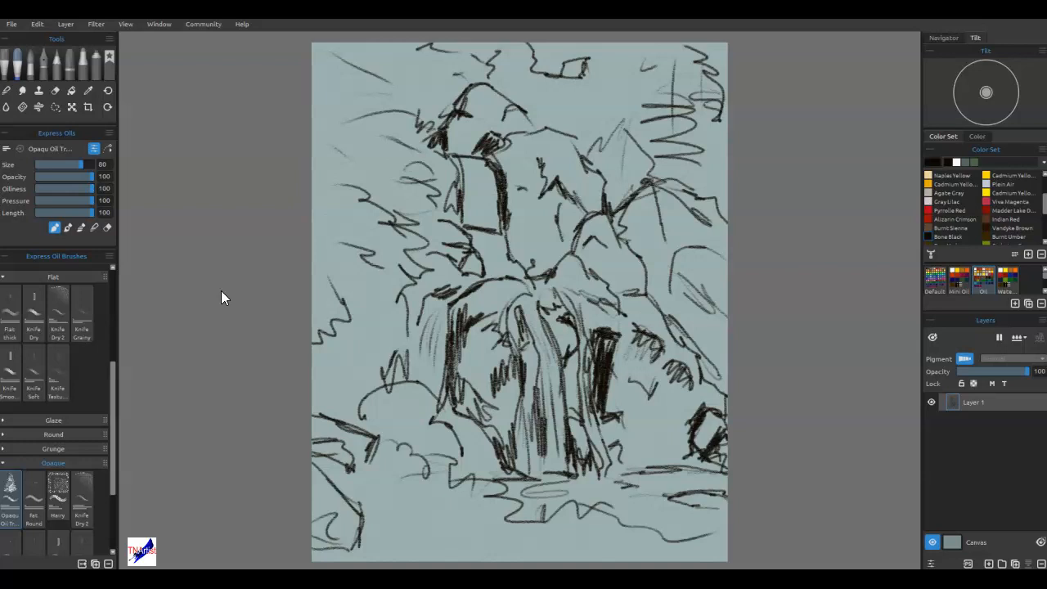
Add a new layer above the waterfall sketch.
click(960, 193)
click(361, 282)
mouse_move(466, 161)
mouse_down()
mouse_move(490, 250)
mouse_move(465, 161)
mouse_move(477, 260)
mouse_move(484, 239)
mouse_move(463, 152)
mouse_move(484, 264)
mouse_move(550, 290)
mouse_move(546, 442)
mouse_move(566, 390)
mouse_move(628, 133)
mouse_up()
click(989, 563)
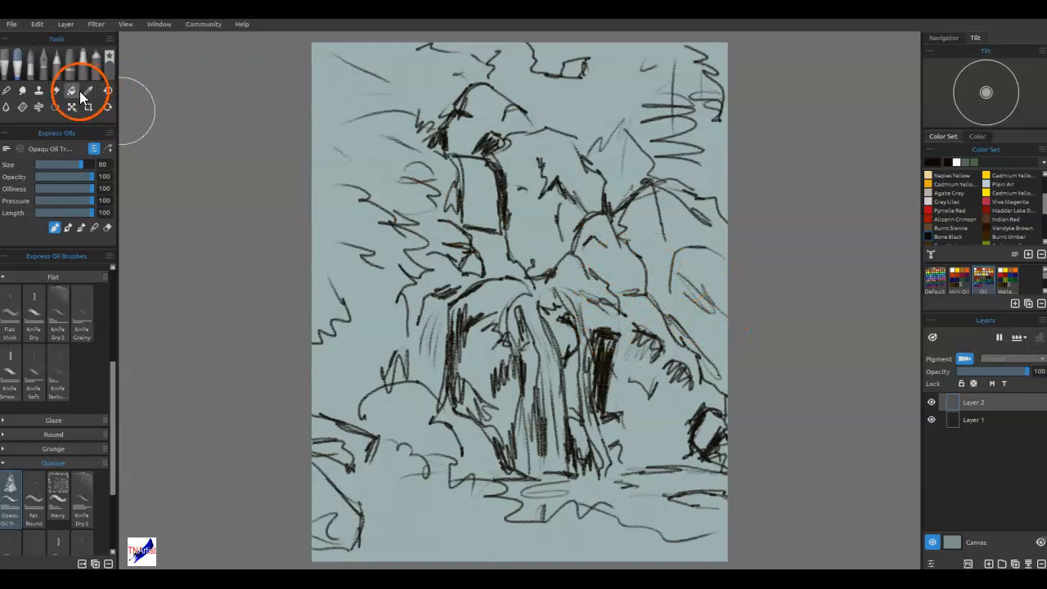
Lasso the sky area in add mode, following the hill and mountain ridgeline and including the upper canvas edges.
click(55, 106)
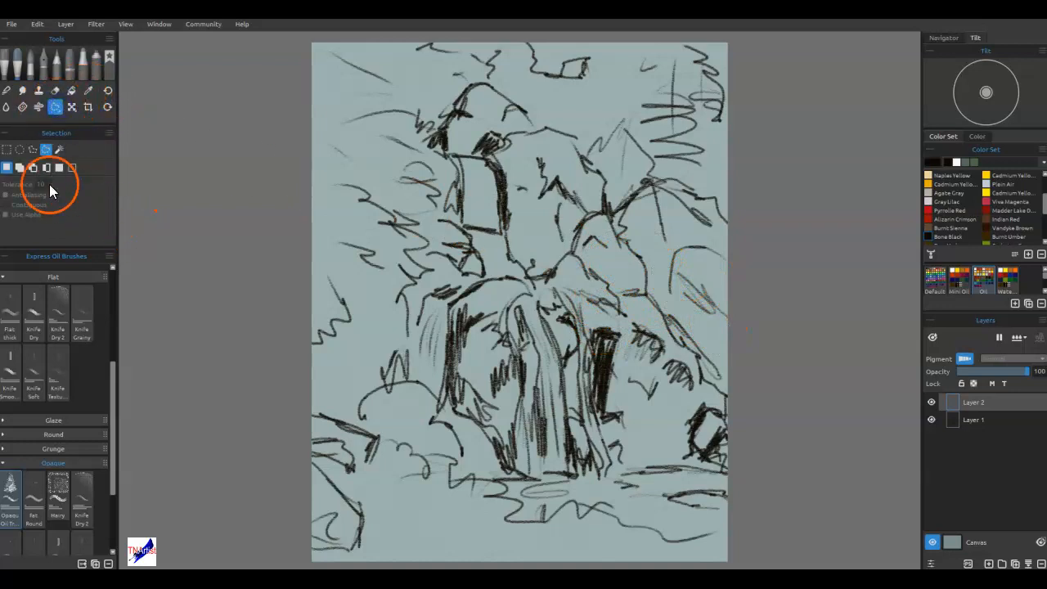
click(20, 167)
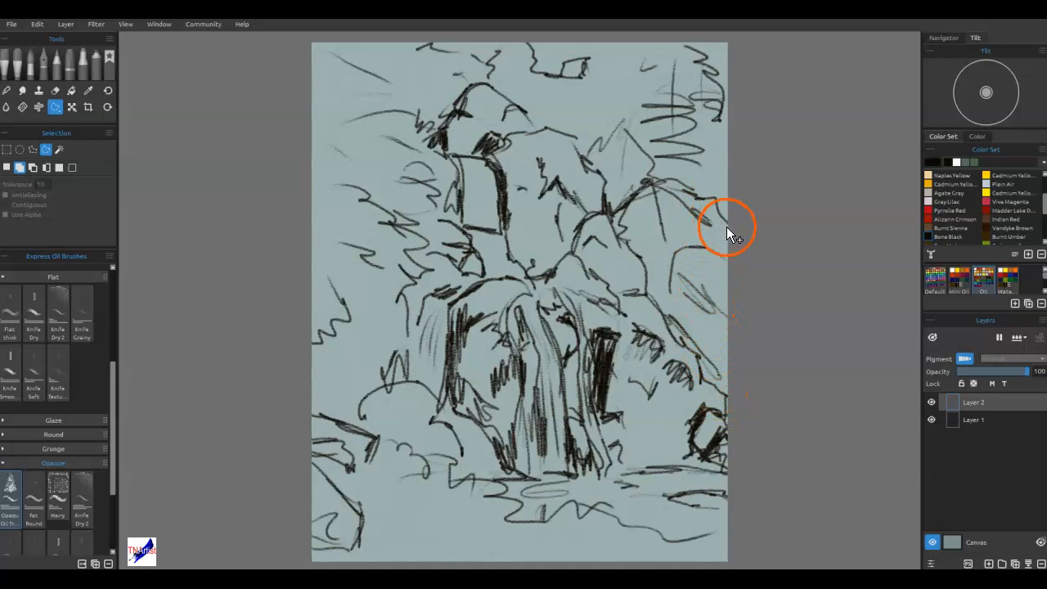
drag(729, 227, 686, 204)
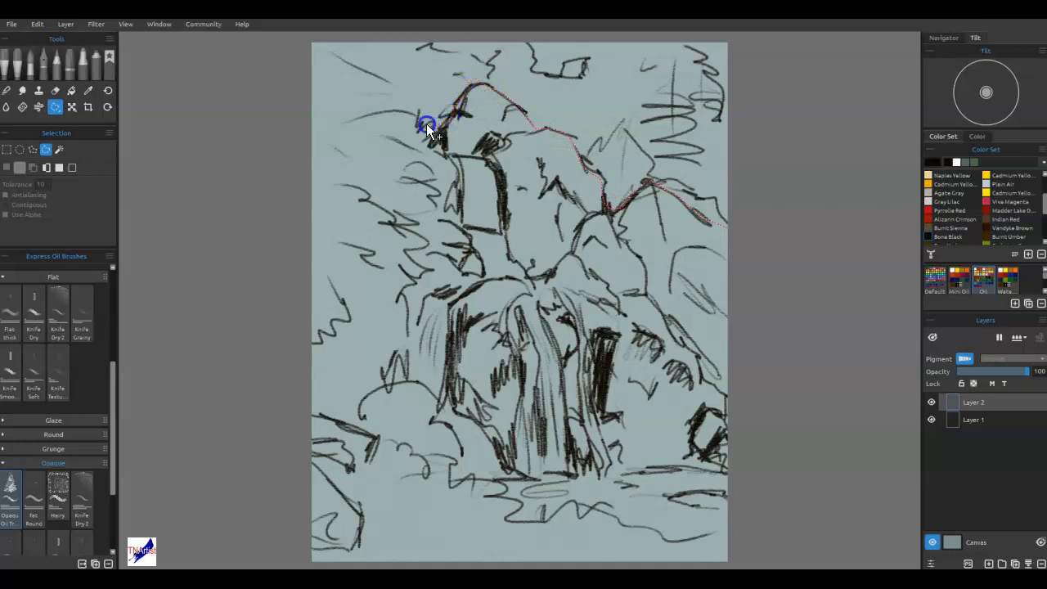
drag(283, 102, 542, 22)
drag(776, 234, 773, 235)
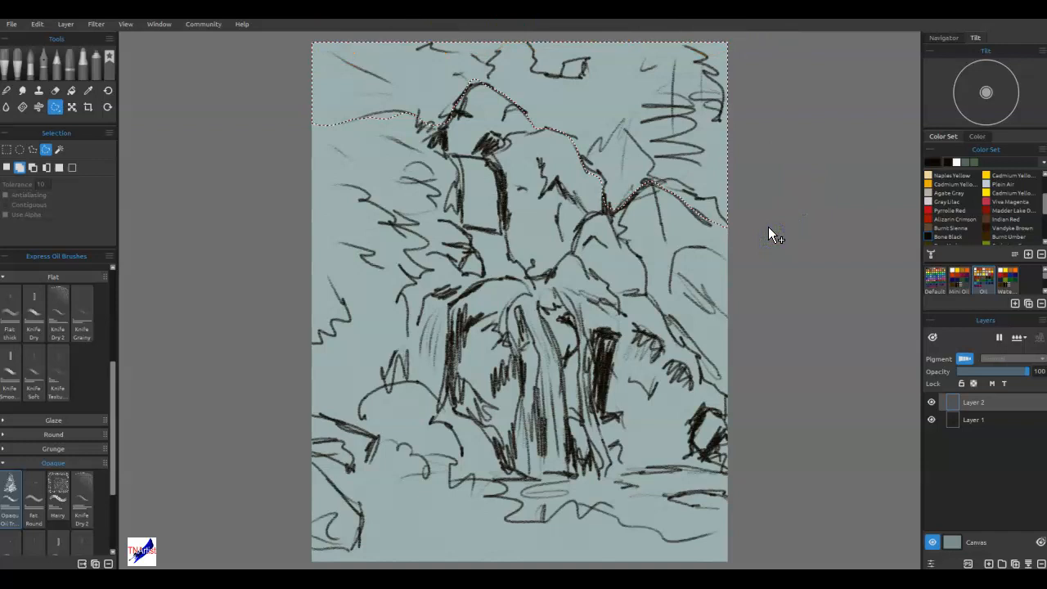
Set the paint color to the very dark green #121b12.
click(934, 161)
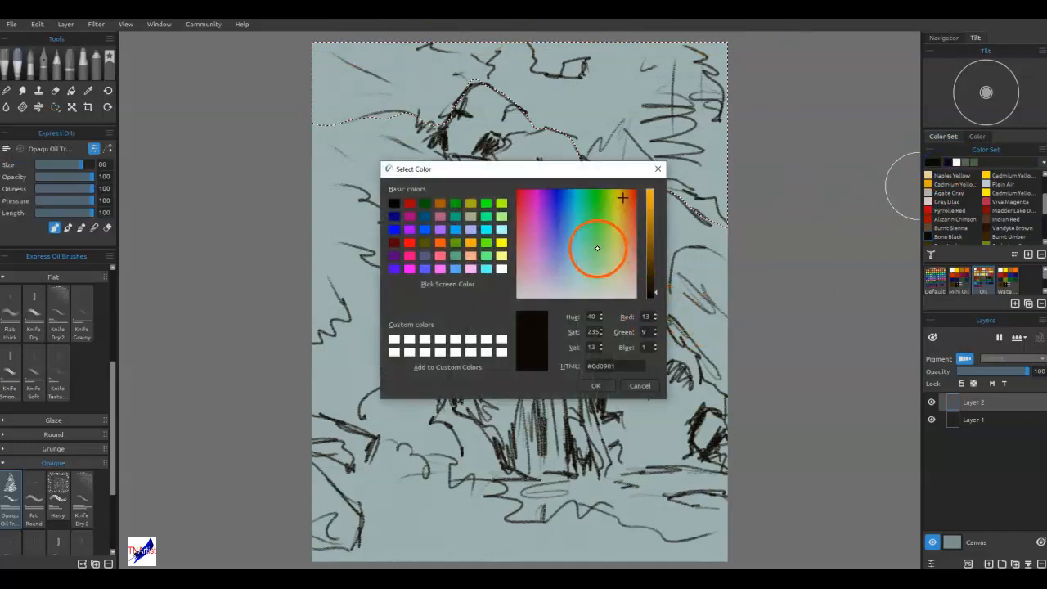
click(594, 260)
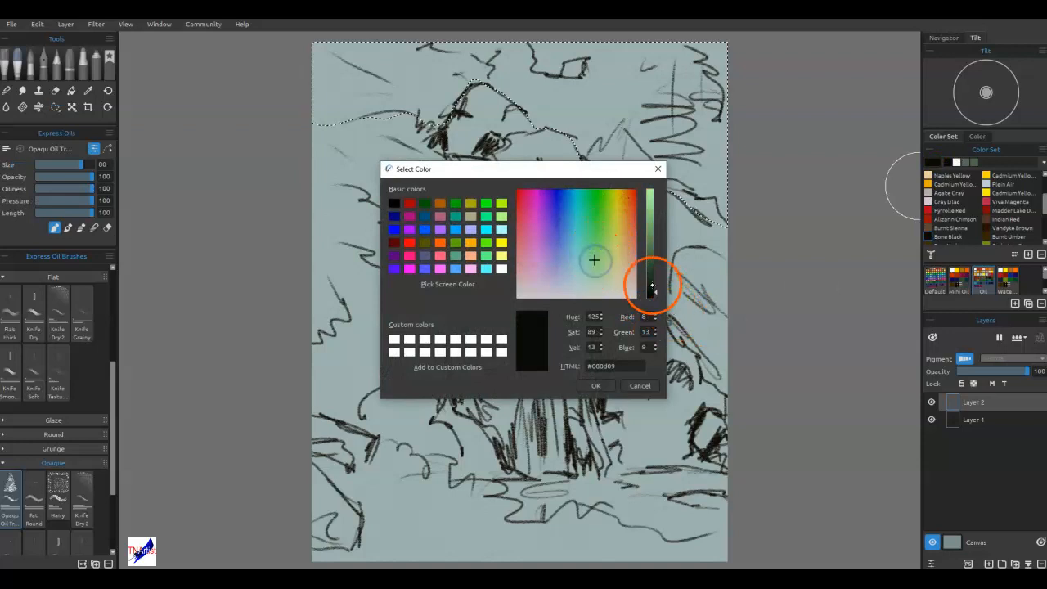
drag(651, 283, 650, 286)
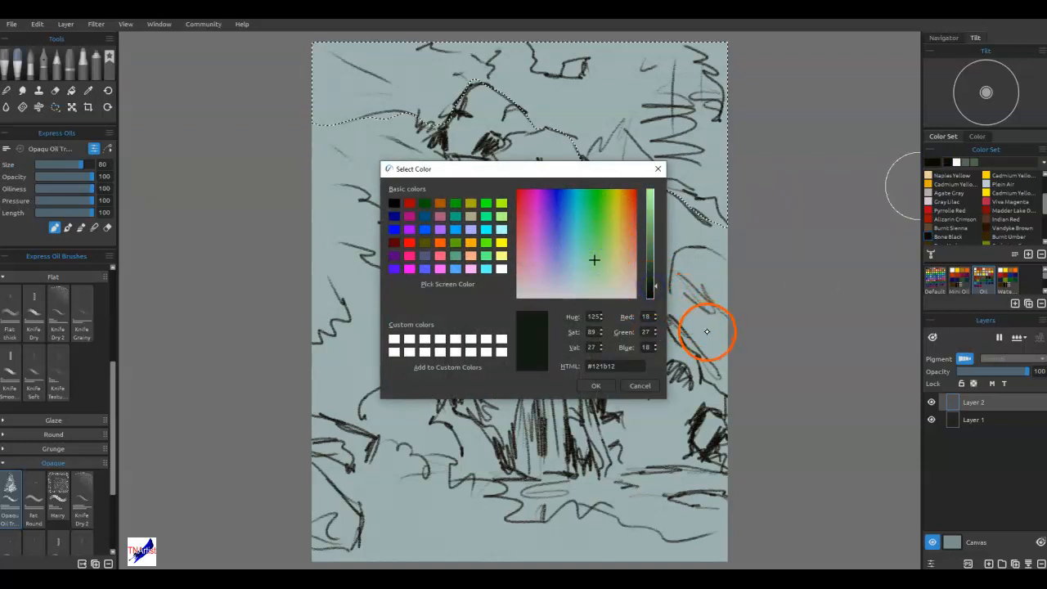
click(596, 385)
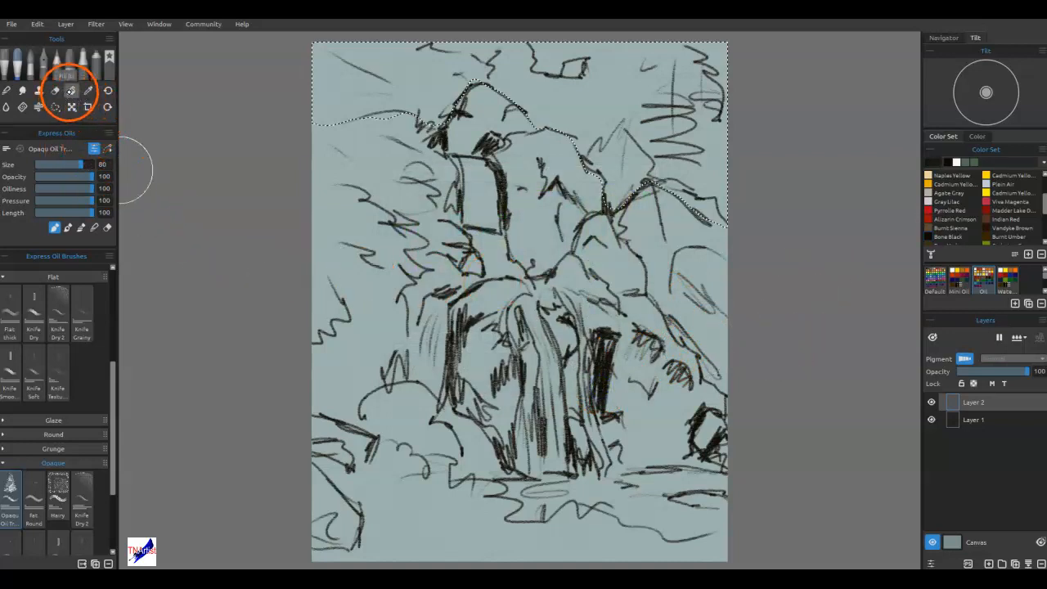
Fill the selected sky area with the dark green at 100 opacity and clear the selection.
click(71, 90)
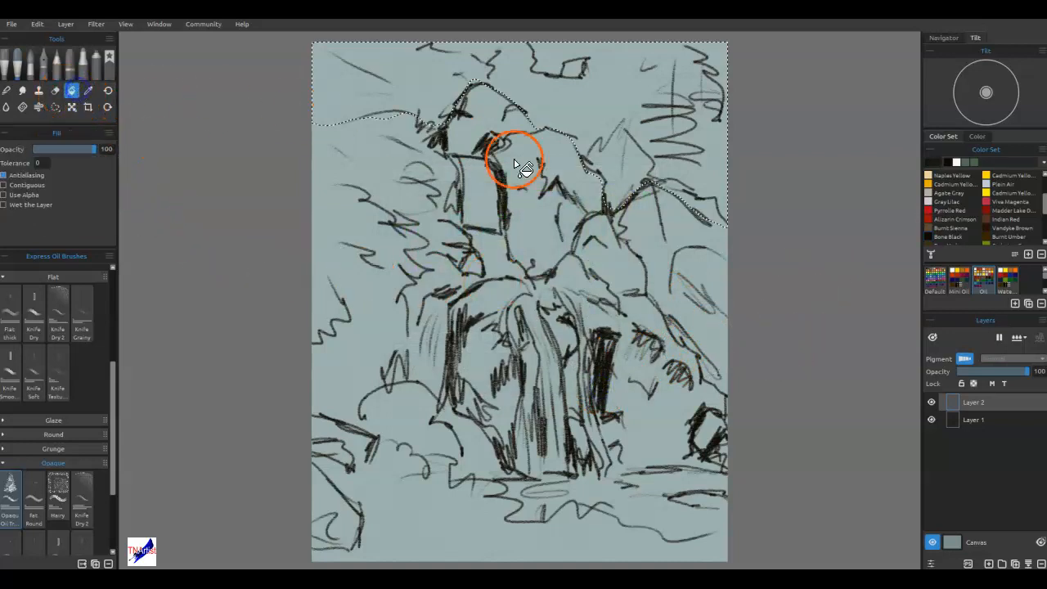
click(710, 180)
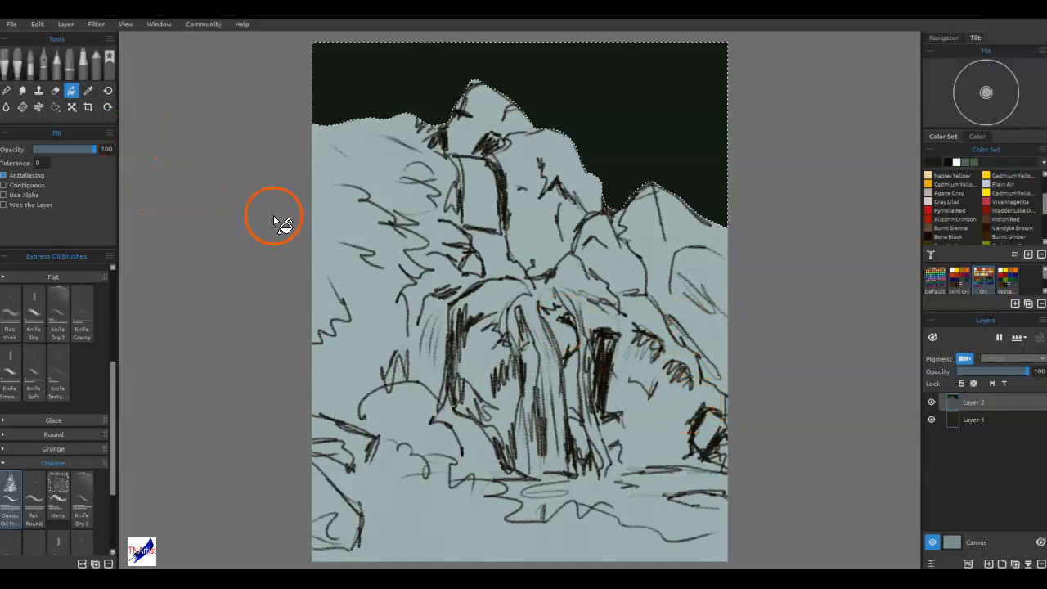
key(ctrl+d)
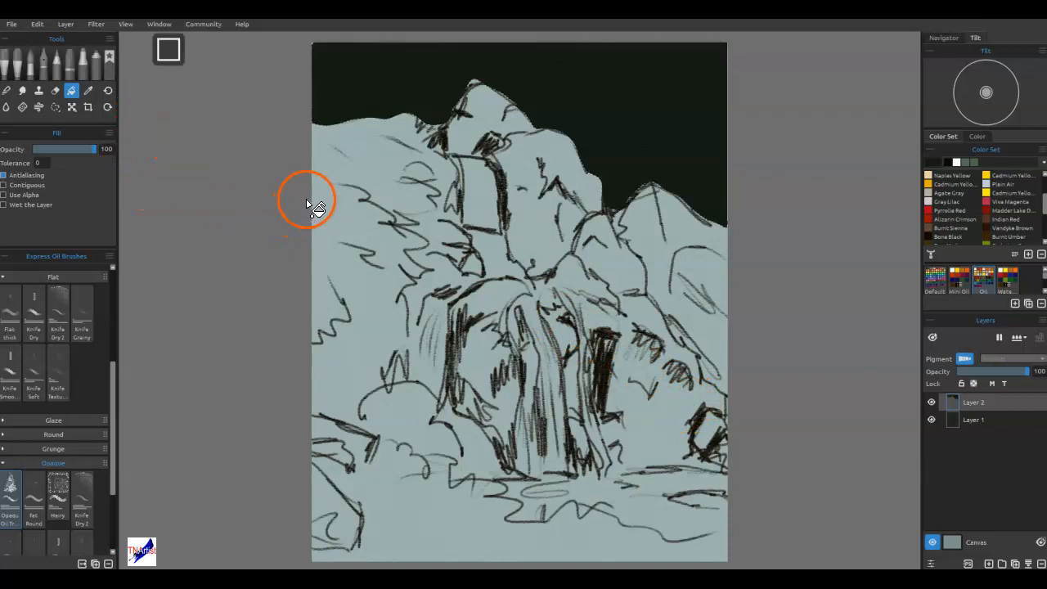
Lasso the foliage area left of the rocks down to the foreground bank and fill it with the dark green.
mouse_move(739, 303)
mouse_down()
mouse_move(685, 374)
mouse_move(682, 413)
mouse_move(656, 351)
mouse_move(691, 345)
mouse_up()
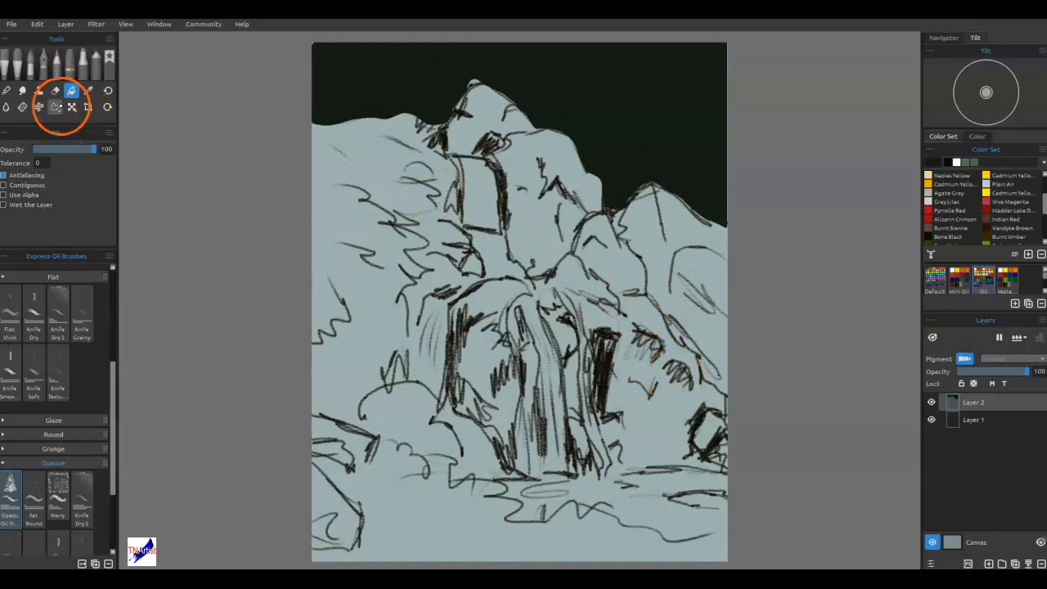
click(55, 107)
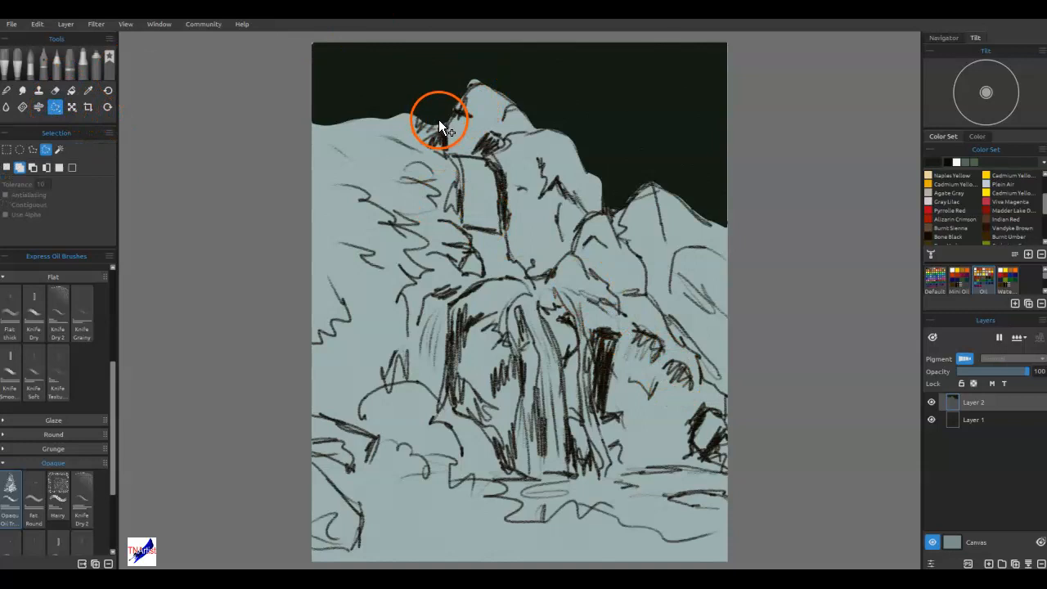
mouse_move(446, 118)
mouse_down()
mouse_move(441, 153)
mouse_move(456, 197)
mouse_up()
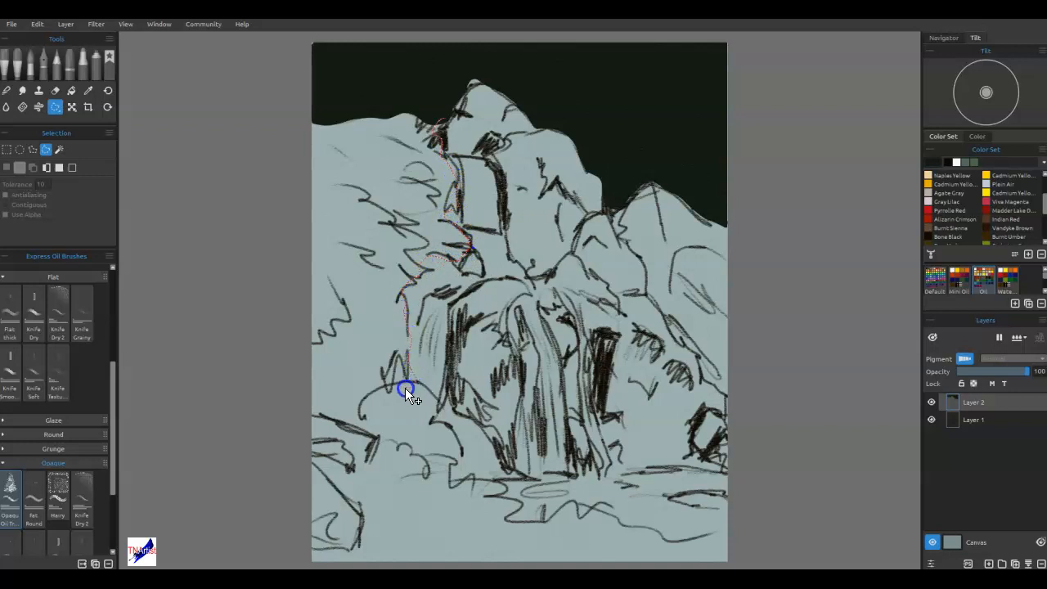
mouse_move(327, 418)
mouse_down()
mouse_move(254, 284)
mouse_move(295, 104)
mouse_move(401, 72)
mouse_move(437, 85)
mouse_move(442, 121)
mouse_up()
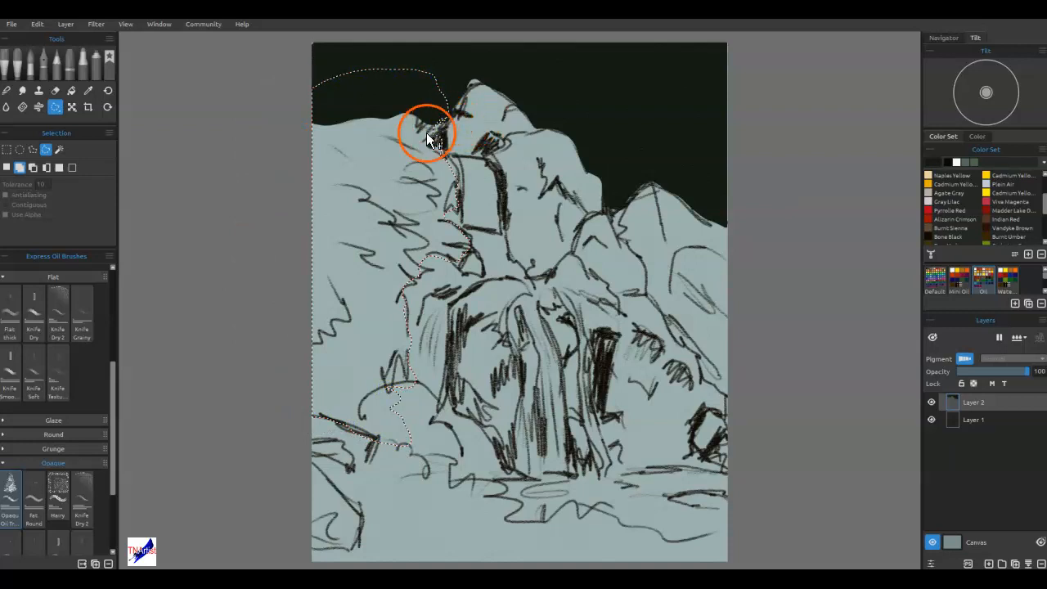
key(g)
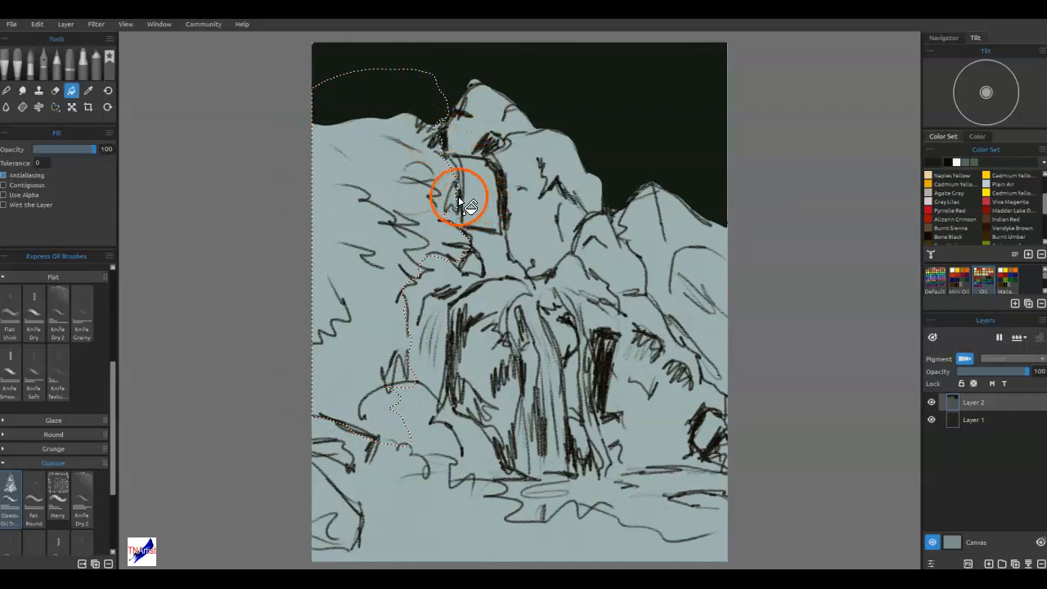
click(390, 210)
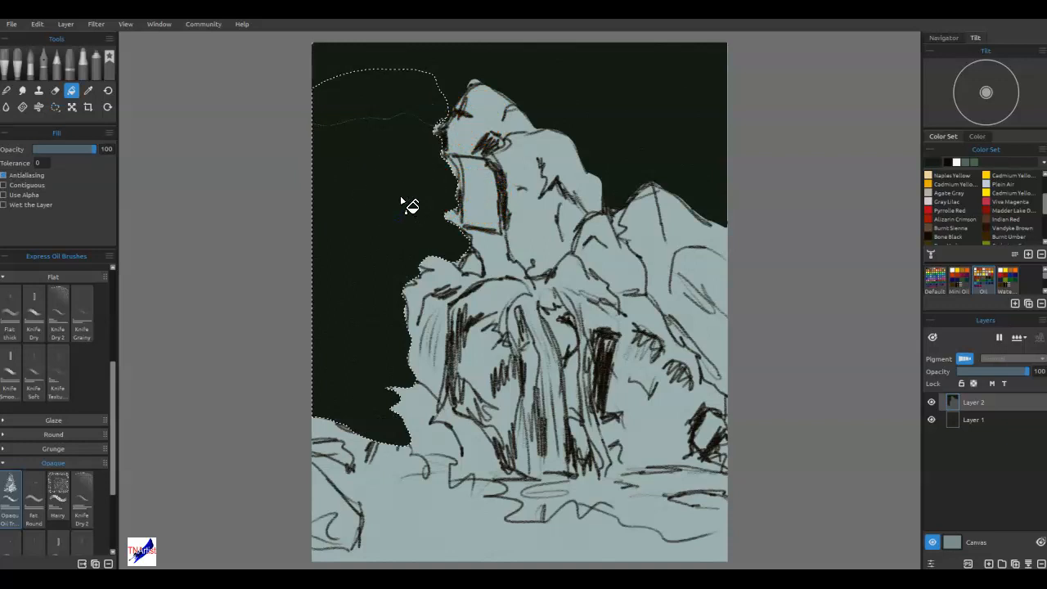
key(ctrl+d)
Cover the thin seam and the unfilled canvas edges of the dark background using the Knife Smooth 2 brush at size 14.
key(b)
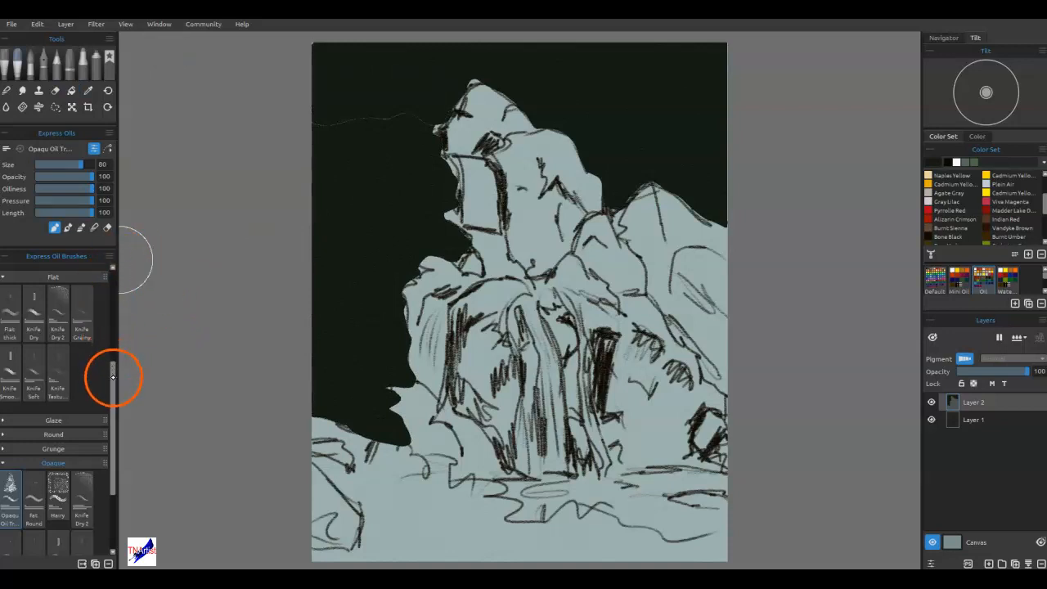
click(13, 372)
mouse_move(428, 115)
mouse_down()
mouse_move(420, 125)
mouse_move(433, 127)
mouse_move(440, 114)
mouse_move(310, 128)
mouse_up()
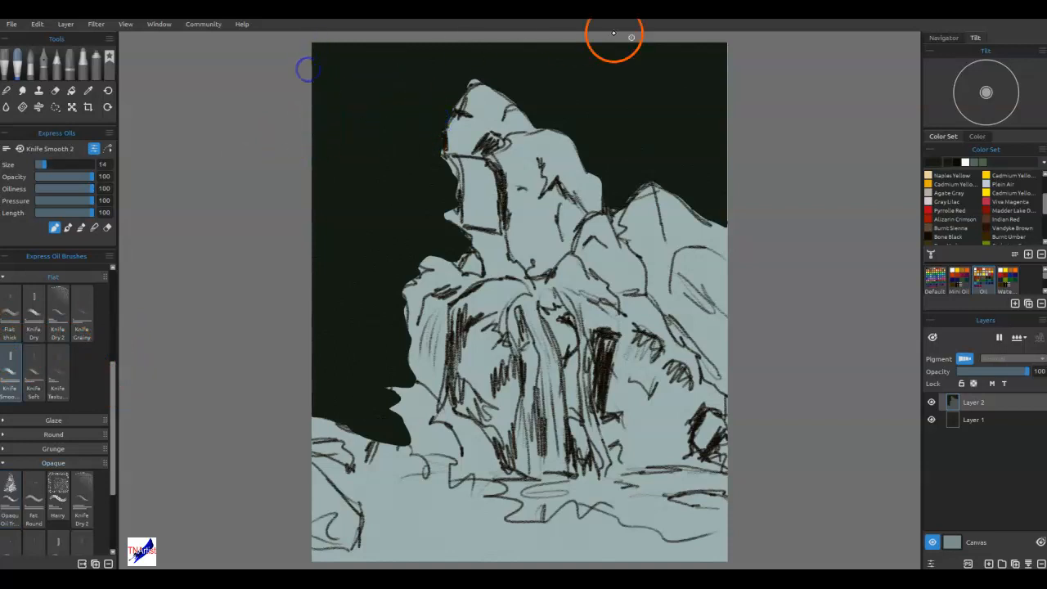
drag(724, 219, 729, 184)
drag(731, 90, 720, 45)
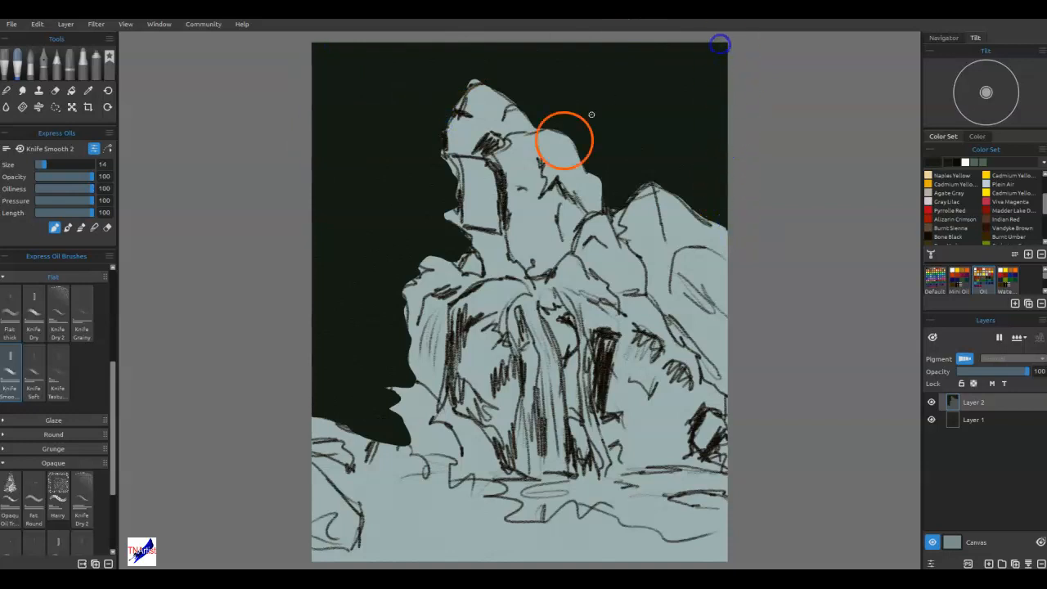
drag(340, 419, 318, 416)
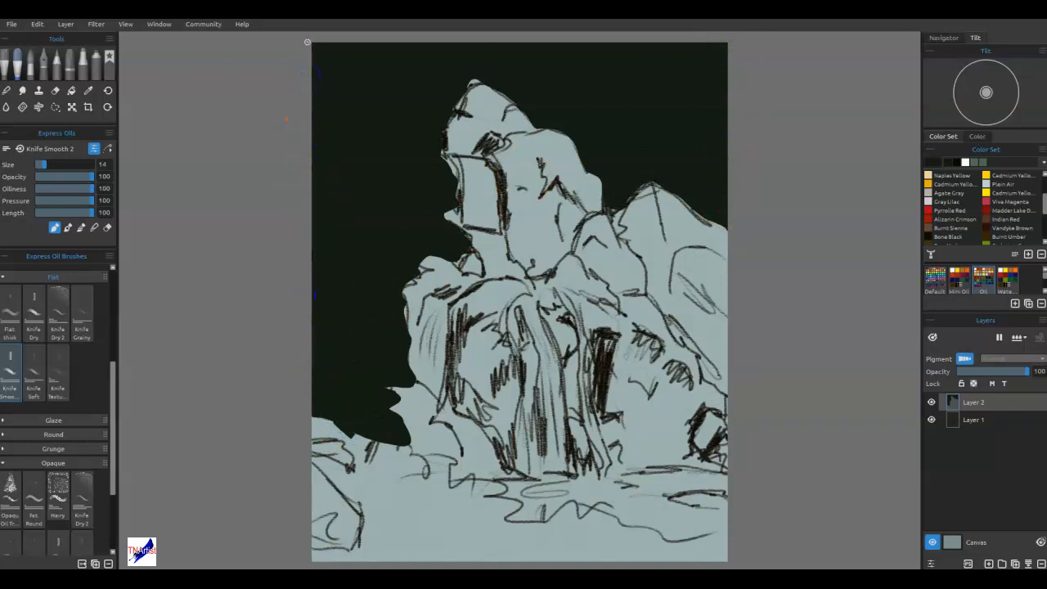
mouse_move(666, 423)
mouse_down()
mouse_move(695, 416)
mouse_move(672, 431)
mouse_up()
Set the paint color to the dark gray #2c3030.
click(934, 161)
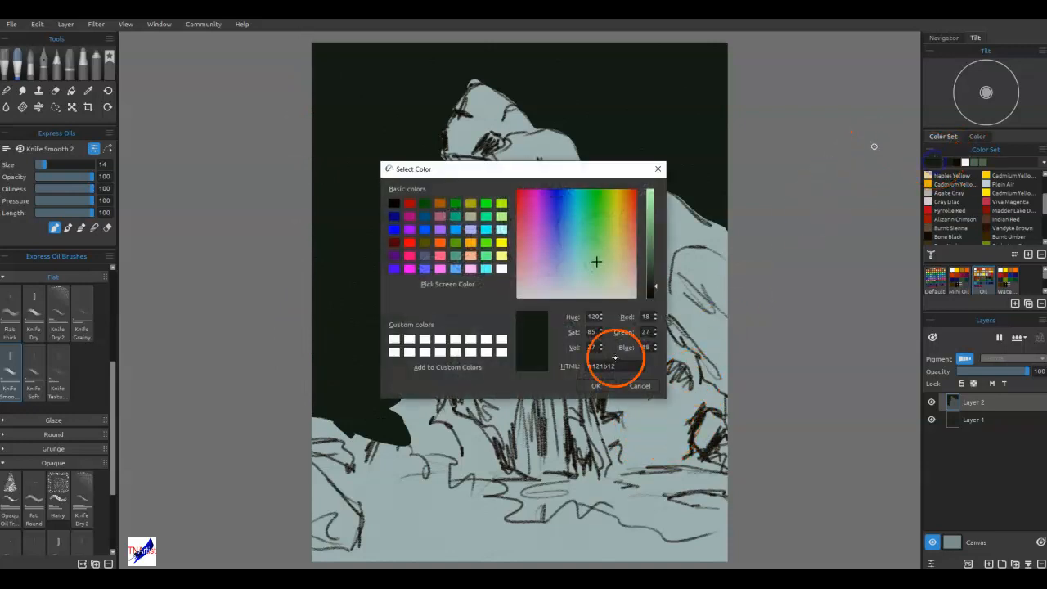
click(579, 272)
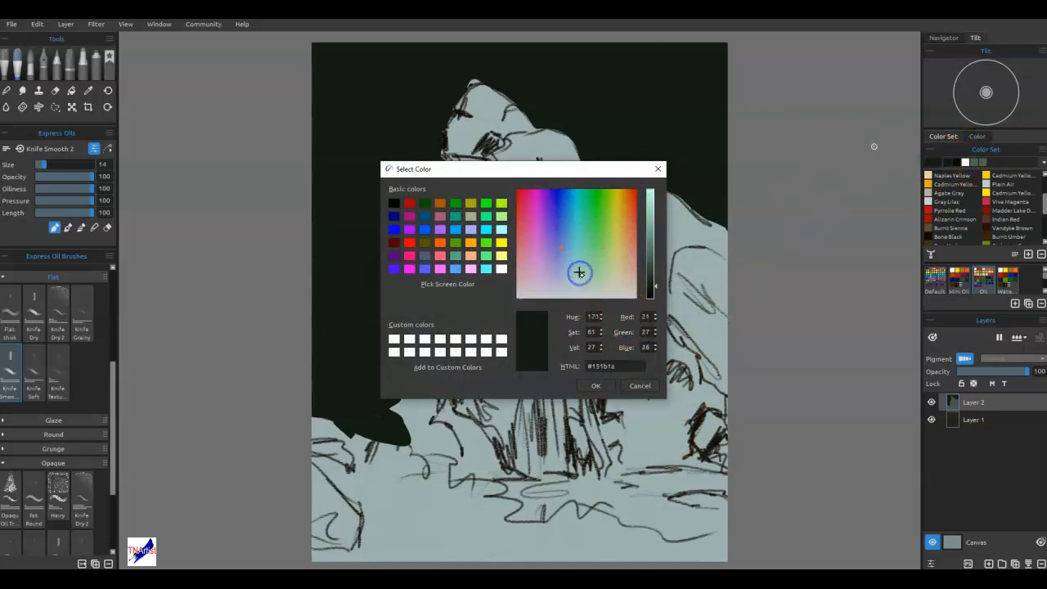
drag(650, 278, 650, 276)
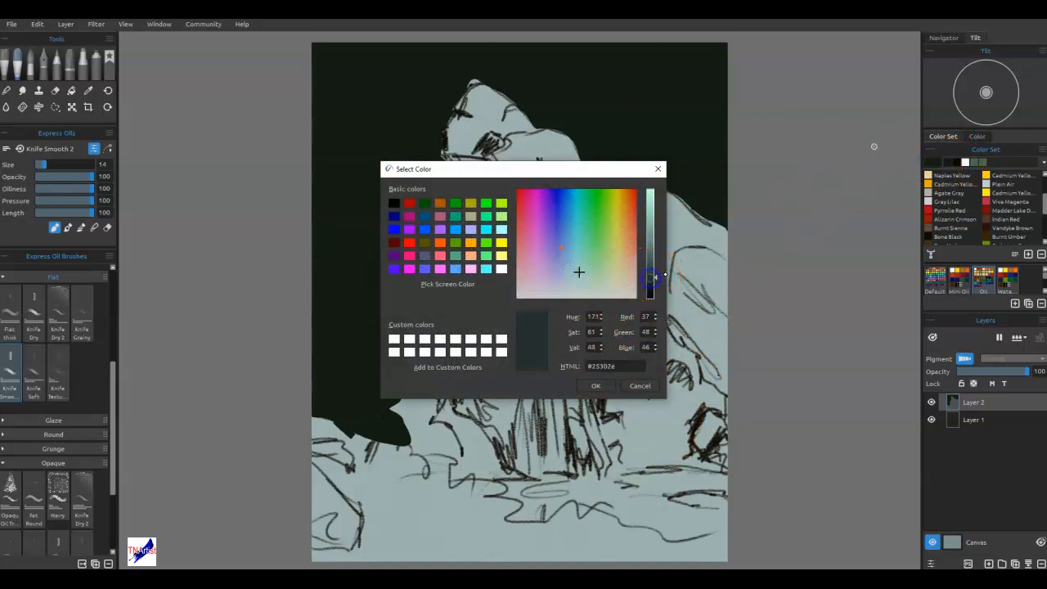
drag(579, 272, 576, 284)
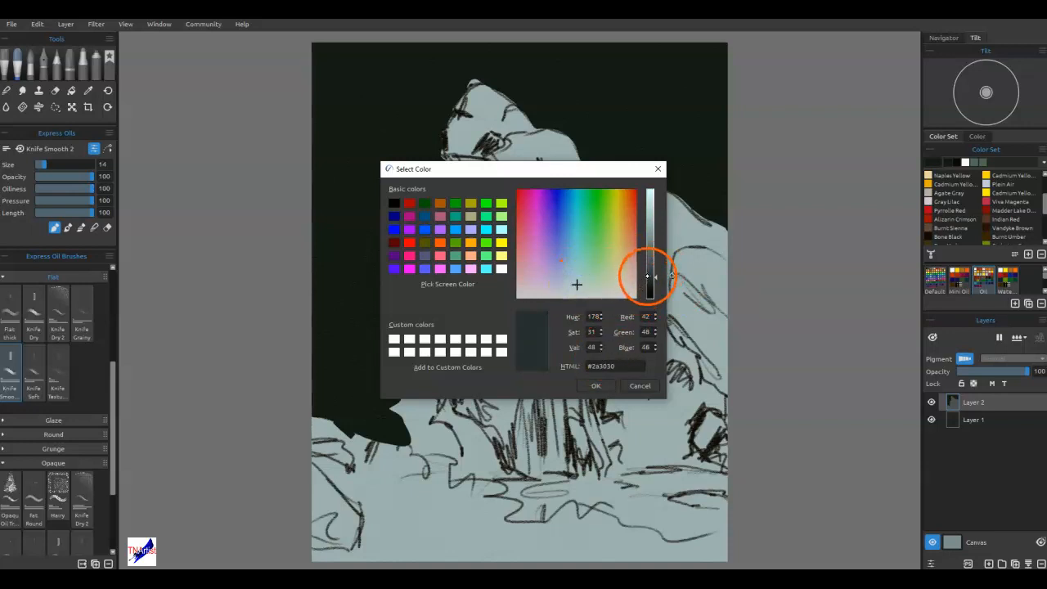
click(577, 290)
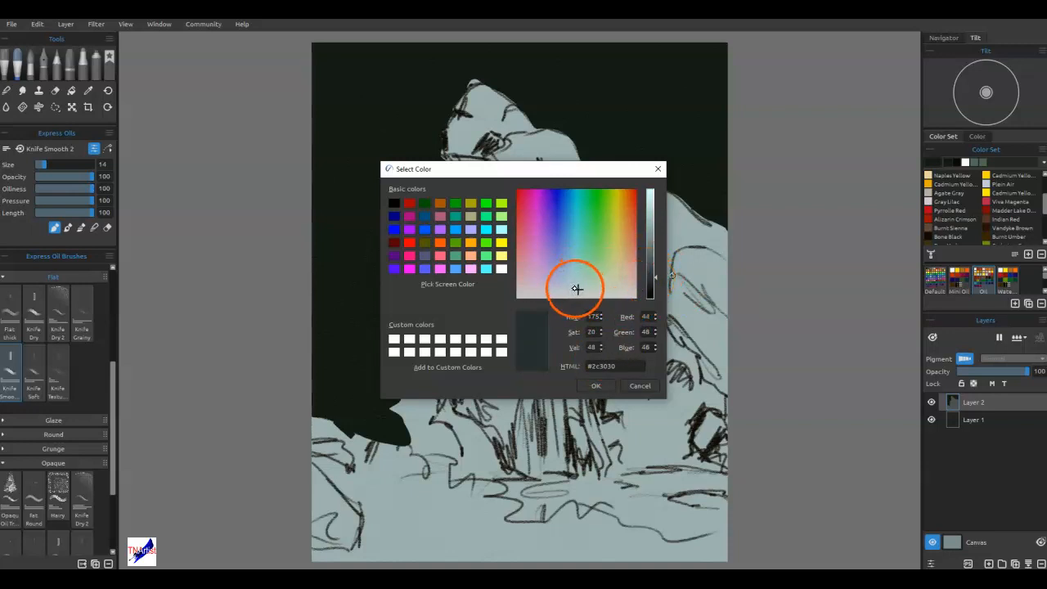
click(596, 385)
Undo the test stroke on the right-hand rock and add a new layer above Layer 2.
drag(641, 205, 644, 248)
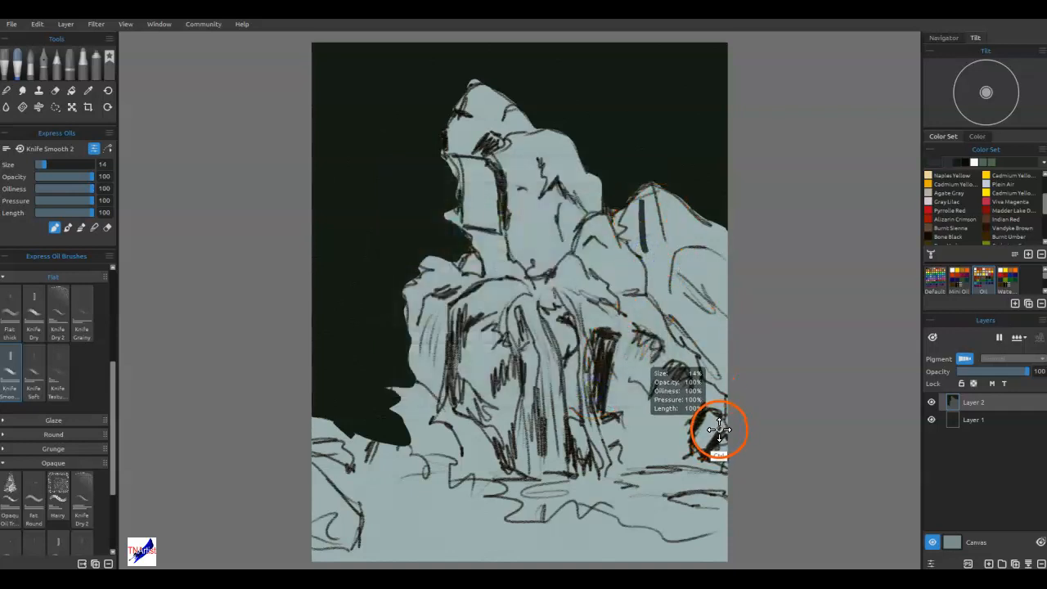
key(ctrl+z)
click(989, 563)
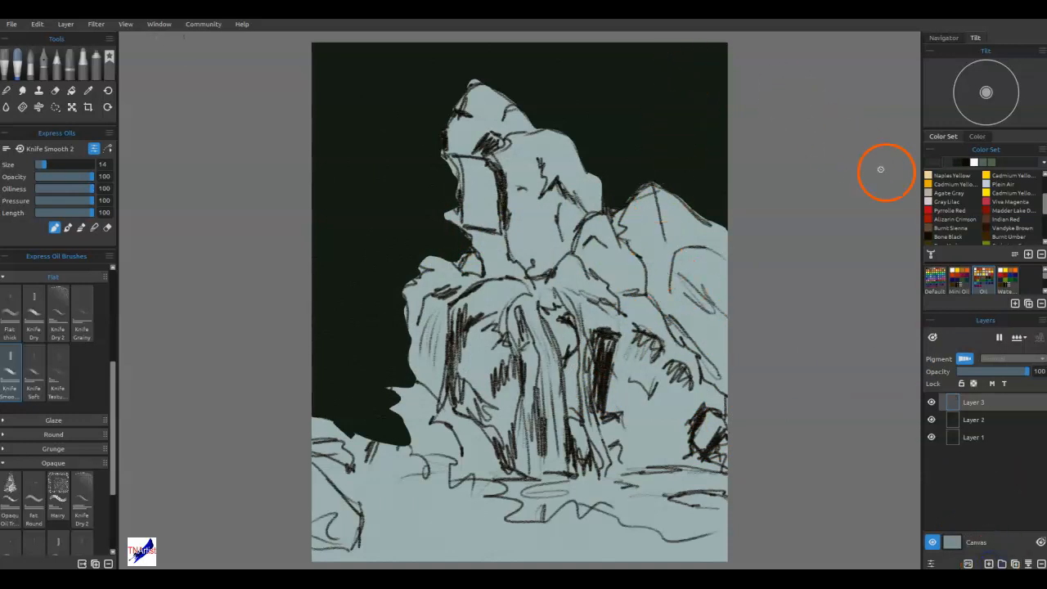
Adjust the dark gray paint color and block in the left side of the topmost rock.
double_click(934, 161)
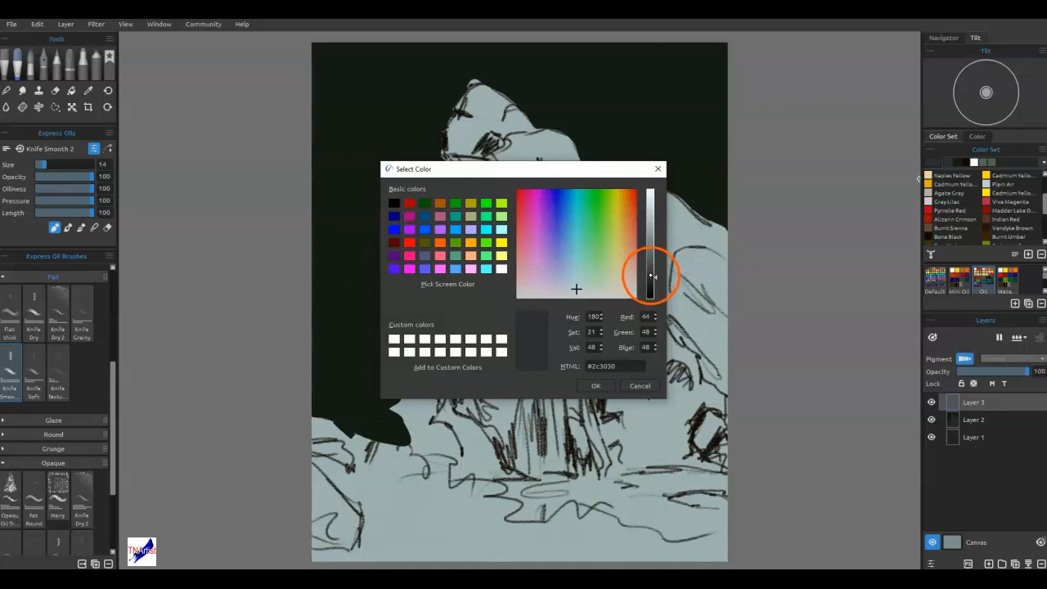
click(595, 385)
mouse_move(474, 126)
mouse_down()
mouse_move(466, 94)
mouse_move(445, 145)
mouse_move(475, 150)
mouse_move(449, 153)
mouse_move(480, 140)
mouse_up()
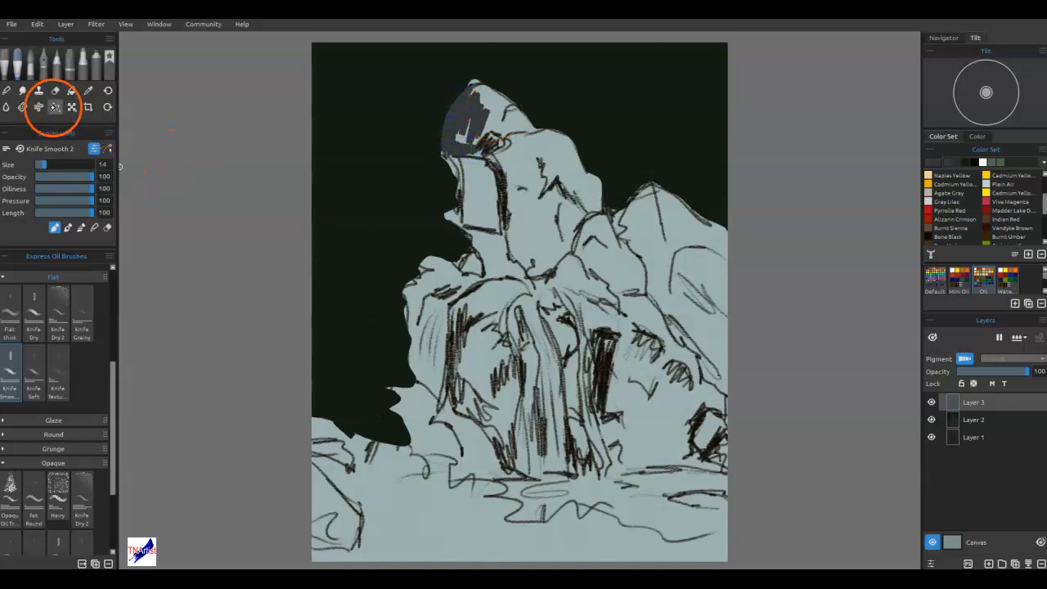
Lasso the rock mass from the topmost peak down the right side of the waterfall to the waterline and canvas edge.
click(55, 106)
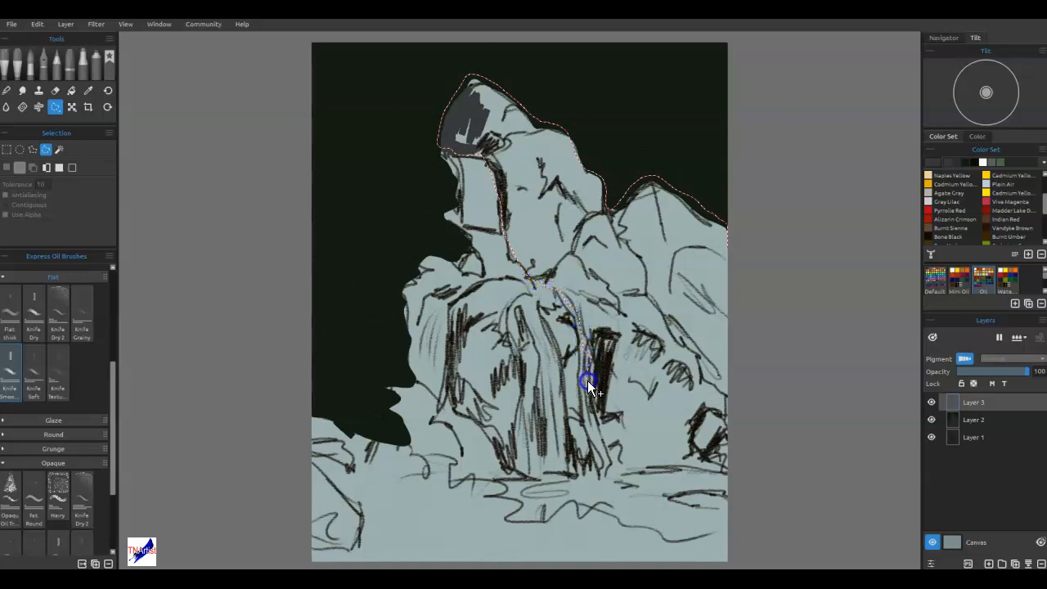
drag(785, 310, 784, 189)
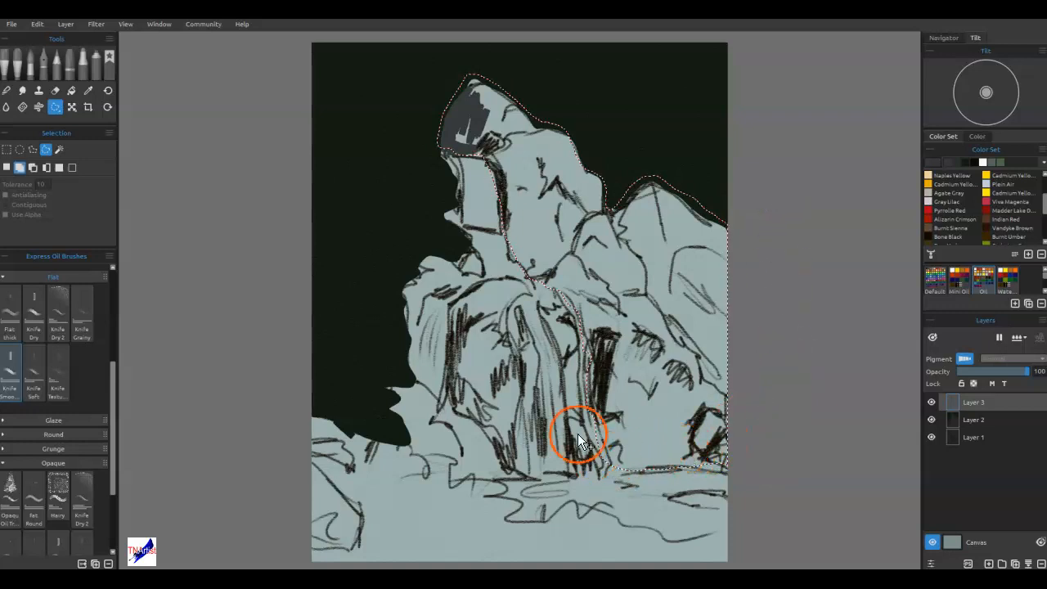
mouse_move(642, 469)
mouse_down()
mouse_move(753, 474)
mouse_move(785, 305)
mouse_move(745, 231)
mouse_up()
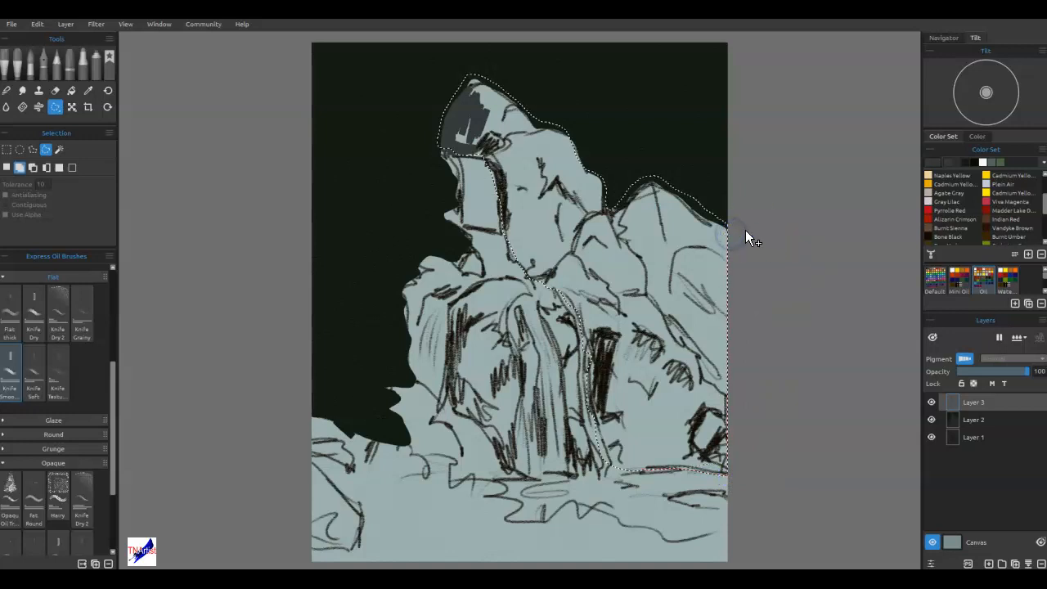
drag(595, 186, 522, 235)
drag(440, 156, 444, 102)
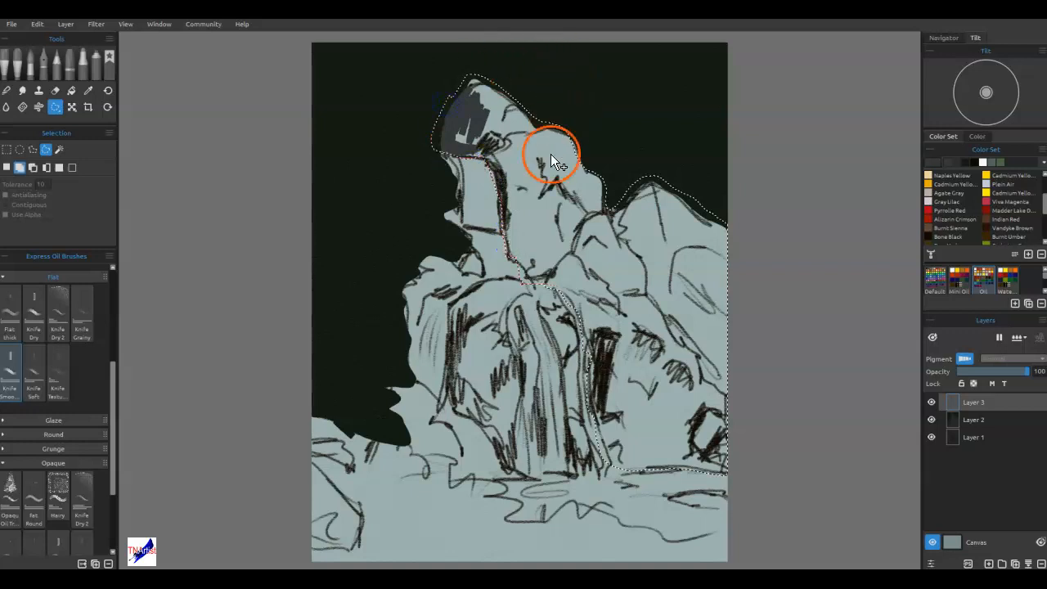
Fill the lassoed rock mass with dark gray and paint over the leftover sketch specks inside it.
key(g)
click(678, 288)
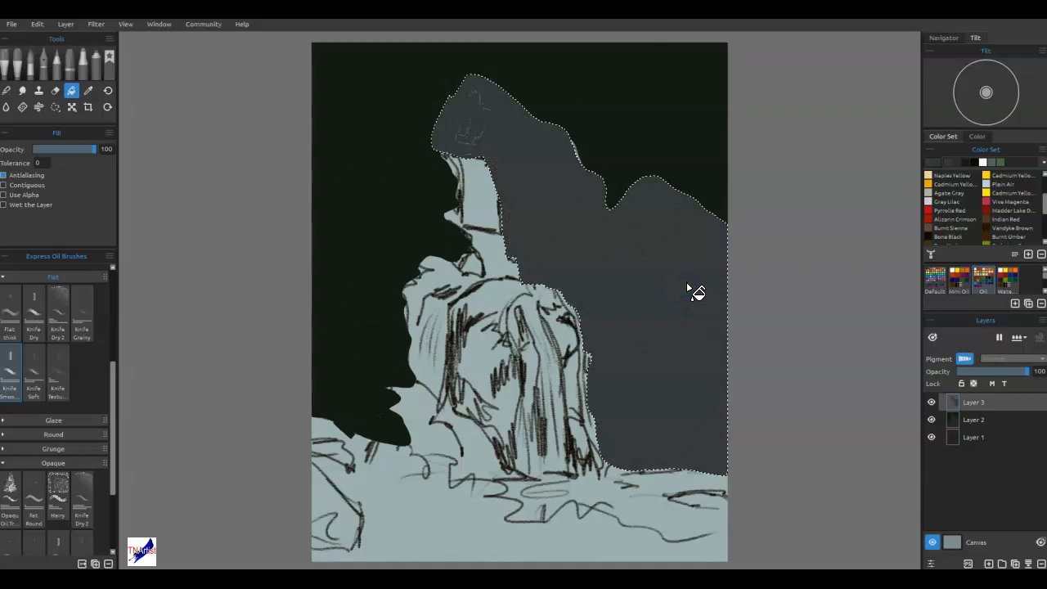
key(b)
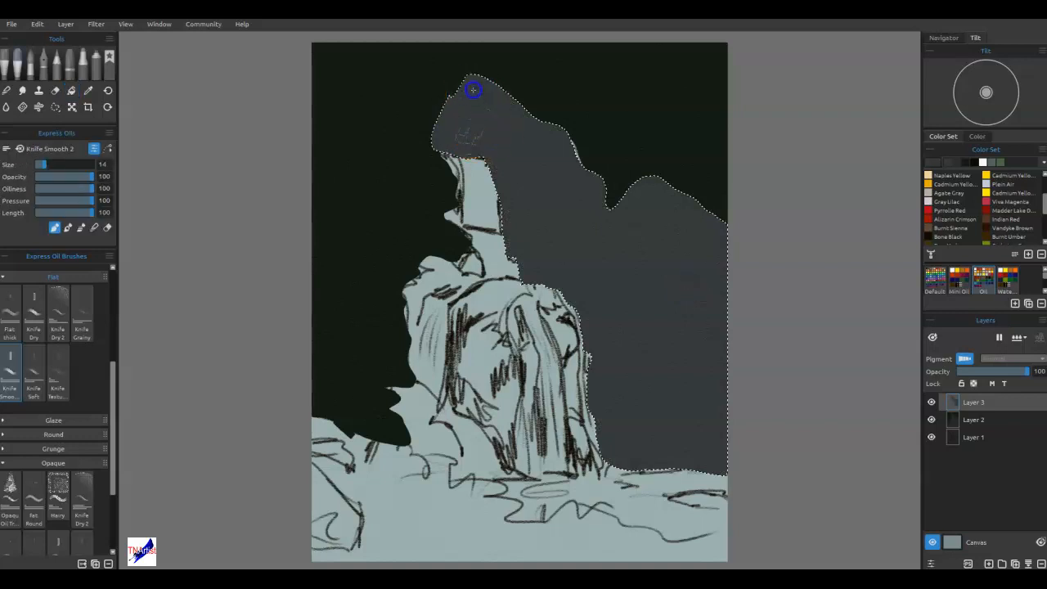
drag(476, 87, 462, 125)
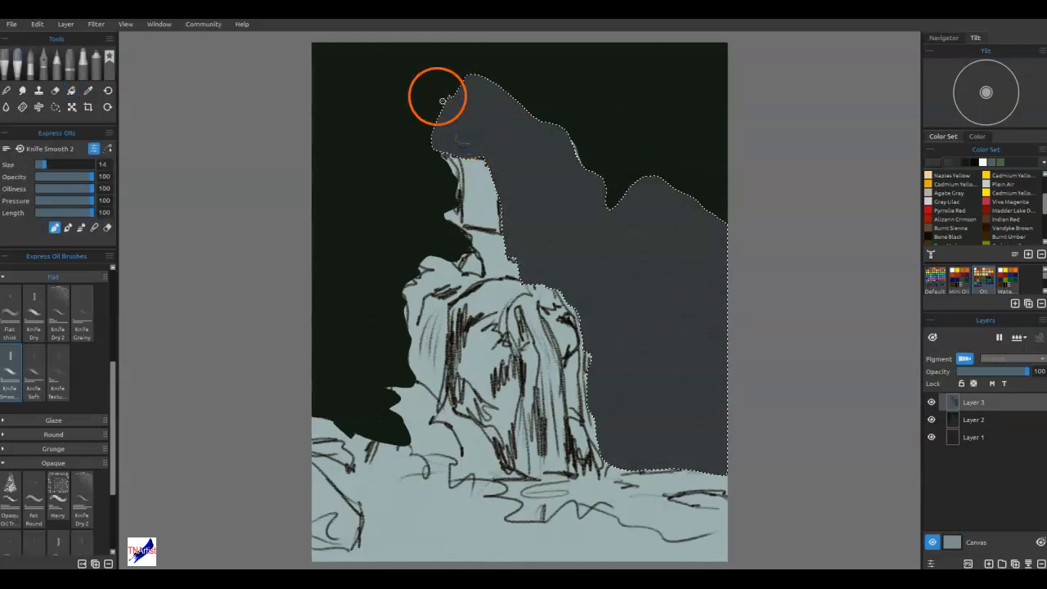
key(])
mouse_move(478, 139)
mouse_down()
mouse_move(489, 102)
mouse_move(657, 371)
mouse_up()
click(600, 398)
click(598, 440)
click(804, 298)
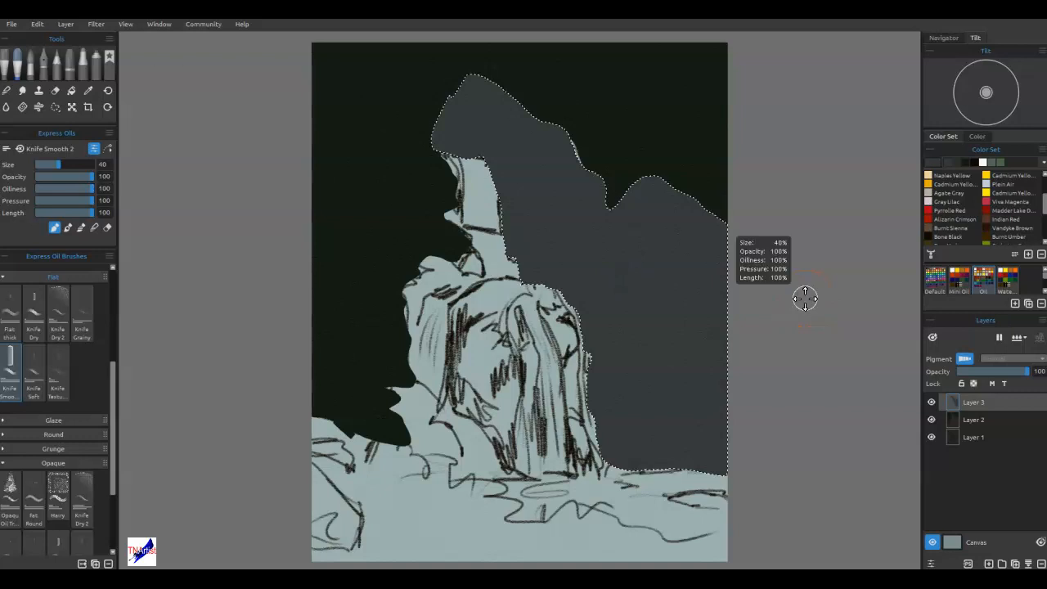
Deselect the rock mass and touch up its edges, reducing the knife brush to size 18.
key(ctrl+d)
mouse_move(578, 181)
mouse_down()
mouse_move(565, 165)
mouse_move(575, 186)
mouse_move(573, 145)
mouse_move(578, 162)
mouse_up()
key([)
key([)
key([)
key([)
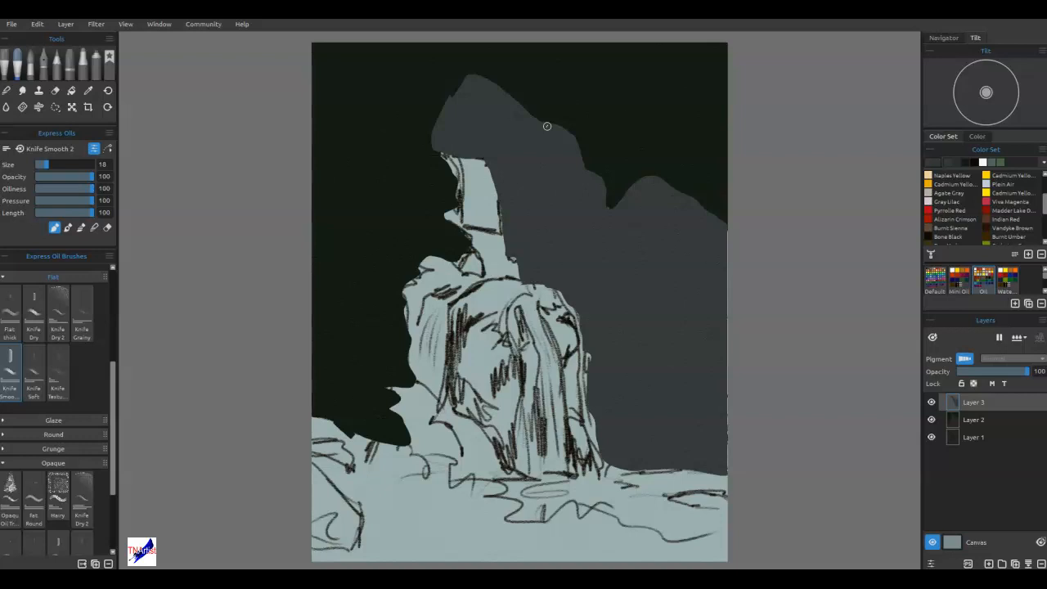
mouse_move(589, 405)
mouse_down()
mouse_move(608, 392)
mouse_move(652, 313)
mouse_move(627, 305)
mouse_move(615, 329)
mouse_up()
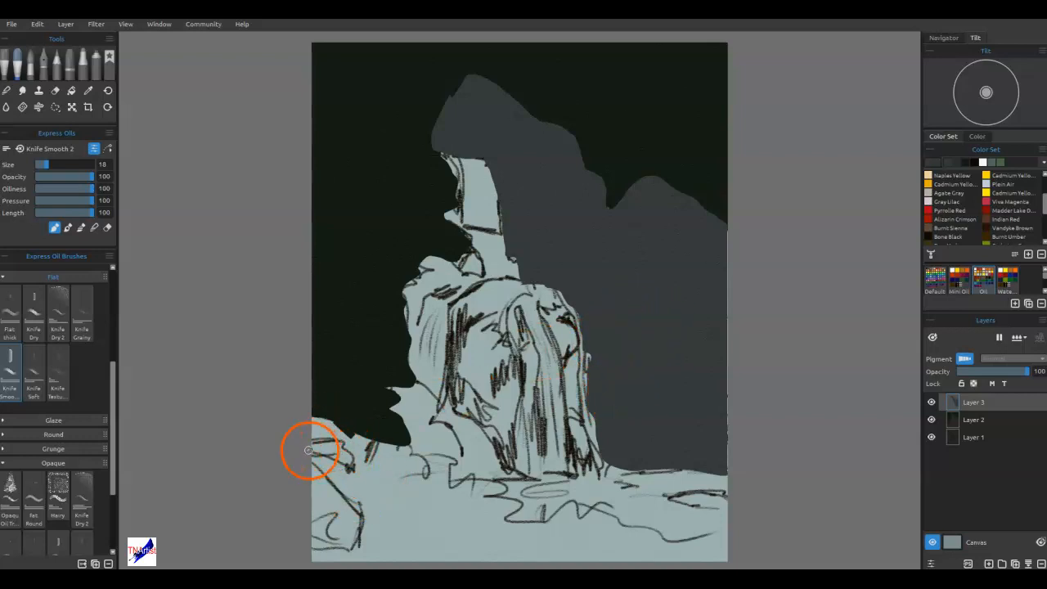
Block in the foreground rocks in the canvas's lower-left corner with the same dark gray.
mouse_move(308, 443)
mouse_down()
mouse_move(348, 449)
mouse_move(361, 474)
mouse_move(334, 465)
mouse_move(339, 479)
mouse_move(311, 457)
mouse_move(333, 449)
mouse_move(334, 473)
mouse_move(342, 456)
mouse_move(317, 444)
mouse_move(363, 523)
mouse_move(318, 480)
mouse_move(357, 501)
mouse_move(368, 520)
mouse_move(362, 538)
mouse_move(335, 548)
mouse_move(311, 491)
mouse_up()
mouse_move(315, 536)
mouse_down()
mouse_move(328, 498)
mouse_move(356, 519)
mouse_up()
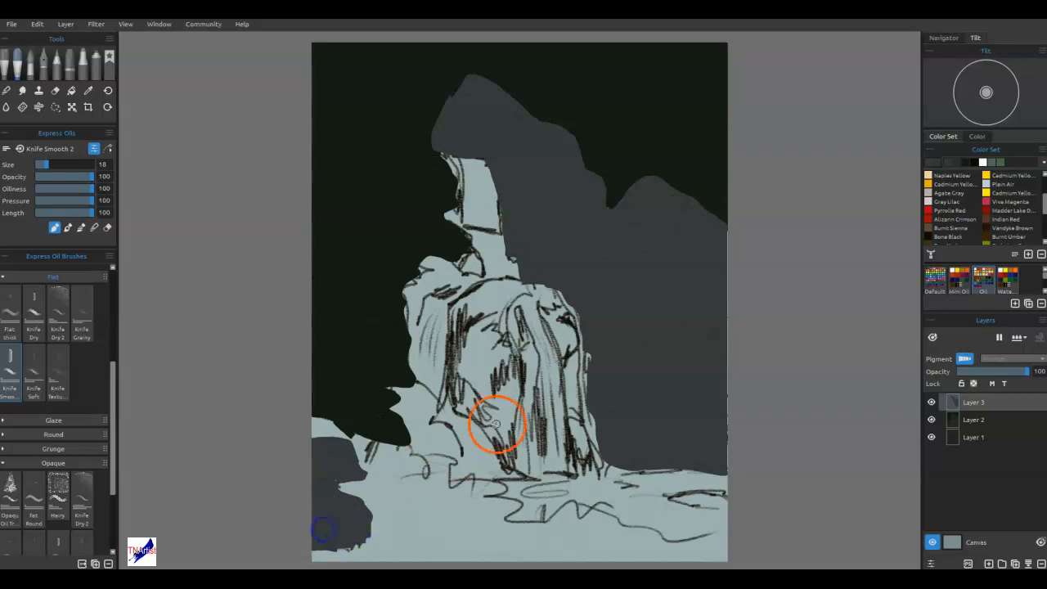
Add a new layer above Layer 3 and adjust the color sampled from the background to near-black #101510.
alt+click(677, 133)
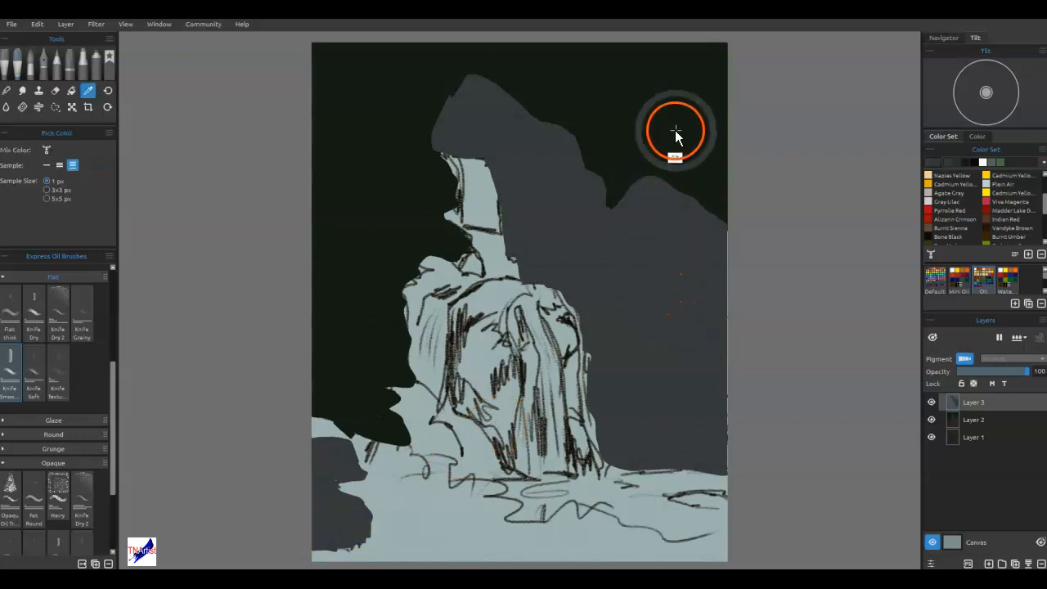
click(989, 563)
mouse_move(311, 370)
mouse_down()
mouse_move(340, 419)
mouse_move(385, 403)
mouse_move(391, 433)
mouse_move(311, 422)
mouse_up()
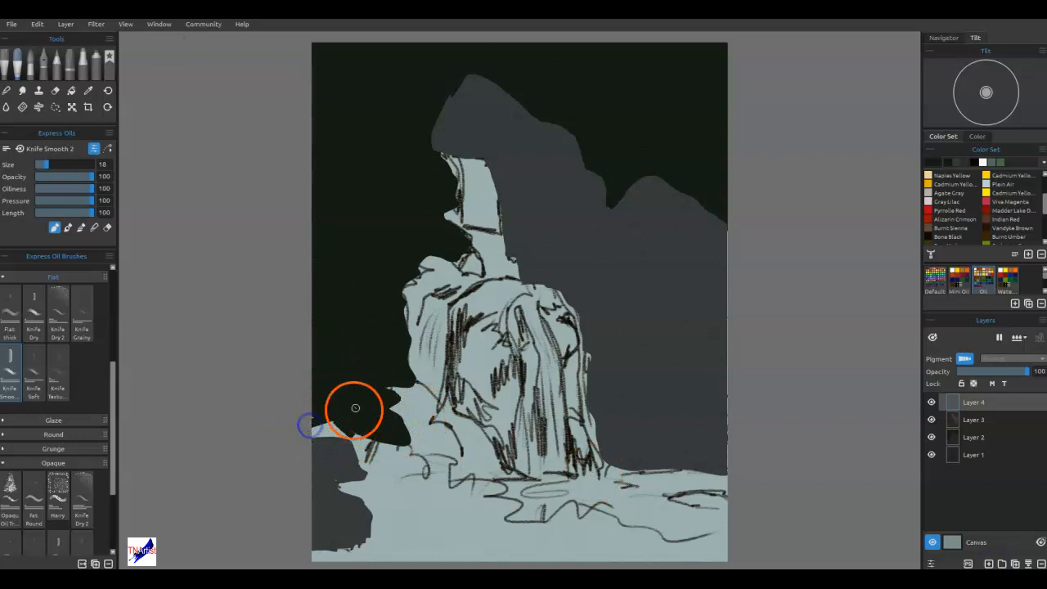
click(922, 160)
drag(650, 285, 649, 290)
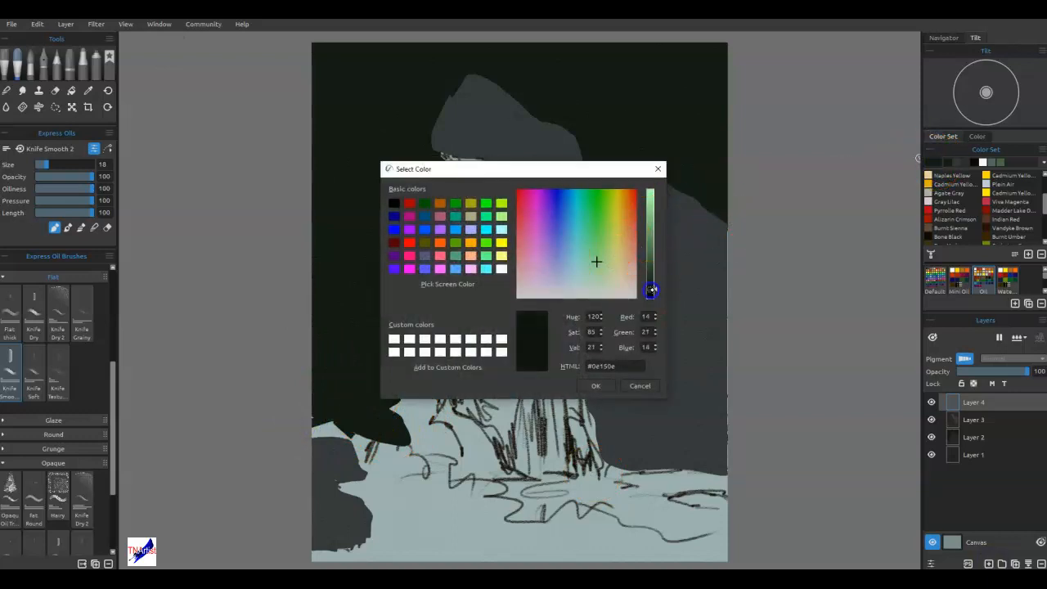
click(597, 273)
click(599, 383)
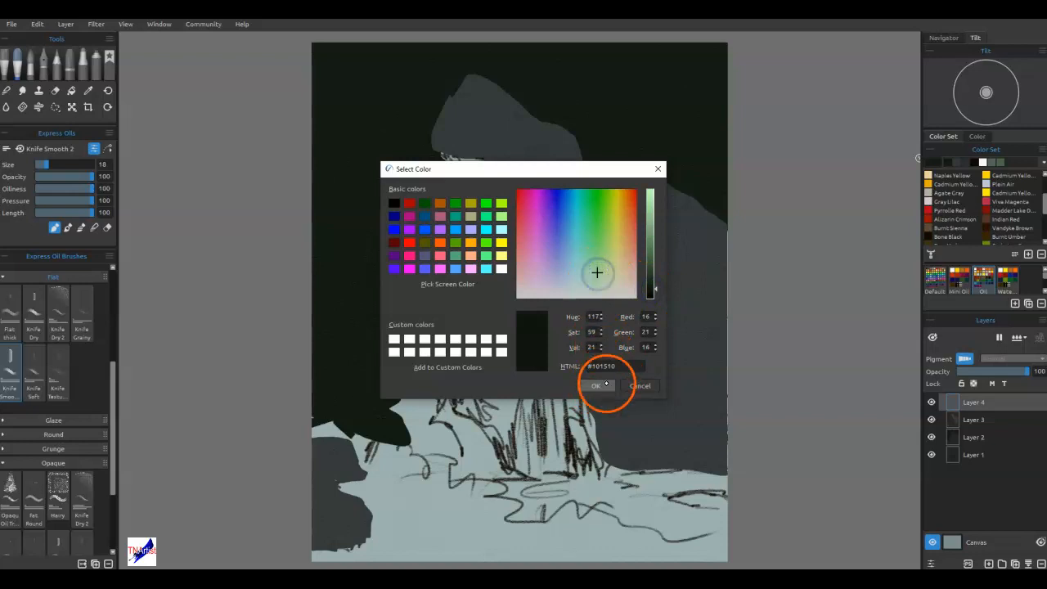
Block in the near-black foreground bank around the lower-left rocks and along the canvas's bottom edge.
mouse_move(354, 426)
mouse_down()
mouse_move(413, 461)
mouse_move(425, 493)
mouse_move(426, 463)
mouse_move(442, 486)
mouse_move(451, 472)
mouse_move(471, 494)
mouse_move(485, 489)
mouse_move(473, 486)
mouse_move(517, 523)
mouse_move(507, 521)
mouse_move(530, 508)
mouse_move(516, 497)
mouse_move(541, 523)
mouse_move(574, 515)
mouse_move(559, 509)
mouse_move(585, 513)
mouse_move(651, 542)
mouse_move(705, 544)
mouse_move(739, 560)
mouse_move(717, 550)
mouse_move(718, 535)
mouse_move(718, 556)
mouse_move(527, 558)
mouse_up()
mouse_move(325, 547)
mouse_down()
mouse_move(396, 564)
mouse_move(343, 546)
mouse_move(387, 540)
mouse_up()
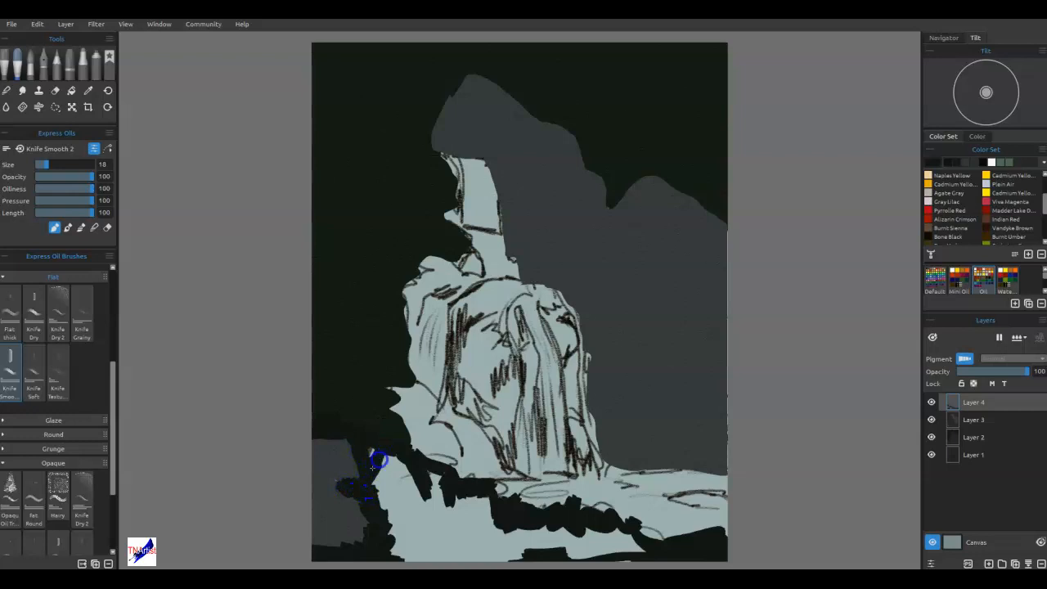
mouse_move(385, 450)
mouse_down()
mouse_move(396, 473)
mouse_move(406, 469)
mouse_move(383, 459)
mouse_move(369, 485)
mouse_move(341, 482)
mouse_move(383, 474)
mouse_up()
mouse_move(381, 492)
mouse_down()
mouse_move(374, 483)
mouse_move(431, 495)
mouse_move(383, 496)
mouse_move(424, 477)
mouse_up()
key(])
key(])
key(])
key(])
mouse_move(404, 515)
mouse_down()
mouse_move(459, 528)
mouse_move(399, 559)
mouse_move(648, 549)
mouse_move(619, 549)
mouse_move(580, 527)
mouse_move(606, 538)
mouse_move(579, 558)
mouse_move(607, 559)
mouse_move(575, 527)
mouse_move(467, 549)
mouse_move(459, 510)
mouse_up()
Reduce the brush to size 20 and refine the dark bank around the lower-left rocks.
key(bracketleft)
key(bracketleft)
key(bracketleft)
mouse_move(349, 484)
mouse_down()
mouse_move(297, 477)
mouse_move(348, 485)
mouse_move(379, 457)
mouse_up()
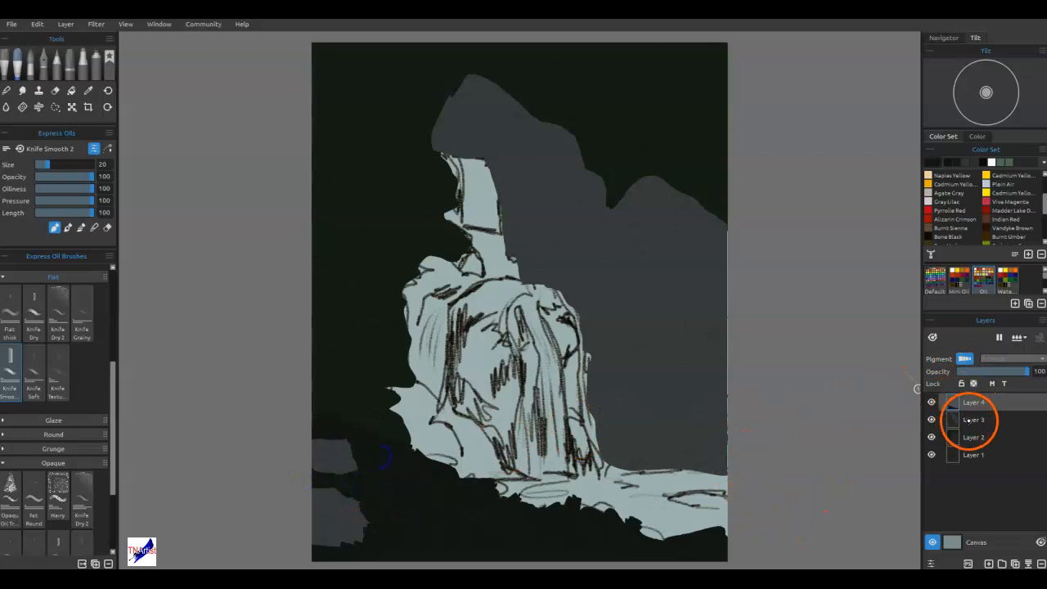
Switch to Layer 3, sample the rock gray and cover the gaps along the rock mass's right canvas edge.
click(969, 419)
alt+click(673, 369)
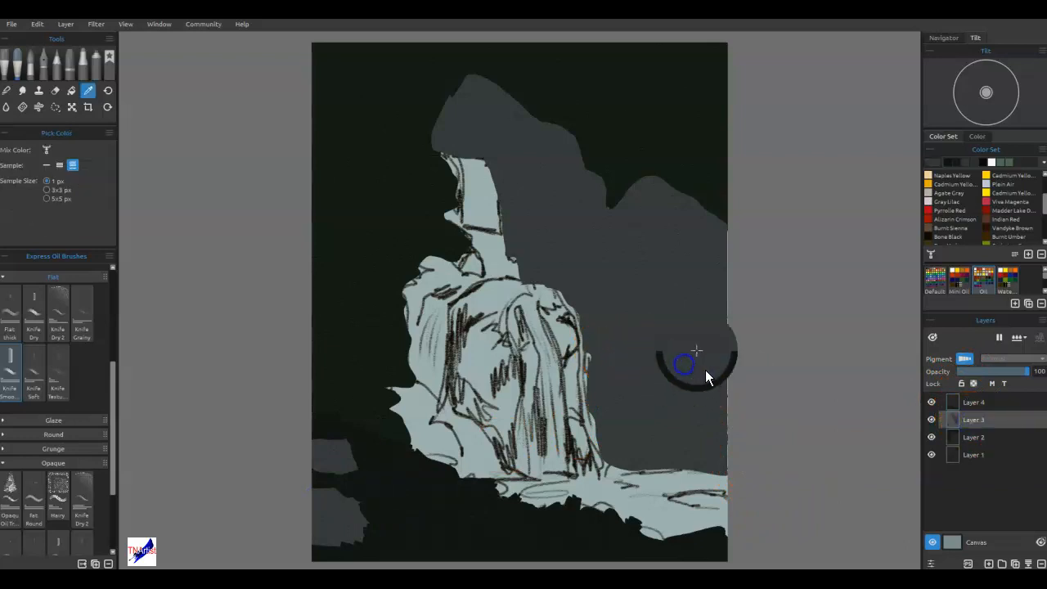
drag(730, 475, 726, 266)
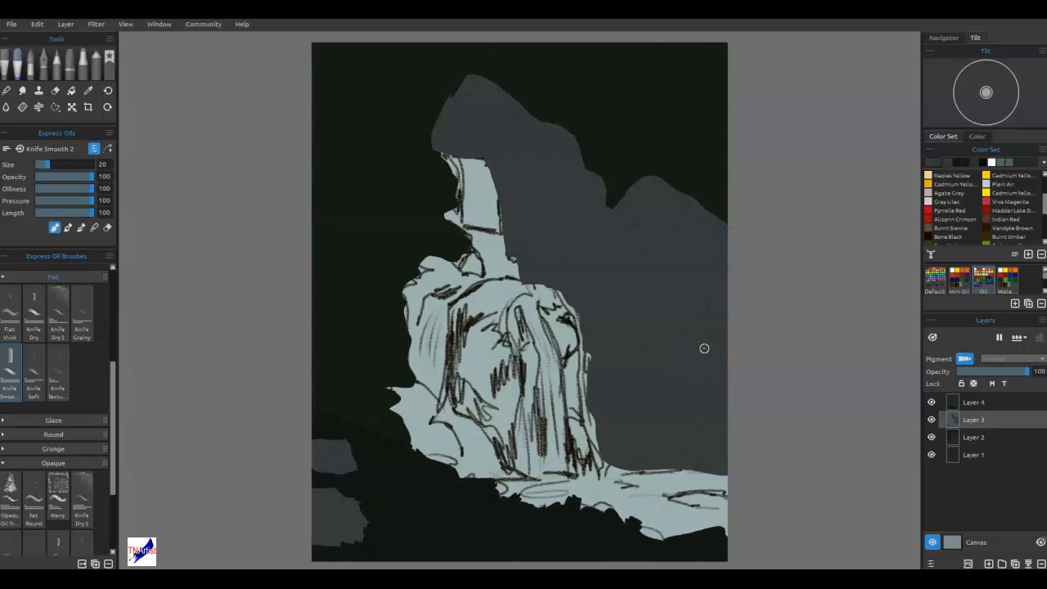
Darken the paint color to #292d2d.
click(918, 155)
drag(646, 260, 648, 283)
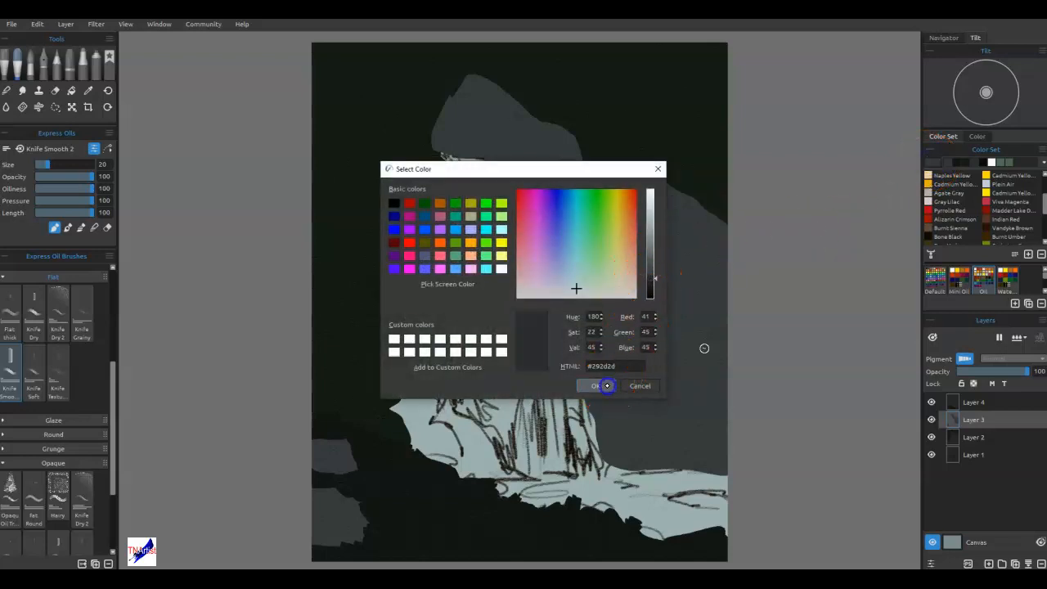
click(596, 385)
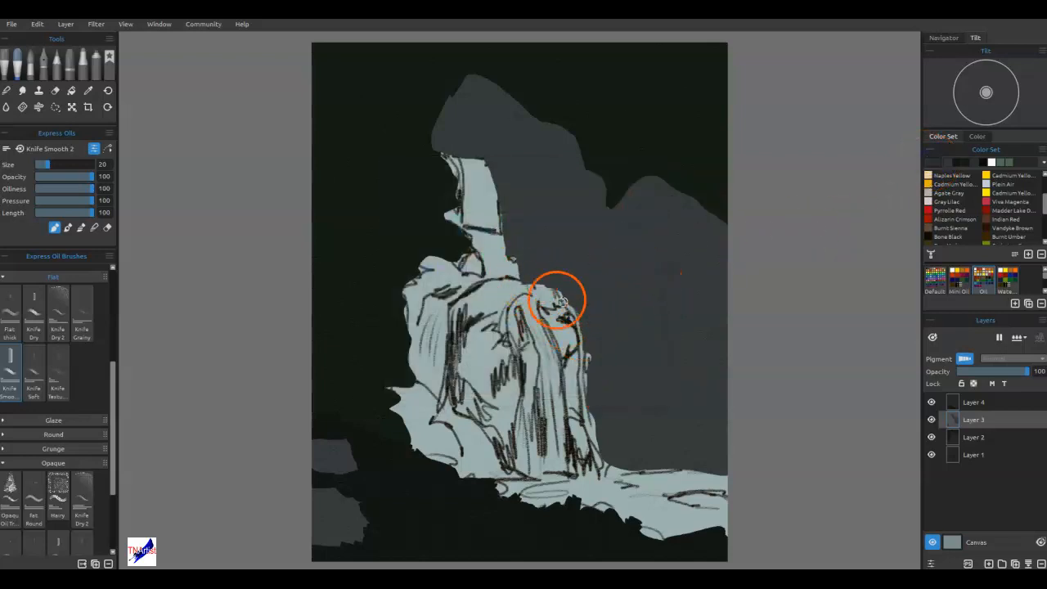
Block in the main waterfall face with the darker gray, from its right edge to the lower-left rocks, using a size 40 brush for the interior.
mouse_move(548, 296)
mouse_down()
mouse_move(540, 291)
mouse_move(563, 333)
mouse_move(580, 329)
mouse_move(595, 429)
mouse_up()
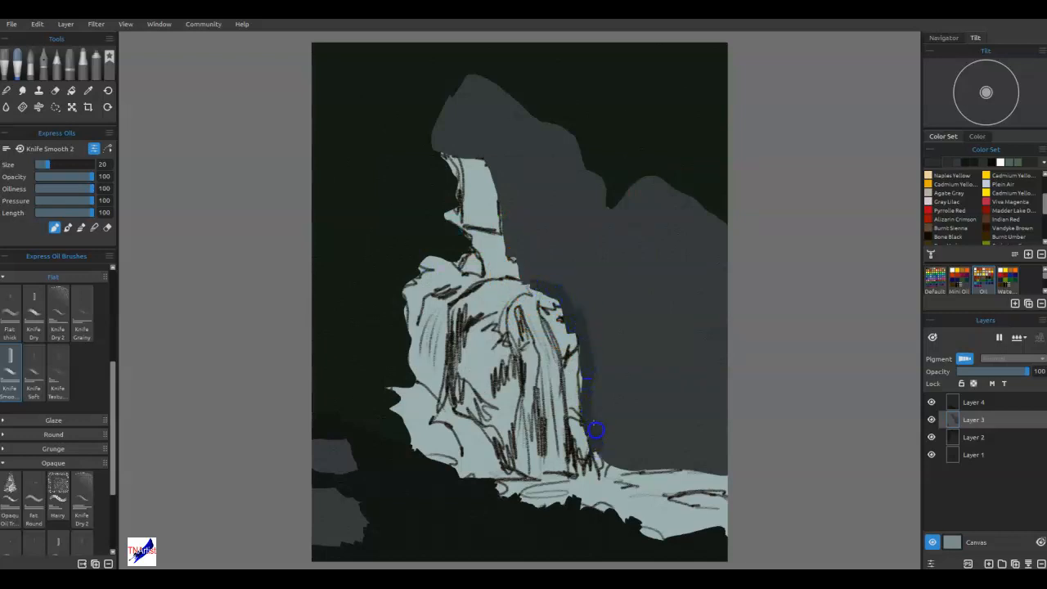
mouse_move(597, 467)
mouse_down()
mouse_move(571, 321)
mouse_move(555, 324)
mouse_move(558, 305)
mouse_move(543, 293)
mouse_move(570, 392)
mouse_move(561, 310)
mouse_move(558, 343)
mouse_move(522, 286)
mouse_move(477, 271)
mouse_move(455, 282)
mouse_move(481, 280)
mouse_move(466, 295)
mouse_move(580, 290)
mouse_move(524, 308)
mouse_move(538, 337)
mouse_move(555, 310)
mouse_move(602, 301)
mouse_move(592, 318)
mouse_move(533, 289)
mouse_move(488, 296)
mouse_move(536, 288)
mouse_move(521, 289)
mouse_move(542, 309)
mouse_move(531, 293)
mouse_move(497, 288)
mouse_move(529, 289)
mouse_move(461, 299)
mouse_move(477, 291)
mouse_move(456, 314)
mouse_move(447, 383)
mouse_move(451, 373)
mouse_move(460, 401)
mouse_move(465, 375)
mouse_move(480, 392)
mouse_move(442, 388)
mouse_move(486, 416)
mouse_move(463, 408)
mouse_move(502, 441)
mouse_up()
mouse_move(520, 472)
mouse_down()
mouse_move(520, 400)
mouse_move(529, 422)
mouse_move(530, 402)
mouse_move(545, 468)
mouse_move(552, 431)
mouse_move(578, 472)
mouse_move(565, 473)
mouse_move(568, 399)
mouse_move(598, 466)
mouse_move(574, 448)
mouse_move(551, 347)
mouse_move(544, 337)
mouse_move(556, 363)
mouse_move(515, 292)
mouse_move(503, 338)
mouse_move(485, 339)
mouse_move(474, 313)
mouse_move(459, 378)
mouse_move(465, 390)
mouse_move(476, 385)
mouse_move(508, 442)
mouse_move(520, 444)
mouse_move(538, 339)
mouse_move(541, 379)
mouse_move(510, 391)
mouse_move(479, 364)
mouse_move(478, 390)
mouse_move(495, 372)
mouse_up()
key(])
key(])
key(])
key(])
key(])
key(])
mouse_move(486, 327)
mouse_down()
mouse_move(491, 300)
mouse_move(475, 300)
mouse_up()
mouse_move(493, 353)
mouse_down()
mouse_move(514, 335)
mouse_move(546, 372)
mouse_move(505, 416)
mouse_move(510, 429)
mouse_move(500, 392)
mouse_move(470, 354)
mouse_up()
key(bracketleft)
key(bracketleft)
mouse_move(401, 414)
mouse_down()
mouse_move(417, 443)
mouse_move(412, 418)
mouse_move(431, 409)
mouse_move(423, 402)
mouse_move(477, 409)
mouse_move(487, 450)
mouse_move(517, 467)
mouse_move(459, 466)
mouse_move(475, 470)
mouse_move(432, 446)
mouse_move(445, 423)
mouse_move(471, 443)
mouse_move(498, 444)
mouse_up()
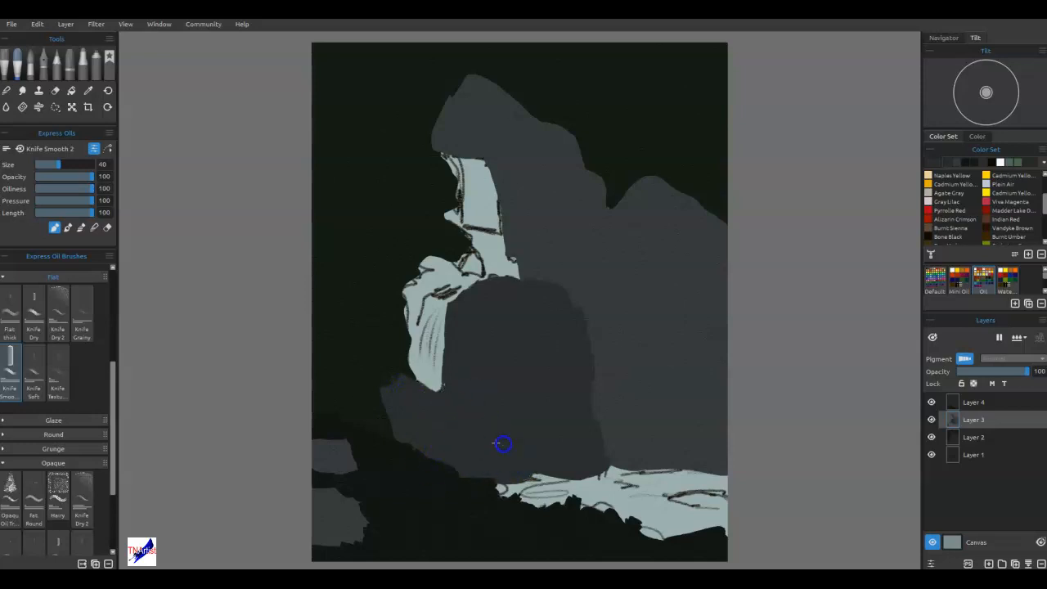
Reduce the brush to size 35 and block in the waterfall's left side and the narrow upper fall.
key(bracketleft)
mouse_move(416, 237)
mouse_down()
mouse_move(457, 239)
mouse_move(468, 271)
mouse_move(448, 268)
mouse_move(477, 269)
mouse_move(436, 257)
mouse_move(417, 273)
mouse_move(416, 303)
mouse_move(410, 294)
mouse_move(440, 277)
mouse_move(426, 287)
mouse_move(489, 287)
mouse_move(450, 292)
mouse_move(417, 323)
mouse_move(414, 368)
mouse_move(417, 309)
mouse_move(438, 306)
mouse_move(441, 385)
mouse_up()
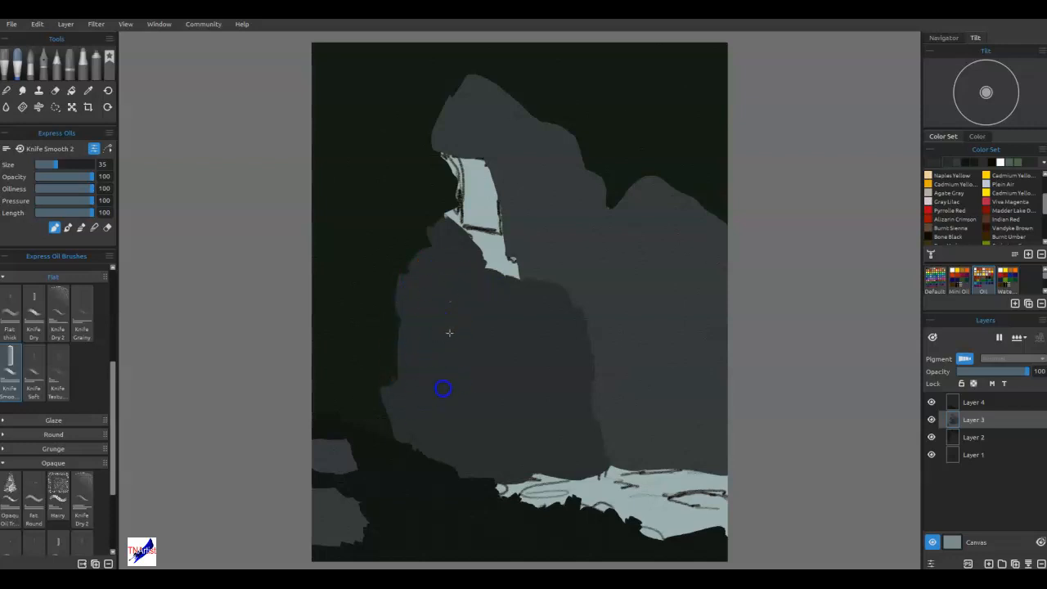
mouse_move(517, 374)
mouse_down()
mouse_move(566, 369)
mouse_move(519, 426)
mouse_move(544, 448)
mouse_move(530, 440)
mouse_move(499, 459)
mouse_move(596, 463)
mouse_move(495, 471)
mouse_move(612, 460)
mouse_move(619, 397)
mouse_up()
mouse_move(433, 245)
mouse_down()
mouse_move(398, 104)
mouse_move(456, 229)
mouse_move(462, 192)
mouse_move(465, 229)
mouse_move(451, 199)
mouse_up()
mouse_move(474, 162)
mouse_down()
mouse_move(513, 269)
mouse_move(472, 174)
mouse_move(466, 243)
mouse_move(449, 215)
mouse_move(449, 238)
mouse_move(450, 184)
mouse_up()
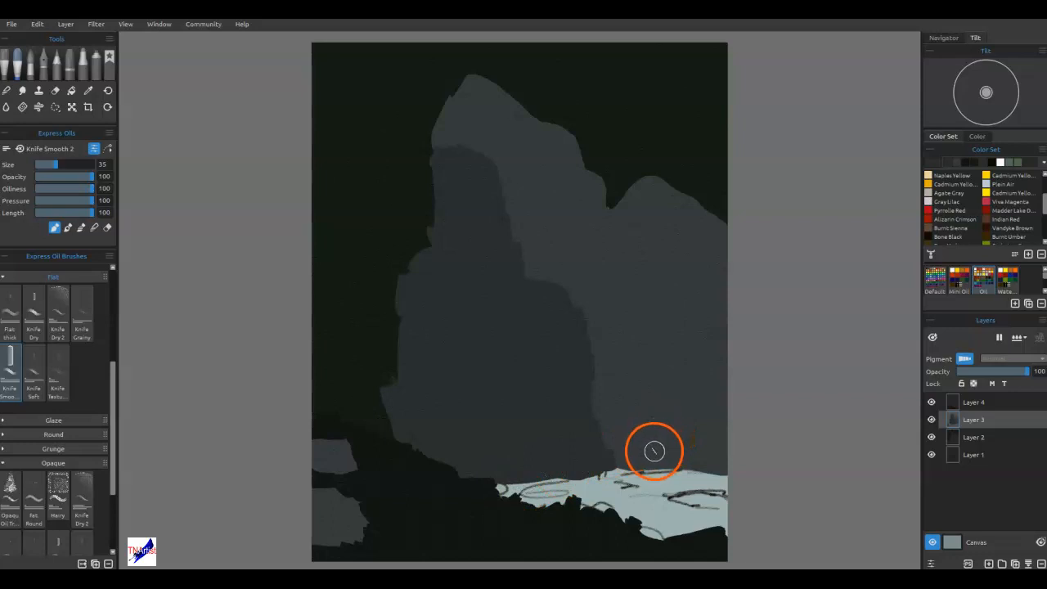
mouse_move(618, 481)
mouse_down()
mouse_move(669, 444)
mouse_move(675, 474)
mouse_up()
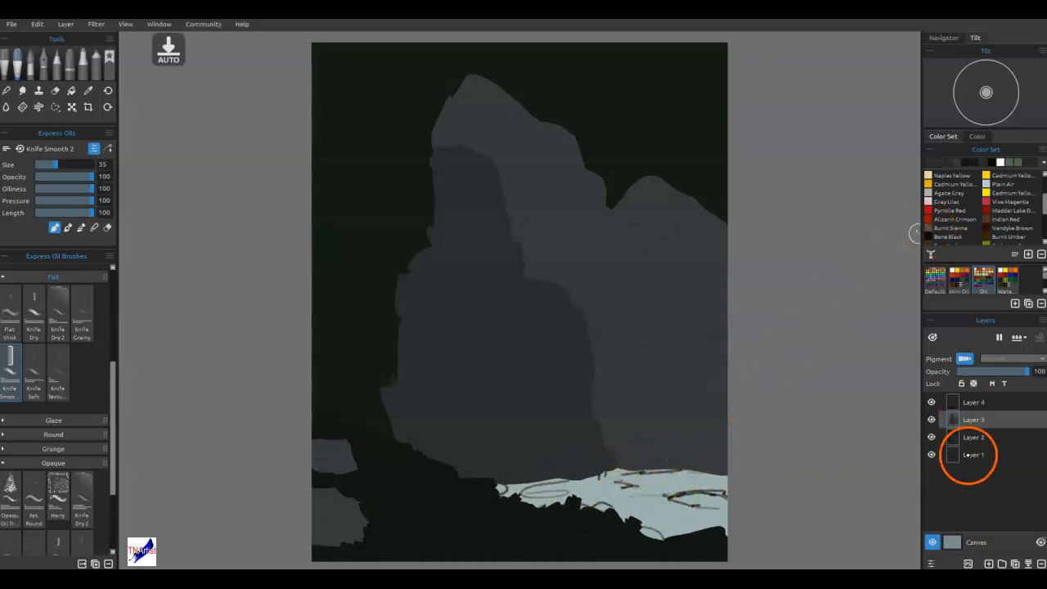
Add a new layer above Layer 3 and set the paint color to the warm dark gray #353031.
click(968, 563)
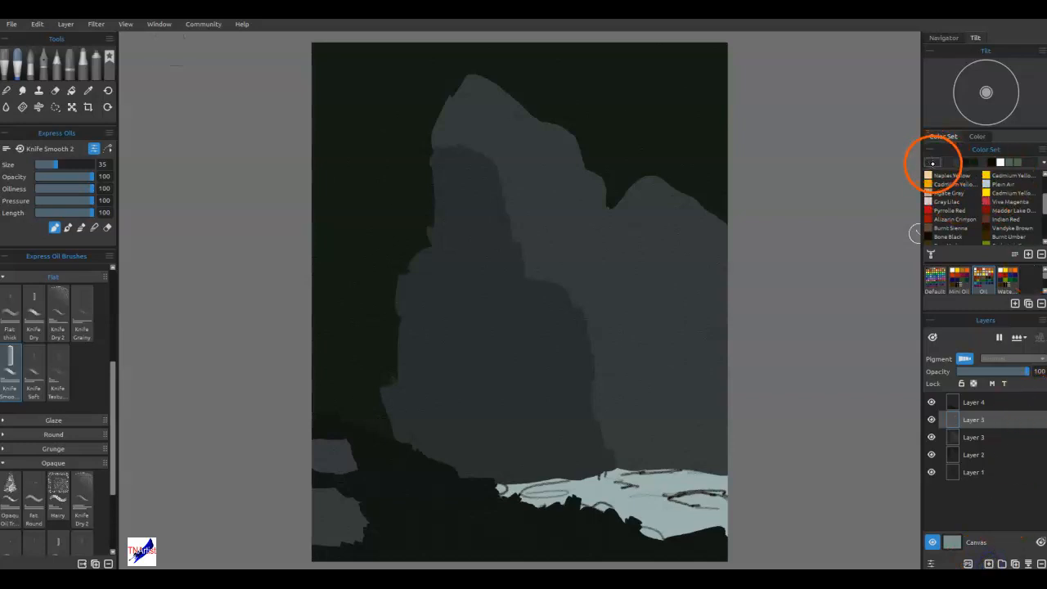
click(927, 163)
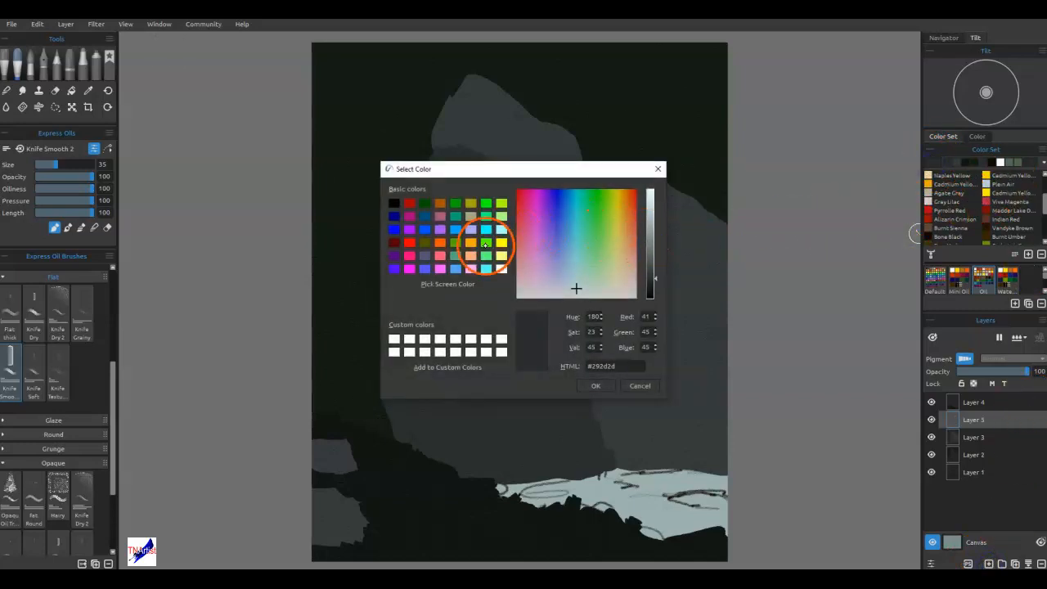
drag(560, 288, 519, 287)
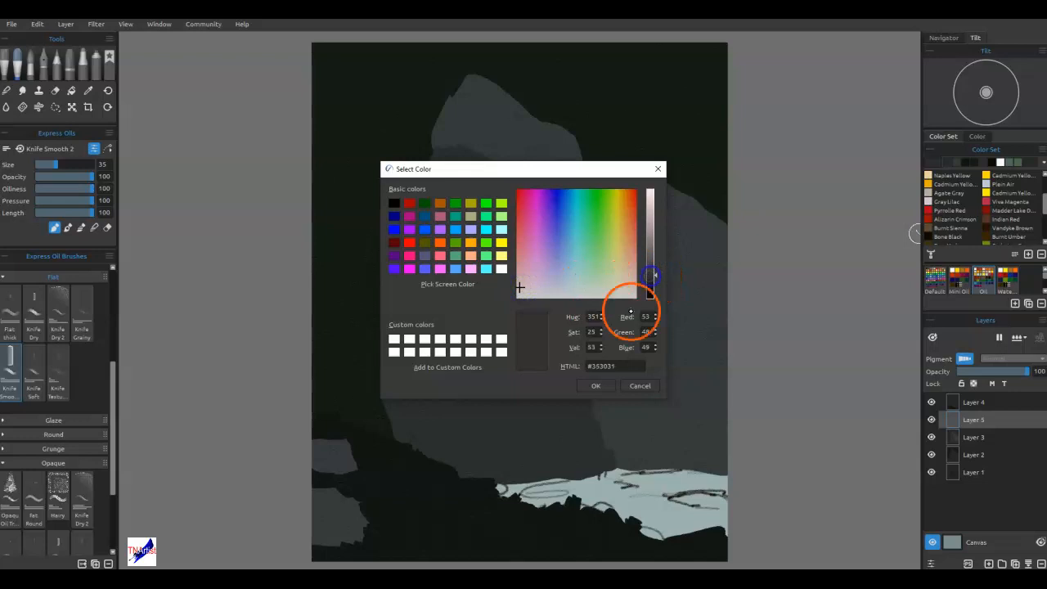
click(595, 385)
Block in the pool of water between the rock base and the foreground bank with the warm dark gray.
mouse_move(630, 502)
mouse_down()
mouse_move(720, 516)
mouse_move(610, 518)
mouse_move(614, 529)
mouse_move(736, 531)
mouse_move(737, 506)
mouse_move(615, 498)
mouse_move(744, 491)
mouse_move(491, 488)
mouse_move(751, 485)
mouse_move(593, 479)
mouse_move(729, 484)
mouse_up()
click(920, 455)
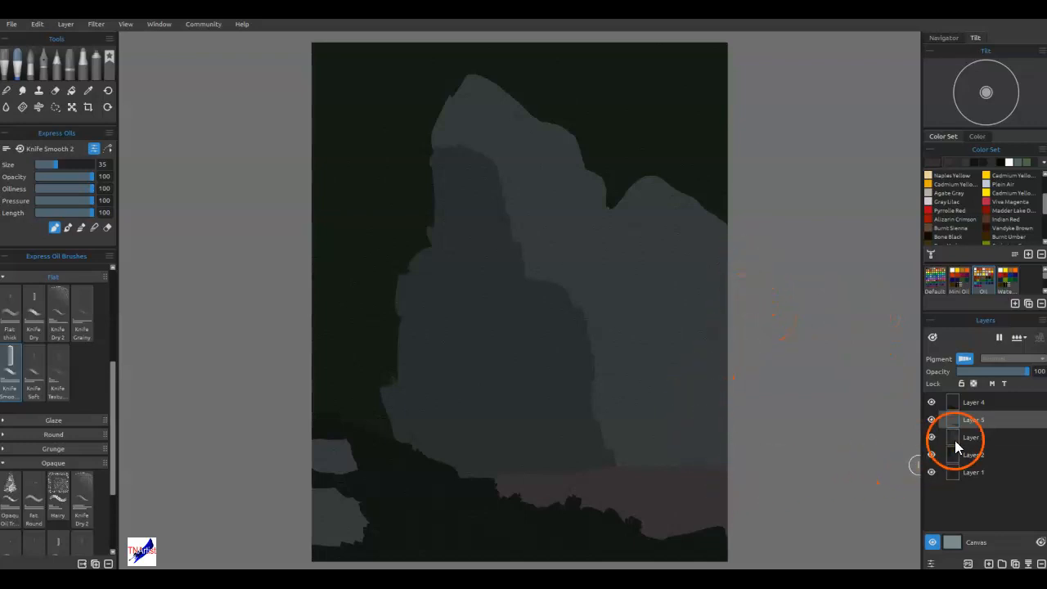
Move Layer 1 to the top of the layer stack and toggle Layer 4's visibility to check its contents.
mouse_move(963, 475)
mouse_down()
mouse_move(976, 397)
mouse_move(969, 403)
mouse_up()
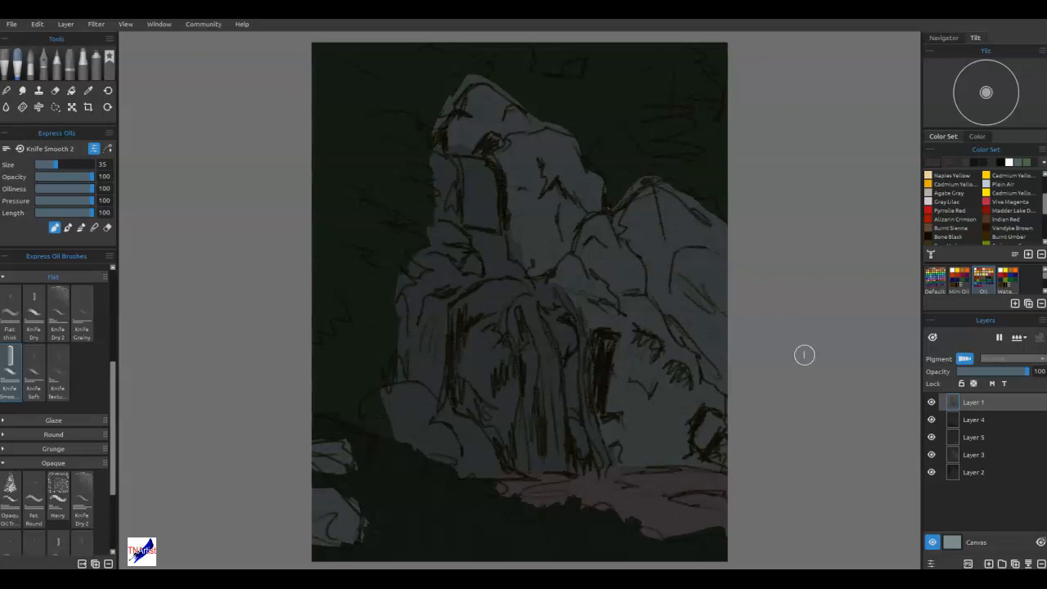
click(931, 419)
click(930, 419)
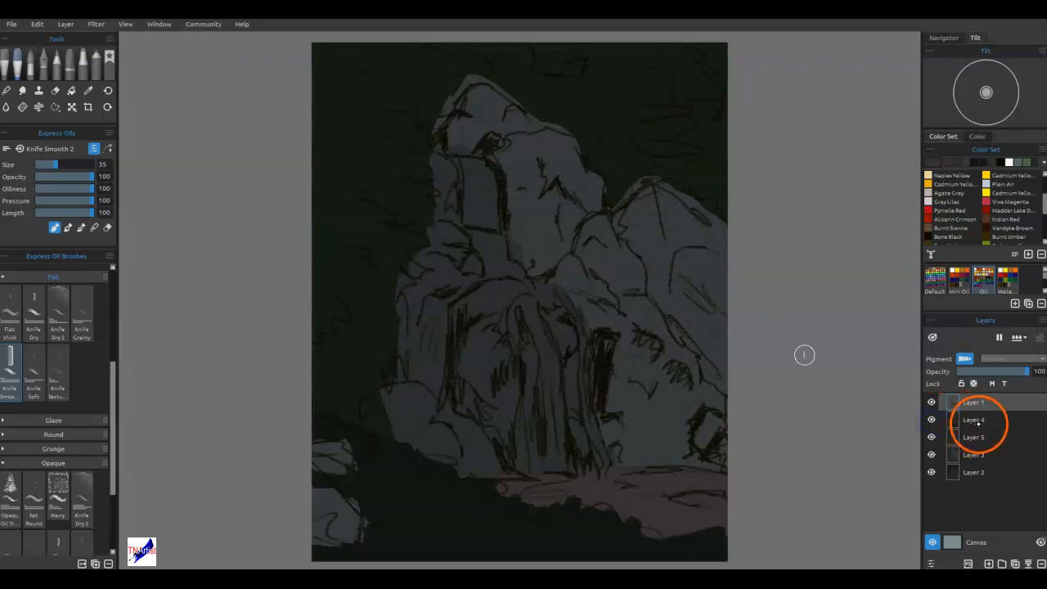
click(978, 421)
click(978, 420)
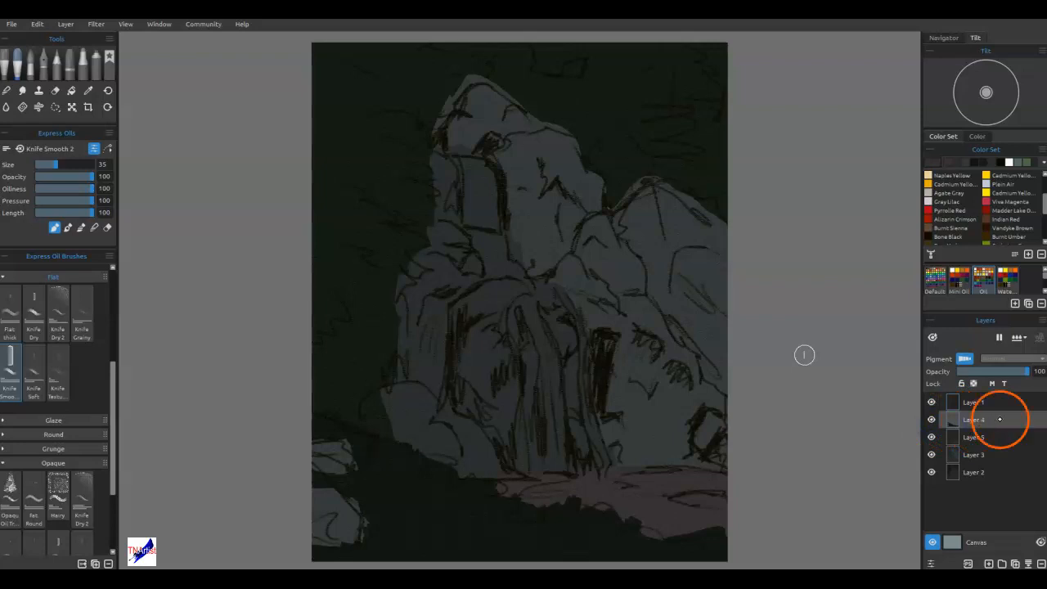
Rename the sketch layer at the top of the stack "line art".
double_click(976, 403)
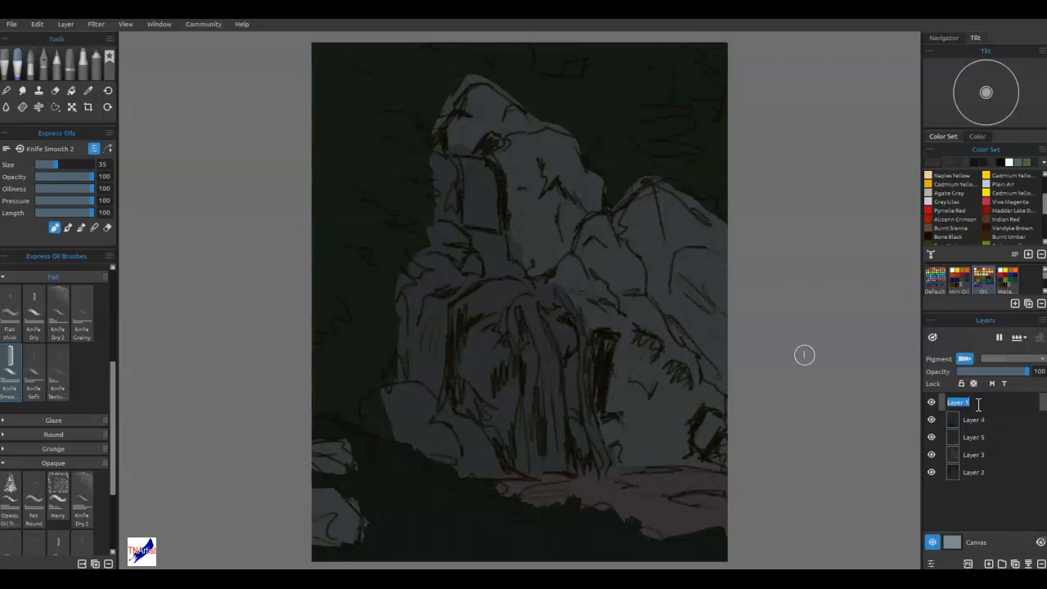
text(line Art)
key(Return)
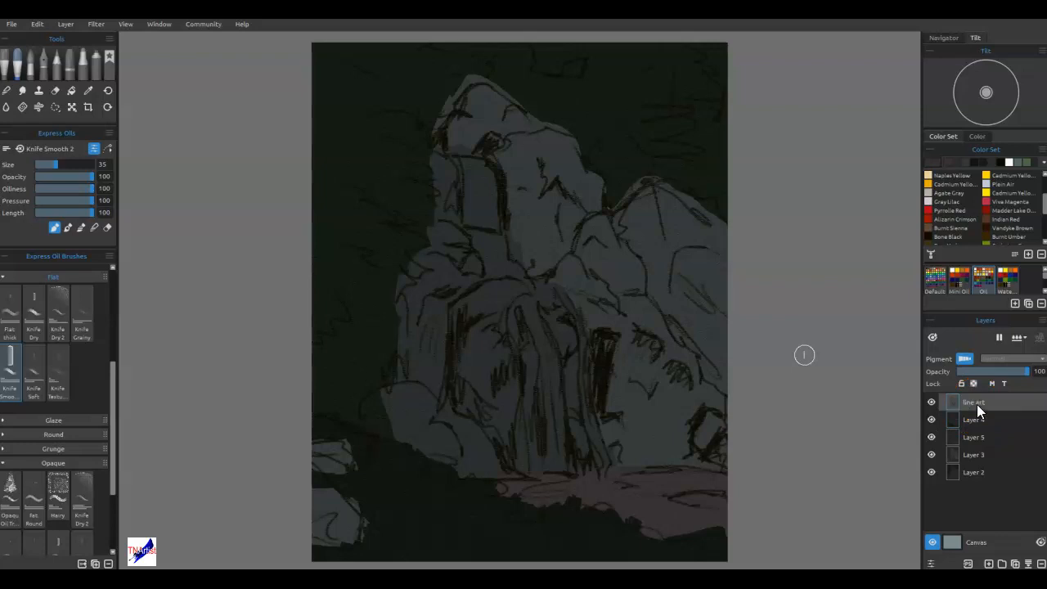
Rename Layer 4 "Foreground".
double_click(970, 418)
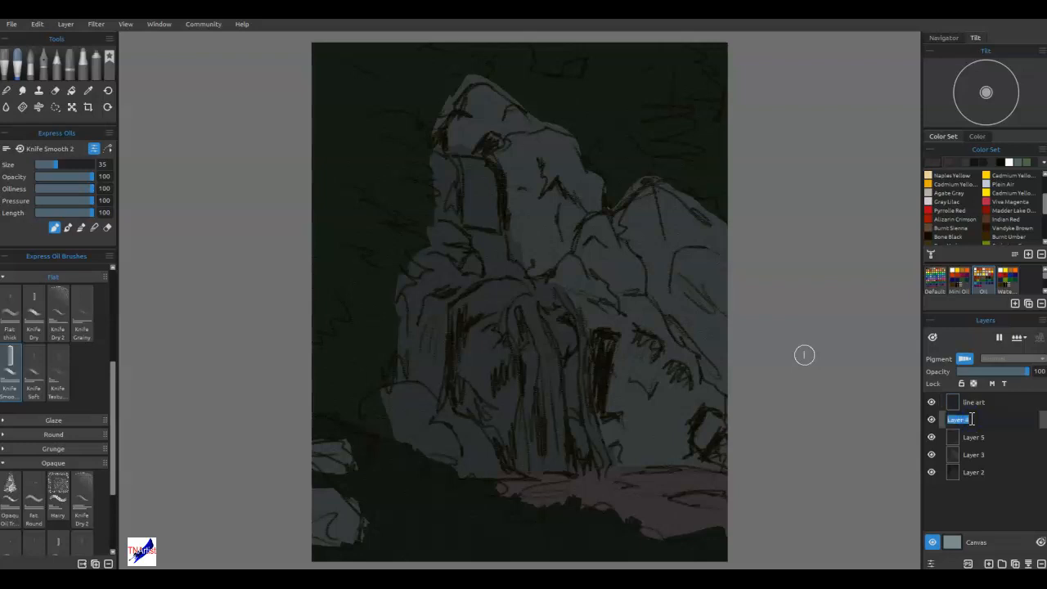
text(Foreground)
key(Return)
click(951, 383)
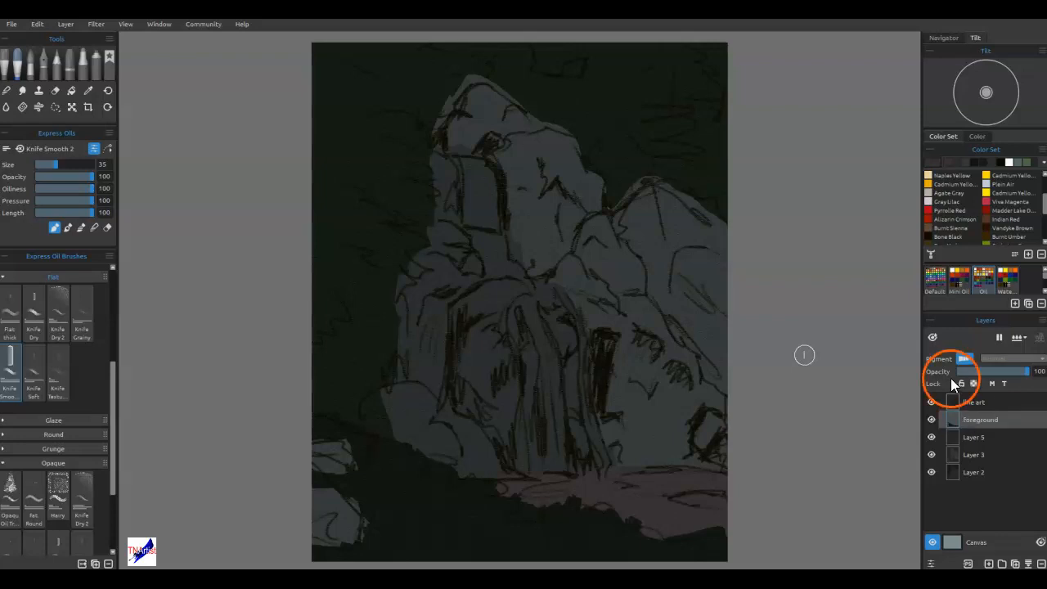
Toggle Layer 5's visibility to check its contents and rename the layer "water/pool".
click(932, 437)
click(931, 437)
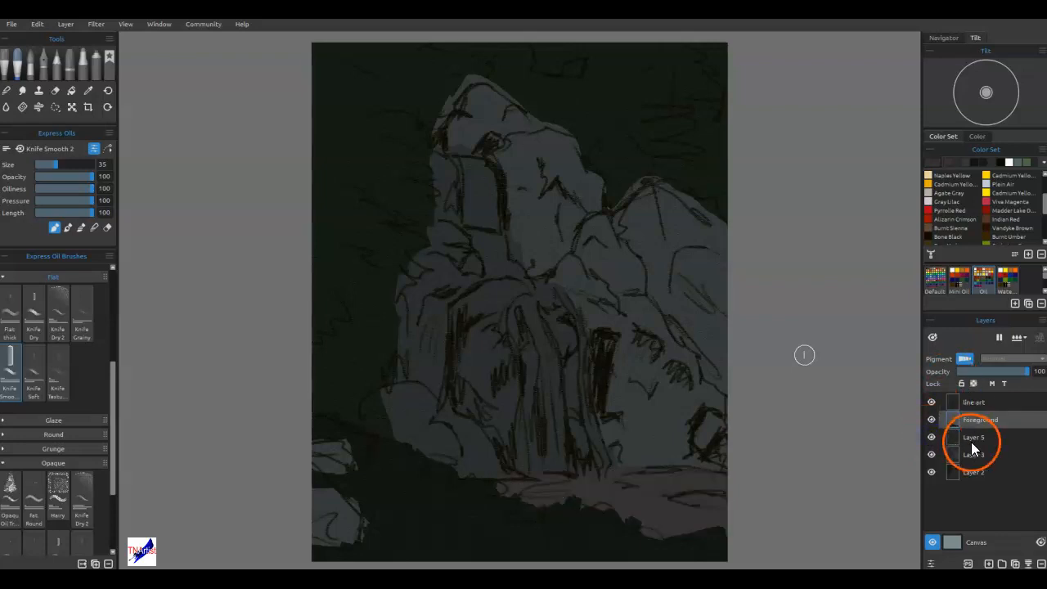
double_click(971, 439)
text(water)
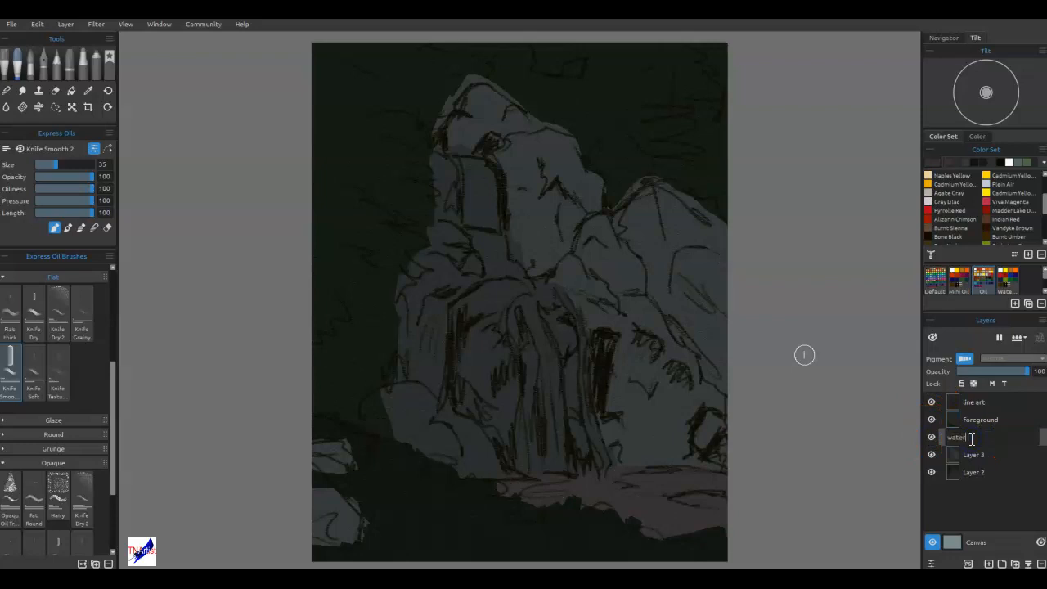
text(/pool)
key(Return)
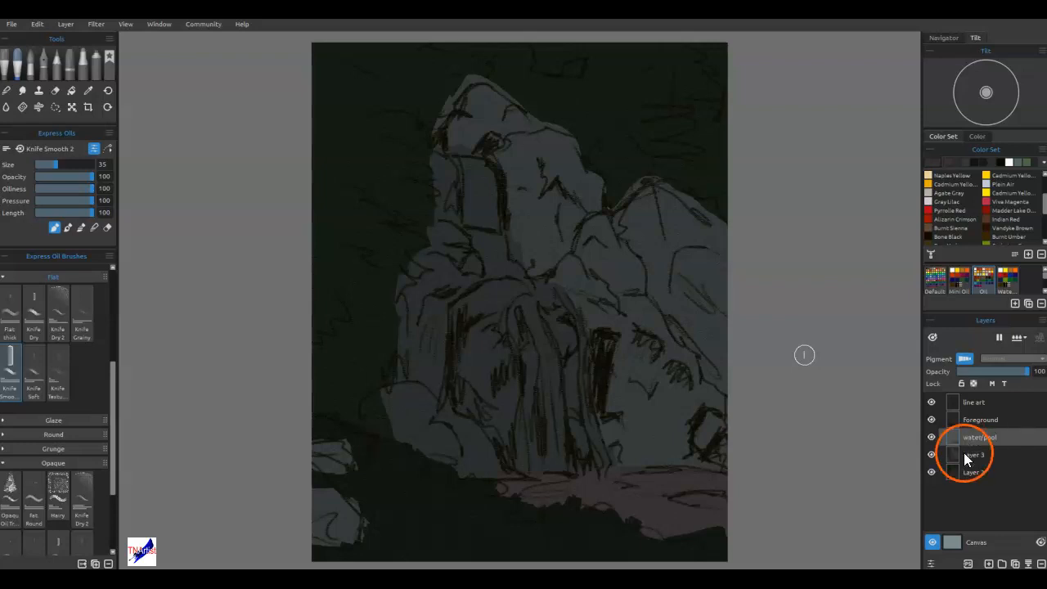
Check what Layer 3 contains and rename the layer "rocks".
click(932, 455)
double_click(967, 455)
text(rocks)
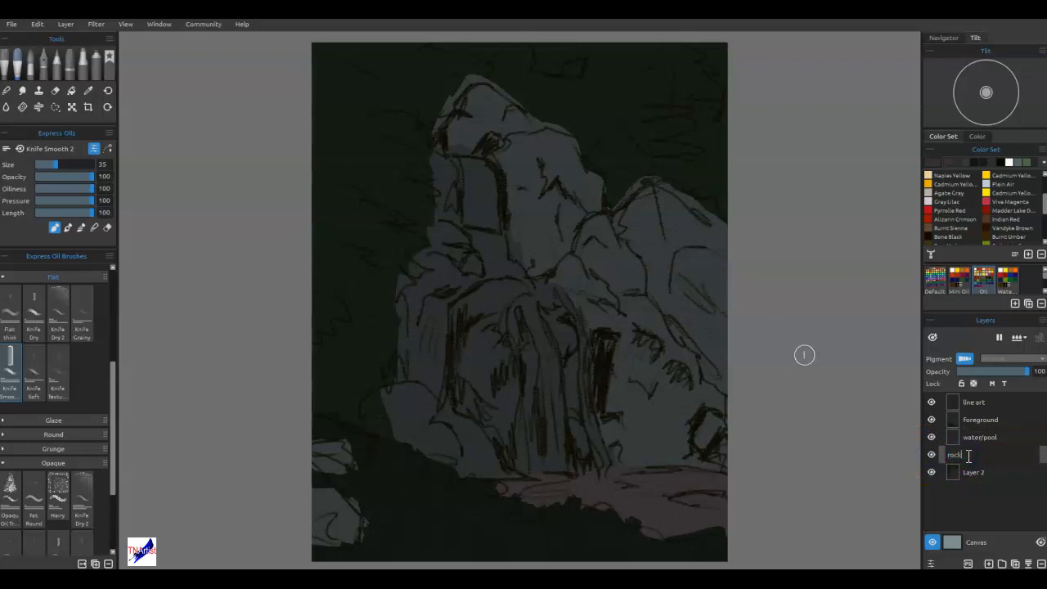
key(Return)
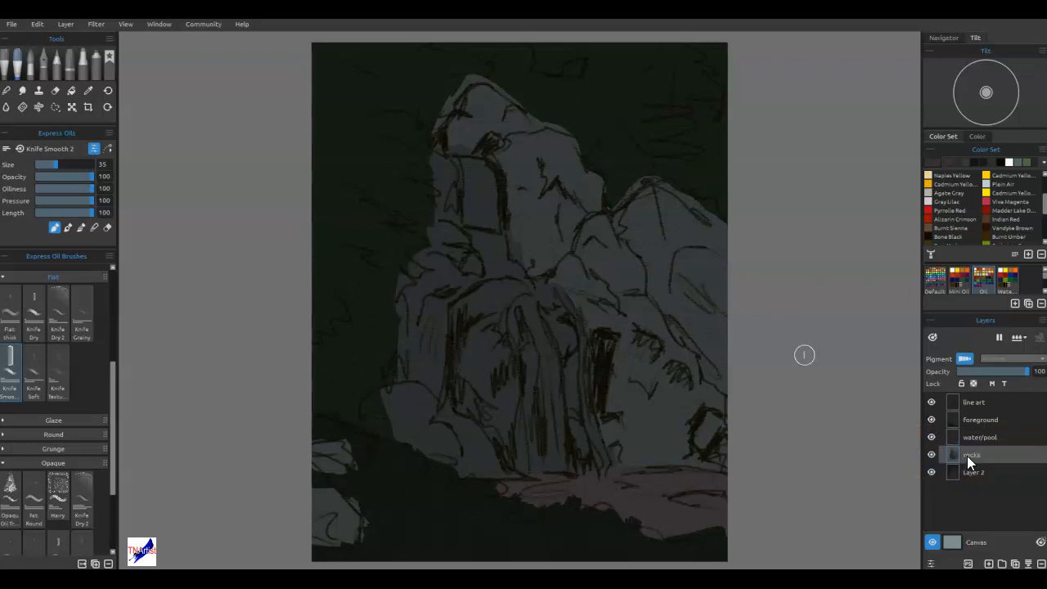
Check what Layer 2 contains and rename the layer "background foliage".
click(932, 472)
double_click(973, 473)
text(back)
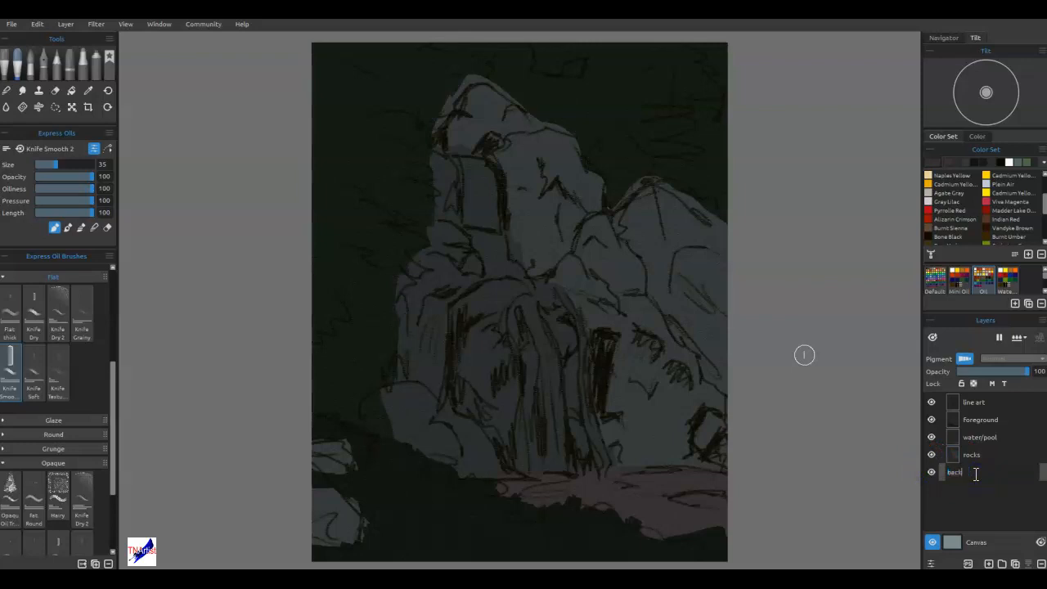
text(ground foliage)
key(Return)
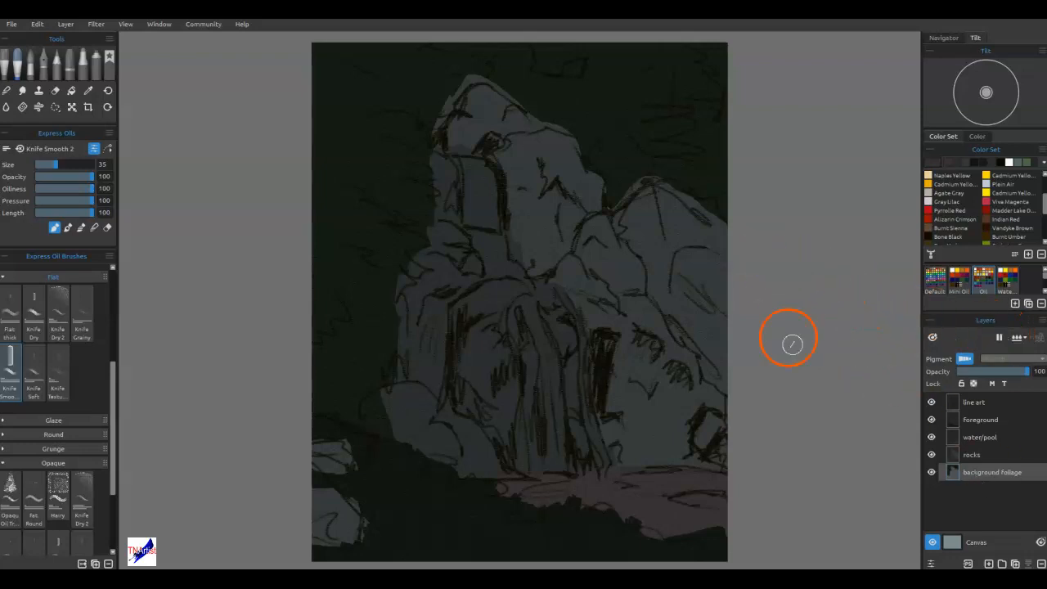
On the rocks layer, outline the shadow areas under the topmost boulder and along its right flank with an additive freehand selection.
click(983, 420)
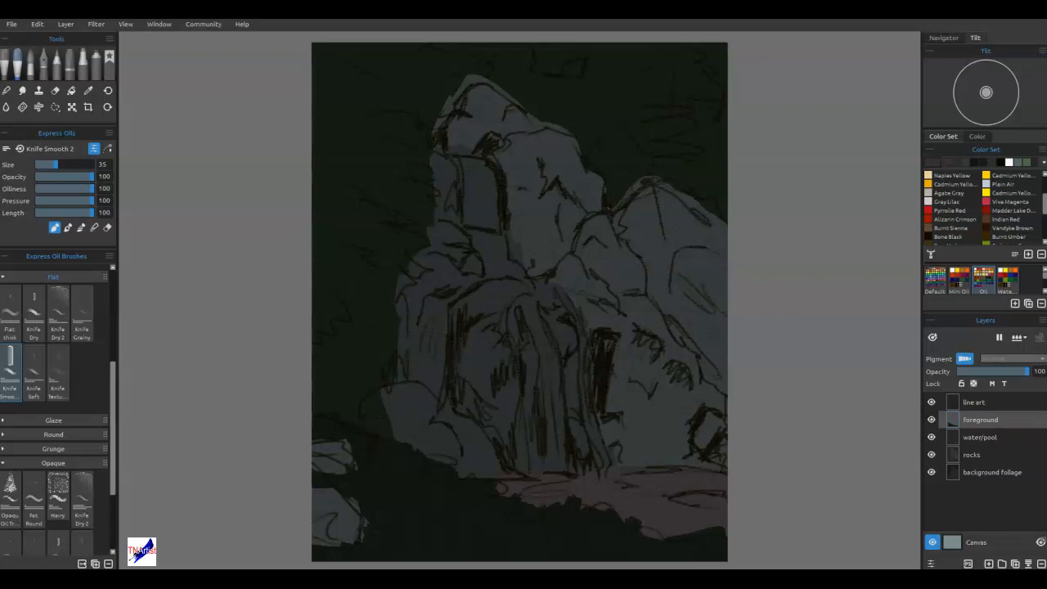
scroll(513, 189, up, 3)
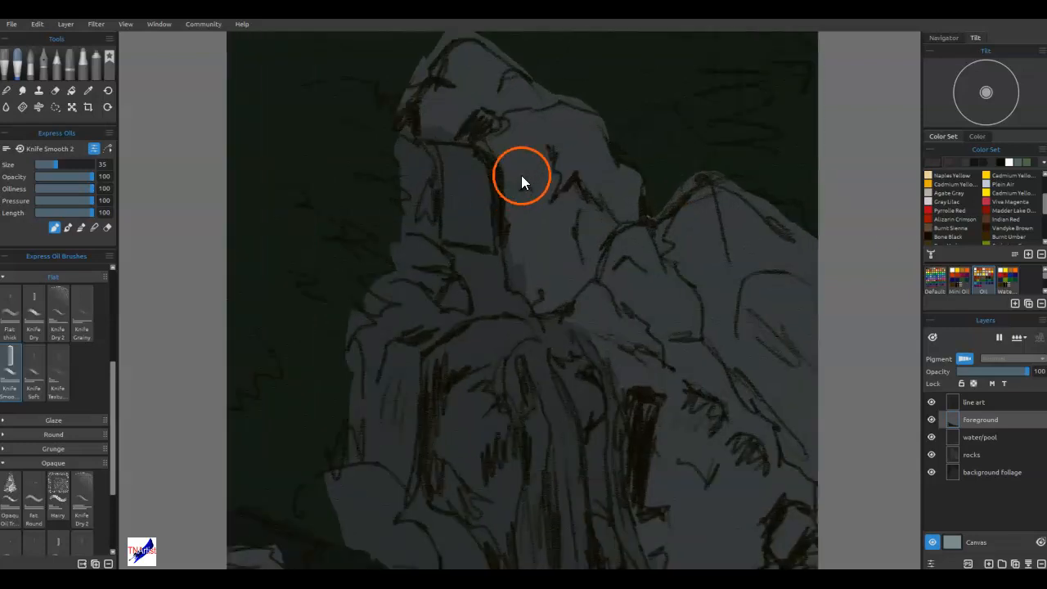
drag(522, 175, 507, 254)
scroll(520, 251, up, 3)
scroll(508, 249, down, 1)
scroll(511, 245, down, 2)
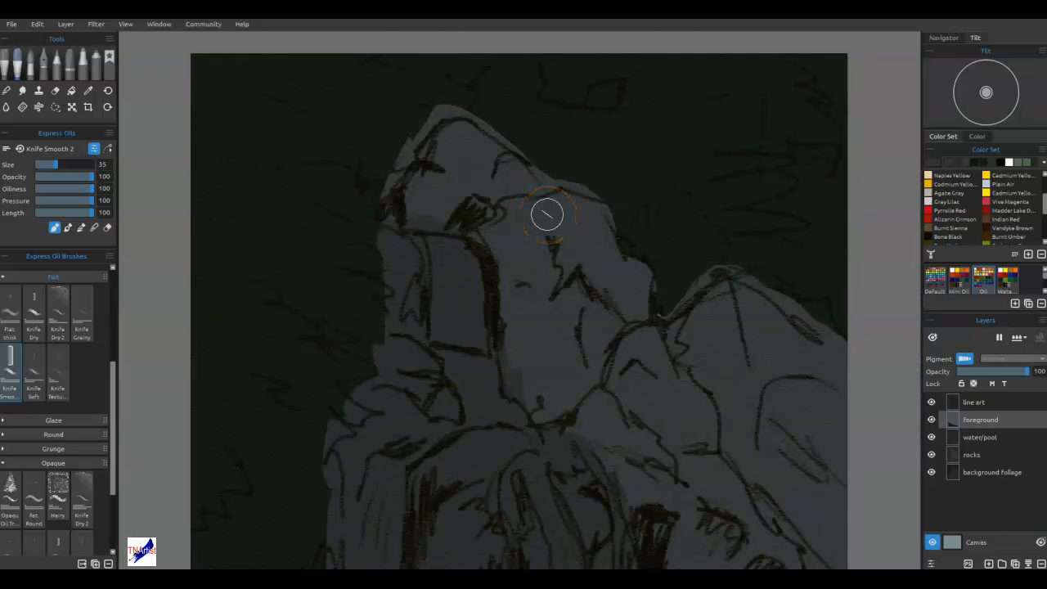
click(978, 452)
click(55, 106)
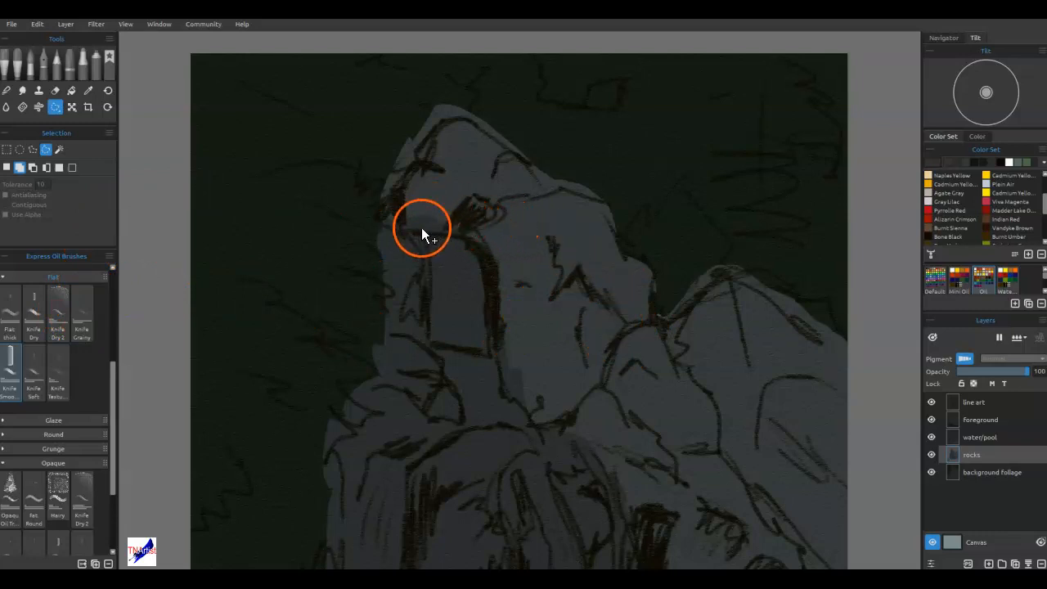
mouse_move(404, 222)
mouse_down()
mouse_move(458, 201)
mouse_move(477, 178)
mouse_move(500, 201)
mouse_move(501, 229)
mouse_move(484, 237)
mouse_move(399, 235)
mouse_move(404, 223)
mouse_up()
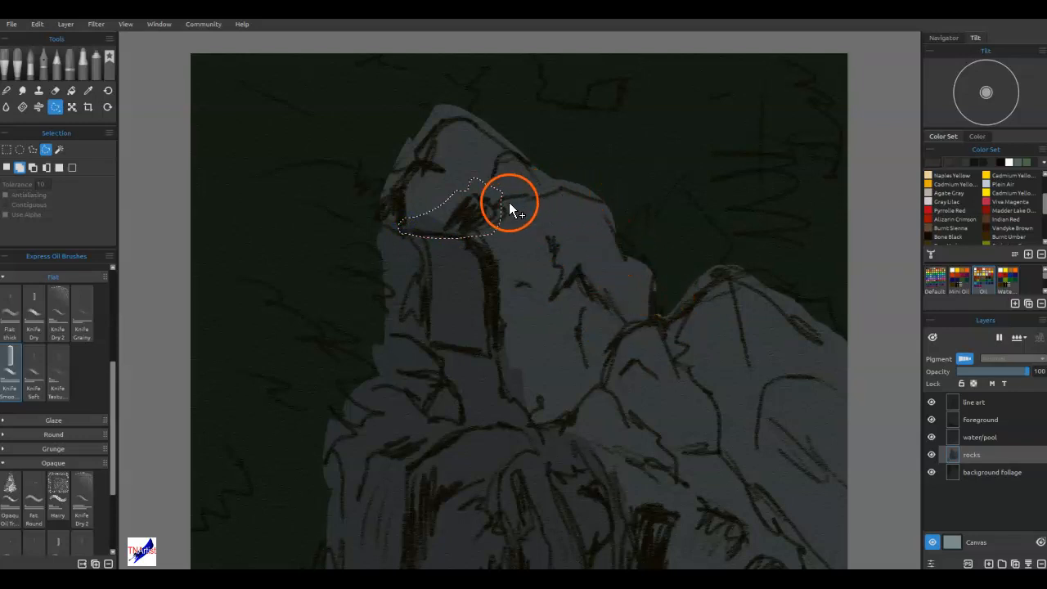
mouse_move(507, 204)
mouse_down()
mouse_move(548, 195)
mouse_move(516, 163)
mouse_move(501, 159)
mouse_move(500, 197)
mouse_up()
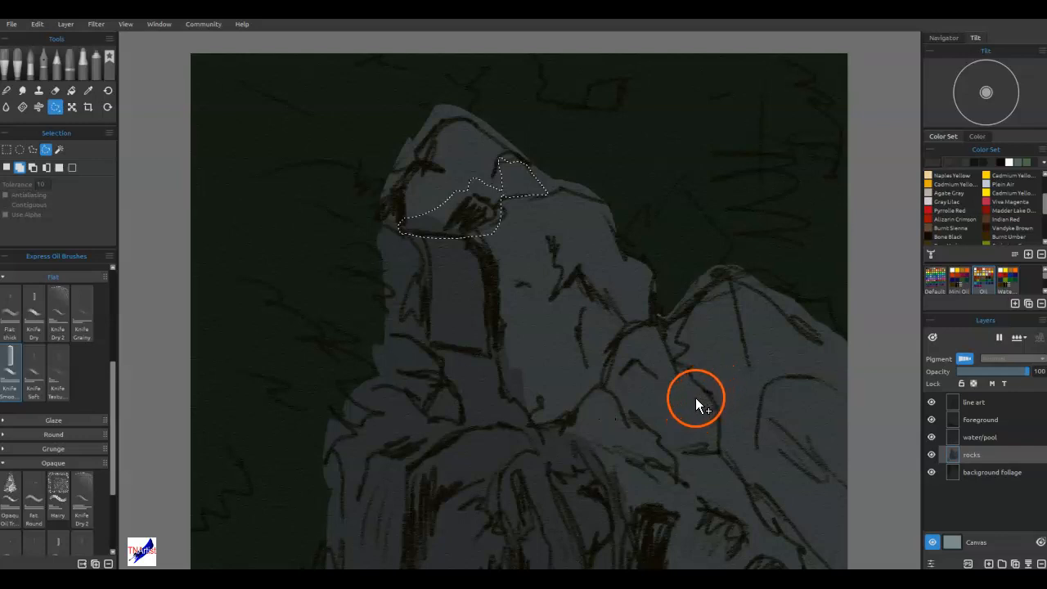
Add the streaky shadow area of the central rock face and the jagged crevice above it to the selection.
drag(682, 408, 646, 325)
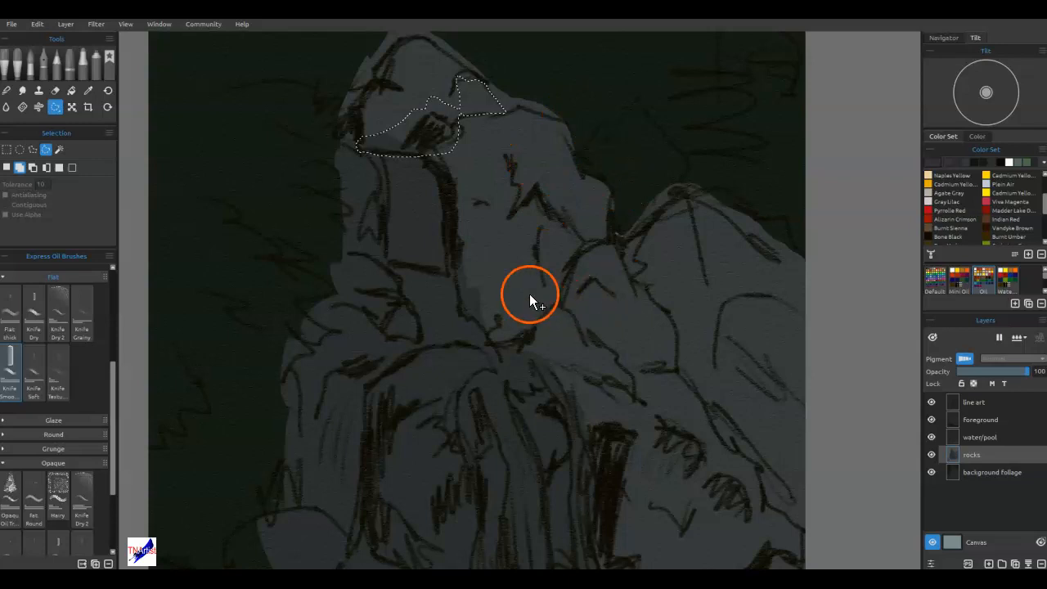
mouse_move(449, 205)
mouse_down()
mouse_move(478, 194)
mouse_move(521, 230)
mouse_move(545, 308)
mouse_move(512, 230)
mouse_move(495, 212)
mouse_move(449, 214)
mouse_move(446, 198)
mouse_move(460, 252)
mouse_move(465, 239)
mouse_move(478, 257)
mouse_move(476, 283)
mouse_move(460, 242)
mouse_move(460, 270)
mouse_move(521, 287)
mouse_move(522, 326)
mouse_move(483, 228)
mouse_move(528, 275)
mouse_up()
mouse_move(503, 339)
mouse_down()
mouse_move(490, 300)
mouse_move(489, 343)
mouse_move(463, 270)
mouse_move(460, 312)
mouse_move(507, 345)
mouse_up()
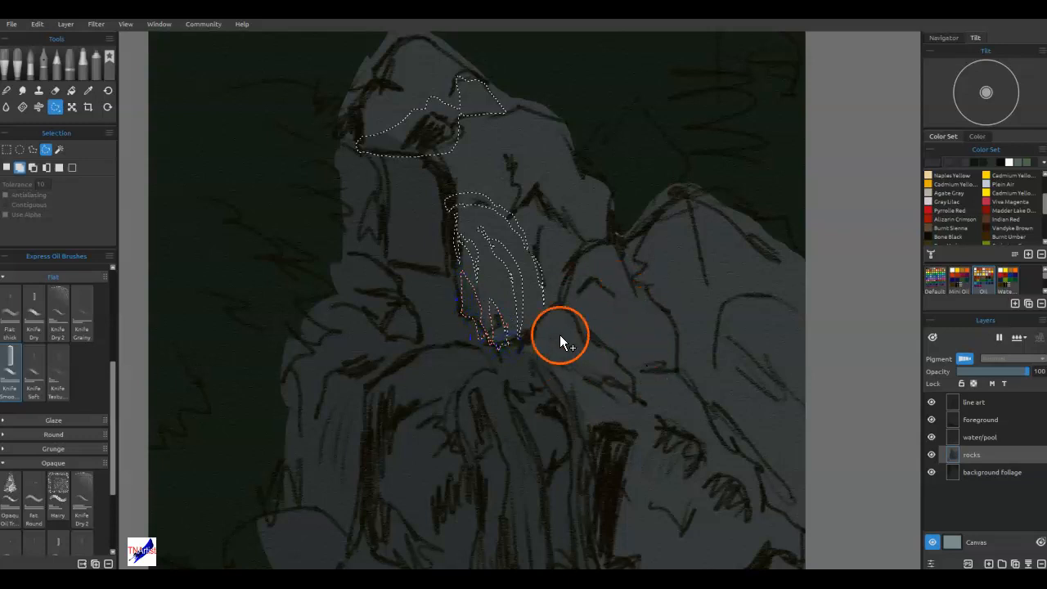
mouse_move(510, 137)
mouse_down()
mouse_move(561, 194)
mouse_move(577, 263)
mouse_move(566, 220)
mouse_move(529, 182)
mouse_move(521, 216)
mouse_move(506, 141)
mouse_up()
click(751, 310)
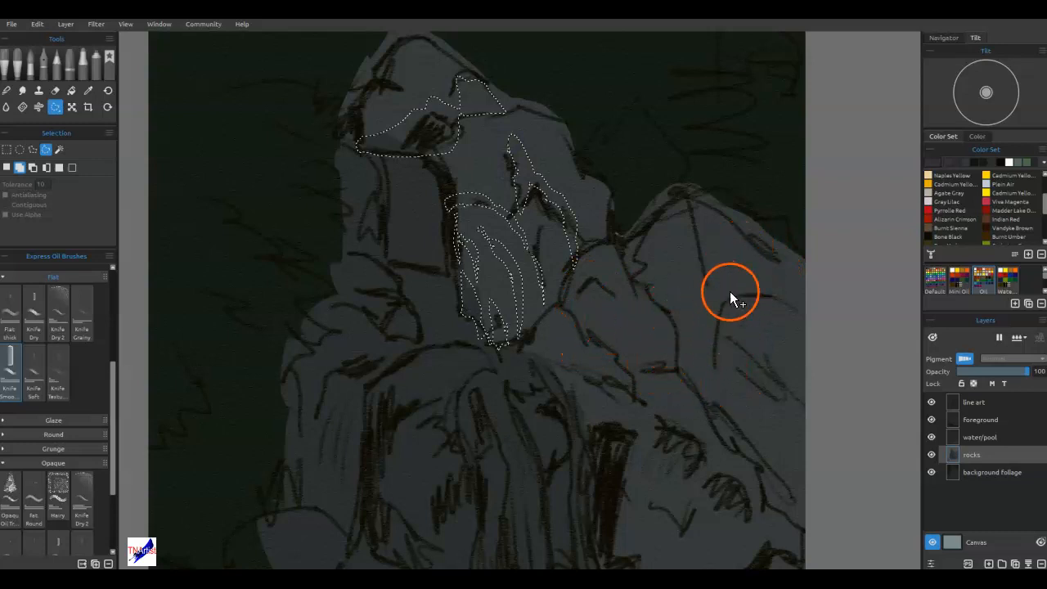
Add the shadows of the right-hand peak, the slope beside it and the topmost boulder's left edge to the selection.
mouse_move(667, 206)
mouse_down()
mouse_move(627, 230)
mouse_move(696, 215)
mouse_move(704, 280)
mouse_up()
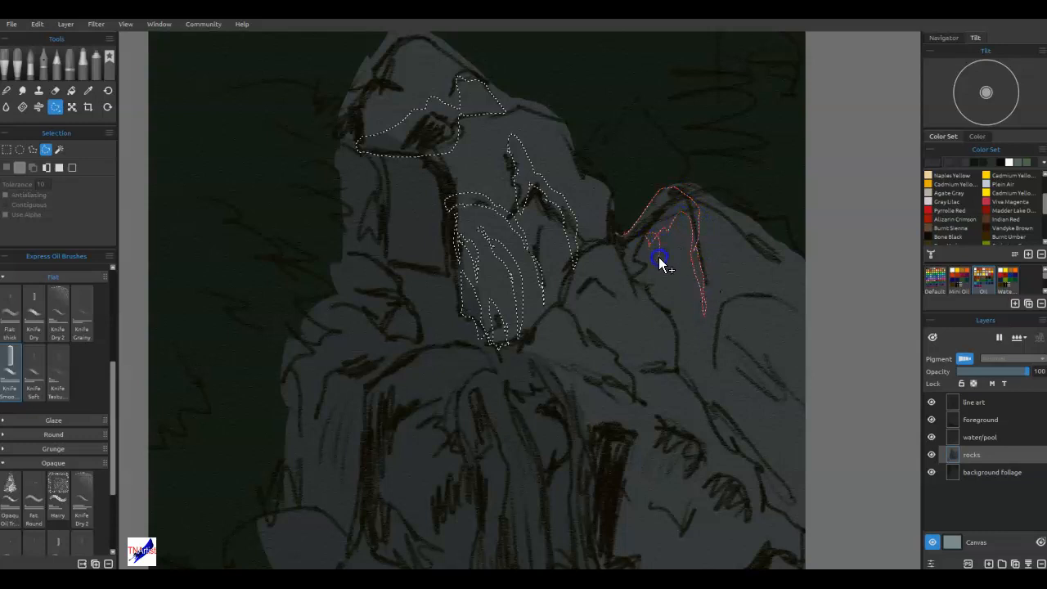
drag(664, 207, 623, 237)
mouse_move(694, 299)
mouse_down()
mouse_move(660, 305)
mouse_move(698, 321)
mouse_move(696, 385)
mouse_move(684, 330)
mouse_move(676, 360)
mouse_move(658, 301)
mouse_move(678, 346)
mouse_up()
mouse_move(573, 301)
mouse_down()
mouse_move(572, 260)
mouse_move(619, 327)
mouse_move(635, 385)
mouse_move(608, 335)
mouse_move(556, 296)
mouse_up()
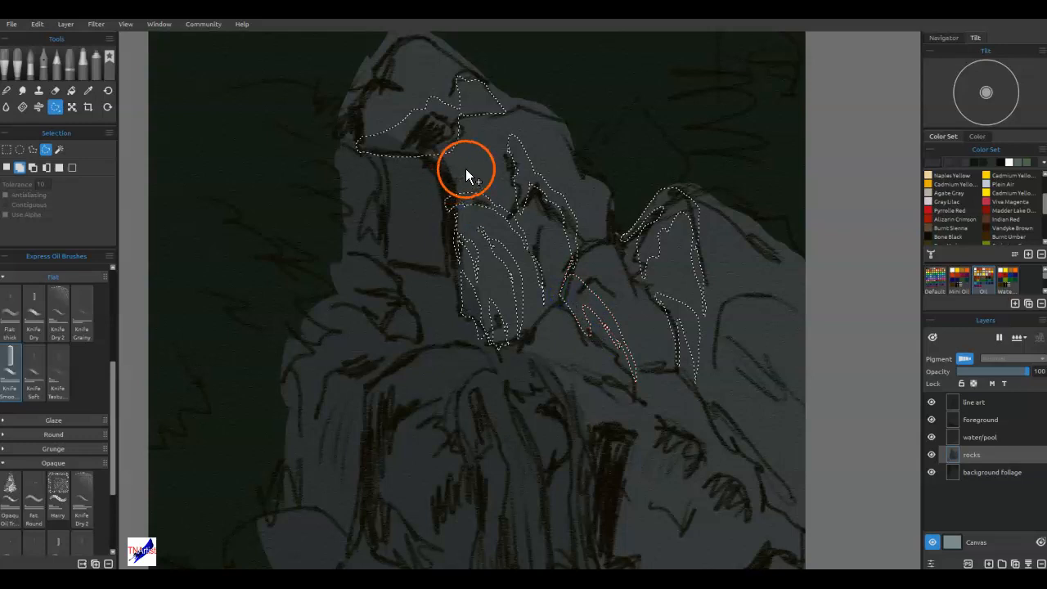
drag(458, 228, 444, 384)
mouse_move(378, 220)
mouse_down()
mouse_move(406, 242)
mouse_move(361, 222)
mouse_move(357, 280)
mouse_move(347, 278)
mouse_move(338, 299)
mouse_move(332, 276)
mouse_move(372, 199)
mouse_move(387, 182)
mouse_move(414, 180)
mouse_move(419, 189)
mouse_move(384, 205)
mouse_up()
Add the jagged shadow shapes in the lower rocks on both sides of the waterfall to the selection.
mouse_move(706, 473)
mouse_down()
mouse_move(678, 402)
mouse_move(644, 183)
mouse_move(660, 159)
mouse_up()
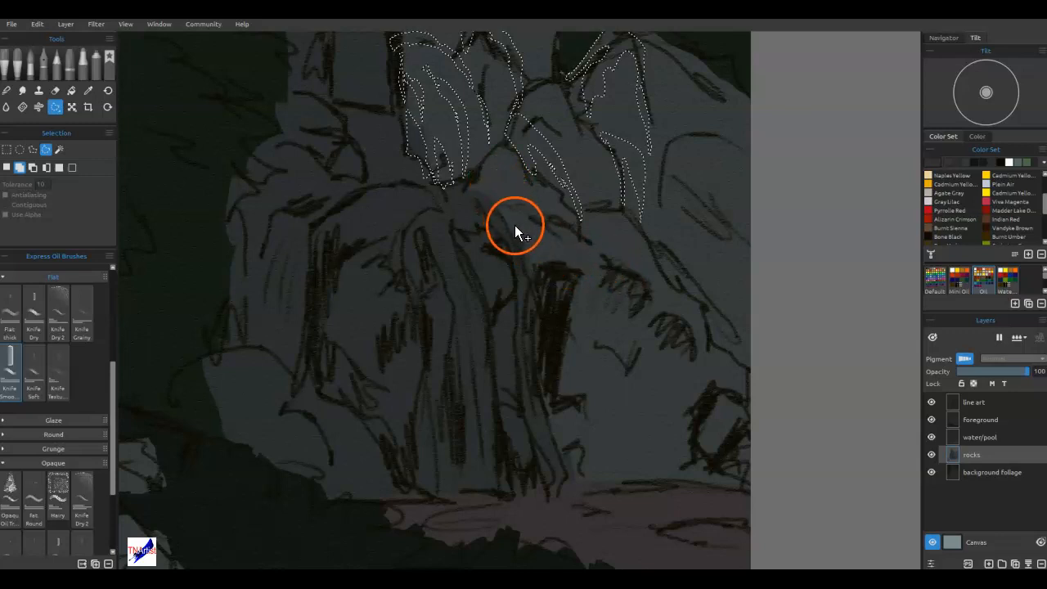
mouse_move(481, 196)
mouse_down()
mouse_move(547, 220)
mouse_move(580, 242)
mouse_move(538, 230)
mouse_move(553, 234)
mouse_move(543, 241)
mouse_move(619, 270)
mouse_move(648, 298)
mouse_move(605, 285)
mouse_move(626, 297)
mouse_move(632, 341)
mouse_move(652, 322)
mouse_move(679, 338)
mouse_move(695, 387)
mouse_move(734, 406)
mouse_up()
mouse_move(745, 458)
mouse_down()
mouse_move(702, 462)
mouse_move(709, 432)
mouse_move(692, 406)
mouse_move(626, 475)
mouse_move(654, 414)
mouse_move(652, 373)
mouse_move(630, 378)
mouse_move(605, 466)
mouse_move(567, 463)
mouse_move(557, 402)
mouse_move(575, 366)
mouse_move(605, 383)
mouse_move(598, 360)
mouse_move(560, 345)
mouse_move(579, 276)
mouse_move(544, 264)
mouse_move(529, 301)
mouse_move(500, 229)
mouse_move(456, 235)
mouse_move(449, 209)
mouse_move(493, 171)
mouse_up()
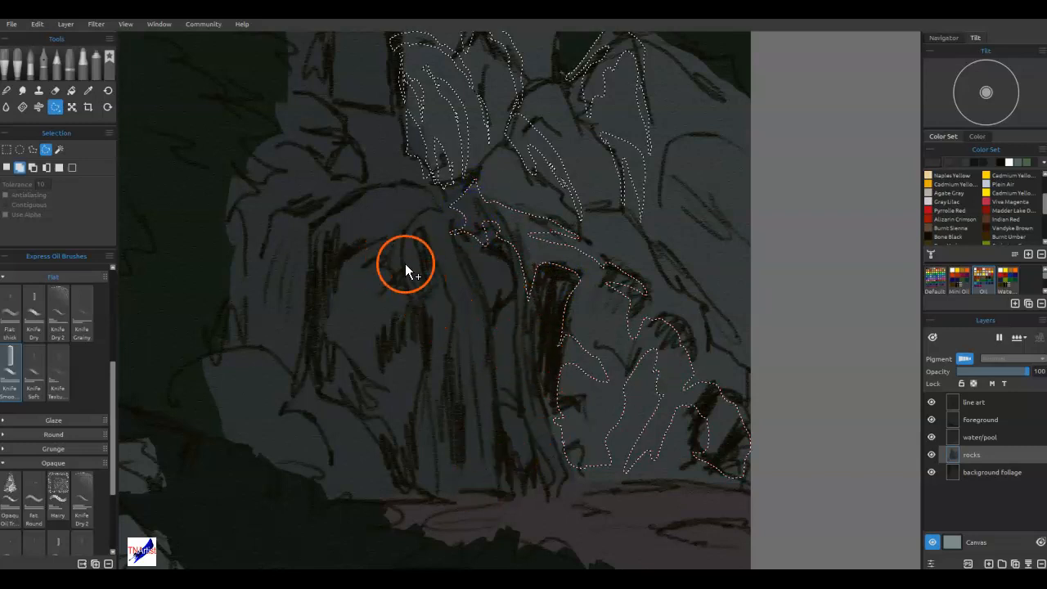
mouse_move(368, 196)
mouse_down()
mouse_move(334, 218)
mouse_move(362, 241)
mouse_move(346, 262)
mouse_move(342, 301)
mouse_move(384, 270)
mouse_move(376, 323)
mouse_move(428, 337)
mouse_move(410, 354)
mouse_move(433, 498)
mouse_move(417, 421)
mouse_move(370, 421)
mouse_move(372, 387)
mouse_move(328, 365)
mouse_move(335, 330)
mouse_move(374, 297)
mouse_move(322, 324)
mouse_move(308, 357)
mouse_move(312, 279)
mouse_move(368, 190)
mouse_up()
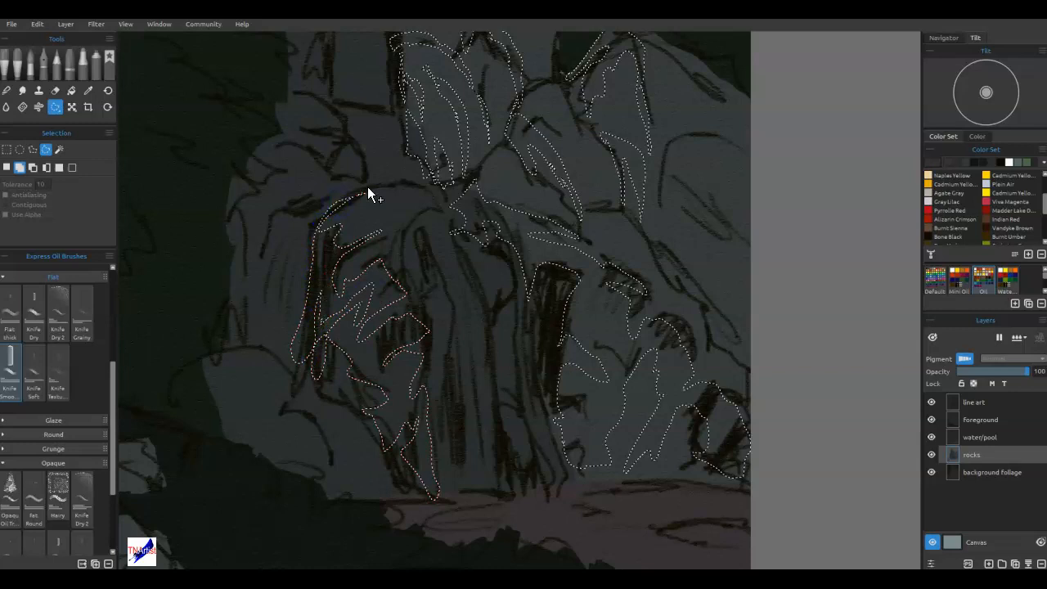
Add the shadow sides of the large lower-left boulder and the two small rocks at the painting's left edge to the selection.
mouse_move(407, 341)
mouse_down()
mouse_move(545, 381)
mouse_move(593, 479)
mouse_up()
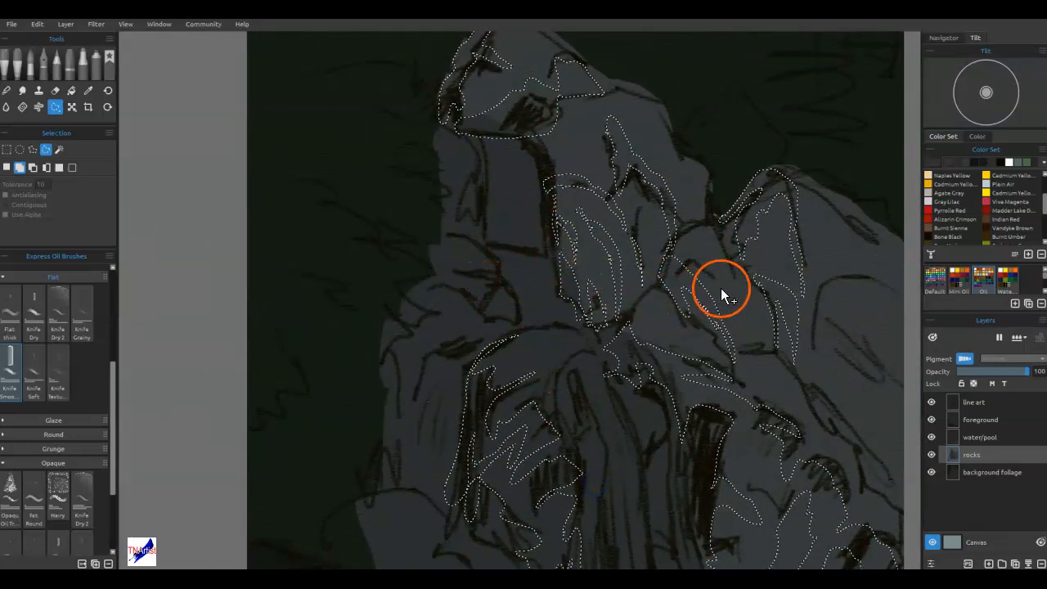
mouse_move(584, 402)
mouse_down()
mouse_move(589, 297)
mouse_move(636, 215)
mouse_up()
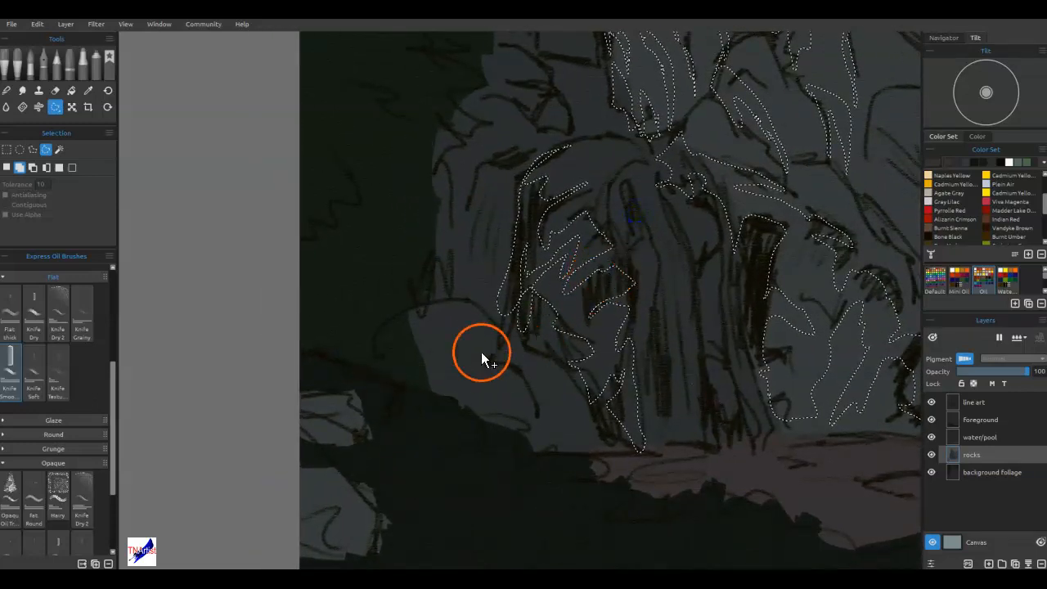
mouse_move(445, 307)
mouse_down()
mouse_move(424, 319)
mouse_move(474, 328)
mouse_move(433, 341)
mouse_move(428, 369)
mouse_move(480, 383)
mouse_move(451, 388)
mouse_move(510, 430)
mouse_move(386, 382)
mouse_move(366, 356)
mouse_move(389, 318)
mouse_move(454, 304)
mouse_up()
mouse_move(300, 401)
mouse_down()
mouse_move(317, 405)
mouse_move(327, 450)
mouse_move(297, 401)
mouse_up()
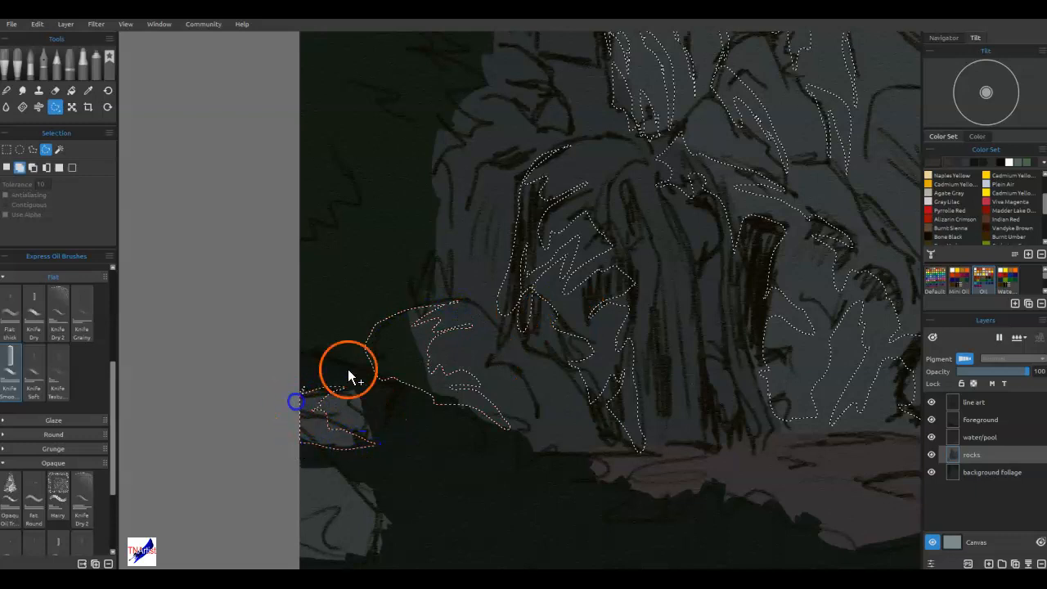
drag(451, 424, 466, 274)
mouse_move(333, 319)
mouse_down()
mouse_move(353, 360)
mouse_move(409, 404)
mouse_move(369, 417)
mouse_move(320, 412)
mouse_move(337, 325)
mouse_up()
Add the shadows of the left shoulder rocks, the column above them and the far-right slope to the selection.
drag(506, 307, 431, 513)
mouse_move(502, 287)
mouse_down()
mouse_move(428, 453)
mouse_move(431, 499)
mouse_up()
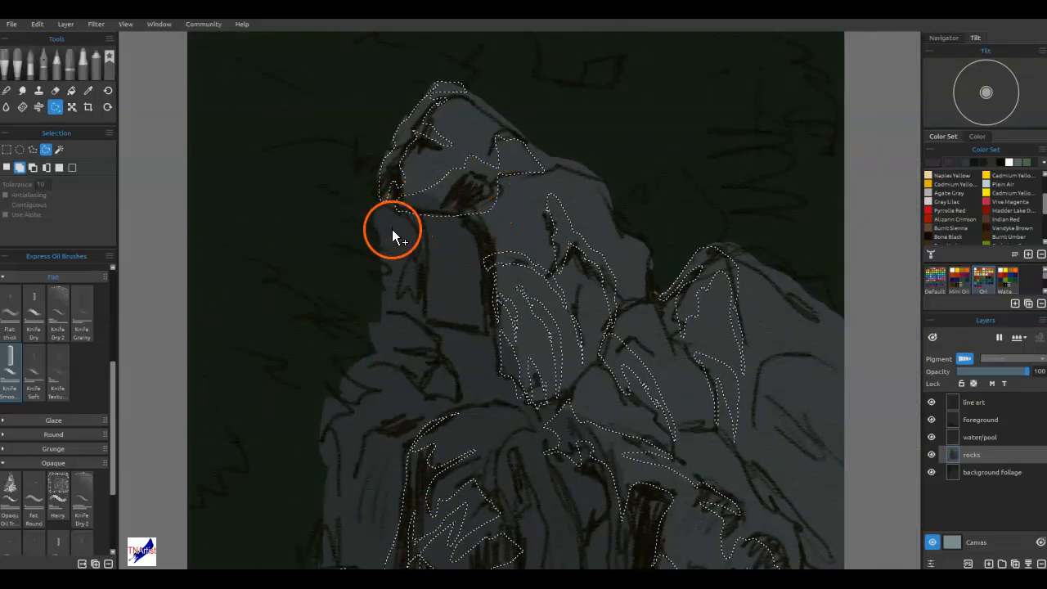
drag(515, 327, 526, 206)
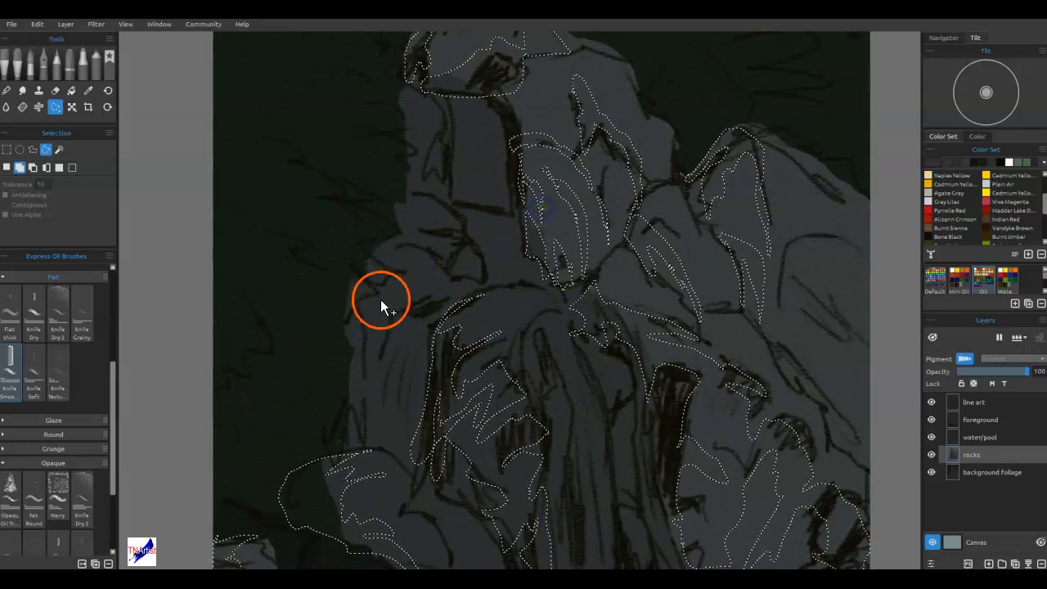
mouse_move(405, 305)
mouse_down()
mouse_move(462, 289)
mouse_move(410, 246)
mouse_move(343, 294)
mouse_move(351, 444)
mouse_move(386, 323)
mouse_move(407, 307)
mouse_up()
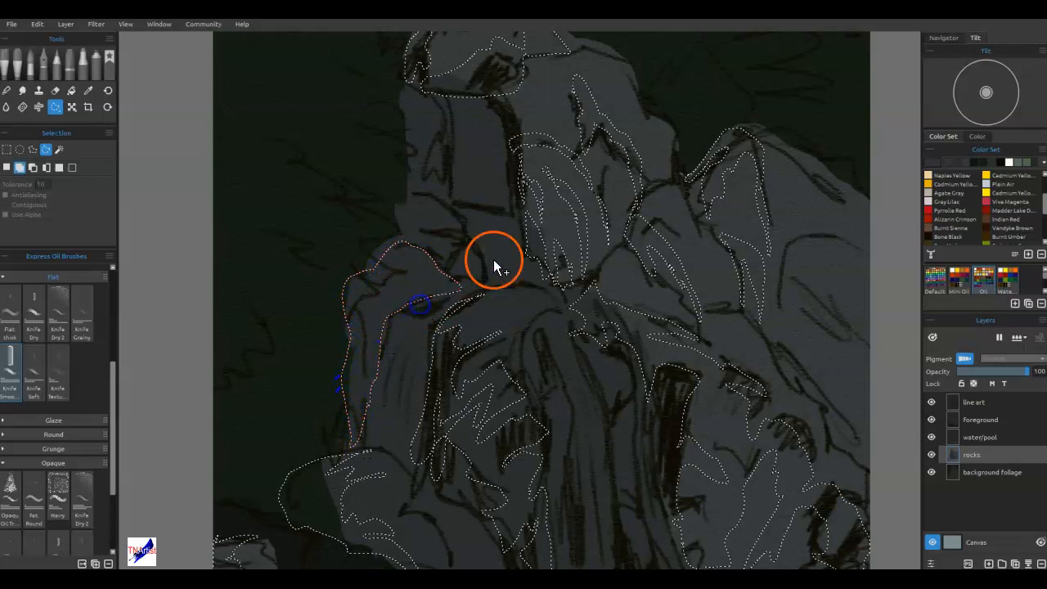
mouse_move(450, 248)
mouse_down()
mouse_move(439, 269)
mouse_move(467, 234)
mouse_move(439, 206)
mouse_move(405, 214)
mouse_move(425, 227)
mouse_move(400, 235)
mouse_move(434, 244)
mouse_move(436, 263)
mouse_up()
drag(468, 190, 458, 341)
mouse_move(434, 283)
mouse_down()
mouse_move(420, 292)
mouse_move(430, 363)
mouse_move(437, 381)
mouse_move(433, 313)
mouse_move(455, 320)
mouse_move(458, 382)
mouse_move(467, 338)
mouse_move(459, 299)
mouse_move(437, 289)
mouse_move(437, 264)
mouse_up()
click(680, 374)
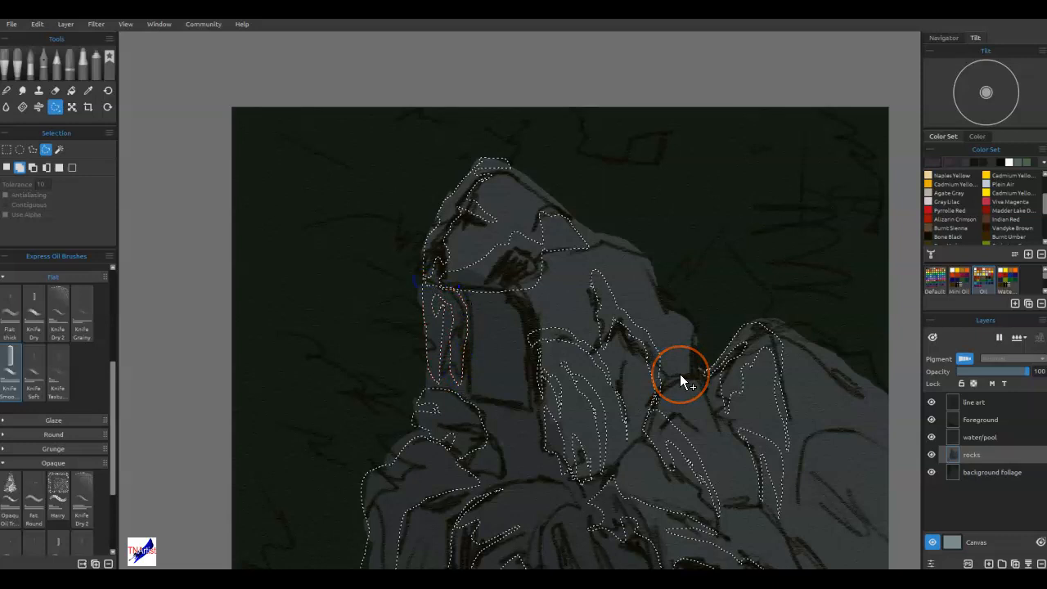
key(ctrl+0)
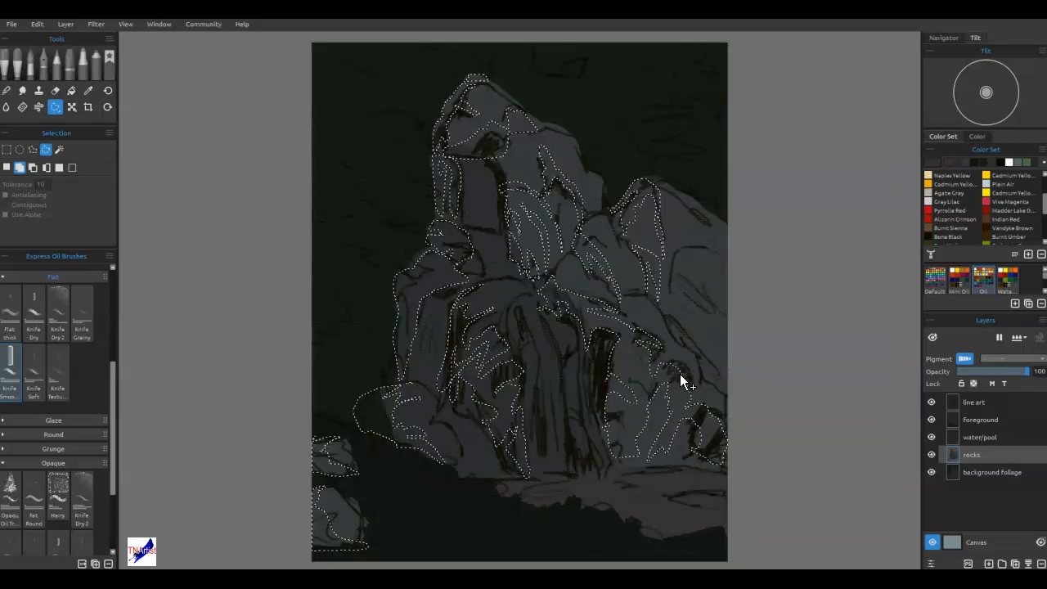
mouse_move(677, 260)
mouse_down()
mouse_move(727, 336)
mouse_move(702, 360)
mouse_move(671, 320)
mouse_move(693, 338)
mouse_move(678, 299)
mouse_move(683, 248)
mouse_up()
click(21, 60)
mouse_move(475, 478)
mouse_down()
mouse_move(561, 343)
mouse_move(532, 376)
mouse_move(252, 383)
mouse_move(652, 388)
mouse_move(617, 437)
mouse_move(602, 426)
mouse_move(678, 319)
mouse_move(160, 397)
mouse_up()
click(109, 56)
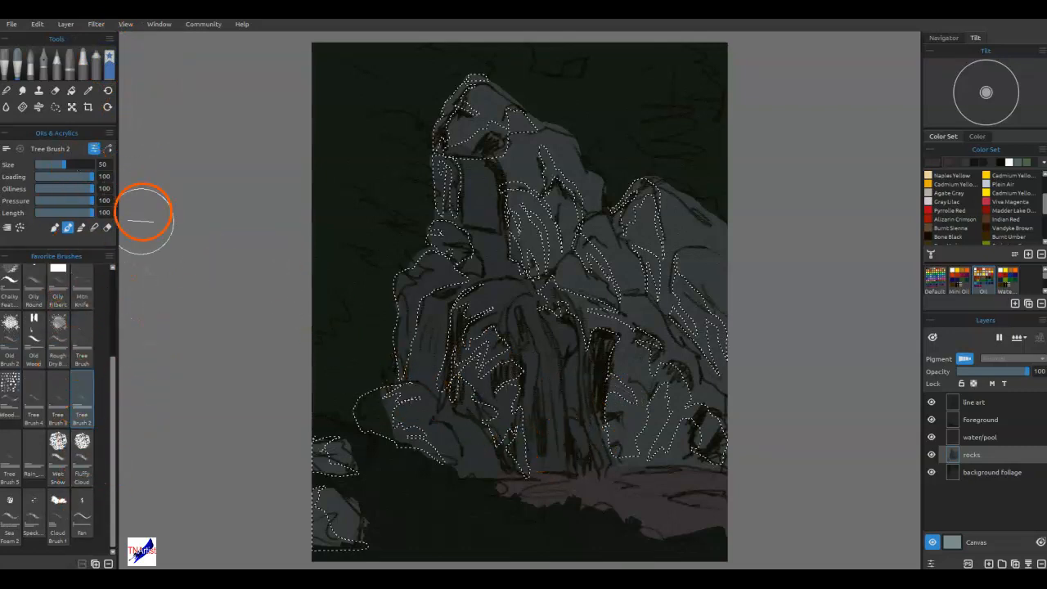
Sample the rocks' gray with the Knife Smooth 2 brush active and darken the colour to #1f2222.
click(25, 53)
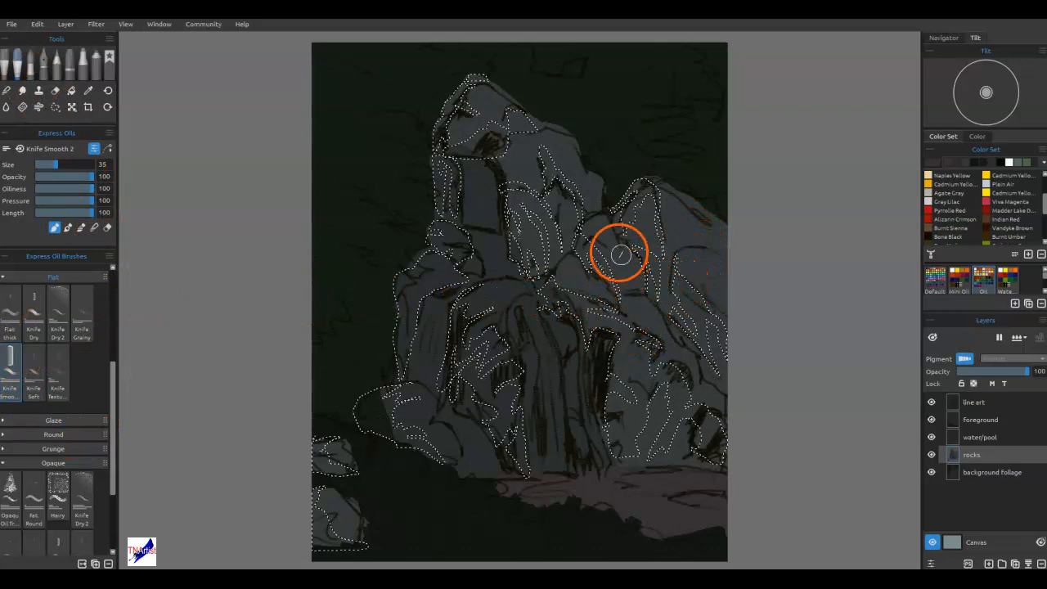
key(alt)
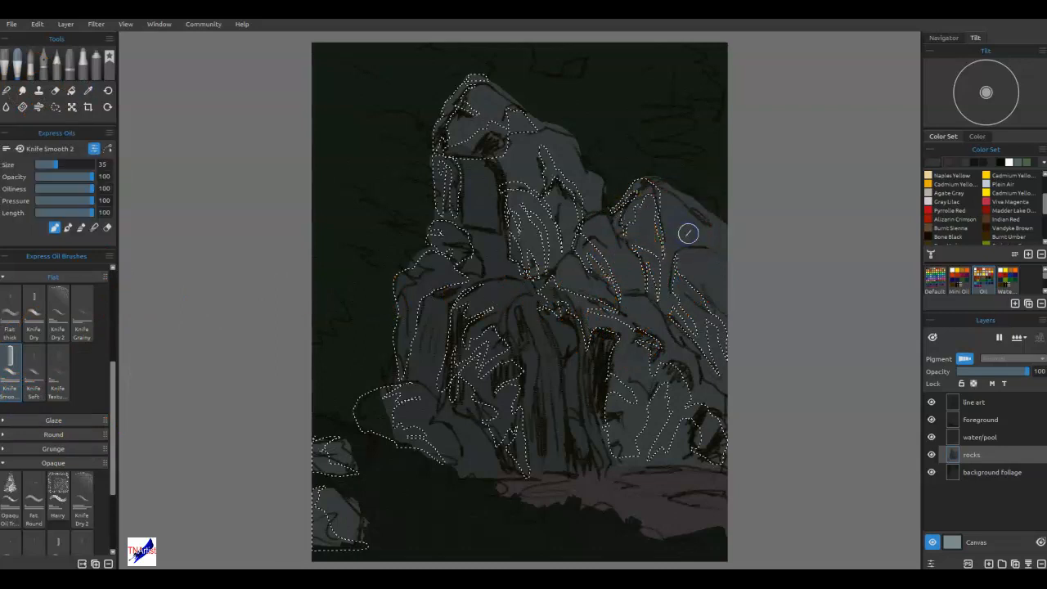
click(933, 163)
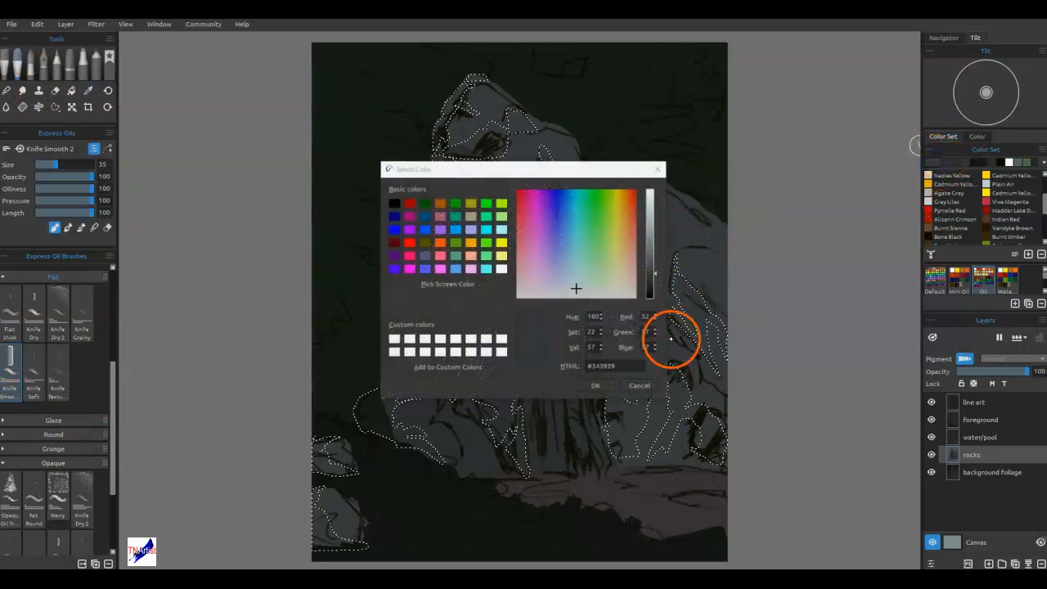
click(651, 284)
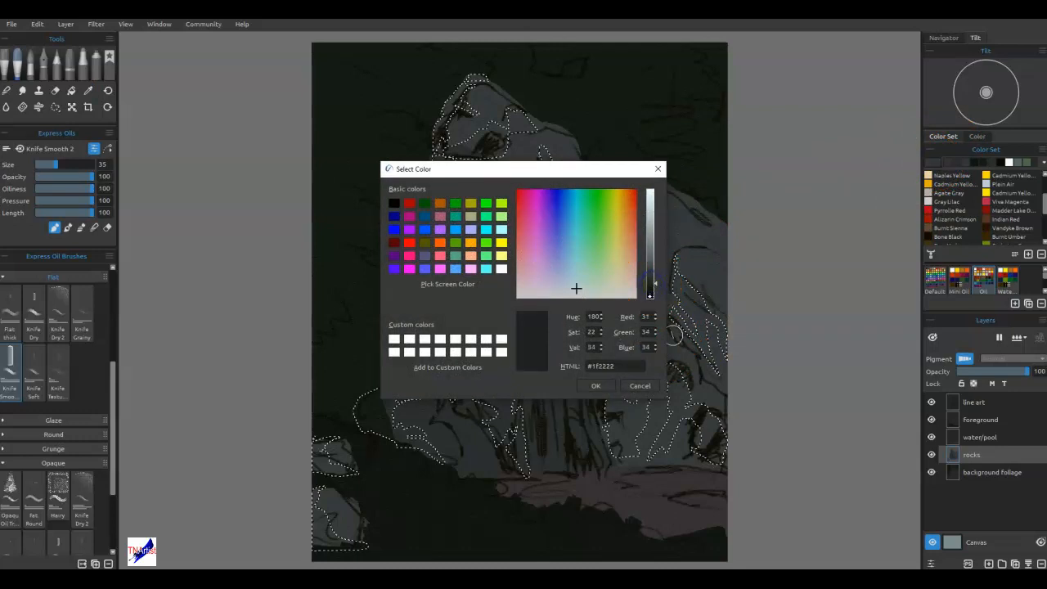
click(574, 287)
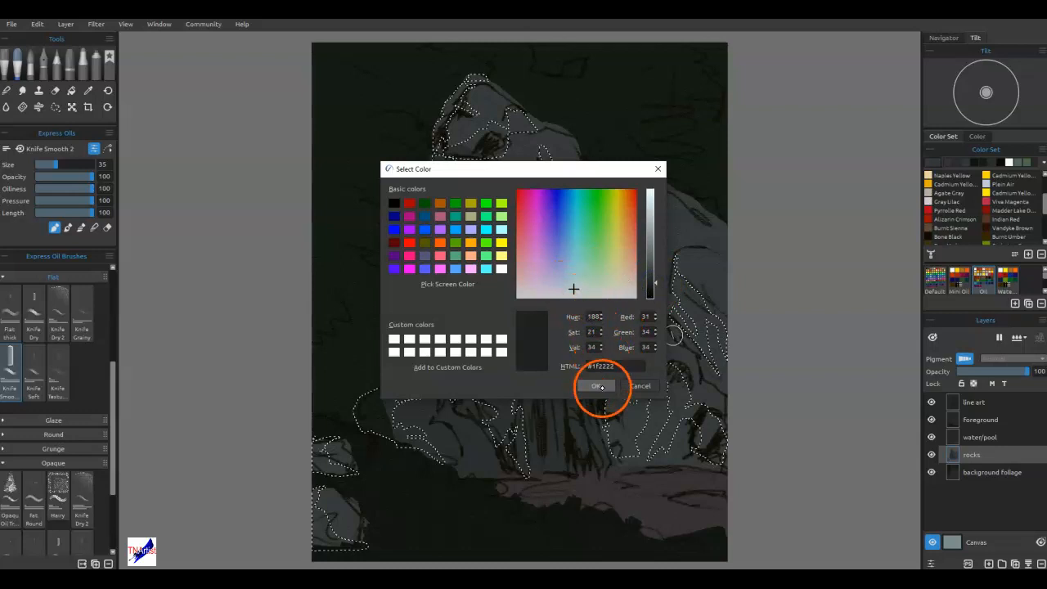
click(597, 385)
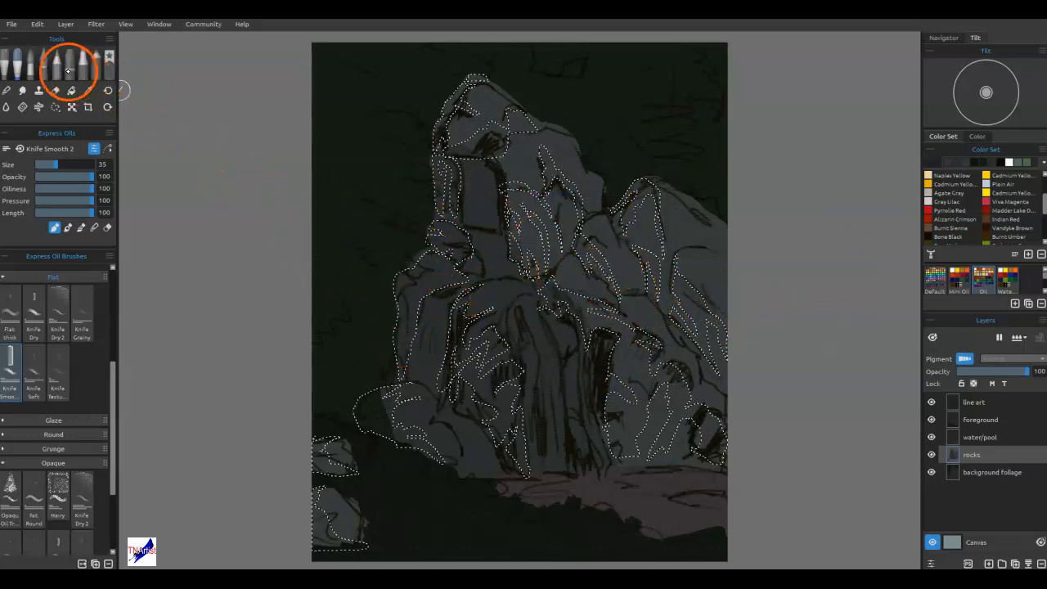
Fill the selected shadow areas on the rocks layer with the dark gray and remove the selection.
click(72, 90)
click(427, 327)
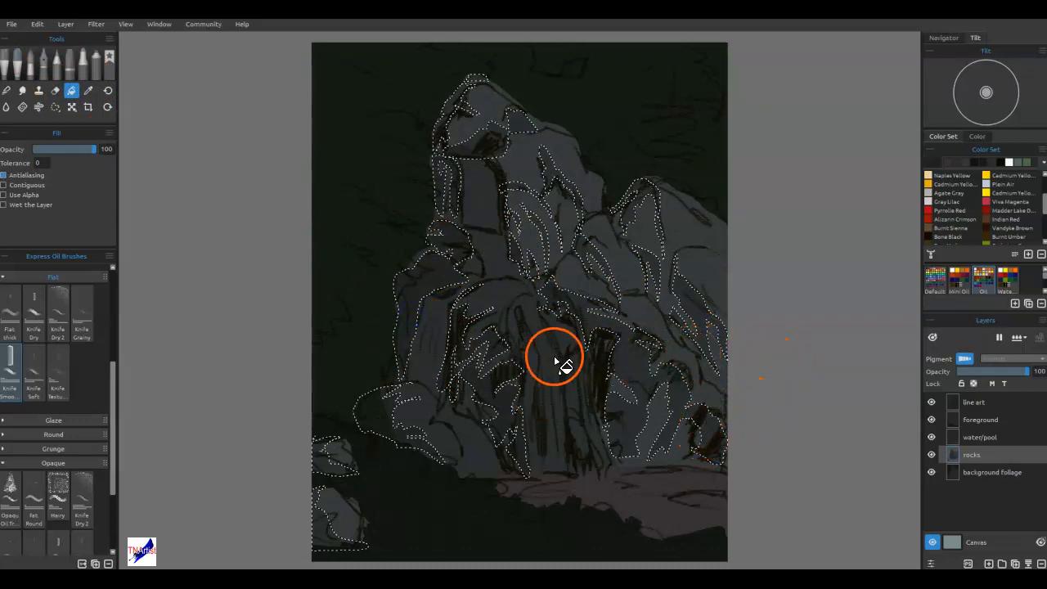
click(635, 379)
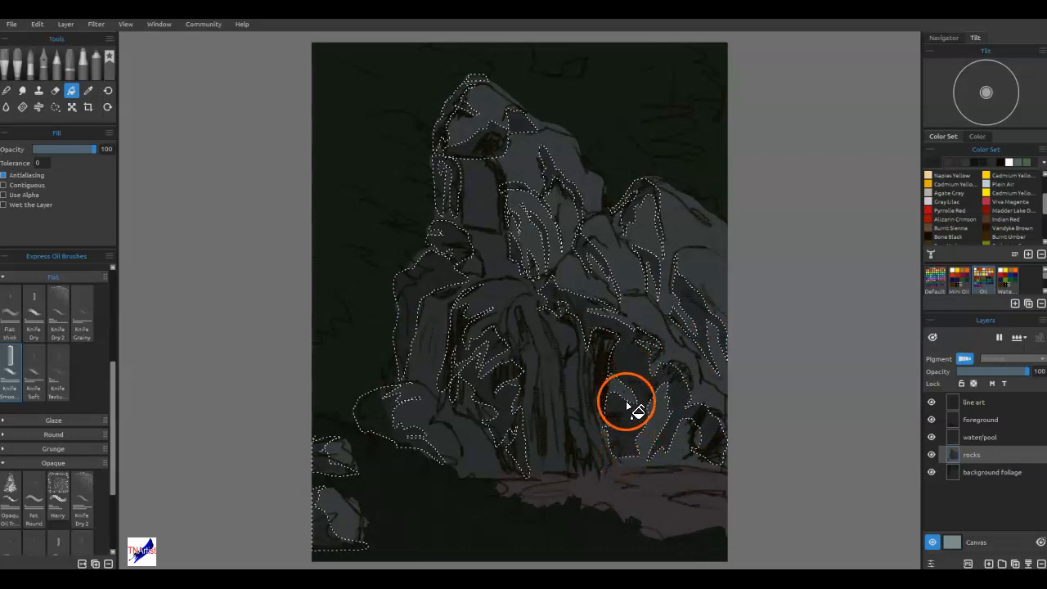
click(628, 433)
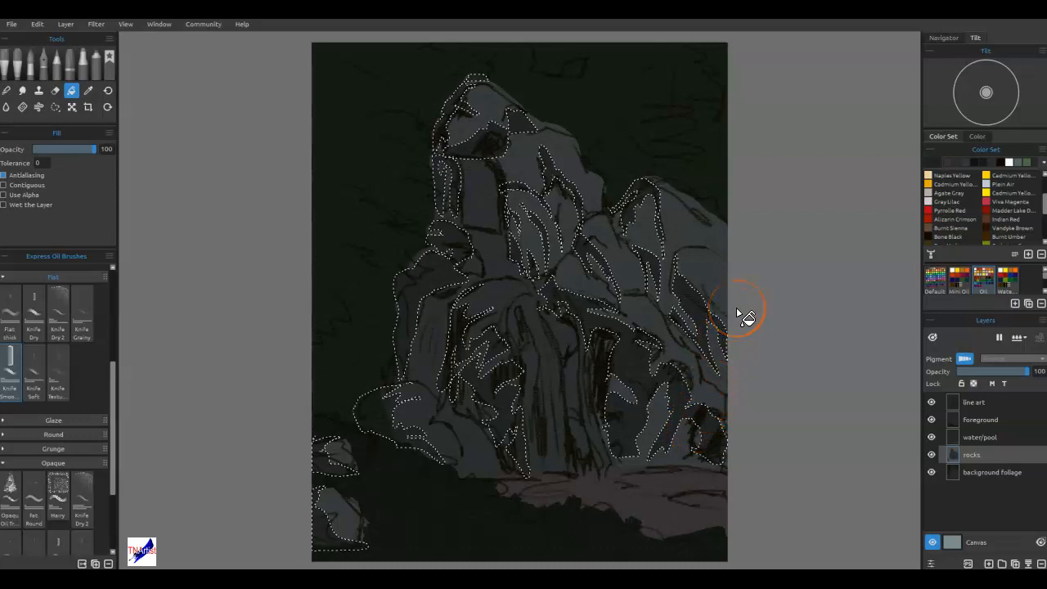
key(ctrl+d)
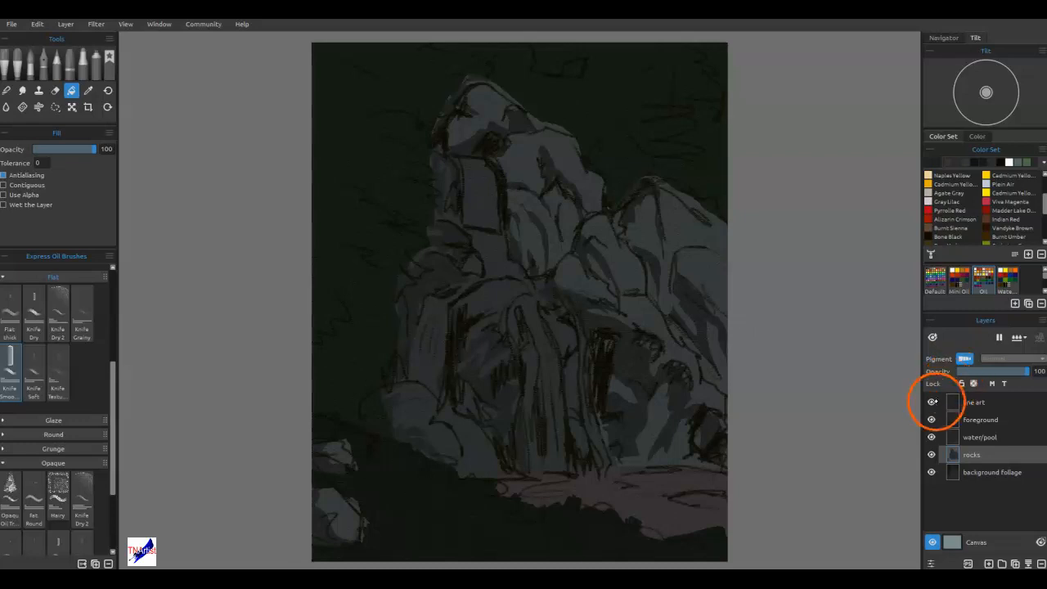
Compare the rocks with and without the line art layer, leaving that layer hidden.
click(931, 401)
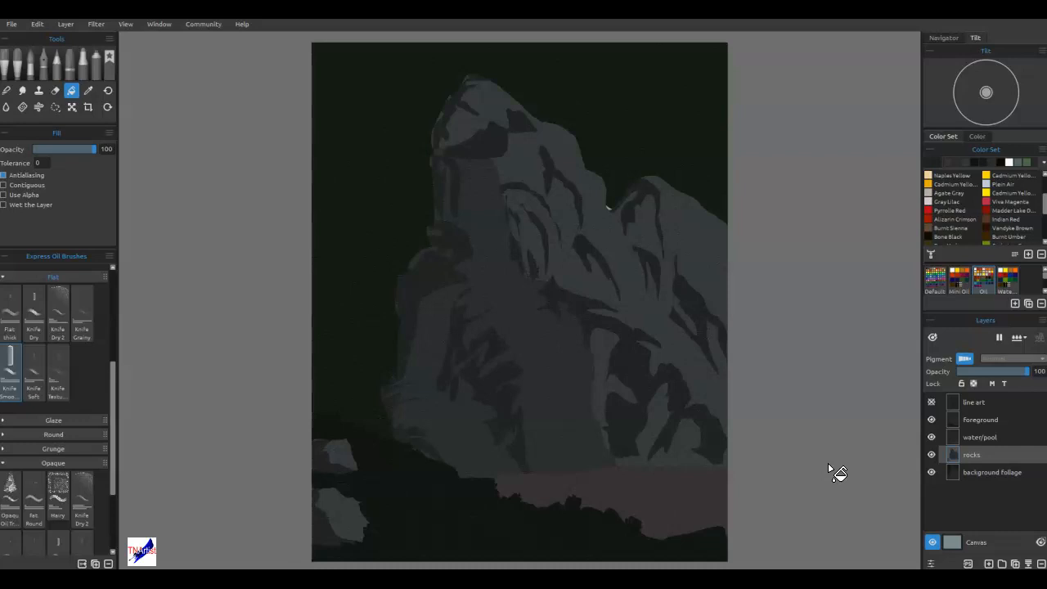
click(931, 401)
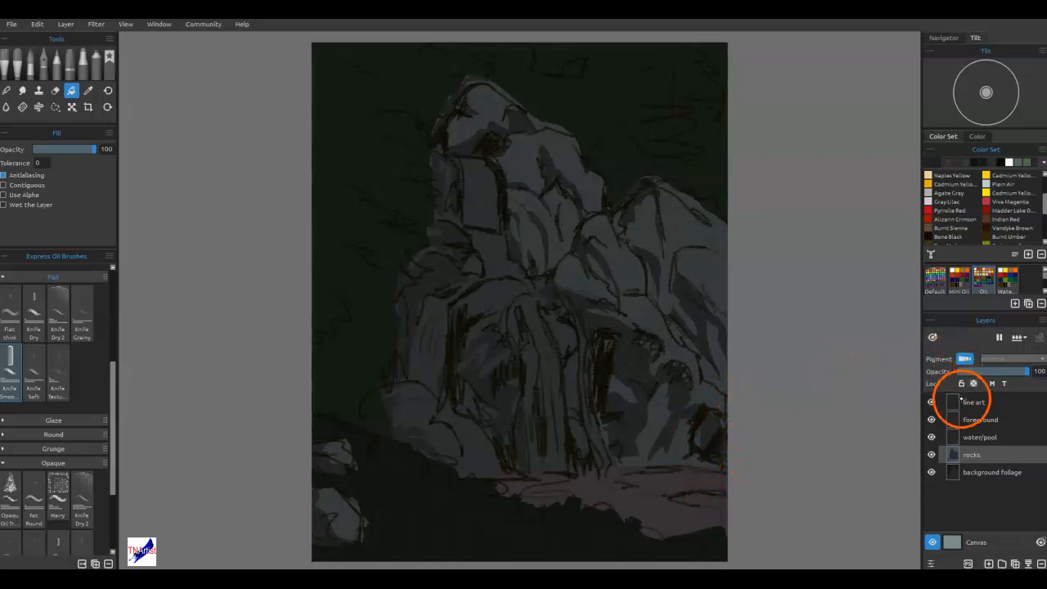
click(931, 401)
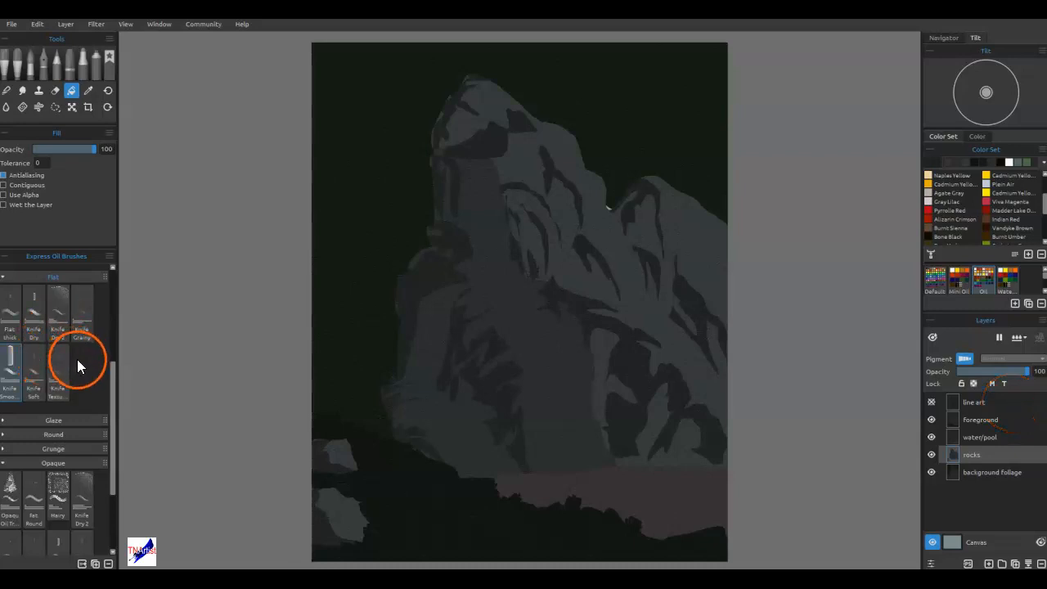
Soften the upper edge of the lower-right rock shadow with the Knife Textured brush in blending mode.
click(58, 374)
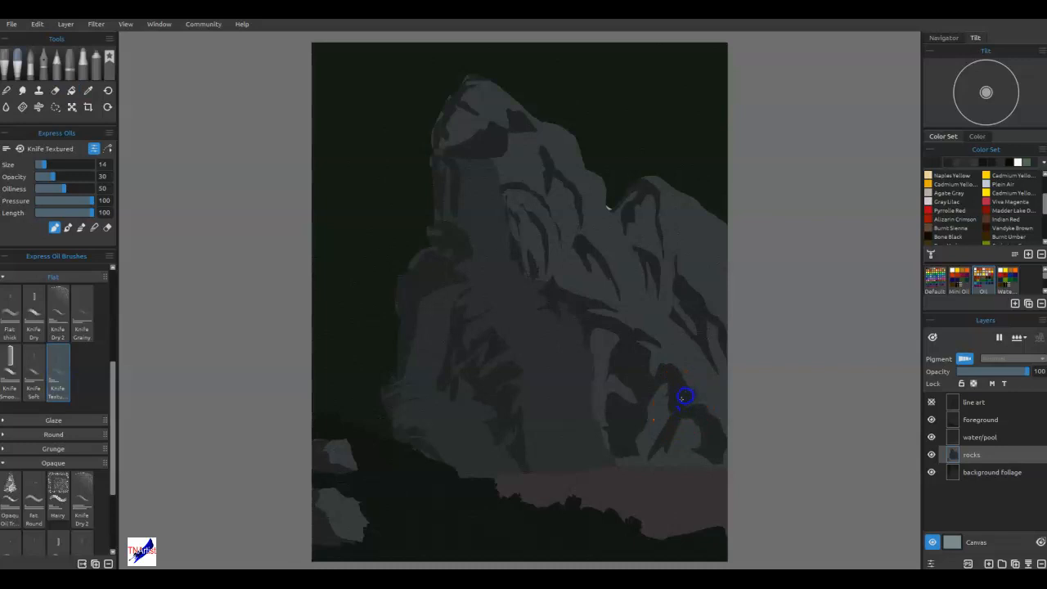
drag(690, 394, 684, 386)
scroll(718, 501, up, 5)
drag(654, 329, 643, 449)
click(94, 227)
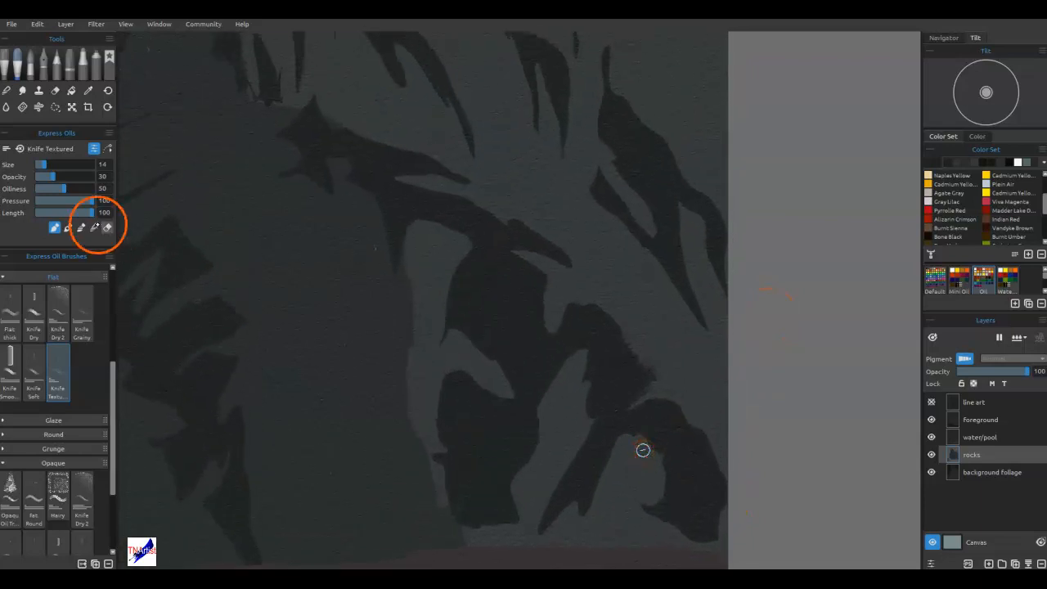
drag(662, 363, 632, 351)
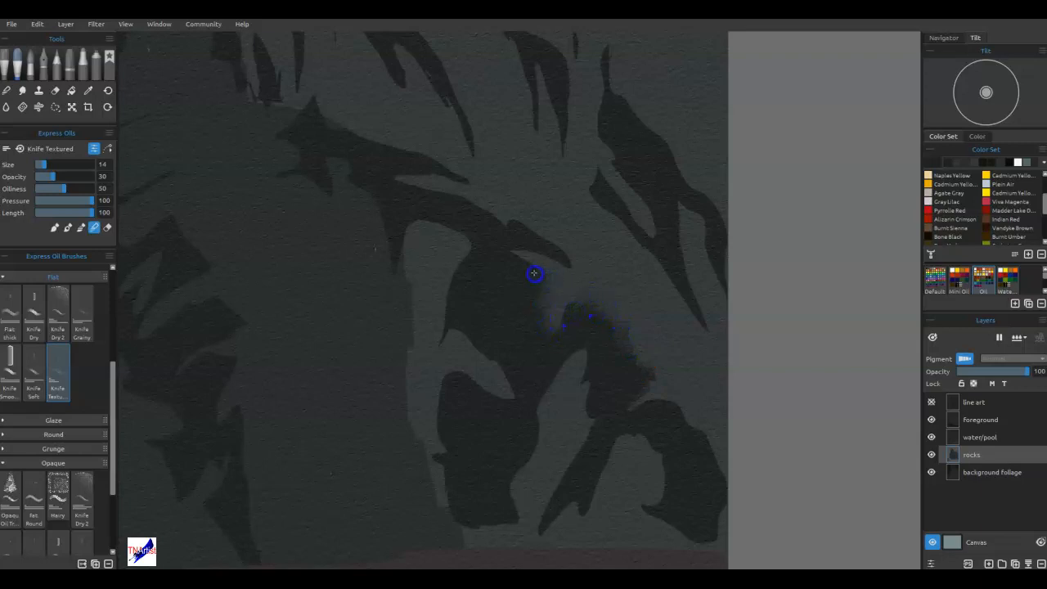
mouse_move(508, 263)
mouse_down()
mouse_move(544, 237)
mouse_move(520, 219)
mouse_up()
mouse_move(574, 267)
mouse_down()
mouse_move(517, 250)
mouse_move(572, 277)
mouse_move(546, 284)
mouse_up()
Blend the shadow edges around the narrow light rock face and the diagonal shadow beside it, down to the pool.
drag(588, 415, 588, 415)
drag(552, 382, 541, 411)
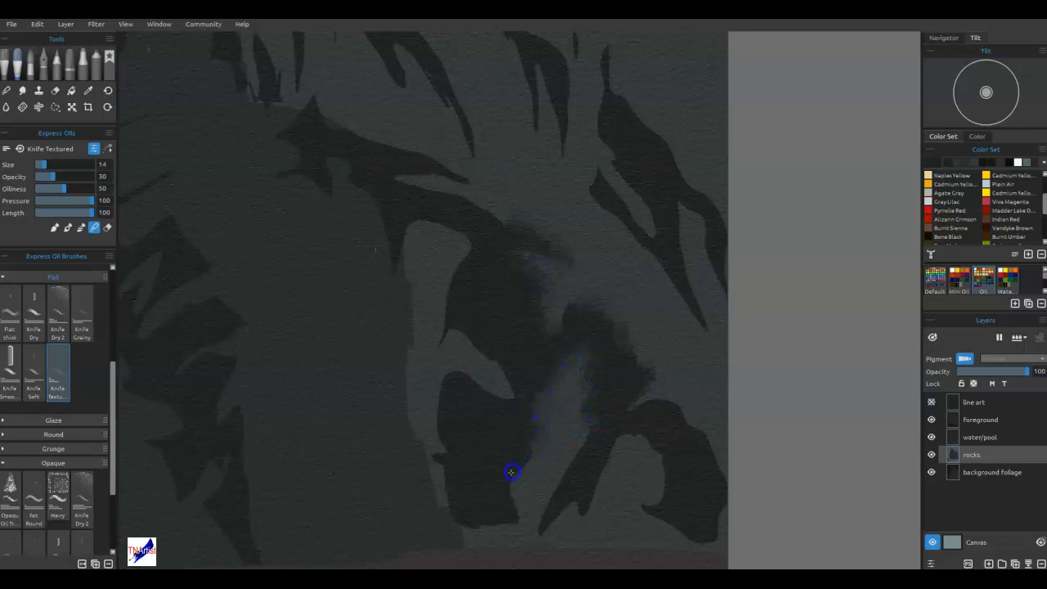
drag(519, 517, 523, 524)
drag(559, 459, 540, 542)
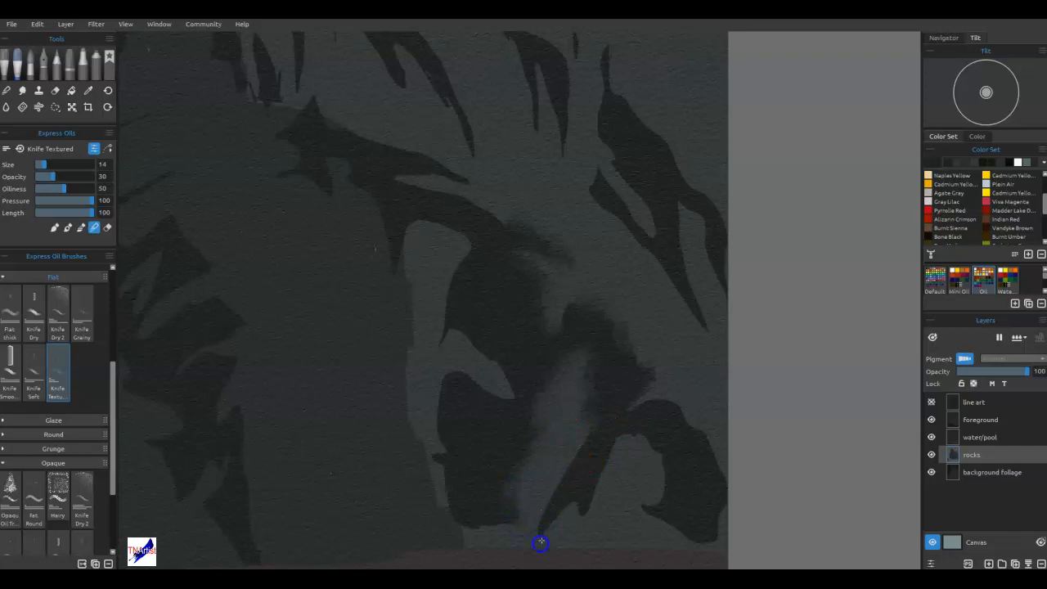
mouse_move(574, 458)
mouse_down()
mouse_move(564, 464)
mouse_move(604, 470)
mouse_up()
drag(581, 513, 580, 525)
mouse_move(601, 489)
mouse_down()
mouse_move(586, 515)
mouse_move(565, 483)
mouse_up()
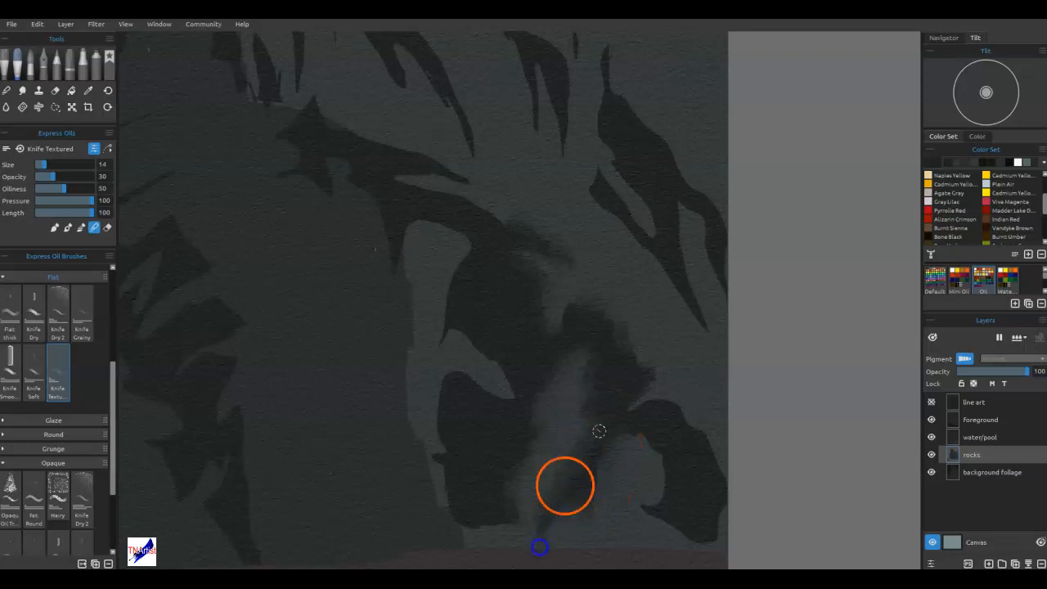
Blend the outer and inner edges of the arched shadow at the far right, just above the pool.
drag(664, 401, 654, 409)
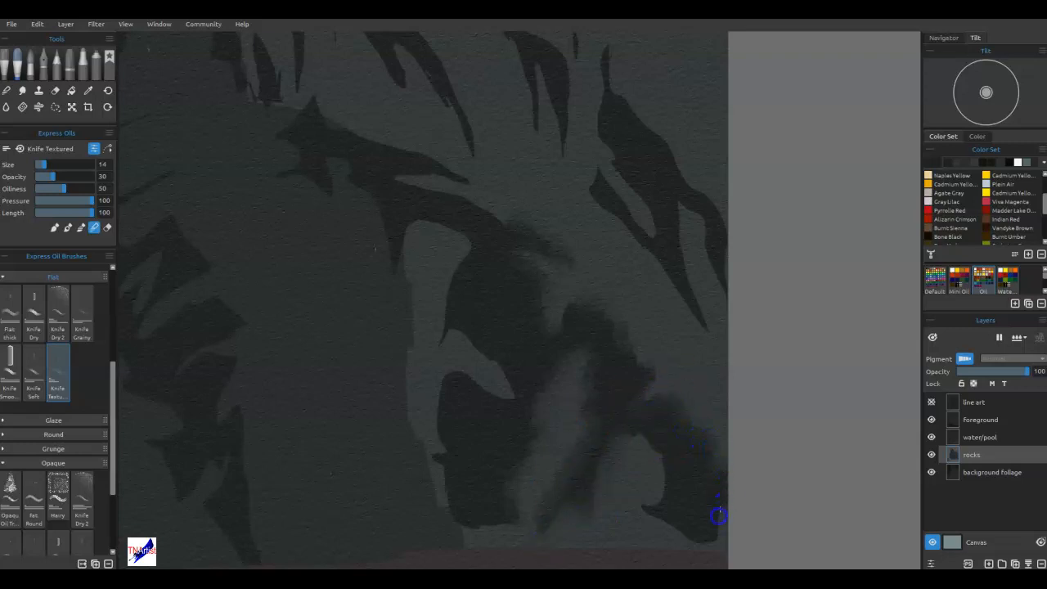
drag(651, 521, 642, 518)
mouse_move(653, 441)
mouse_down()
mouse_move(633, 446)
mouse_move(651, 423)
mouse_up()
Blend the shadow edges around the light rock column right of the waterfall, including the arch above it.
drag(508, 387, 511, 378)
drag(445, 350, 452, 286)
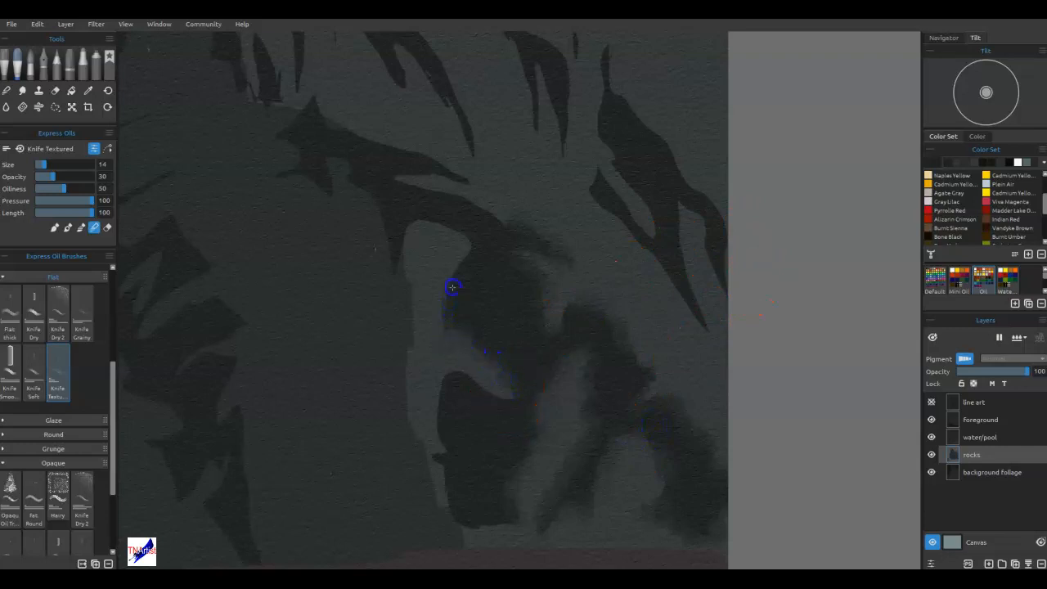
drag(468, 251, 469, 250)
drag(572, 243, 499, 237)
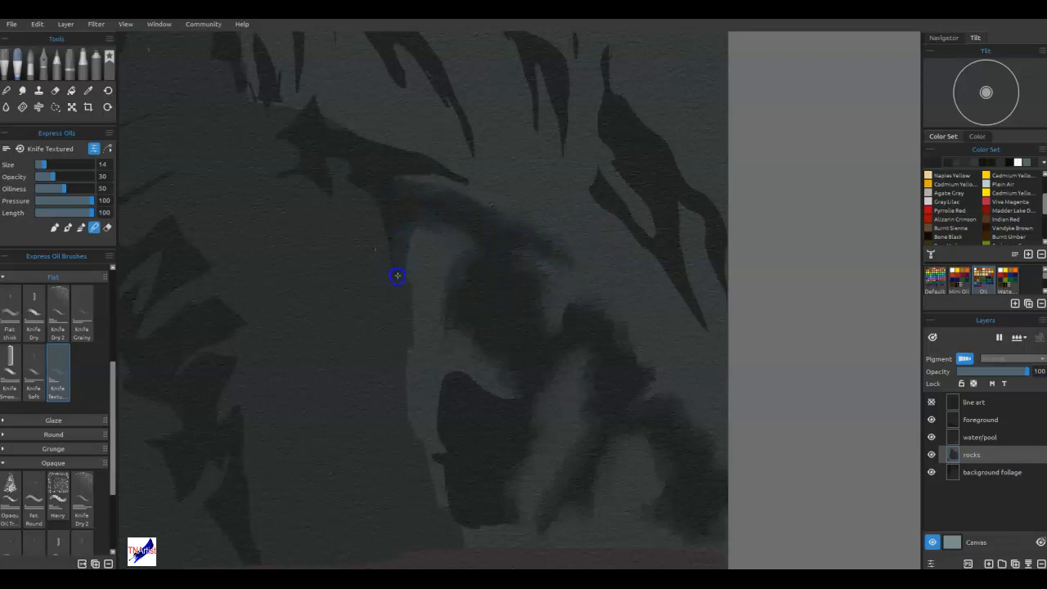
drag(411, 353, 417, 419)
mouse_move(467, 328)
mouse_down()
mouse_move(445, 346)
mouse_move(477, 331)
mouse_move(447, 477)
mouse_move(462, 519)
mouse_move(503, 533)
mouse_move(481, 415)
mouse_move(507, 407)
mouse_move(478, 392)
mouse_move(484, 382)
mouse_move(467, 366)
mouse_move(446, 368)
mouse_move(447, 452)
mouse_up()
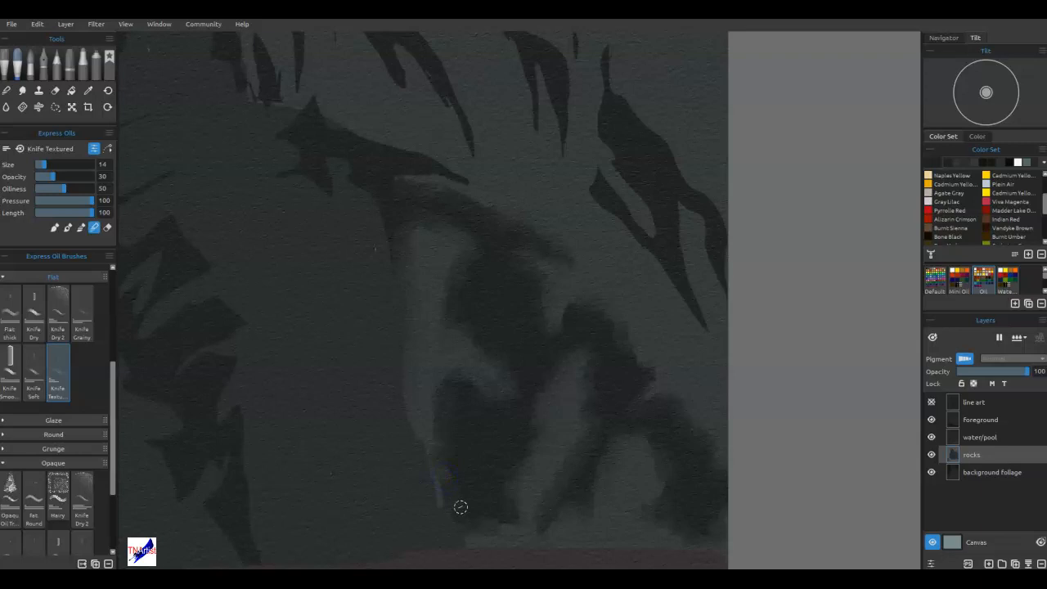
Fit the painting in view, sample the rock gray and change the colour to the warm brown #484339.
key(ctrl+0)
mouse_move(646, 470)
mouse_down()
mouse_move(656, 461)
mouse_move(652, 355)
mouse_move(741, 365)
mouse_move(719, 408)
mouse_move(727, 332)
mouse_move(714, 382)
mouse_up()
key(alt)
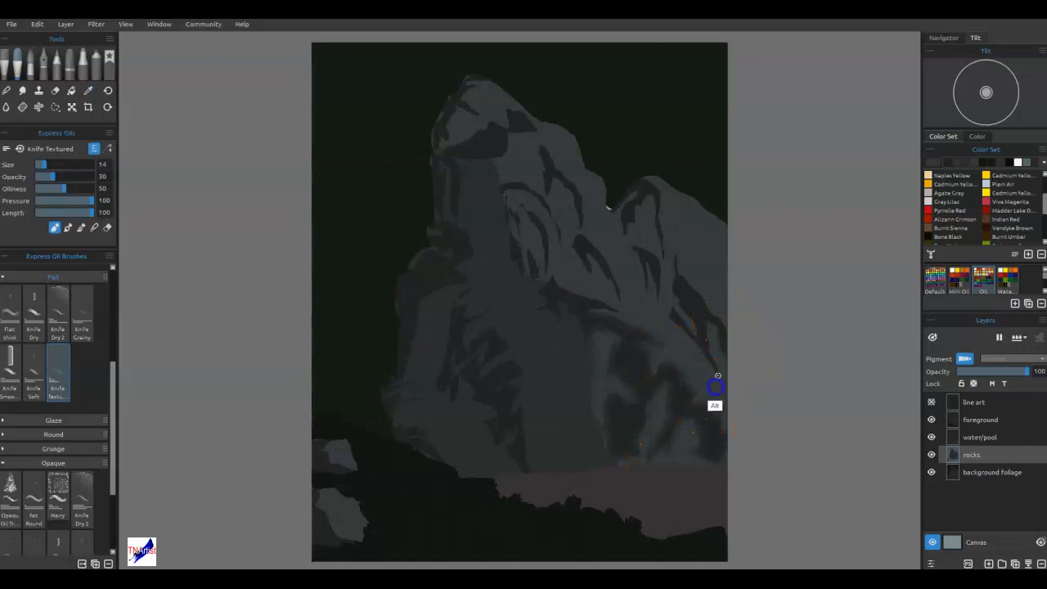
click(935, 164)
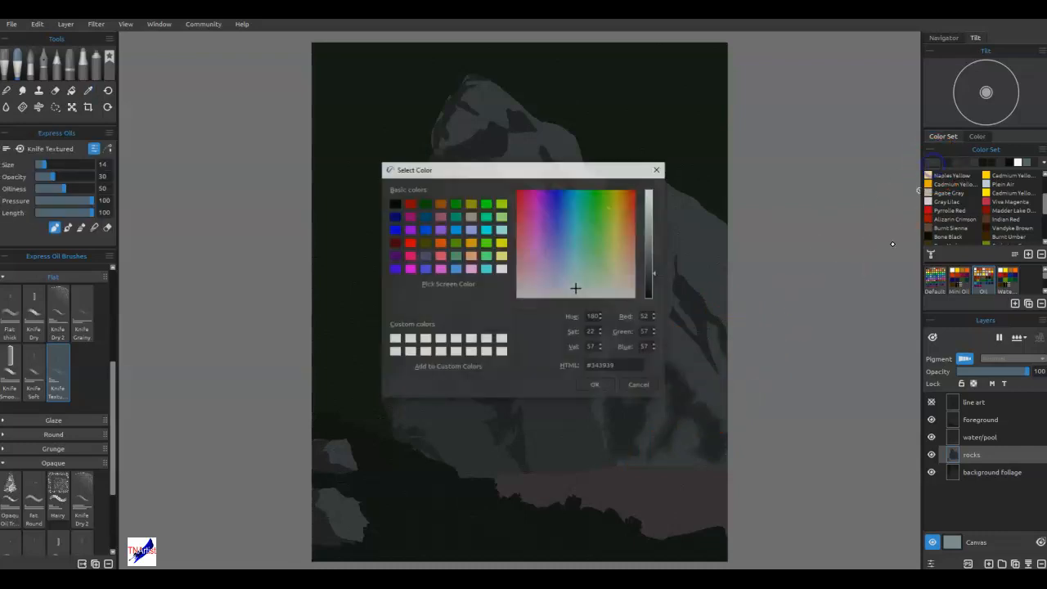
click(652, 267)
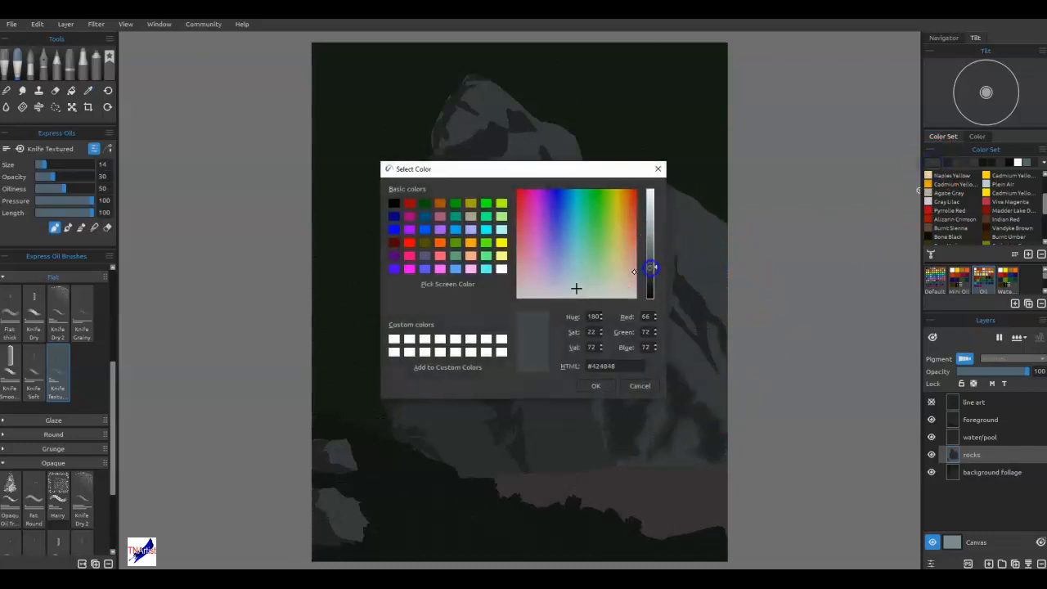
click(608, 286)
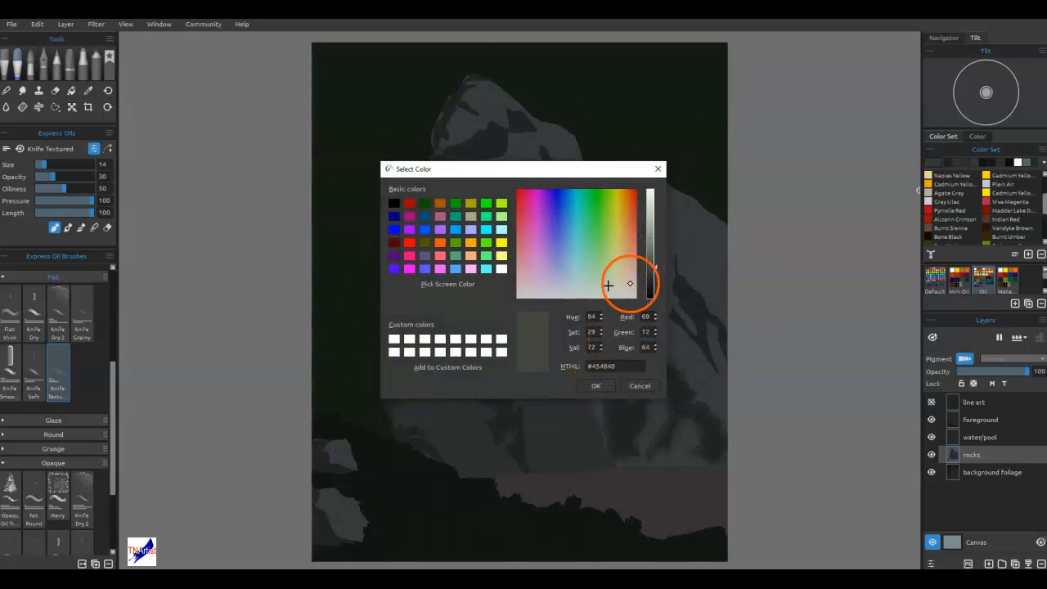
click(623, 284)
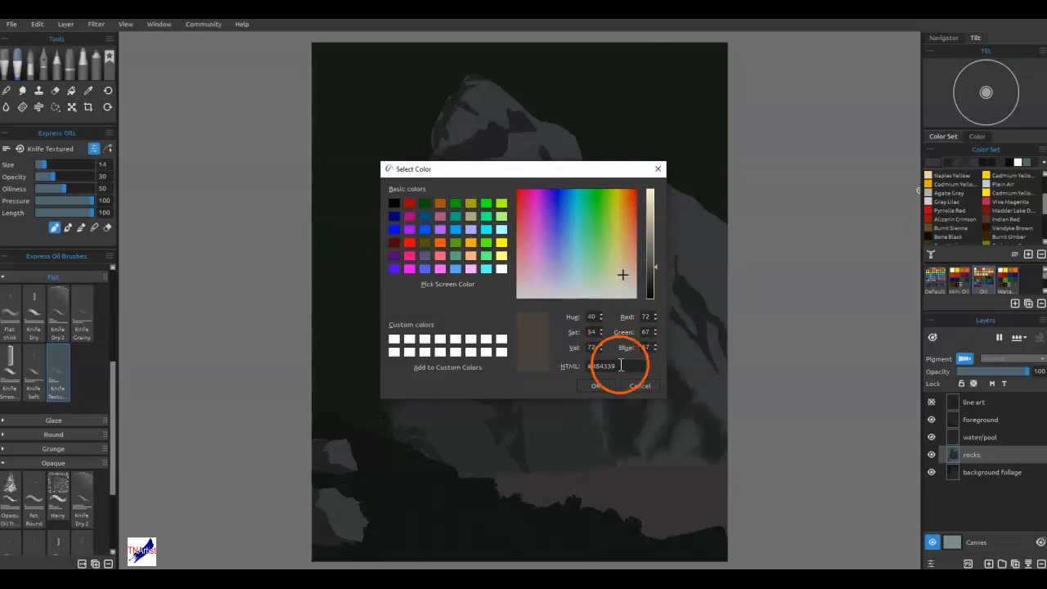
click(597, 385)
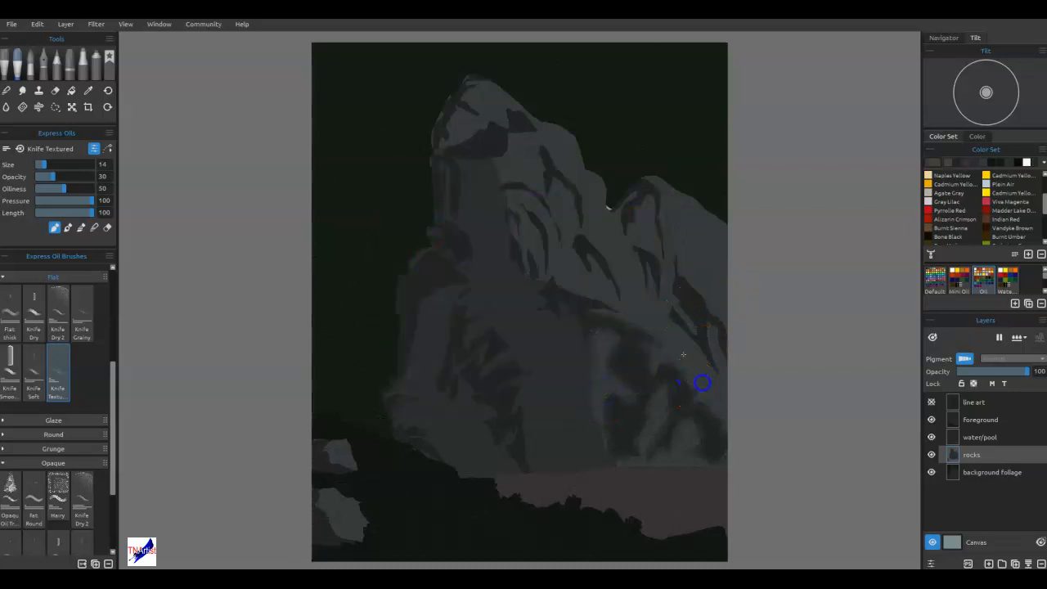
Paint warm brown onto the lower-right ridge with the Knife Textured brush, and add strokes with the Knife Dry brush.
mouse_move(705, 376)
mouse_down()
mouse_move(713, 389)
mouse_move(683, 335)
mouse_move(727, 400)
mouse_up()
mouse_move(692, 301)
mouse_down()
mouse_move(692, 379)
mouse_move(727, 422)
mouse_up()
mouse_move(673, 381)
mouse_down()
mouse_move(663, 402)
mouse_move(679, 439)
mouse_move(624, 410)
mouse_up()
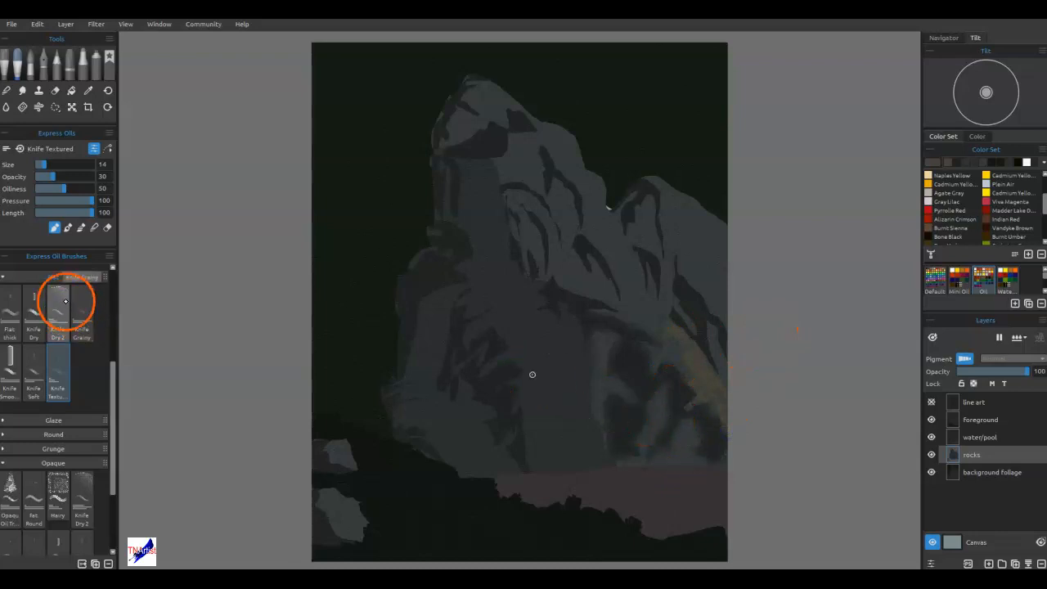
click(36, 317)
drag(705, 394, 725, 414)
drag(708, 370, 732, 417)
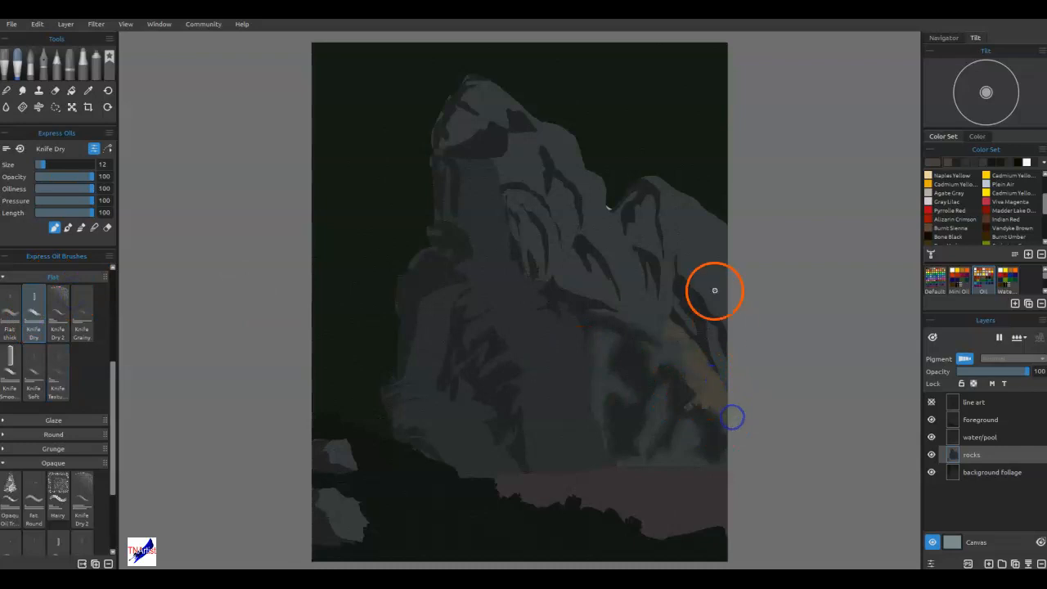
Add warm brown Knife Dry highlights to the light facets right of the waterfall and along the lower-right ridge.
drag(598, 332, 617, 338)
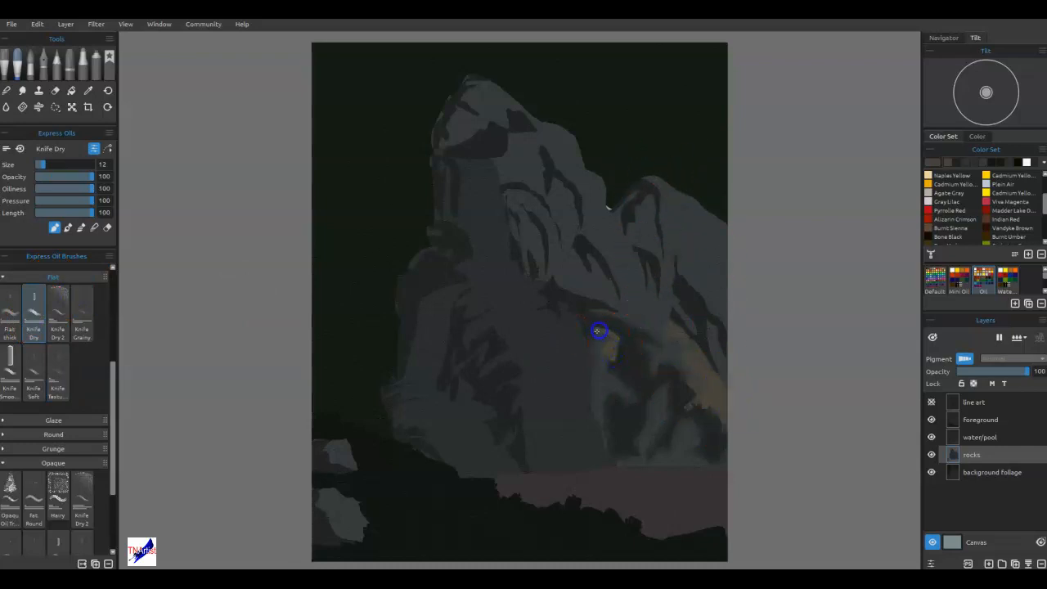
drag(595, 350, 608, 373)
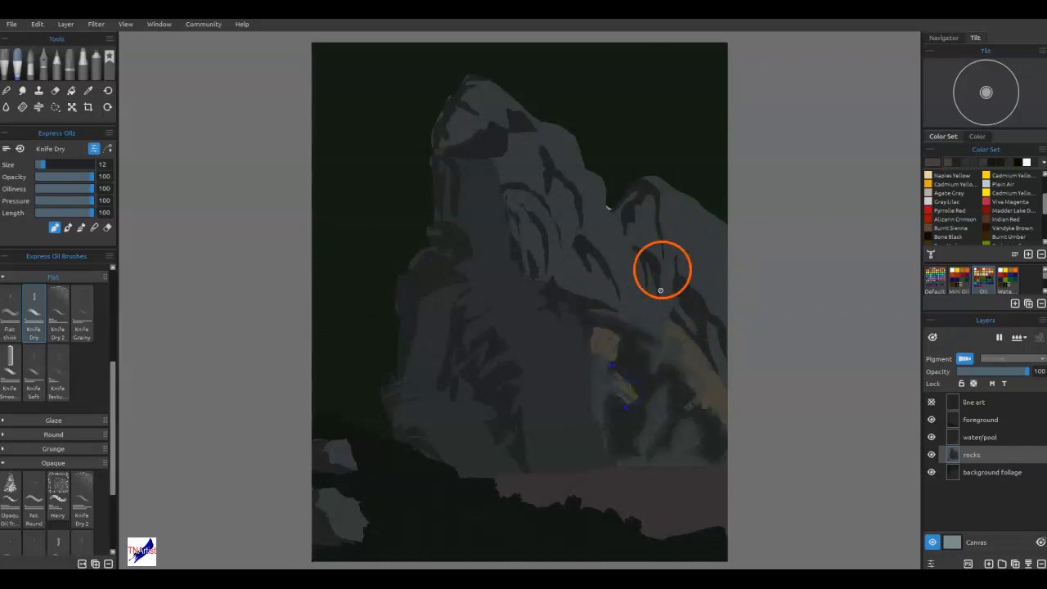
mouse_move(673, 324)
mouse_down()
mouse_move(717, 382)
mouse_move(684, 349)
mouse_up()
mouse_move(677, 344)
mouse_down()
mouse_move(701, 367)
mouse_move(677, 361)
mouse_up()
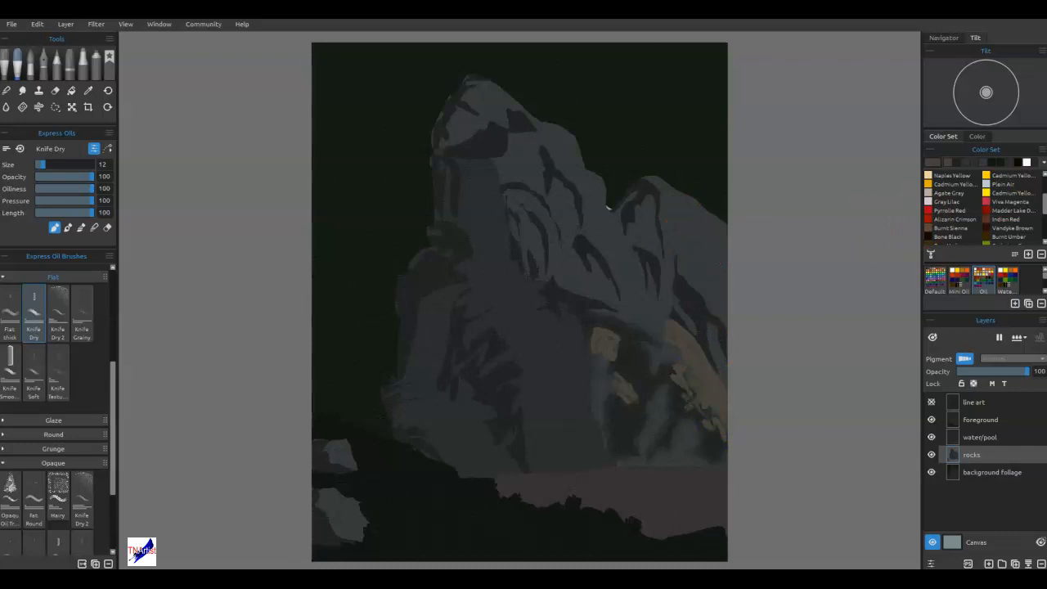
Enlarge the Knife Dry brush to size 20 and paint warm brown down the right-hand ridge and its slopes.
drag(680, 211, 666, 193)
key(])
drag(664, 191, 718, 240)
drag(722, 297, 710, 238)
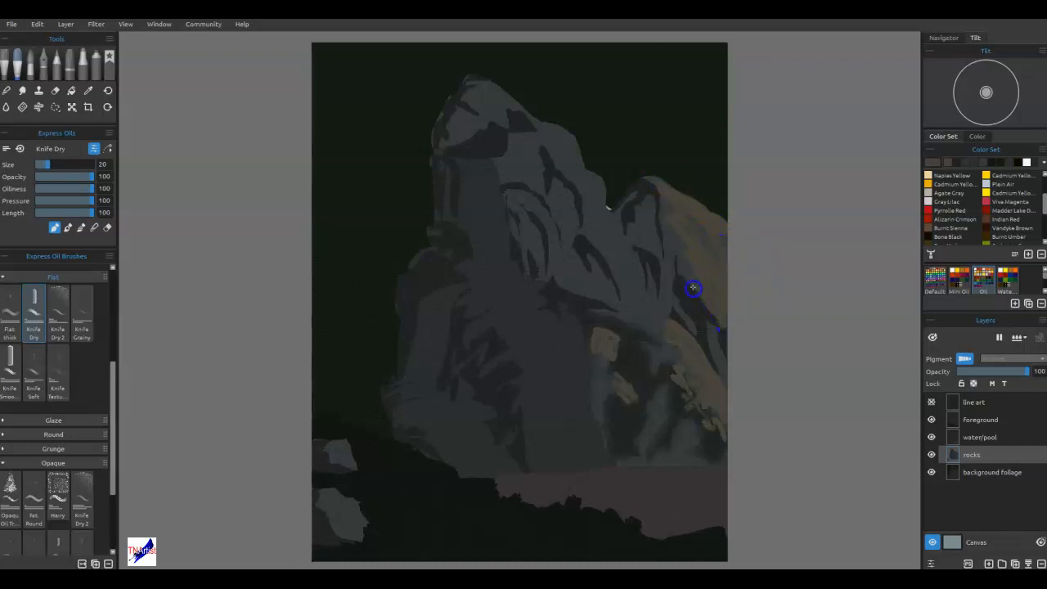
drag(645, 243, 643, 246)
mouse_move(661, 296)
mouse_down()
mouse_move(701, 332)
mouse_move(725, 374)
mouse_up()
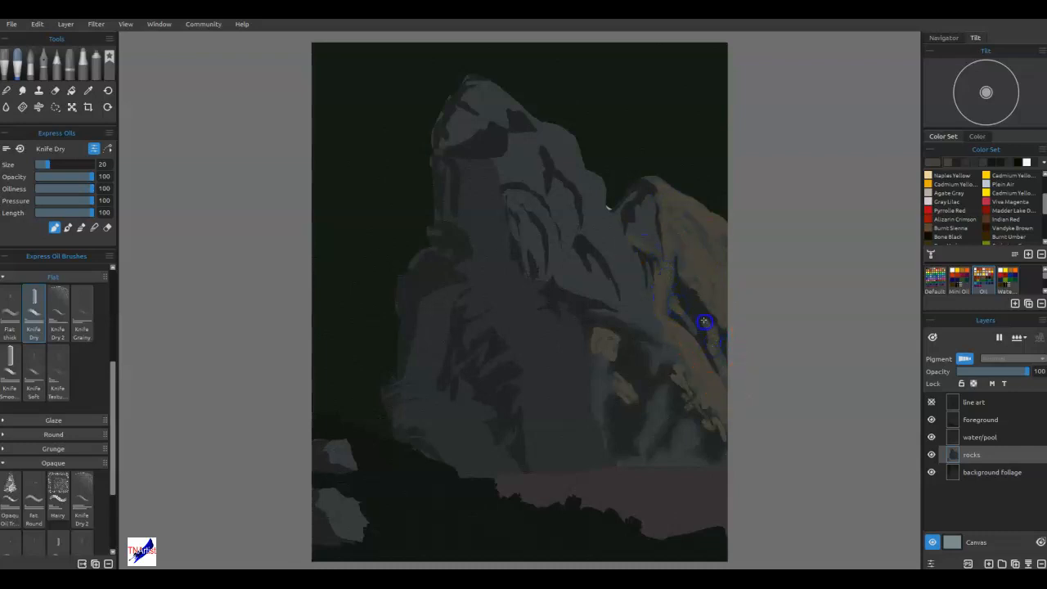
Paint warm brown over the light facets of the central slope and the tall left peak, leaving the shadow crevices dark.
drag(602, 214, 610, 228)
drag(591, 177, 586, 214)
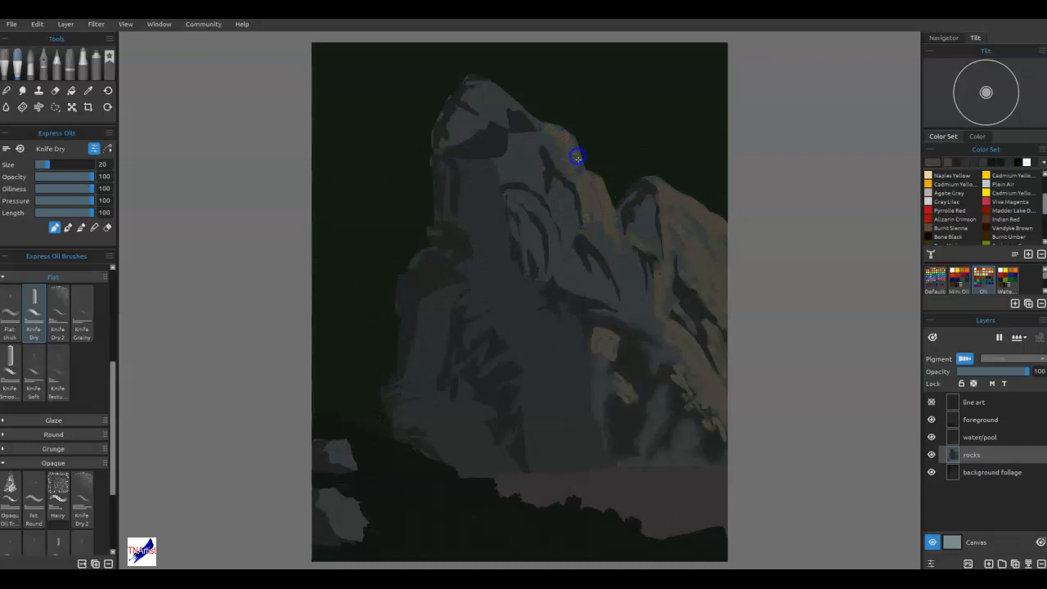
mouse_move(570, 136)
mouse_down()
mouse_move(582, 177)
mouse_move(551, 154)
mouse_up()
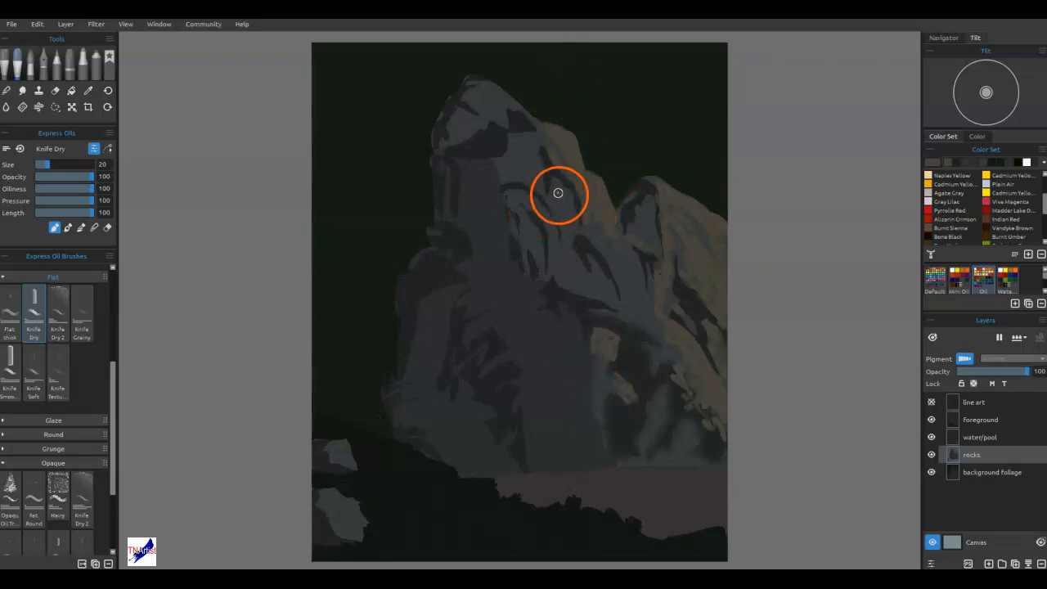
mouse_move(485, 84)
mouse_down()
mouse_move(497, 119)
mouse_move(503, 103)
mouse_move(529, 117)
mouse_move(536, 132)
mouse_move(524, 148)
mouse_move(564, 109)
mouse_move(531, 152)
mouse_move(557, 202)
mouse_up()
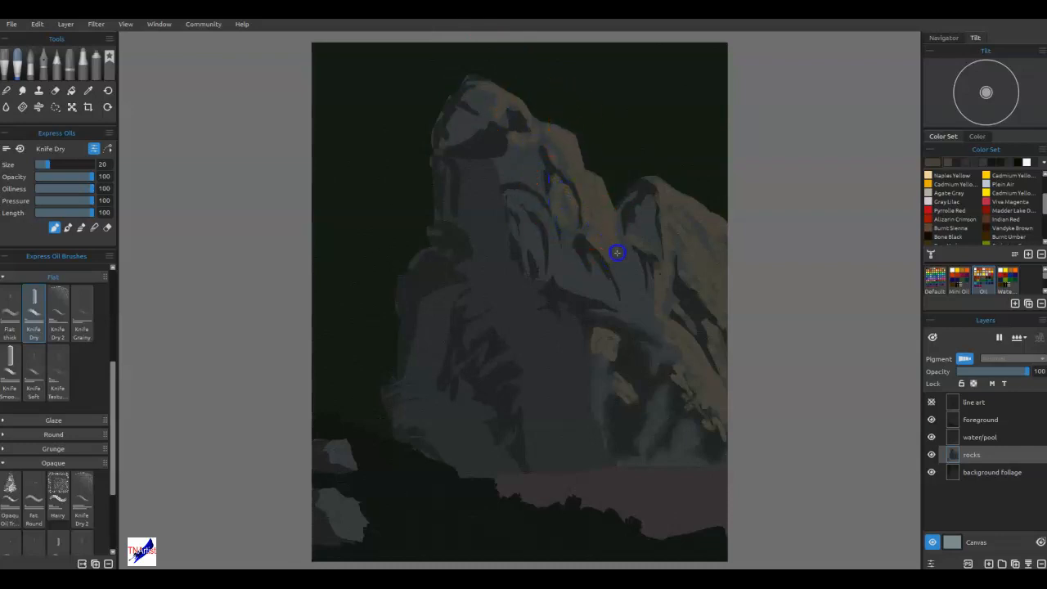
drag(648, 346, 653, 354)
mouse_move(638, 234)
mouse_down()
mouse_move(660, 271)
mouse_move(603, 304)
mouse_move(577, 281)
mouse_up()
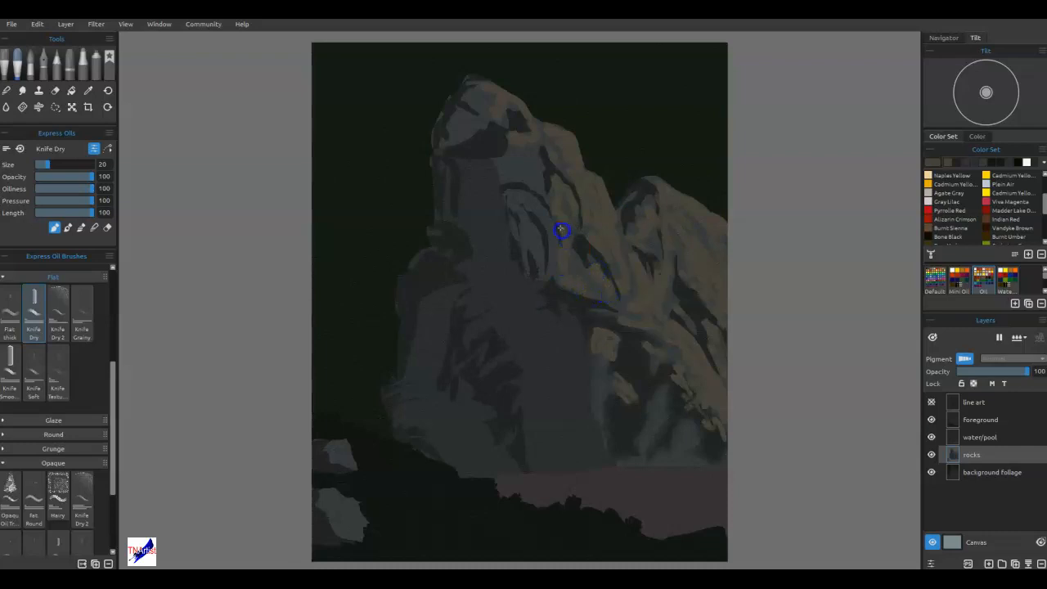
mouse_move(526, 229)
mouse_down()
mouse_move(541, 198)
mouse_move(502, 171)
mouse_up()
mouse_move(505, 106)
mouse_down()
mouse_move(502, 81)
mouse_move(490, 124)
mouse_move(479, 121)
mouse_move(474, 89)
mouse_up()
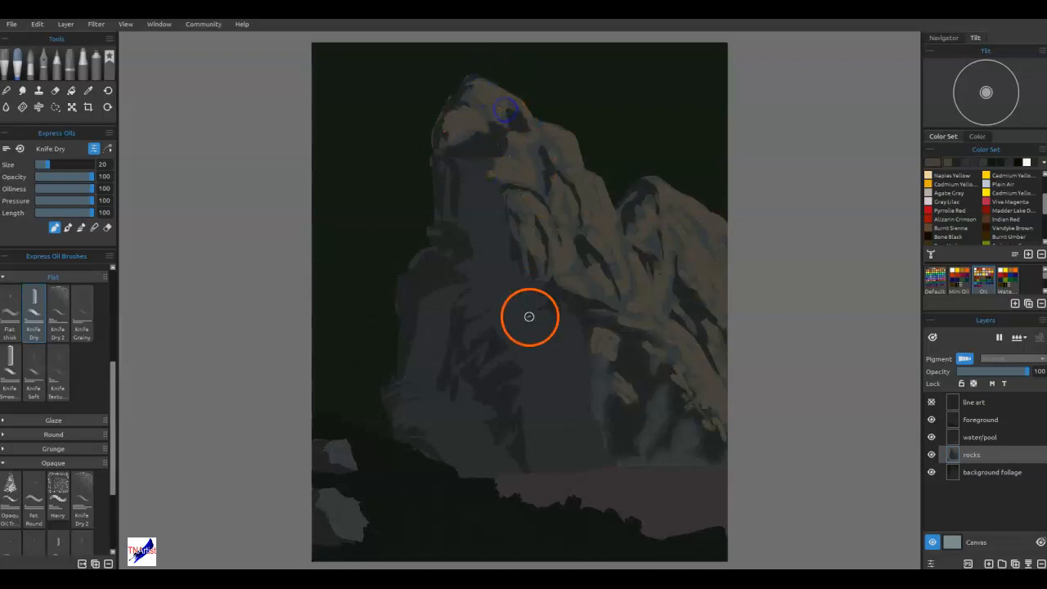
Paint muted brown strokes over the lower rocks right of the waterfall down to the pool edge.
mouse_move(710, 471)
mouse_down()
mouse_move(723, 448)
mouse_move(651, 414)
mouse_move(664, 388)
mouse_move(642, 448)
mouse_move(653, 428)
mouse_move(684, 433)
mouse_move(683, 459)
mouse_move(703, 462)
mouse_move(672, 454)
mouse_move(697, 466)
mouse_move(651, 412)
mouse_move(623, 437)
mouse_move(630, 423)
mouse_move(633, 433)
mouse_move(617, 412)
mouse_move(624, 447)
mouse_move(627, 393)
mouse_move(619, 421)
mouse_move(662, 423)
mouse_move(678, 446)
mouse_up()
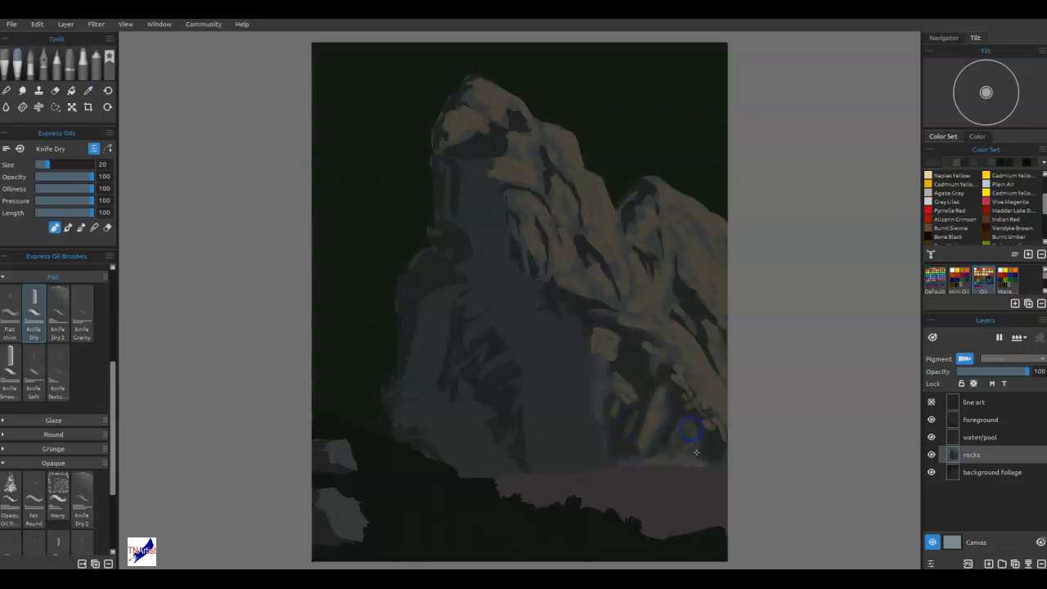
mouse_move(653, 392)
mouse_down()
mouse_move(663, 439)
mouse_move(657, 355)
mouse_move(666, 355)
mouse_up()
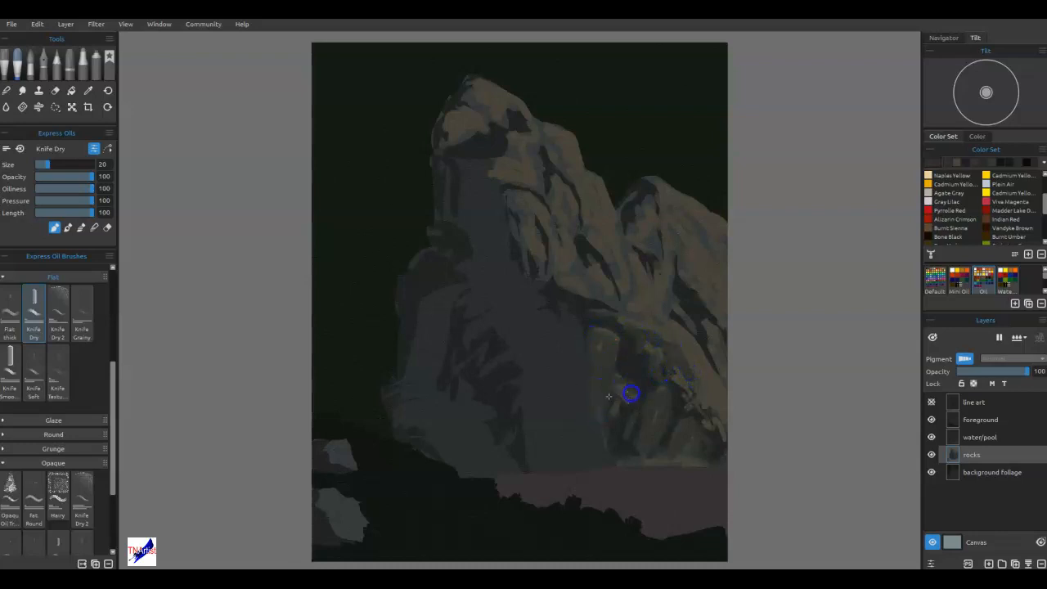
mouse_move(619, 315)
mouse_down()
mouse_move(671, 299)
mouse_move(675, 262)
mouse_move(695, 292)
mouse_up()
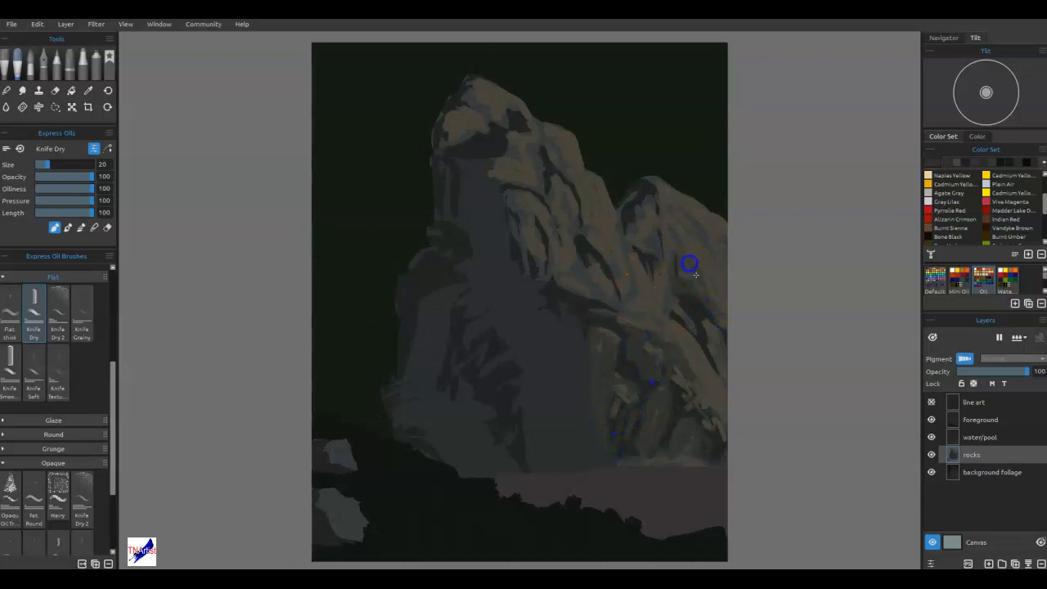
Break up the upper cliff's light and shadow areas with muted brown midtone strokes, from the saddle to the left peak.
drag(661, 239, 647, 240)
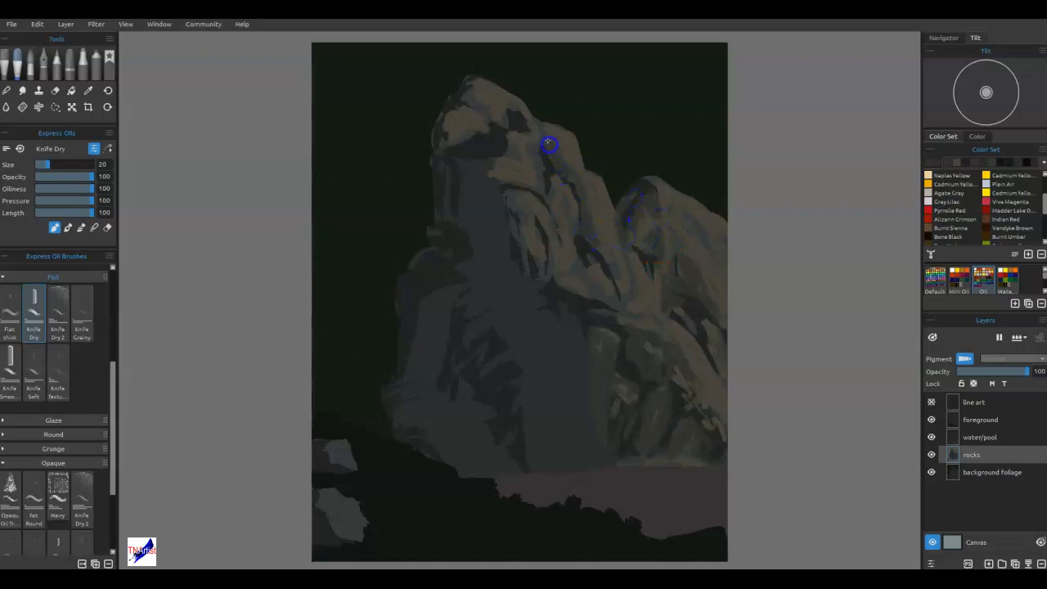
mouse_move(547, 149)
mouse_down()
mouse_move(514, 106)
mouse_move(488, 106)
mouse_move(472, 89)
mouse_move(471, 113)
mouse_move(507, 130)
mouse_move(523, 187)
mouse_move(536, 188)
mouse_up()
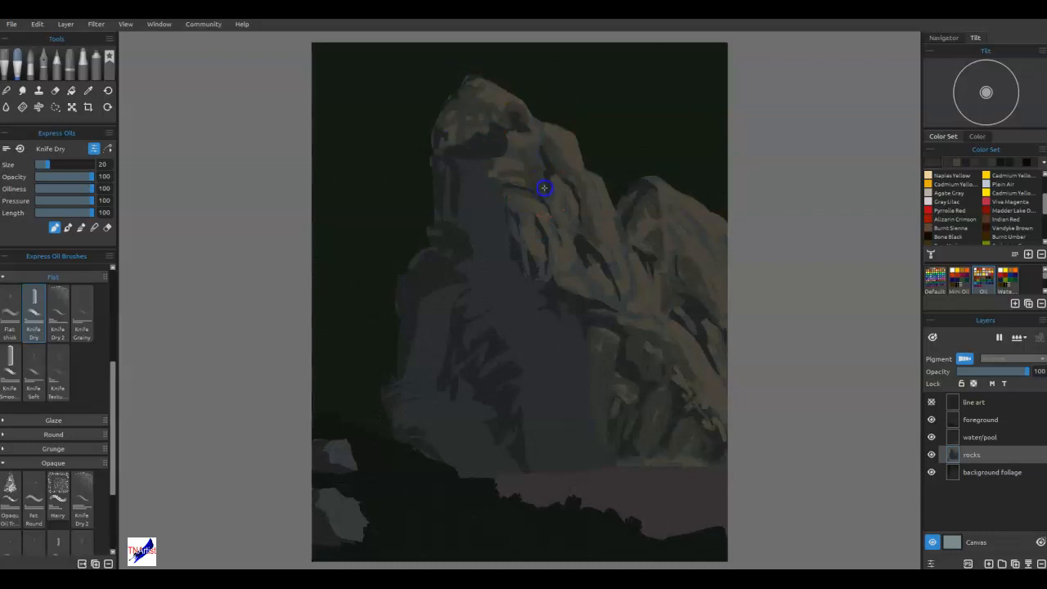
drag(565, 260, 593, 284)
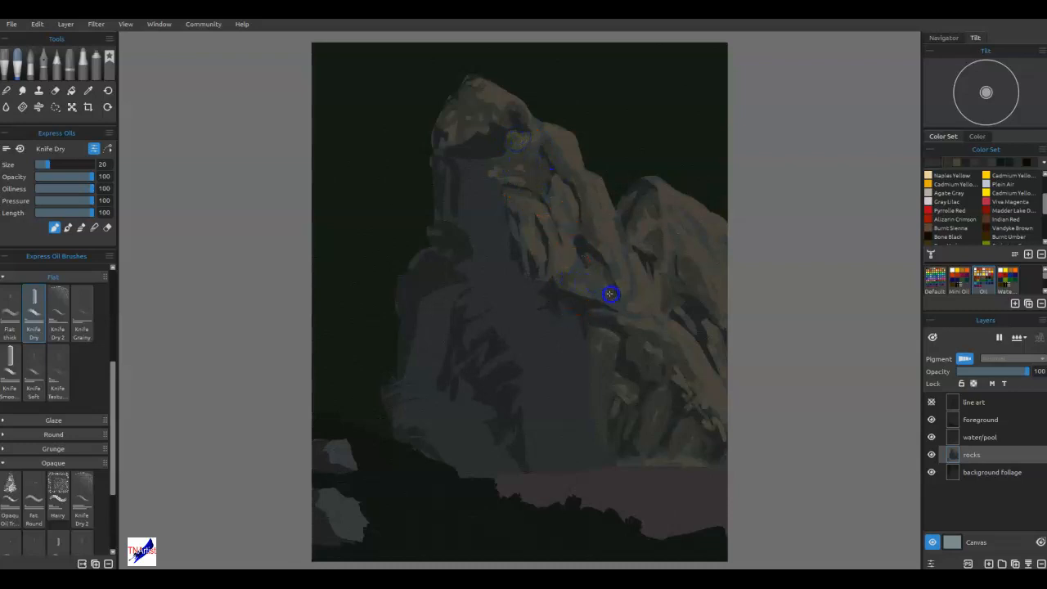
mouse_move(663, 435)
mouse_down()
mouse_move(666, 460)
mouse_move(539, 421)
mouse_move(471, 346)
mouse_move(460, 363)
mouse_move(474, 339)
mouse_move(505, 401)
mouse_move(687, 400)
mouse_move(681, 412)
mouse_move(696, 421)
mouse_move(670, 232)
mouse_move(689, 248)
mouse_move(631, 315)
mouse_move(608, 302)
mouse_move(623, 305)
mouse_move(624, 261)
mouse_move(671, 290)
mouse_up()
Switch Knife Dry to blending at size 35 and soften the strokes on the right ridge and the lower-right rocks.
click(668, 486)
key(n)
mouse_move(664, 246)
mouse_down()
mouse_move(694, 234)
mouse_move(699, 246)
mouse_move(667, 196)
mouse_move(709, 234)
mouse_move(705, 265)
mouse_move(676, 200)
mouse_move(640, 226)
mouse_up()
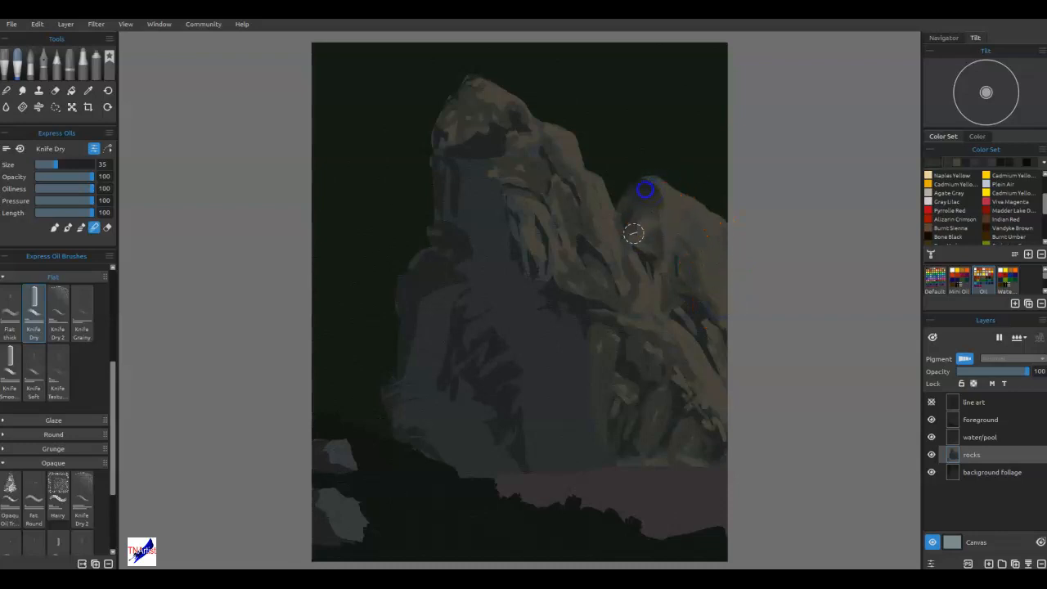
mouse_move(661, 191)
mouse_down()
mouse_move(684, 270)
mouse_move(721, 331)
mouse_move(694, 354)
mouse_move(731, 334)
mouse_move(707, 305)
mouse_move(696, 470)
mouse_move(680, 363)
mouse_move(666, 385)
mouse_move(657, 409)
mouse_move(663, 391)
mouse_move(667, 481)
mouse_up()
mouse_move(619, 400)
mouse_down()
mouse_move(607, 344)
mouse_move(635, 373)
mouse_up()
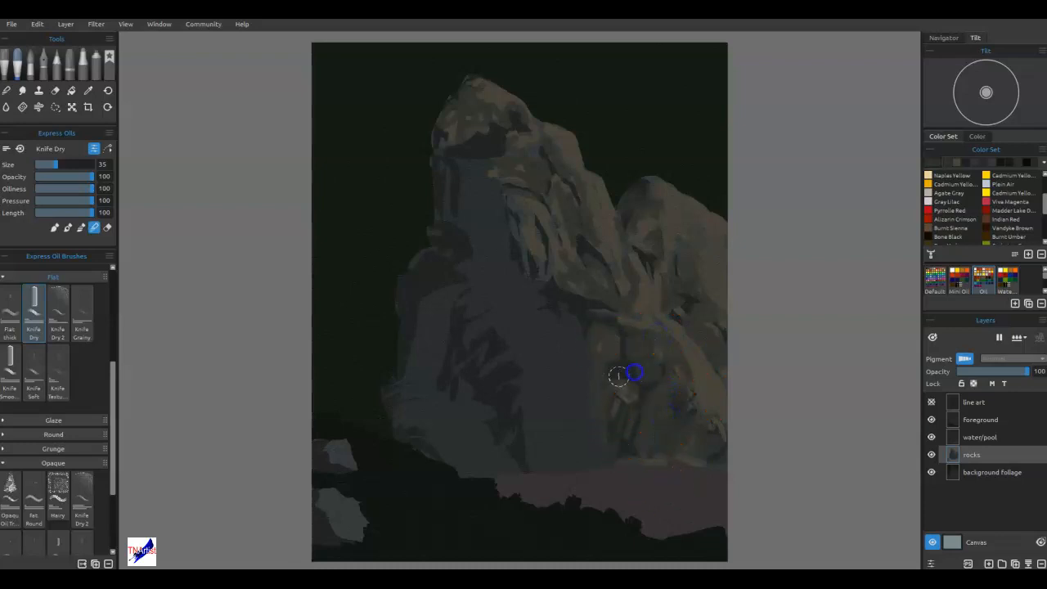
mouse_move(619, 431)
mouse_down()
mouse_move(635, 400)
mouse_move(603, 412)
mouse_up()
Blend the brown and gray strokes across the central slope, the tall peak and the cliff edge beside the waterfall.
mouse_move(640, 450)
mouse_down()
mouse_move(627, 388)
mouse_move(586, 305)
mouse_move(601, 306)
mouse_move(602, 319)
mouse_move(594, 254)
mouse_move(583, 267)
mouse_move(593, 245)
mouse_move(562, 252)
mouse_move(538, 207)
mouse_move(563, 168)
mouse_up()
mouse_move(586, 215)
mouse_down()
mouse_move(549, 171)
mouse_move(549, 150)
mouse_move(519, 182)
mouse_move(494, 146)
mouse_move(472, 144)
mouse_move(491, 109)
mouse_move(498, 149)
mouse_move(488, 87)
mouse_move(437, 140)
mouse_up()
mouse_move(501, 103)
mouse_down()
mouse_move(508, 110)
mouse_move(455, 150)
mouse_up()
mouse_move(519, 174)
mouse_down()
mouse_move(553, 214)
mouse_move(528, 271)
mouse_move(514, 229)
mouse_move(519, 255)
mouse_up()
mouse_move(570, 298)
mouse_down()
mouse_move(547, 287)
mouse_move(579, 311)
mouse_move(582, 243)
mouse_move(675, 349)
mouse_move(621, 376)
mouse_move(608, 280)
mouse_move(747, 363)
mouse_up()
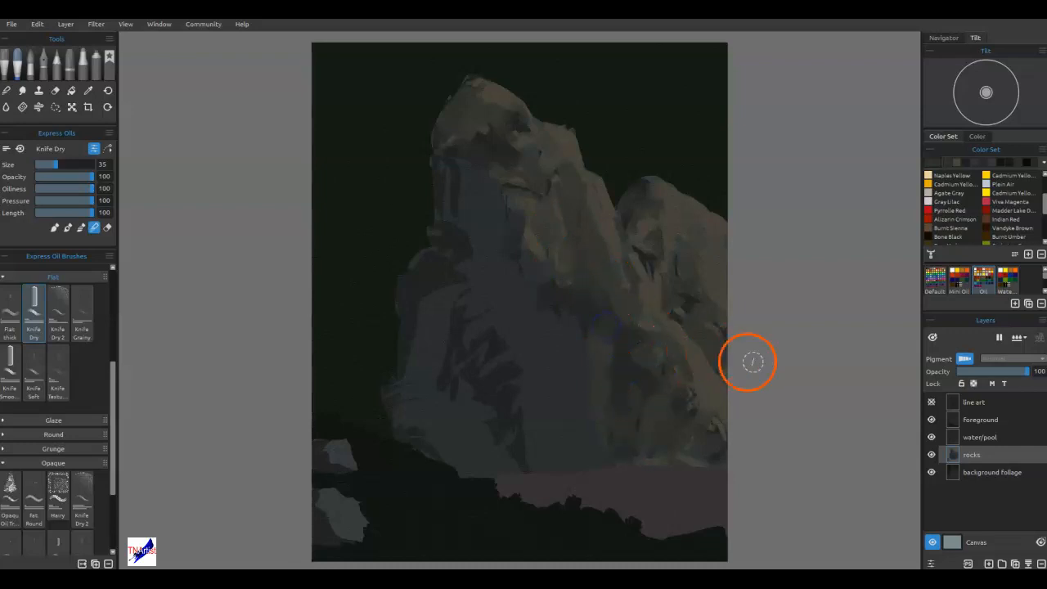
Blend the remaining hard edges below the saddle and in the lower rocks right of the waterfall.
mouse_move(647, 257)
mouse_down()
mouse_move(662, 305)
mouse_move(644, 260)
mouse_up()
mouse_move(676, 405)
mouse_down()
mouse_move(640, 397)
mouse_move(628, 365)
mouse_up()
drag(653, 427, 642, 404)
drag(634, 452, 617, 414)
mouse_move(642, 492)
mouse_down()
mouse_move(694, 505)
mouse_move(795, 390)
mouse_up()
Return to painting and round out the ridge outline from the tall peak to the saddle with rock brown.
mouse_move(593, 173)
mouse_down()
mouse_move(565, 117)
mouse_move(587, 170)
mouse_move(553, 137)
mouse_move(573, 159)
mouse_move(570, 133)
mouse_move(596, 152)
mouse_move(583, 159)
mouse_move(600, 175)
mouse_move(585, 185)
mouse_move(612, 171)
mouse_move(645, 238)
mouse_move(611, 211)
mouse_move(644, 203)
mouse_up()
alt+click(663, 222)
alt+click(606, 211)
drag(561, 136, 590, 165)
mouse_move(555, 135)
mouse_down()
mouse_move(523, 98)
mouse_move(535, 118)
mouse_move(480, 85)
mouse_move(509, 95)
mouse_move(537, 161)
mouse_up()
drag(508, 107, 532, 145)
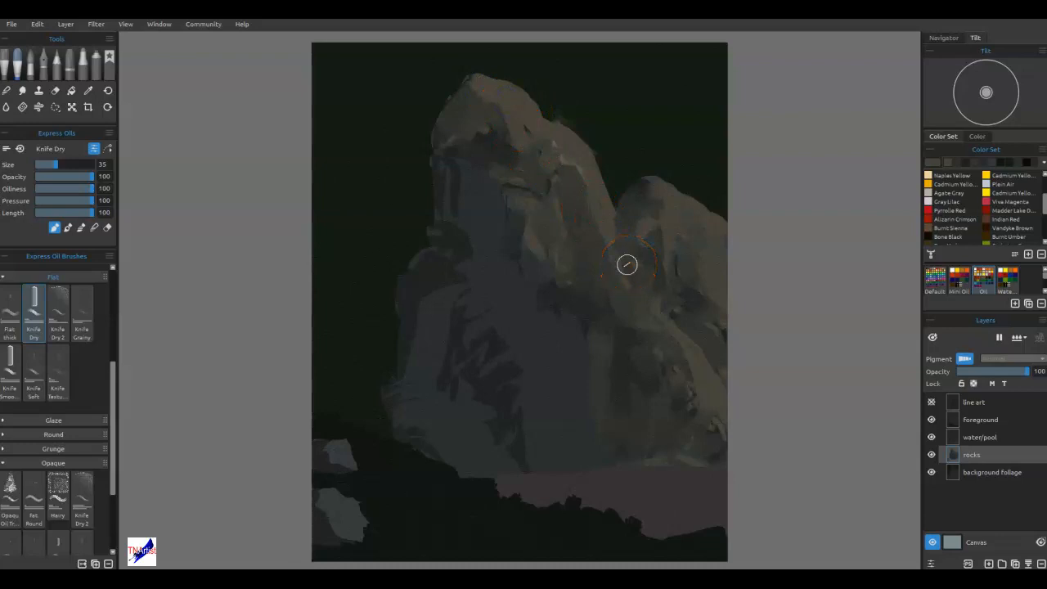
Add brown strokes to the right and central slopes, and warm the two foreground rocks at the lower-left edge.
mouse_move(587, 436)
mouse_down()
mouse_move(548, 344)
mouse_move(594, 378)
mouse_move(548, 352)
mouse_move(555, 357)
mouse_move(555, 336)
mouse_move(565, 360)
mouse_move(609, 376)
mouse_move(723, 240)
mouse_up()
mouse_move(724, 240)
mouse_down()
mouse_move(603, 219)
mouse_move(625, 226)
mouse_move(615, 185)
mouse_move(597, 179)
mouse_move(625, 223)
mouse_up()
mouse_move(591, 164)
mouse_down()
mouse_move(591, 154)
mouse_move(603, 229)
mouse_up()
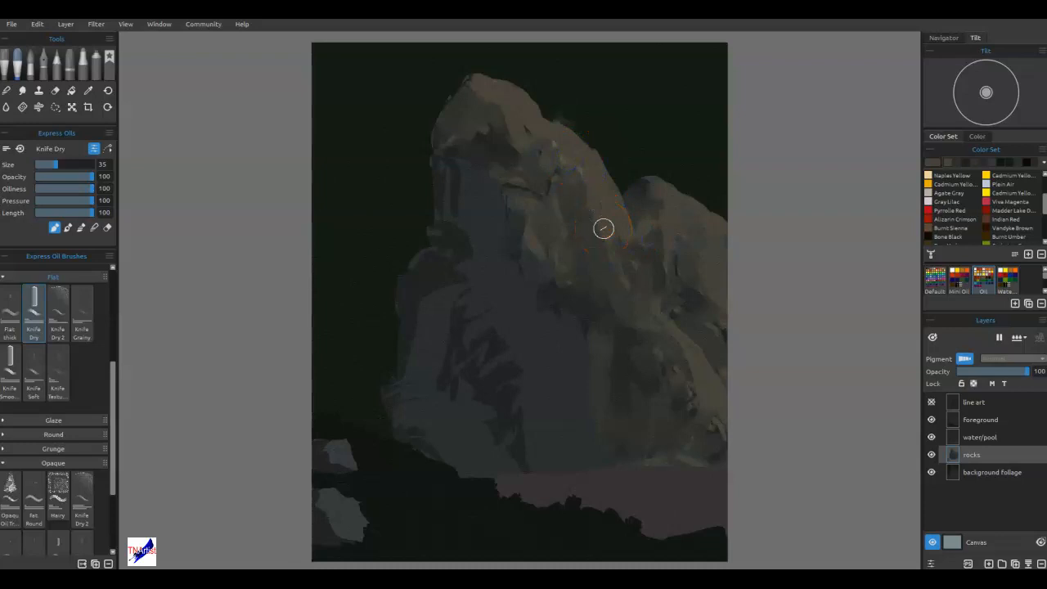
right_click(333, 452)
mouse_move(365, 474)
mouse_down()
mouse_move(388, 501)
mouse_move(348, 523)
mouse_move(346, 503)
mouse_move(365, 536)
mouse_up()
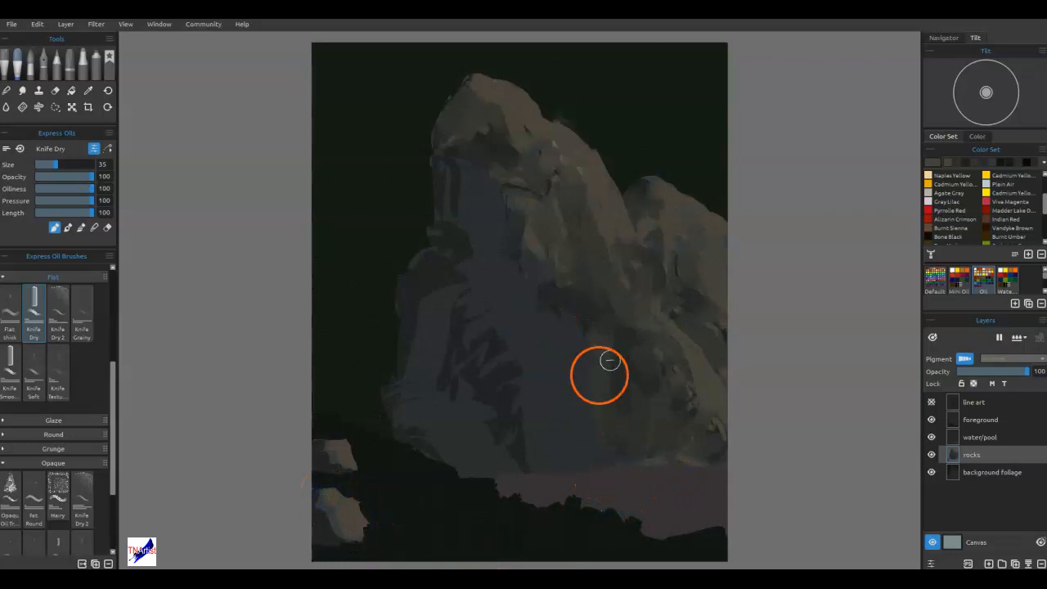
Change the colour to muted green #3B4838 and paint mossy vertical strokes on the lower central rock face.
click(932, 164)
drag(606, 274, 599, 274)
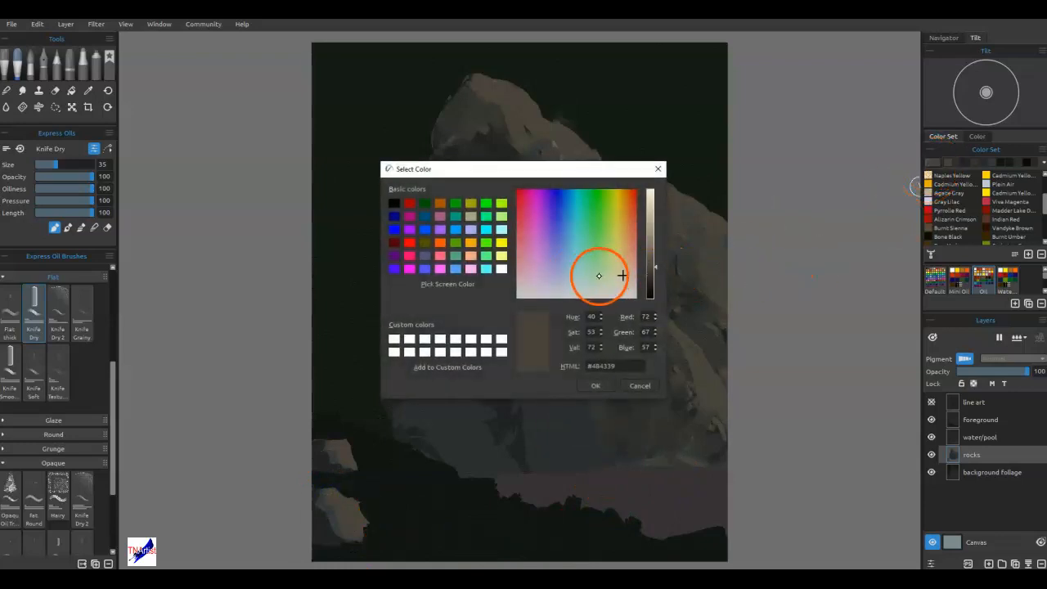
click(600, 386)
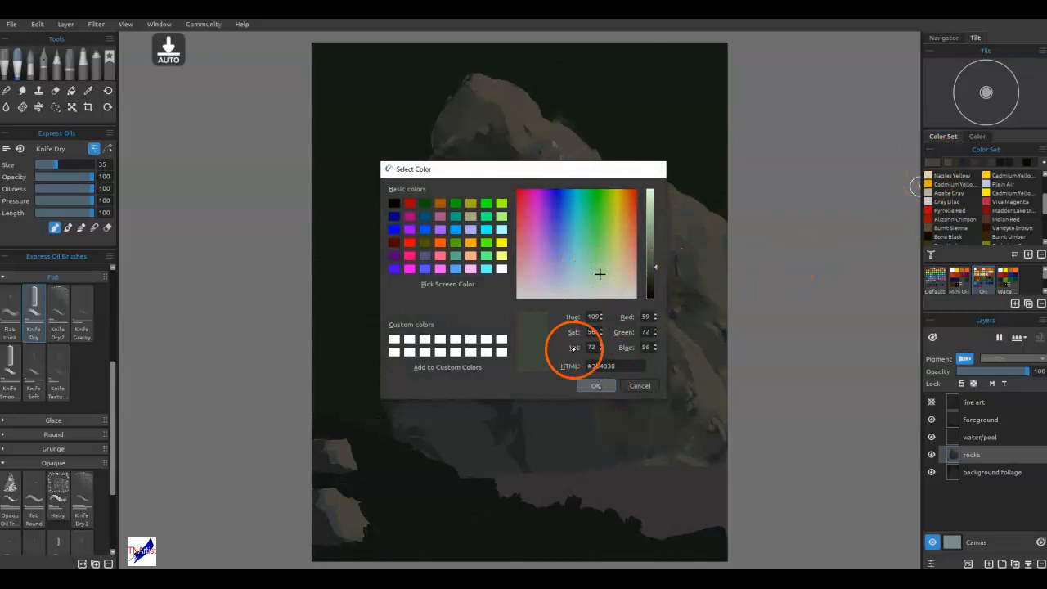
drag(572, 344, 581, 411)
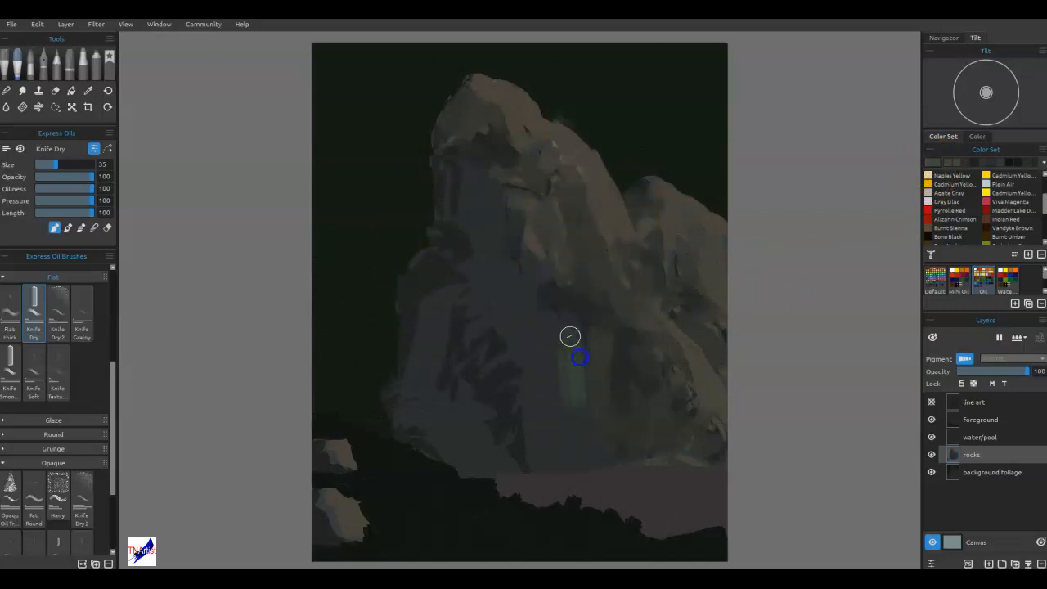
mouse_move(566, 323)
mouse_down()
mouse_move(579, 378)
mouse_move(567, 415)
mouse_move(537, 366)
mouse_move(539, 463)
mouse_up()
drag(540, 346, 546, 399)
mouse_move(528, 387)
mouse_down()
mouse_move(547, 441)
mouse_move(554, 423)
mouse_move(568, 422)
mouse_move(584, 454)
mouse_up()
drag(580, 414, 587, 456)
mouse_move(536, 336)
mouse_down()
mouse_move(548, 324)
mouse_move(507, 333)
mouse_move(498, 317)
mouse_up()
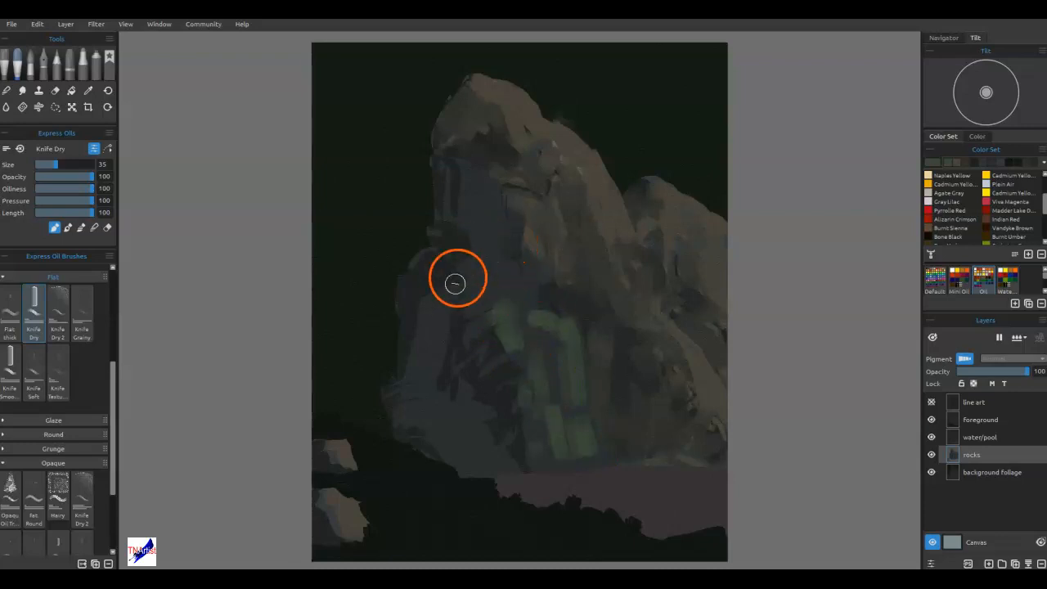
Extend the muted green strokes over the lower-left rock mass and down to the pool edge.
drag(471, 281, 440, 303)
mouse_move(475, 274)
mouse_down()
mouse_move(442, 287)
mouse_move(490, 276)
mouse_move(512, 292)
mouse_up()
mouse_move(430, 311)
mouse_down()
mouse_move(418, 377)
mouse_move(443, 426)
mouse_move(466, 409)
mouse_move(493, 418)
mouse_move(477, 454)
mouse_move(451, 443)
mouse_up()
drag(500, 464, 507, 468)
drag(503, 277, 497, 272)
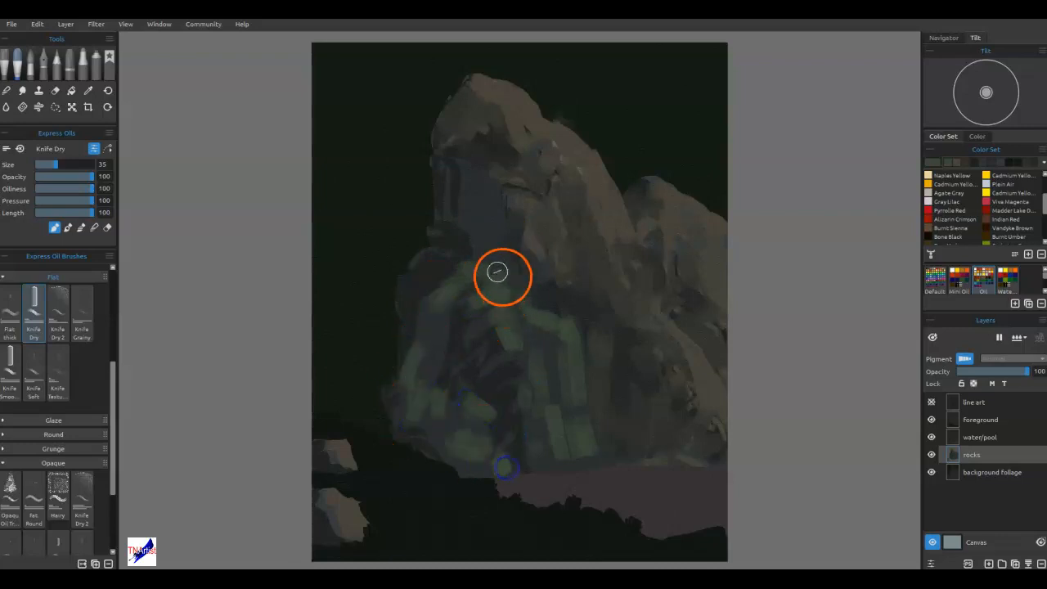
Paint muted green strokes up the recessed rock face beneath the tall peak's overhang.
drag(491, 222, 486, 257)
drag(481, 195, 498, 262)
drag(483, 226, 454, 222)
drag(463, 177, 467, 209)
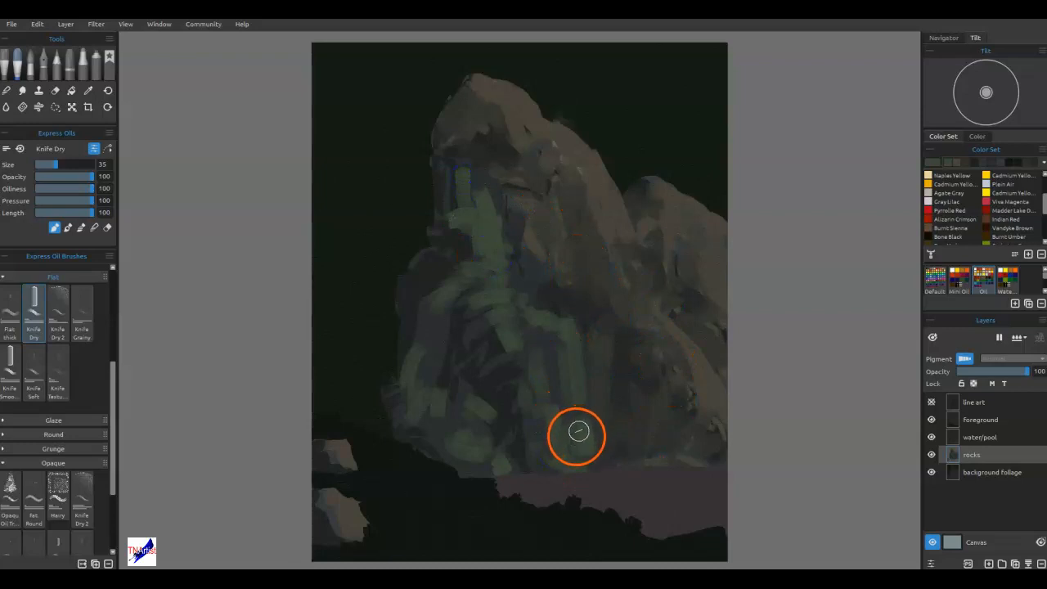
Sample the shaded rock tone and blend the green strokes on the lower central rock face with Knife Dry.
key(alt)
alt+click(508, 417)
drag(566, 336, 577, 400)
key(b)
drag(563, 329, 570, 377)
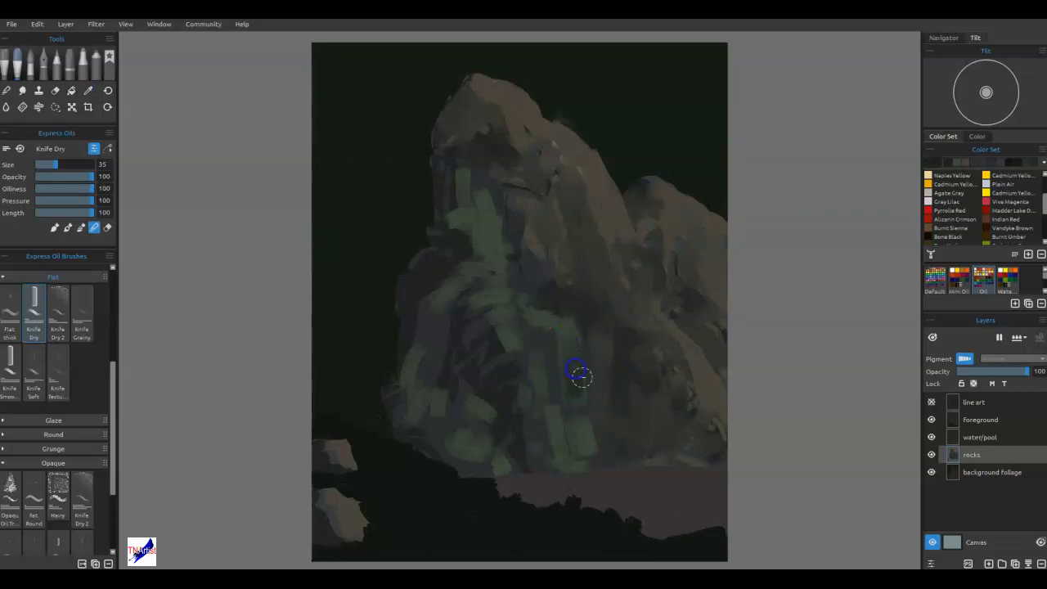
alt+click(571, 398)
drag(565, 344, 568, 401)
drag(545, 334, 556, 324)
Soften the green strokes into the gray across the upper recess, the lower-left rock and the base by the pool.
mouse_move(511, 317)
mouse_down()
mouse_move(519, 330)
mouse_move(493, 301)
mouse_move(473, 305)
mouse_up()
mouse_move(495, 266)
mouse_down()
mouse_move(455, 274)
mouse_move(439, 299)
mouse_up()
mouse_move(480, 204)
mouse_down()
mouse_move(495, 234)
mouse_move(489, 217)
mouse_move(465, 206)
mouse_up()
mouse_move(511, 368)
mouse_down()
mouse_move(471, 435)
mouse_move(489, 416)
mouse_move(469, 458)
mouse_up()
drag(555, 432, 571, 475)
mouse_move(536, 415)
mouse_down()
mouse_move(529, 438)
mouse_move(468, 431)
mouse_up()
mouse_move(444, 394)
mouse_down()
mouse_move(410, 415)
mouse_move(421, 356)
mouse_up()
drag(414, 403, 403, 381)
drag(426, 313, 417, 342)
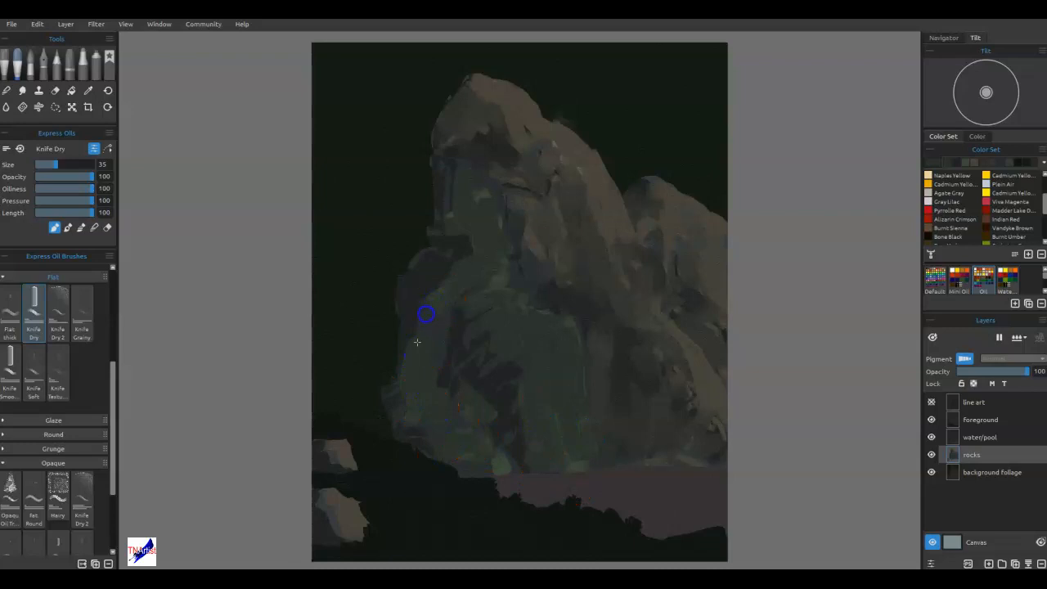
Fill the leftover gray patches on the lower-left and central rock faces with sampled muted greens.
alt+click(468, 434)
drag(456, 314, 445, 368)
mouse_move(426, 290)
mouse_down()
mouse_move(405, 327)
mouse_move(443, 273)
mouse_up()
click(552, 255)
drag(581, 388, 563, 409)
click(515, 456)
drag(556, 454, 561, 444)
drag(574, 386, 584, 420)
click(551, 388)
mouse_move(551, 387)
mouse_down()
mouse_move(481, 403)
mouse_move(518, 414)
mouse_up()
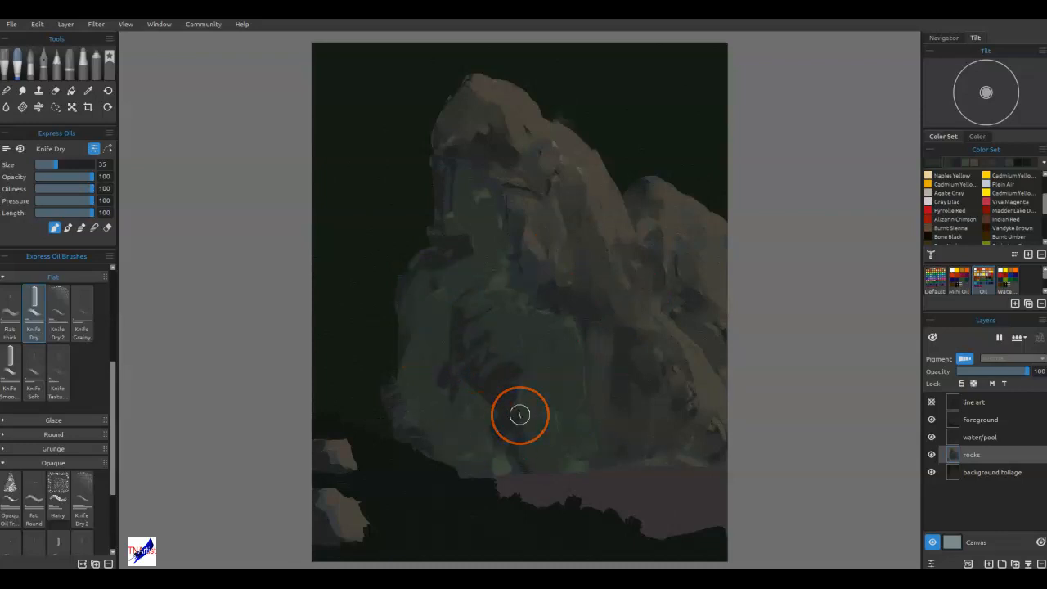
Sample a nearby shadow tone and rework the edge beside the upper recess and the lower-left rock's shoulder.
click(540, 284)
drag(520, 204, 506, 285)
mouse_move(485, 246)
mouse_down()
mouse_move(450, 264)
mouse_move(413, 309)
mouse_up()
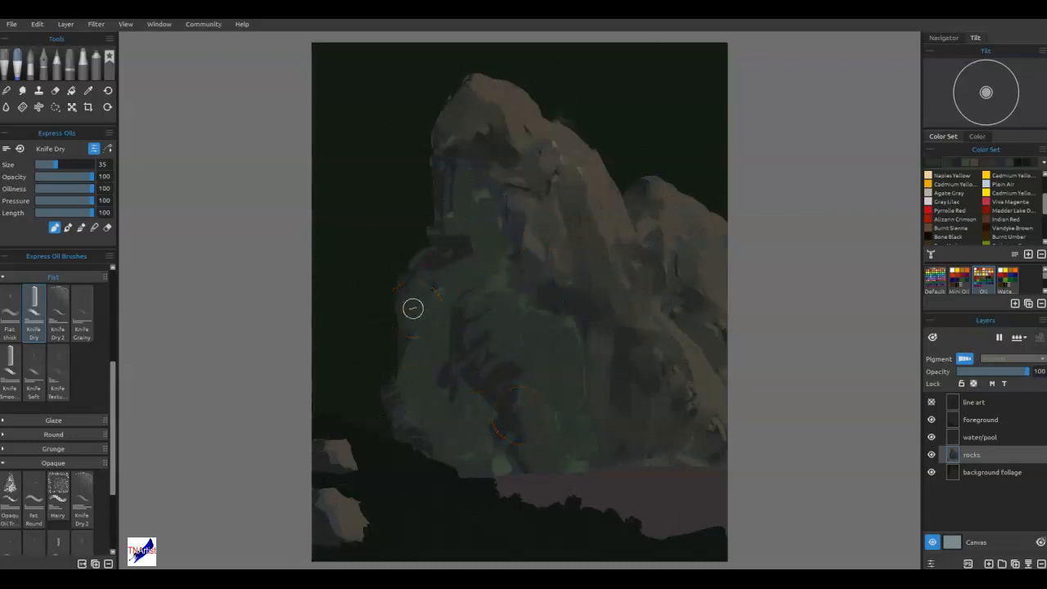
Select the background foliage layer, sample the foreground's dark tone and dab foliage behind the cliff at the upper right.
click(990, 471)
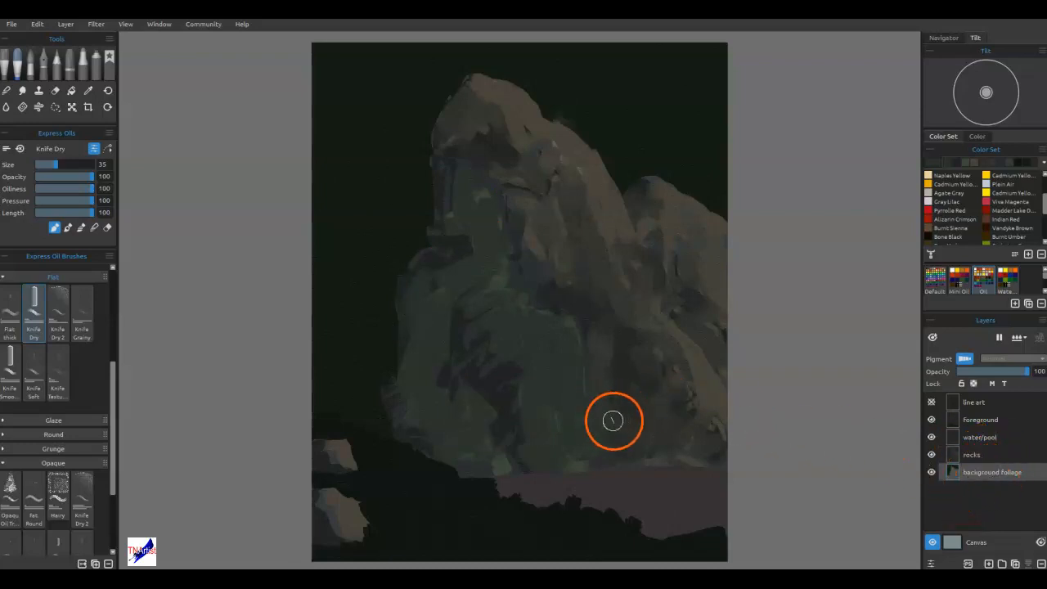
alt+click(424, 515)
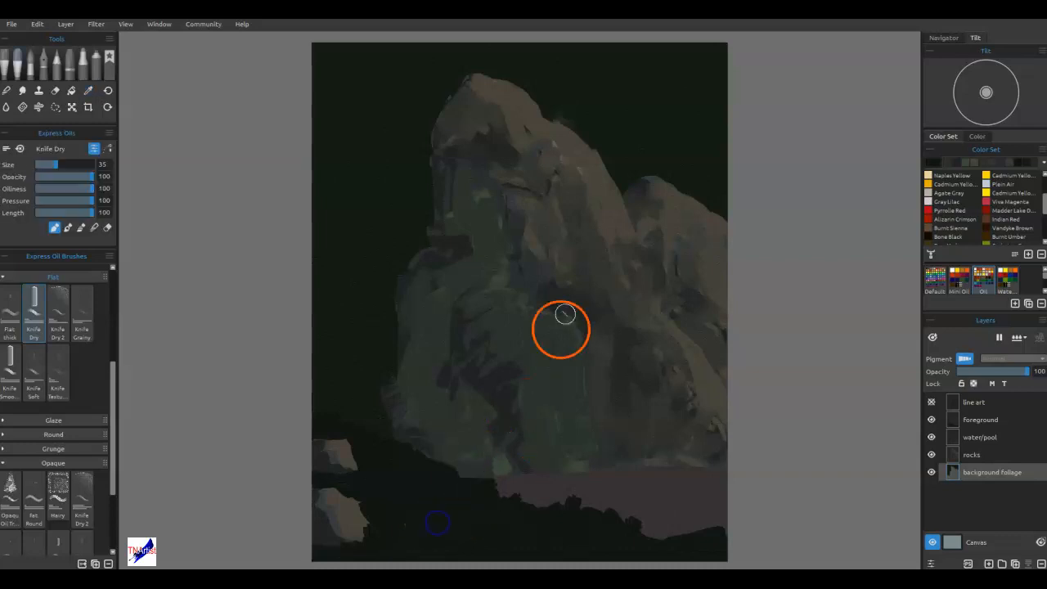
mouse_move(584, 56)
mouse_down()
mouse_move(570, 81)
mouse_move(597, 87)
mouse_move(614, 111)
mouse_move(581, 117)
mouse_move(559, 105)
mouse_move(553, 119)
mouse_move(568, 116)
mouse_move(548, 59)
mouse_move(523, 43)
mouse_move(593, 45)
mouse_up()
drag(684, 133, 678, 119)
drag(677, 170, 704, 195)
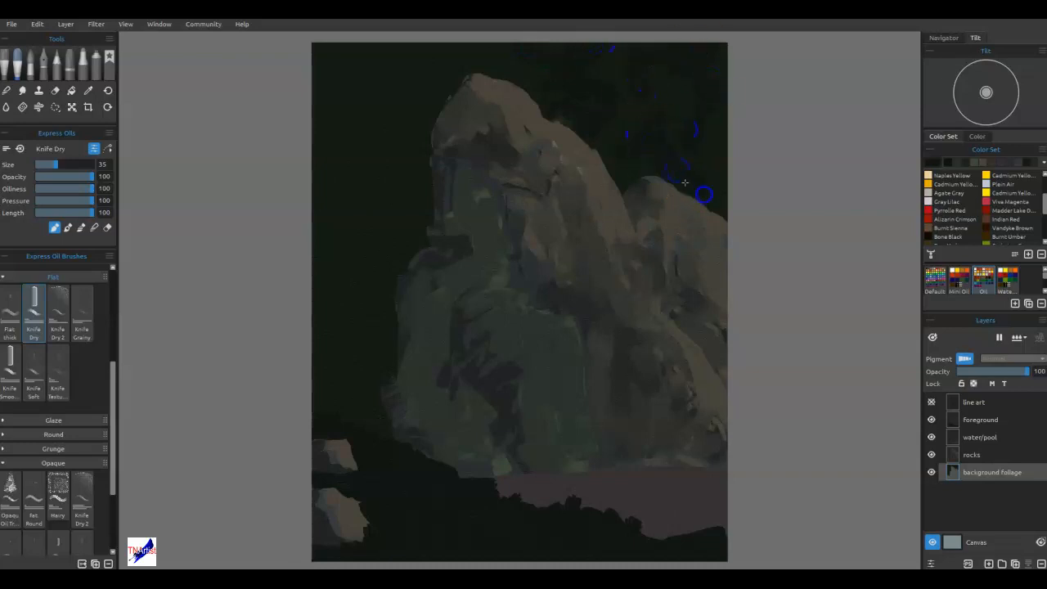
drag(646, 161, 610, 154)
Dab dark foliage strokes across the background left of the cliff, from the upper edge down to the foreground.
drag(402, 83, 391, 50)
mouse_move(447, 70)
mouse_down()
mouse_move(414, 90)
mouse_move(409, 70)
mouse_up()
drag(330, 47, 328, 65)
drag(311, 130, 321, 153)
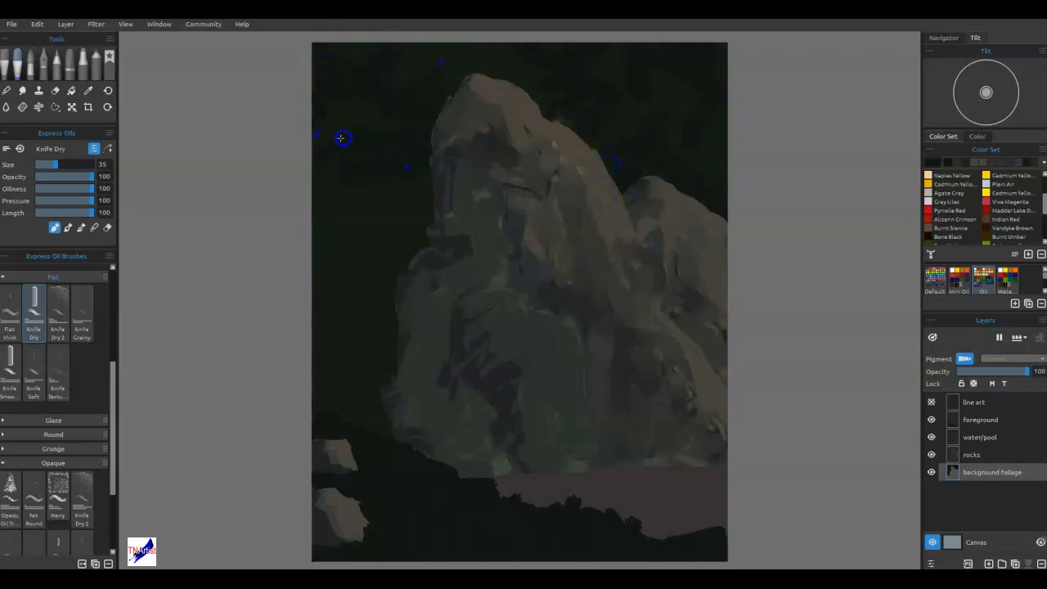
drag(355, 215, 317, 297)
mouse_move(356, 343)
mouse_down()
mouse_move(321, 343)
mouse_move(319, 362)
mouse_up()
drag(301, 236, 321, 238)
Add more varied dark foliage strokes on both sides of the cliff and along the upper edge of the painting.
drag(723, 55, 723, 54)
drag(706, 65, 698, 118)
mouse_move(697, 193)
mouse_down()
mouse_move(659, 216)
mouse_move(400, 471)
mouse_move(322, 397)
mouse_move(347, 366)
mouse_up()
drag(387, 303, 335, 277)
mouse_move(434, 259)
mouse_down()
mouse_move(775, 282)
mouse_move(617, 159)
mouse_move(620, 189)
mouse_move(573, 130)
mouse_up()
mouse_move(686, 199)
mouse_down()
mouse_move(713, 186)
mouse_move(701, 88)
mouse_up()
drag(575, 57, 352, 55)
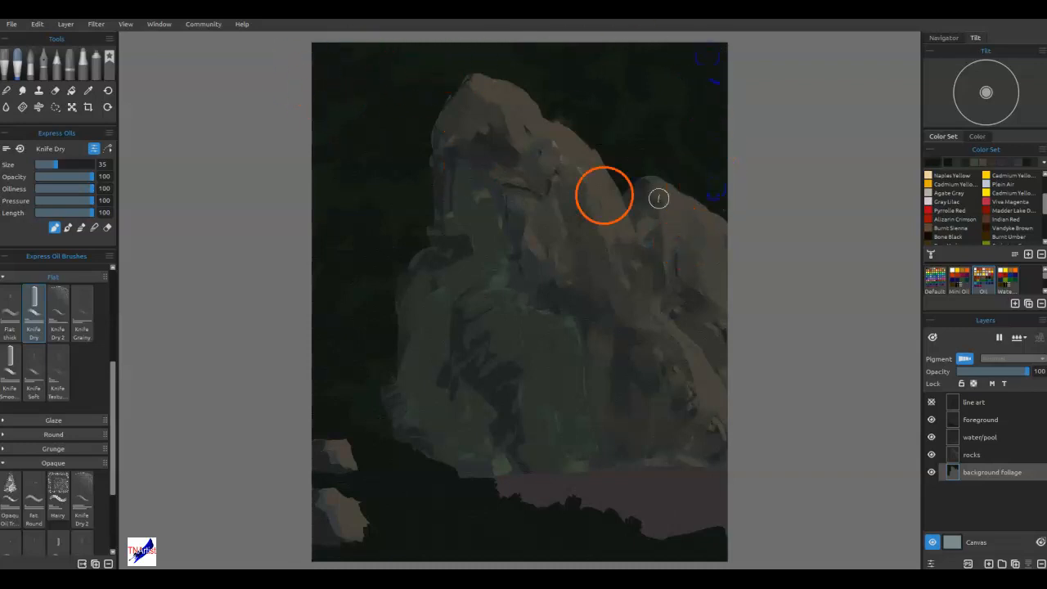
Darken the green-black paint colour and add deep shadow strokes to the foliage above and left of the cliff.
double_click(938, 163)
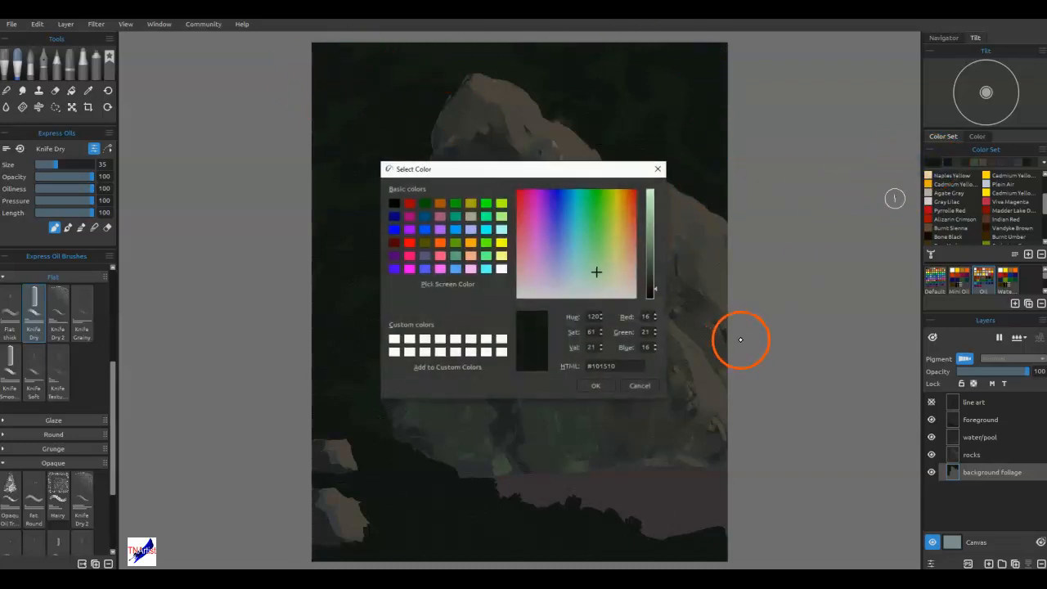
click(651, 292)
click(603, 385)
mouse_move(712, 66)
mouse_down()
mouse_move(692, 121)
mouse_move(669, 72)
mouse_move(616, 56)
mouse_up()
mouse_move(367, 69)
mouse_down()
mouse_move(329, 59)
mouse_move(347, 120)
mouse_move(327, 140)
mouse_up()
drag(304, 261, 295, 275)
mouse_move(415, 232)
mouse_down()
mouse_move(334, 283)
mouse_move(352, 289)
mouse_up()
click(377, 233)
mouse_move(377, 233)
mouse_down()
mouse_move(551, 89)
mouse_move(342, 150)
mouse_up()
mouse_move(494, 99)
mouse_down()
mouse_move(391, 327)
mouse_move(450, 374)
mouse_move(512, 308)
mouse_move(533, 234)
mouse_move(425, 145)
mouse_up()
click(415, 166)
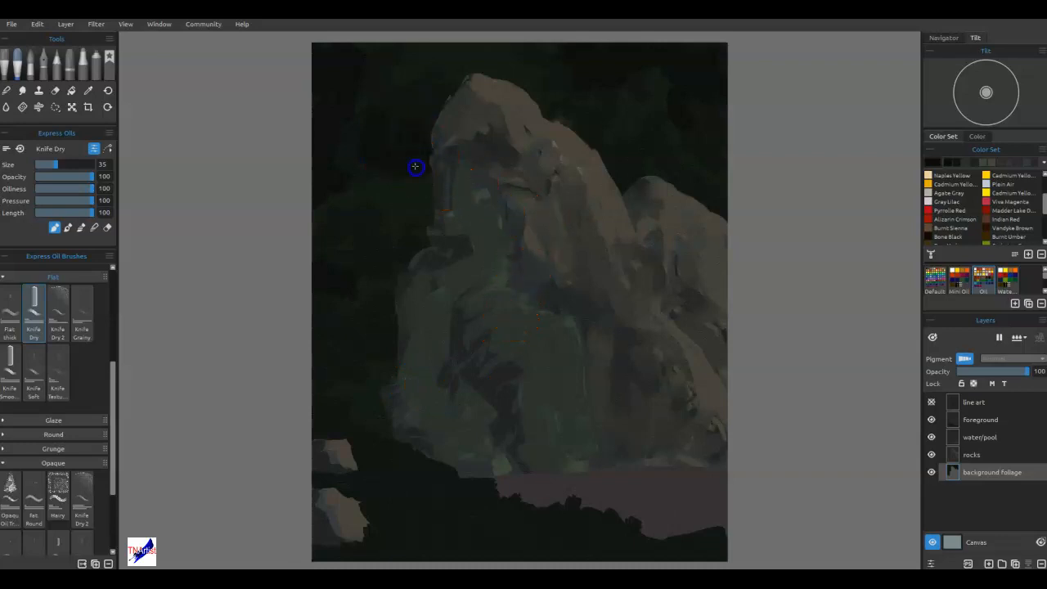
Dab more dark green-black strokes into the background foliage beside the cliff's left edge and around its base.
click(394, 161)
drag(409, 109, 425, 129)
drag(430, 75, 429, 90)
drag(467, 373, 483, 303)
mouse_move(373, 397)
mouse_down()
mouse_move(380, 372)
mouse_move(355, 392)
mouse_move(372, 396)
mouse_move(361, 405)
mouse_up()
drag(438, 389, 439, 390)
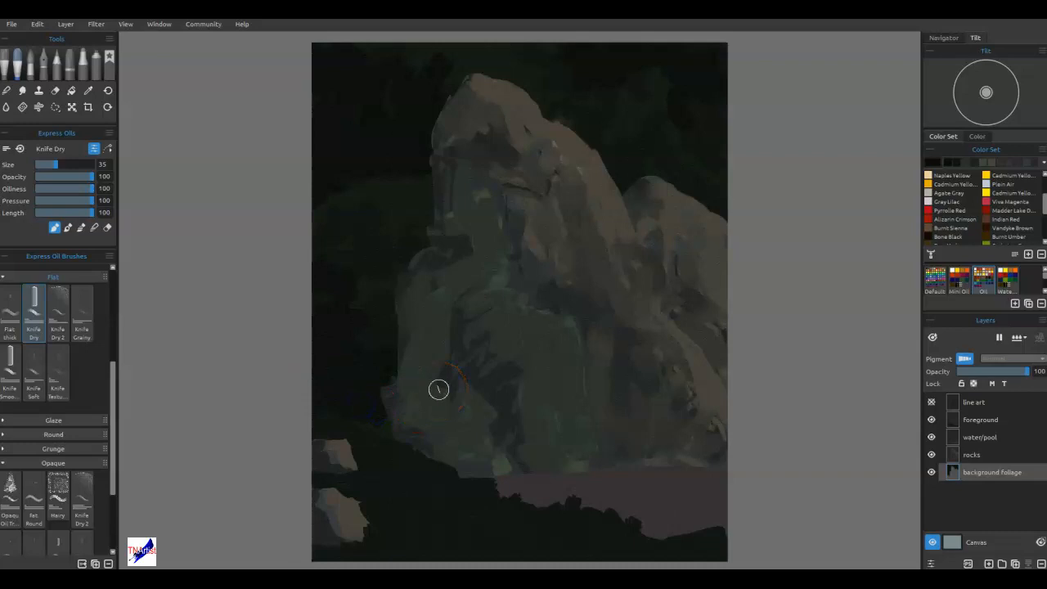
mouse_move(644, 436)
mouse_down()
mouse_move(659, 437)
mouse_move(660, 454)
mouse_move(705, 400)
mouse_up()
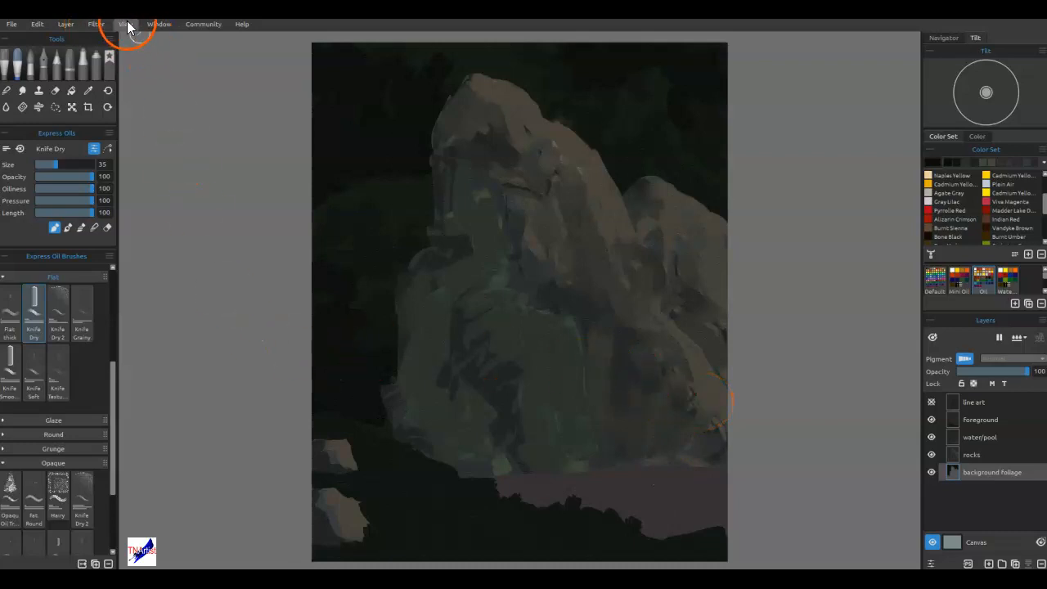
Open the painting's Preview window.
click(151, 28)
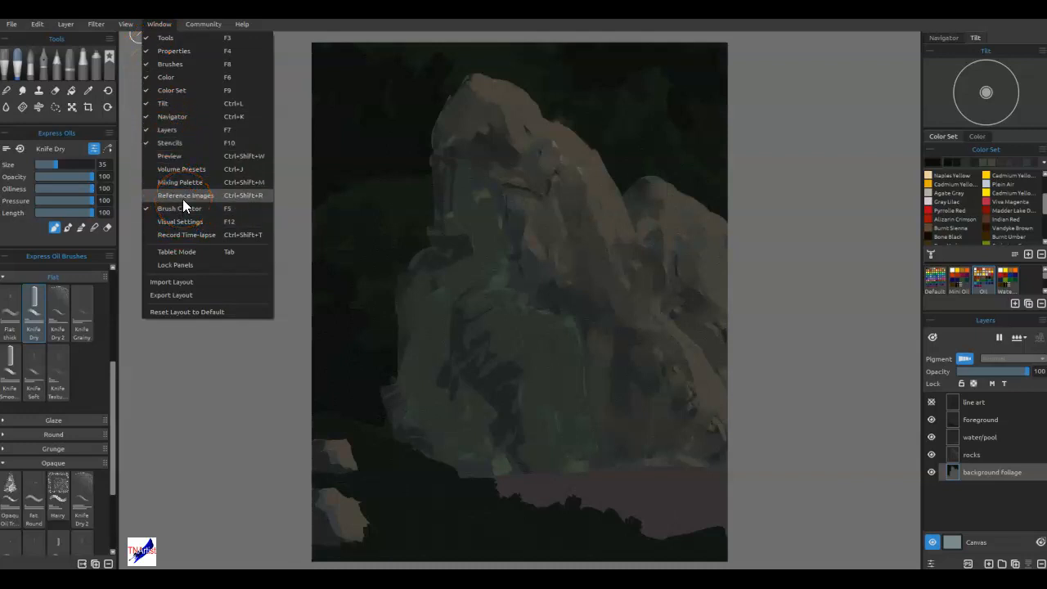
click(180, 157)
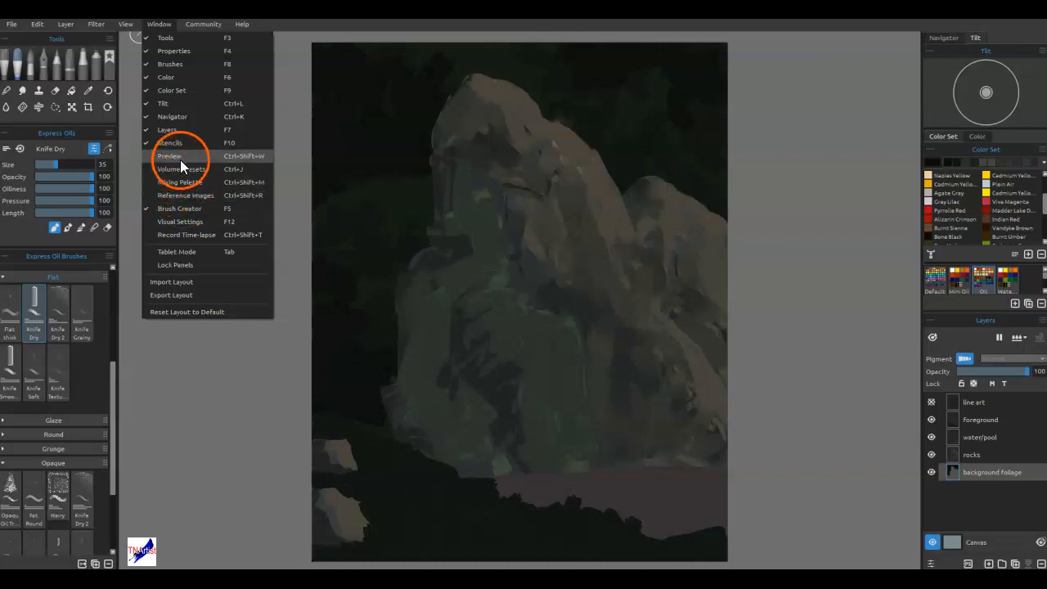
drag(311, 20, 392, 0)
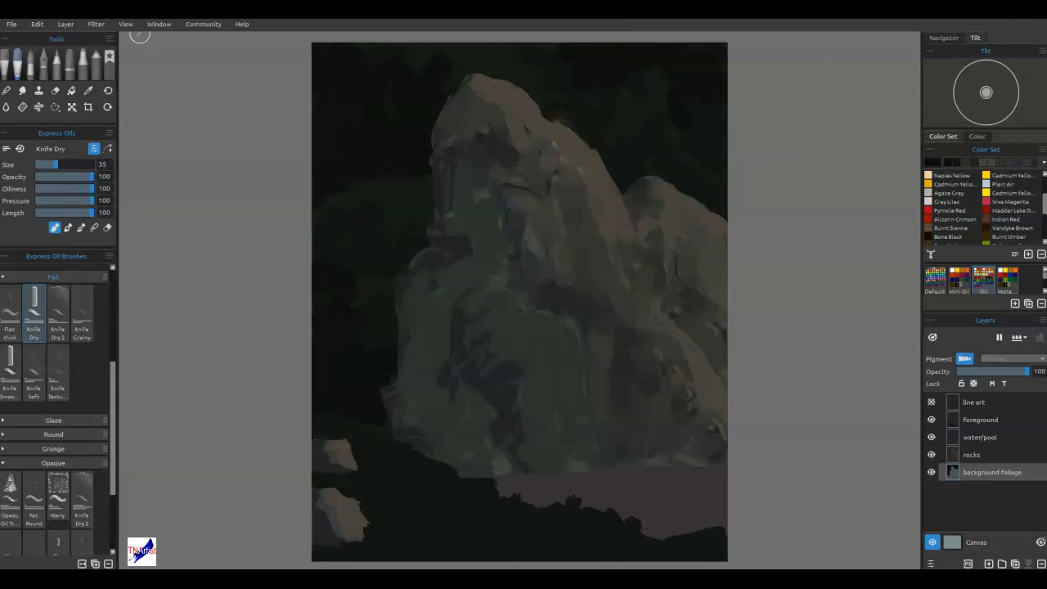
Touch up the dark foliage around the cliff's peak, its left edge and above the foreground bank.
drag(468, 72, 477, 70)
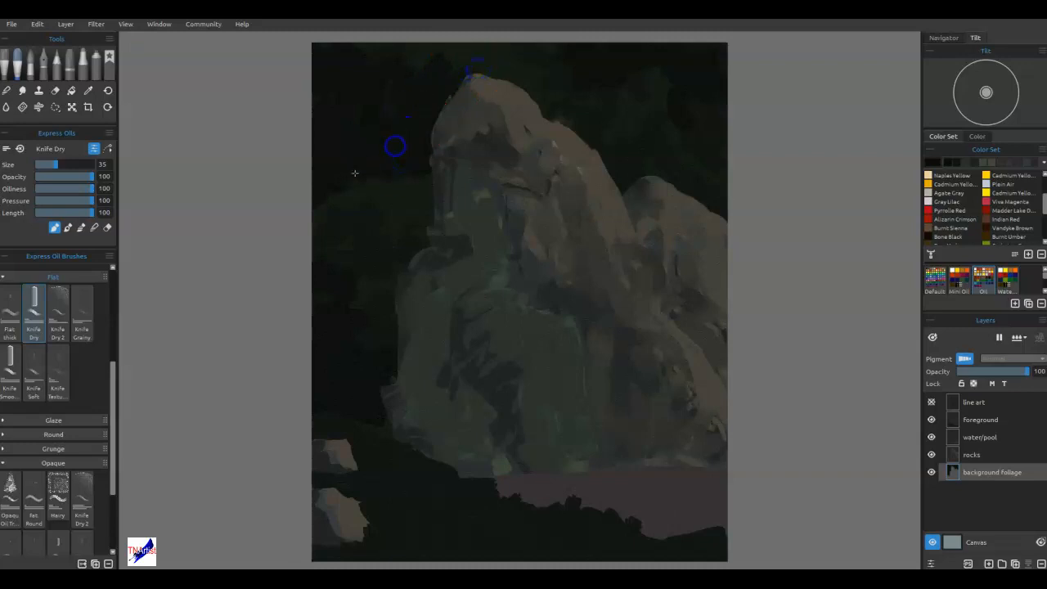
drag(391, 208, 405, 156)
drag(356, 420, 381, 433)
drag(360, 390, 376, 382)
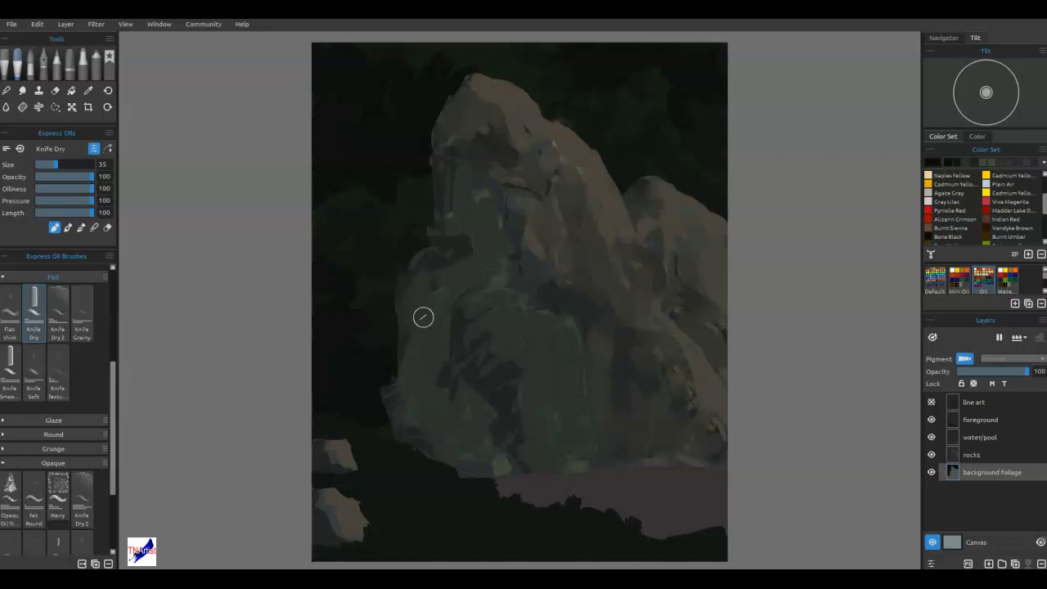
Show the line art layer and mix a mid grey, #656b6d, from Gray Lilac as the water colour.
click(932, 403)
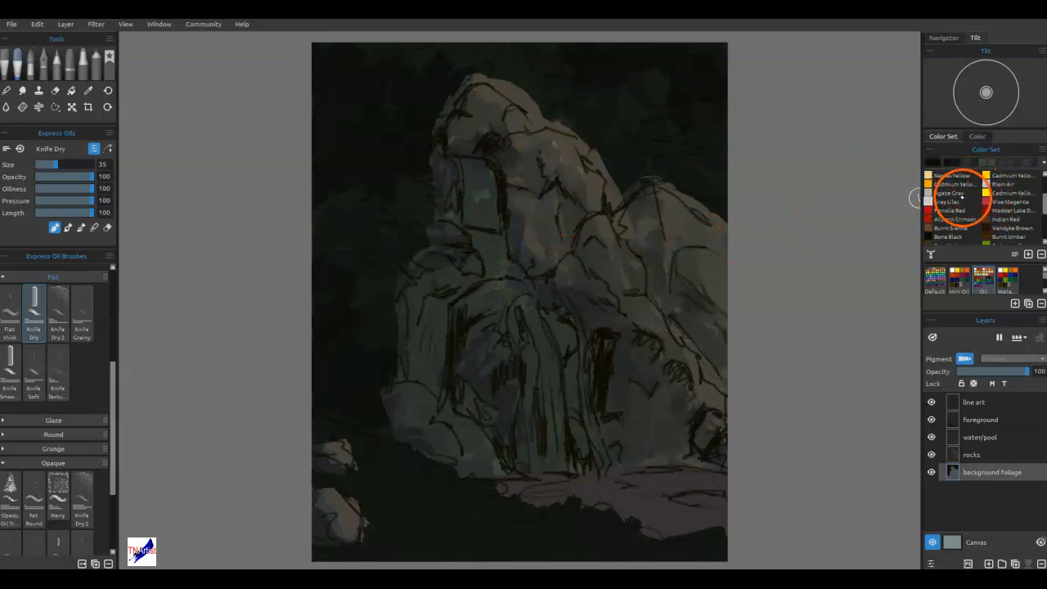
mouse_move(1044, 200)
mouse_down()
mouse_move(1044, 228)
mouse_move(1044, 193)
mouse_up()
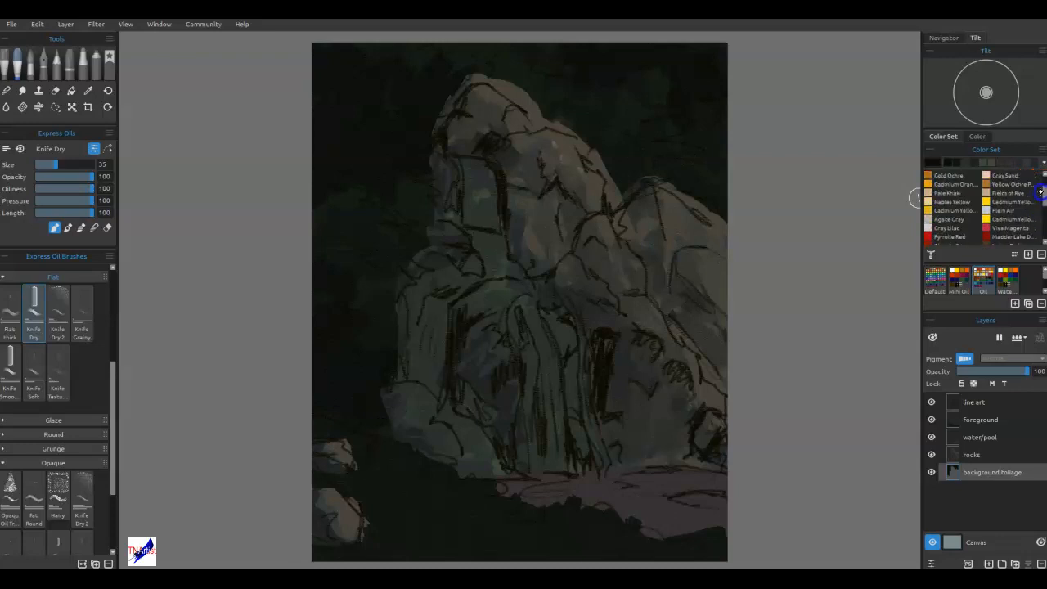
click(936, 162)
drag(648, 245, 651, 253)
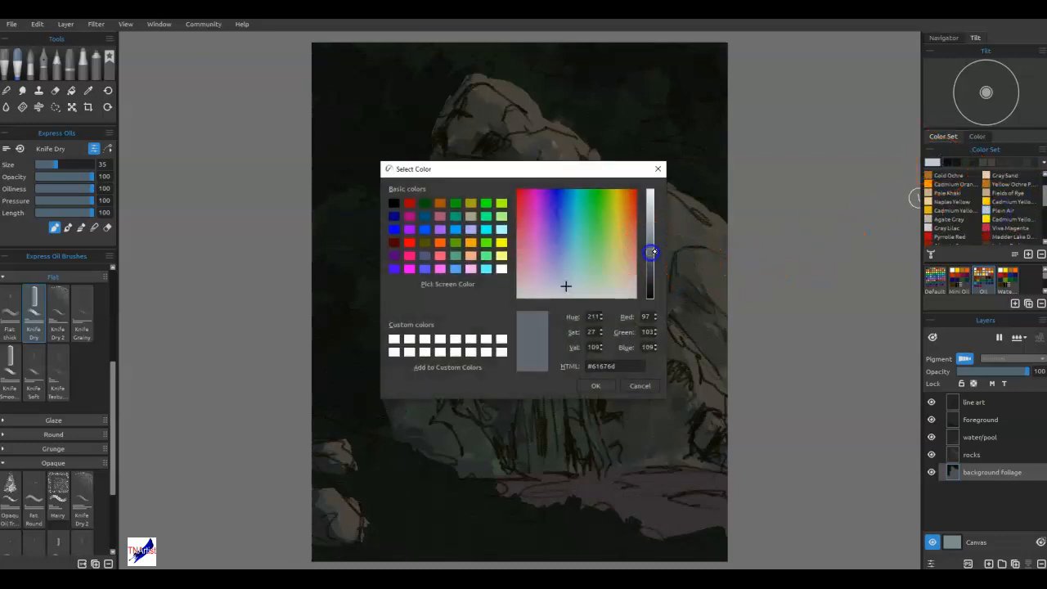
click(568, 289)
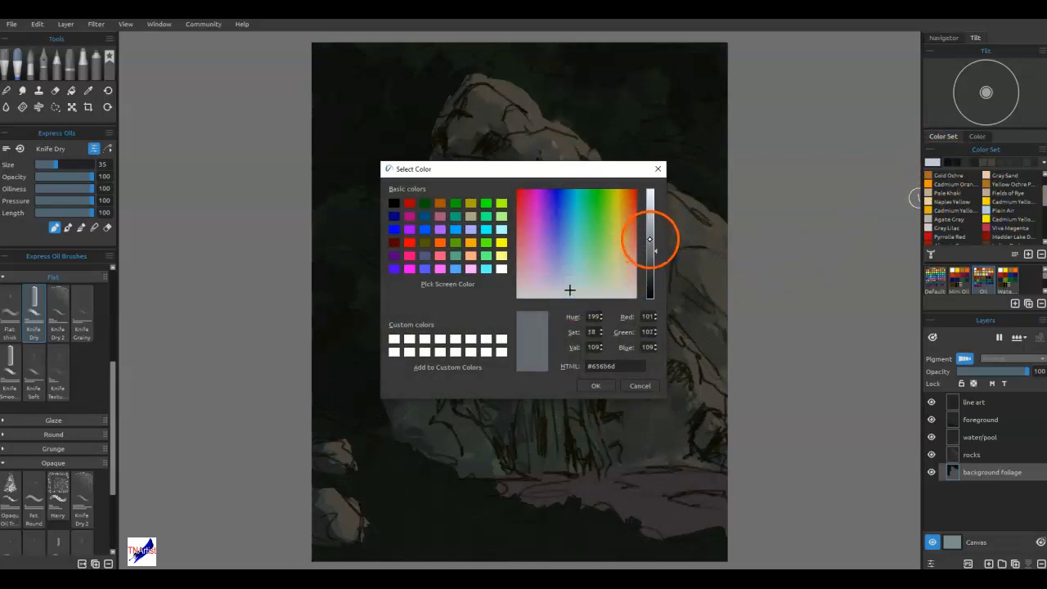
click(595, 385)
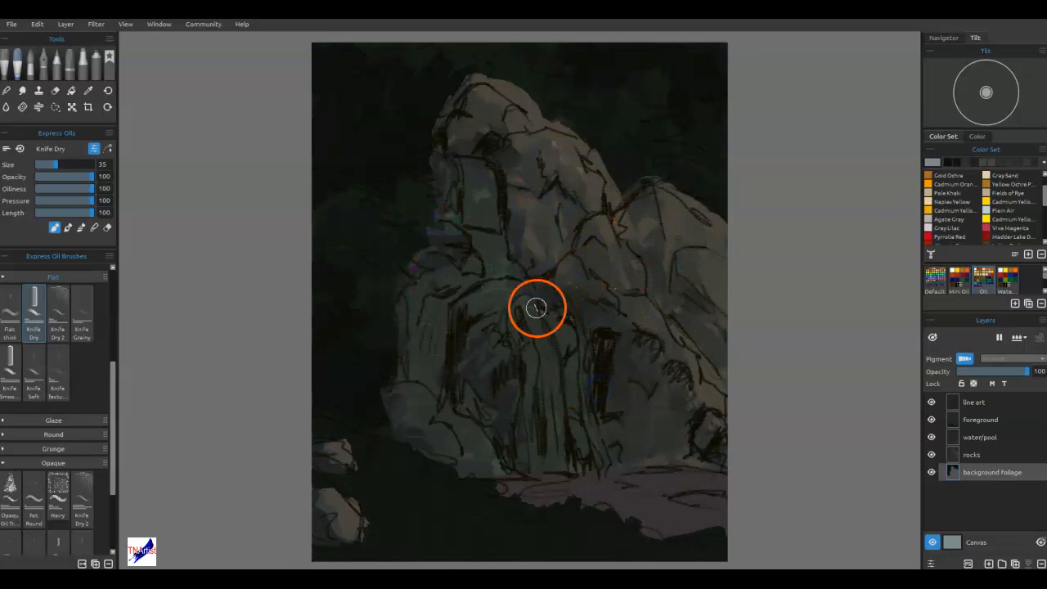
Switch to the ChinaCall 2 watercolor brush, test a stroke on the upper fall and undo it.
click(29, 59)
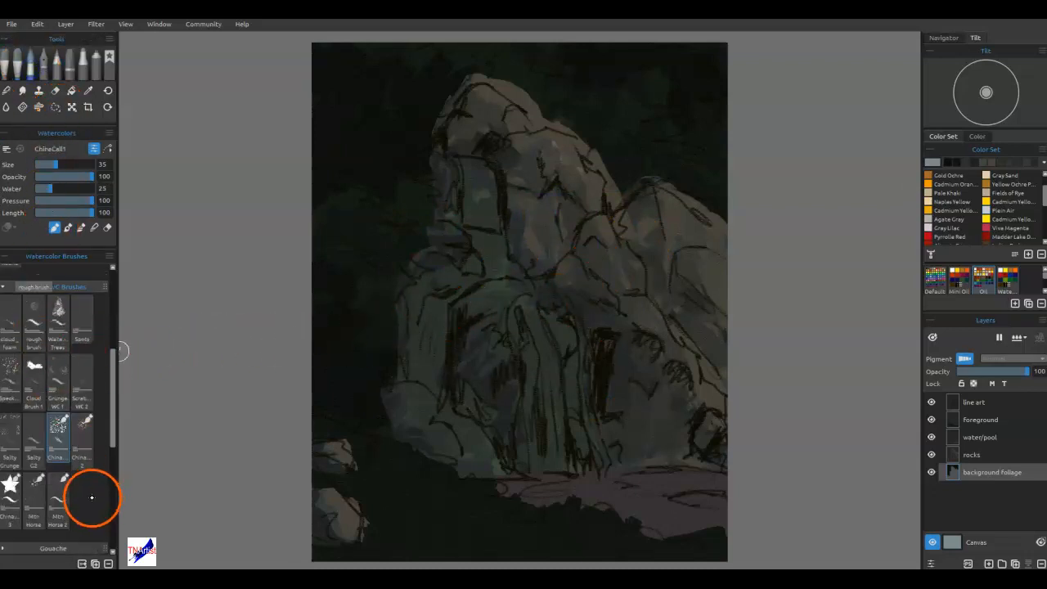
click(85, 456)
drag(477, 171, 488, 193)
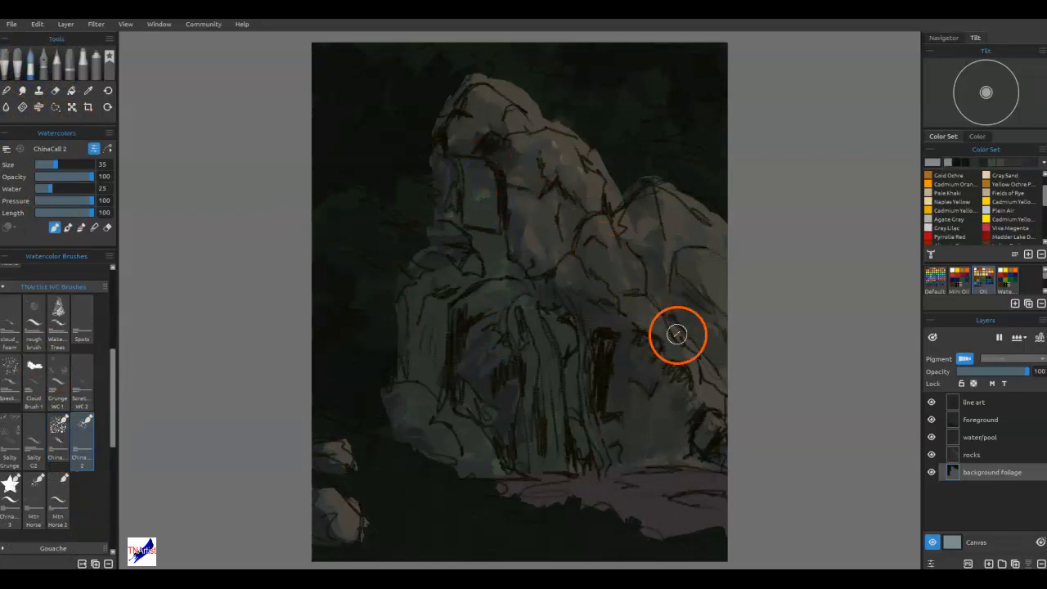
key(ctrl+z)
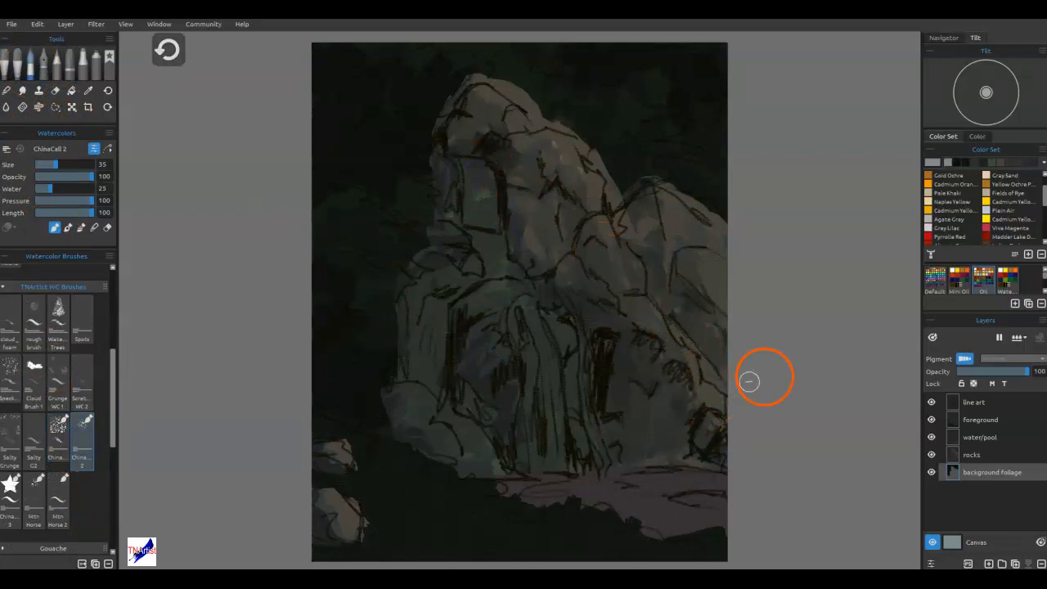
Add a new layer above the foreground layer and paint the pale upper waterfall down to the ledge.
click(975, 424)
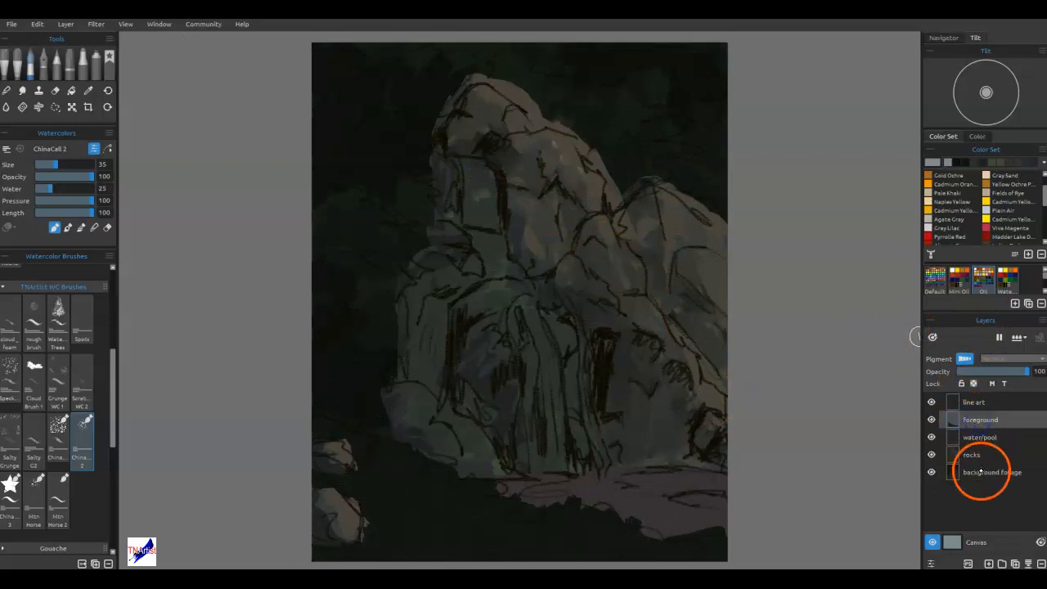
click(988, 562)
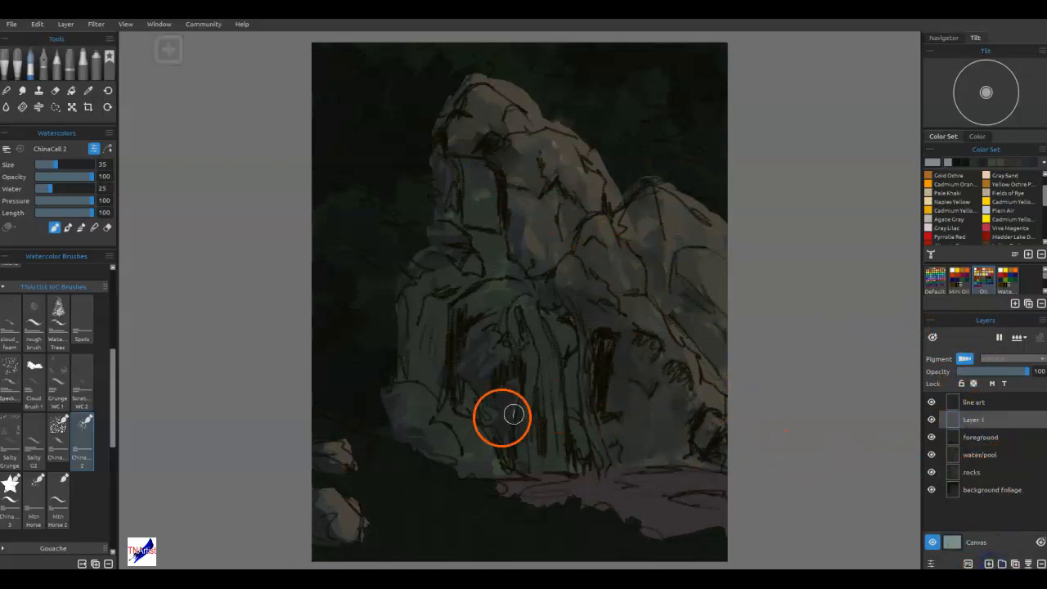
click(478, 169)
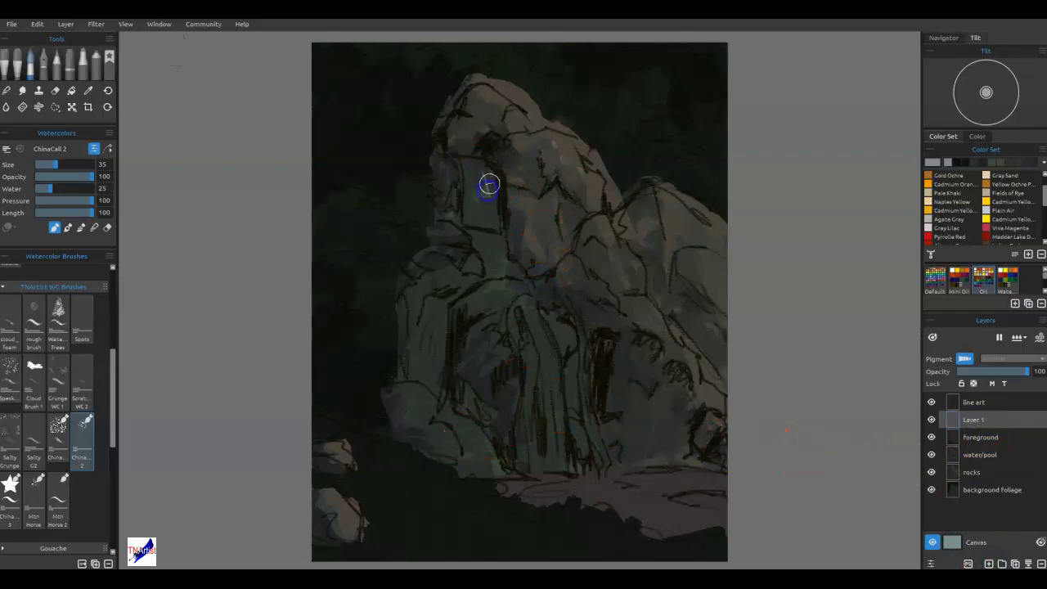
drag(492, 182, 496, 222)
mouse_move(481, 171)
mouse_down()
mouse_move(489, 220)
mouse_move(472, 216)
mouse_up()
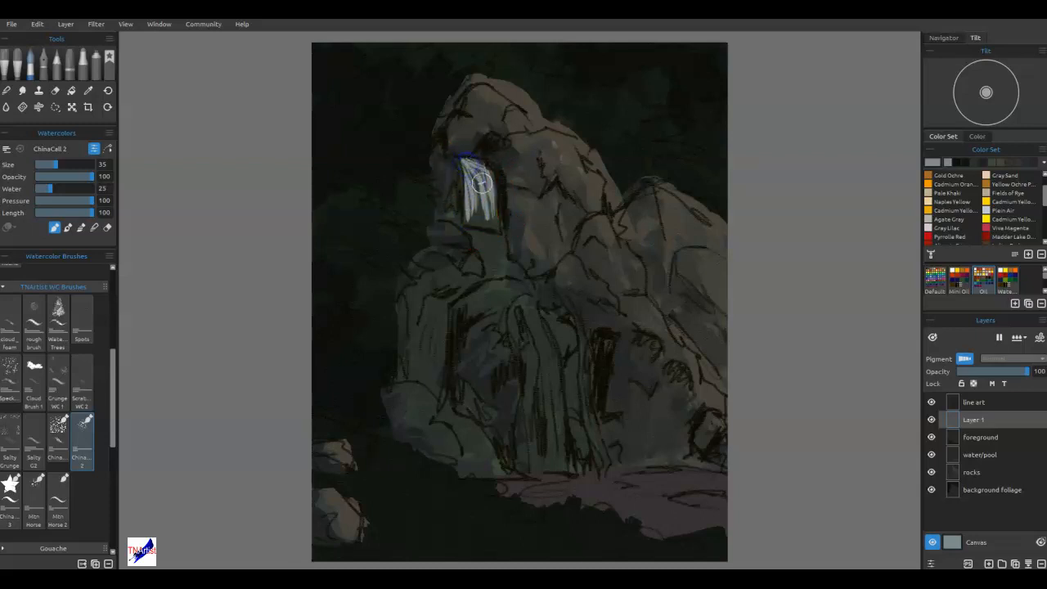
mouse_move(475, 201)
mouse_down()
mouse_move(492, 224)
mouse_move(479, 222)
mouse_move(472, 185)
mouse_move(479, 221)
mouse_move(516, 190)
mouse_move(491, 271)
mouse_move(499, 257)
mouse_move(471, 231)
mouse_up()
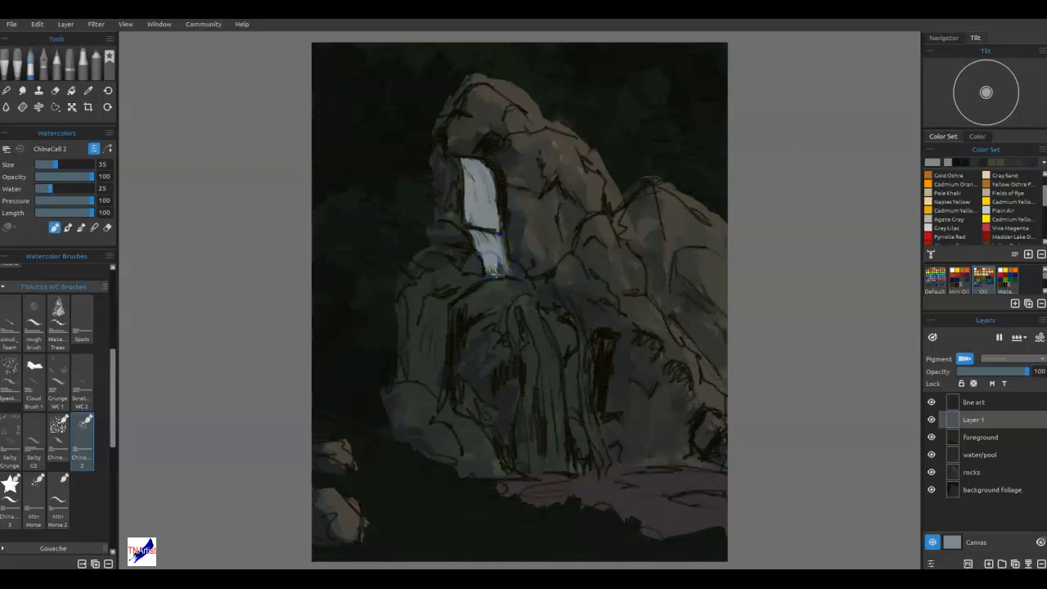
Extend the water onto the middle ledge and paint two pale central streams falling to the pool.
mouse_move(489, 274)
mouse_down()
mouse_move(509, 266)
mouse_move(561, 285)
mouse_move(596, 333)
mouse_move(532, 297)
mouse_move(537, 289)
mouse_move(516, 311)
mouse_move(533, 355)
mouse_up()
mouse_move(584, 387)
mouse_down()
mouse_move(516, 338)
mouse_move(529, 387)
mouse_move(519, 340)
mouse_move(521, 398)
mouse_move(528, 352)
mouse_move(528, 472)
mouse_up()
mouse_move(543, 327)
mouse_down()
mouse_move(548, 335)
mouse_move(531, 309)
mouse_move(547, 357)
mouse_up()
mouse_move(550, 395)
mouse_down()
mouse_move(543, 343)
mouse_move(561, 439)
mouse_up()
drag(545, 357, 559, 462)
mouse_move(554, 402)
mouse_down()
mouse_move(561, 444)
mouse_move(552, 461)
mouse_move(544, 356)
mouse_up()
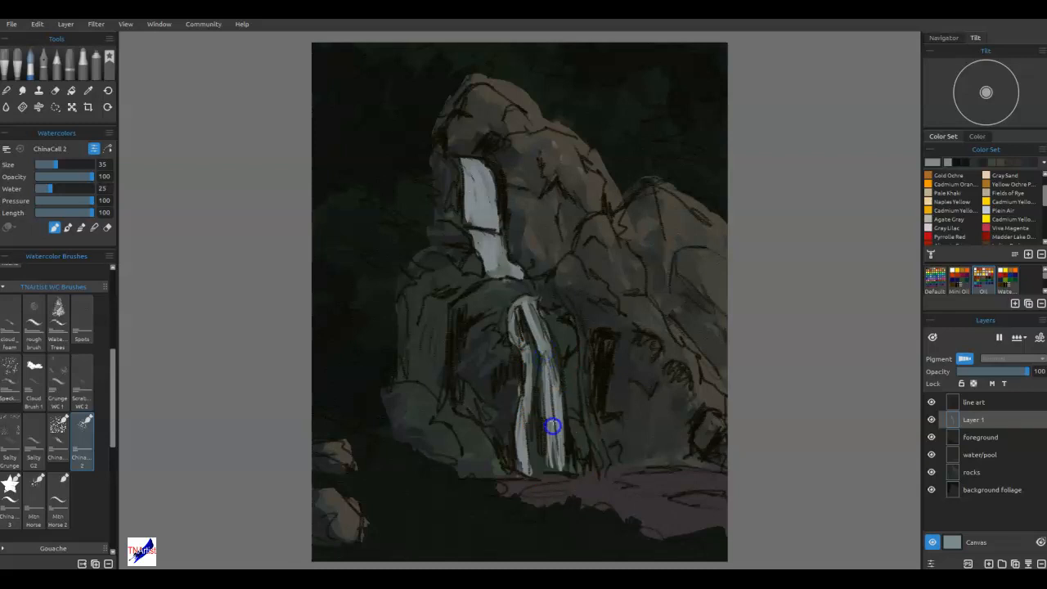
Paint a thin stream right of the central falls and a wider fall down the left side from the ledge.
mouse_move(554, 434)
mouse_down()
mouse_move(585, 354)
mouse_move(594, 348)
mouse_move(593, 410)
mouse_move(621, 355)
mouse_move(614, 341)
mouse_move(589, 379)
mouse_move(585, 313)
mouse_move(594, 350)
mouse_move(597, 333)
mouse_move(548, 282)
mouse_up()
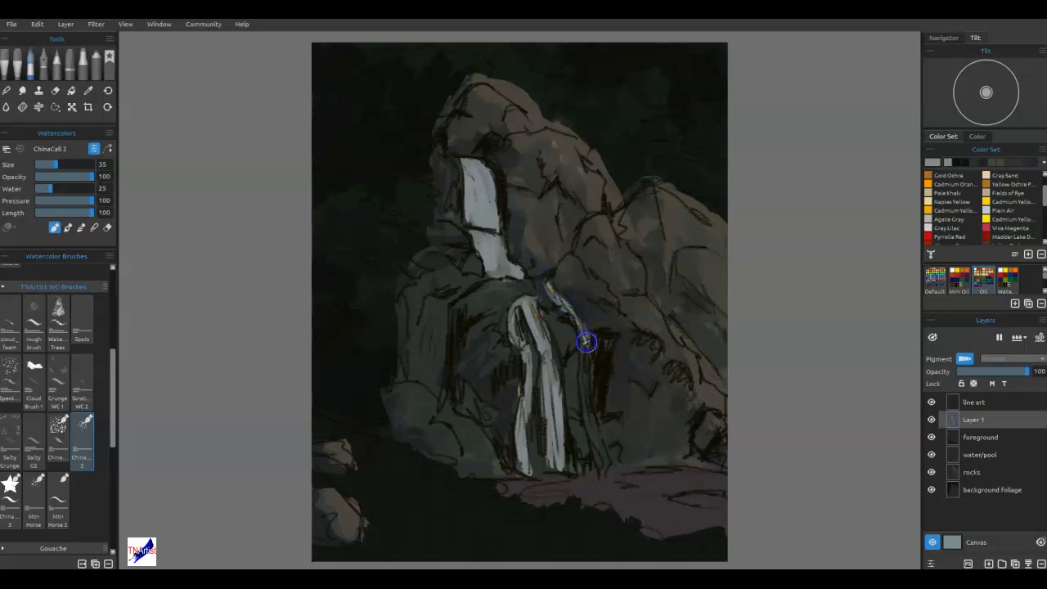
mouse_move(589, 401)
mouse_down()
mouse_move(587, 363)
mouse_move(609, 457)
mouse_move(596, 429)
mouse_move(602, 474)
mouse_move(590, 422)
mouse_up()
mouse_move(566, 288)
mouse_down()
mouse_move(561, 275)
mouse_move(433, 264)
mouse_move(417, 350)
mouse_move(457, 296)
mouse_move(428, 320)
mouse_move(437, 341)
mouse_up()
mouse_move(452, 300)
mouse_down()
mouse_move(440, 352)
mouse_move(443, 307)
mouse_move(473, 280)
mouse_move(422, 325)
mouse_move(433, 358)
mouse_move(456, 283)
mouse_move(423, 297)
mouse_move(444, 353)
mouse_move(441, 386)
mouse_move(437, 326)
mouse_move(431, 379)
mouse_move(437, 323)
mouse_up()
drag(520, 266, 521, 275)
mouse_move(614, 476)
mouse_down()
mouse_move(623, 435)
mouse_move(623, 467)
mouse_move(527, 482)
mouse_move(524, 452)
mouse_up()
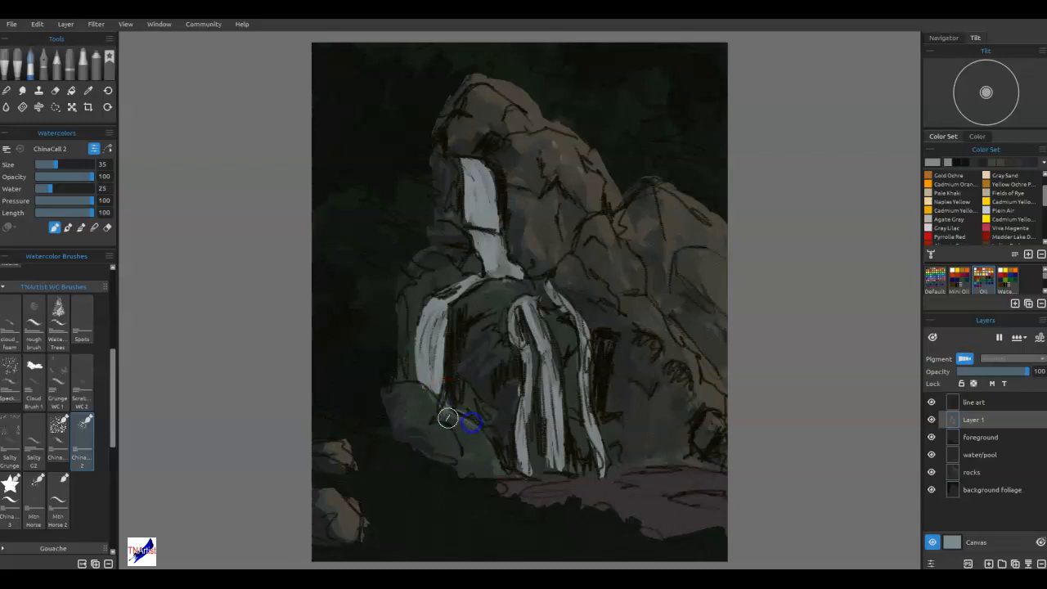
Paint the lower-left cascade and spread pale foam across the pool at the falls' base and along its far edge.
mouse_move(471, 441)
mouse_down()
mouse_move(454, 414)
mouse_move(471, 470)
mouse_move(470, 430)
mouse_move(494, 469)
mouse_move(488, 442)
mouse_move(462, 434)
mouse_move(486, 470)
mouse_move(499, 467)
mouse_move(483, 431)
mouse_move(448, 421)
mouse_up()
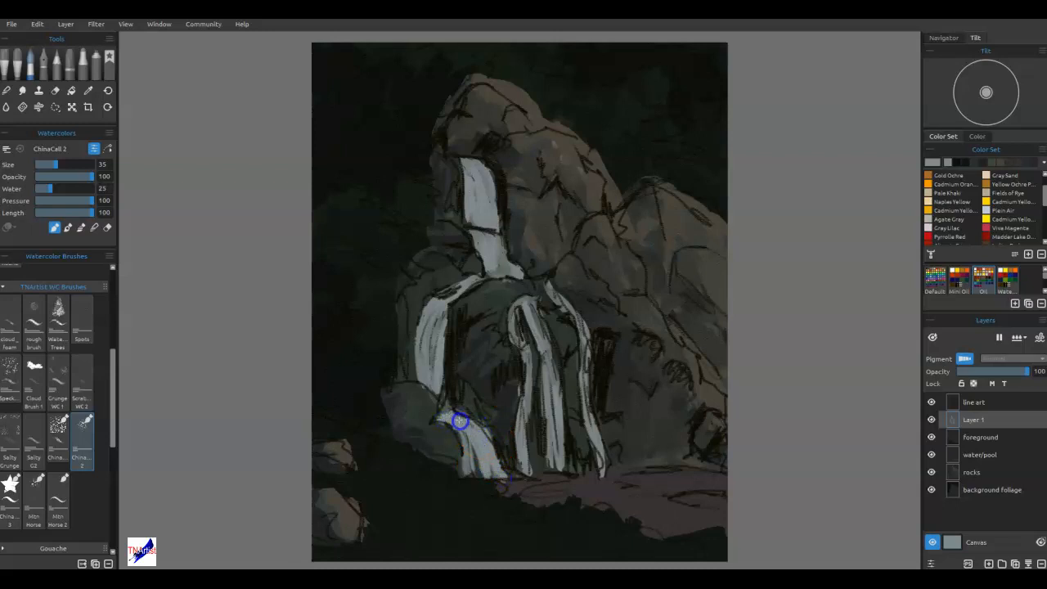
key(f)
mouse_move(567, 495)
mouse_down()
mouse_move(495, 480)
mouse_move(545, 476)
mouse_move(531, 454)
mouse_up()
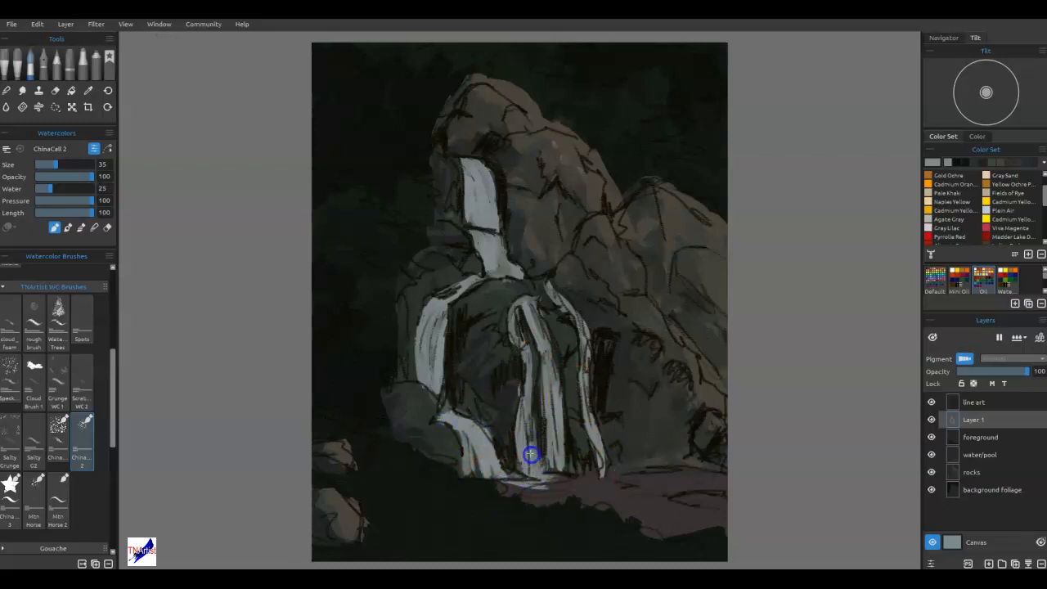
mouse_move(575, 481)
mouse_down()
mouse_move(635, 482)
mouse_move(508, 493)
mouse_move(614, 484)
mouse_move(605, 476)
mouse_move(624, 485)
mouse_move(565, 487)
mouse_move(590, 498)
mouse_move(568, 500)
mouse_move(585, 505)
mouse_move(559, 490)
mouse_up()
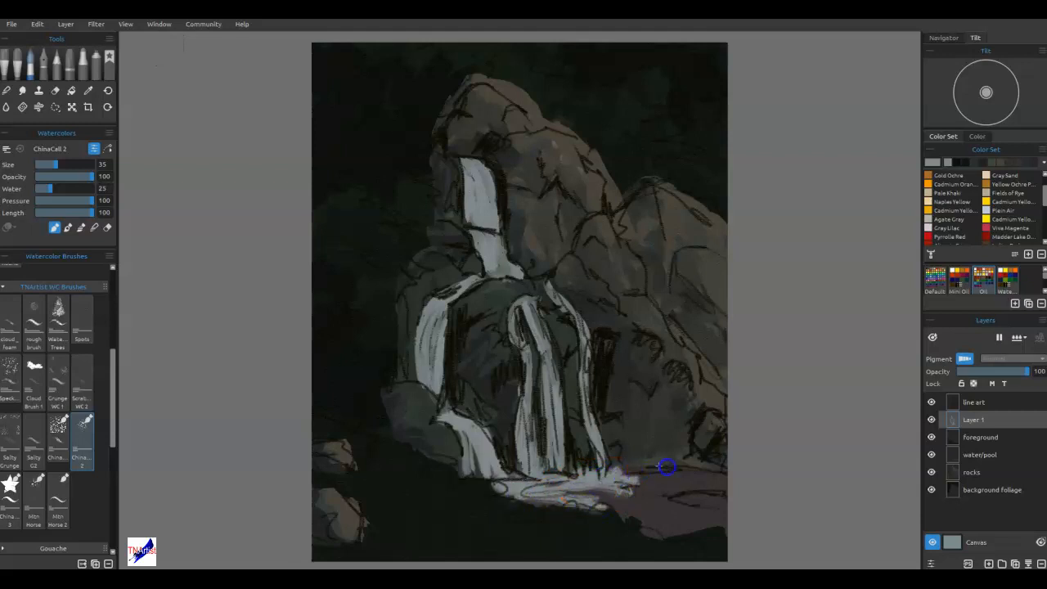
mouse_move(736, 469)
mouse_down()
mouse_move(603, 480)
mouse_move(678, 474)
mouse_up()
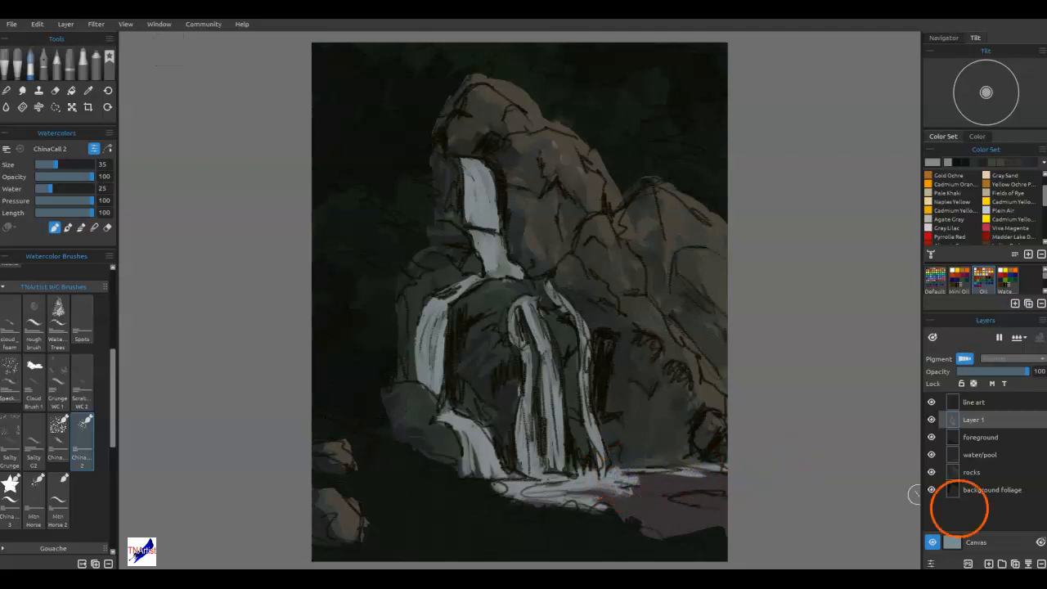
Hide the line art layer and connect the upper fall to the right stream with pale strokes along the ledge.
click(930, 401)
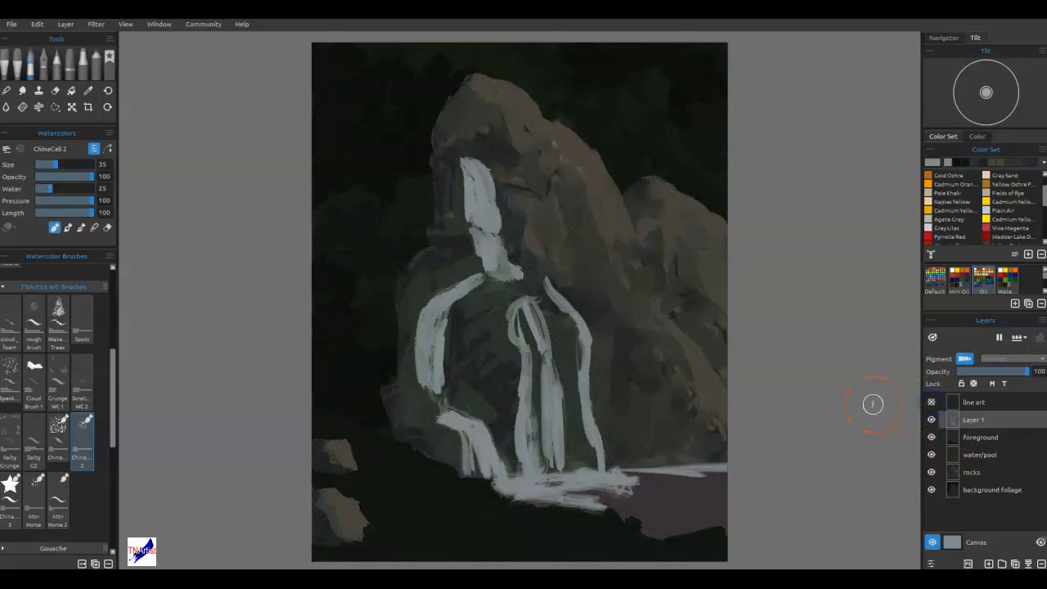
drag(528, 285, 544, 285)
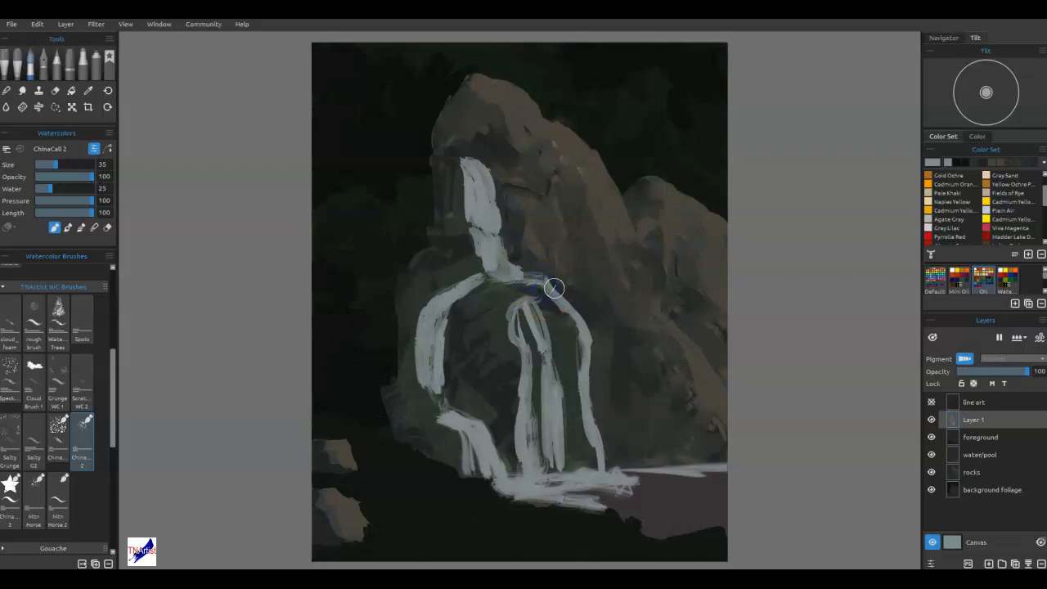
mouse_move(546, 295)
mouse_down()
mouse_move(655, 305)
mouse_move(741, 328)
mouse_up()
mouse_move(499, 237)
mouse_down()
mouse_move(463, 278)
mouse_move(560, 313)
mouse_up()
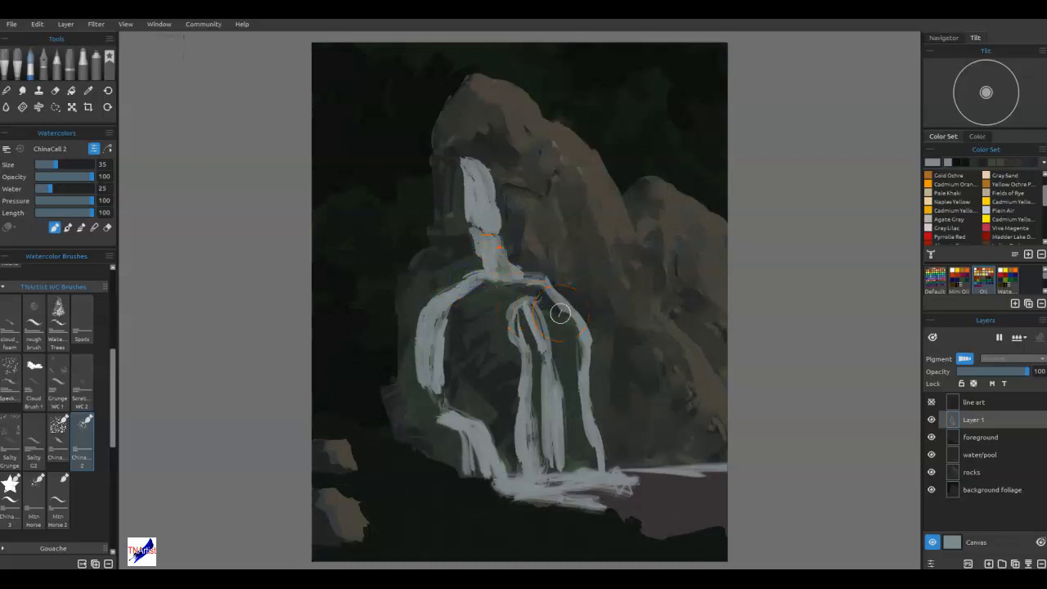
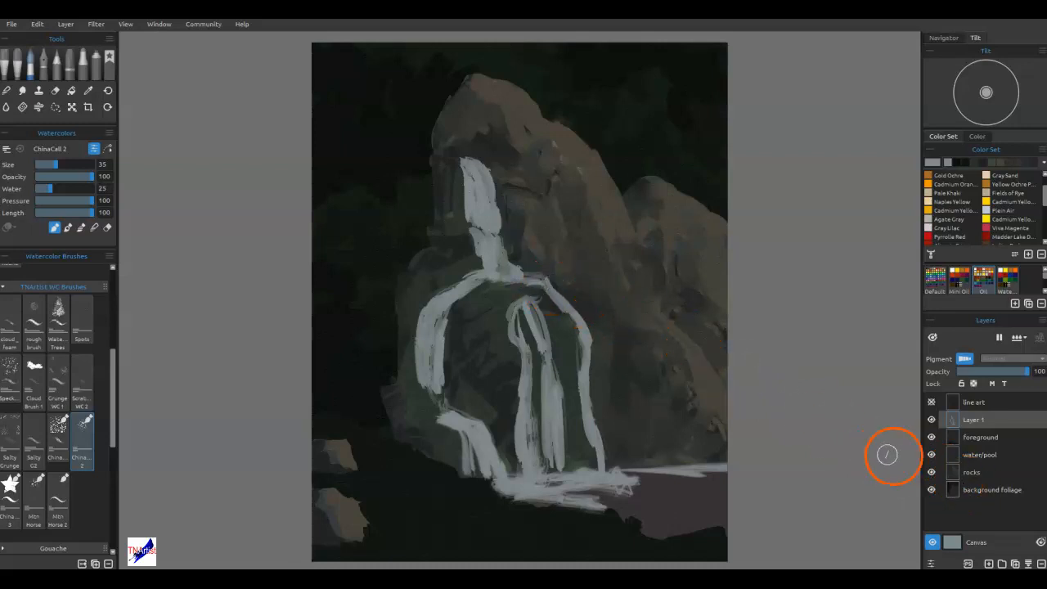
Make the background foliage layer active, sample its dark tone and choose the Bush Brush from the favorite brushes.
click(972, 488)
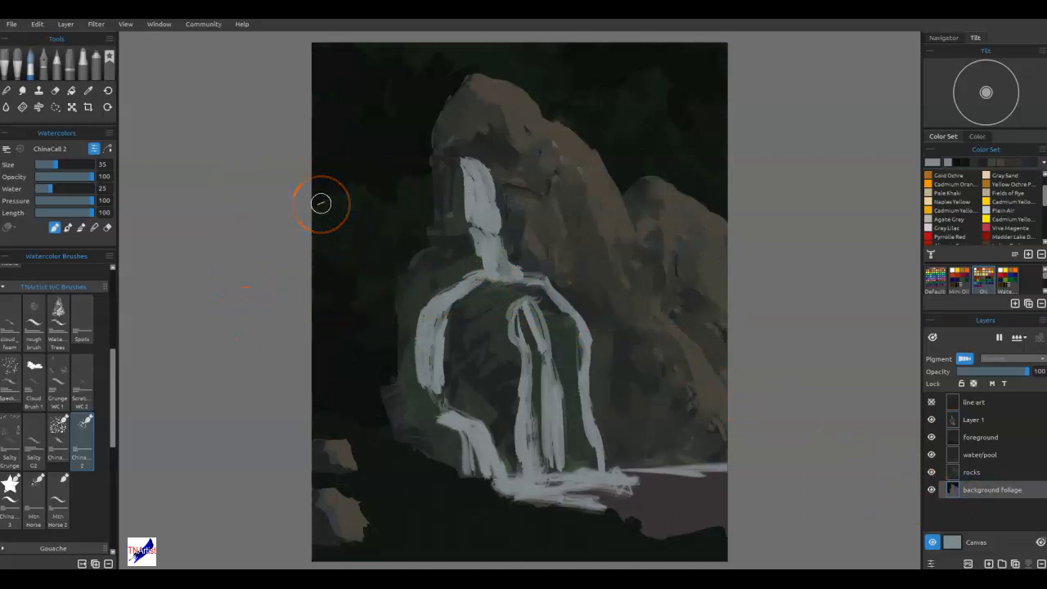
alt+click(335, 153)
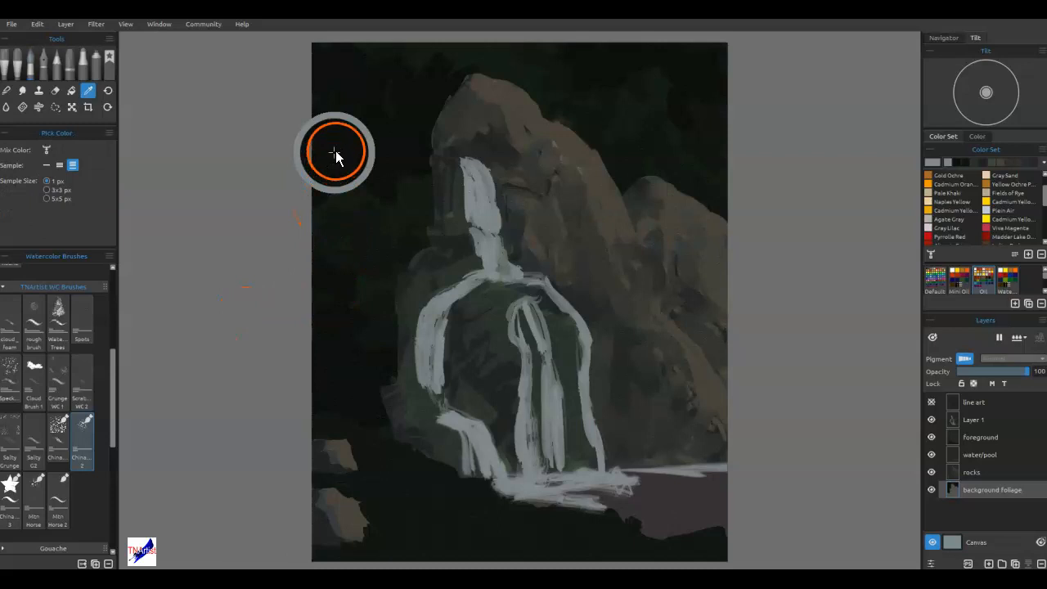
click(103, 77)
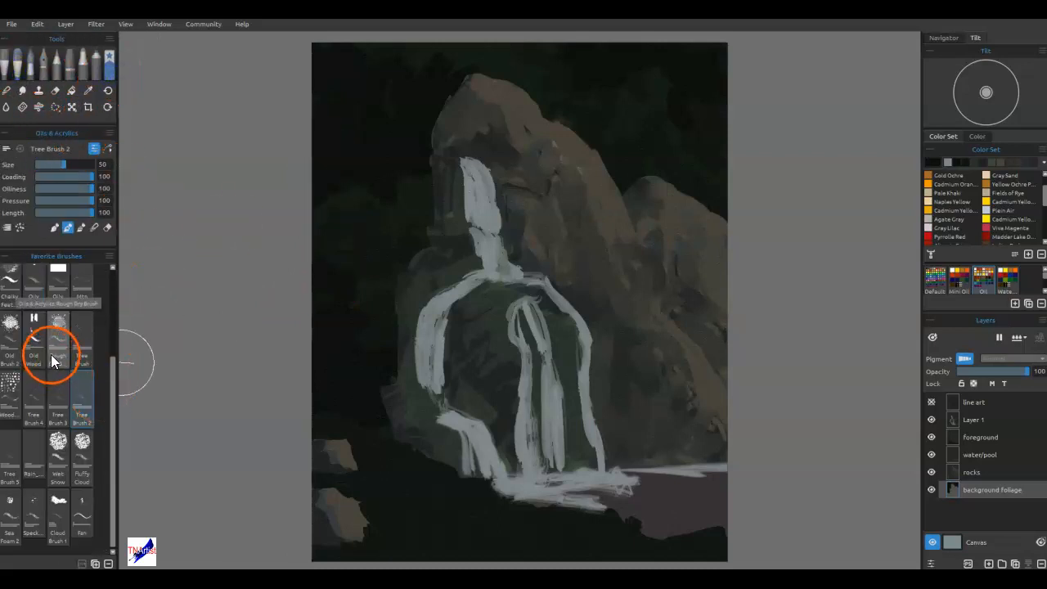
scroll(50, 360, up, 3)
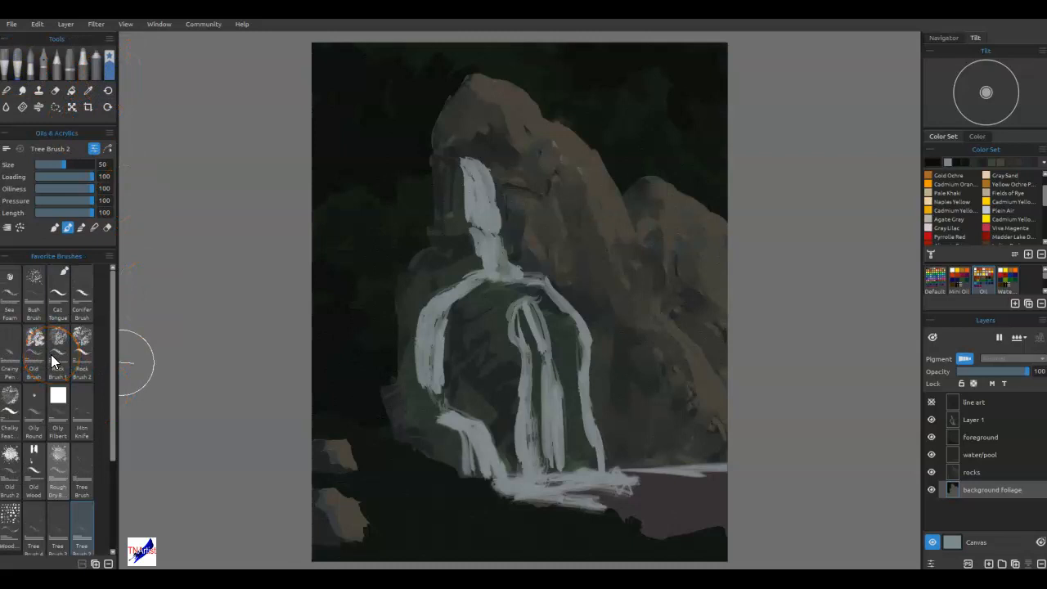
click(35, 292)
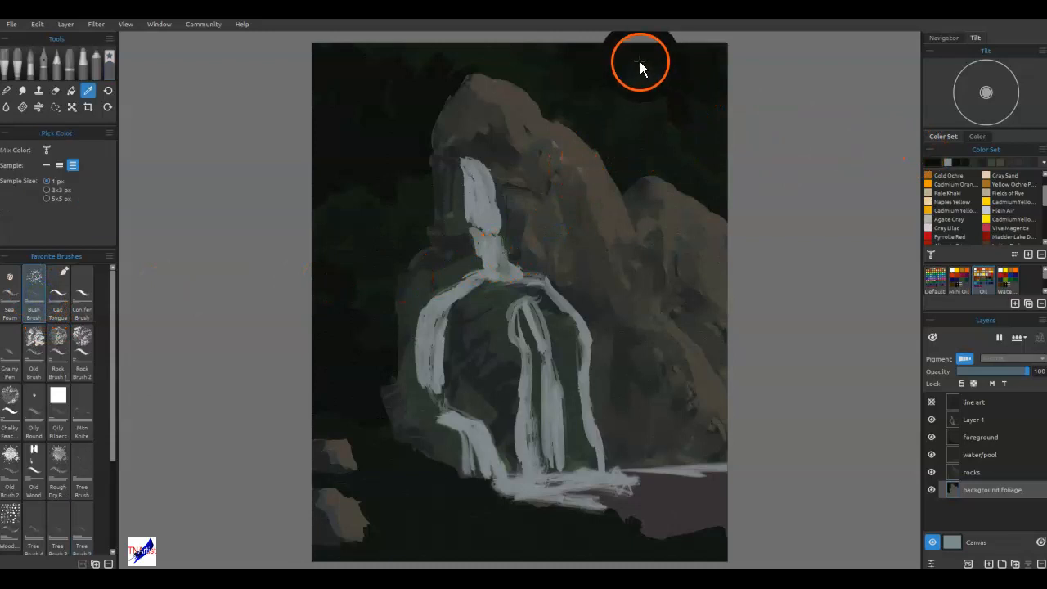
Set the paint color to the muted green #304131 and the Bush Brush size to 30.
click(930, 164)
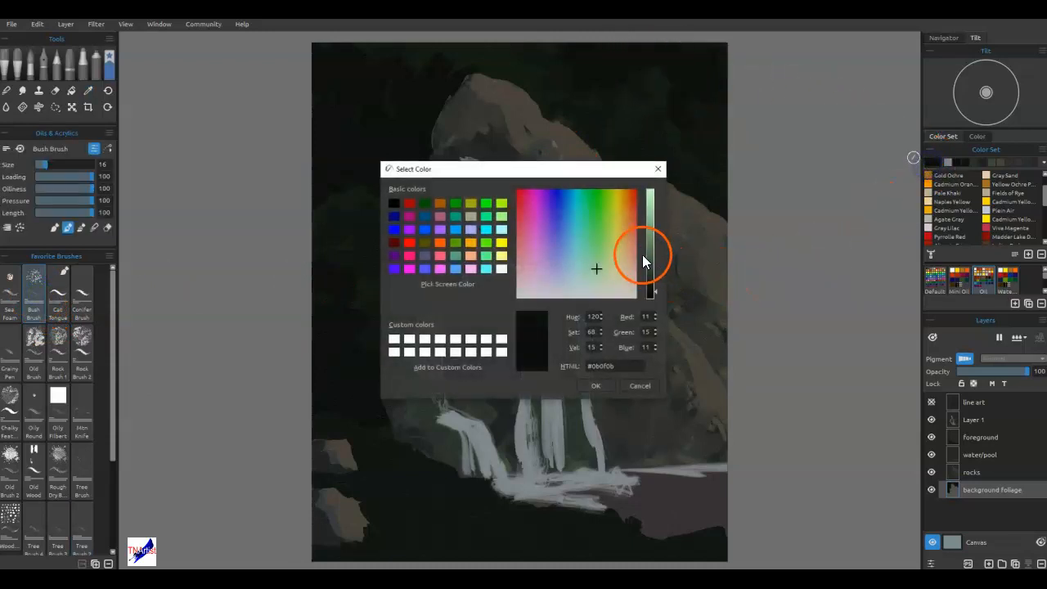
click(591, 274)
click(595, 270)
click(654, 270)
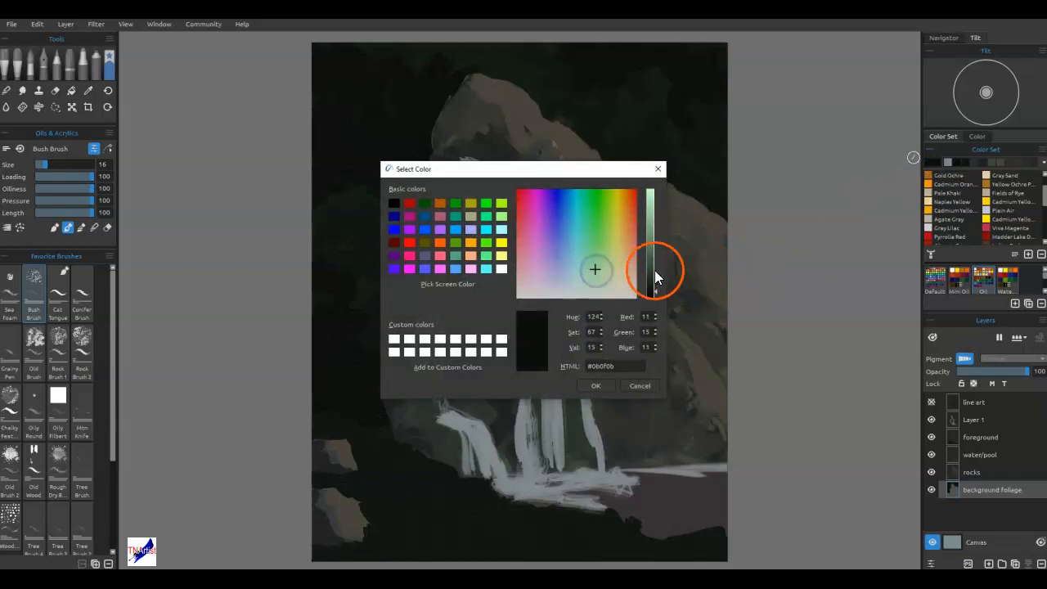
click(606, 386)
key(bracketright)
key(bracketright)
key(bracketright)
key(bracketright)
key(bracketright)
key(bracketleft)
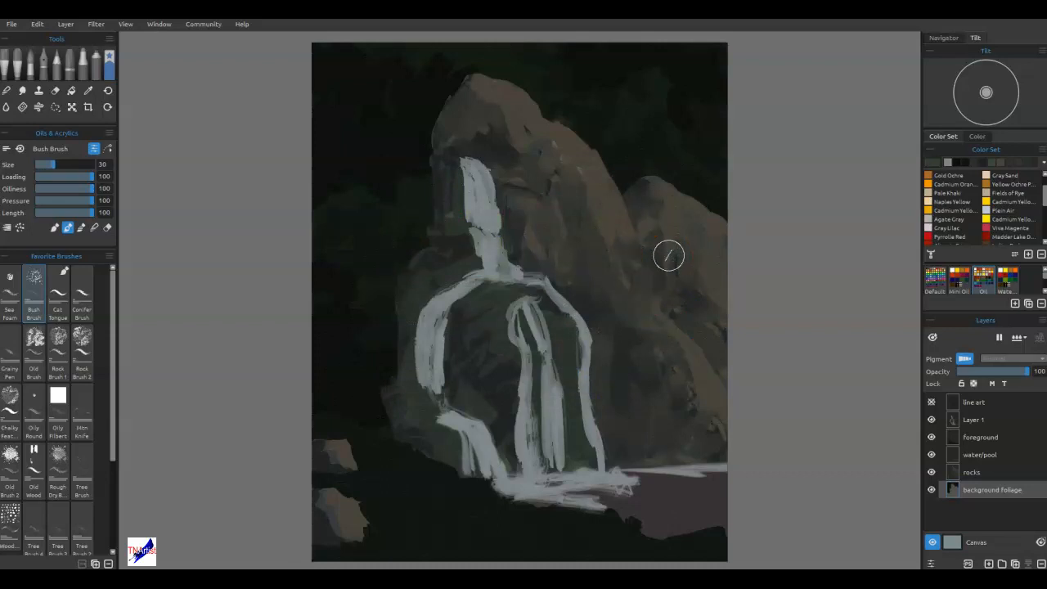
Stipple muted green foliage above the right-hand rock and to the left of the main rock's peak.
click(637, 117)
mouse_move(634, 129)
mouse_down()
mouse_move(647, 118)
mouse_move(646, 159)
mouse_move(624, 171)
mouse_up()
mouse_move(396, 94)
mouse_down()
mouse_move(447, 83)
mouse_move(414, 108)
mouse_move(422, 136)
mouse_move(377, 133)
mouse_move(386, 107)
mouse_move(358, 105)
mouse_up()
click(383, 96)
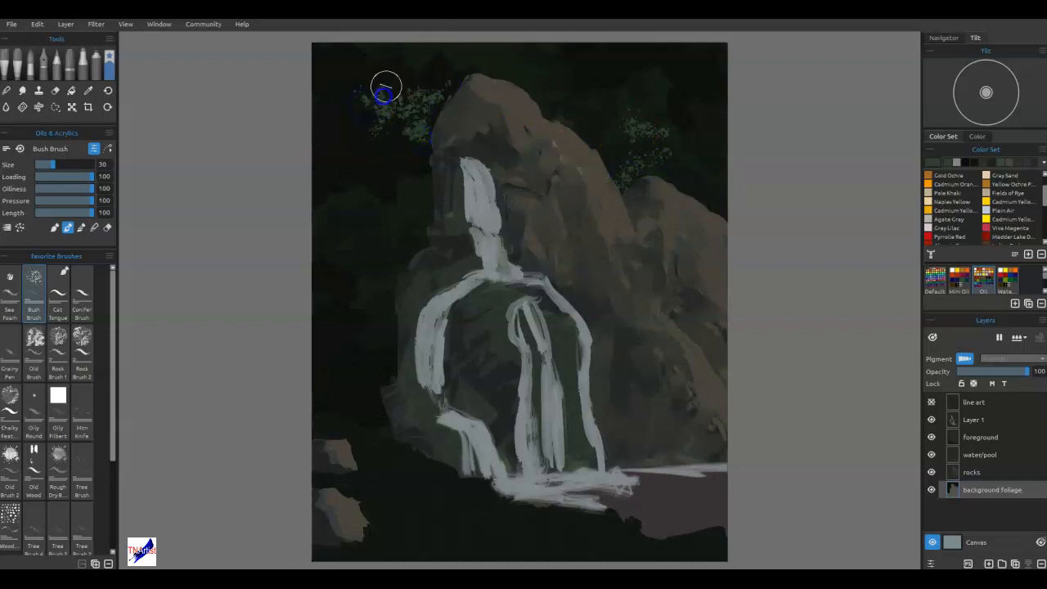
Stipple foliage into the canvas's upper-left corner, then sample a dark tone and dab it between the leaf clusters.
mouse_move(357, 66)
mouse_down()
mouse_move(329, 50)
mouse_move(311, 65)
mouse_move(325, 80)
mouse_move(374, 49)
mouse_move(374, 67)
mouse_move(435, 51)
mouse_move(460, 58)
mouse_move(375, 71)
mouse_move(400, 59)
mouse_move(402, 75)
mouse_move(415, 70)
mouse_move(375, 80)
mouse_move(327, 77)
mouse_up()
click(347, 68)
alt+click(449, 54)
mouse_move(354, 82)
mouse_down()
mouse_move(324, 81)
mouse_move(396, 104)
mouse_up()
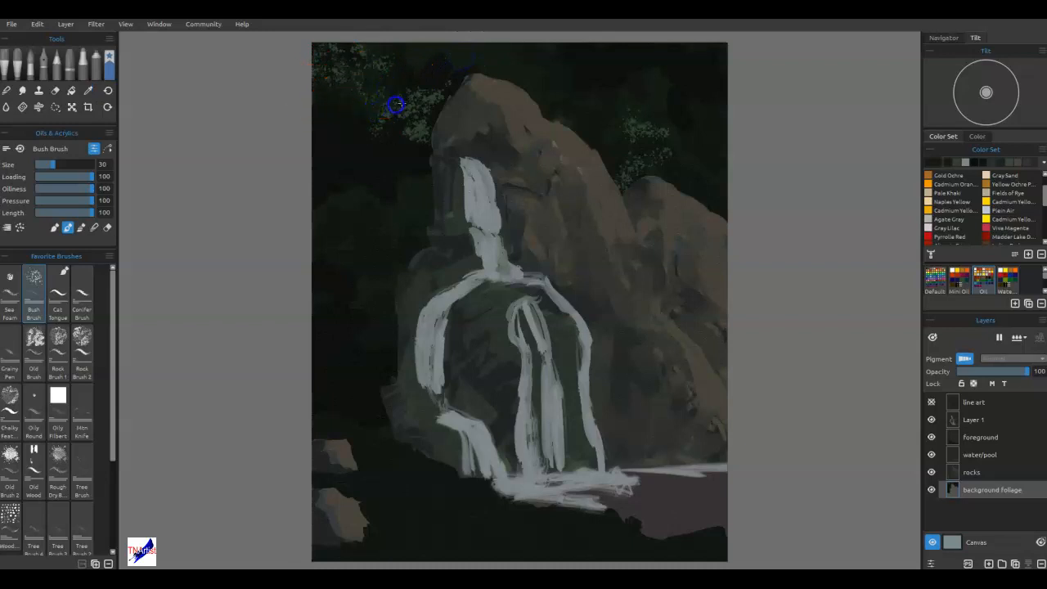
Tone down the upper-left foliage with dark dabs down to the edge of the main rock's peak.
mouse_move(352, 75)
mouse_down()
mouse_move(327, 131)
mouse_move(365, 142)
mouse_up()
click(378, 166)
drag(425, 112, 440, 98)
alt+click(442, 68)
drag(395, 63, 451, 69)
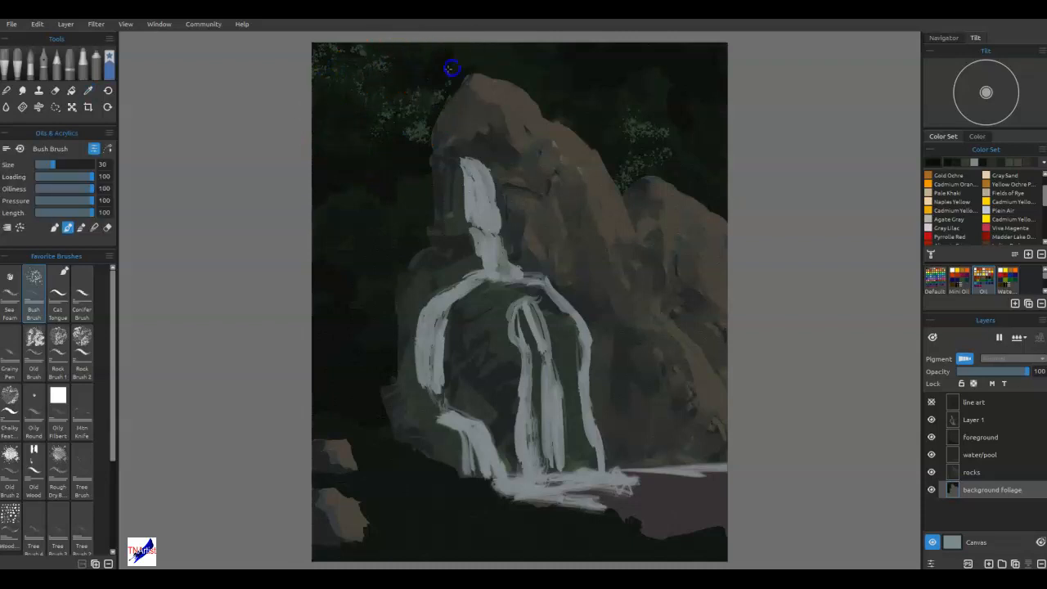
Dab subtle dark green texture across the upper-right foliage and down the dark area left of the rocks.
drag(690, 45, 673, 120)
drag(691, 57, 678, 121)
drag(709, 69, 708, 52)
mouse_move(615, 76)
mouse_down()
mouse_move(561, 76)
mouse_move(563, 39)
mouse_move(696, 107)
mouse_up()
drag(390, 203, 405, 198)
drag(357, 293, 305, 258)
mouse_move(357, 374)
mouse_down()
mouse_move(370, 346)
mouse_move(388, 354)
mouse_move(369, 334)
mouse_move(343, 349)
mouse_up()
mouse_move(379, 245)
mouse_down()
mouse_move(334, 205)
mouse_move(412, 209)
mouse_move(375, 227)
mouse_move(376, 245)
mouse_up()
alt+click(339, 206)
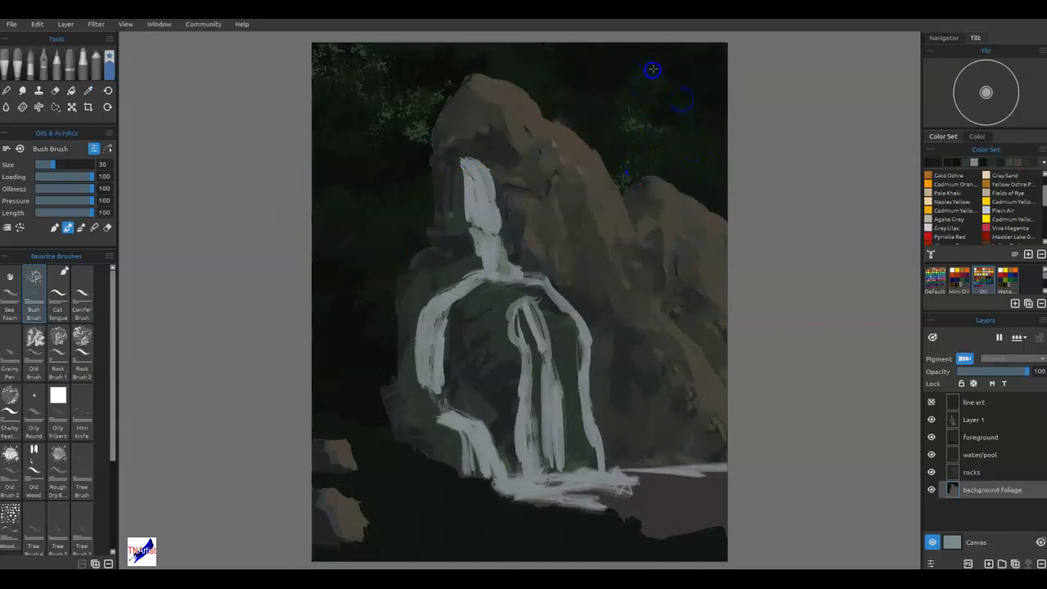
Subdue the light leaf clusters on both sides of the peak with sampled dark green dabs.
drag(531, 69, 507, 44)
mouse_move(417, 141)
mouse_down()
mouse_move(389, 131)
mouse_move(438, 96)
mouse_move(361, 130)
mouse_move(404, 70)
mouse_move(328, 70)
mouse_move(404, 127)
mouse_up()
drag(690, 120, 757, 194)
drag(634, 145, 634, 115)
mouse_move(615, 181)
mouse_down()
mouse_move(696, 172)
mouse_move(748, 194)
mouse_up()
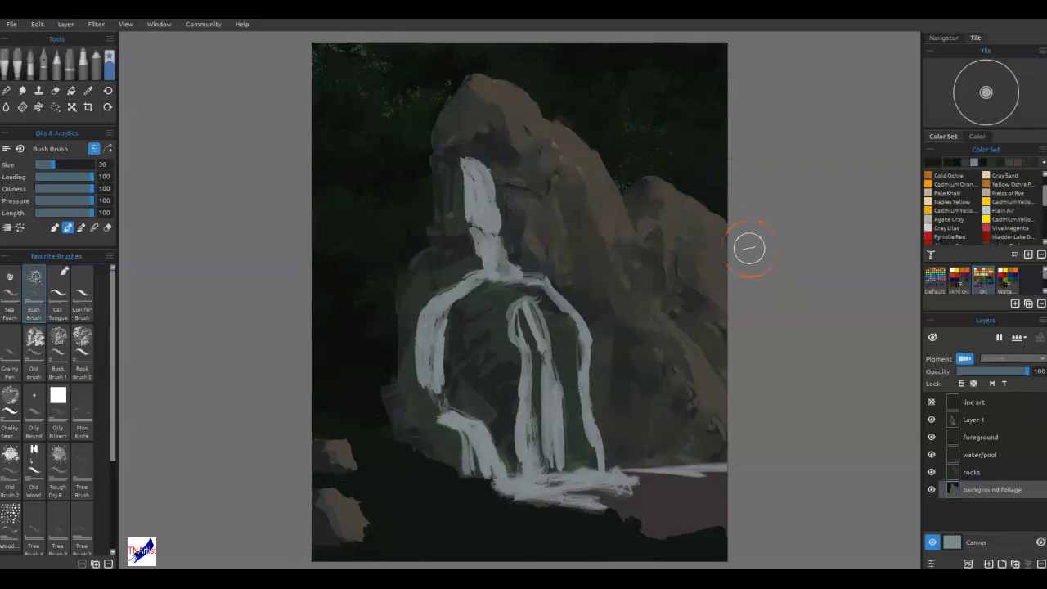
Set the paint color to the brighter green #345d2d.
double_click(930, 165)
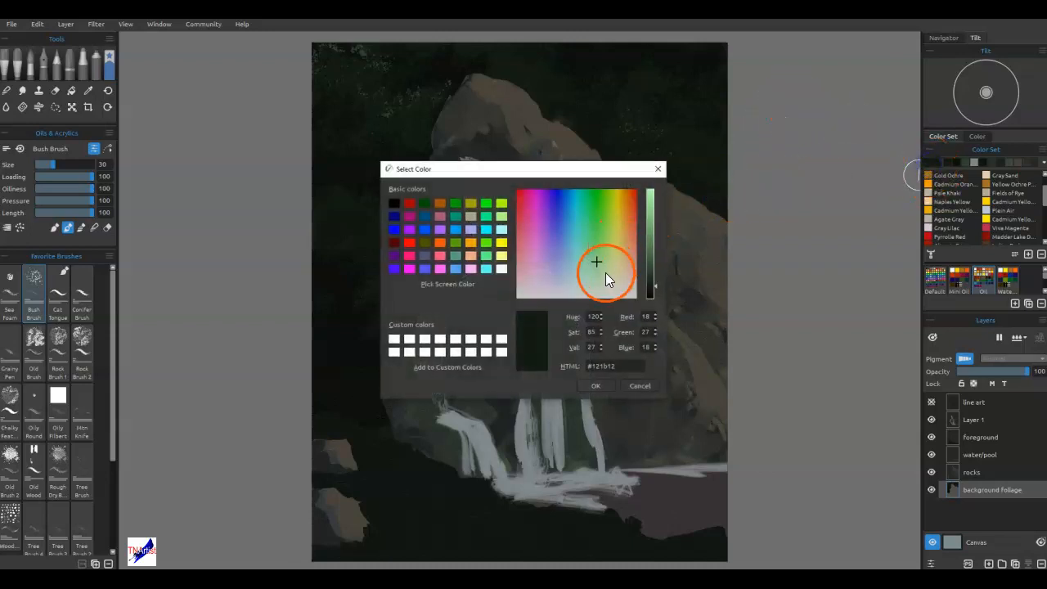
click(598, 251)
click(599, 243)
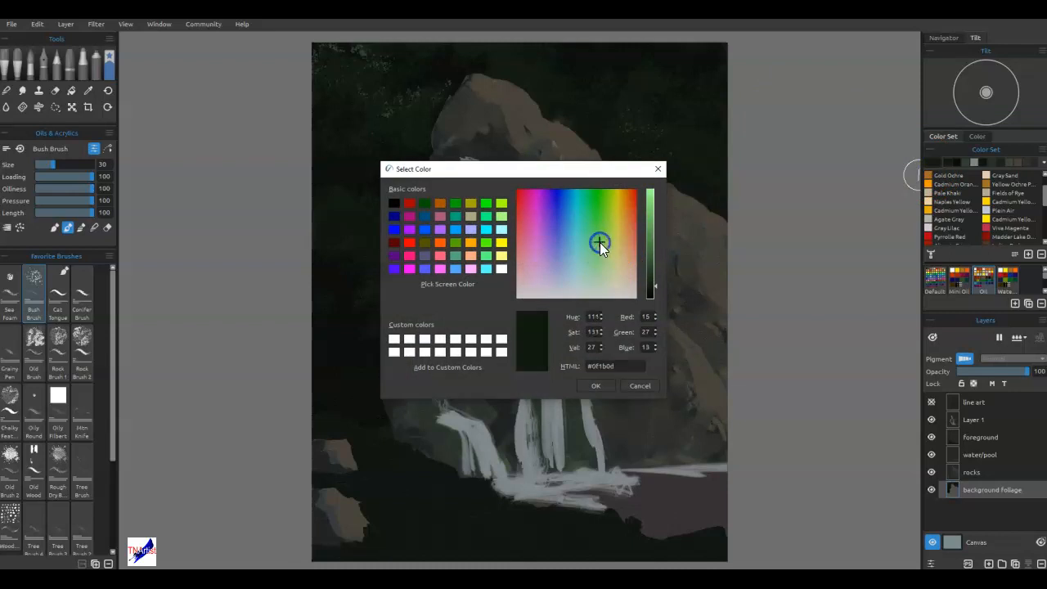
click(652, 259)
click(609, 387)
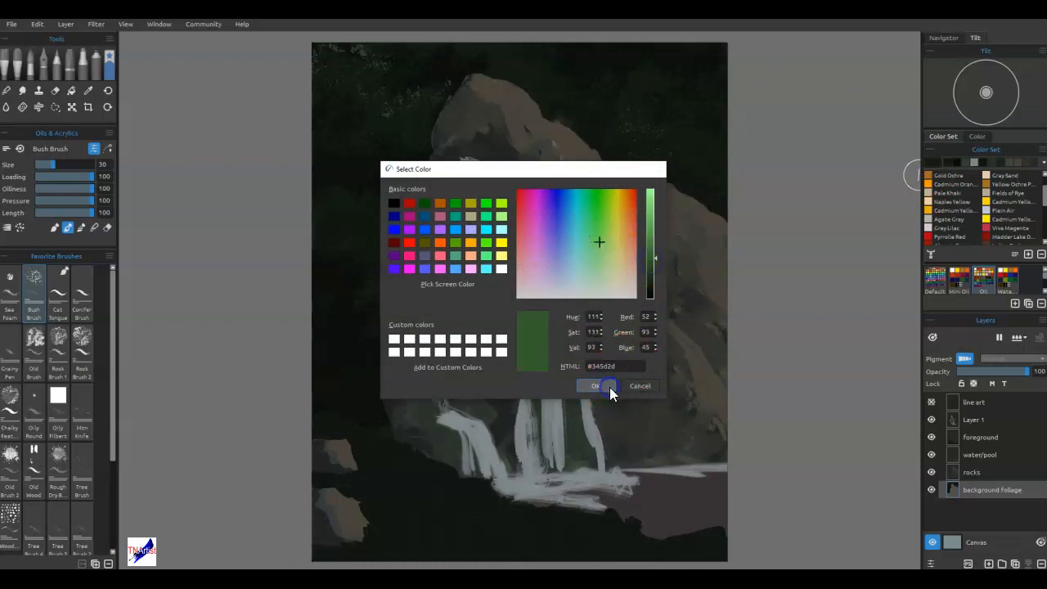
Stipple a bright green leaf cluster in the dark foliage above the right-hand rock.
click(655, 111)
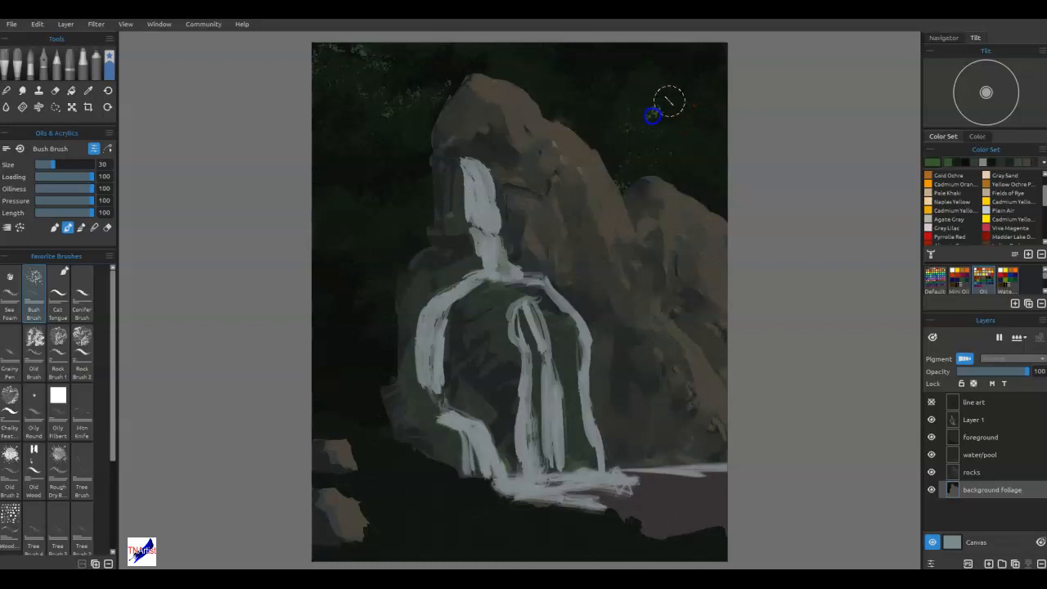
click(705, 48)
click(650, 108)
mouse_move(650, 108)
mouse_down()
mouse_move(653, 124)
mouse_move(661, 107)
mouse_move(647, 98)
mouse_up()
click(620, 132)
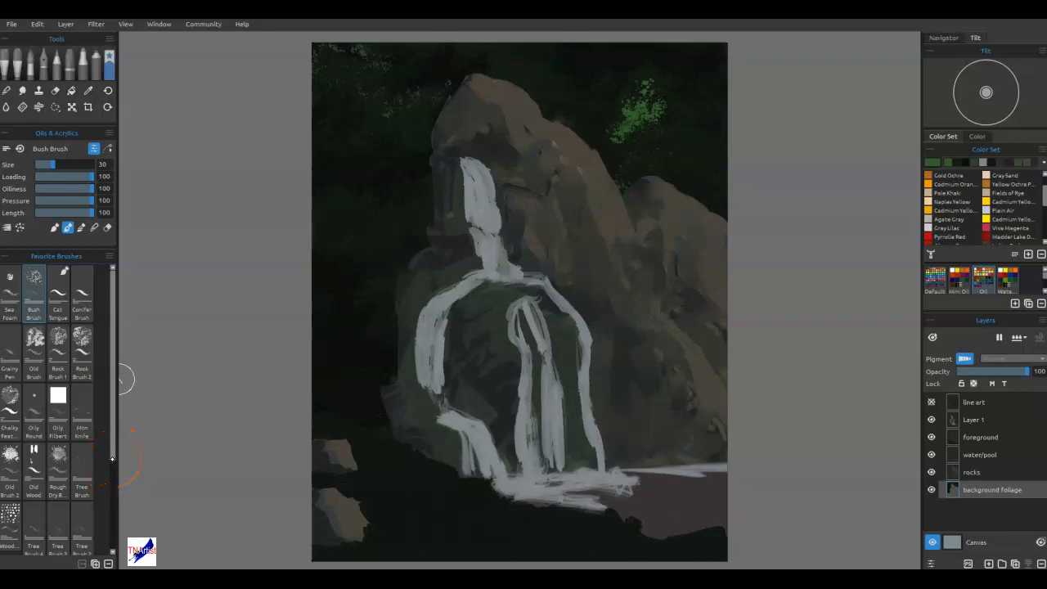
Choose Leaf Brush 3 from the Express Oils TNArtist brushes and add leaves to the bright green cluster.
click(17, 65)
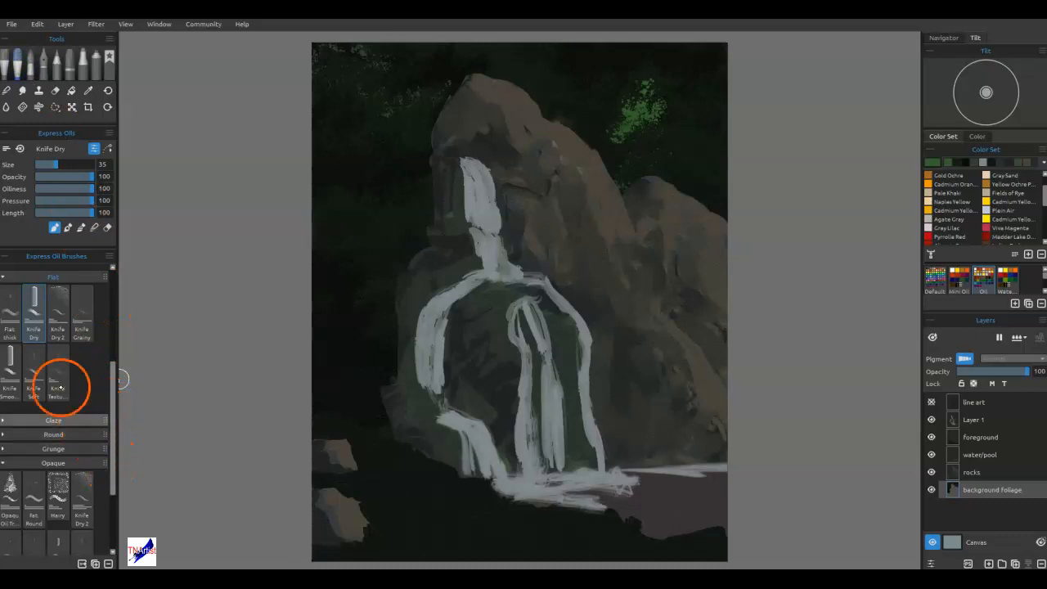
click(12, 275)
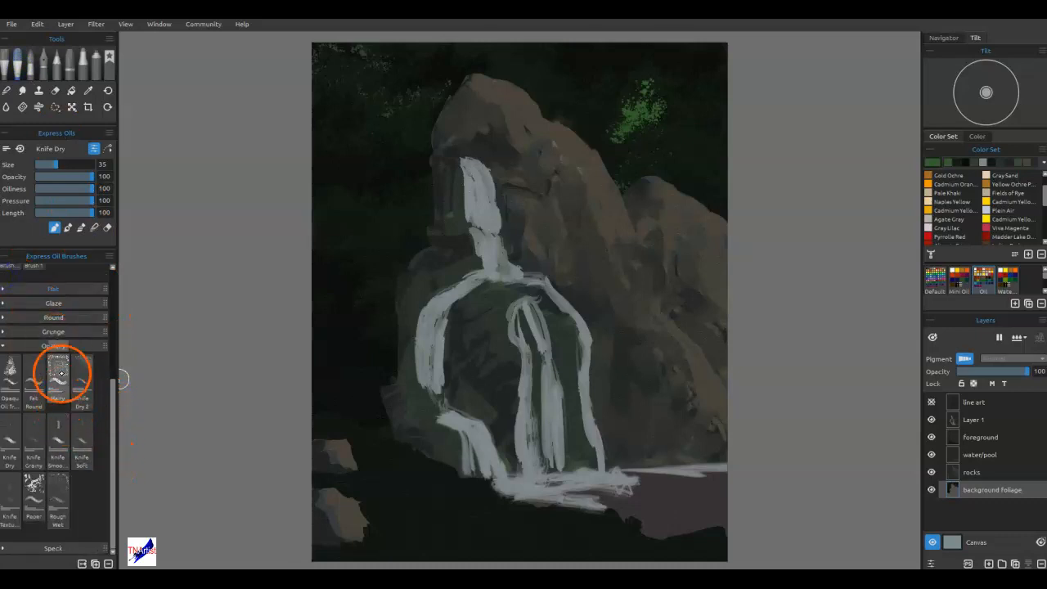
click(12, 349)
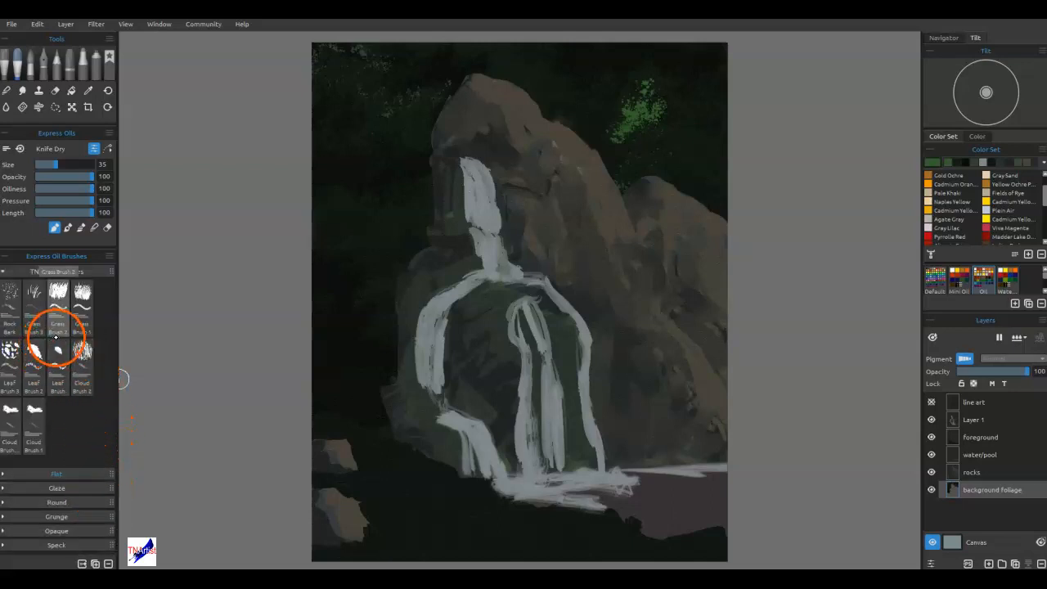
click(12, 352)
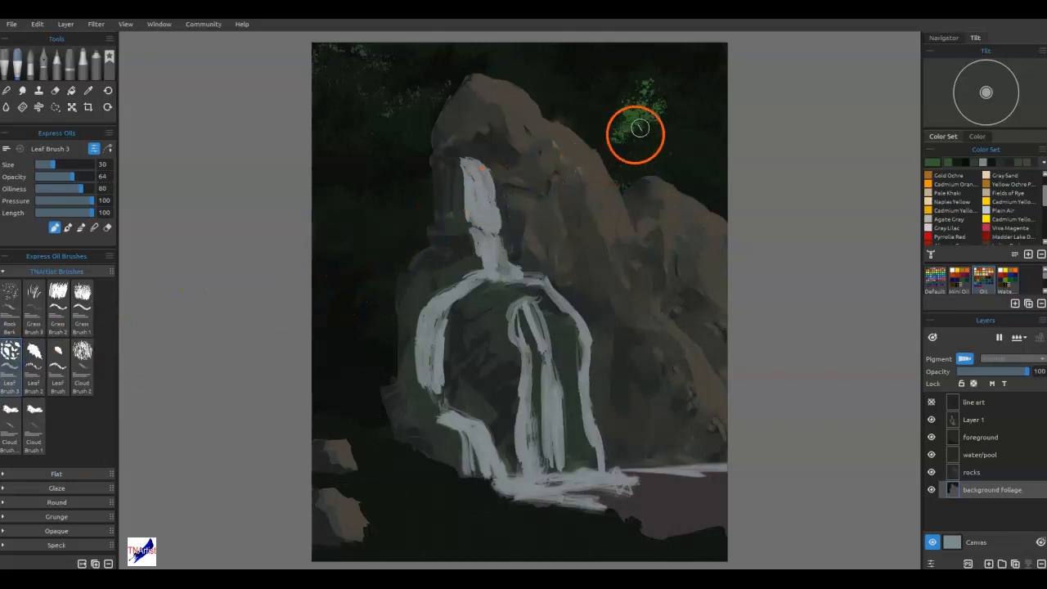
click(653, 78)
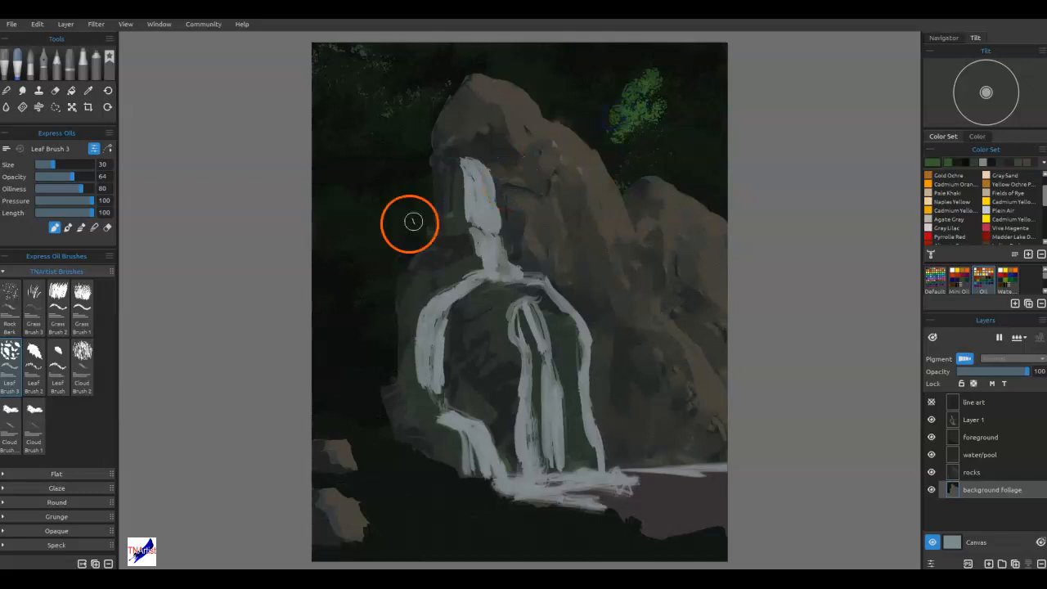
Use the Leaf Brush to extend the green cluster up to the canvas edge and paint leafy branches below it.
click(55, 357)
click(660, 74)
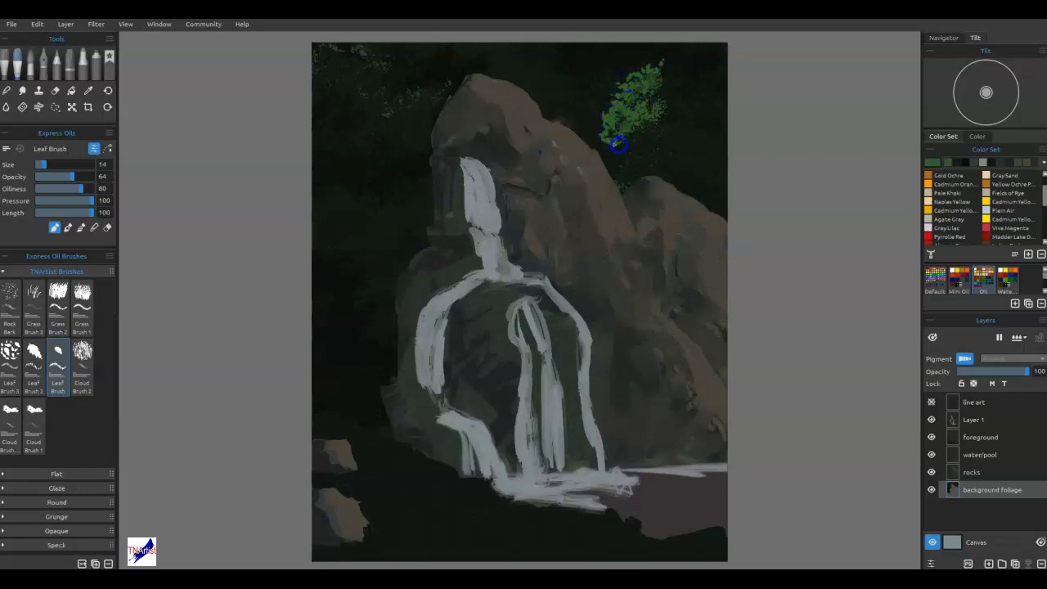
mouse_move(680, 42)
mouse_down()
mouse_move(657, 70)
mouse_move(664, 63)
mouse_up()
drag(664, 58, 692, 47)
mouse_move(654, 165)
mouse_down()
mouse_move(635, 152)
mouse_move(656, 154)
mouse_move(644, 147)
mouse_move(681, 135)
mouse_up()
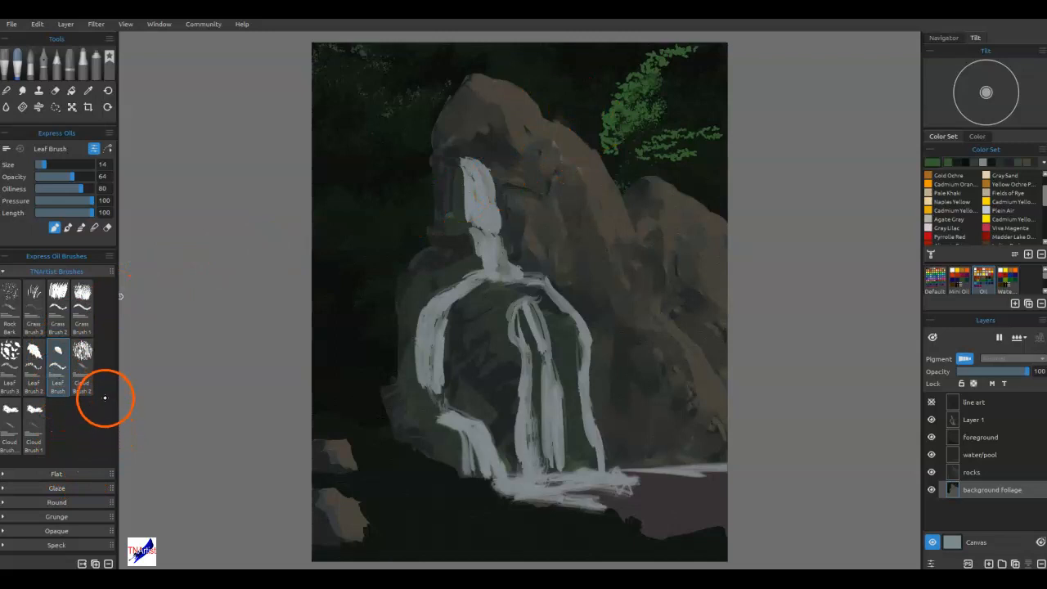
Fill out the lower green branches toward the canvas's right edge with the Conifer Brush from the favorites.
click(108, 57)
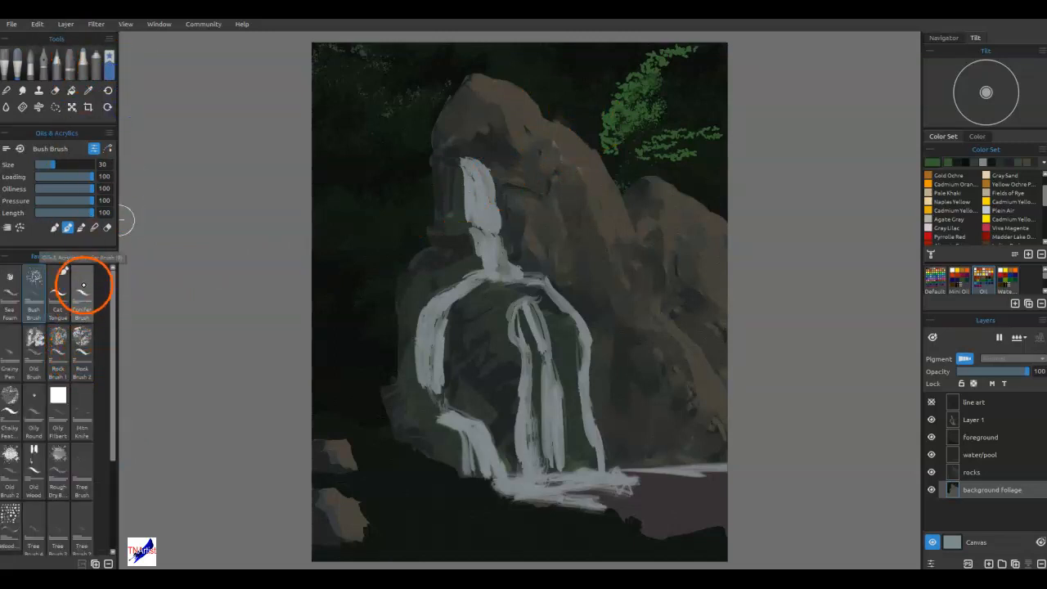
click(87, 293)
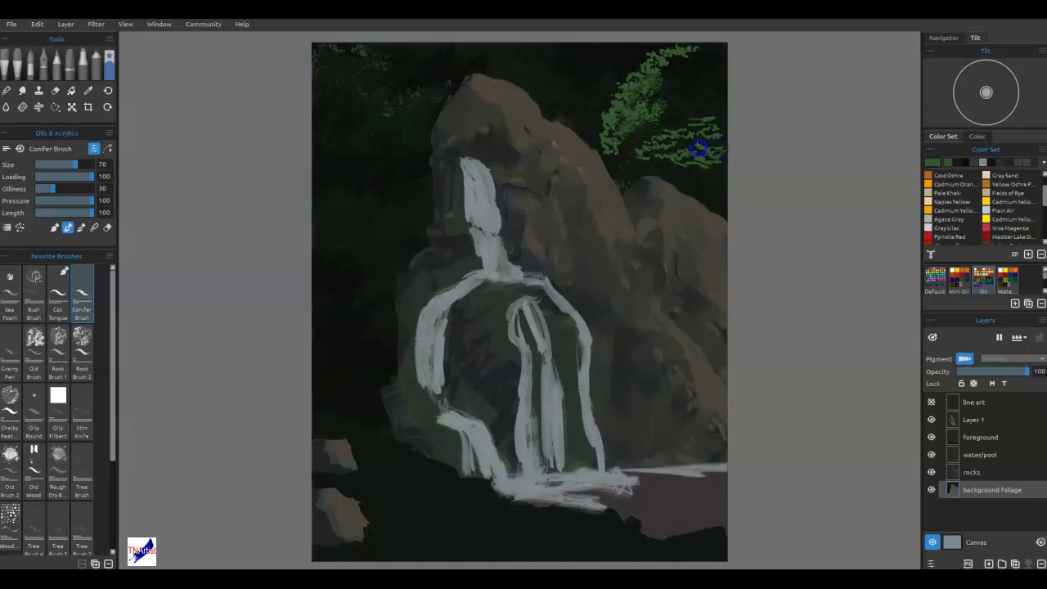
drag(697, 146, 716, 142)
mouse_move(705, 152)
mouse_down()
mouse_move(664, 164)
mouse_move(721, 148)
mouse_move(740, 161)
mouse_move(726, 173)
mouse_move(683, 170)
mouse_move(725, 163)
mouse_up()
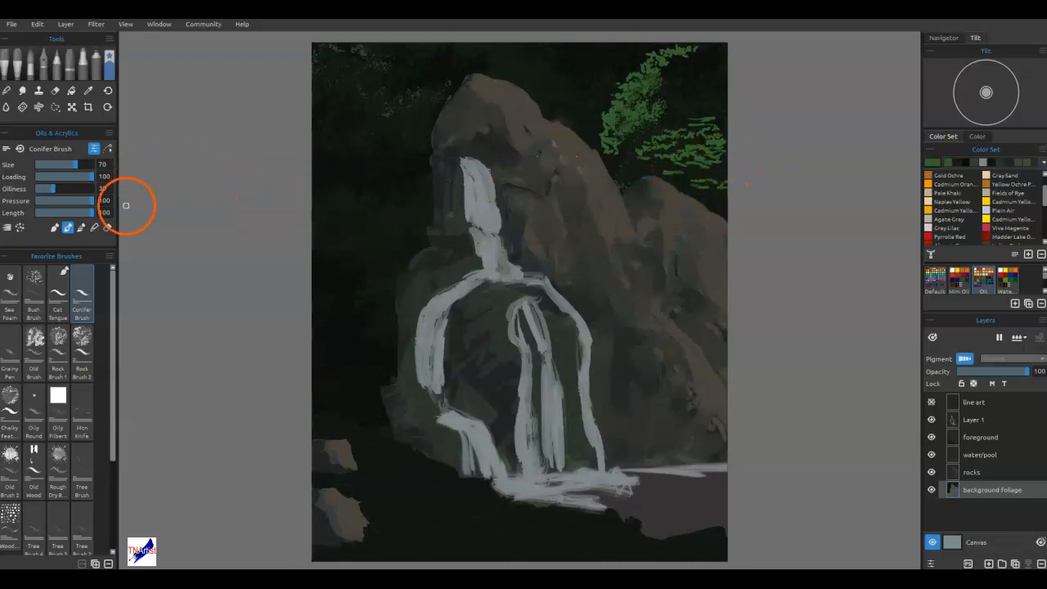
Return to the Express Oils Leaf Brush, sample a dark background tone and paint the gap between the green branches.
click(17, 61)
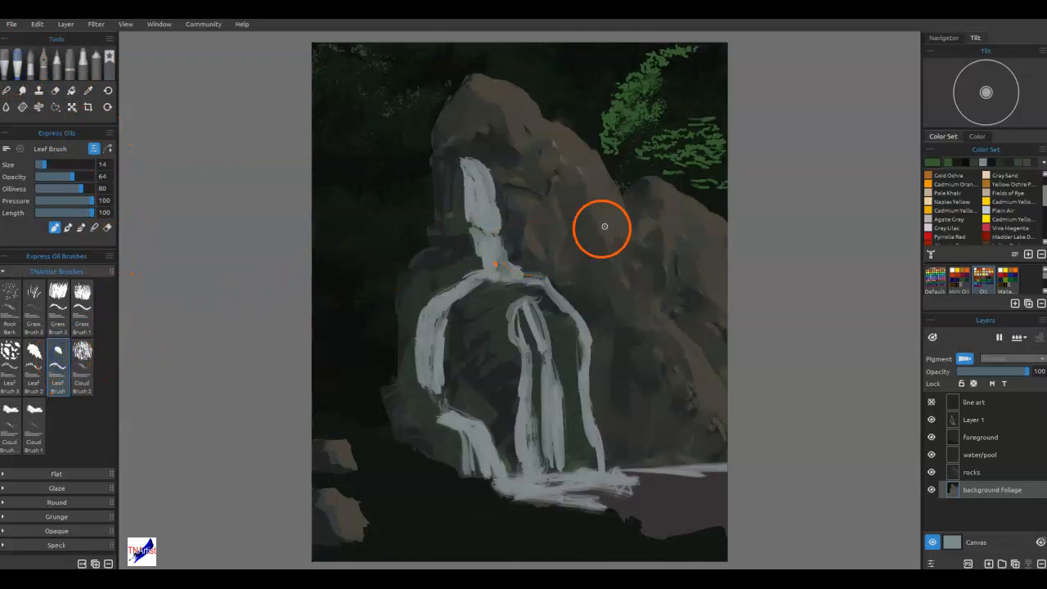
alt+click(358, 171)
alt+click(694, 106)
mouse_move(694, 106)
mouse_down()
mouse_move(670, 121)
mouse_move(681, 127)
mouse_move(629, 128)
mouse_move(631, 147)
mouse_move(642, 129)
mouse_move(638, 148)
mouse_move(624, 148)
mouse_move(644, 141)
mouse_move(658, 114)
mouse_move(640, 112)
mouse_move(649, 113)
mouse_move(630, 125)
mouse_move(646, 94)
mouse_move(660, 114)
mouse_move(624, 138)
mouse_move(645, 105)
mouse_up()
Switch the Leaf Brush to blending and soften the green foliage into the dark background above the rocks.
key(n)
mouse_move(673, 68)
mouse_down()
mouse_move(699, 58)
mouse_move(684, 52)
mouse_move(652, 79)
mouse_move(660, 94)
mouse_move(689, 100)
mouse_move(668, 113)
mouse_move(698, 81)
mouse_move(681, 61)
mouse_move(665, 106)
mouse_move(630, 128)
mouse_move(630, 108)
mouse_move(633, 138)
mouse_move(620, 152)
mouse_move(611, 147)
mouse_move(679, 123)
mouse_move(714, 127)
mouse_move(701, 117)
mouse_move(687, 135)
mouse_move(707, 139)
mouse_move(661, 142)
mouse_move(727, 154)
mouse_move(711, 140)
mouse_move(721, 148)
mouse_move(657, 167)
mouse_move(710, 167)
mouse_move(683, 188)
mouse_move(718, 182)
mouse_move(705, 124)
mouse_up()
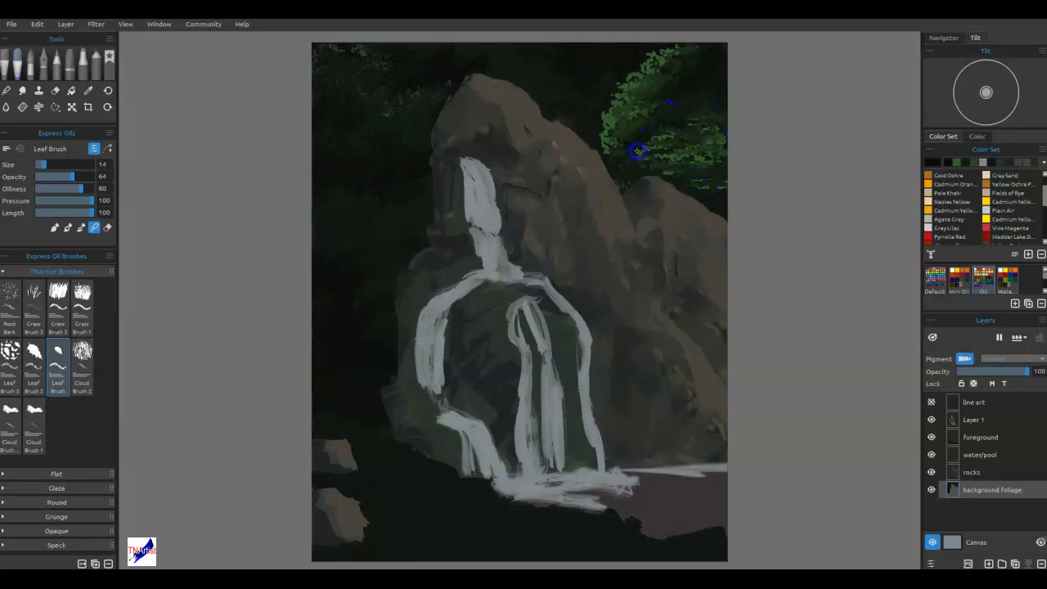
mouse_move(620, 120)
mouse_down()
mouse_move(646, 114)
mouse_move(664, 85)
mouse_up()
mouse_move(666, 83)
mouse_down()
mouse_move(605, 136)
mouse_move(605, 114)
mouse_move(621, 146)
mouse_move(599, 138)
mouse_move(603, 150)
mouse_move(612, 100)
mouse_move(626, 79)
mouse_move(642, 79)
mouse_up()
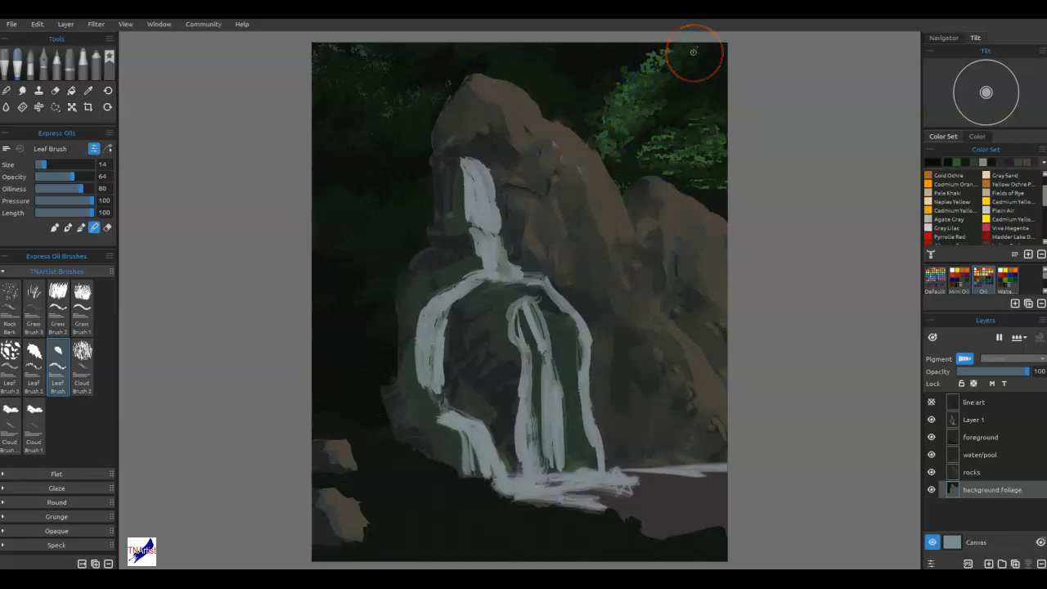
mouse_move(620, 162)
mouse_down()
mouse_move(614, 149)
mouse_move(612, 175)
mouse_up()
drag(663, 121, 681, 117)
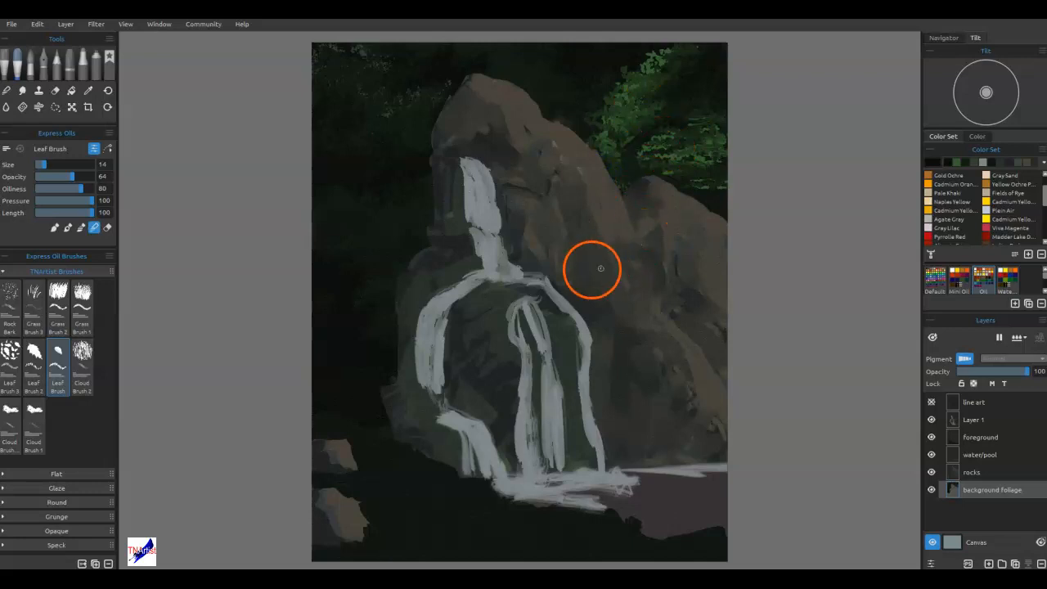
Add and blend green leaf clusters along the canvas's upper-right edge, then break them up with dark leaf strokes.
click(956, 162)
mouse_move(689, 87)
mouse_down()
mouse_move(704, 65)
mouse_move(719, 70)
mouse_move(726, 60)
mouse_move(719, 84)
mouse_move(703, 82)
mouse_move(711, 74)
mouse_move(718, 87)
mouse_move(677, 92)
mouse_move(709, 98)
mouse_move(708, 122)
mouse_move(721, 126)
mouse_move(731, 115)
mouse_move(710, 81)
mouse_move(718, 91)
mouse_move(725, 74)
mouse_move(716, 94)
mouse_move(723, 77)
mouse_move(709, 97)
mouse_move(685, 98)
mouse_move(712, 88)
mouse_up()
key(b)
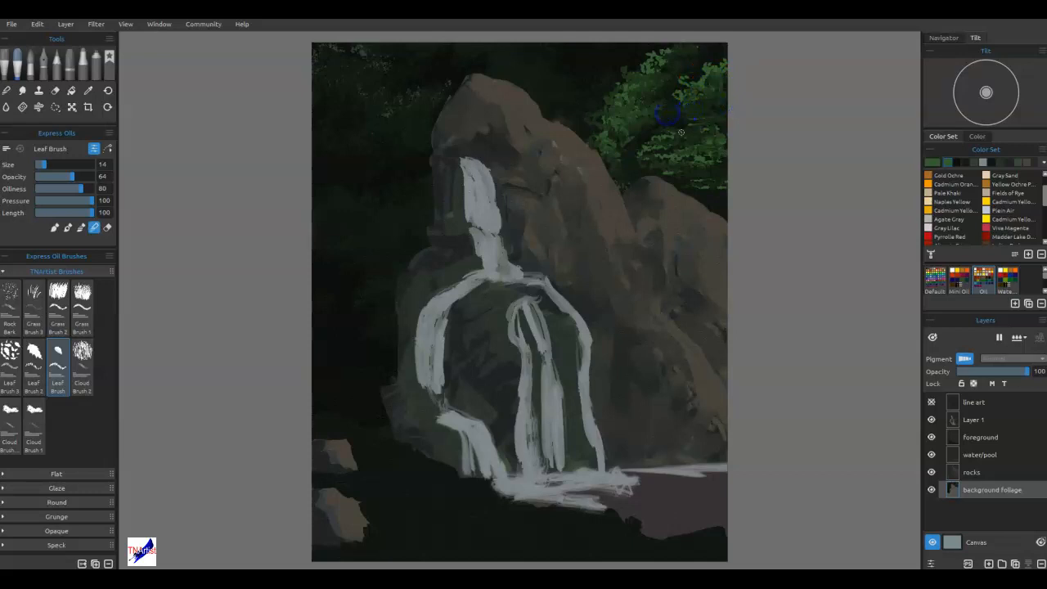
mouse_move(716, 50)
mouse_down()
mouse_move(699, 78)
mouse_move(682, 70)
mouse_move(676, 104)
mouse_move(727, 187)
mouse_up()
key(b)
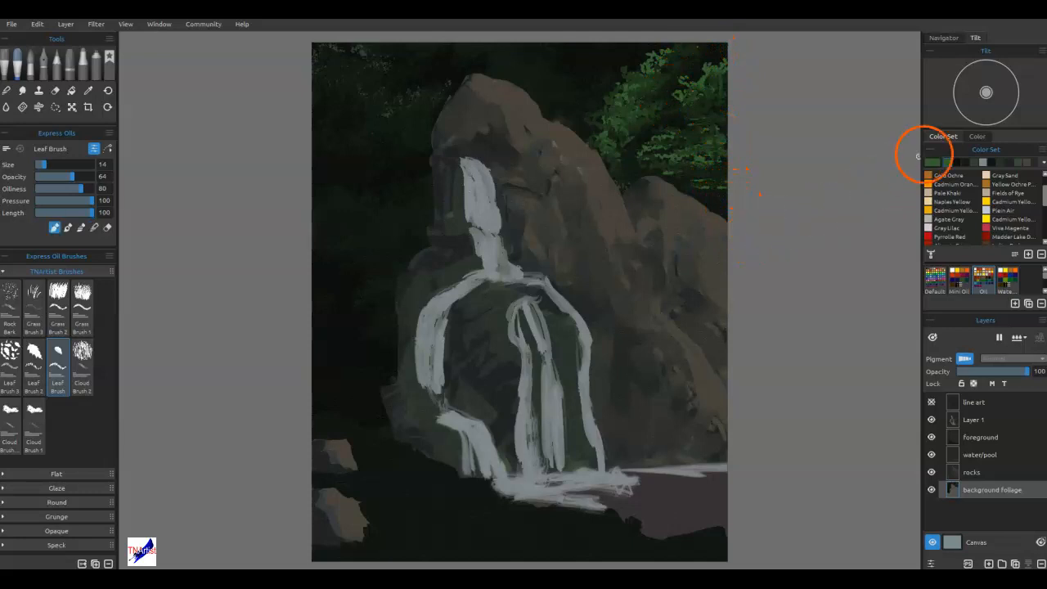
click(957, 163)
mouse_move(719, 97)
mouse_down()
mouse_move(713, 51)
mouse_move(710, 85)
mouse_move(687, 112)
mouse_move(720, 152)
mouse_move(722, 134)
mouse_move(708, 190)
mouse_move(725, 201)
mouse_up()
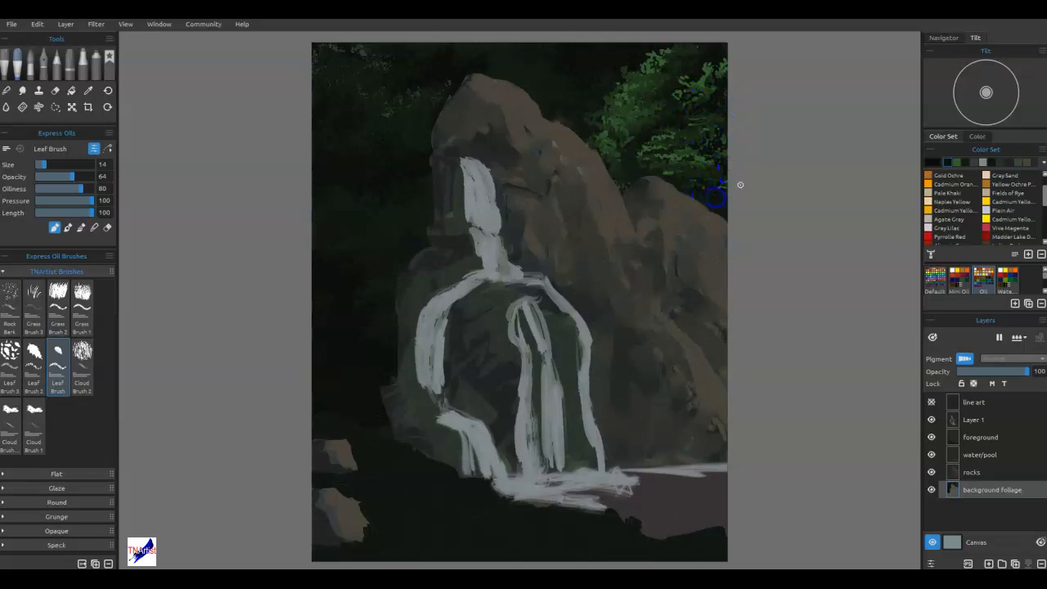
Switch the Leaf Brush to blending and soften the foliage along the upper-right edge above the rocks, enlarging the brush to size 40.
key(n)
drag(718, 141, 714, 171)
mouse_move(715, 100)
mouse_down()
mouse_move(729, 107)
mouse_move(729, 75)
mouse_up()
click(683, 171)
click(631, 167)
drag(636, 174, 693, 196)
key(bracketright)
key(bracketright)
key(bracketright)
key(bracketright)
key(bracketright)
key(bracketright)
click(705, 173)
click(712, 152)
mouse_move(714, 152)
mouse_down()
mouse_move(705, 164)
mouse_move(718, 191)
mouse_move(705, 190)
mouse_up()
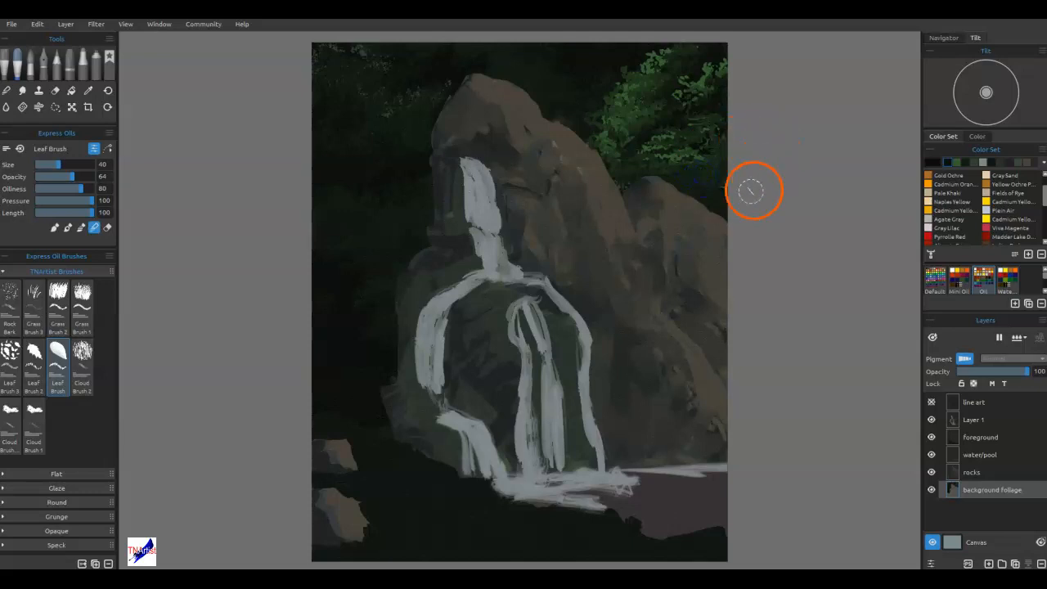
Return the Leaf Brush to painting and darken the gap between the green foliage and the right-hand rocks, reducing the size to 16.
key(b)
mouse_move(710, 188)
mouse_down()
mouse_move(723, 178)
mouse_move(734, 204)
mouse_up()
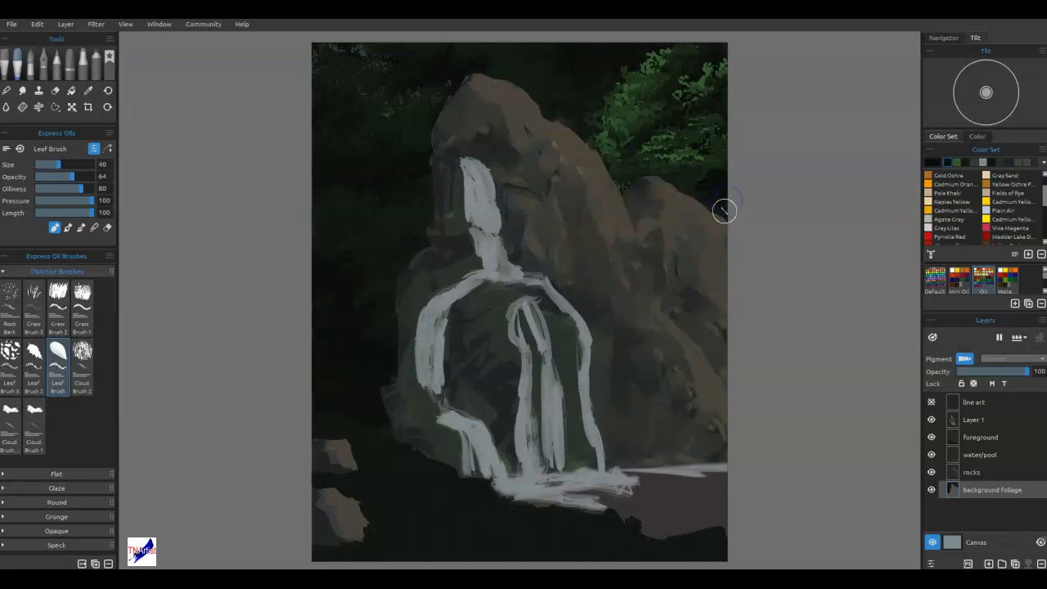
key(bracketleft)
key(bracketleft)
key(bracketleft)
key(bracketleft)
key(bracketleft)
key(bracketleft)
mouse_move(704, 200)
mouse_down()
mouse_move(728, 208)
mouse_move(763, 177)
mouse_up()
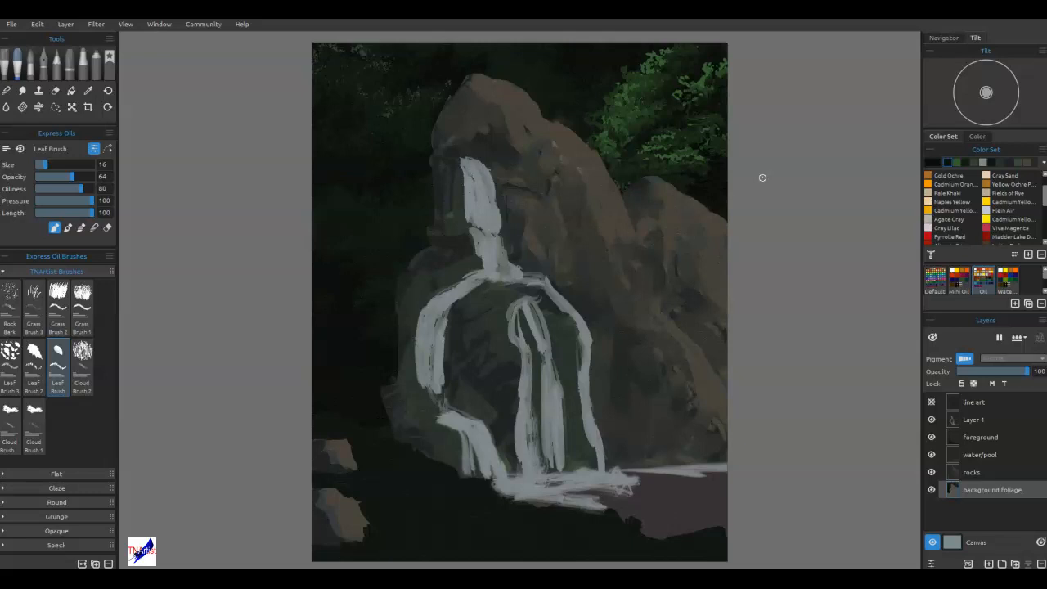
Paint dark leaf strokes in the background behind the rock peak and through the canvas's upper-left foliage with the size 16 Leaf Brush.
mouse_move(400, 54)
mouse_down()
mouse_move(397, 45)
mouse_move(440, 72)
mouse_move(459, 58)
mouse_up()
click(580, 48)
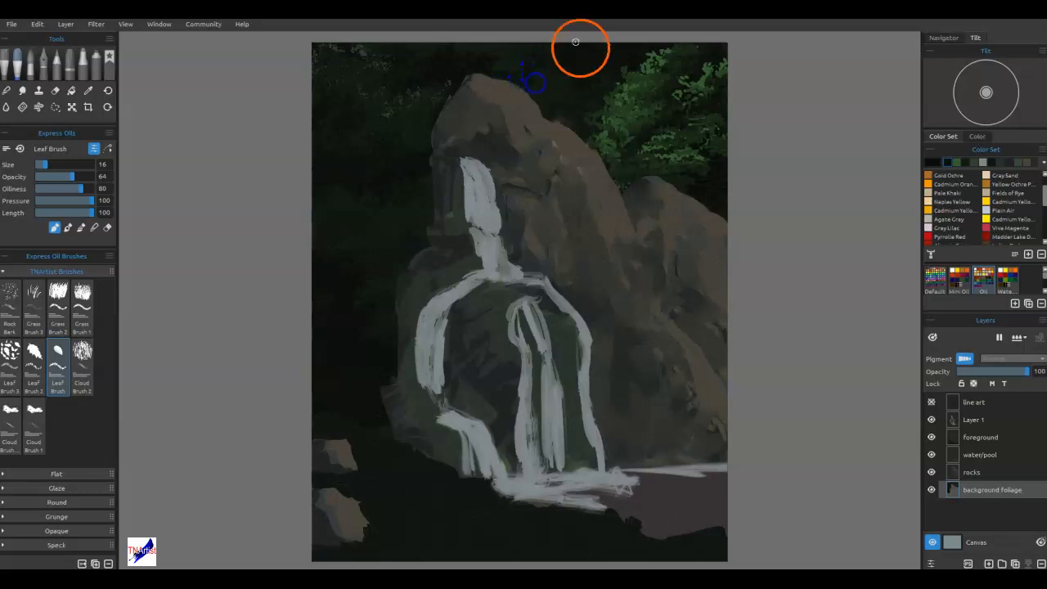
mouse_move(547, 107)
mouse_down()
mouse_move(574, 122)
mouse_move(590, 99)
mouse_move(565, 72)
mouse_up()
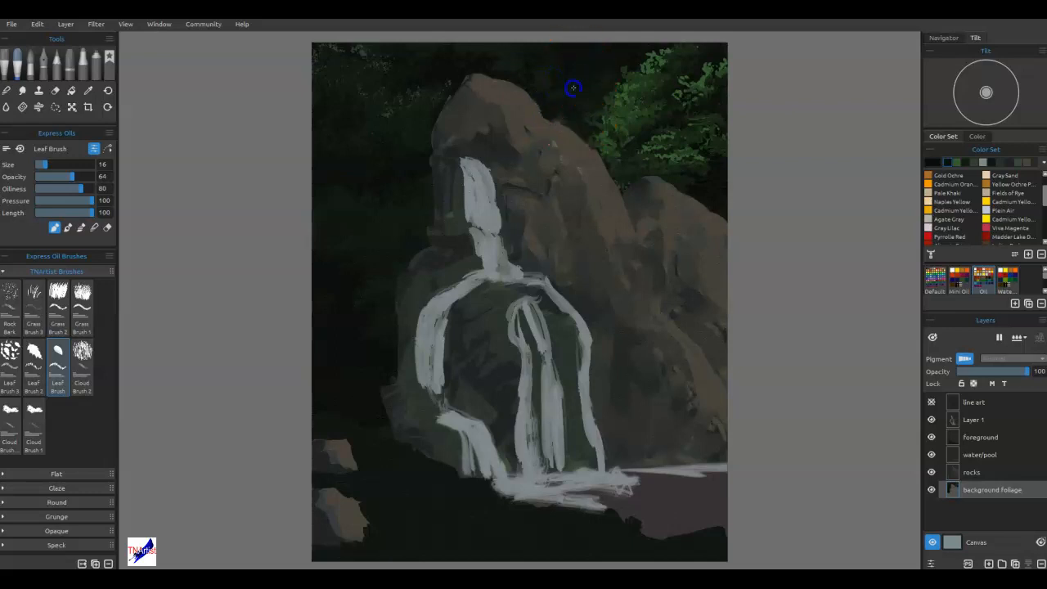
mouse_move(485, 67)
mouse_down()
mouse_move(327, 134)
mouse_move(608, 81)
mouse_move(608, 99)
mouse_move(406, 74)
mouse_move(363, 98)
mouse_move(382, 95)
mouse_move(380, 68)
mouse_move(367, 91)
mouse_up()
drag(382, 84, 394, 92)
drag(399, 164, 409, 136)
Blend the leaf strokes in the upper-left background and soften the bright green foliage at the canvas's upper right.
key(n)
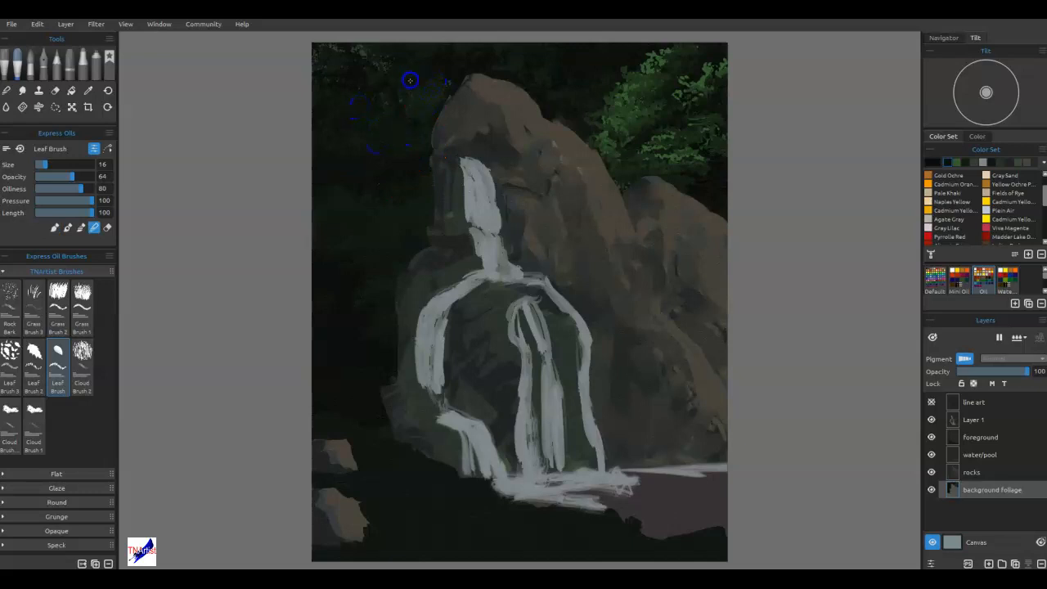
mouse_move(392, 70)
mouse_down()
mouse_move(325, 75)
mouse_move(308, 65)
mouse_move(338, 96)
mouse_move(353, 135)
mouse_up()
drag(385, 77, 362, 46)
click(432, 122)
mouse_move(691, 88)
mouse_down()
mouse_move(699, 83)
mouse_move(666, 87)
mouse_move(711, 70)
mouse_move(725, 48)
mouse_move(710, 80)
mouse_up()
mouse_move(661, 51)
mouse_down()
mouse_move(638, 72)
mouse_move(659, 58)
mouse_move(633, 57)
mouse_move(612, 108)
mouse_up()
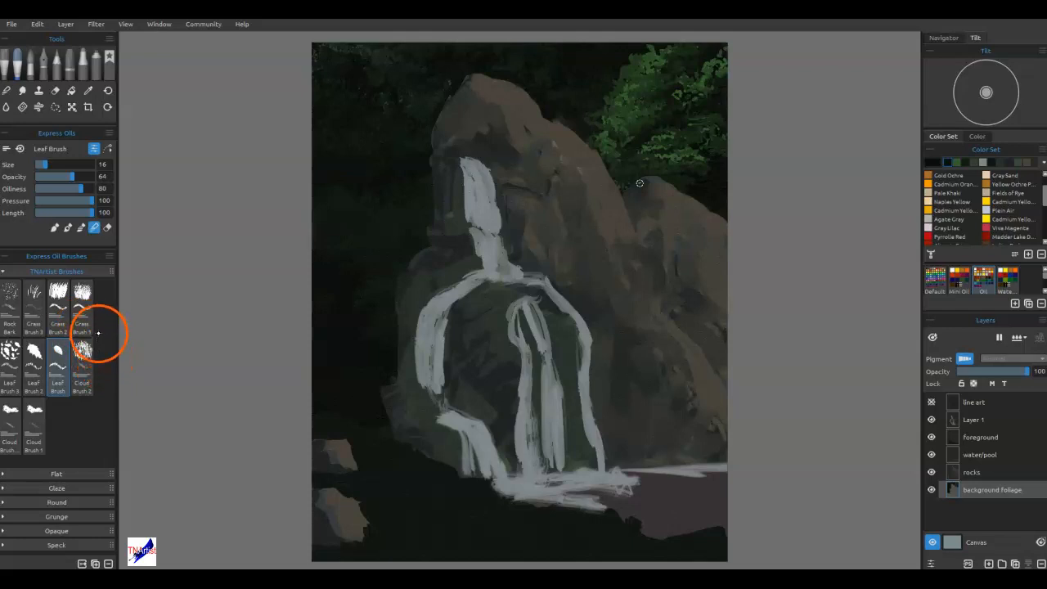
Paint green leaf clusters with Leaf Brush 3 at size 30 above the right-hand rocks, in the upper-left background and behind the rock peak.
click(12, 356)
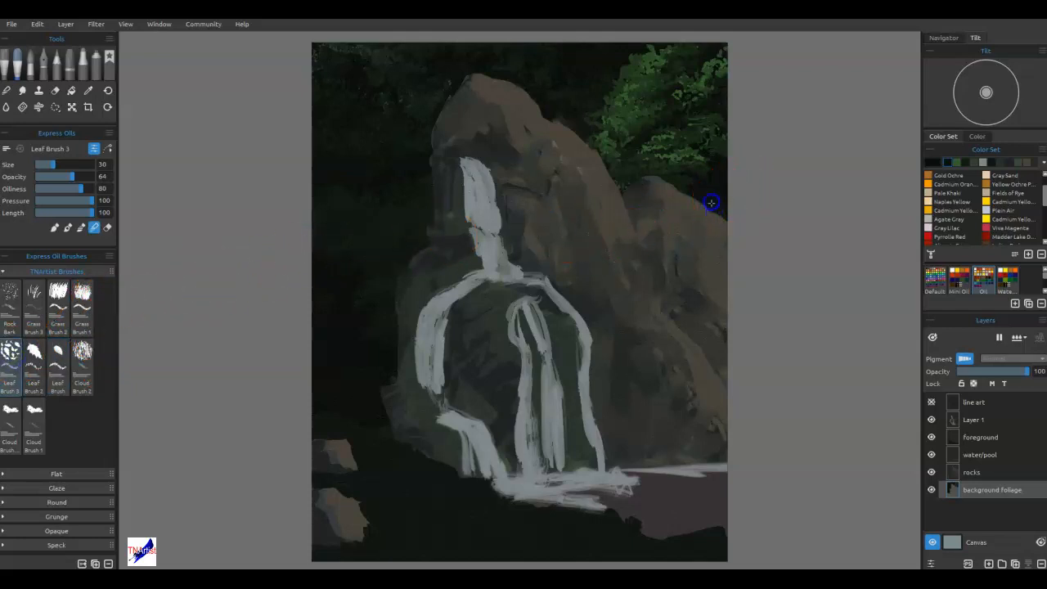
click(957, 162)
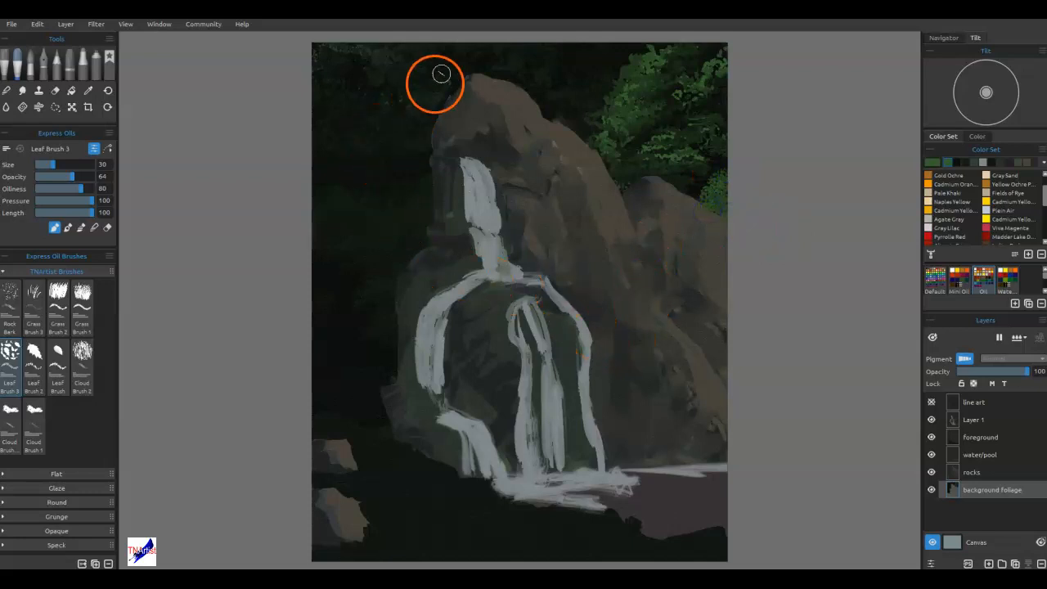
drag(427, 65, 446, 80)
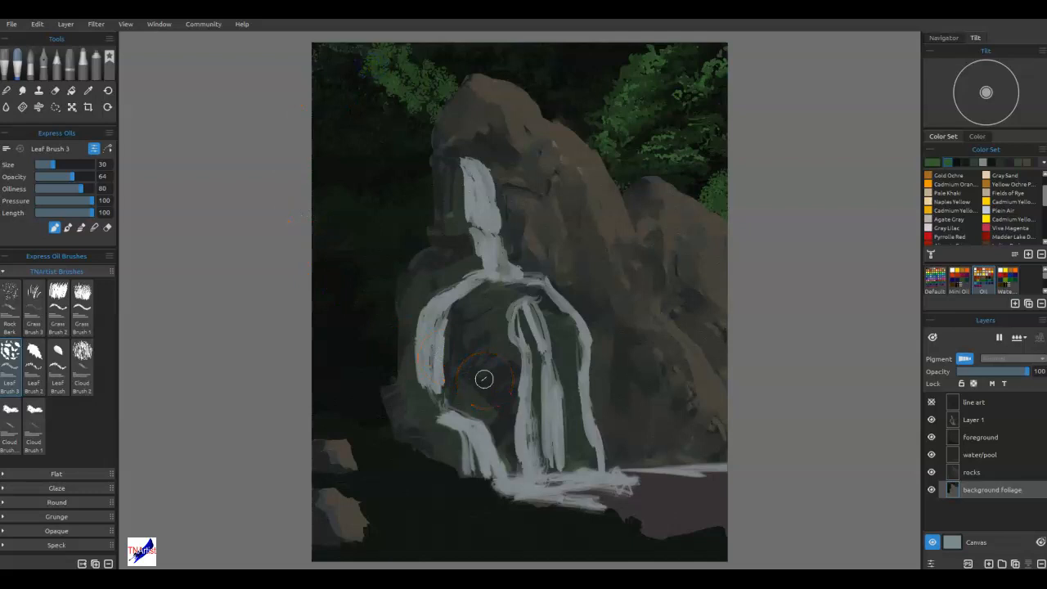
drag(531, 103, 566, 135)
drag(507, 96, 518, 81)
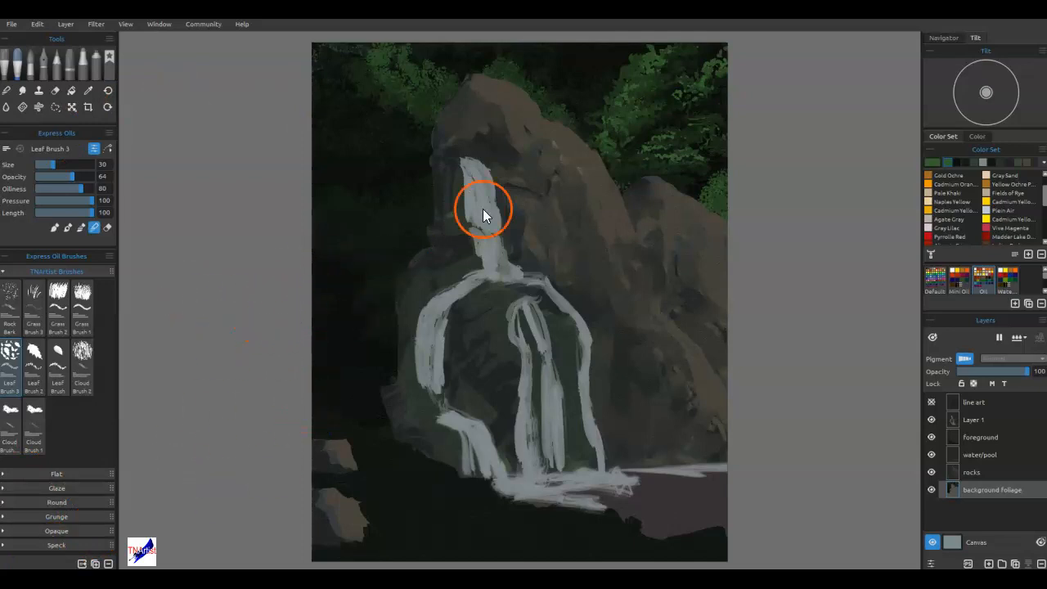
Blend the bright leaf highlights on the lower branches and right edge of the upper-right foliage with Leaf Brush 3.
scroll(597, 145, up, 6)
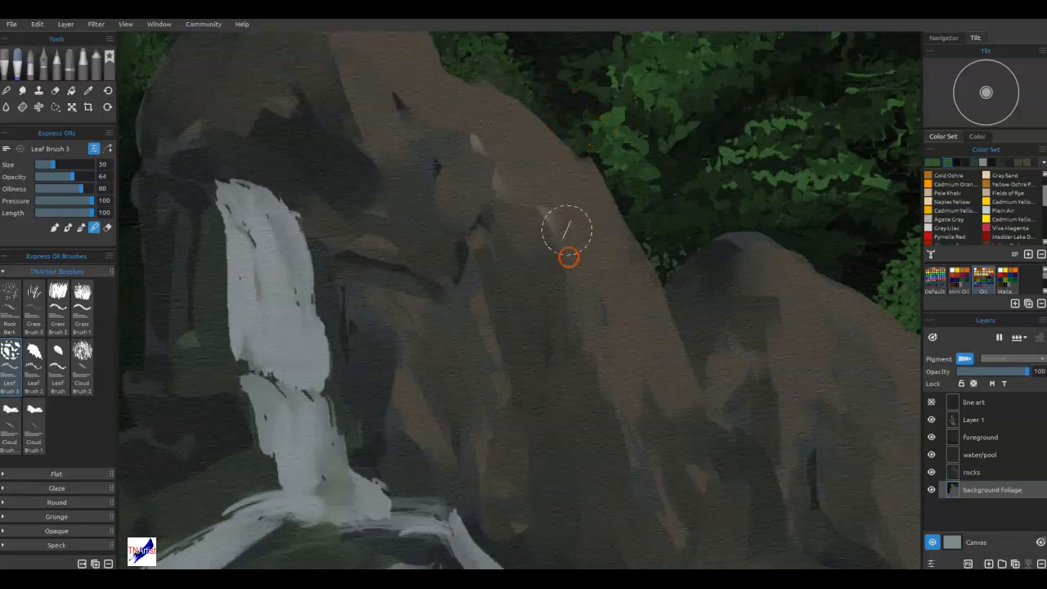
scroll(573, 397, down, 4)
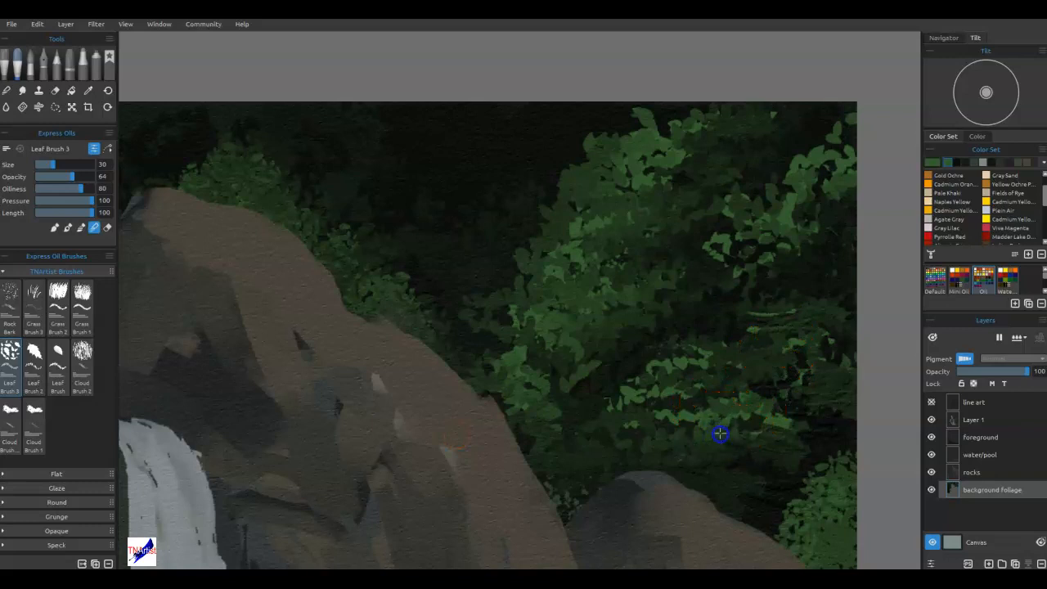
drag(769, 427, 783, 426)
drag(675, 424, 655, 438)
drag(679, 401, 664, 398)
drag(647, 395, 634, 399)
mouse_move(744, 397)
mouse_down()
mouse_move(672, 398)
mouse_move(719, 418)
mouse_up()
drag(796, 246, 794, 216)
drag(833, 183, 826, 189)
drag(845, 156, 833, 165)
drag(808, 195, 799, 201)
drag(767, 248, 751, 255)
Blend the main mass of the upper-right foliage, from its crown down to the rock edge, into softer green tones.
drag(745, 328, 736, 332)
drag(667, 328, 535, 381)
drag(589, 306, 580, 310)
mouse_move(670, 194)
mouse_down()
mouse_move(664, 200)
mouse_move(690, 156)
mouse_up()
drag(682, 220, 598, 299)
drag(531, 380, 564, 404)
mouse_move(628, 403)
mouse_down()
mouse_move(643, 371)
mouse_move(738, 359)
mouse_move(692, 372)
mouse_up()
mouse_move(615, 237)
mouse_down()
mouse_move(646, 191)
mouse_move(662, 210)
mouse_move(525, 361)
mouse_up()
drag(546, 434, 523, 467)
drag(787, 295, 836, 135)
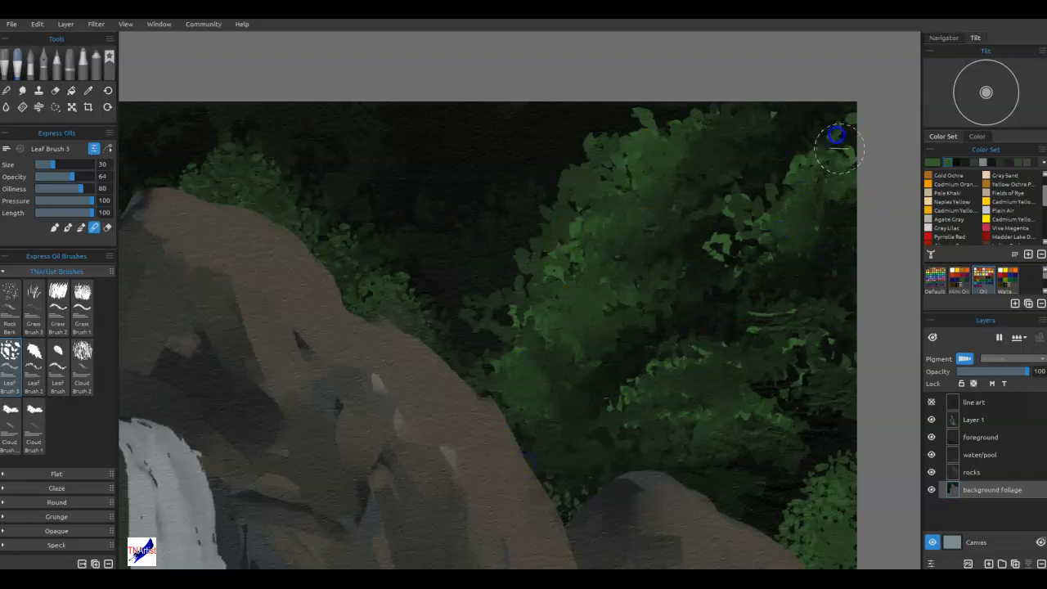
mouse_move(717, 270)
mouse_down()
mouse_move(742, 330)
mouse_move(660, 390)
mouse_move(825, 474)
mouse_up()
Blend the upper-left leaf clusters into the dark background beside the rock peak, reducing Leaf Brush 3 to size 18 for the finer spots.
mouse_move(438, 375)
mouse_down()
mouse_move(475, 362)
mouse_move(736, 356)
mouse_up()
mouse_move(397, 334)
mouse_down()
mouse_move(556, 327)
mouse_move(631, 448)
mouse_up()
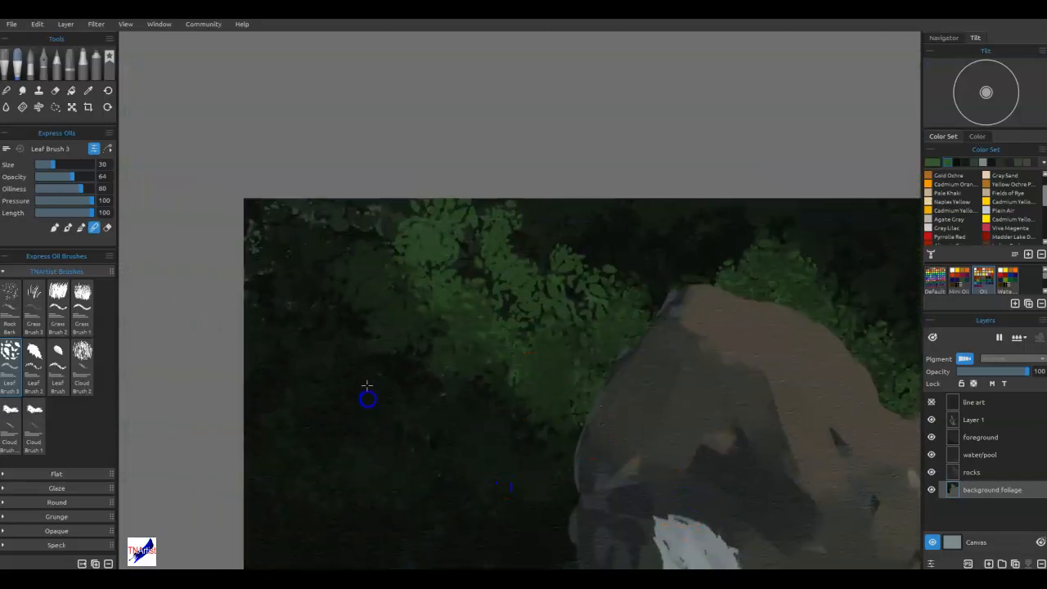
drag(258, 237, 295, 261)
drag(289, 365, 296, 360)
drag(601, 334, 561, 305)
drag(538, 262, 585, 293)
drag(628, 285, 502, 386)
drag(458, 341, 419, 269)
drag(388, 245, 355, 215)
drag(418, 208, 354, 222)
drag(350, 337, 358, 344)
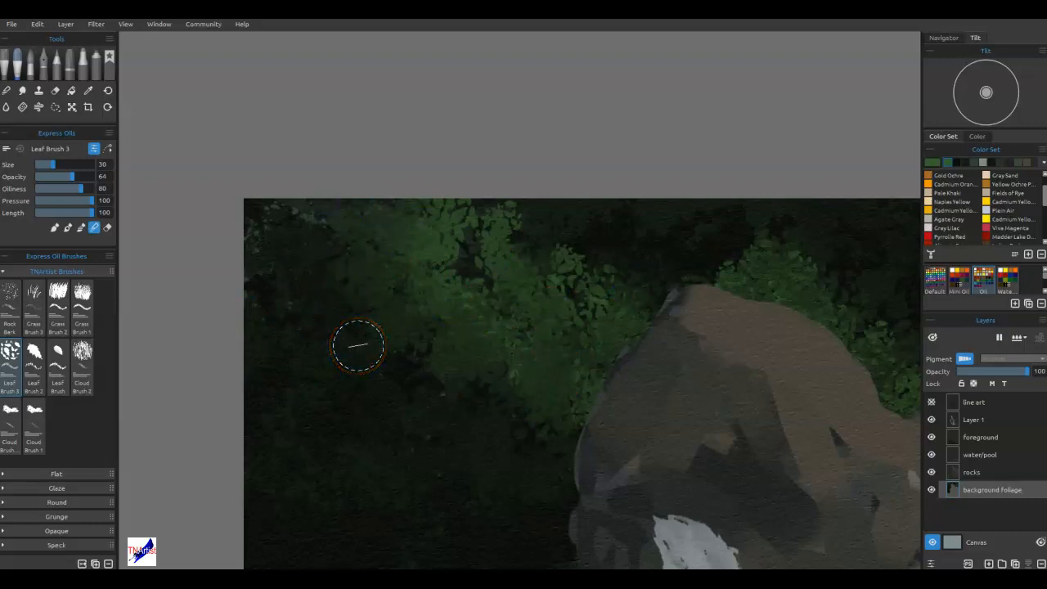
mouse_move(358, 344)
mouse_down()
mouse_move(369, 334)
mouse_move(400, 390)
mouse_move(492, 382)
mouse_up()
key([)
key([)
key([)
key([)
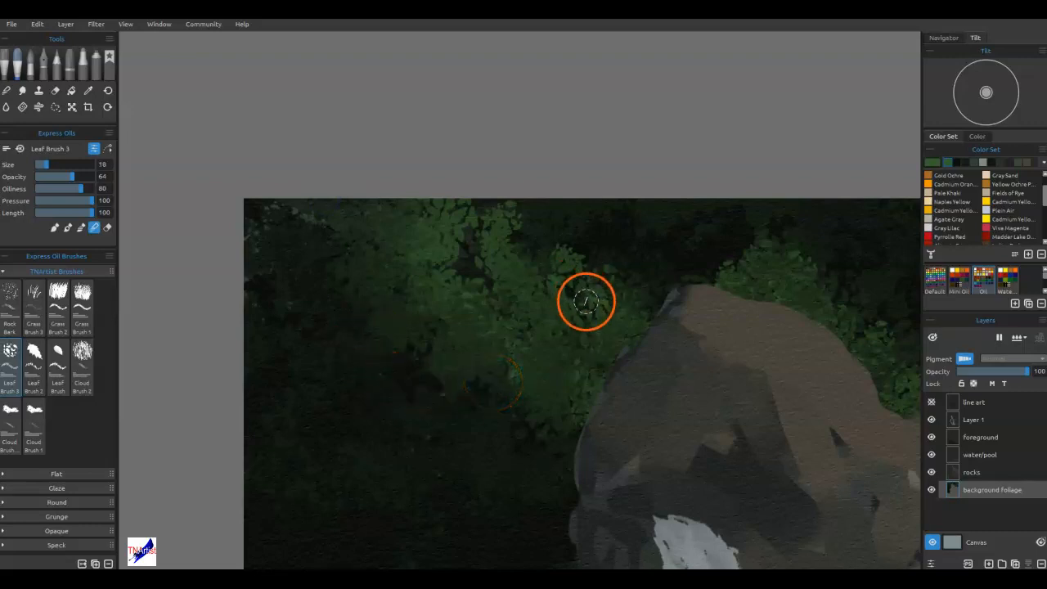
alt+click(579, 273)
Paint a muted green branch left of the rock peak, starting with Leaf Brush 3 and continuing with the Leaf Brush at size 12.
key(b)
mouse_move(506, 451)
mouse_down()
mouse_move(523, 463)
mouse_move(518, 452)
mouse_up()
click(495, 475)
click(57, 367)
mouse_move(451, 475)
mouse_down()
mouse_move(481, 483)
mouse_move(504, 447)
mouse_move(552, 438)
mouse_move(512, 446)
mouse_up()
key(bracketleft)
key(bracketleft)
mouse_move(448, 440)
mouse_down()
mouse_move(464, 424)
mouse_move(418, 407)
mouse_move(399, 415)
mouse_up()
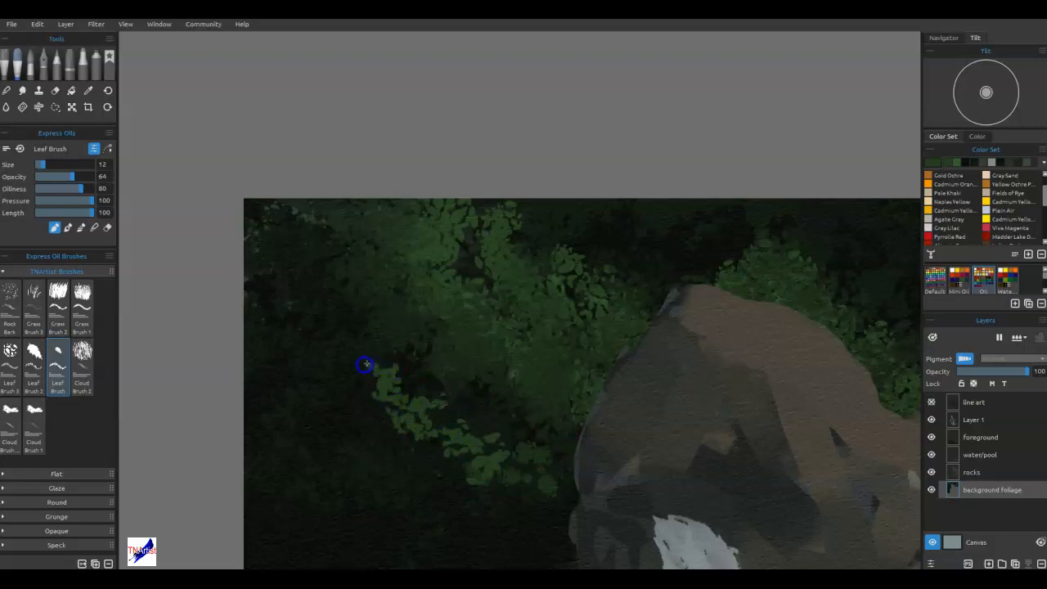
Extend the green branch to the canvas's left edge and paint a second leafy branch below it reaching toward the rock.
mouse_move(342, 329)
mouse_down()
mouse_move(297, 360)
mouse_move(327, 357)
mouse_move(318, 305)
mouse_move(267, 295)
mouse_move(310, 319)
mouse_move(289, 317)
mouse_move(327, 424)
mouse_move(458, 399)
mouse_move(379, 371)
mouse_move(361, 318)
mouse_move(348, 361)
mouse_move(345, 327)
mouse_move(391, 427)
mouse_move(402, 415)
mouse_move(396, 432)
mouse_move(373, 428)
mouse_move(449, 508)
mouse_move(452, 532)
mouse_move(463, 513)
mouse_move(506, 521)
mouse_up()
drag(550, 553, 561, 542)
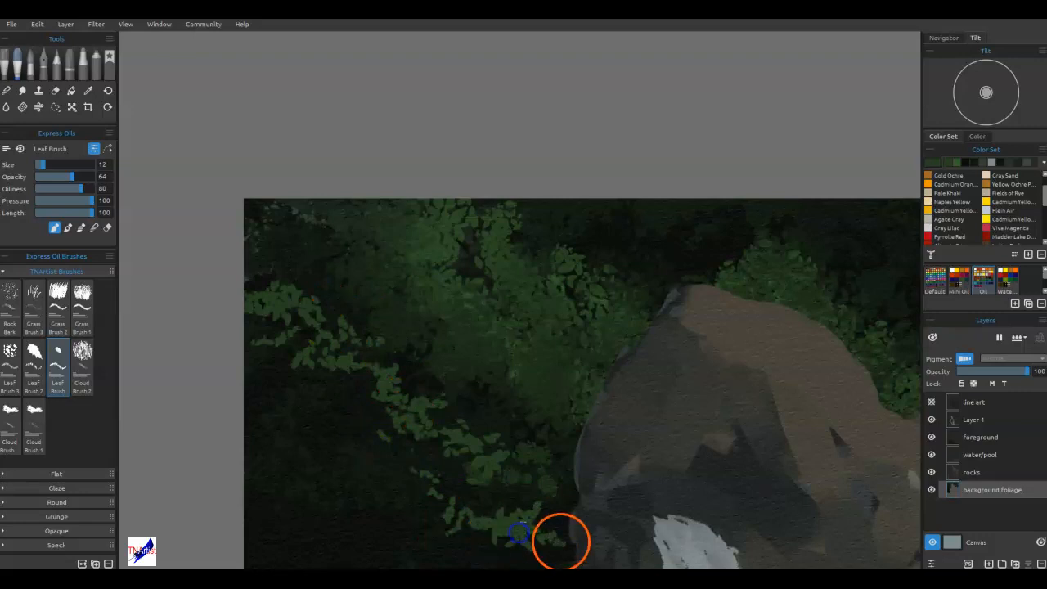
mouse_move(359, 450)
mouse_down()
mouse_move(323, 408)
mouse_move(353, 461)
mouse_move(327, 433)
mouse_up()
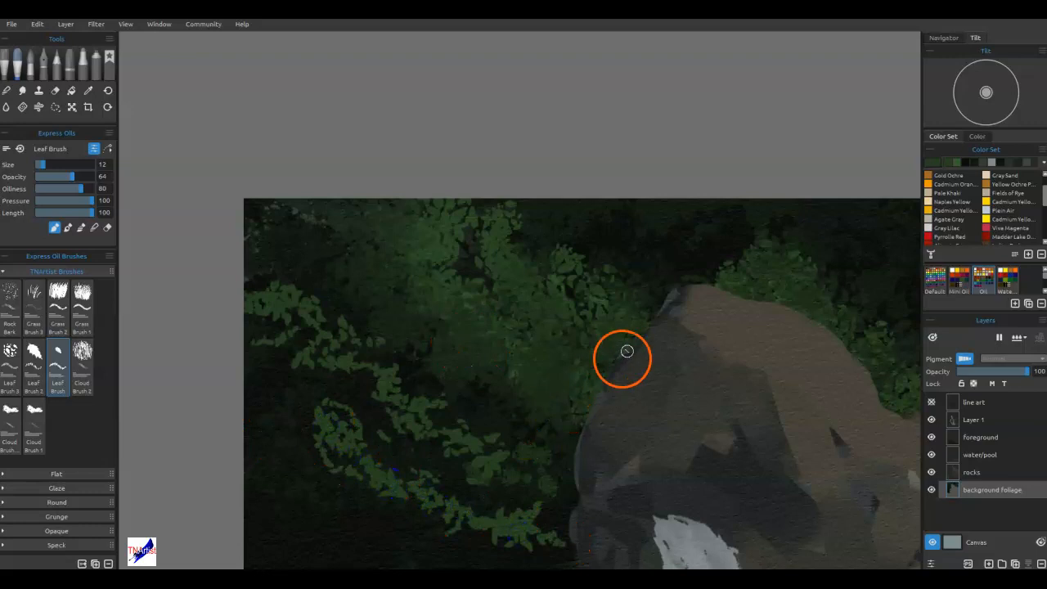
Paint a lower green branch left of the upper waterfall and fill out the leaf clusters along the canvas's left edge.
drag(524, 402, 566, 276)
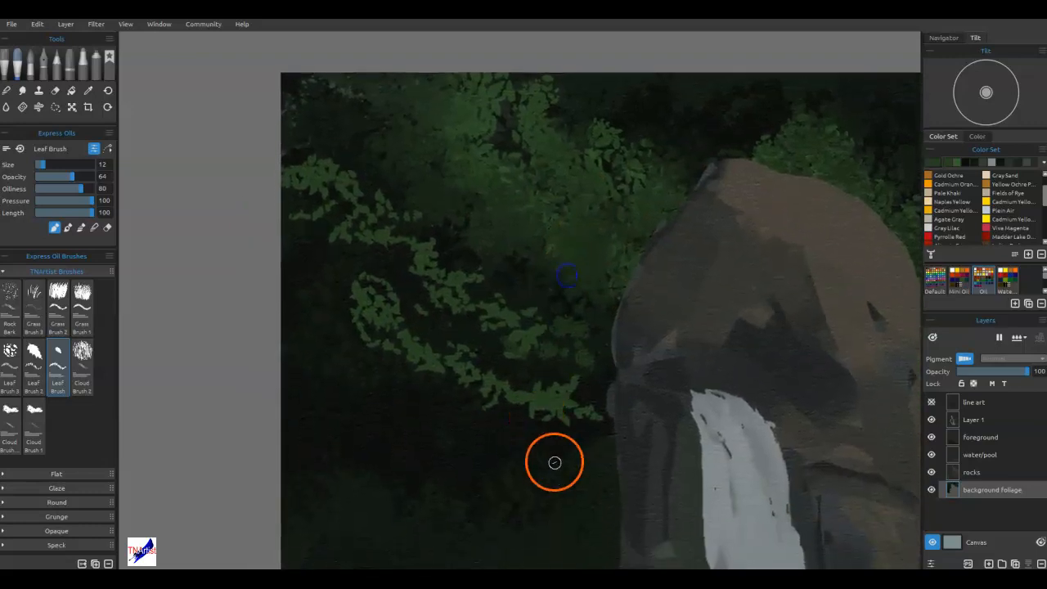
mouse_move(544, 475)
mouse_down()
mouse_move(571, 464)
mouse_move(538, 448)
mouse_up()
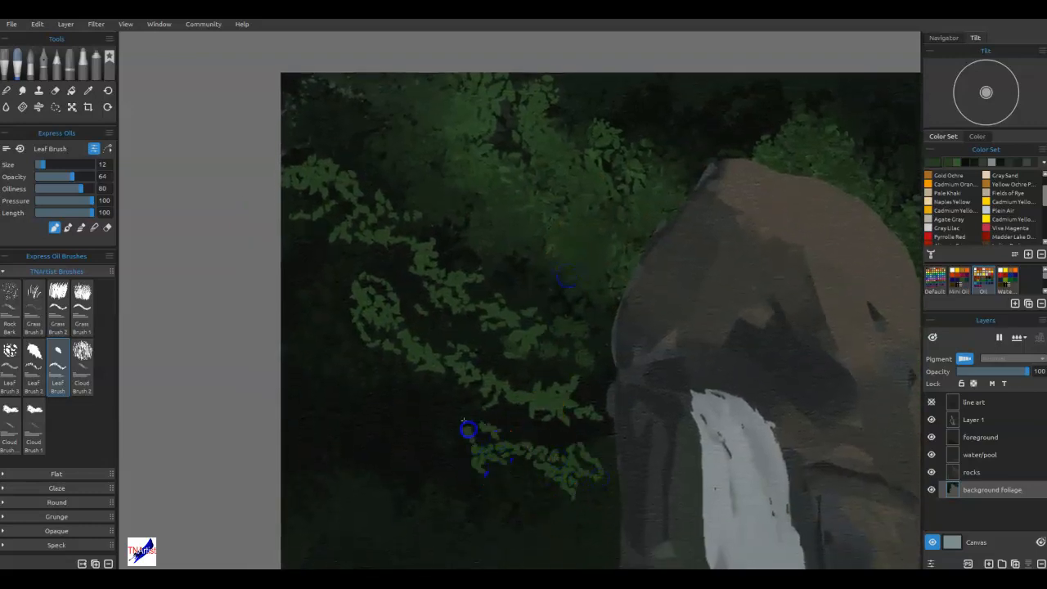
mouse_move(450, 433)
mouse_down()
mouse_move(358, 406)
mouse_move(377, 427)
mouse_up()
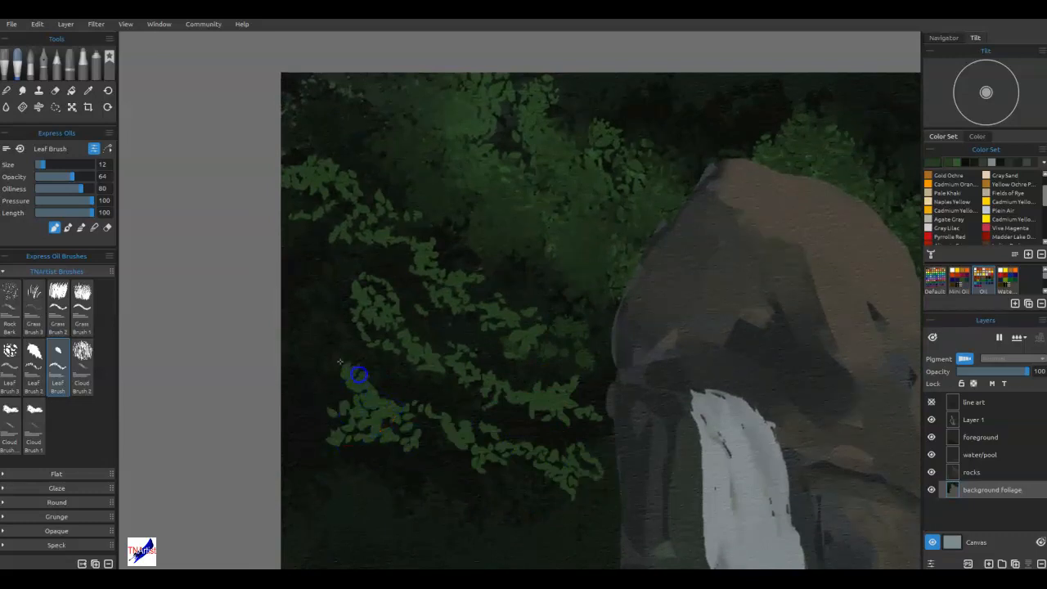
drag(271, 342, 299, 333)
mouse_move(297, 268)
mouse_down()
mouse_move(303, 255)
mouse_move(294, 283)
mouse_move(314, 333)
mouse_up()
mouse_move(414, 187)
mouse_down()
mouse_move(390, 144)
mouse_move(323, 123)
mouse_up()
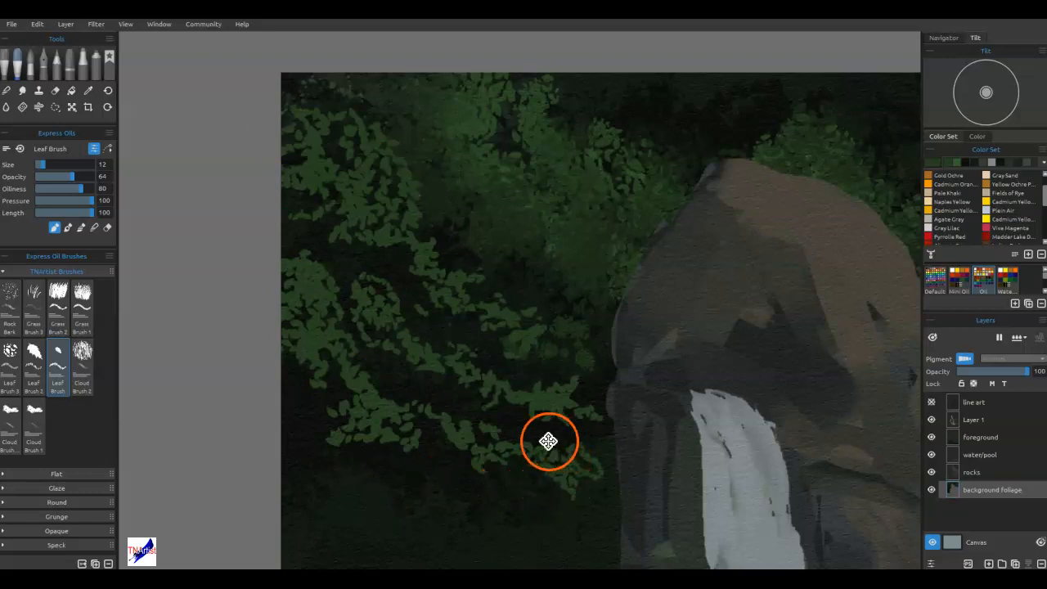
Paint short horizontal sprays of green leaves against the rock edge beside the upper waterfall.
drag(548, 432, 581, 258)
drag(469, 374, 529, 385)
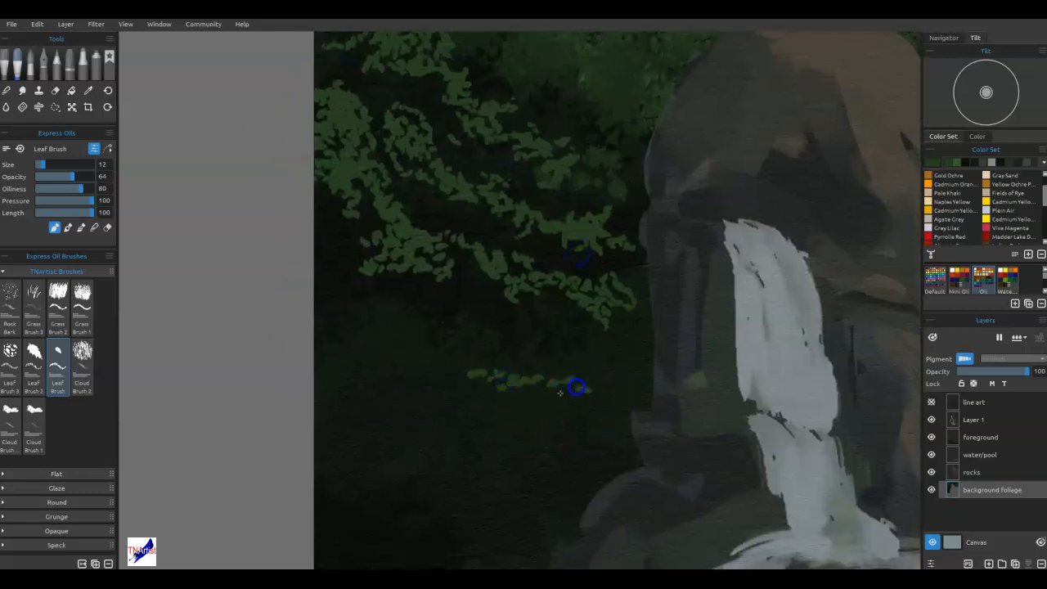
drag(573, 411, 643, 383)
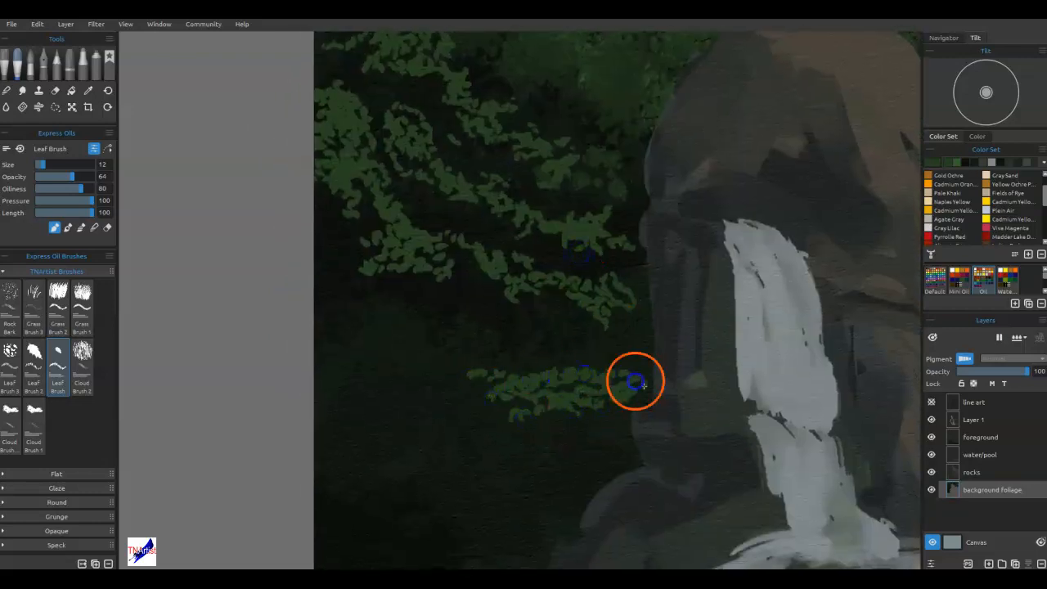
drag(538, 338, 602, 356)
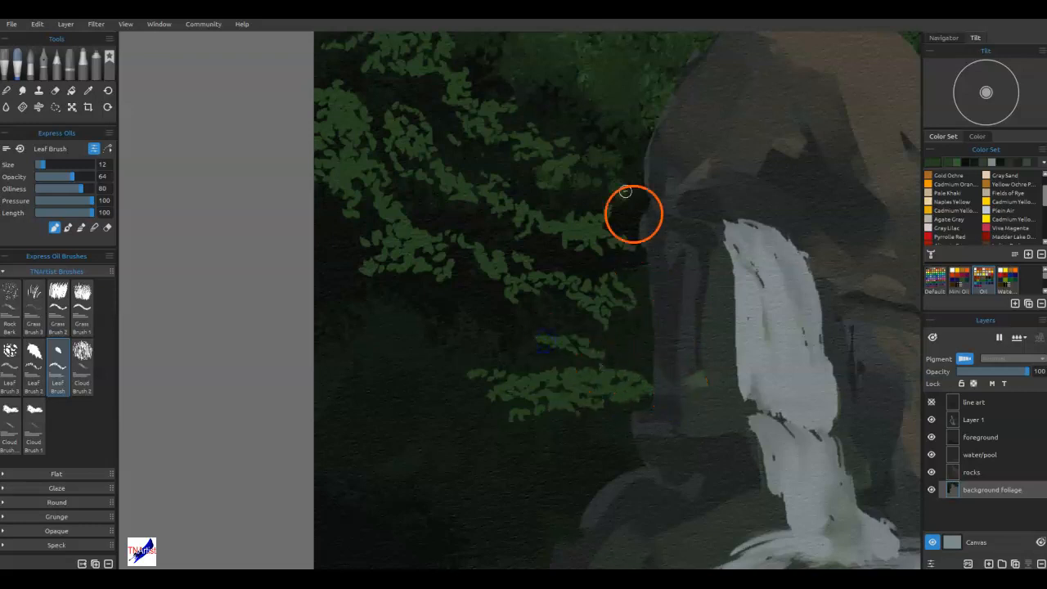
Paint green branches beneath the left-hand clusters, running from the canvas's left edge down and inward across the dark background.
mouse_move(454, 320)
mouse_down()
mouse_move(482, 339)
mouse_move(443, 340)
mouse_up()
drag(402, 312, 341, 305)
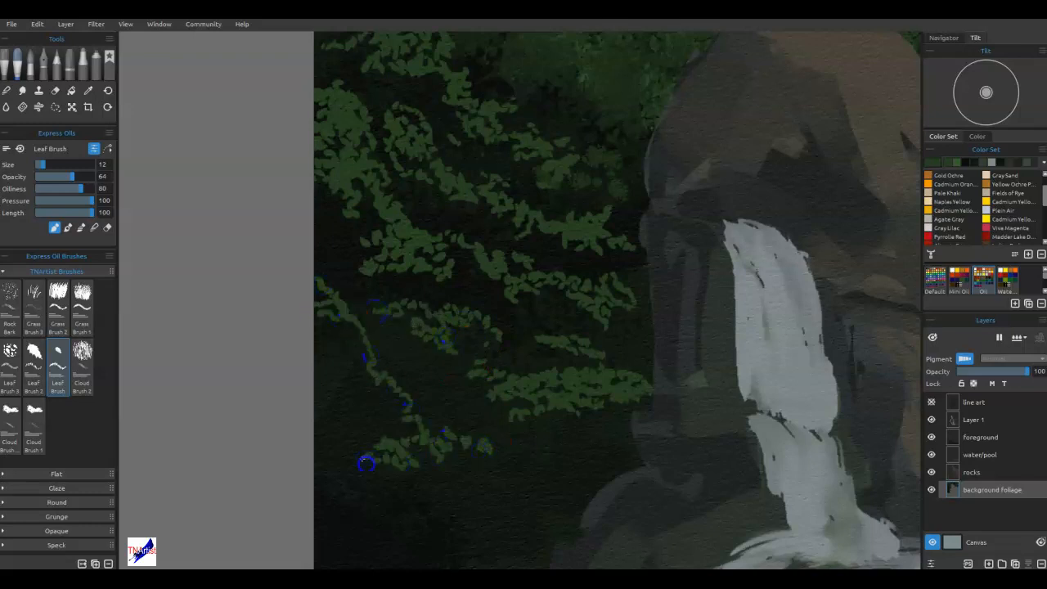
drag(339, 388, 354, 408)
drag(301, 386, 365, 397)
drag(434, 404, 480, 408)
drag(515, 453, 468, 449)
mouse_move(436, 388)
mouse_down()
mouse_move(402, 367)
mouse_move(390, 397)
mouse_up()
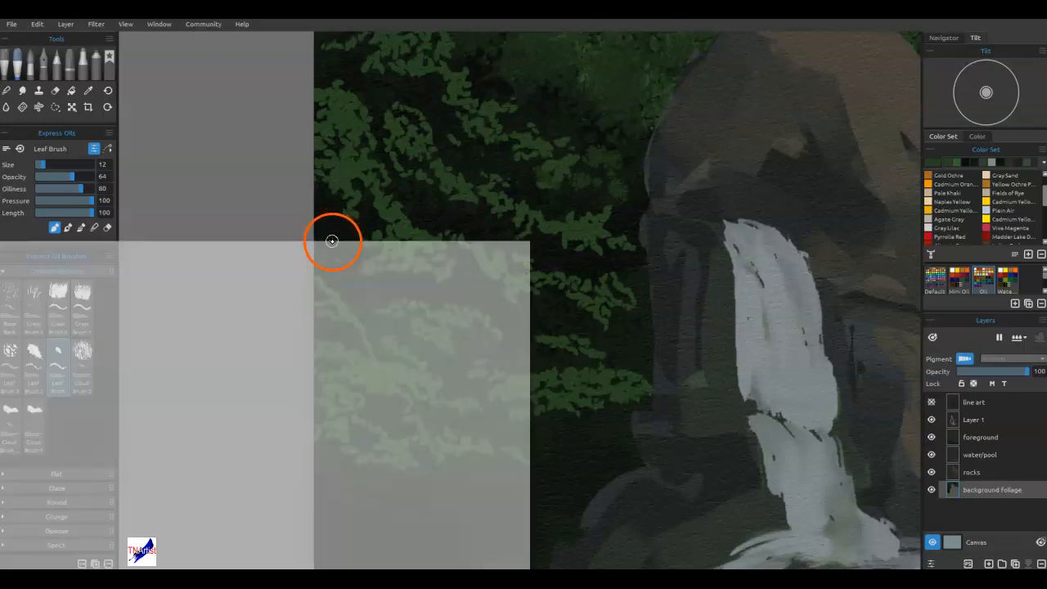
Sample a dark background tone and paint leaf-shaped gaps into the green branches on the canvas's left side.
key(alt)
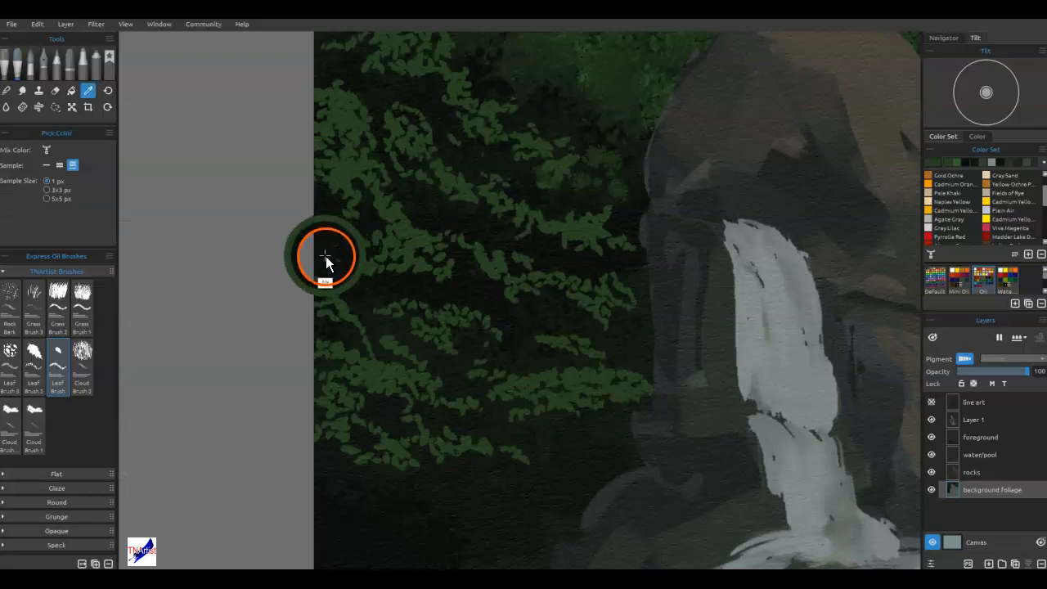
alt+click(337, 247)
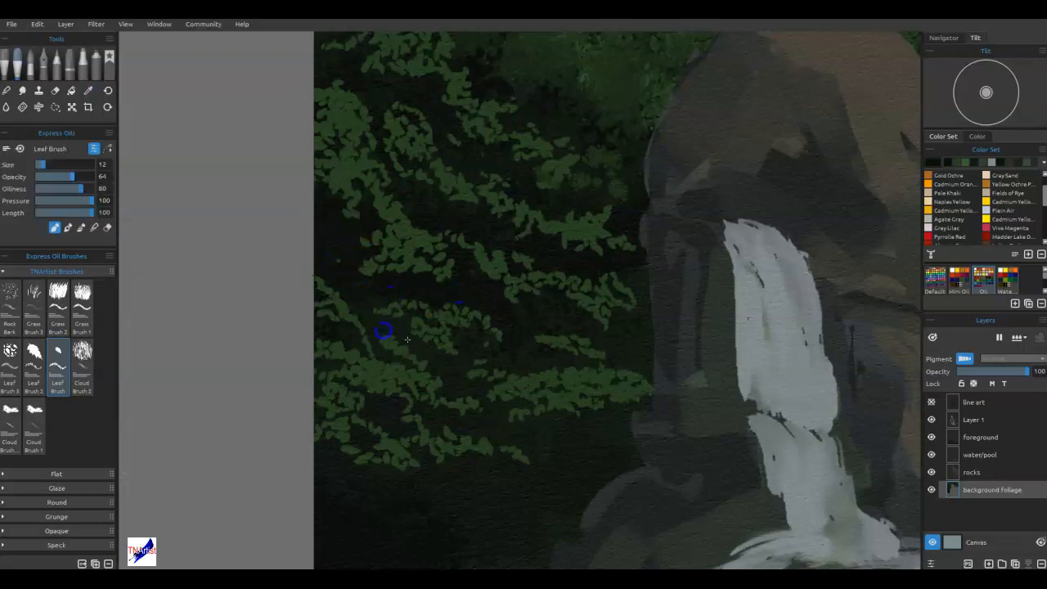
click(481, 429)
click(592, 454)
mouse_move(390, 431)
mouse_down()
mouse_move(526, 320)
mouse_move(540, 330)
mouse_up()
mouse_move(578, 337)
mouse_down()
mouse_move(609, 313)
mouse_move(625, 261)
mouse_up()
mouse_move(414, 203)
mouse_down()
mouse_move(421, 401)
mouse_move(297, 314)
mouse_move(301, 280)
mouse_up()
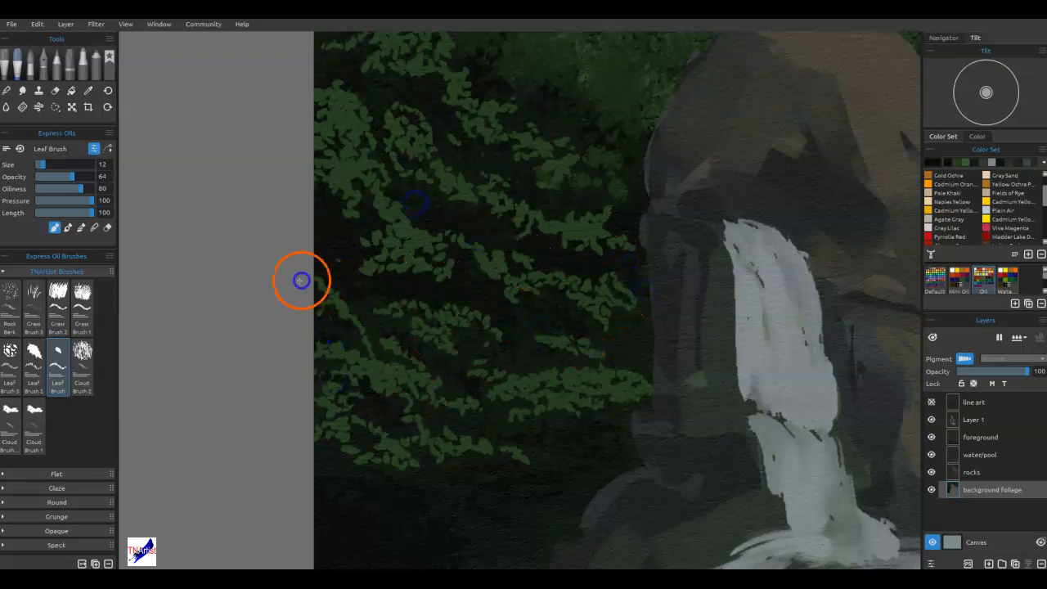
mouse_move(324, 333)
mouse_down()
mouse_move(422, 423)
mouse_move(414, 434)
mouse_move(532, 450)
mouse_move(579, 255)
mouse_move(540, 202)
mouse_up()
drag(408, 391, 400, 387)
mouse_move(503, 418)
mouse_down()
mouse_move(436, 377)
mouse_move(454, 368)
mouse_up()
Sample the branch green and paint a small leafy branch at the canvas's left edge below the existing foliage.
drag(512, 197, 491, 231)
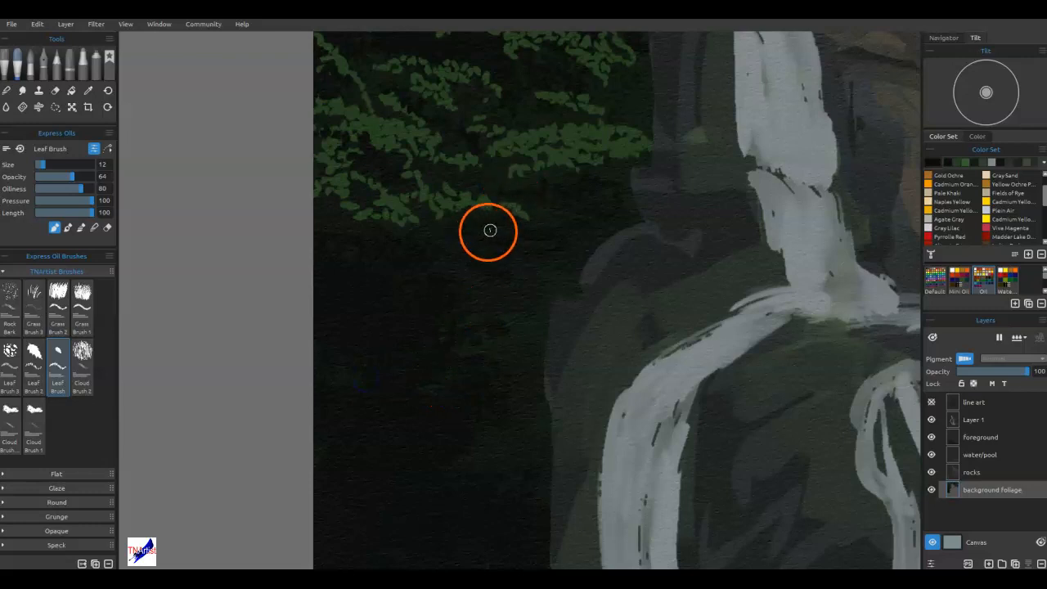
alt+click(566, 155)
mouse_move(378, 290)
mouse_down()
mouse_move(319, 275)
mouse_move(345, 268)
mouse_move(333, 249)
mouse_up()
drag(478, 240, 484, 236)
drag(355, 281, 418, 300)
mouse_move(404, 322)
mouse_down()
mouse_move(361, 310)
mouse_move(433, 333)
mouse_up()
Paint a drooping cluster of green leaves in the dark background left of the middle waterfall stream.
mouse_move(488, 373)
mouse_down()
mouse_move(506, 466)
mouse_move(465, 455)
mouse_up()
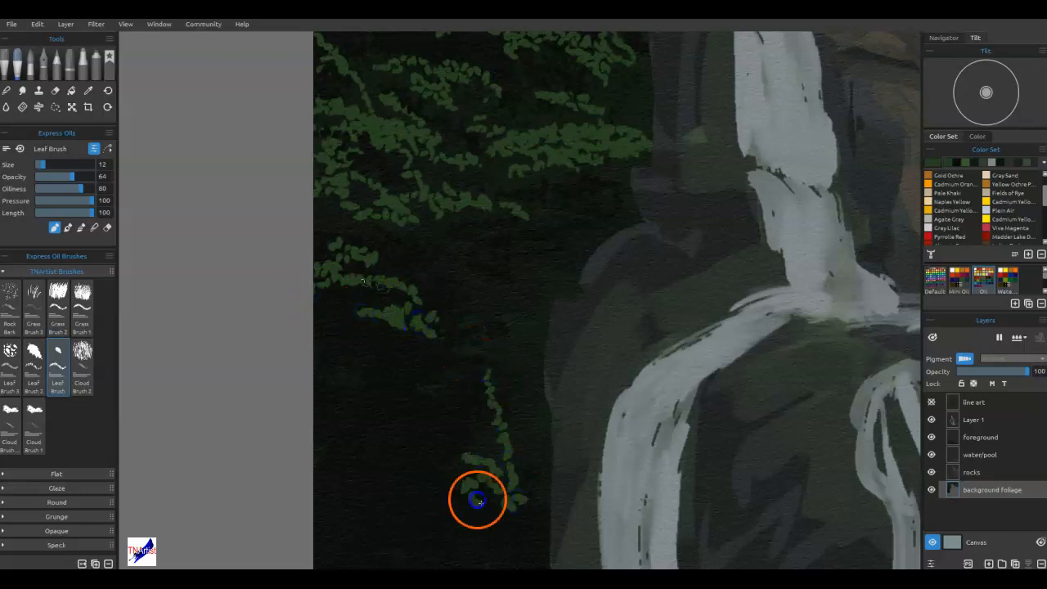
drag(477, 499, 499, 551)
drag(446, 441, 465, 451)
drag(474, 434, 503, 443)
drag(528, 497, 529, 474)
drag(534, 521, 539, 502)
drag(463, 426, 542, 459)
drag(416, 421, 397, 433)
drag(478, 466, 426, 470)
mouse_move(426, 478)
mouse_down()
mouse_move(453, 521)
mouse_move(435, 497)
mouse_up()
drag(396, 536, 408, 464)
Paint a dense cluster of green branches from the canvas's left edge inward, below the drooping leaf cluster.
key(space)
mouse_move(544, 383)
mouse_down()
mouse_move(621, 218)
mouse_move(615, 198)
mouse_up()
drag(372, 419, 499, 522)
drag(455, 448, 542, 496)
drag(388, 420, 514, 437)
drag(449, 403, 381, 386)
drag(383, 343, 444, 392)
drag(383, 372, 416, 407)
drag(421, 458, 431, 470)
drag(383, 459, 399, 491)
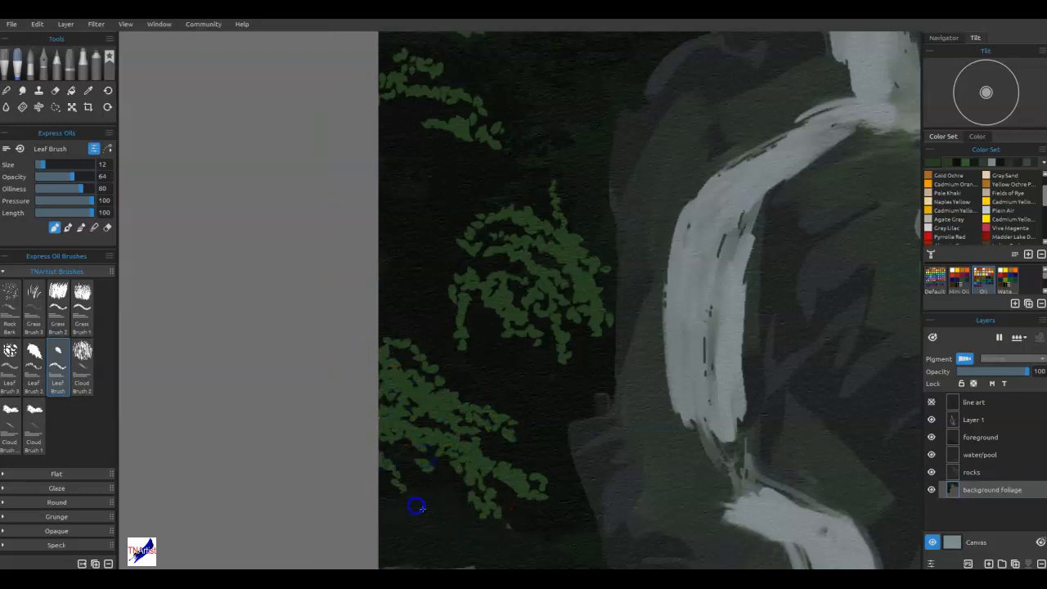
Add green leaves at the lower branch tips and small sprigs beneath, beside and above the drooping cluster.
drag(558, 469, 574, 507)
drag(541, 454, 551, 484)
drag(484, 384, 547, 390)
drag(411, 210, 385, 259)
drag(383, 199, 456, 216)
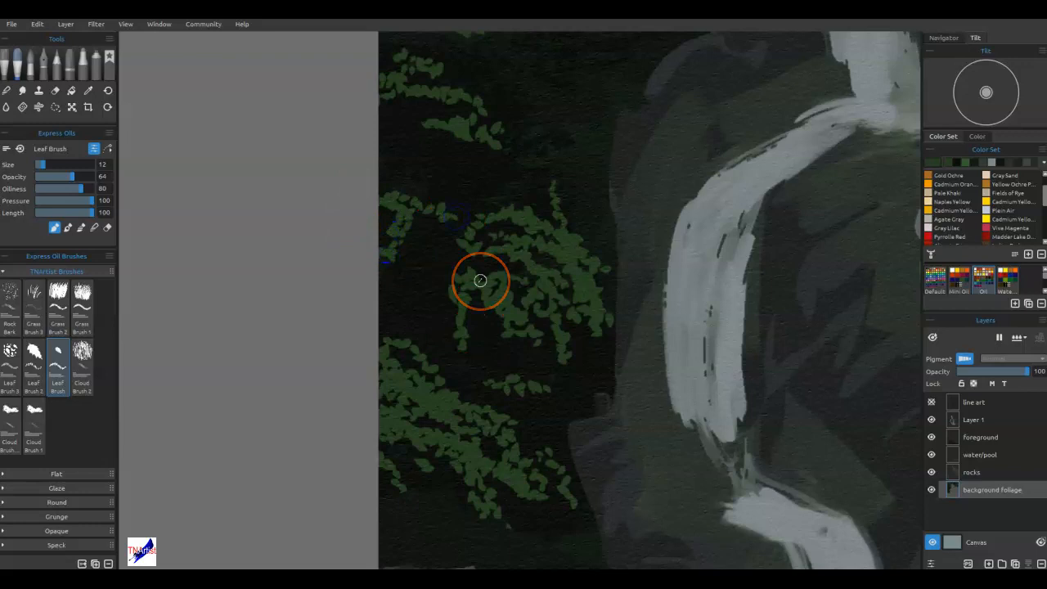
drag(545, 114, 582, 162)
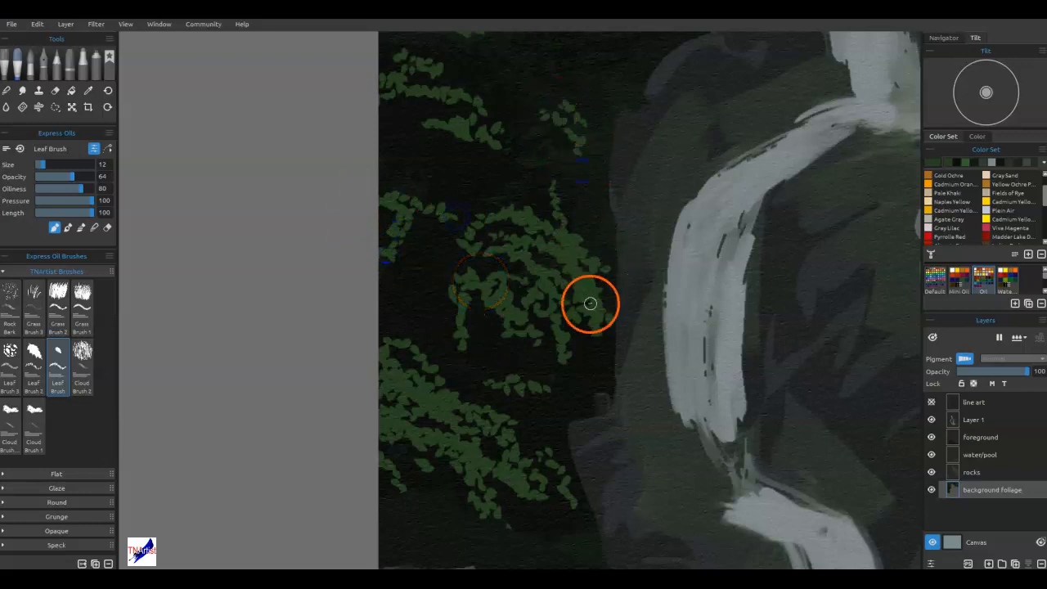
Blend the outer leaves of the drooping cluster and the upper edge of the branches below it into the dark background.
mouse_move(499, 224)
mouse_down()
mouse_move(514, 212)
mouse_move(470, 192)
mouse_up()
drag(530, 220, 527, 216)
drag(448, 233, 482, 293)
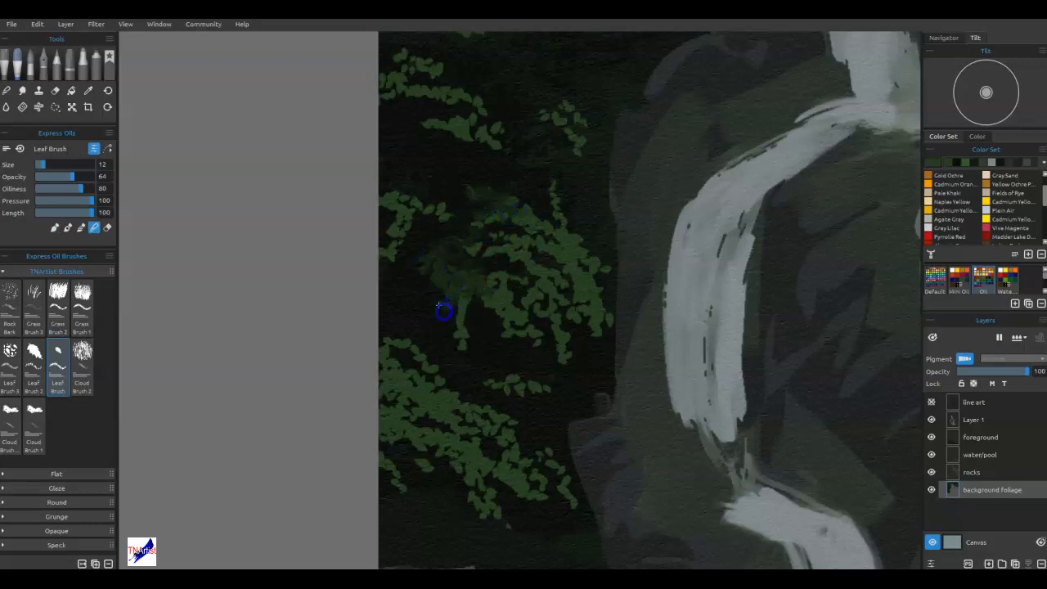
drag(423, 370, 408, 387)
drag(432, 348, 435, 354)
drag(446, 403, 501, 384)
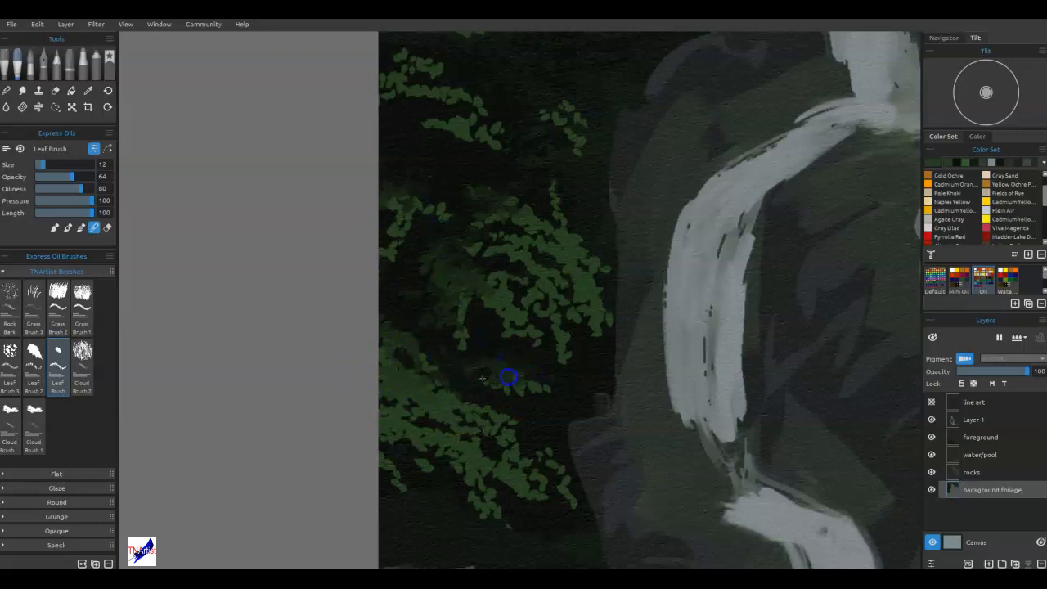
Blend parts of the green branches left of the upper waterfall stream into the dark background.
drag(531, 268, 541, 510)
drag(573, 340, 570, 499)
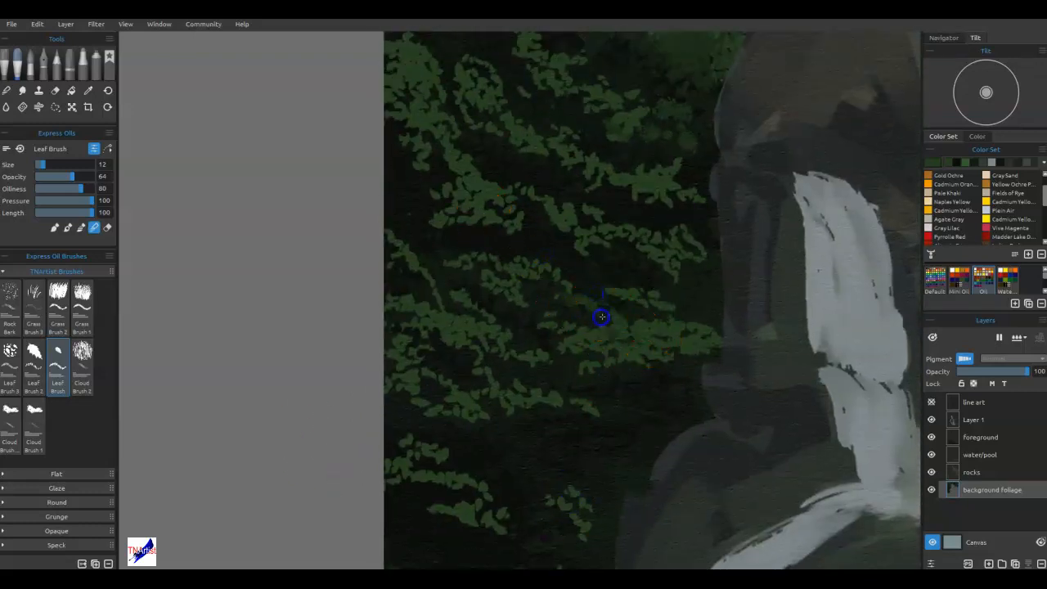
drag(481, 173, 497, 173)
drag(541, 199, 571, 219)
drag(572, 149, 615, 167)
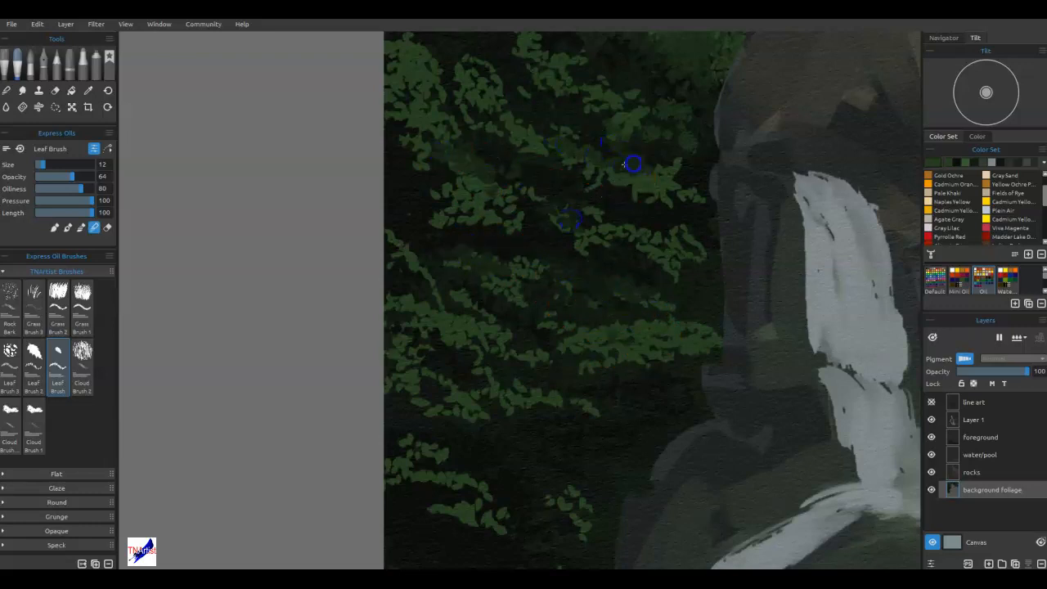
Blend the leaf clusters in the canvas's upper-left corner and along its left edge into the shadows.
mouse_move(487, 222)
mouse_down()
mouse_move(491, 472)
mouse_move(467, 542)
mouse_up()
drag(596, 428, 619, 425)
drag(474, 259, 477, 265)
drag(392, 210, 398, 217)
drag(632, 264, 646, 290)
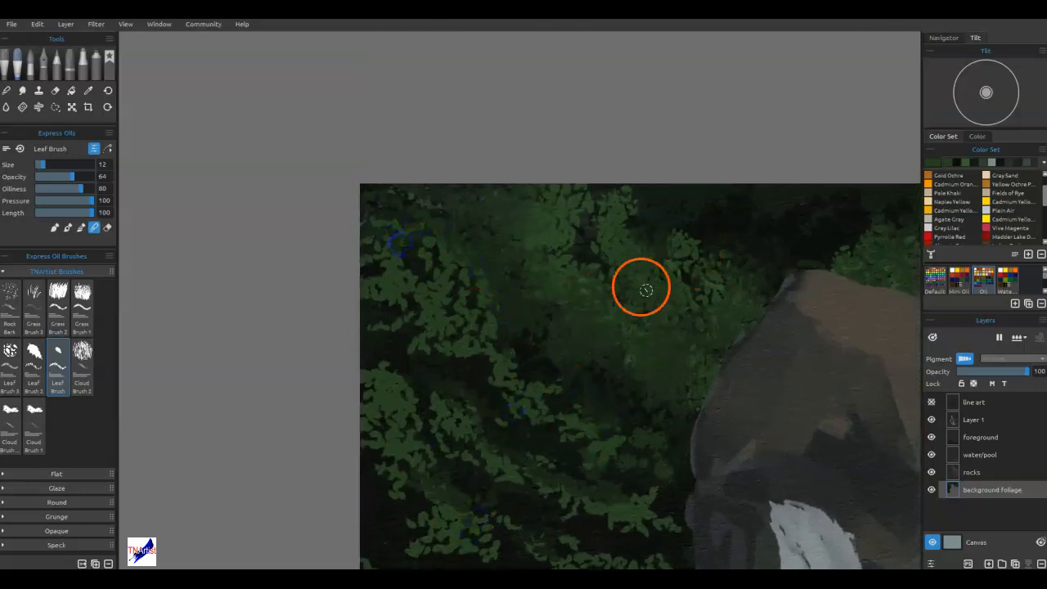
drag(512, 364, 535, 372)
mouse_move(386, 386)
mouse_down()
mouse_move(335, 339)
mouse_move(394, 376)
mouse_move(372, 425)
mouse_move(365, 502)
mouse_move(384, 524)
mouse_up()
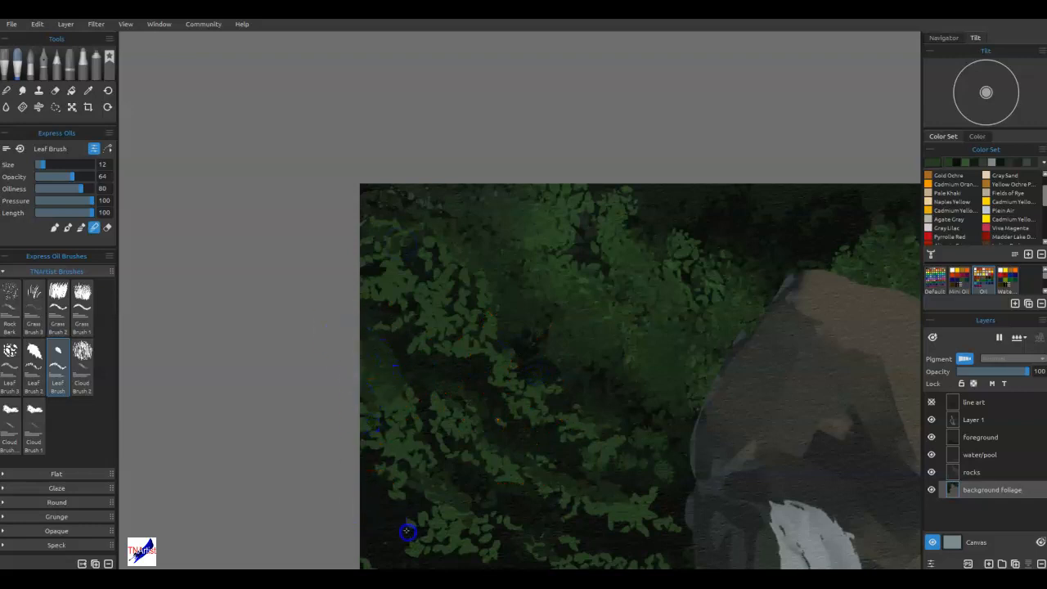
Soften the lower branches along the canvas's left edge, down to the gap above the drooping cluster.
drag(476, 474, 466, 192)
mouse_move(433, 296)
mouse_down()
mouse_move(404, 314)
mouse_move(401, 357)
mouse_move(366, 463)
mouse_move(387, 517)
mouse_up()
drag(453, 479, 449, 241)
mouse_move(384, 344)
mouse_down()
mouse_move(375, 309)
mouse_move(408, 308)
mouse_move(354, 306)
mouse_move(394, 336)
mouse_move(408, 314)
mouse_move(392, 336)
mouse_move(388, 322)
mouse_move(350, 332)
mouse_up()
drag(470, 365, 443, 348)
mouse_move(480, 383)
mouse_down()
mouse_move(494, 409)
mouse_move(448, 372)
mouse_up()
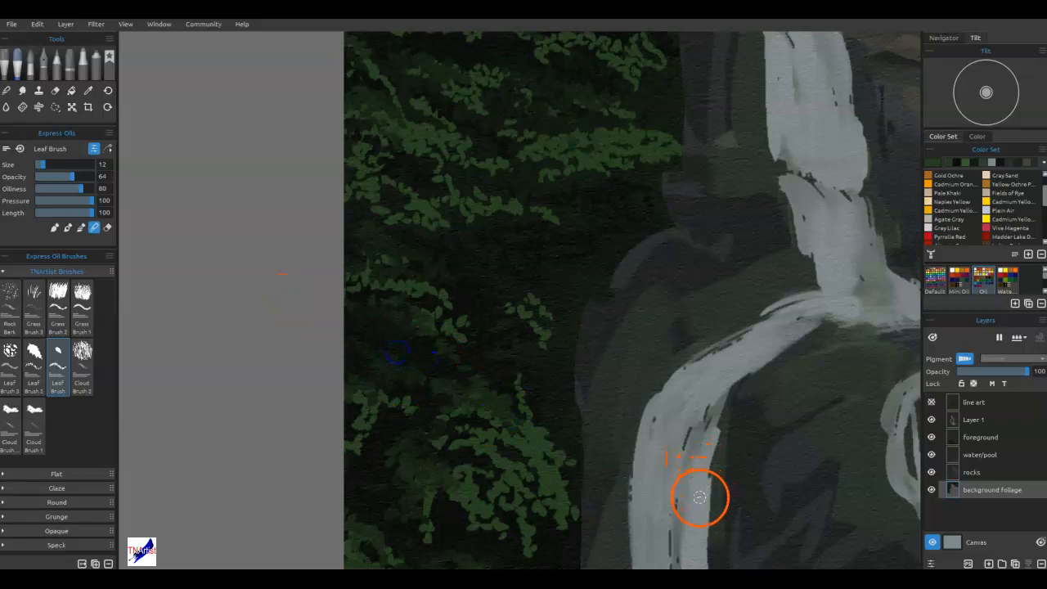
Blend the leaf edges of the large trees in the canvas's upper-right corner.
drag(564, 449, 499, 93)
drag(665, 240, 586, 285)
drag(781, 114, 407, 458)
mouse_move(617, 178)
mouse_down()
mouse_move(505, 516)
mouse_move(508, 536)
mouse_up()
mouse_move(582, 457)
mouse_down()
mouse_move(656, 505)
mouse_move(500, 469)
mouse_move(480, 488)
mouse_up()
click(685, 312)
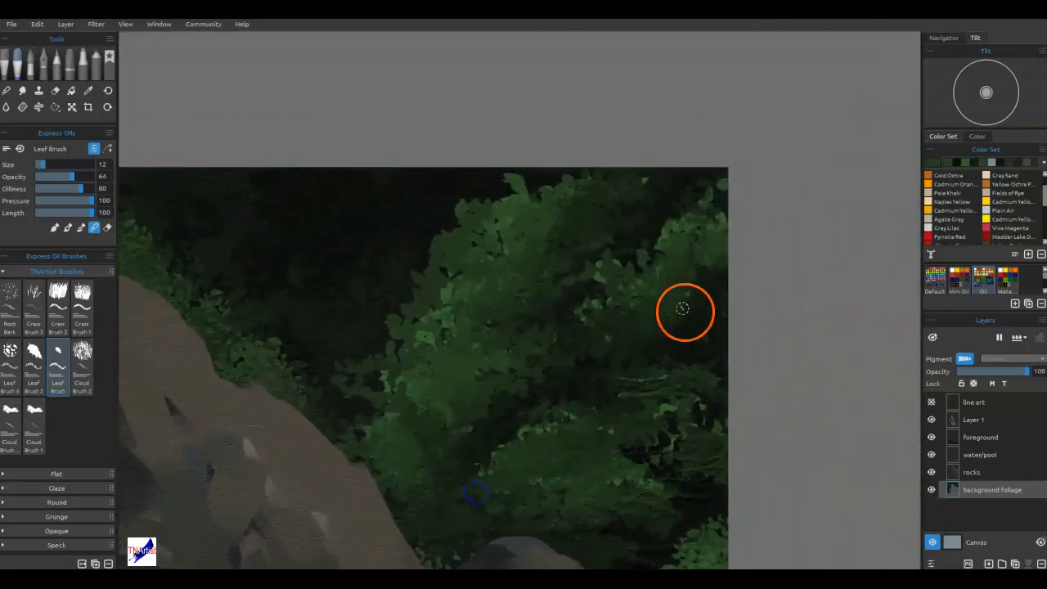
click(698, 286)
click(458, 280)
mouse_move(428, 236)
mouse_down()
mouse_move(479, 194)
mouse_move(434, 207)
mouse_up()
Blend faint foliage tones into the dark gap between the rock slope and the upper-right trees.
drag(312, 270, 273, 304)
click(242, 323)
drag(372, 321, 280, 338)
drag(232, 336, 225, 334)
drag(275, 277, 256, 295)
drag(256, 255, 216, 288)
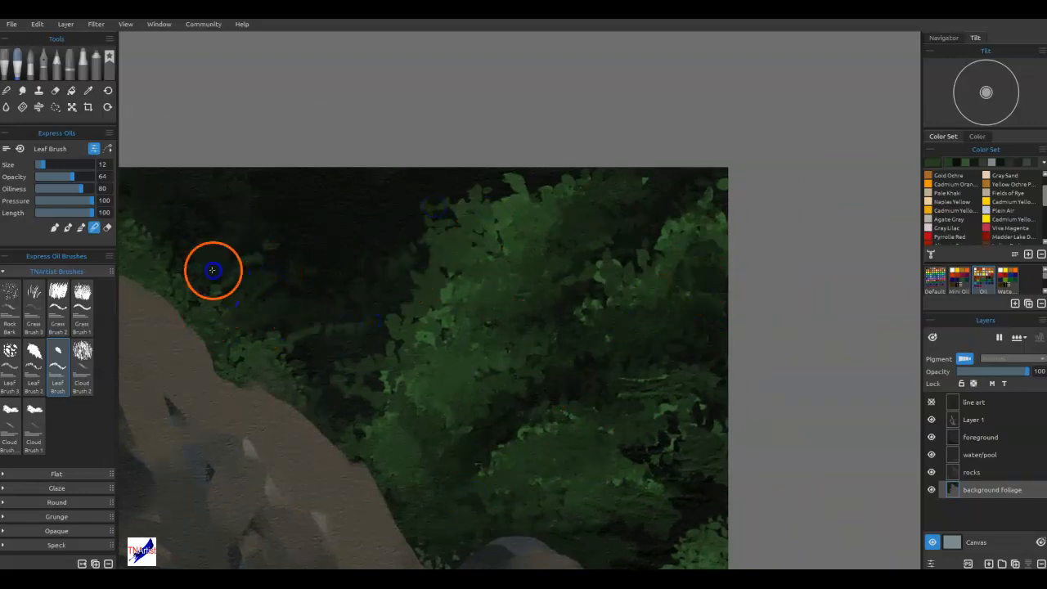
drag(425, 239, 477, 287)
alt+click(485, 242)
mouse_move(364, 194)
mouse_down()
mouse_move(386, 187)
mouse_move(315, 217)
mouse_move(367, 234)
mouse_move(304, 188)
mouse_move(246, 192)
mouse_up()
click(350, 198)
mouse_move(423, 259)
mouse_down()
mouse_move(376, 298)
mouse_move(388, 303)
mouse_up()
Paint green leaf branches hanging from the canvas's top edge in the dark gap beside the upper-right trees.
key(n)
mouse_move(365, 195)
mouse_down()
mouse_move(404, 189)
mouse_move(353, 194)
mouse_up()
drag(366, 236, 400, 228)
drag(318, 209, 326, 185)
drag(334, 238, 327, 212)
mouse_move(390, 231)
mouse_down()
mouse_move(354, 233)
mouse_move(365, 226)
mouse_up()
drag(334, 310, 333, 312)
Add more green leaves along the canvas's top edge, including a small branch above the rock's peak.
drag(416, 327, 755, 482)
mouse_move(406, 309)
mouse_down()
mouse_move(409, 333)
mouse_move(388, 319)
mouse_up()
drag(452, 293, 486, 295)
alt+click(589, 283)
mouse_move(363, 255)
mouse_down()
mouse_move(335, 283)
mouse_move(368, 268)
mouse_up()
drag(388, 259, 436, 245)
drag(354, 251, 311, 257)
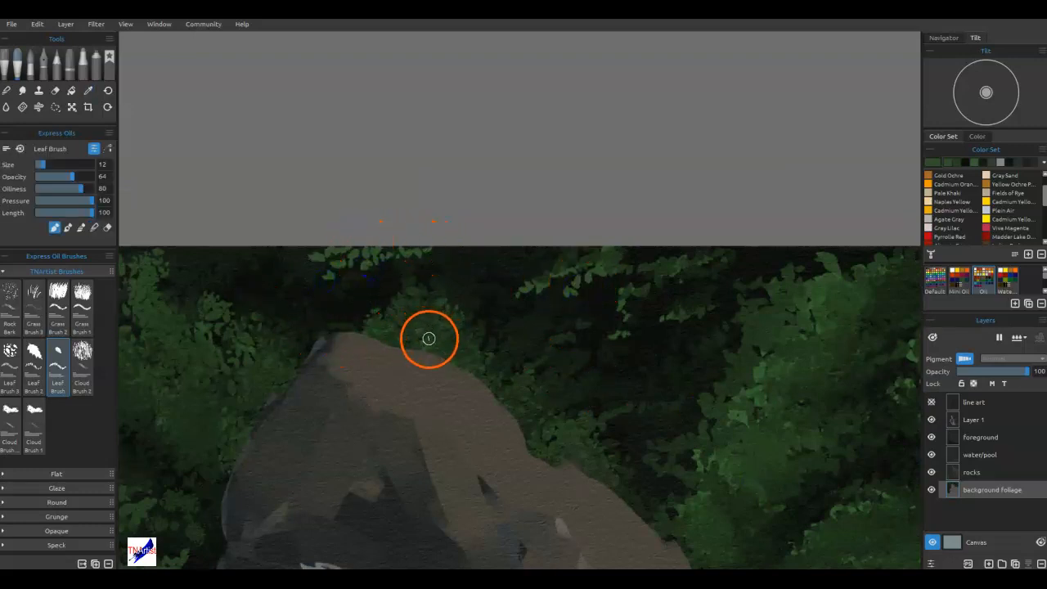
Blend the new leaf branch above the rock's peak into the dark background.
key(b)
drag(391, 255, 431, 249)
drag(345, 260, 377, 251)
click(411, 238)
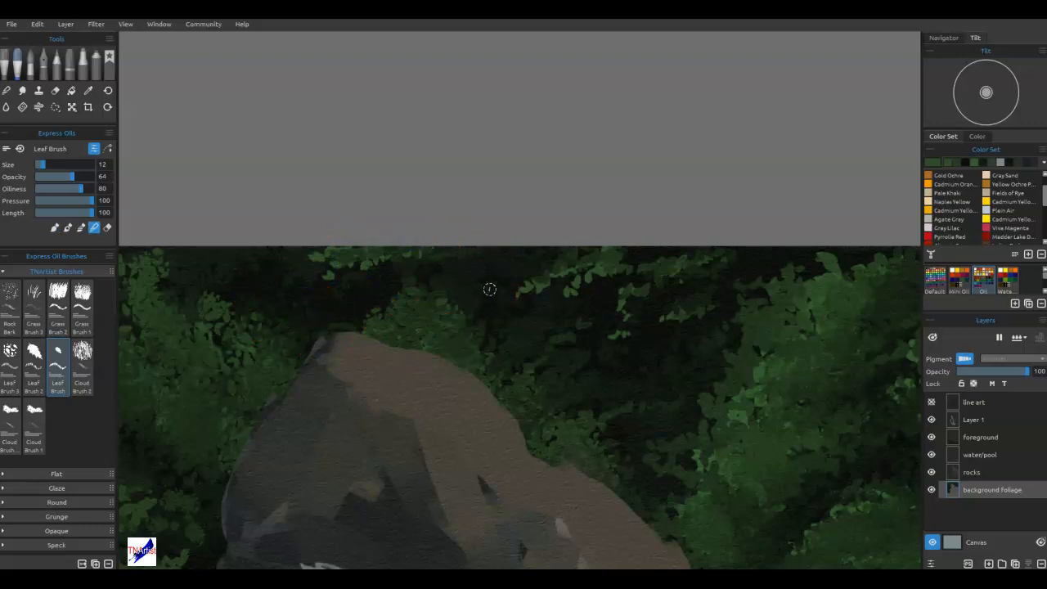
Rename Layer 1 as "waterfall" and make the rocks layer active.
key(ctrl+0)
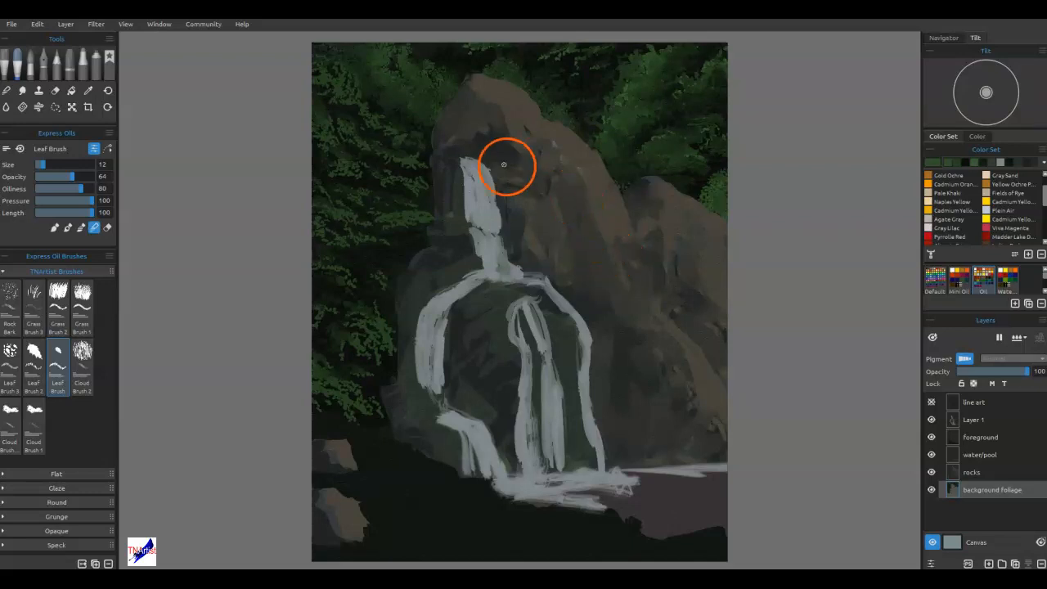
scroll(479, 133, up, 3)
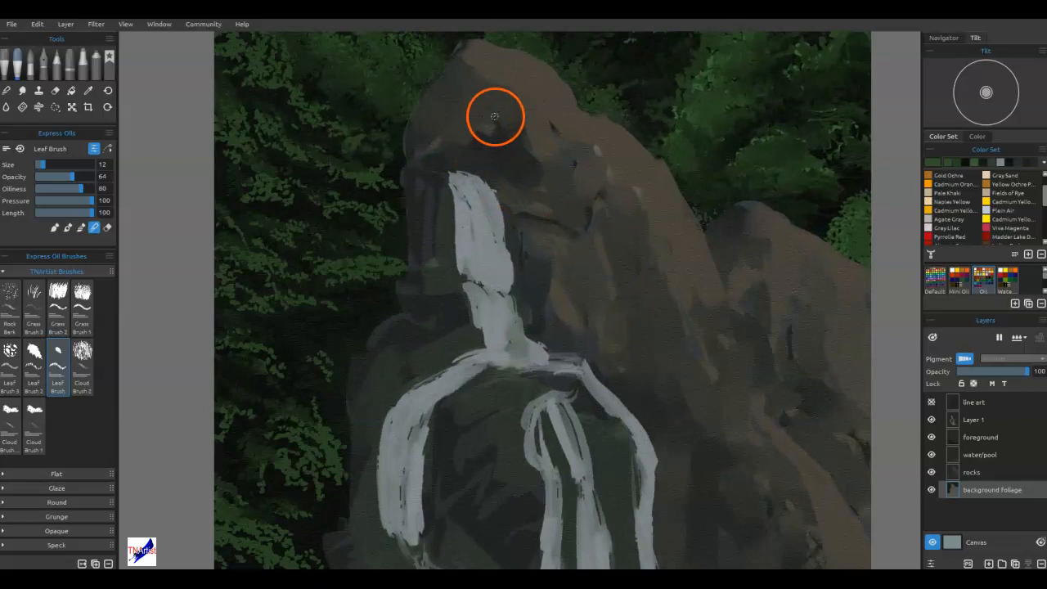
scroll(487, 122, down, 3)
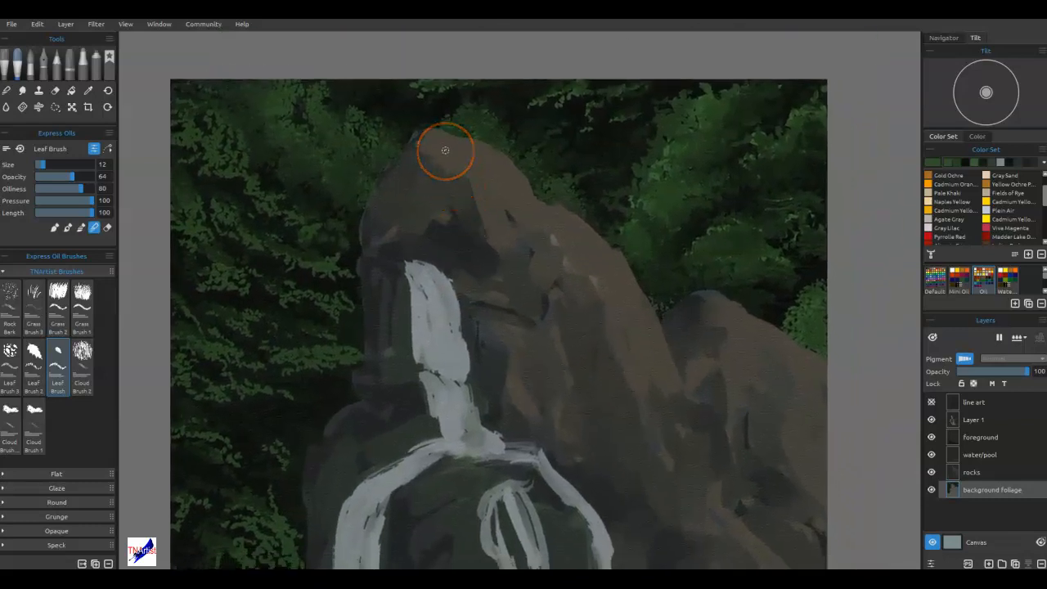
scroll(445, 147, down, 1)
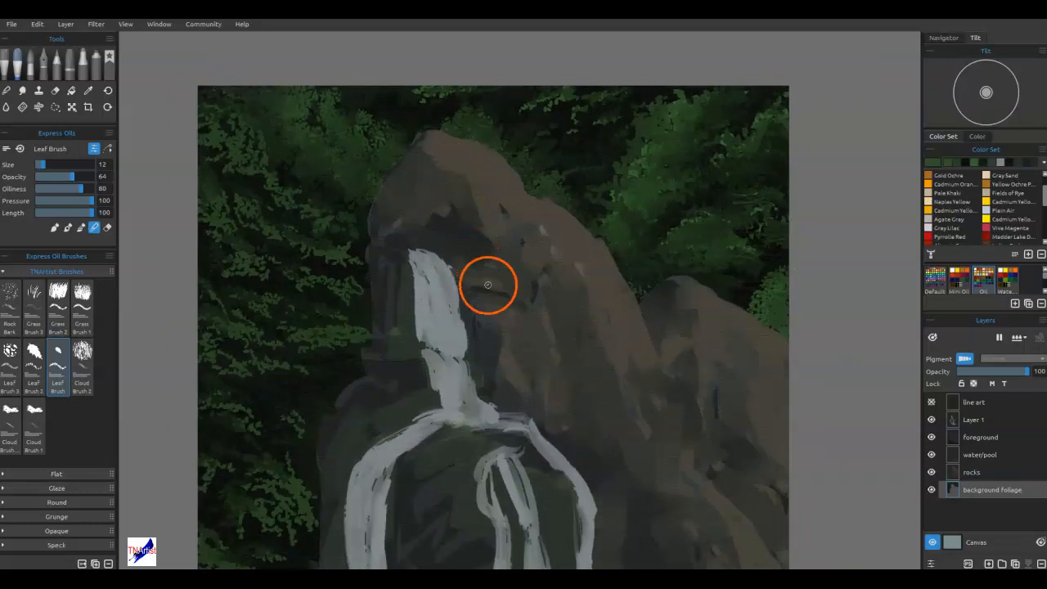
drag(488, 286, 464, 213)
drag(589, 346, 575, 295)
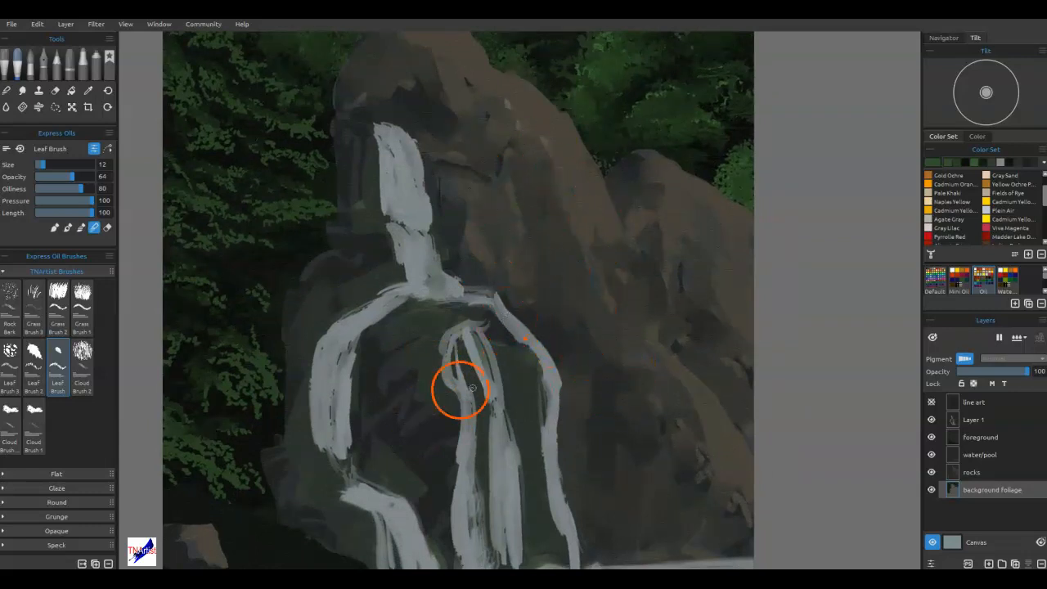
click(973, 420)
click(930, 419)
click(931, 420)
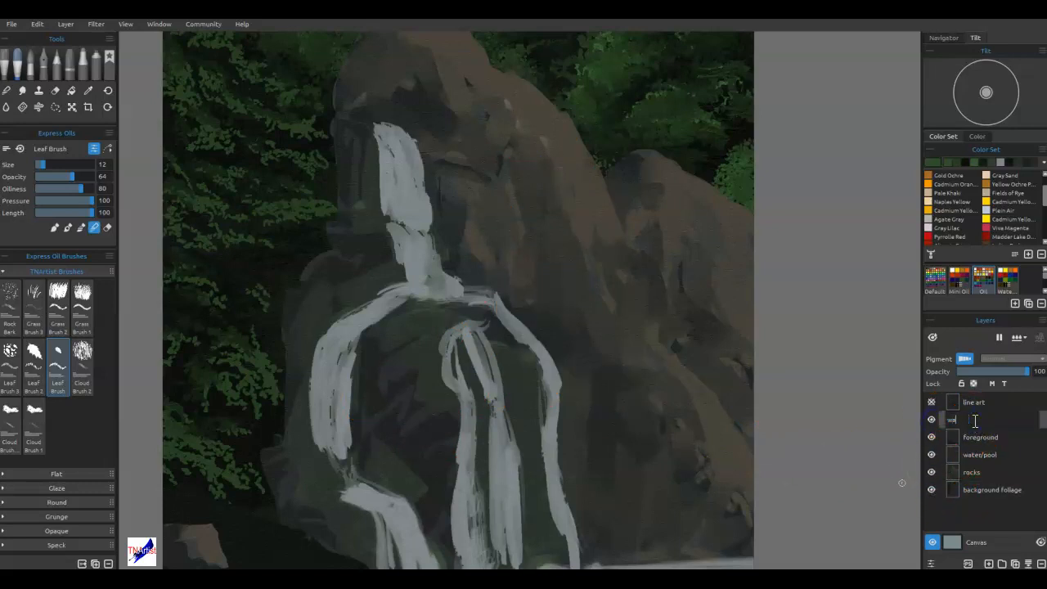
click(975, 472)
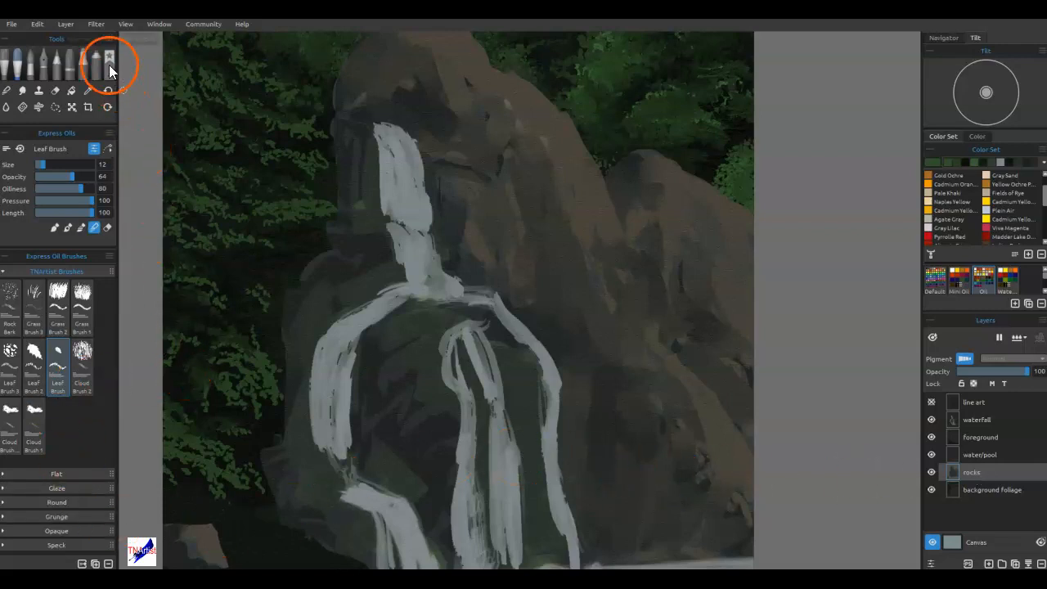
Try blending the rock face between the falls with the Mtn Knife oil brush at size 16.
click(5, 75)
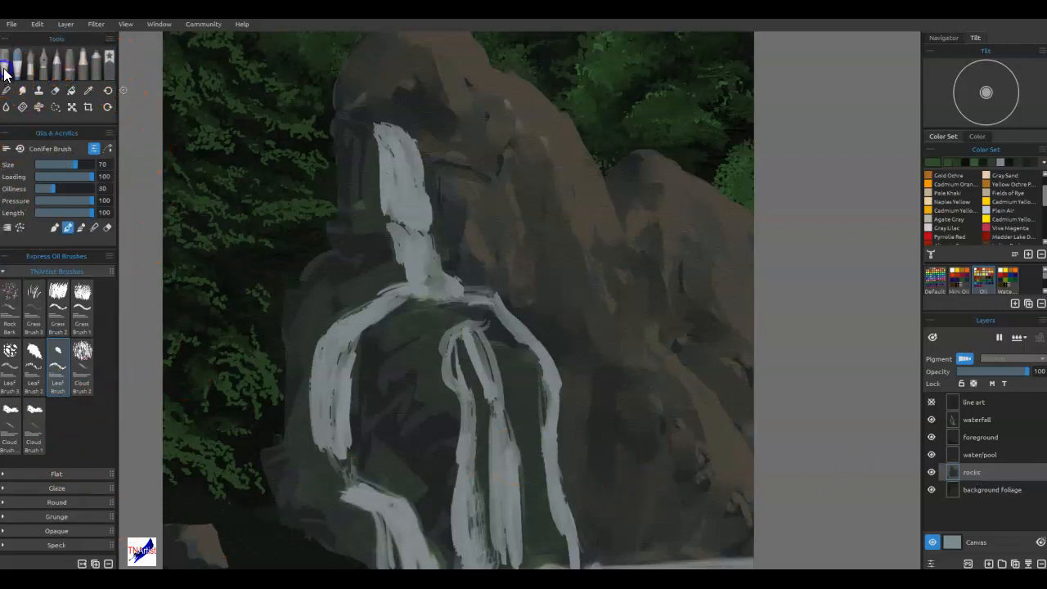
scroll(45, 377, down, 1)
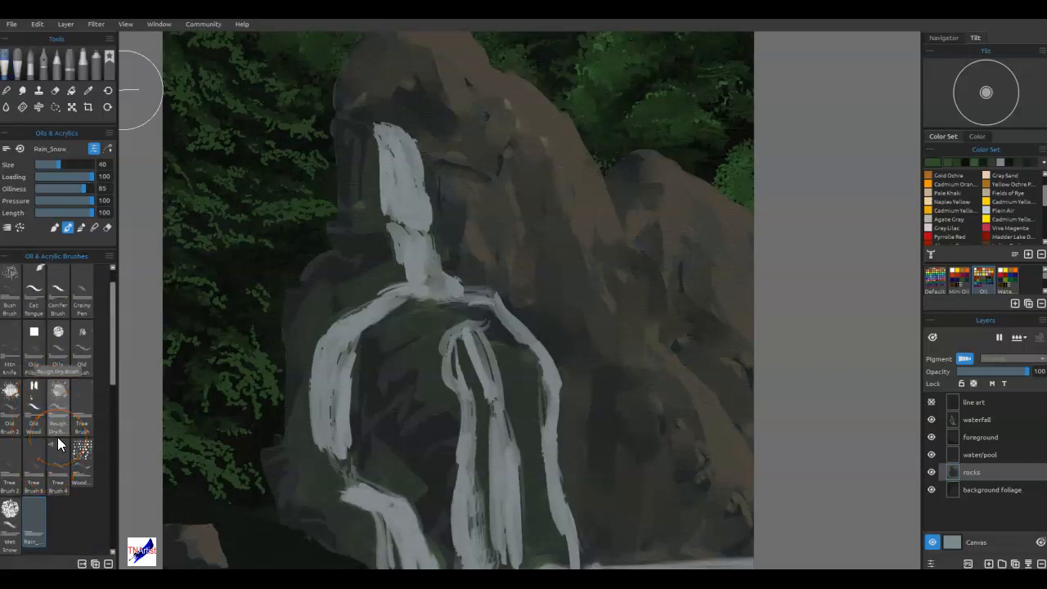
scroll(57, 436, up, 1)
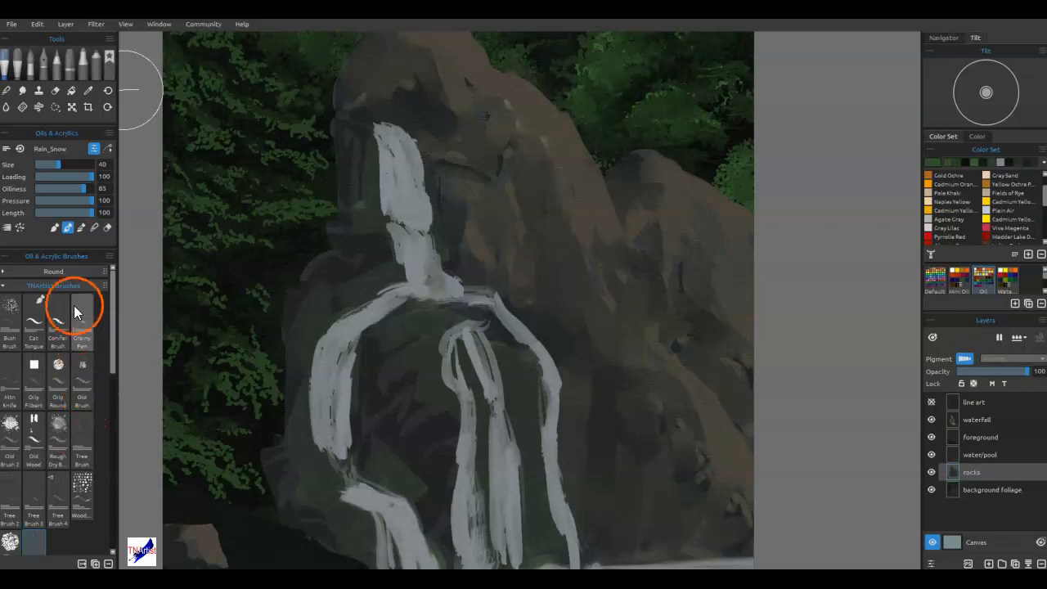
click(13, 386)
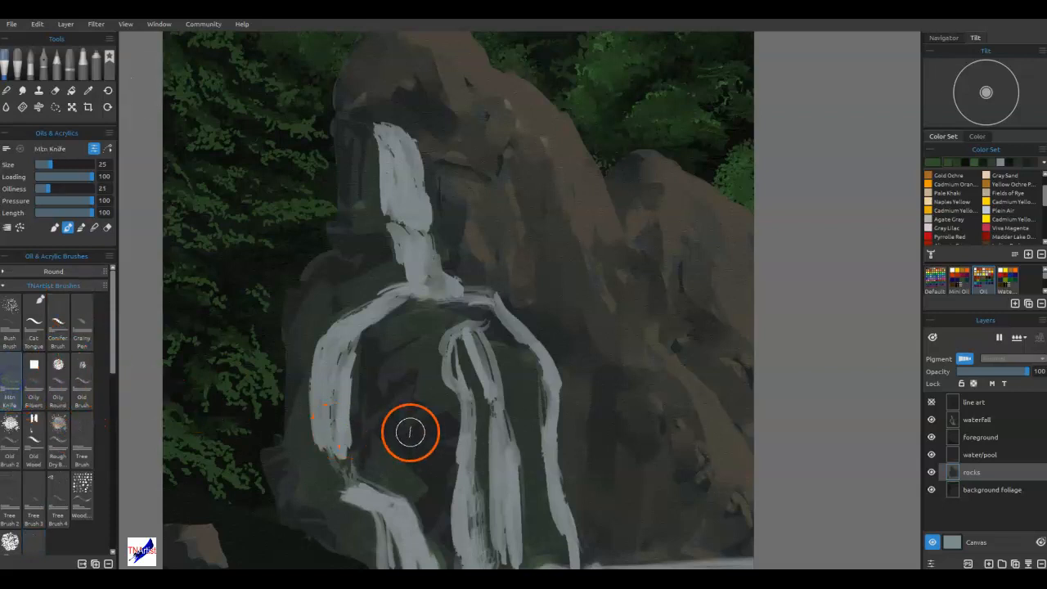
mouse_move(410, 432)
mouse_down()
mouse_move(420, 428)
mouse_move(412, 497)
mouse_move(427, 411)
mouse_move(405, 438)
mouse_move(410, 418)
mouse_up()
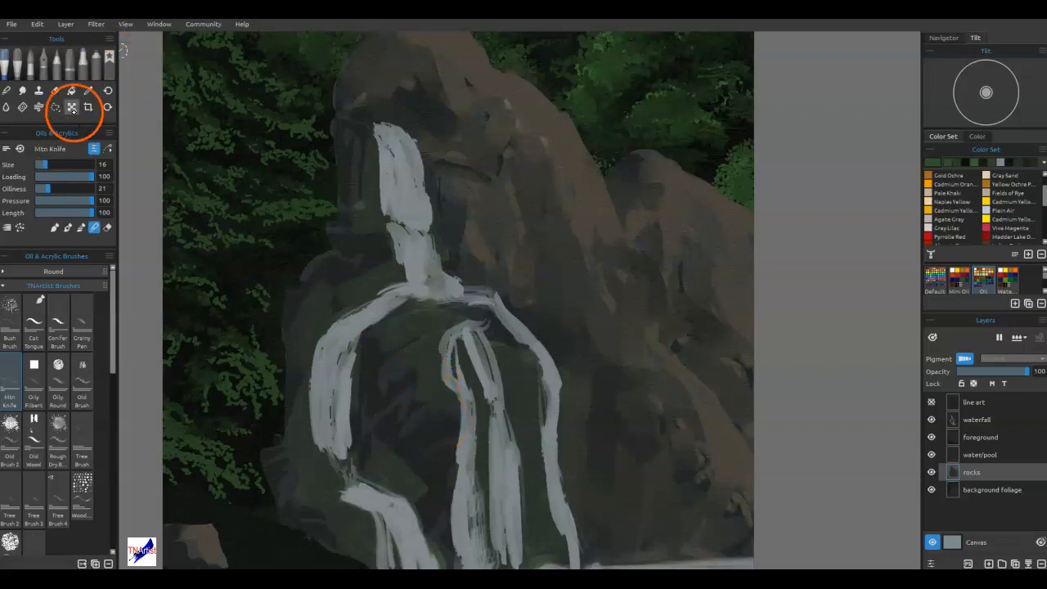
Switch to the favorite brushes and try the Old Brush on the rock face between the falls.
click(109, 59)
mouse_move(256, 421)
mouse_down()
mouse_move(295, 421)
mouse_move(294, 440)
mouse_up()
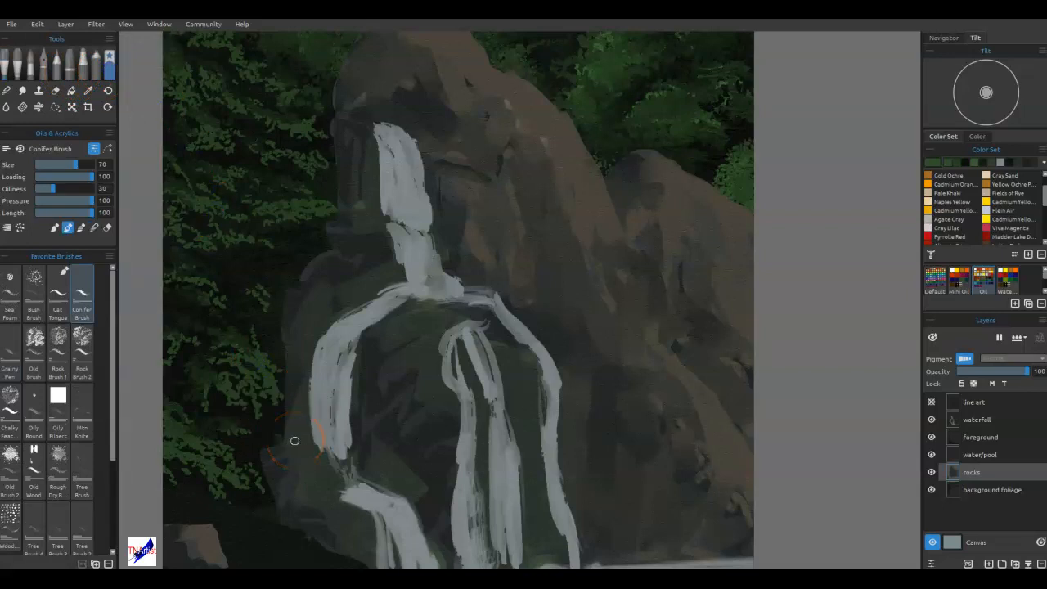
click(37, 348)
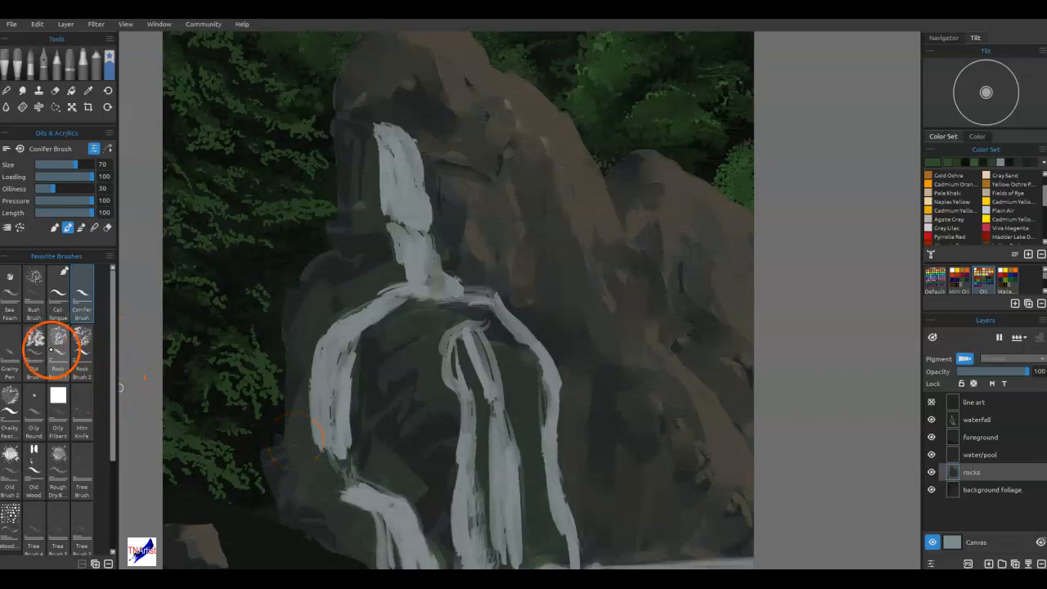
mouse_move(439, 406)
mouse_down()
mouse_move(441, 451)
mouse_move(458, 430)
mouse_move(478, 433)
mouse_up()
key(ctrl+z)
key(b)
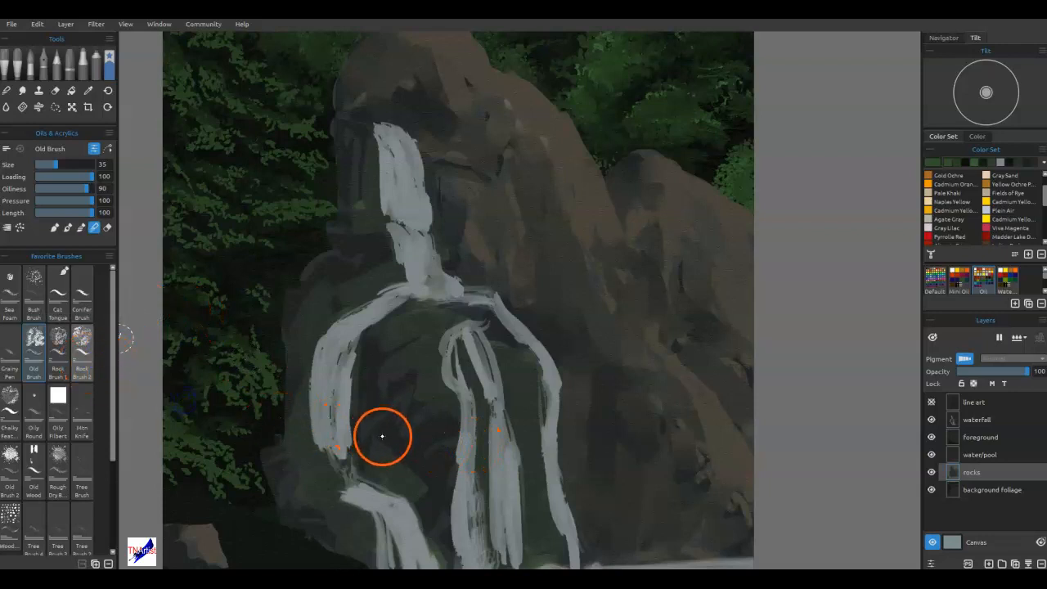
Blend the rock face between the falls and the rocks right of them with Rock Brush 2 at size 25.
click(85, 358)
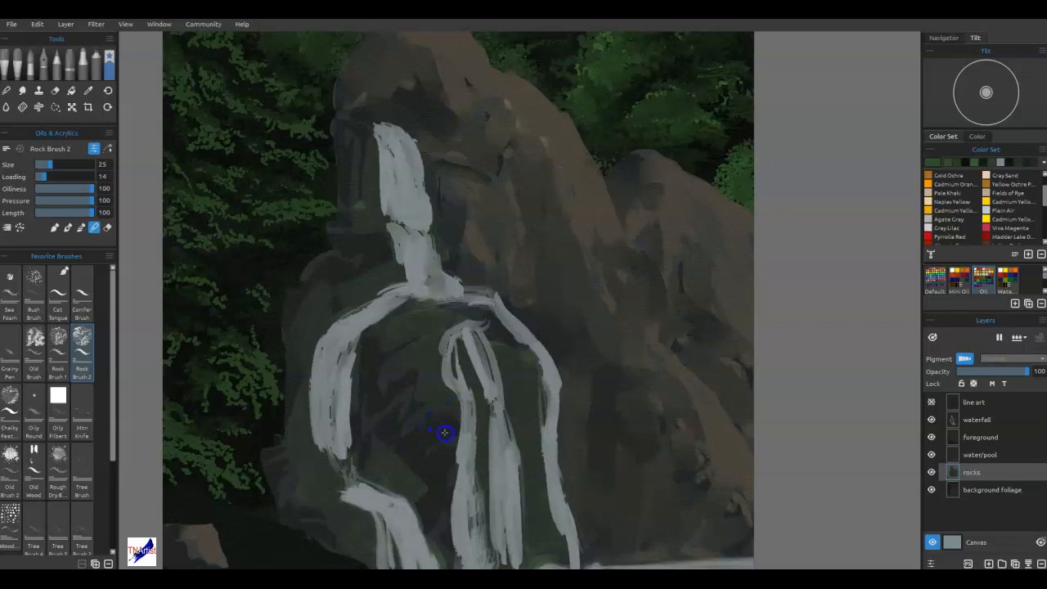
drag(445, 439, 428, 464)
click(423, 382)
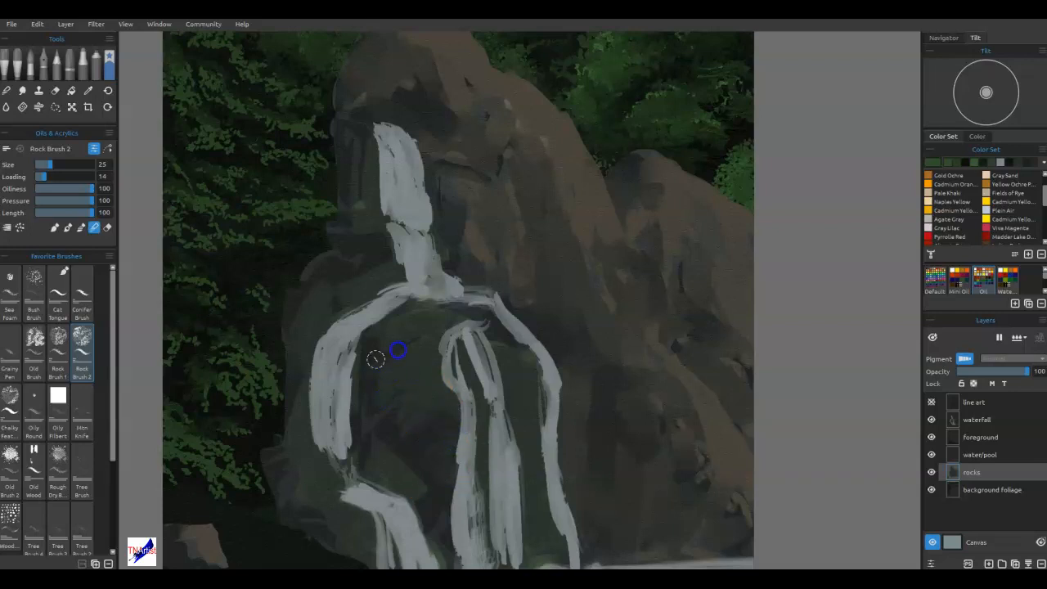
click(617, 449)
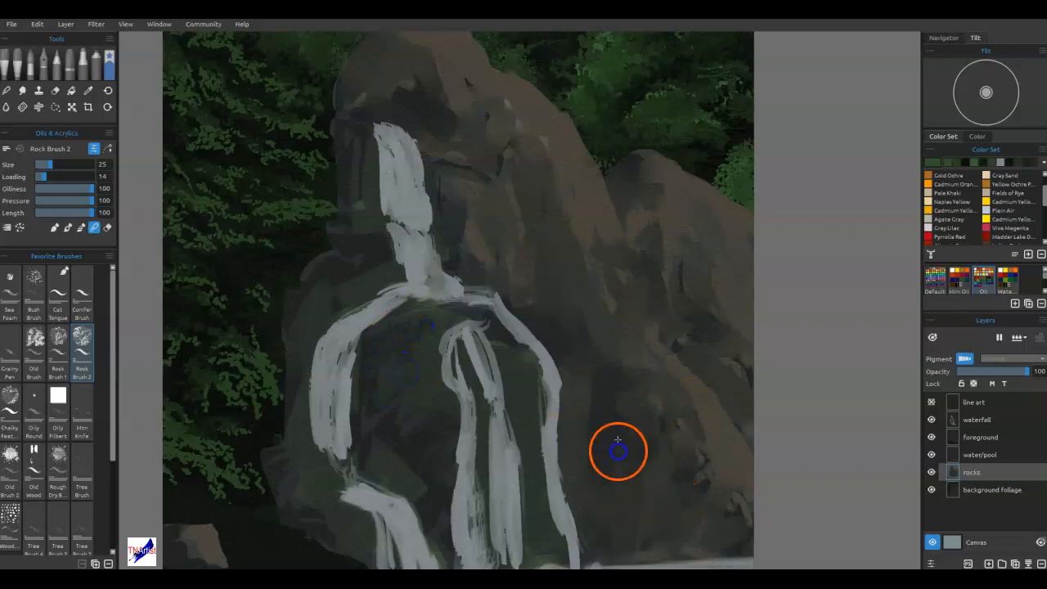
click(696, 496)
click(619, 362)
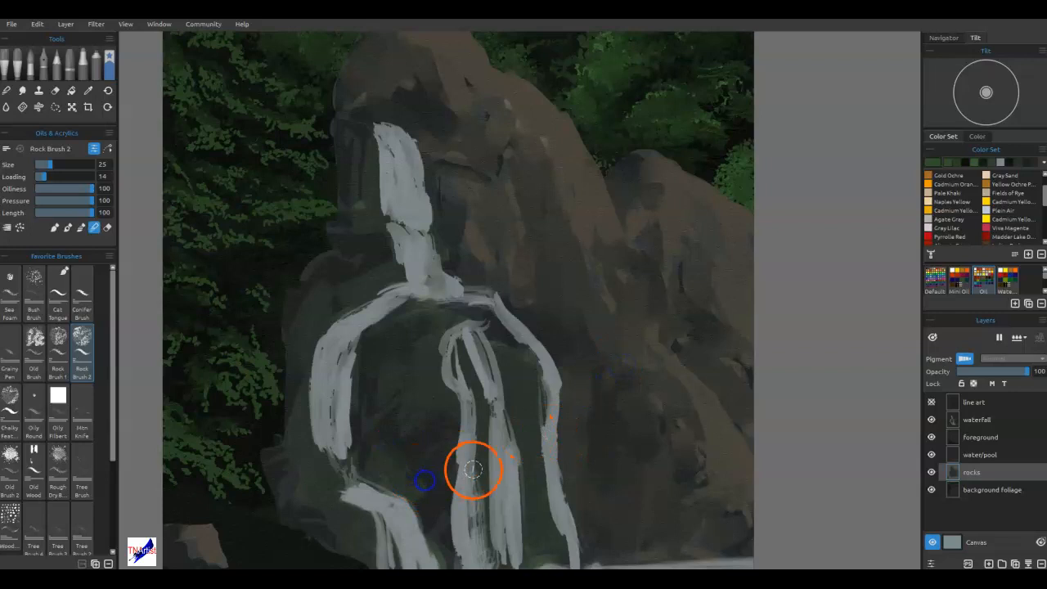
click(444, 521)
Blend the rocks around the upper falls, the left edge and the peak with Rock Brush 2 at size 25.
click(371, 252)
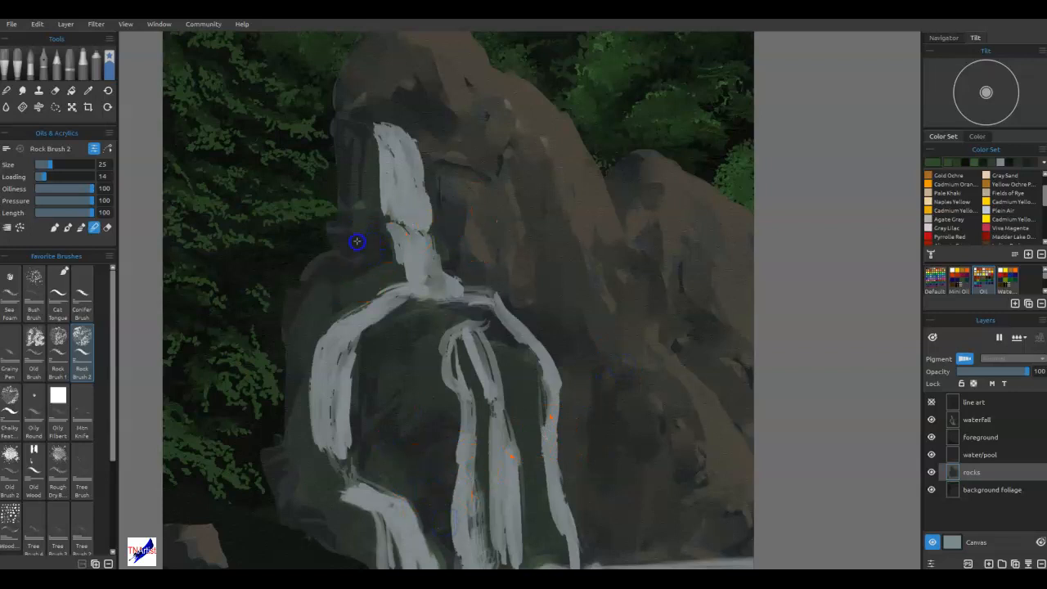
mouse_move(291, 413)
mouse_down()
mouse_move(262, 460)
mouse_move(269, 494)
mouse_move(279, 420)
mouse_move(312, 533)
mouse_up()
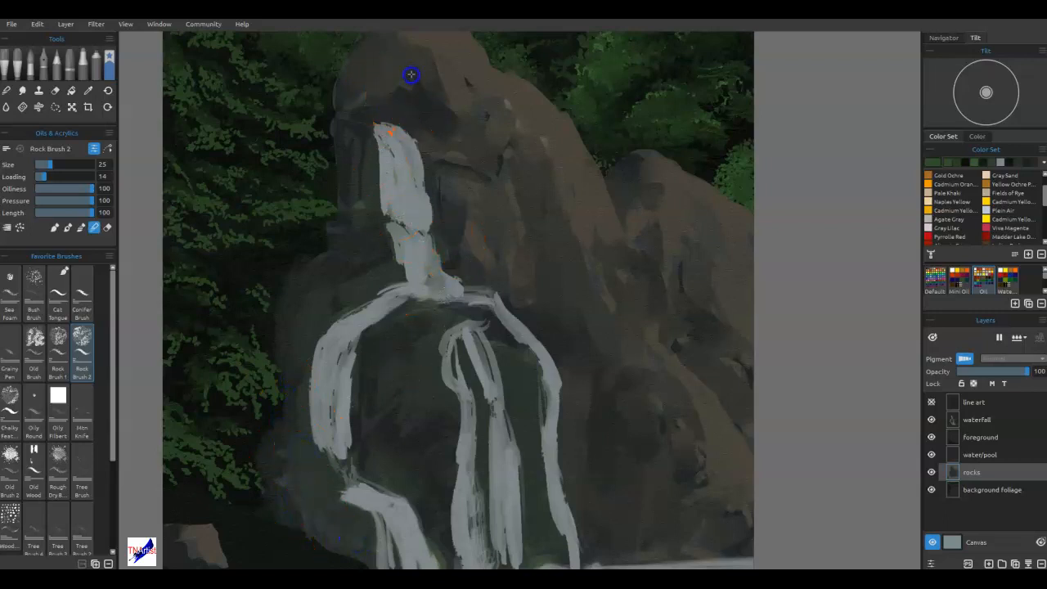
drag(345, 124, 326, 234)
mouse_move(327, 359)
mouse_down()
mouse_move(316, 393)
mouse_move(409, 402)
mouse_move(371, 376)
mouse_up()
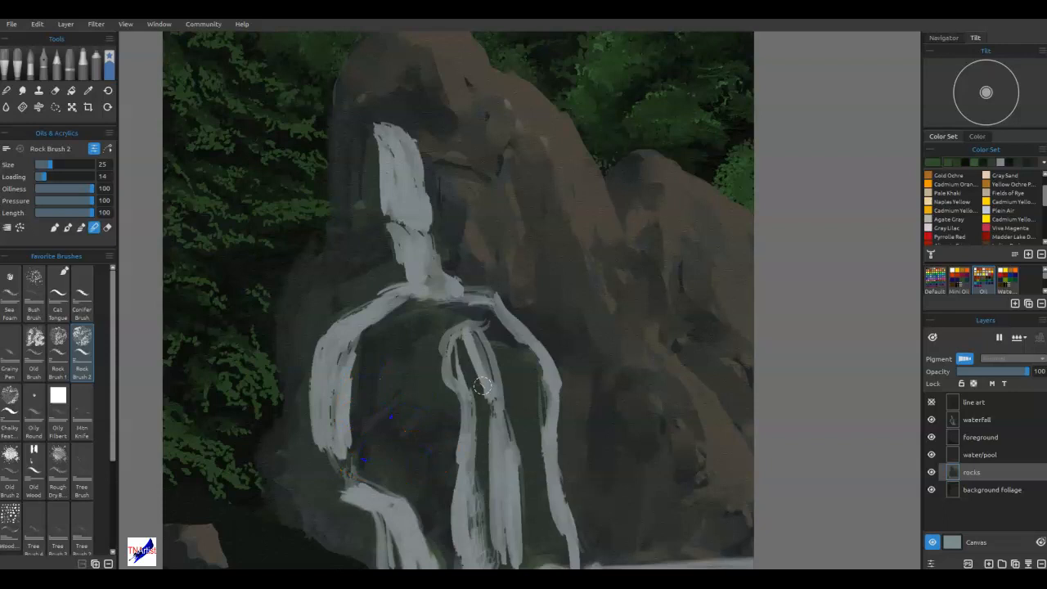
drag(417, 396, 547, 362)
click(997, 524)
mouse_move(444, 115)
mouse_down()
mouse_move(460, 194)
mouse_move(554, 247)
mouse_up()
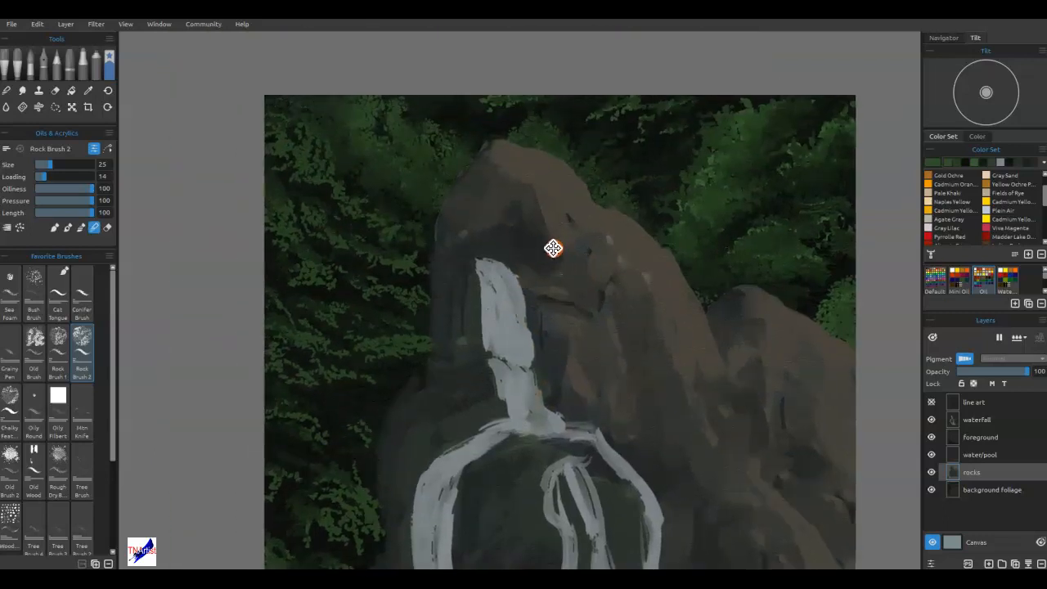
scroll(553, 245, up, 3)
click(551, 212)
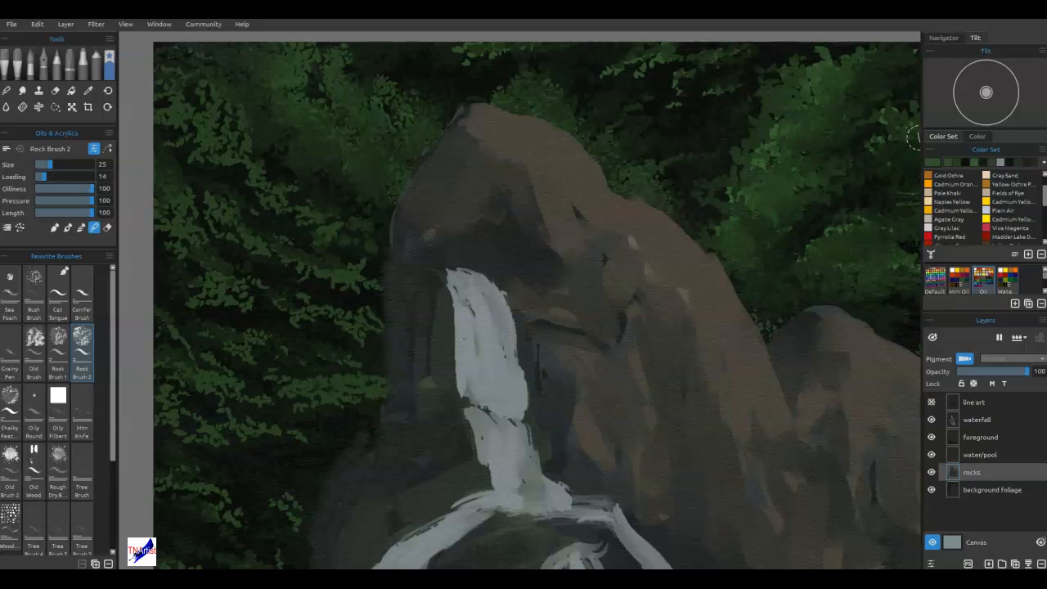
key(ctrl+t)
drag(664, 416, 632, 160)
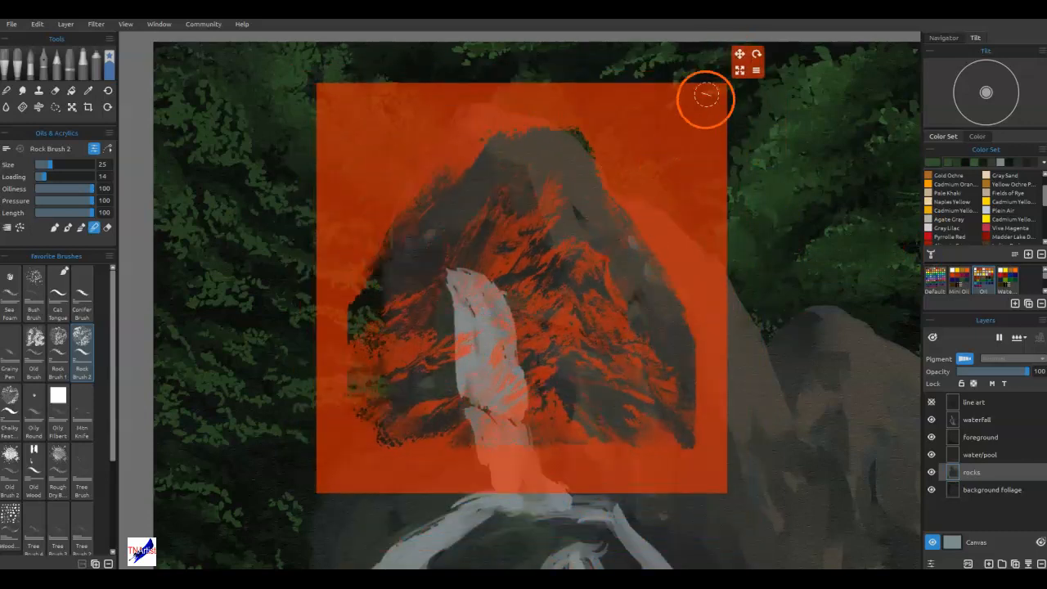
key(Return)
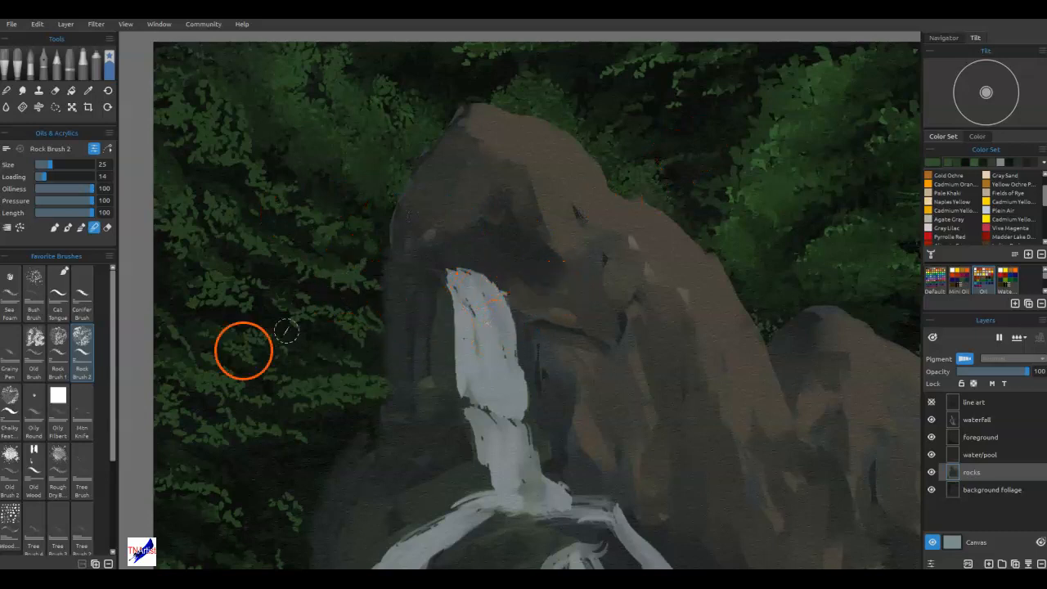
Select the Old Brush and sample the light grey at the base of the upper waterfall.
click(35, 337)
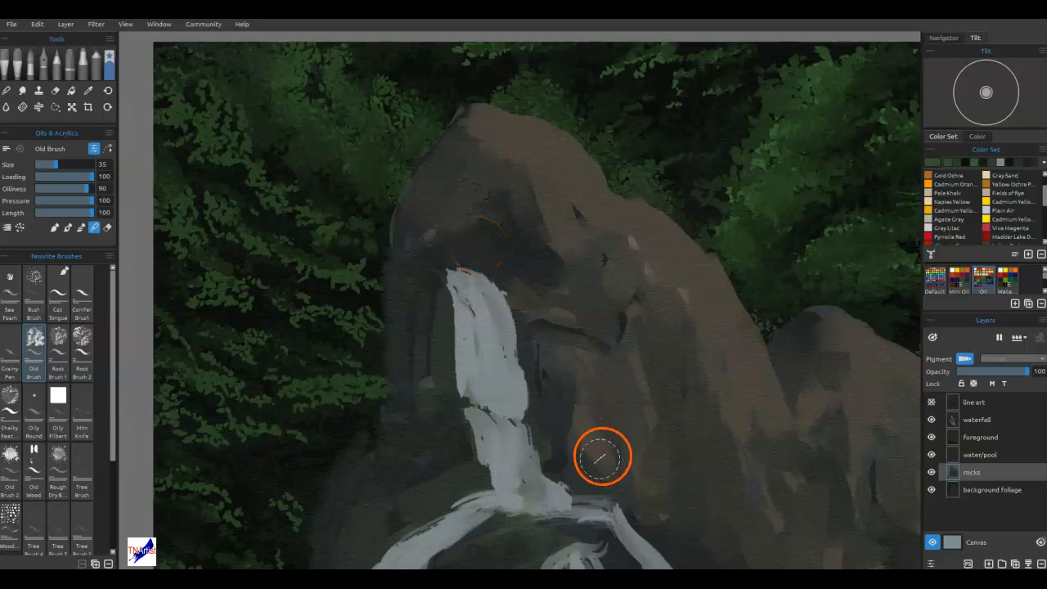
alt+click(529, 493)
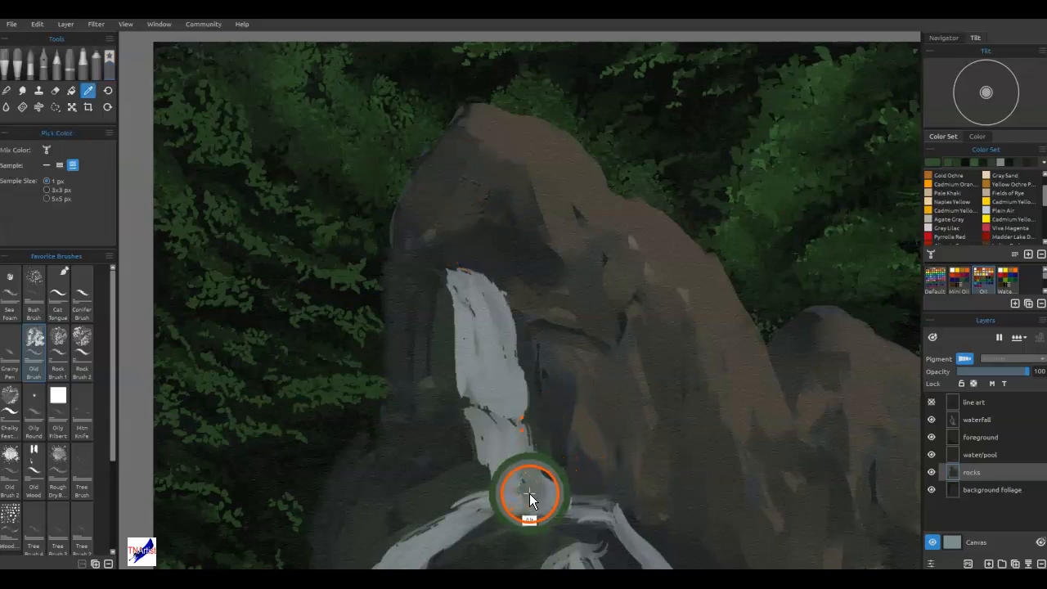
Try highlighting the rock peak with the Old Brush, enlarge it to size 60, and undo the strokes.
mouse_move(470, 145)
mouse_down()
mouse_move(485, 180)
mouse_move(475, 186)
mouse_move(466, 174)
mouse_move(526, 153)
mouse_move(599, 198)
mouse_move(584, 243)
mouse_move(457, 169)
mouse_move(459, 188)
mouse_move(460, 155)
mouse_move(471, 151)
mouse_move(497, 212)
mouse_move(476, 153)
mouse_move(471, 176)
mouse_move(496, 176)
mouse_move(468, 193)
mouse_move(469, 153)
mouse_move(431, 199)
mouse_move(460, 179)
mouse_move(466, 158)
mouse_move(527, 247)
mouse_up()
key(bracketright)
key(bracketright)
key(bracketright)
key(bracketright)
key(bracketright)
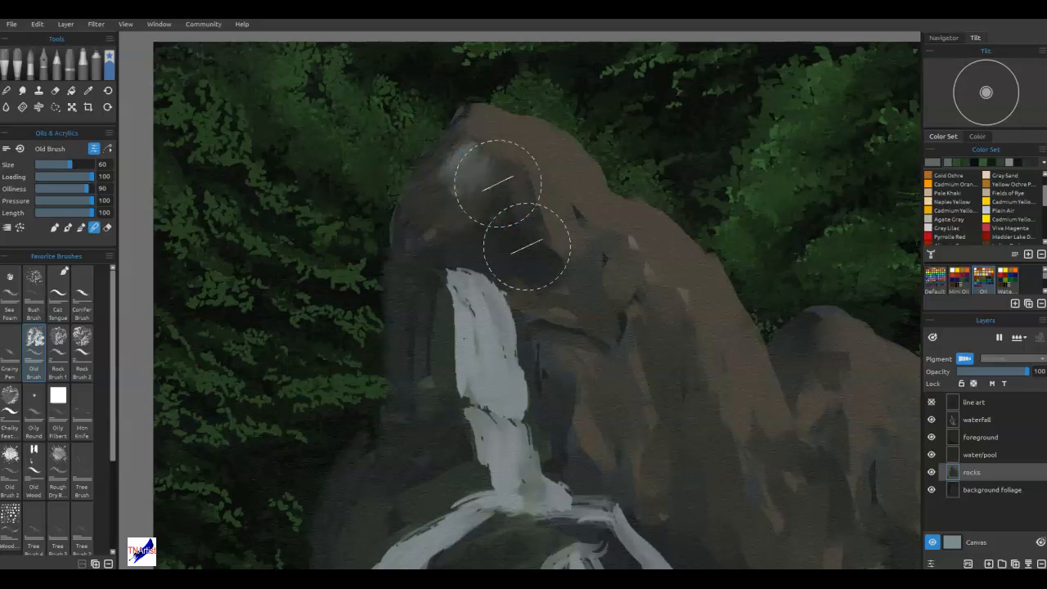
key(shift)
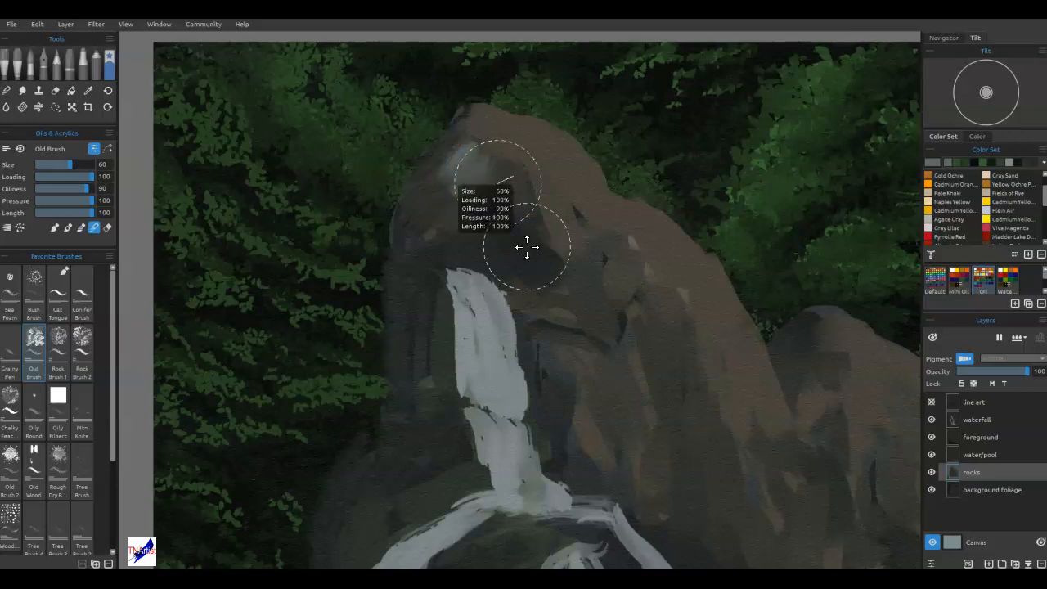
key(ctrl+z)
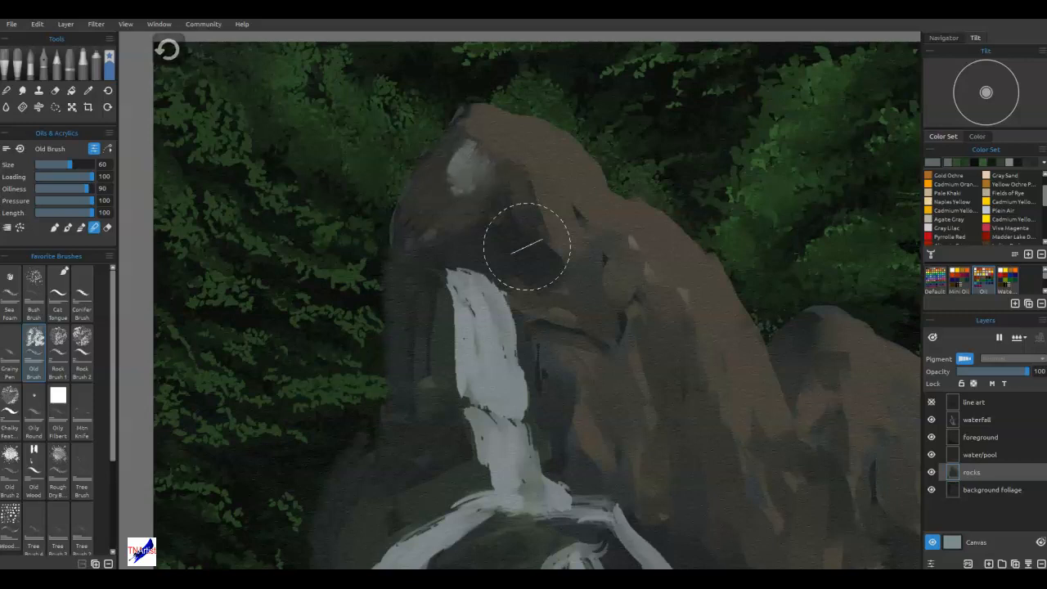
key(ctrl+z)
key(ctrl+z)
key(ctrl+z)
key(ctrl+z)
key(ctrl+z)
key(ctrl+z)
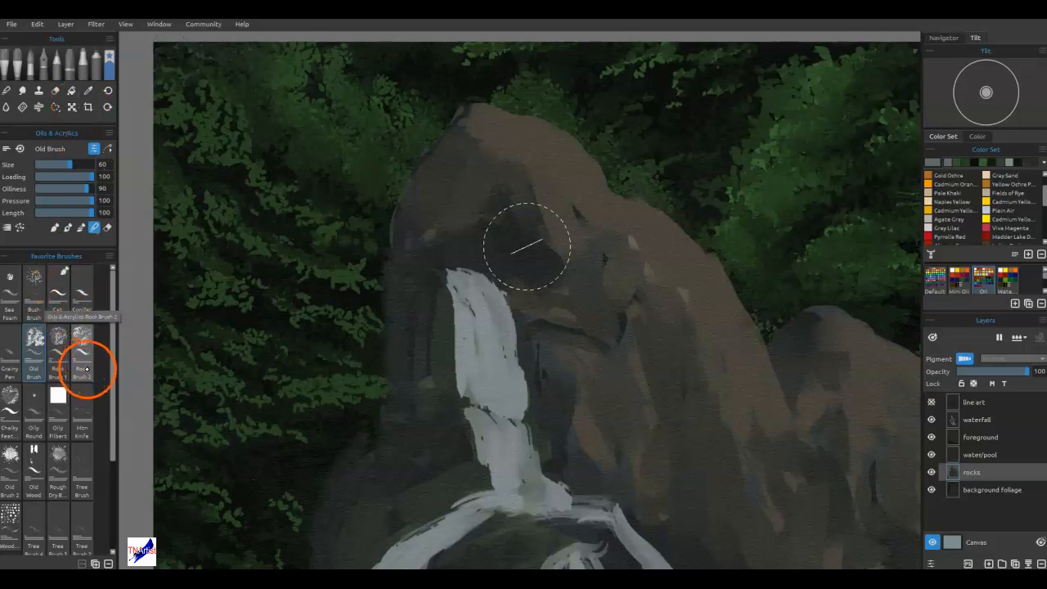
Try light grey streaks on the rock peak with the Rough Dry brush at size 45.
click(56, 468)
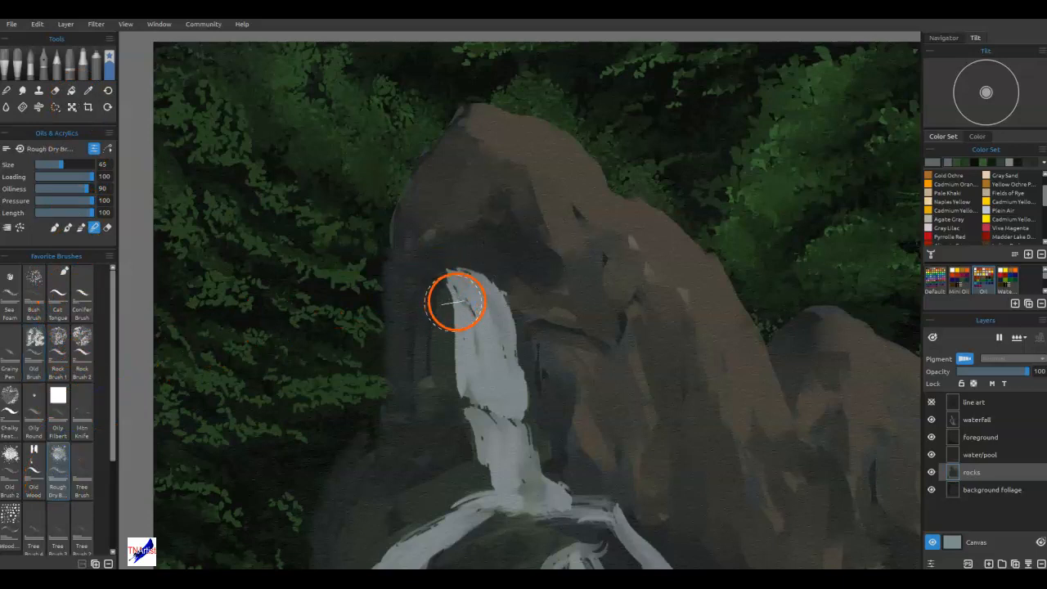
mouse_move(497, 177)
mouse_down()
mouse_move(502, 245)
mouse_move(498, 236)
mouse_up()
mouse_move(511, 198)
mouse_down()
mouse_move(502, 228)
mouse_move(466, 177)
mouse_move(474, 223)
mouse_move(485, 188)
mouse_move(500, 211)
mouse_move(475, 212)
mouse_move(468, 224)
mouse_move(481, 191)
mouse_move(461, 192)
mouse_move(473, 172)
mouse_move(480, 168)
mouse_move(480, 179)
mouse_move(509, 157)
mouse_move(530, 181)
mouse_move(514, 204)
mouse_up()
key(n)
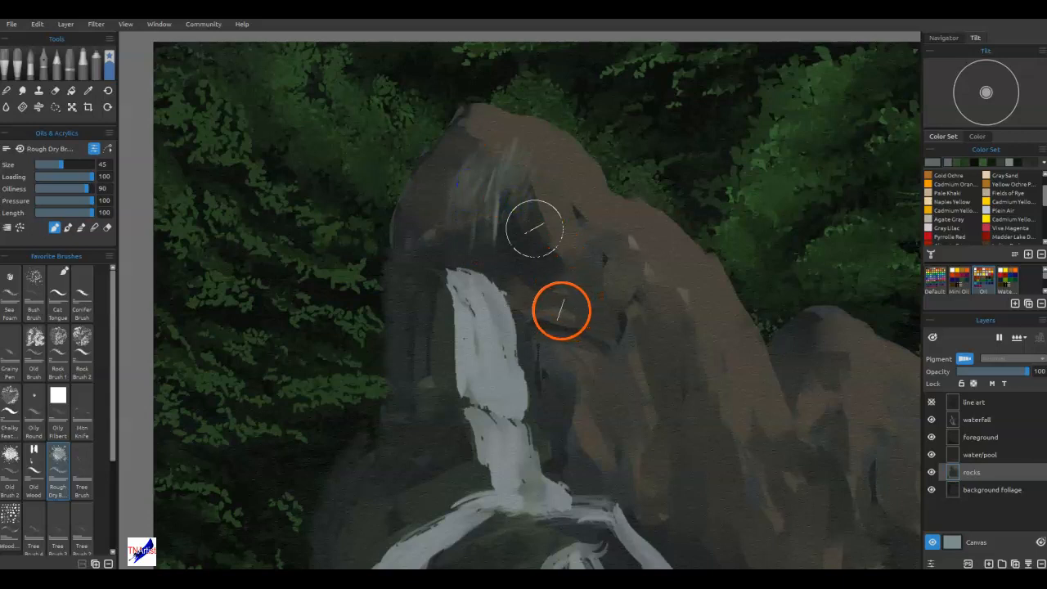
Try painting and blending grey highlights down the left side of the peak with Old Brush 2 at size 35.
click(11, 455)
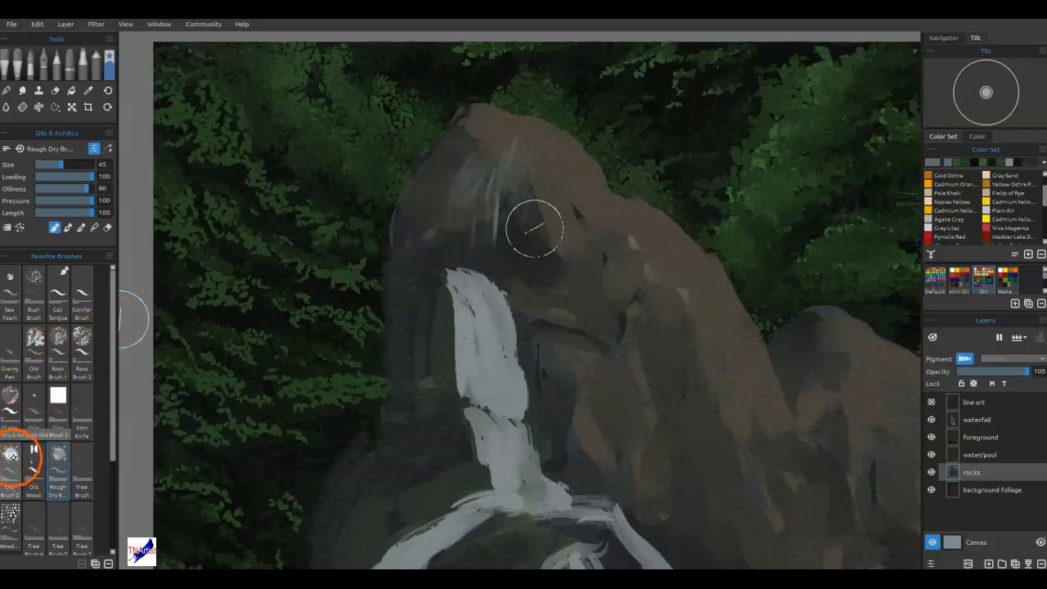
mouse_move(455, 185)
mouse_down()
mouse_move(476, 150)
mouse_move(483, 187)
mouse_move(487, 156)
mouse_up()
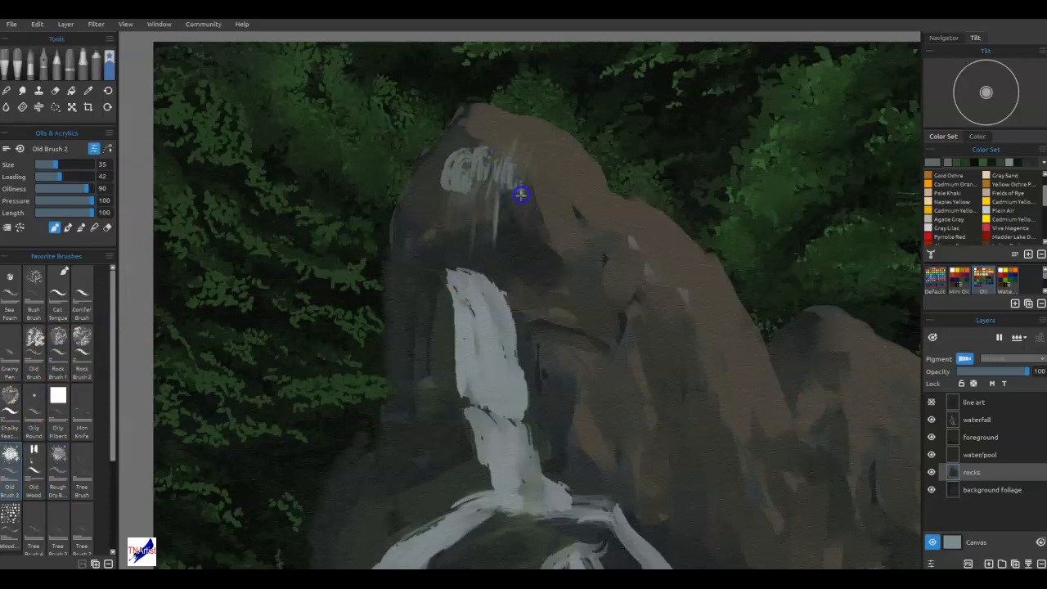
mouse_move(524, 185)
mouse_down()
mouse_move(553, 165)
mouse_move(534, 121)
mouse_move(481, 149)
mouse_move(469, 186)
mouse_move(438, 185)
mouse_move(462, 123)
mouse_up()
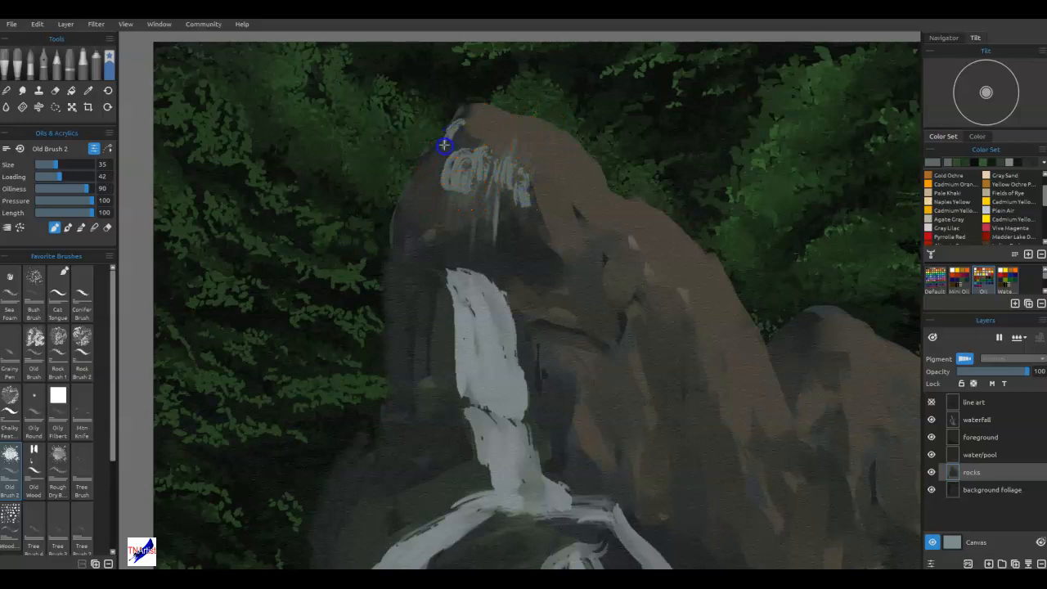
mouse_move(463, 136)
mouse_down()
mouse_move(442, 177)
mouse_move(420, 164)
mouse_move(396, 223)
mouse_up()
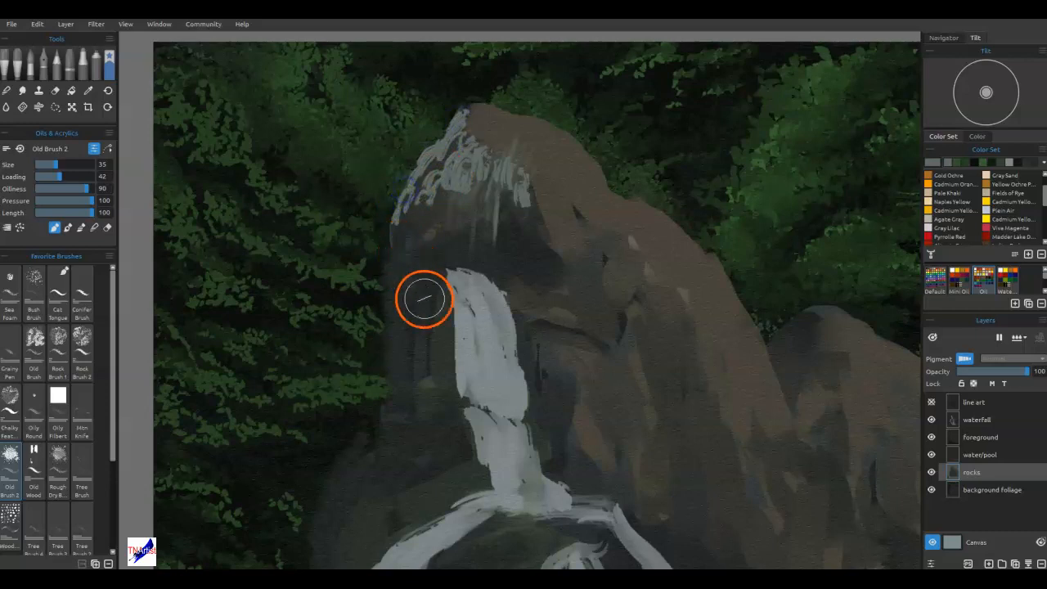
key(n)
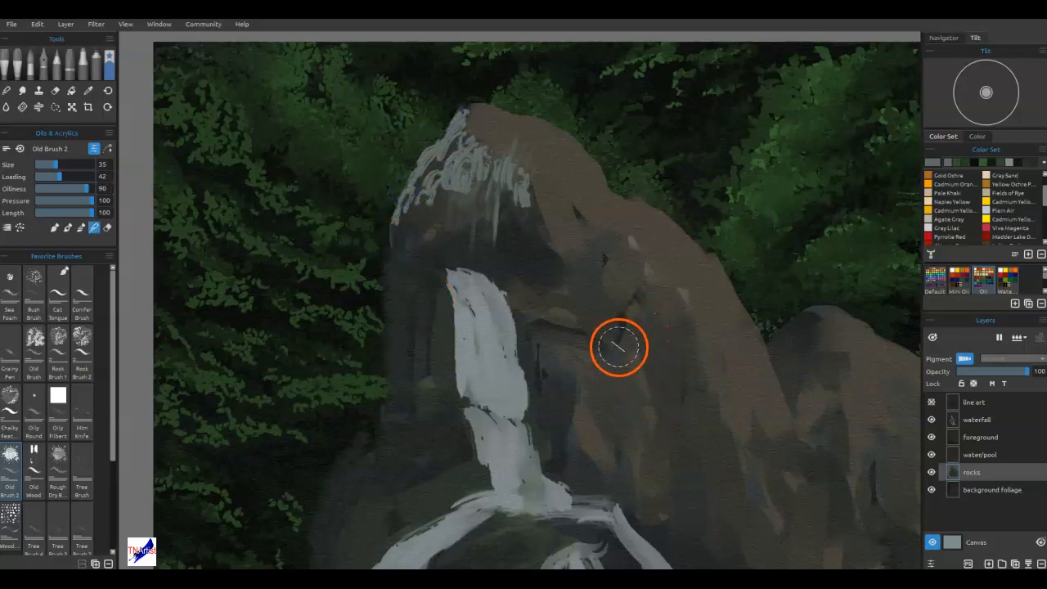
mouse_move(453, 156)
mouse_down()
mouse_move(468, 129)
mouse_move(448, 206)
mouse_move(444, 179)
mouse_move(440, 212)
mouse_move(439, 163)
mouse_move(402, 234)
mouse_up()
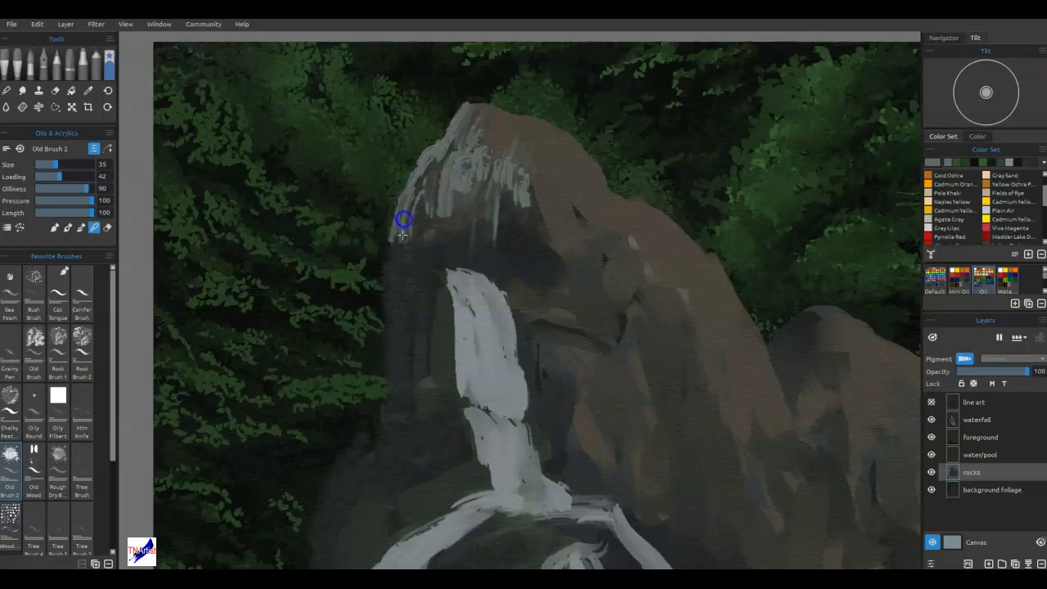
drag(479, 189, 519, 198)
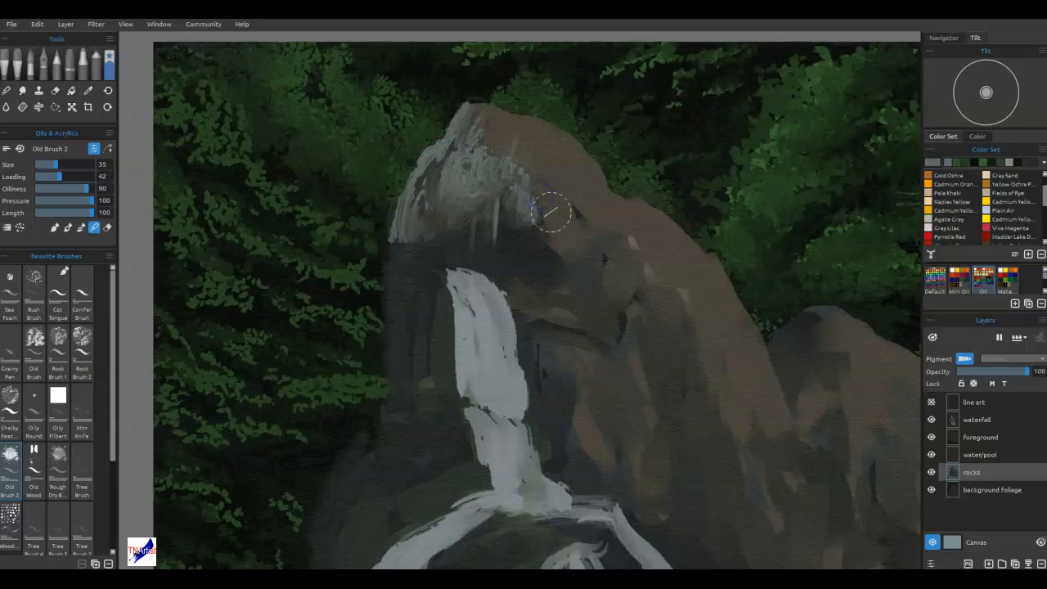
Undo all the Old Brush 2 and Rough Dry brush strokes on the rock peak.
key(ctrl+z)
key(ctrl+z)
key(ctrl+z)
key(ctrl+z)
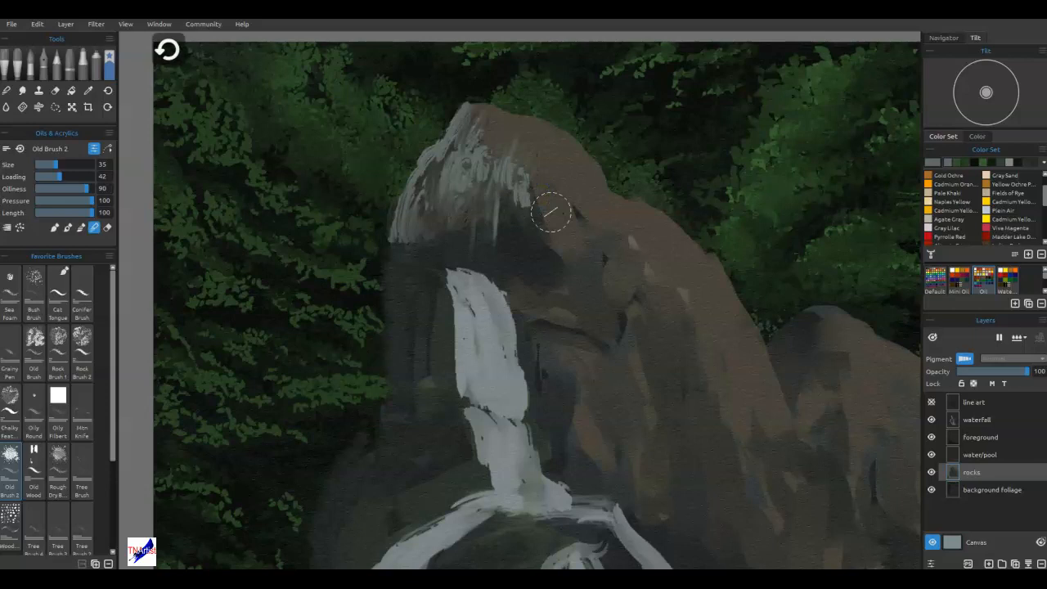
key(ctrl+z)
key(ctrl+z)
key(ctrl+z)
key(ctrl+z)
key(ctrl+z)
key(ctrl+z)
key(ctrl+z)
key(ctrl+z)
key(ctrl+z)
key(ctrl+z)
key(ctrl+z)
key(ctrl+z)
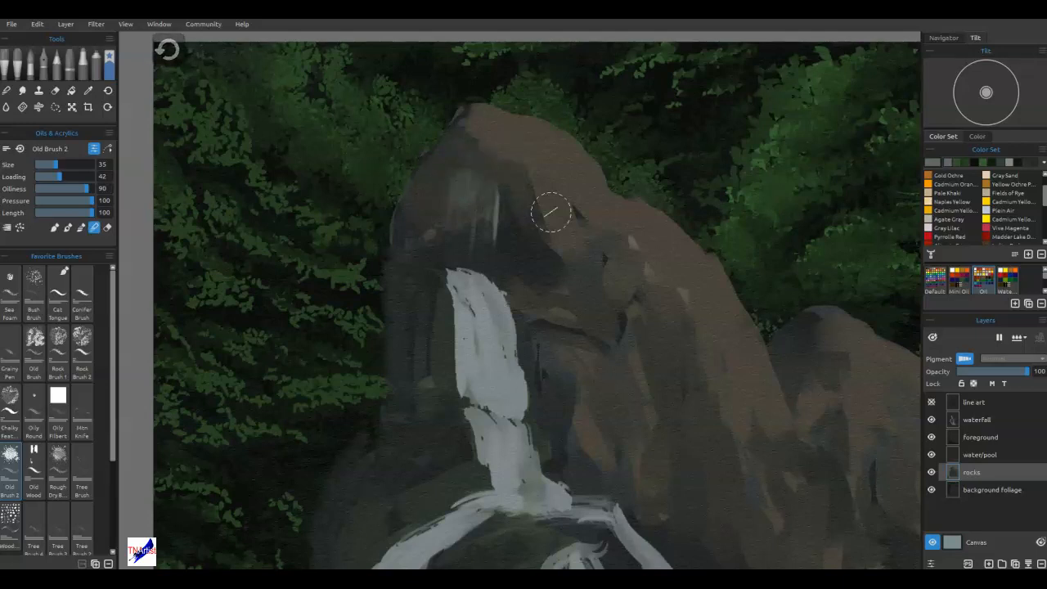
key(ctrl+z)
key(ctrl+z)
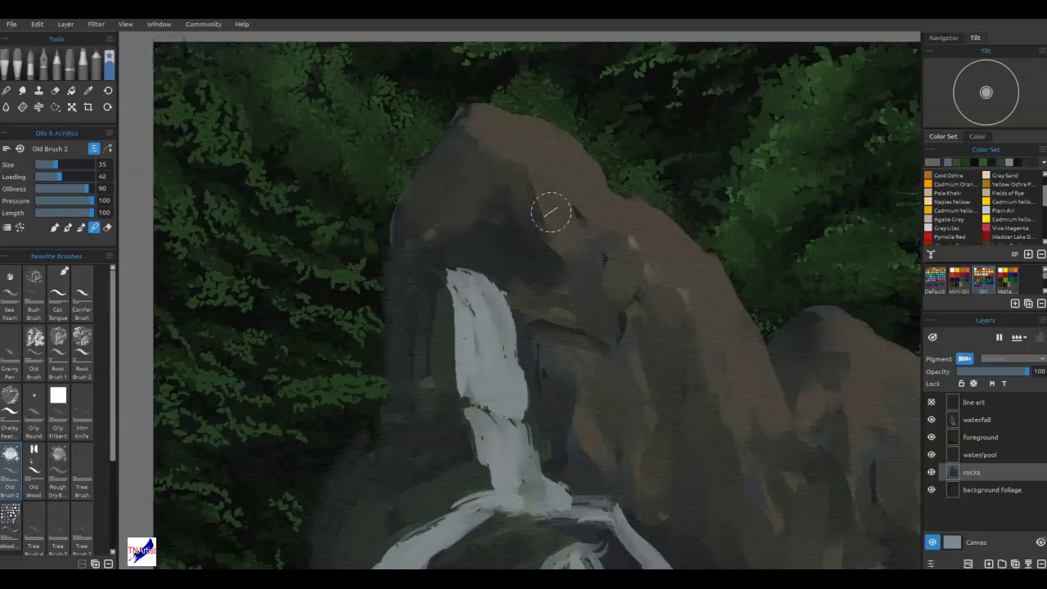
Switch to the watercolor brushes and choose cloud_foam, reduced to size 14.
click(31, 60)
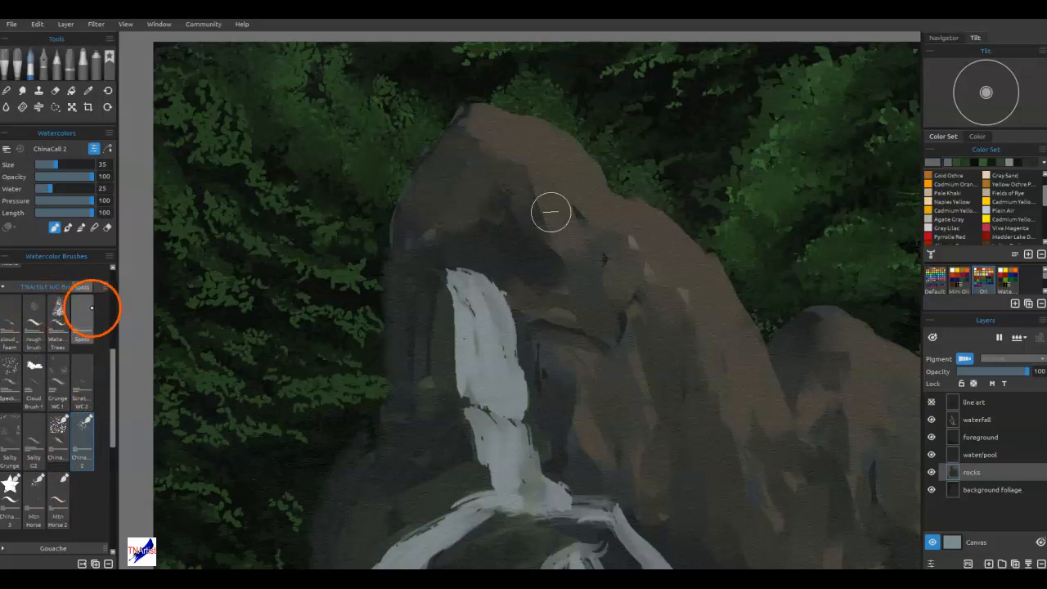
click(16, 323)
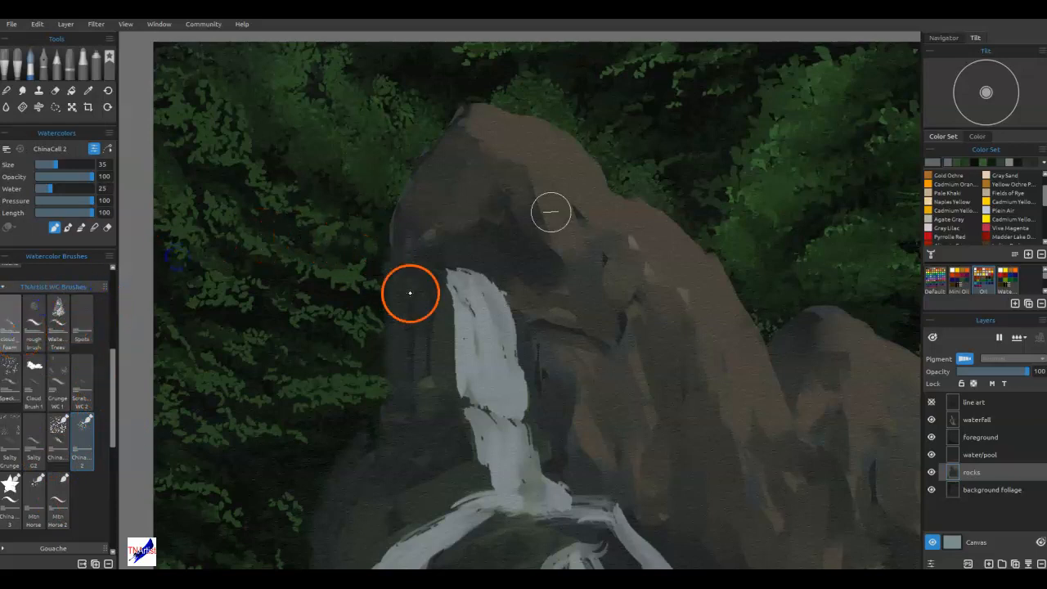
key(bracketleft)
key(bracketleft)
key(bracketleft)
key(bracketleft)
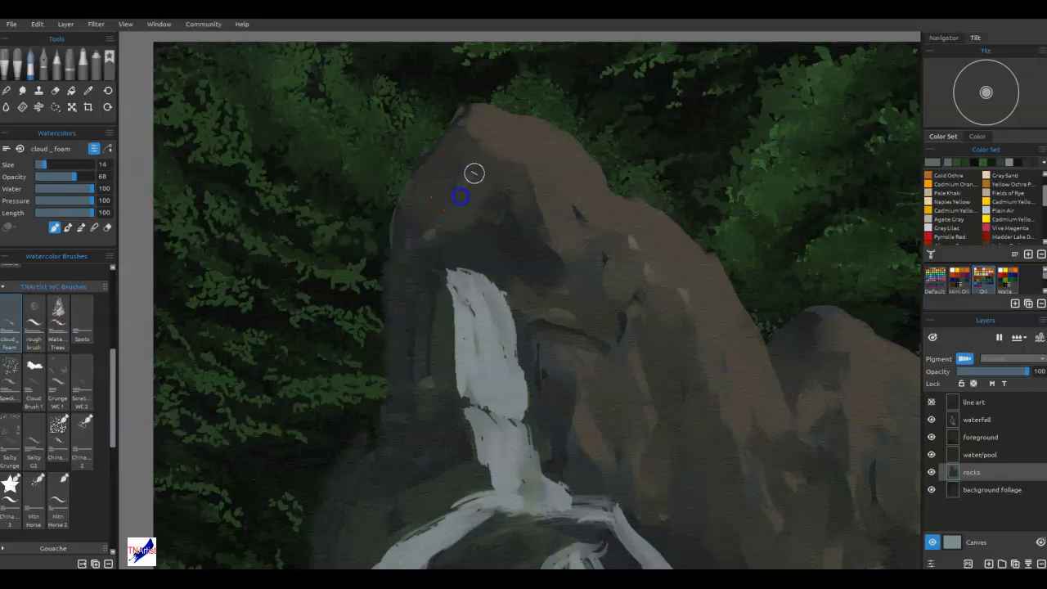
Try dabbing grey cloud_foam highlights on the left slope of the peak and along its central shadow.
mouse_move(478, 204)
mouse_down()
mouse_move(468, 180)
mouse_move(440, 235)
mouse_move(455, 178)
mouse_up()
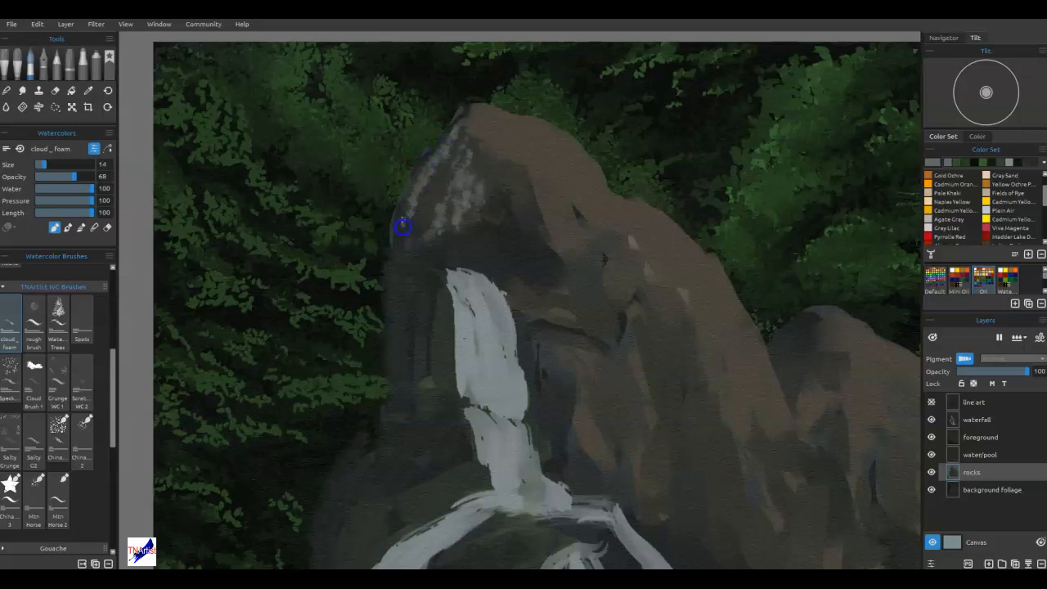
mouse_move(415, 190)
mouse_down()
mouse_move(447, 219)
mouse_move(443, 197)
mouse_move(486, 171)
mouse_up()
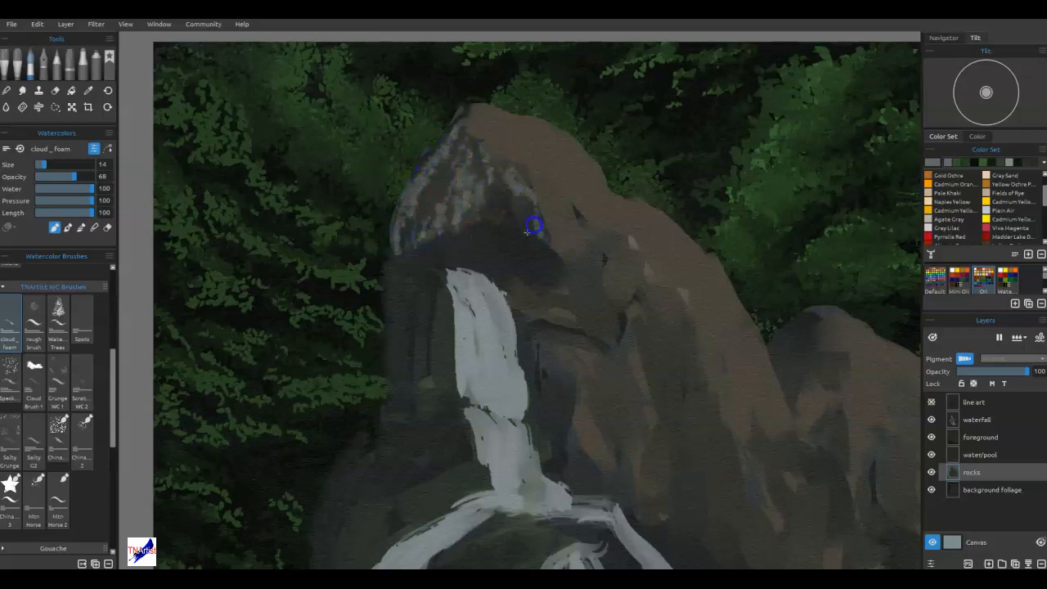
mouse_move(506, 202)
mouse_down()
mouse_move(500, 237)
mouse_move(561, 227)
mouse_move(559, 239)
mouse_up()
Undo the cloud_foam highlights on the rock peak.
key(ctrl+z)
key(ctrl+z)
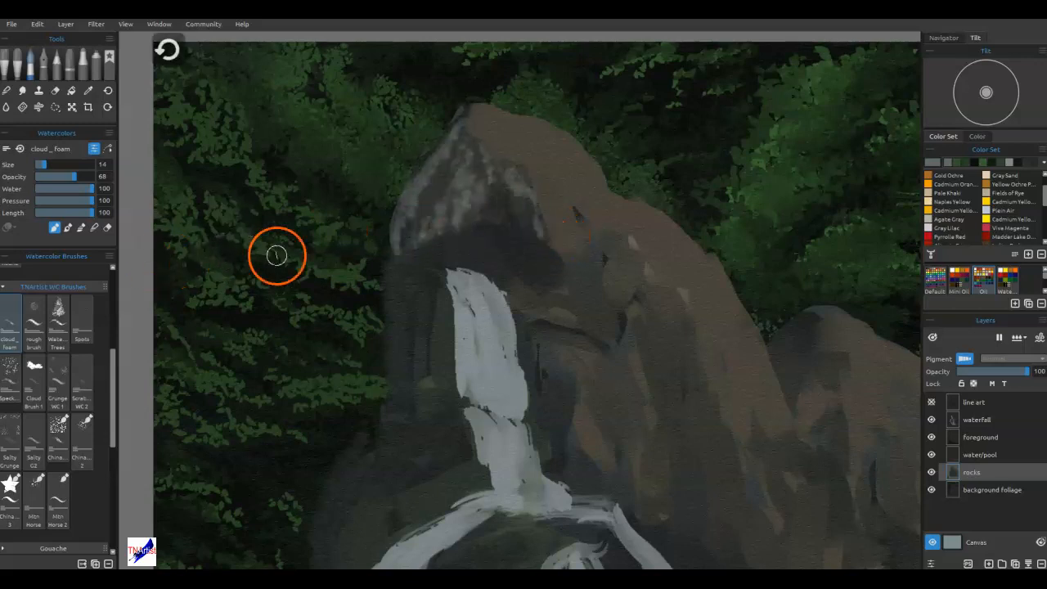
key(ctrl+z)
key(ctrl+z)
key(ctrl+z)
key(ctrl+z)
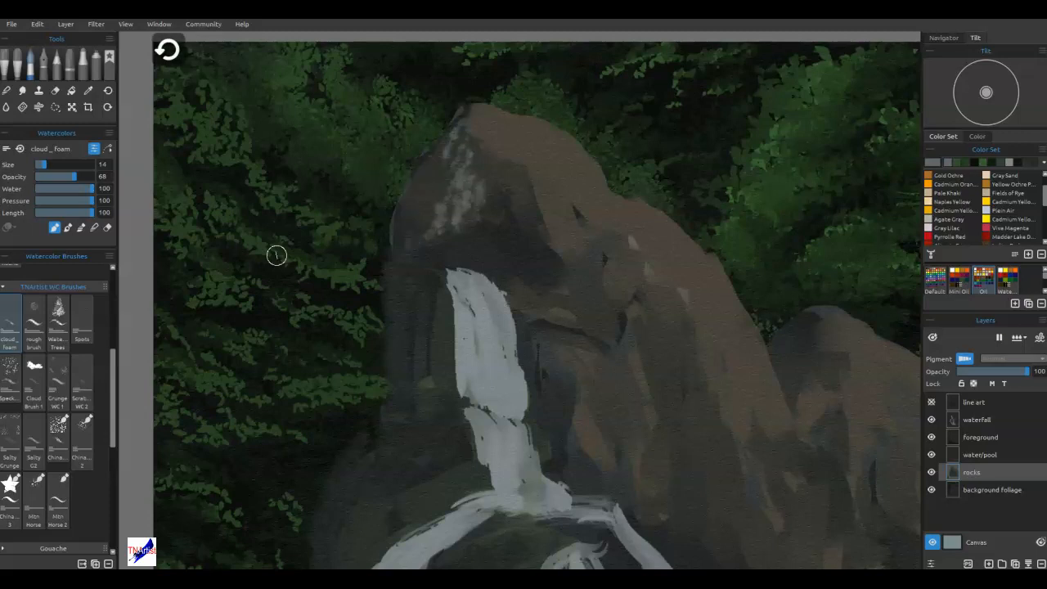
key(ctrl+z)
key(ctrl+z)
key(ctrl+z)
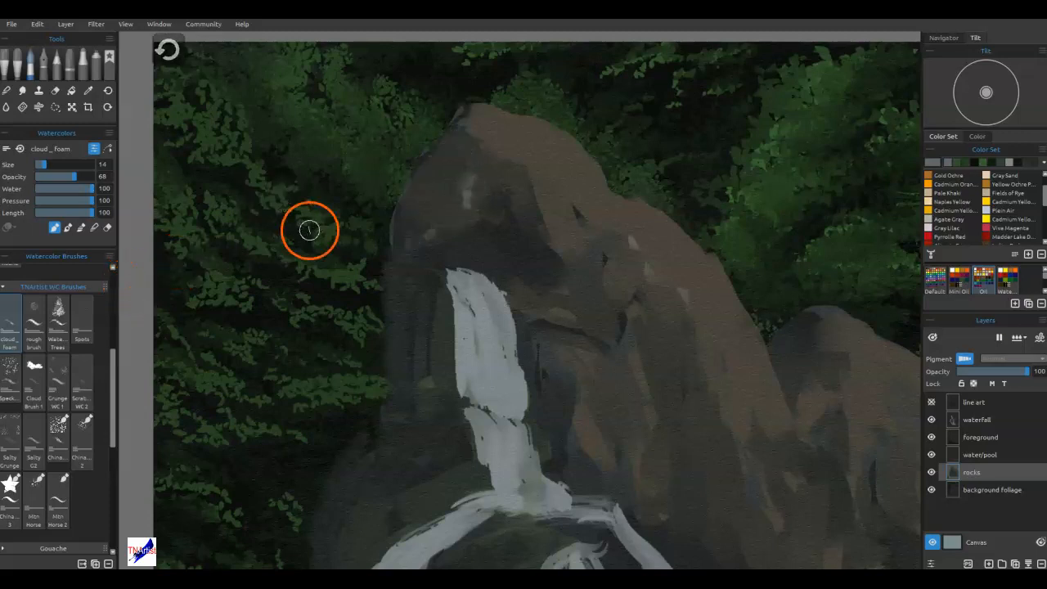
key(d)
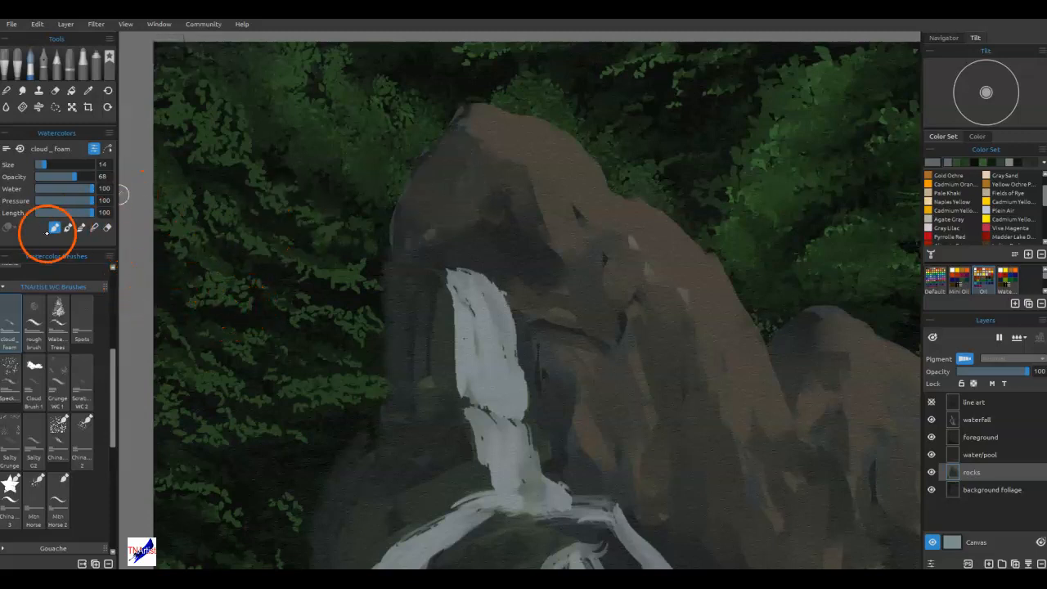
Set the cloud_foam brush's water to 14 and dab grey highlights down the left side of the peak.
click(43, 189)
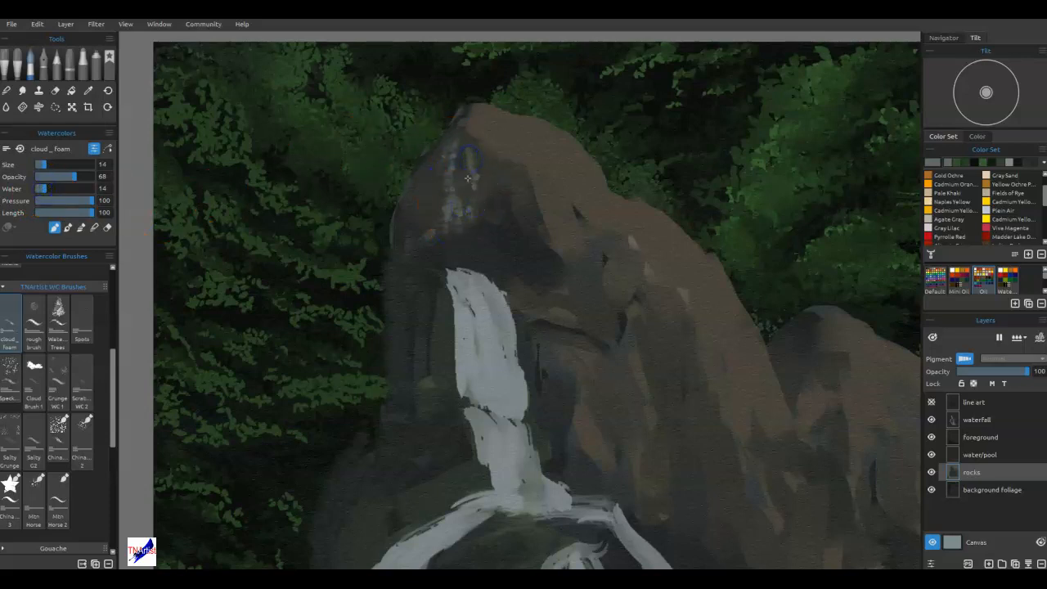
mouse_move(414, 204)
mouse_down()
mouse_move(432, 161)
mouse_move(400, 243)
mouse_move(404, 219)
mouse_move(426, 218)
mouse_move(432, 202)
mouse_move(412, 259)
mouse_up()
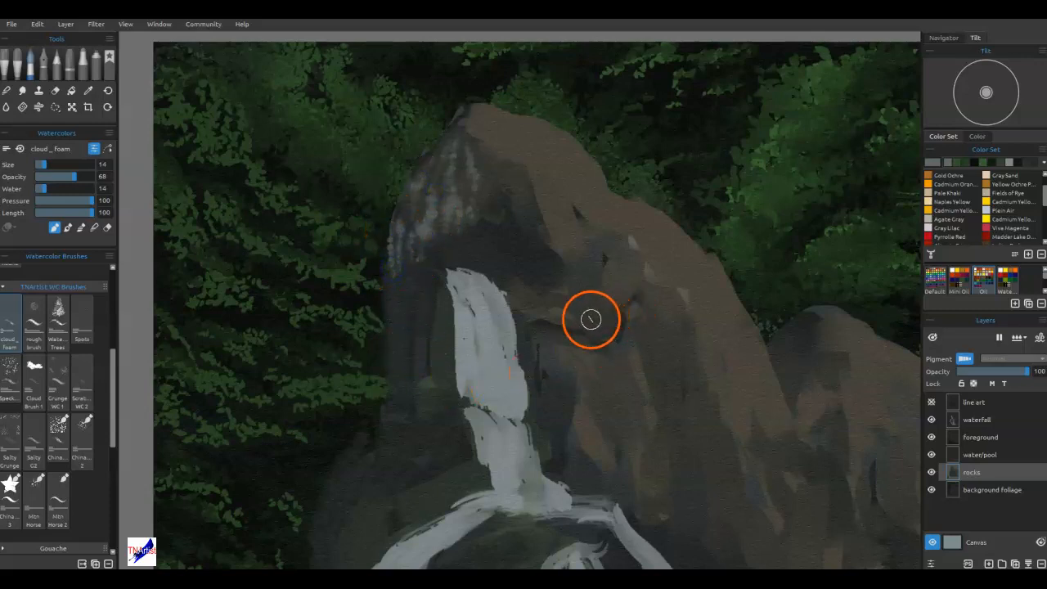
Dab and soften more grey cloud_foam highlights across the left side and middle of the rock peak.
key(f)
mouse_move(466, 231)
mouse_down()
mouse_move(481, 157)
mouse_move(511, 257)
mouse_move(474, 178)
mouse_move(462, 216)
mouse_move(447, 178)
mouse_up()
key(f)
drag(419, 245, 422, 199)
key(f)
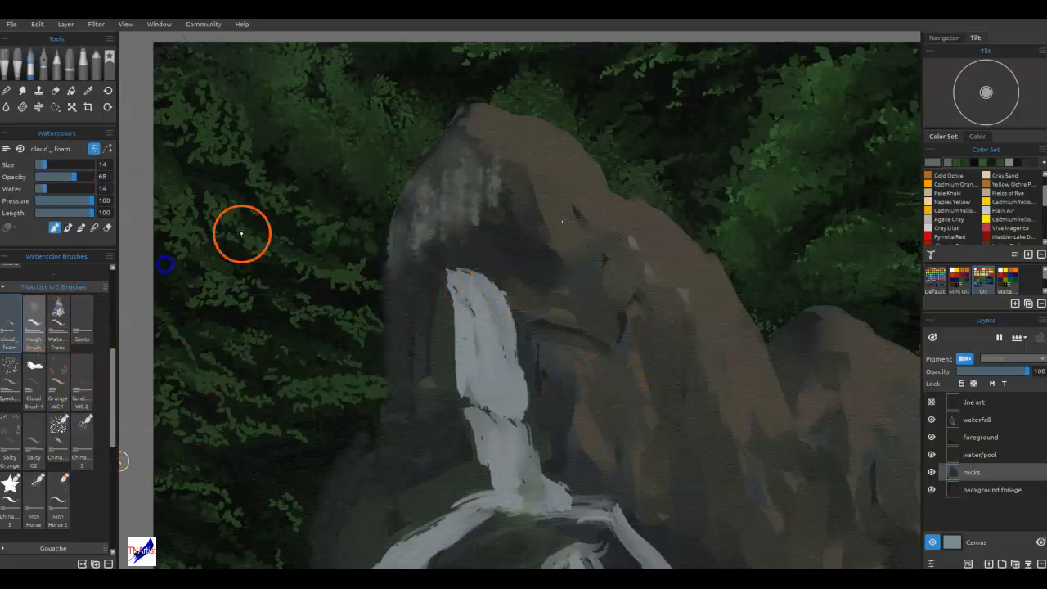
Switch to the rough brush, set its water to 1, and paint pale grey highlights on the peak's left slope and centre.
drag(488, 238, 496, 218)
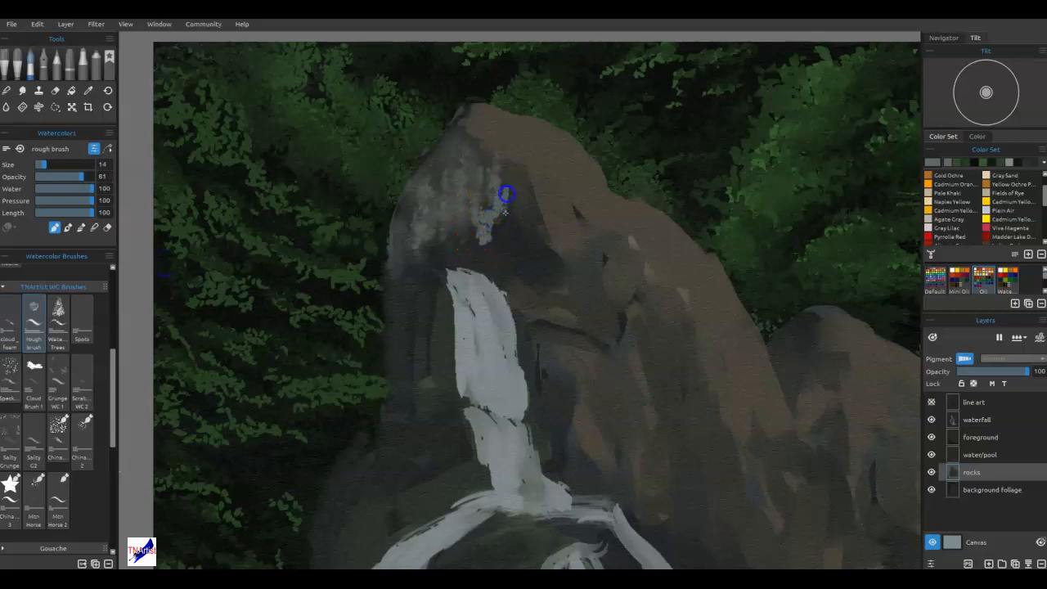
mouse_move(509, 181)
mouse_down()
mouse_move(530, 232)
mouse_move(497, 187)
mouse_up()
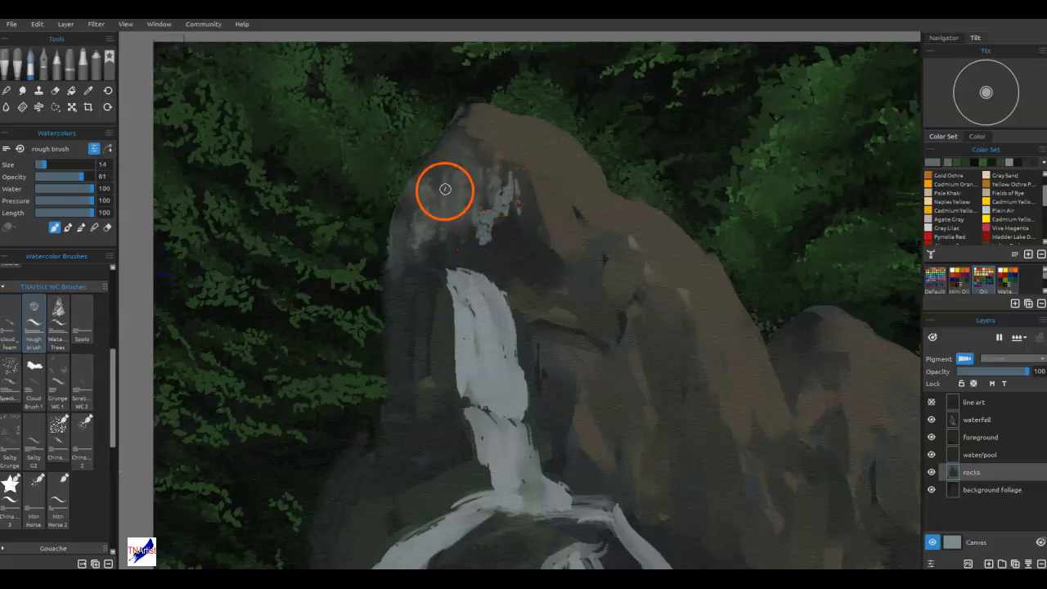
click(40, 188)
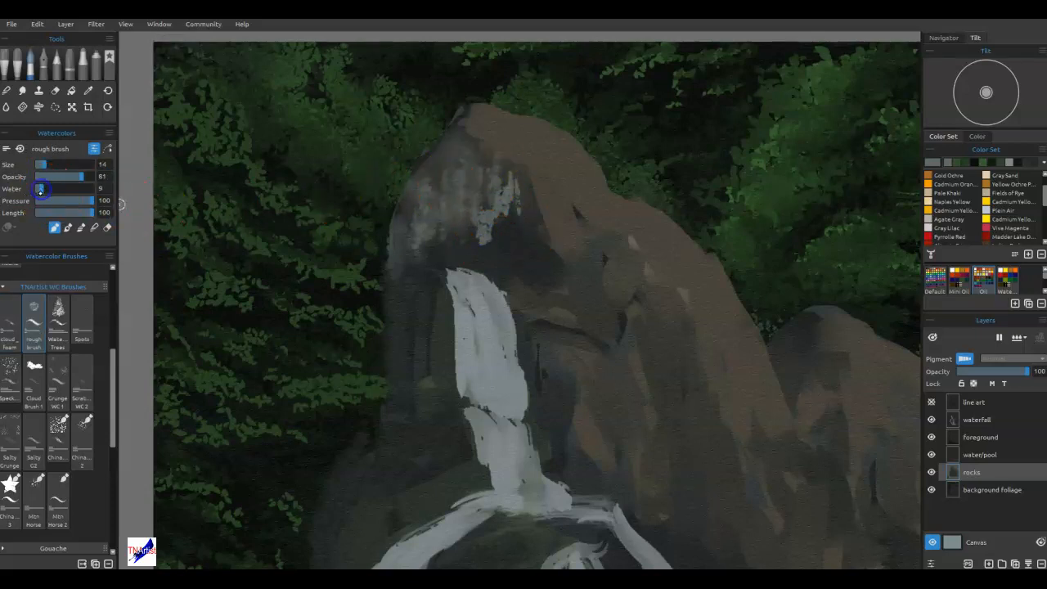
drag(444, 174, 443, 210)
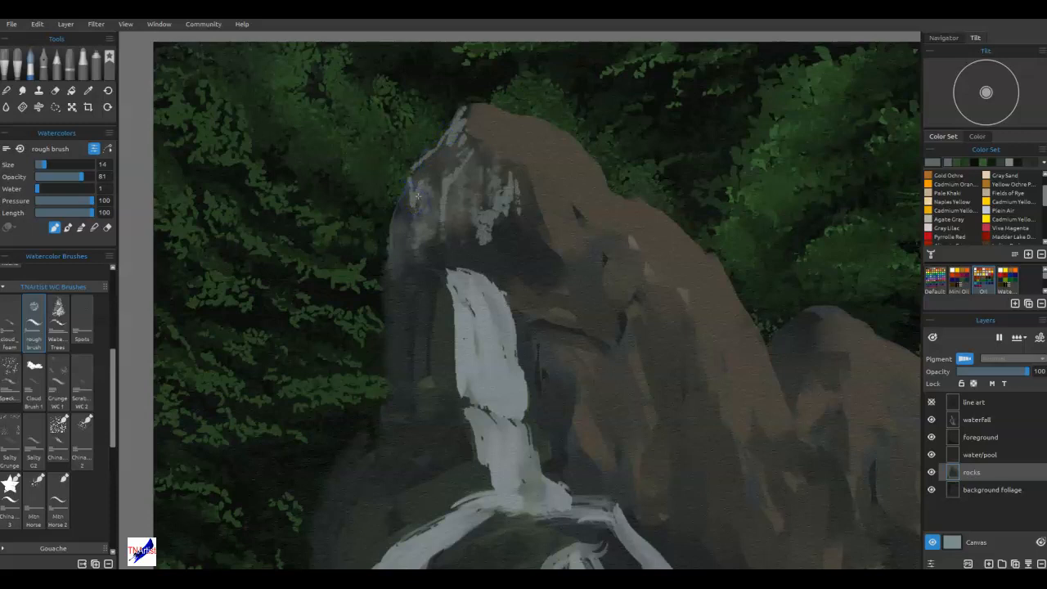
mouse_move(417, 193)
mouse_down()
mouse_move(491, 241)
mouse_move(517, 241)
mouse_move(519, 251)
mouse_up()
Sample the dark shadow colour and paint dark breaks through the highlights and down the peak's left edge.
alt+click(519, 262)
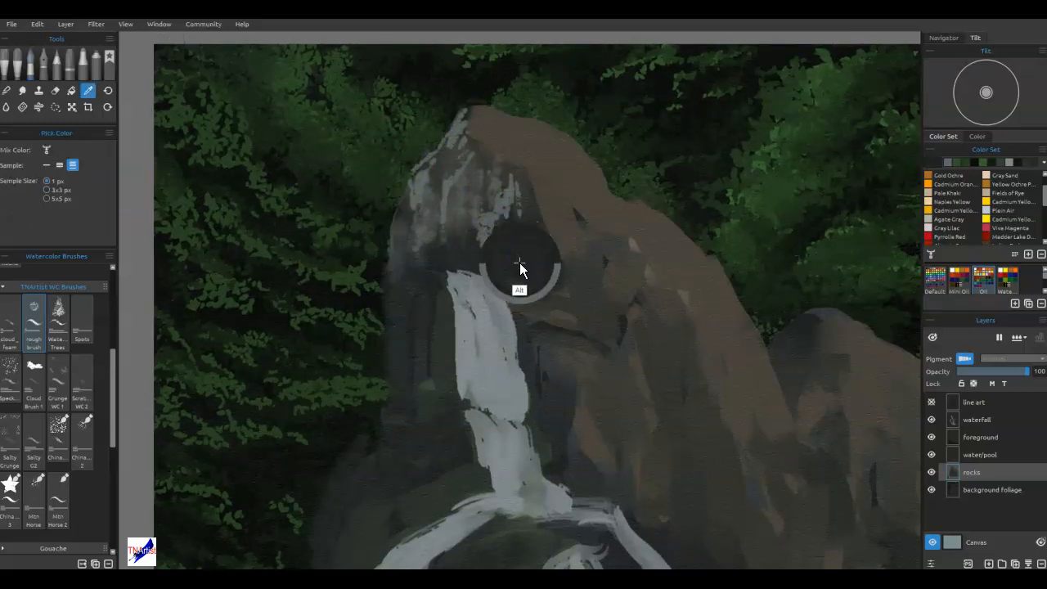
mouse_move(464, 231)
mouse_down()
mouse_move(452, 187)
mouse_move(442, 205)
mouse_move(437, 194)
mouse_move(466, 165)
mouse_move(442, 210)
mouse_move(431, 186)
mouse_move(427, 223)
mouse_move(418, 191)
mouse_move(410, 231)
mouse_move(404, 197)
mouse_move(391, 240)
mouse_move(428, 170)
mouse_move(439, 226)
mouse_up()
alt+click(444, 203)
alt+click(444, 276)
drag(448, 280, 441, 307)
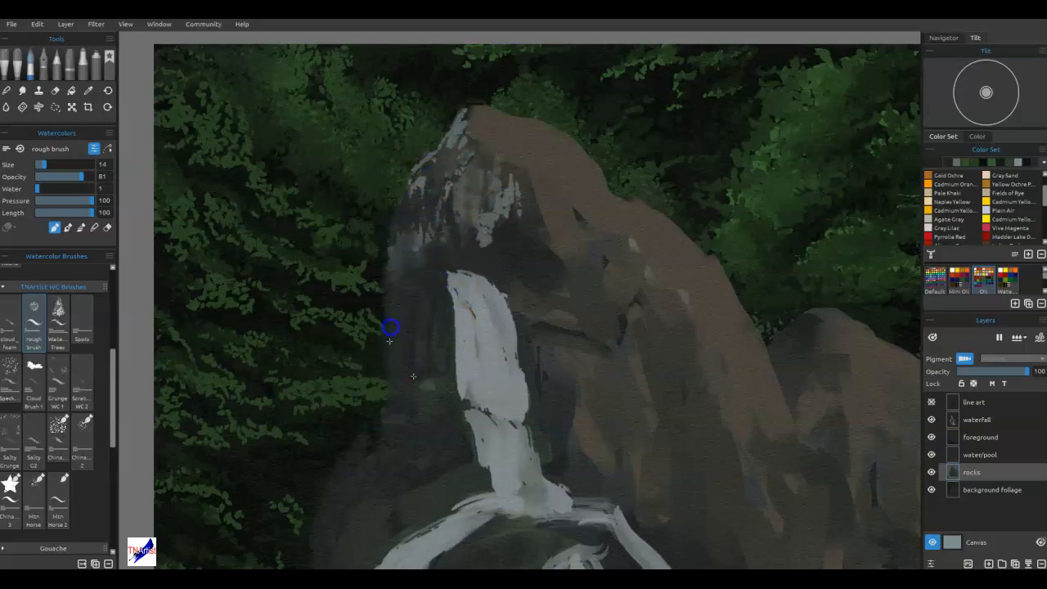
drag(400, 250, 393, 270)
drag(393, 266, 398, 217)
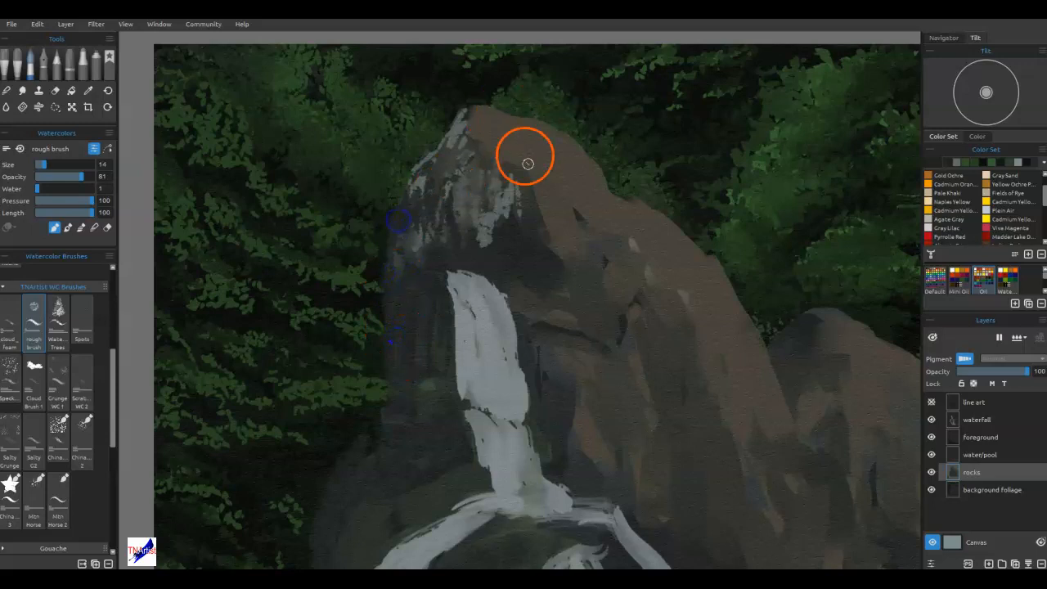
Paint grey-brown rock texture over the peak's top and right side, and blend it with the rough brush.
key(d)
mouse_move(530, 179)
mouse_down()
mouse_move(570, 274)
mouse_move(530, 171)
mouse_move(543, 245)
mouse_move(517, 180)
mouse_move(566, 190)
mouse_move(569, 221)
mouse_move(556, 199)
mouse_move(592, 324)
mouse_move(565, 288)
mouse_move(578, 329)
mouse_move(606, 342)
mouse_move(575, 322)
mouse_move(552, 274)
mouse_move(559, 311)
mouse_move(534, 319)
mouse_move(546, 296)
mouse_move(512, 274)
mouse_move(520, 311)
mouse_move(510, 306)
mouse_move(532, 318)
mouse_move(575, 254)
mouse_move(586, 387)
mouse_move(570, 264)
mouse_move(505, 177)
mouse_move(520, 209)
mouse_move(525, 200)
mouse_move(562, 209)
mouse_move(556, 196)
mouse_move(574, 242)
mouse_up()
alt+click(496, 184)
mouse_move(557, 191)
mouse_down()
mouse_move(559, 235)
mouse_move(535, 166)
mouse_move(478, 134)
mouse_move(550, 132)
mouse_move(579, 162)
mouse_move(561, 166)
mouse_move(567, 187)
mouse_move(638, 279)
mouse_move(588, 213)
mouse_move(612, 245)
mouse_up()
key(b)
mouse_move(578, 212)
mouse_down()
mouse_move(570, 173)
mouse_move(601, 210)
mouse_move(587, 167)
mouse_move(548, 175)
mouse_move(504, 131)
mouse_move(512, 127)
mouse_move(531, 134)
mouse_move(479, 126)
mouse_move(523, 180)
mouse_move(527, 165)
mouse_move(561, 183)
mouse_move(559, 214)
mouse_move(539, 171)
mouse_move(479, 179)
mouse_move(460, 135)
mouse_move(481, 109)
mouse_move(514, 239)
mouse_move(512, 255)
mouse_move(499, 255)
mouse_move(523, 240)
mouse_move(542, 265)
mouse_move(522, 217)
mouse_move(530, 231)
mouse_move(511, 270)
mouse_move(501, 212)
mouse_move(539, 272)
mouse_move(511, 238)
mouse_move(478, 266)
mouse_up()
mouse_move(491, 229)
mouse_down()
mouse_move(458, 182)
mouse_move(470, 176)
mouse_move(485, 198)
mouse_move(484, 237)
mouse_move(520, 266)
mouse_up()
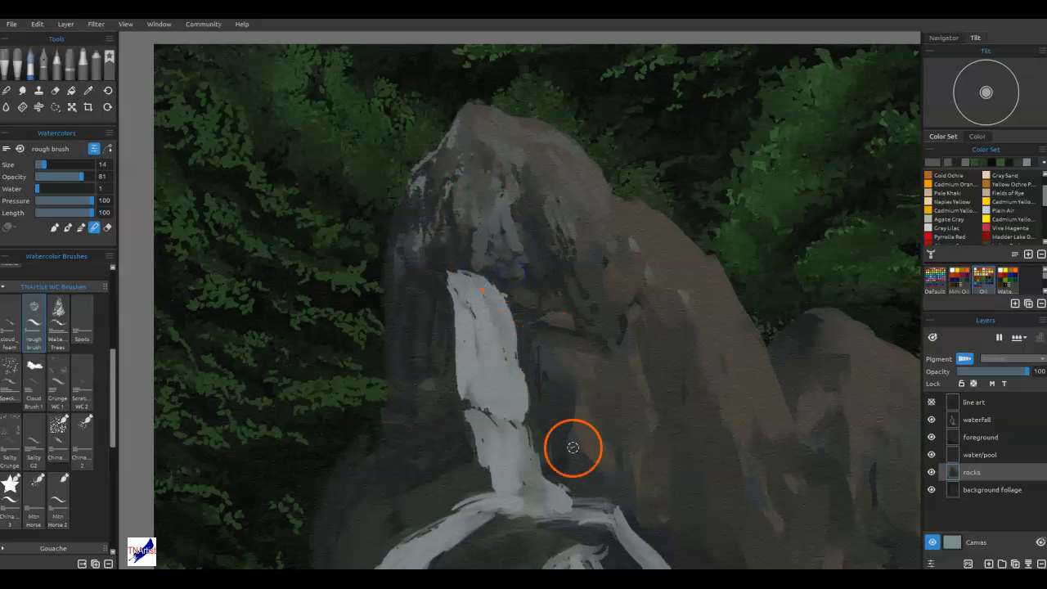
mouse_move(448, 176)
mouse_down()
mouse_move(442, 187)
mouse_move(416, 187)
mouse_move(446, 206)
mouse_move(422, 254)
mouse_move(417, 292)
mouse_move(427, 296)
mouse_up()
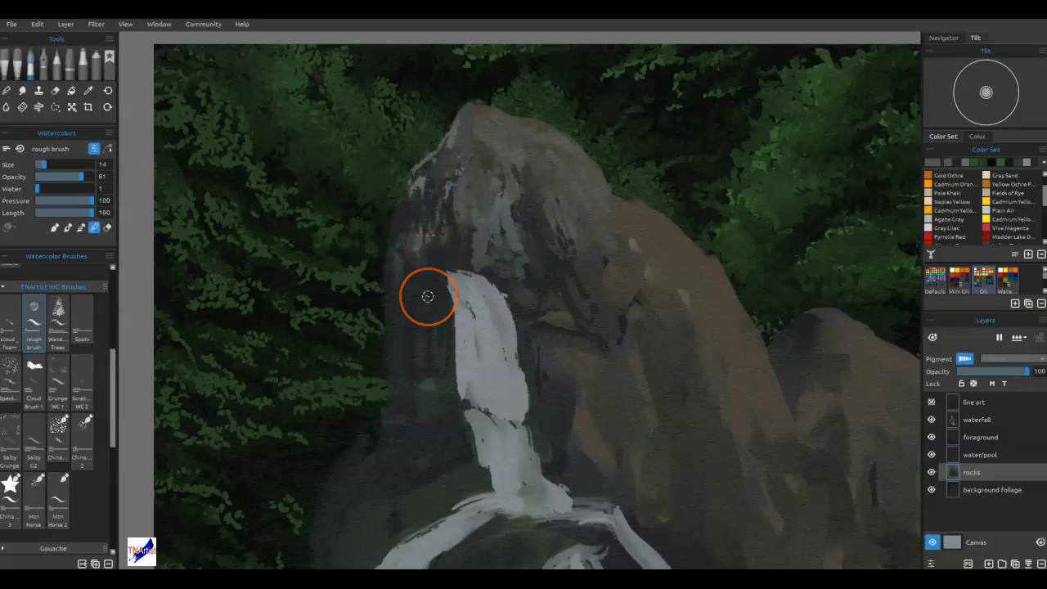
mouse_move(429, 121)
mouse_down()
mouse_move(463, 144)
mouse_move(477, 131)
mouse_up()
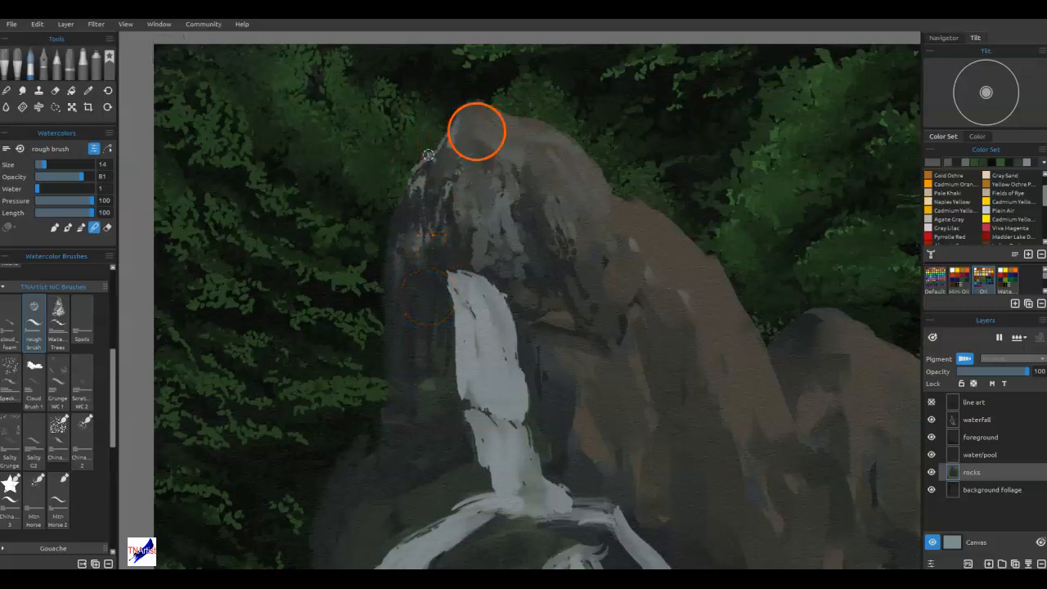
Lasso and clear uneven slivers along the peak's top and left outline, deselecting after each cut.
click(56, 107)
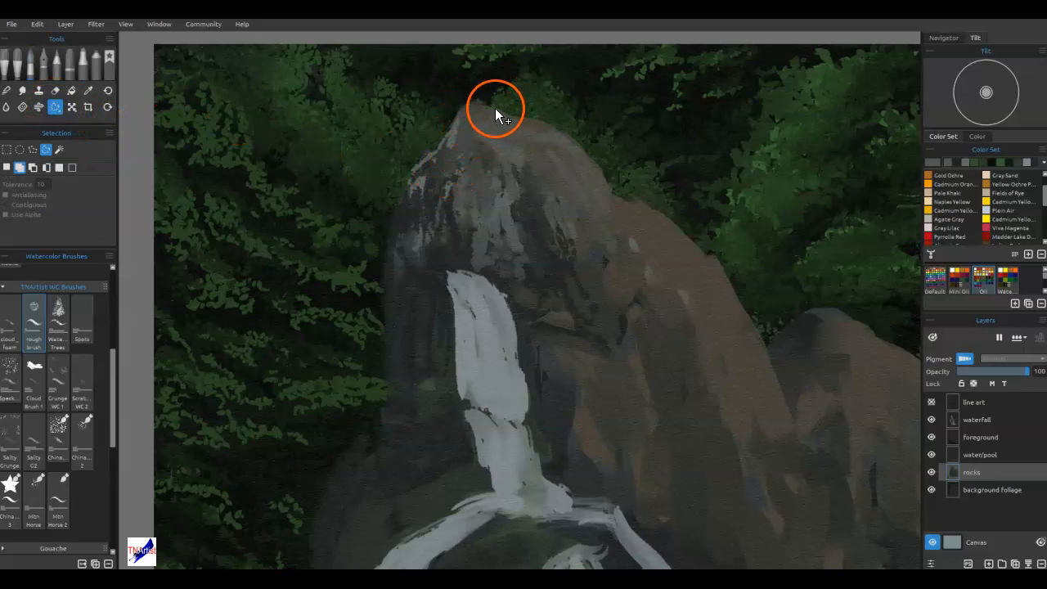
mouse_move(425, 162)
mouse_down()
mouse_move(397, 210)
mouse_move(450, 92)
mouse_move(526, 99)
mouse_up()
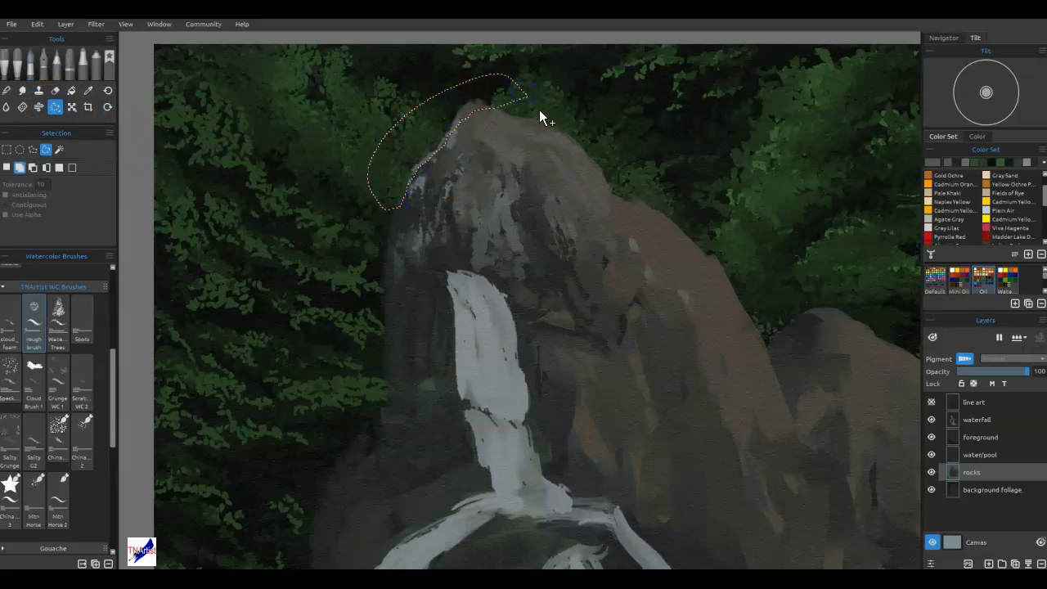
key(ctrl+d)
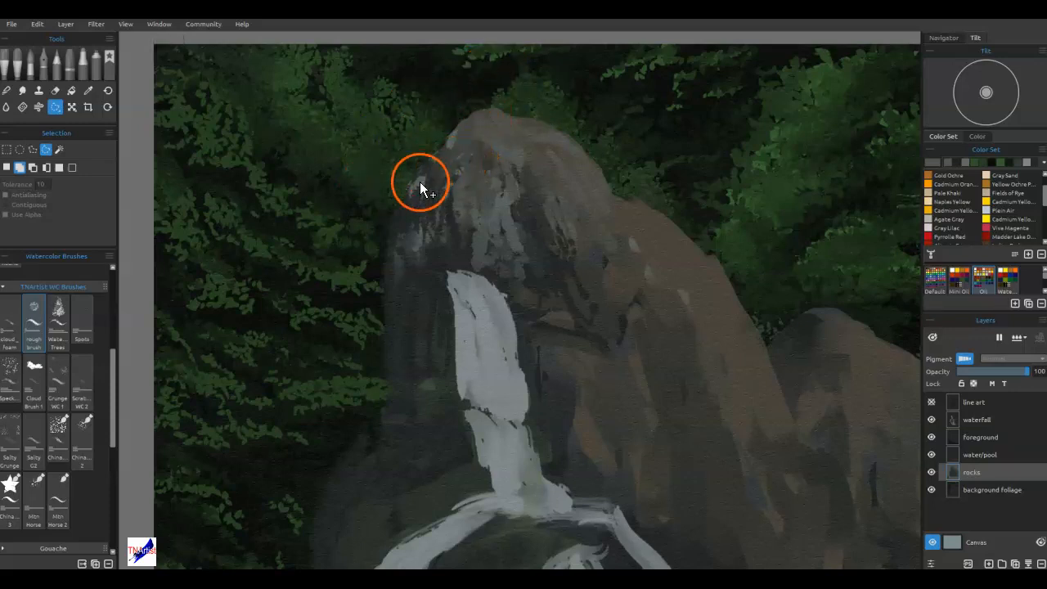
drag(406, 188, 399, 216)
mouse_move(391, 260)
mouse_down()
mouse_move(385, 304)
mouse_move(386, 179)
mouse_move(470, 105)
mouse_up()
key(ctrl+d)
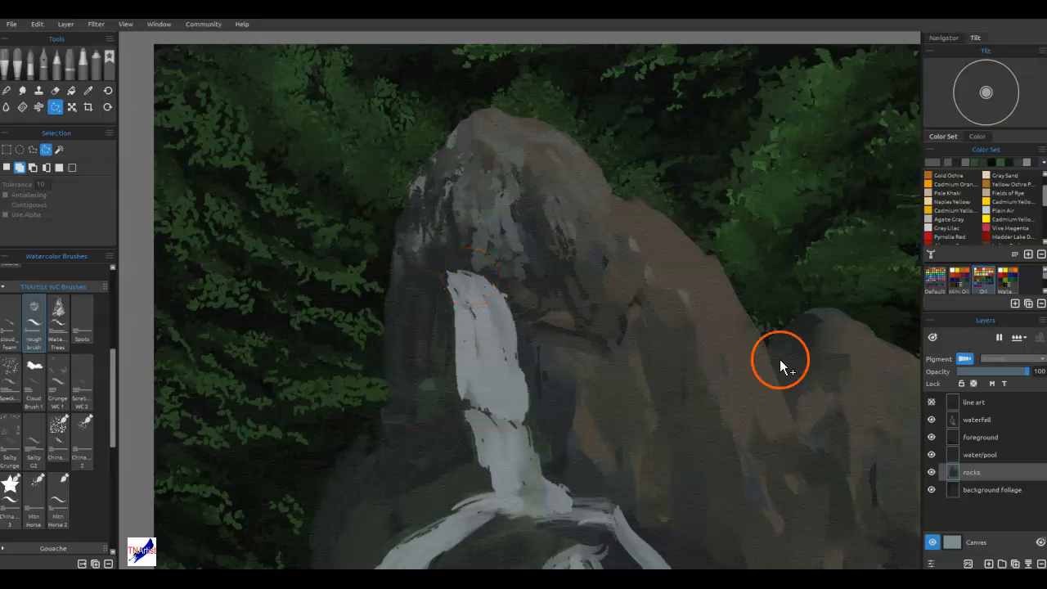
Lasso the peak's left shoulder down to the ledge beside the waterfall, delete it, and deselect.
mouse_move(384, 276)
mouse_down()
mouse_move(403, 274)
mouse_move(434, 236)
mouse_move(445, 155)
mouse_move(307, 214)
mouse_up()
key(Delete)
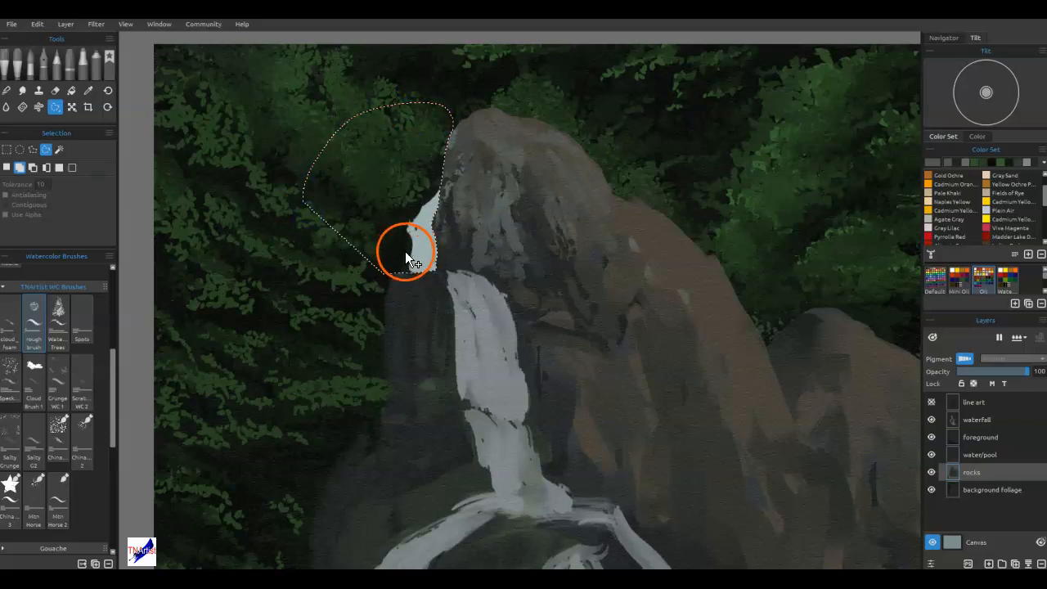
key(ctrl+d)
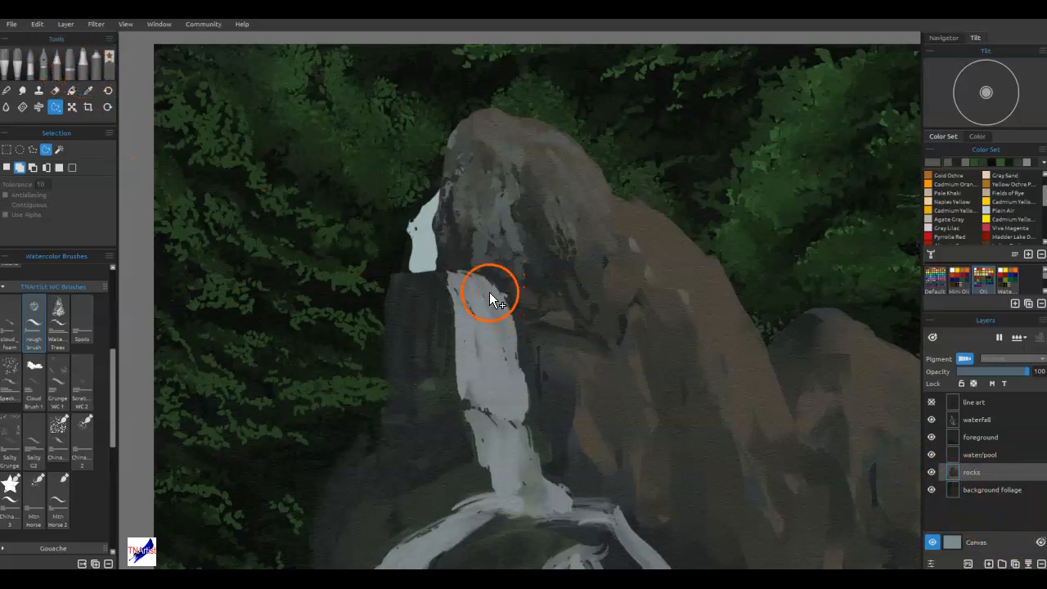
Sample the dark foliage colour beside the gap and choose the Knife Smooth 2 brush from the Express Oils flat brushes.
alt+click(398, 246)
key(b)
alt+click(399, 246)
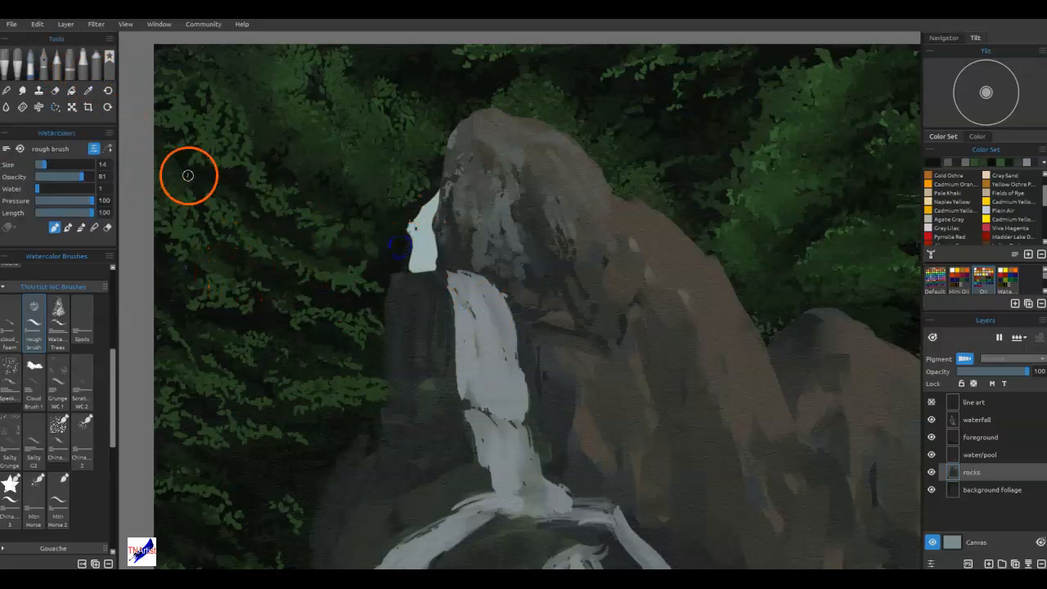
click(31, 64)
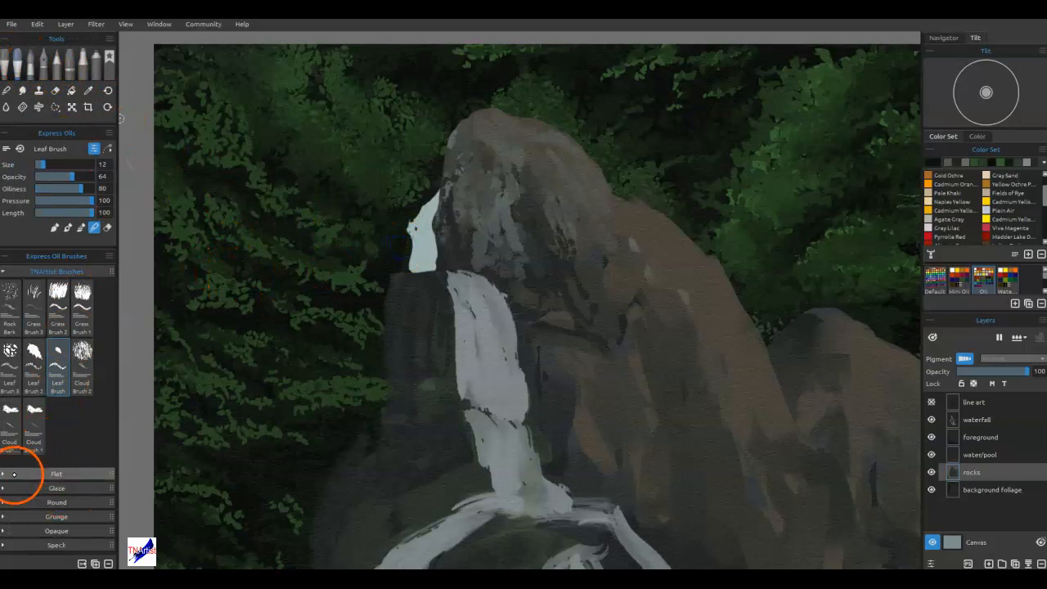
click(14, 475)
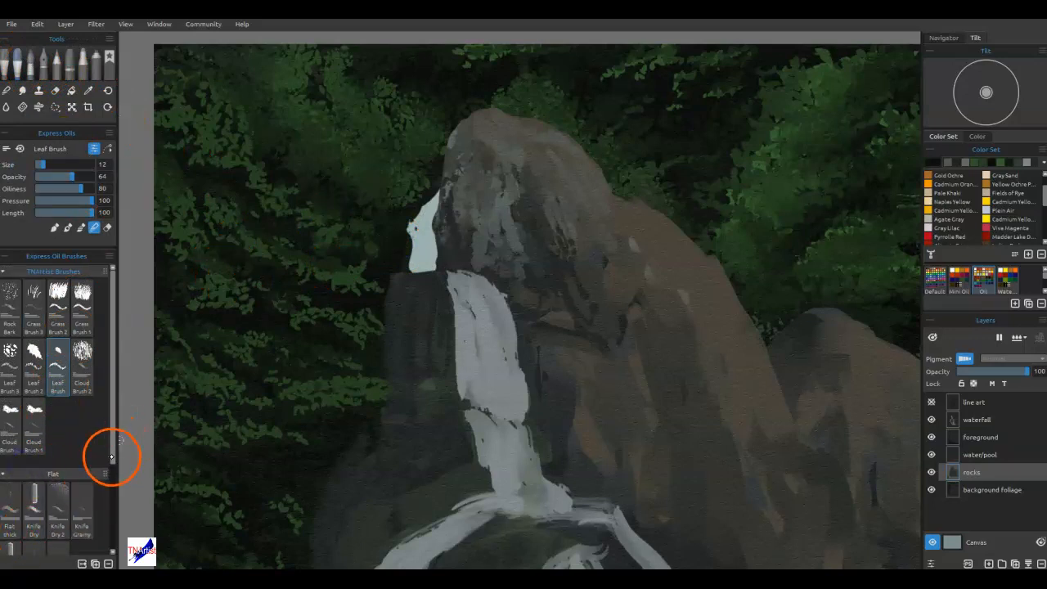
drag(112, 457, 112, 494)
click(12, 511)
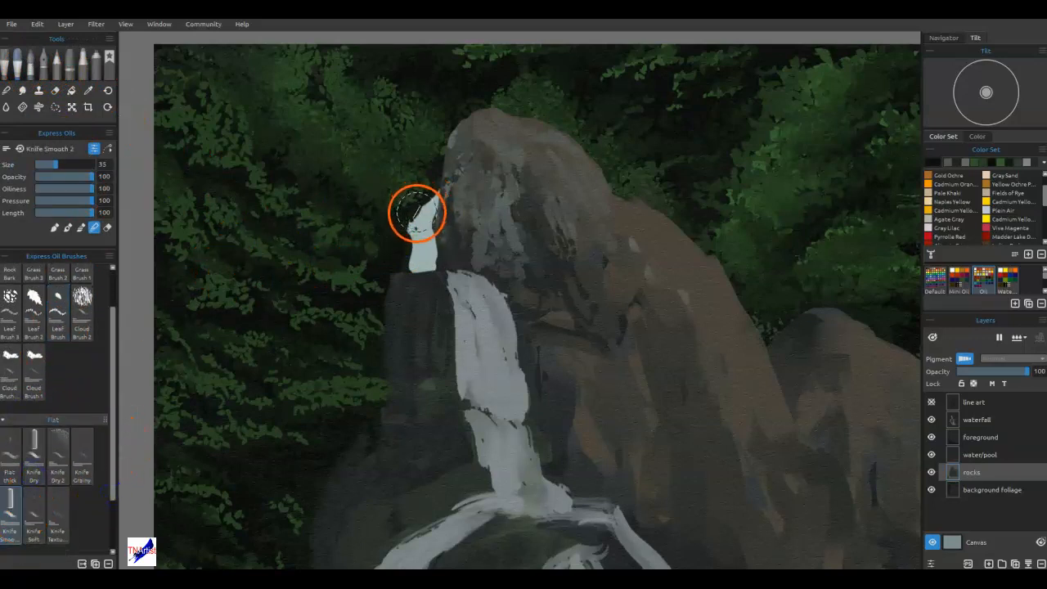
Reduce Knife Smooth 2 to size 14 and cover the pale gap beside the peak with the dark background colour.
key(bracketleft)
key(bracketleft)
key(bracketleft)
key(bracketleft)
key(bracketleft)
key(bracketleft)
key(bracketleft)
mouse_move(431, 201)
mouse_down()
mouse_move(425, 228)
mouse_move(461, 180)
mouse_move(421, 217)
mouse_move(436, 228)
mouse_move(423, 222)
mouse_move(421, 239)
mouse_move(411, 220)
mouse_move(412, 239)
mouse_move(437, 190)
mouse_move(431, 263)
mouse_move(413, 270)
mouse_move(400, 263)
mouse_move(409, 248)
mouse_move(429, 264)
mouse_move(434, 193)
mouse_up()
click(460, 182)
click(54, 227)
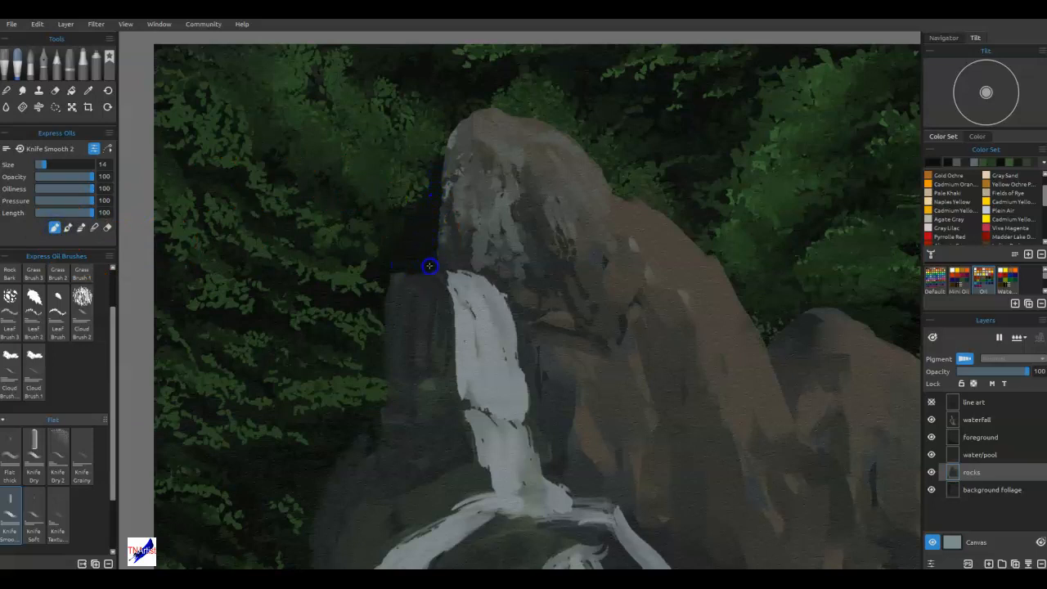
drag(428, 222, 430, 264)
Reduce the brush to size 8 and reshape the peak's upper-left outline and summit with the dark background colour.
key(bracketleft)
key(bracketleft)
key(bracketleft)
key(bracketleft)
key(bracketleft)
mouse_move(439, 165)
mouse_down()
mouse_move(441, 177)
mouse_move(448, 169)
mouse_move(439, 188)
mouse_move(478, 110)
mouse_up()
key(bracketleft)
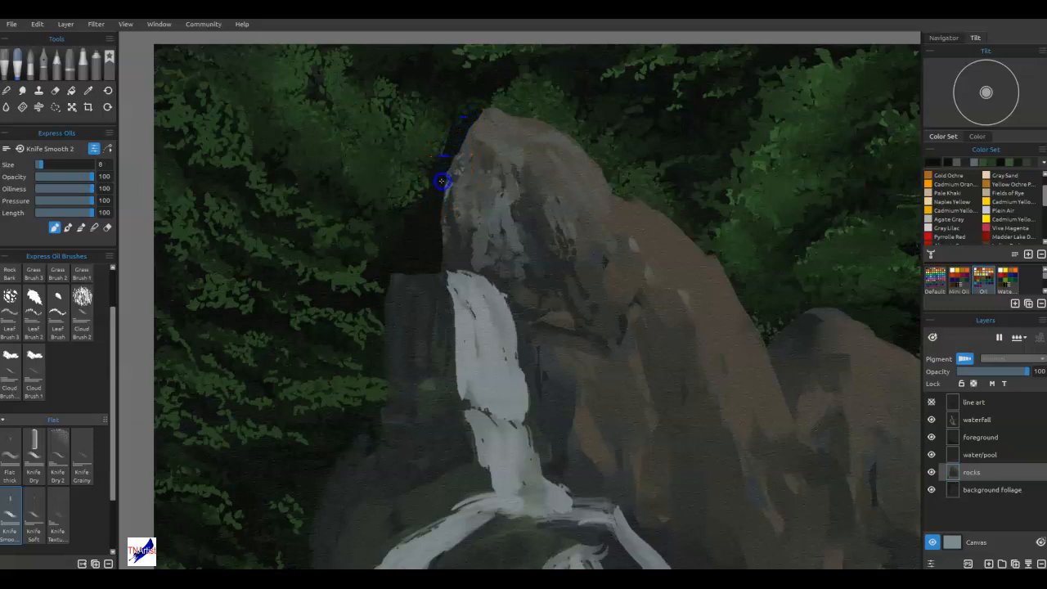
drag(491, 109, 557, 152)
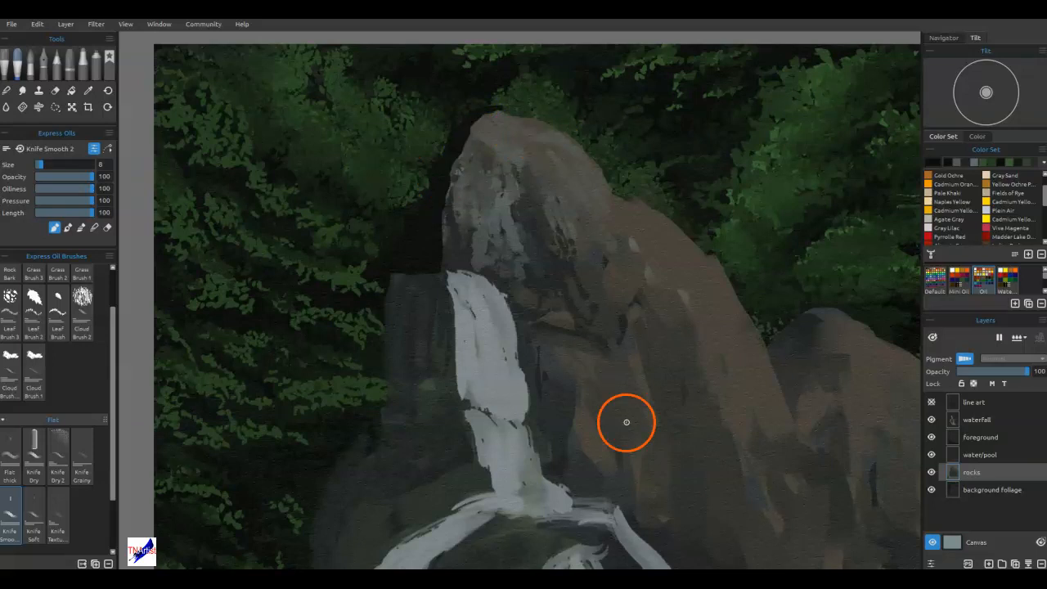
Extend the dark grey ledge leftward from the waterfall, shape its upper edge, and square off the waterfall's crest with sampled pale grey.
drag(424, 270, 399, 278)
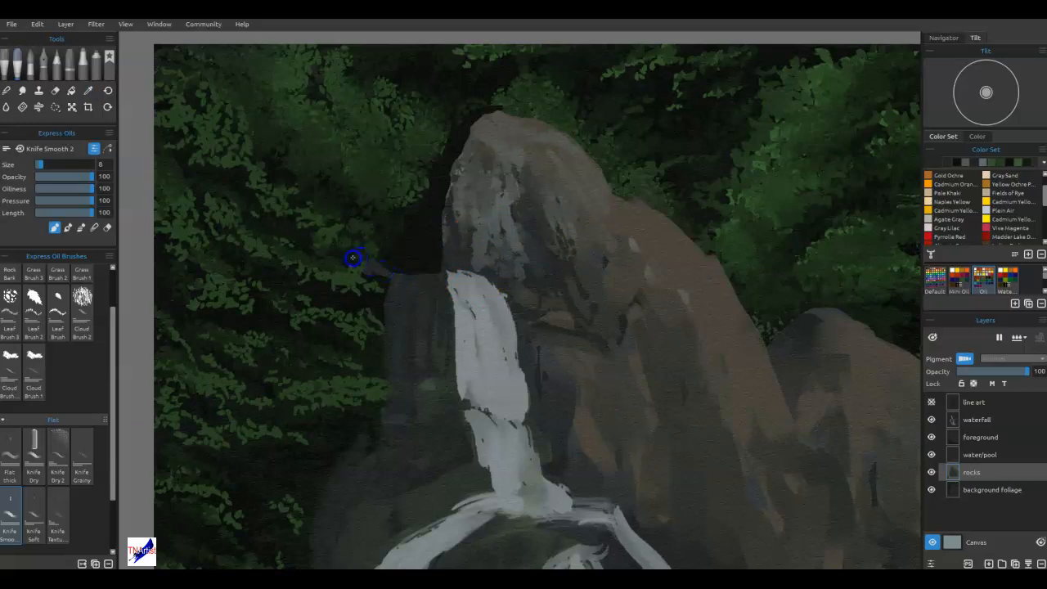
drag(369, 278, 371, 281)
mouse_move(456, 280)
mouse_down()
mouse_move(447, 285)
mouse_move(481, 283)
mouse_move(507, 297)
mouse_move(443, 270)
mouse_move(399, 273)
mouse_up()
alt+click(468, 279)
alt+click(437, 283)
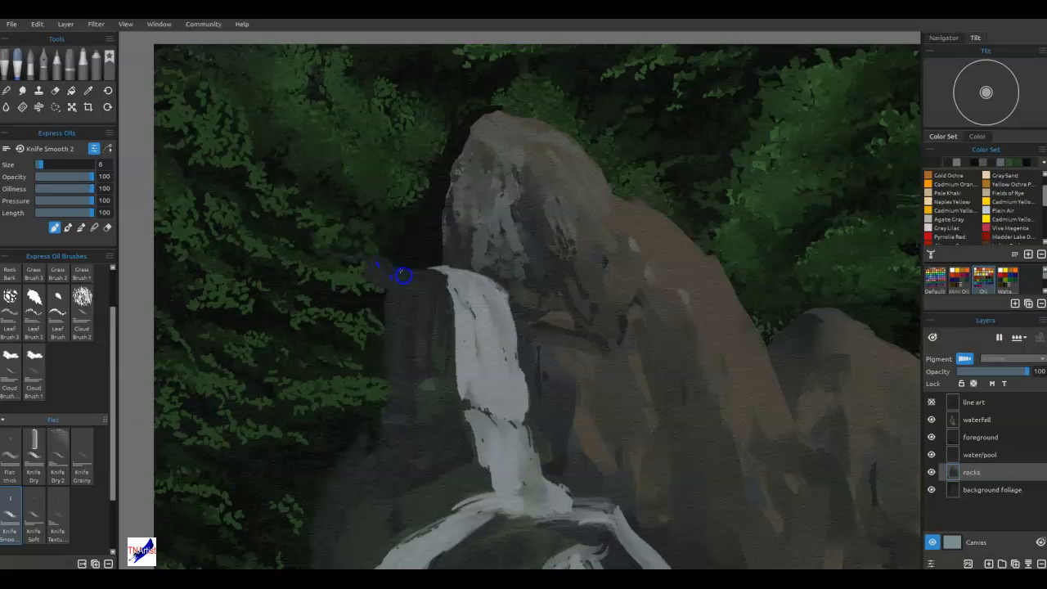
mouse_move(438, 275)
mouse_down()
mouse_move(617, 331)
mouse_move(599, 393)
mouse_move(506, 232)
mouse_move(475, 349)
mouse_move(481, 308)
mouse_move(461, 279)
mouse_move(433, 271)
mouse_up()
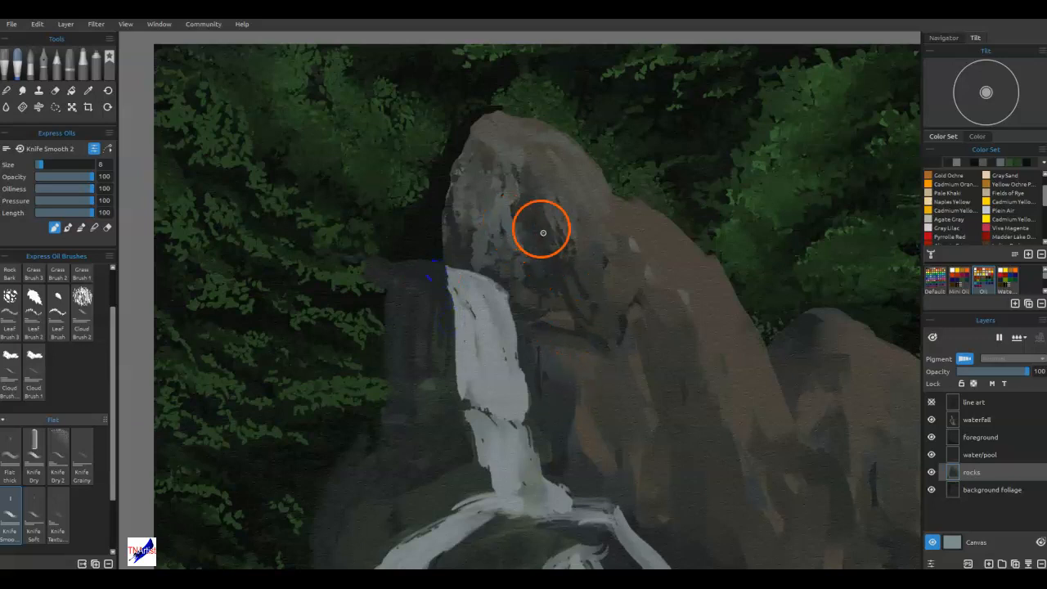
alt+click(469, 277)
mouse_move(470, 276)
mouse_down()
mouse_move(510, 286)
mouse_move(509, 307)
mouse_move(497, 281)
mouse_move(502, 312)
mouse_move(493, 277)
mouse_move(507, 316)
mouse_move(506, 284)
mouse_move(503, 311)
mouse_up()
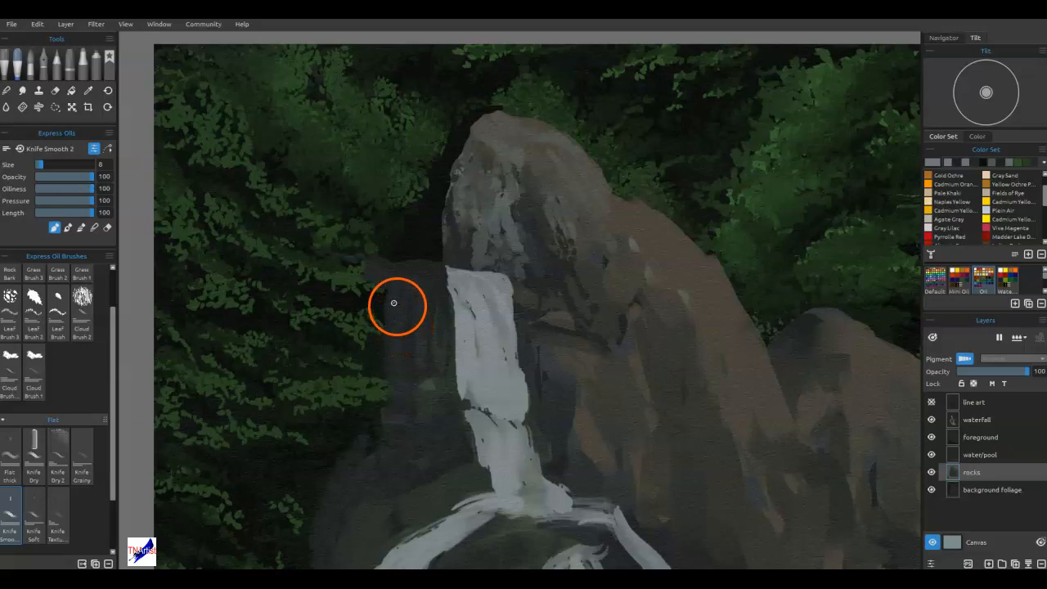
Sample the foliage green and paint leaves overlapping the ledge's left edge.
alt+click(359, 278)
mouse_move(361, 277)
mouse_down()
mouse_move(389, 288)
mouse_move(375, 273)
mouse_move(394, 317)
mouse_up()
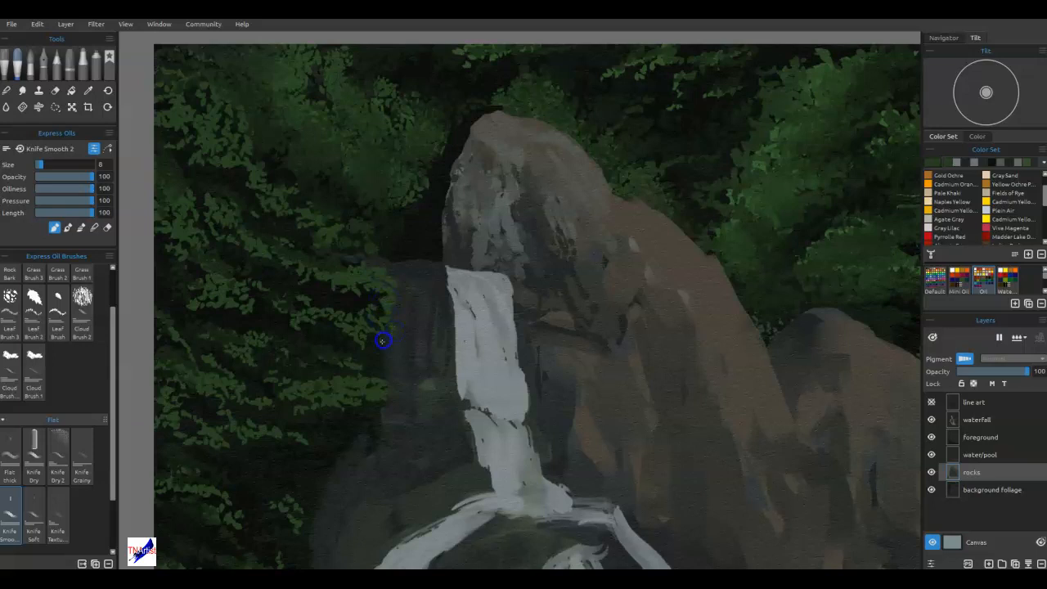
mouse_move(379, 348)
mouse_down()
mouse_move(379, 292)
mouse_move(366, 296)
mouse_move(403, 305)
mouse_move(375, 301)
mouse_up()
alt+click(401, 306)
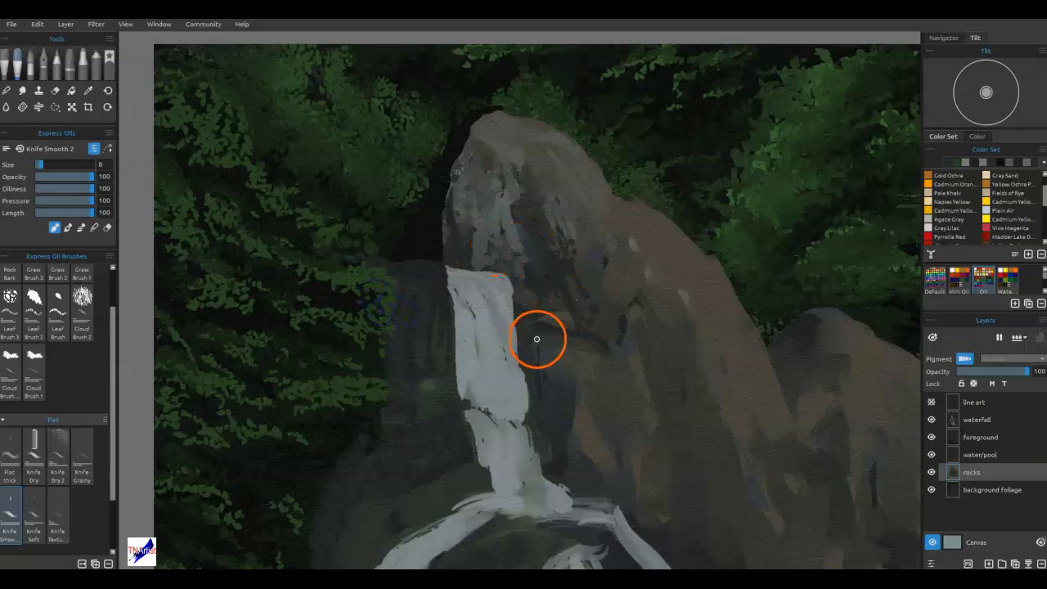
Sample nearby foliage colours and dab dark greens into the black gap along the peak's left side up to the summit.
key(alt)
alt+click(396, 223)
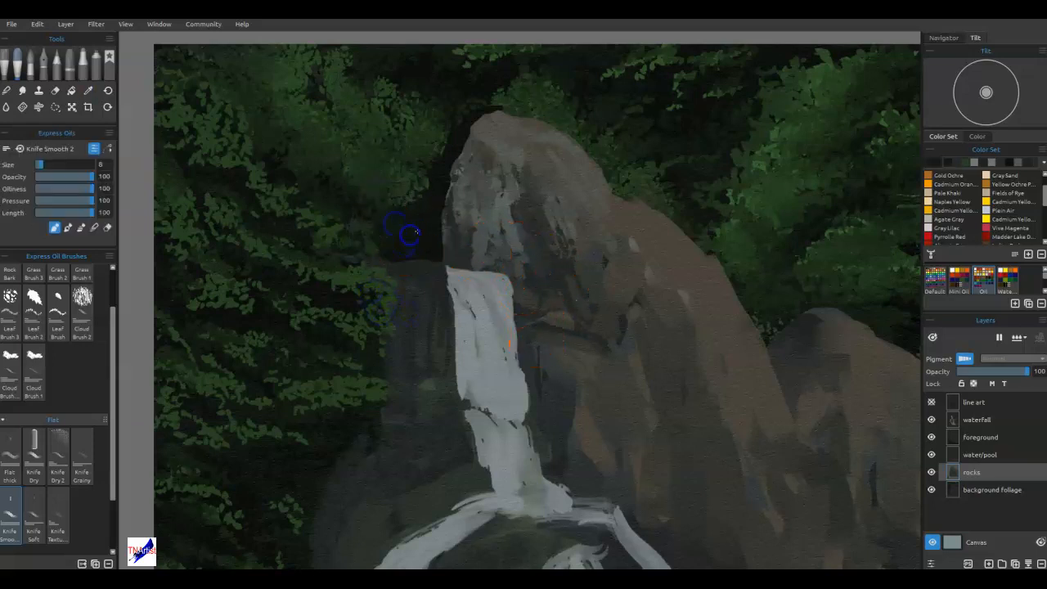
alt+click(422, 183)
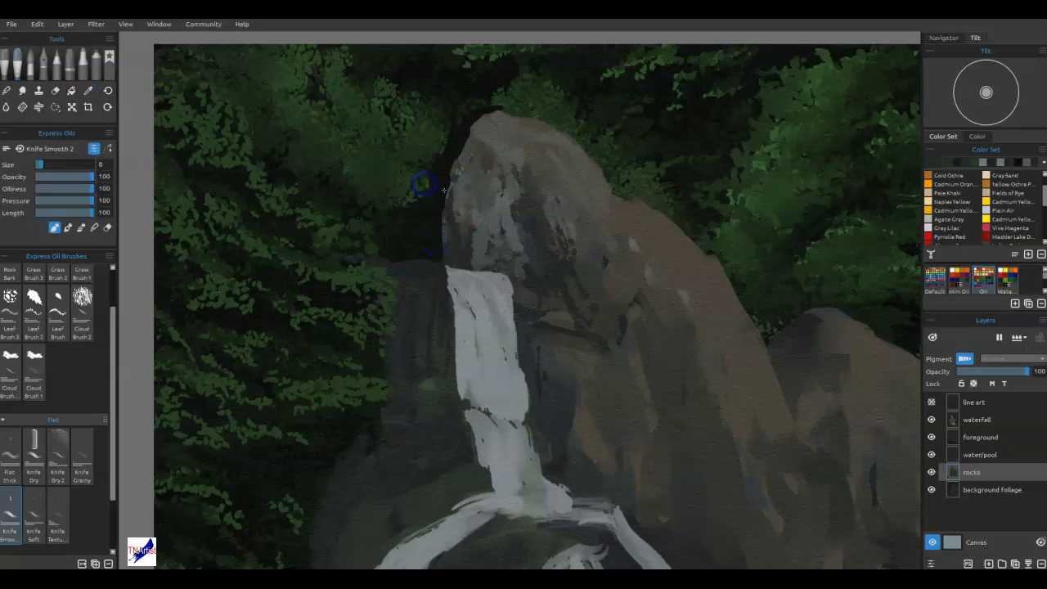
click(448, 185)
alt+click(446, 148)
click(463, 143)
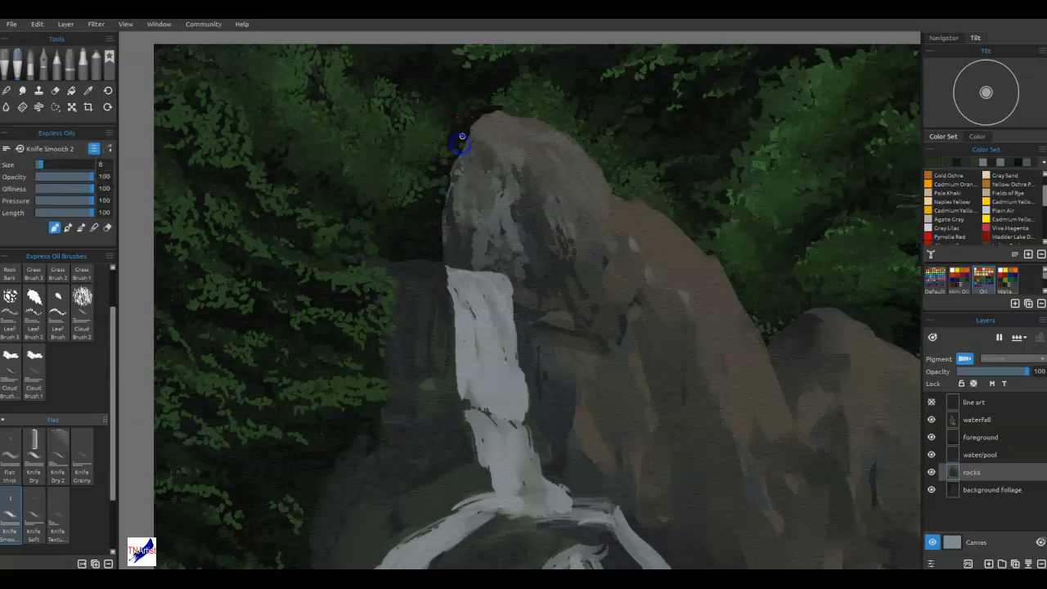
alt+click(472, 107)
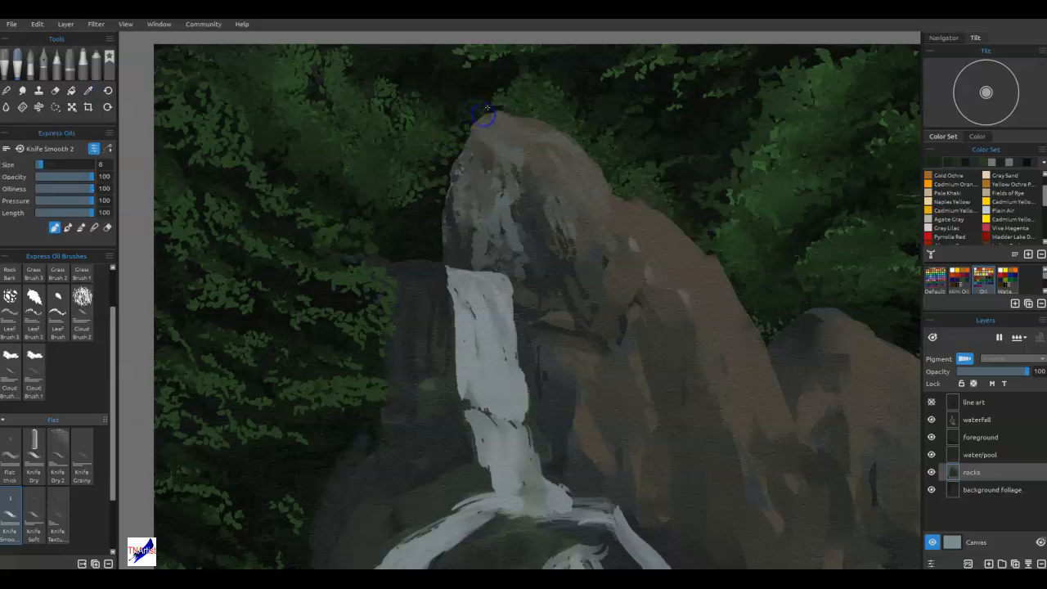
Sample a foliage green and add small leaf strokes beside the ledge and the lower left of the peak.
click(400, 153)
key(ctrl+0)
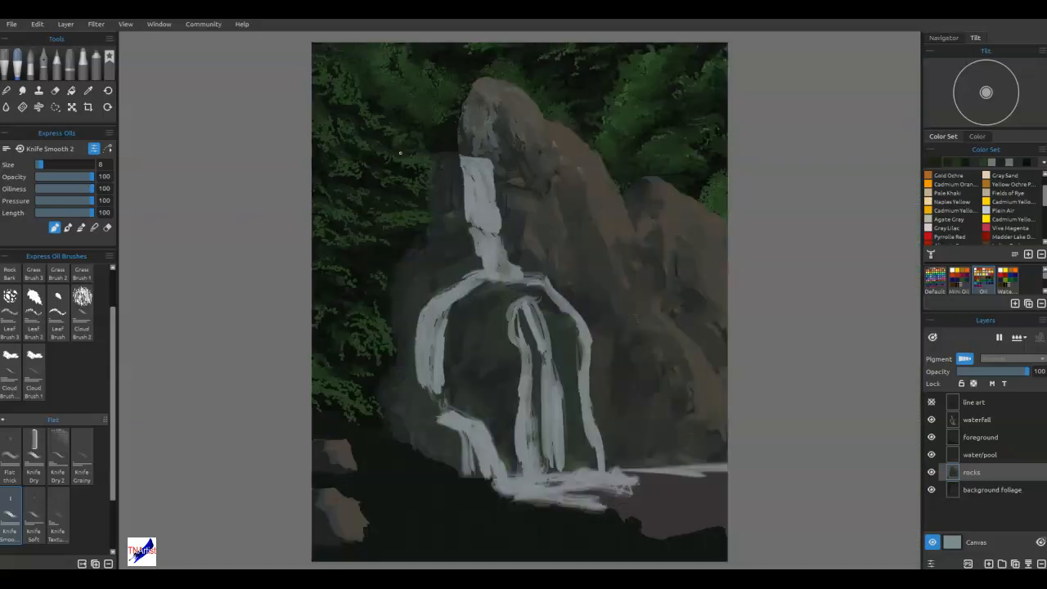
mouse_move(434, 129)
mouse_down()
mouse_move(417, 201)
mouse_move(439, 157)
mouse_move(437, 187)
mouse_up()
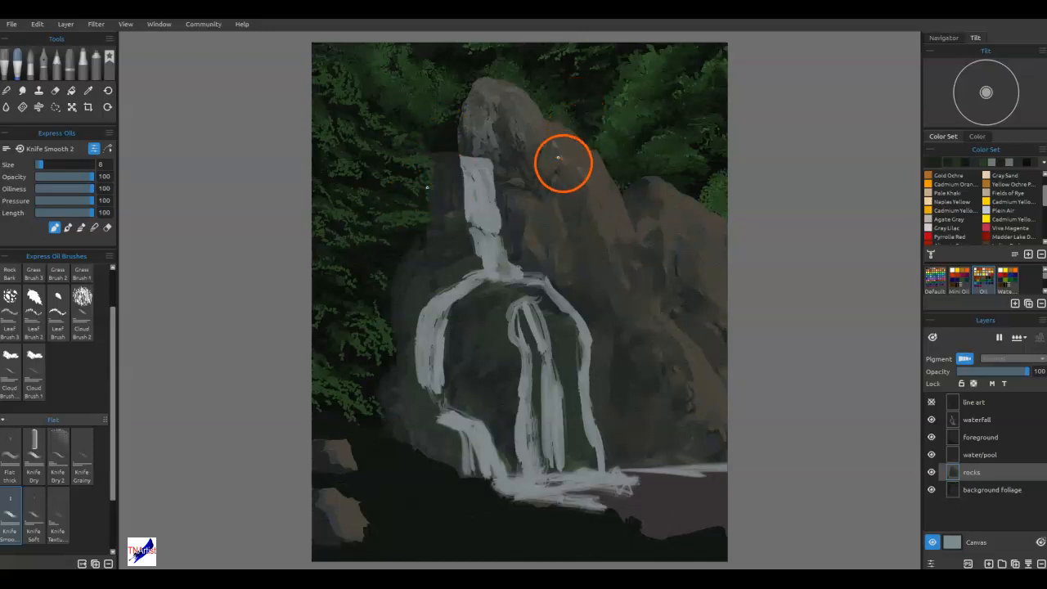
Sample a pale grey from the rock peak and paint a narrow ledge along the base of the peak's right side.
alt+click(486, 130)
alt+click(488, 131)
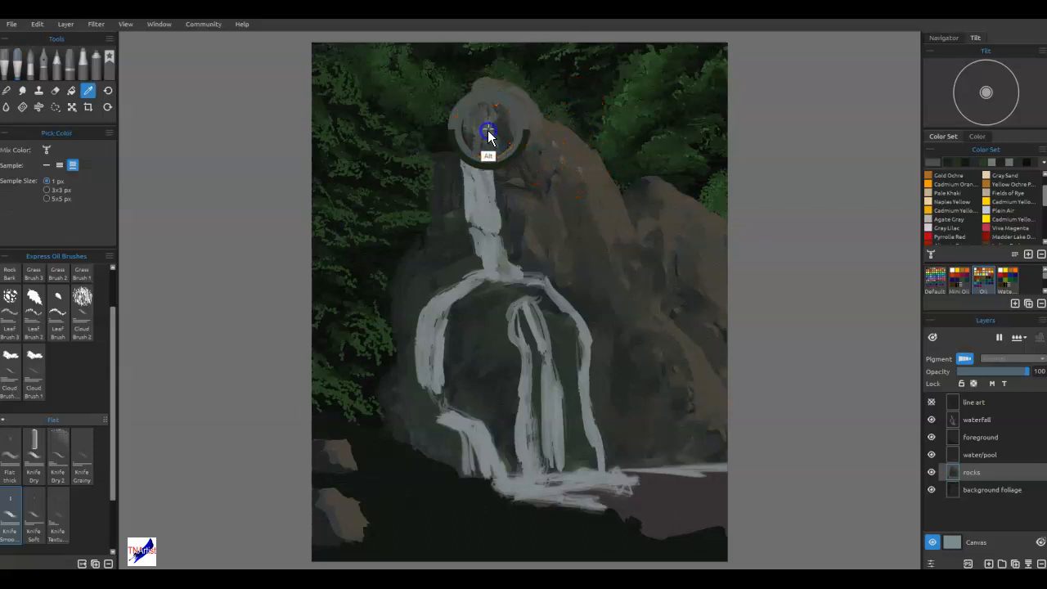
mouse_move(563, 127)
mouse_down()
mouse_move(593, 163)
mouse_move(558, 166)
mouse_move(549, 145)
mouse_up()
key(e)
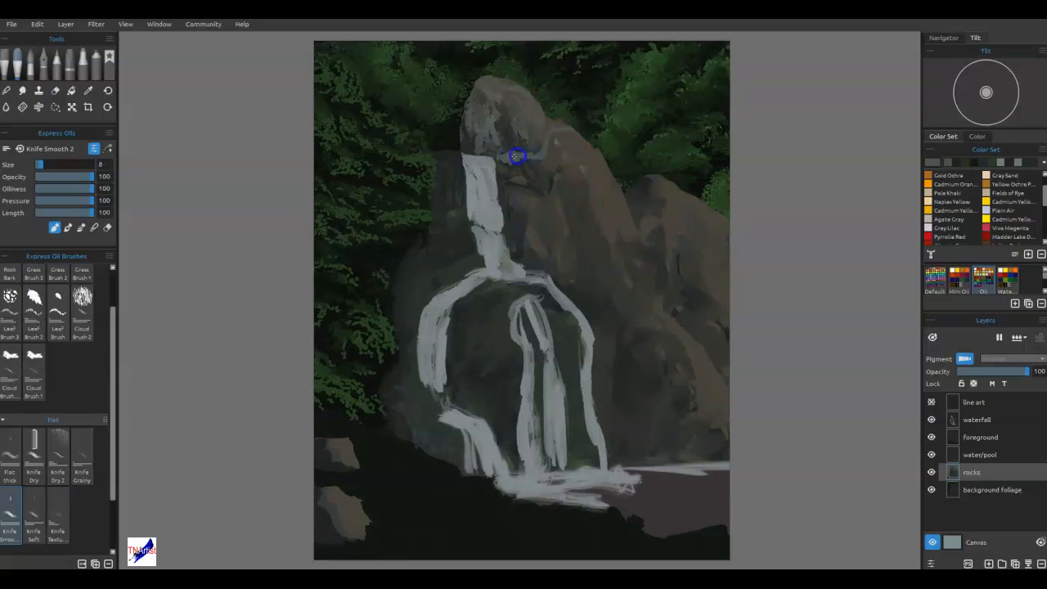
drag(560, 126, 564, 131)
key(alt)
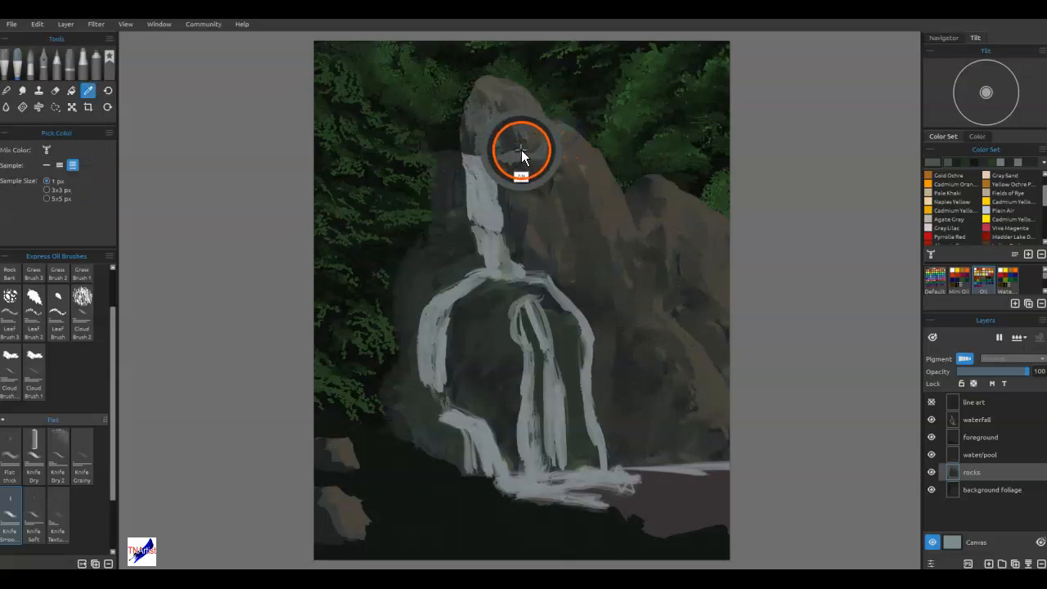
Sample a near-black and shape the shadow between the peak's underside and the pale grey ledge with Knife Smooth 2.
alt+click(454, 145)
mouse_move(503, 152)
mouse_down()
mouse_move(491, 158)
mouse_move(510, 151)
mouse_up()
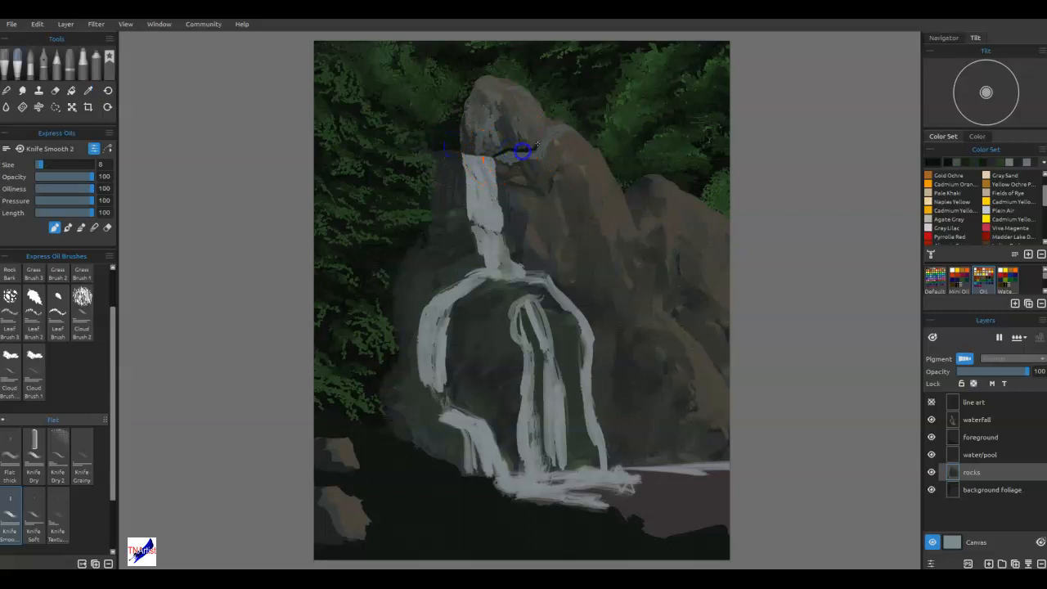
key(b)
mouse_move(533, 145)
mouse_down()
mouse_move(492, 153)
mouse_move(518, 150)
mouse_up()
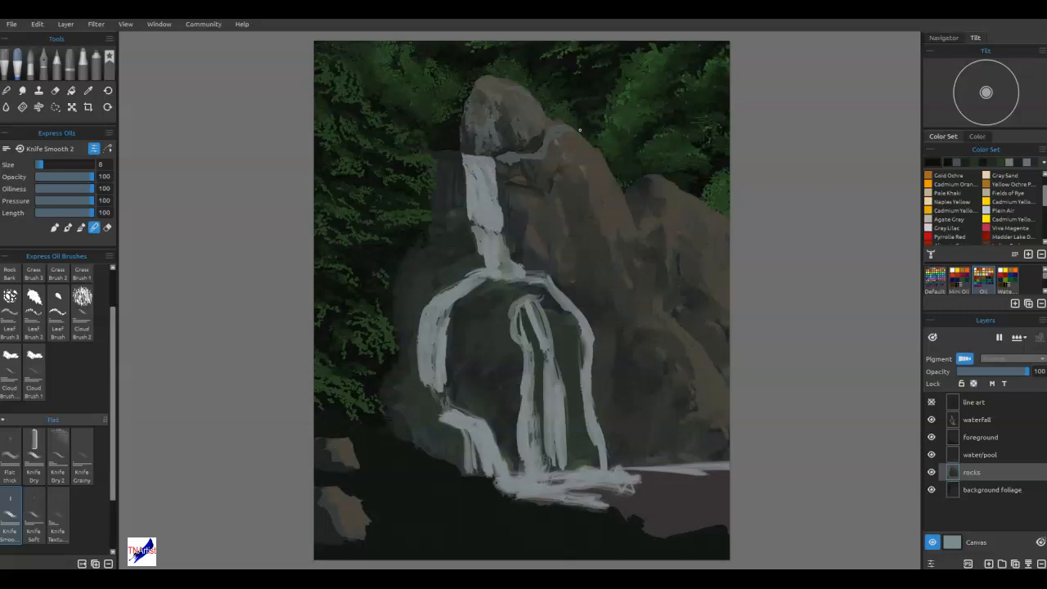
mouse_move(478, 148)
mouse_down()
mouse_move(504, 150)
mouse_move(491, 170)
mouse_move(502, 167)
mouse_move(530, 134)
mouse_up()
alt+click(521, 152)
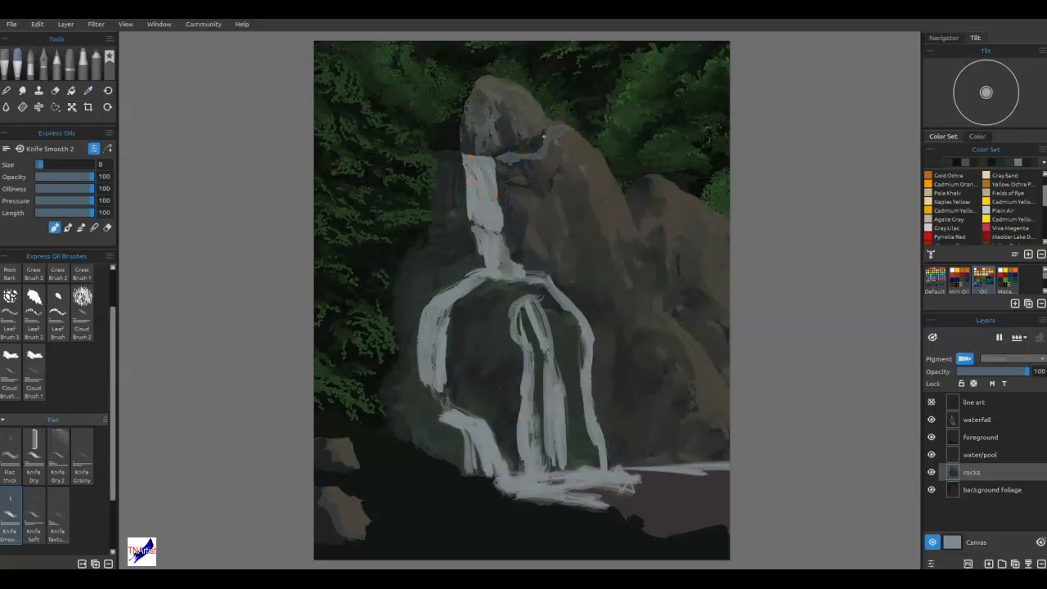
scroll(544, 137, up, 5)
drag(544, 136, 565, 286)
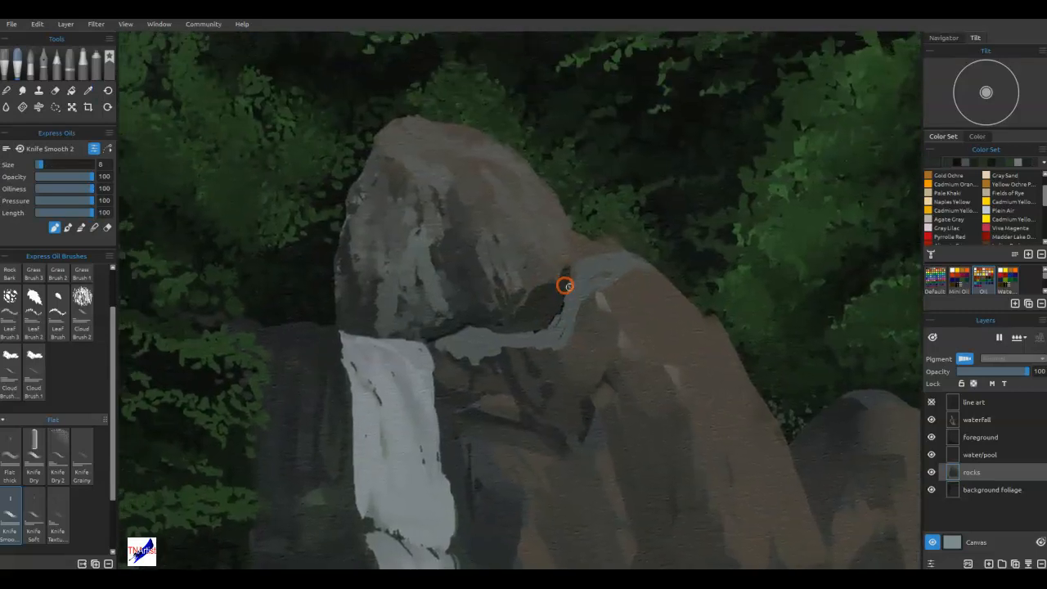
Sample a dark colour and draw a vertical crack down the middle of the peak with the H pencil at size 20.
mouse_move(495, 316)
mouse_down()
mouse_move(460, 328)
mouse_move(391, 288)
mouse_up()
click(54, 66)
click(503, 317)
alt+click(438, 343)
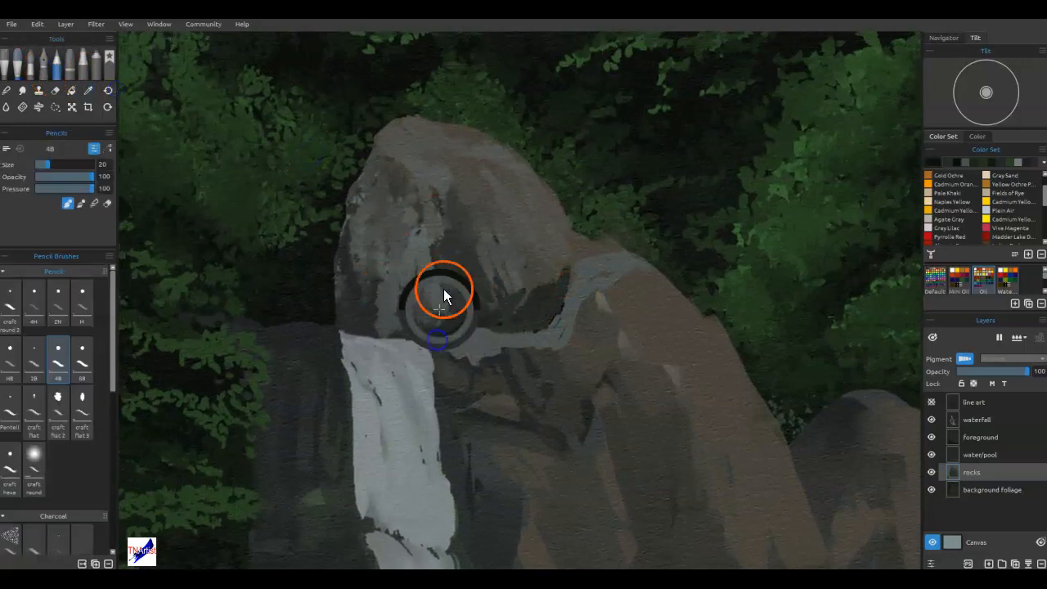
drag(445, 224, 447, 234)
click(82, 299)
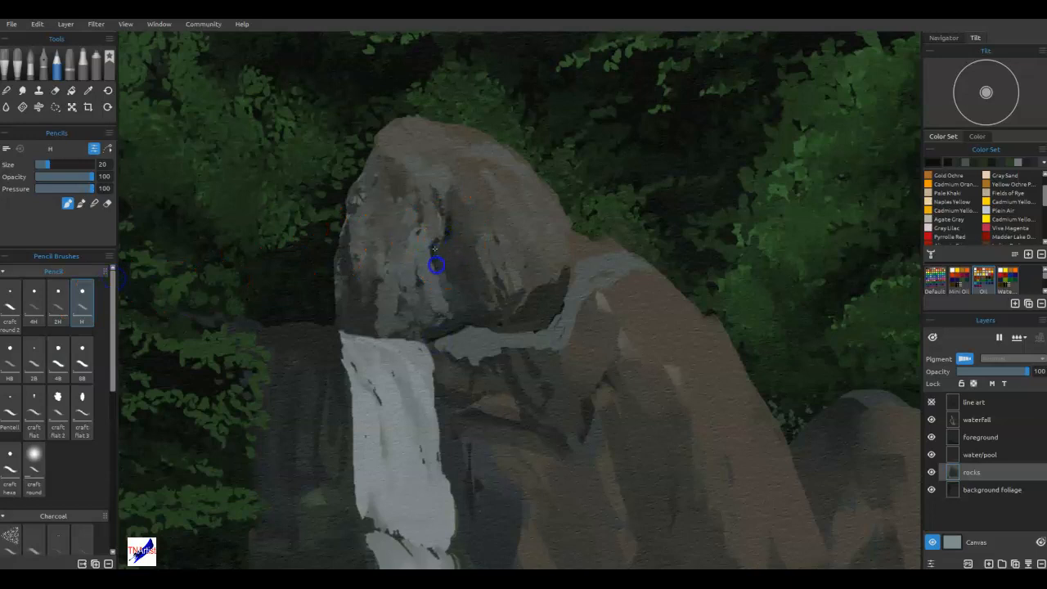
mouse_move(435, 281)
mouse_down()
mouse_move(431, 317)
mouse_move(430, 304)
mouse_up()
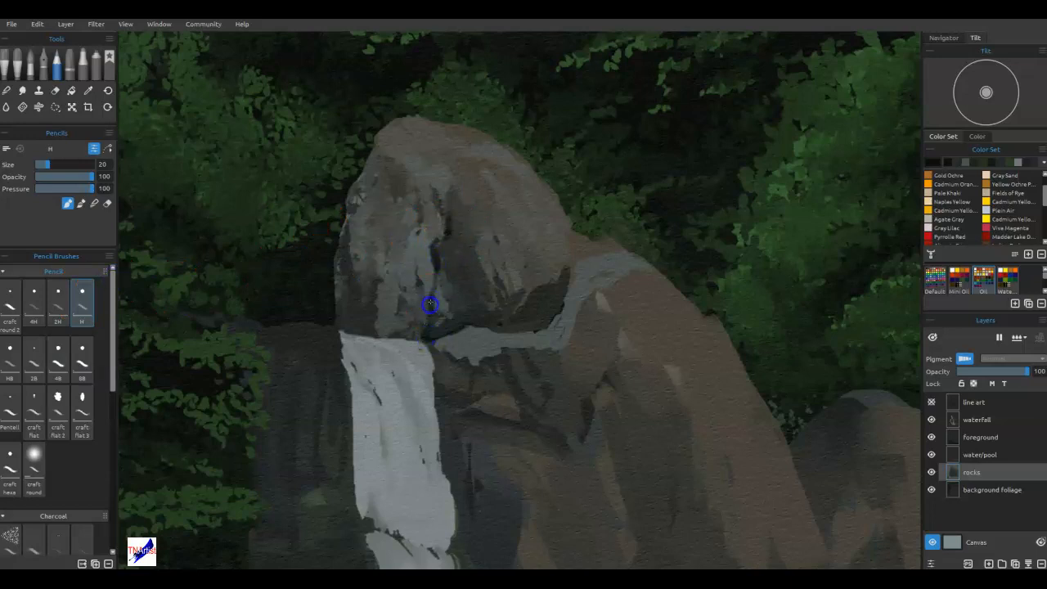
drag(449, 200, 450, 193)
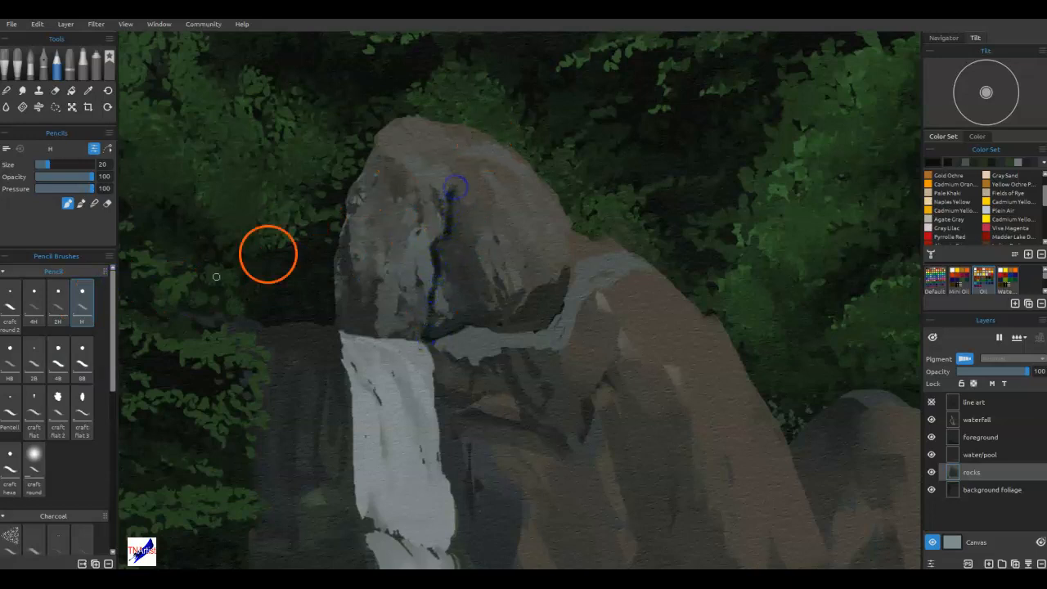
Draw thin dark cracks down the peak's face and a dark line along its base with the craft round 2 pencil at size 5.
click(57, 300)
click(12, 311)
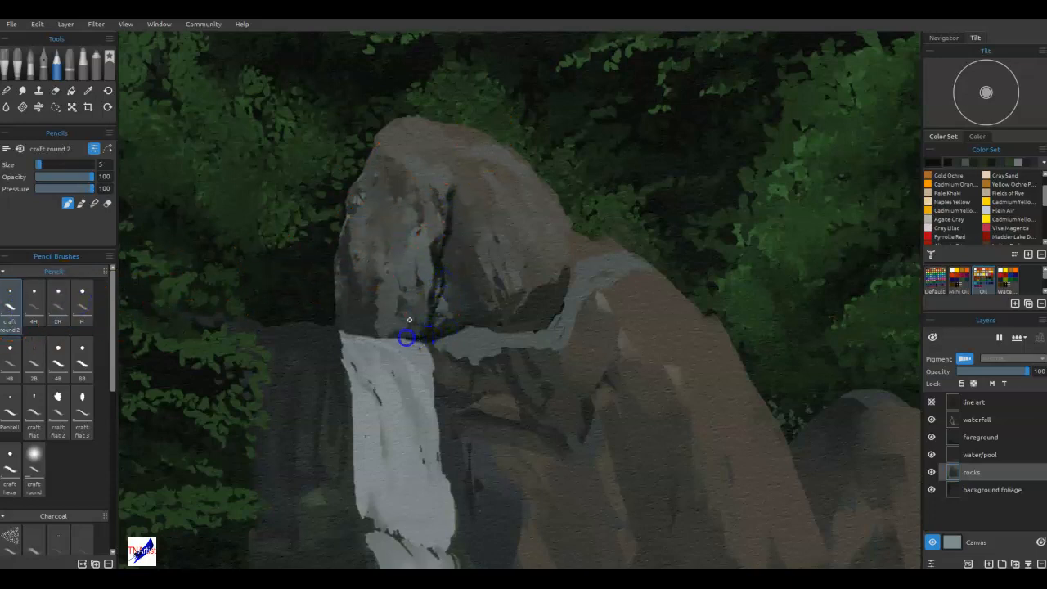
mouse_move(413, 192)
mouse_down()
mouse_move(395, 275)
mouse_move(398, 339)
mouse_up()
click(464, 222)
drag(473, 239, 483, 273)
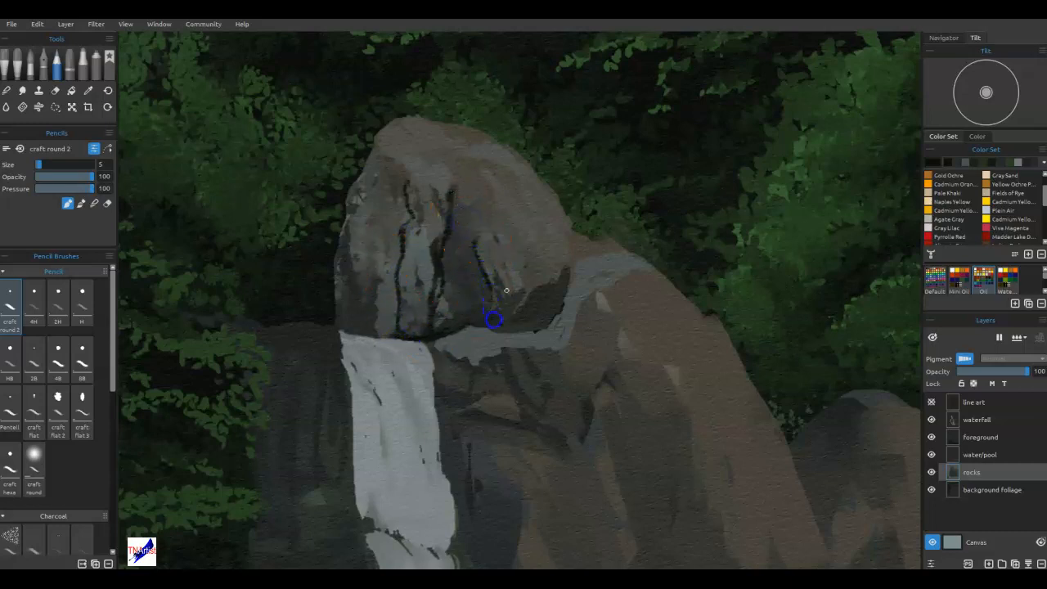
drag(491, 330, 533, 327)
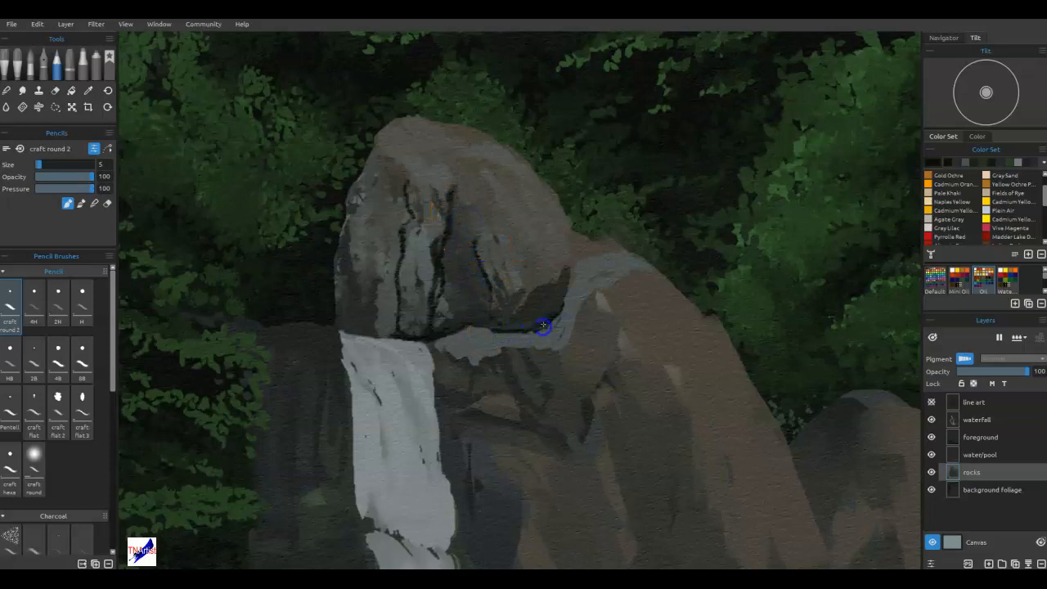
drag(443, 346, 446, 344)
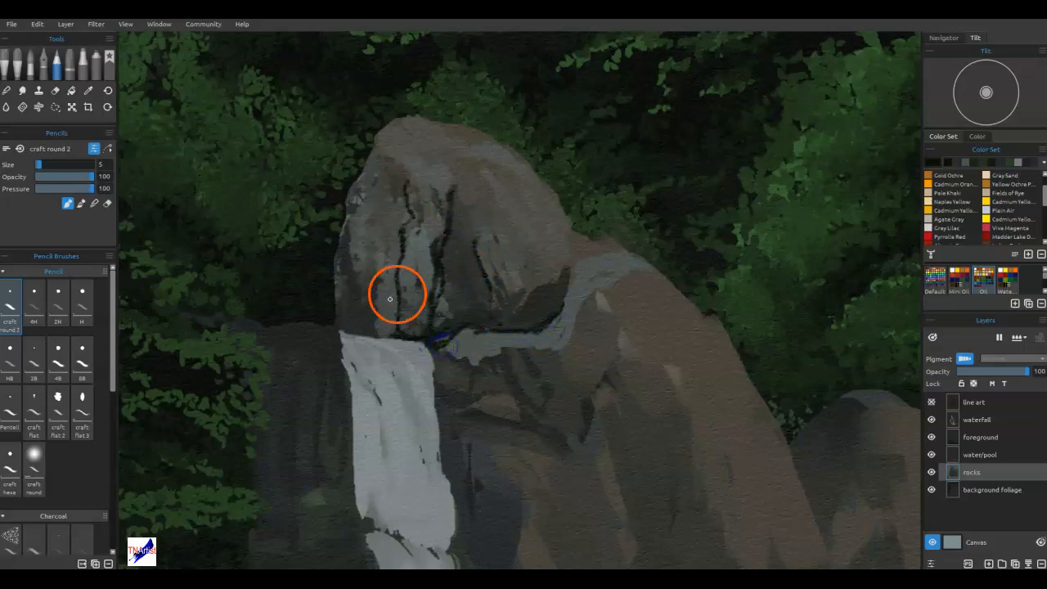
Outline the peak's left side in dark strokes from the waterfall's crest up toward the summit.
drag(375, 308, 373, 311)
drag(337, 313, 350, 232)
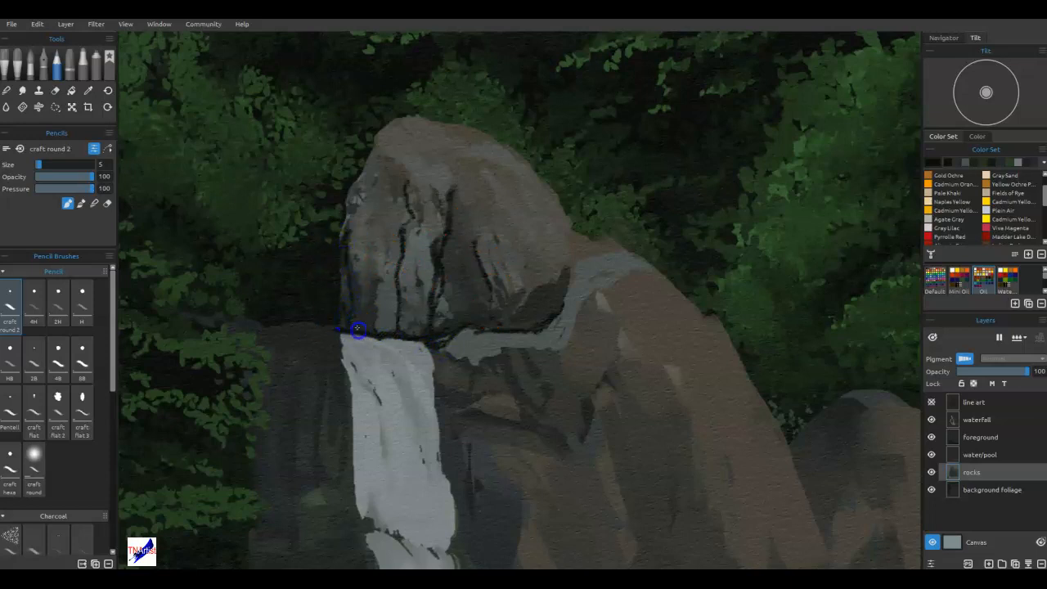
mouse_move(353, 279)
mouse_down()
mouse_move(370, 303)
mouse_move(380, 300)
mouse_move(357, 281)
mouse_move(349, 252)
mouse_up()
mouse_move(347, 208)
mouse_down()
mouse_move(367, 174)
mouse_move(361, 239)
mouse_move(355, 191)
mouse_move(370, 157)
mouse_up()
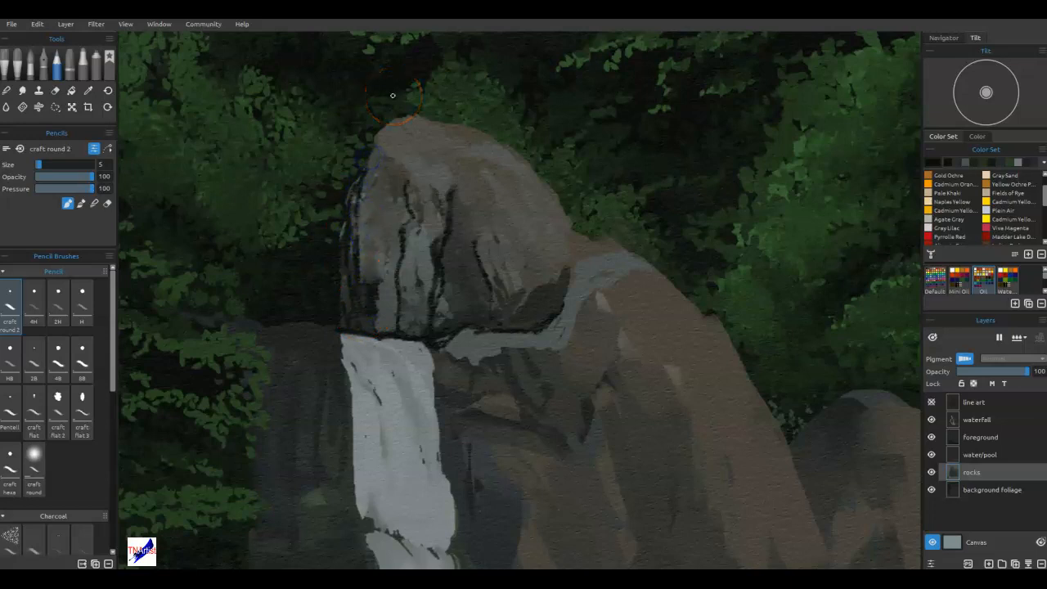
Shade the peak's left face dark between the cracks with the craft flat 2 pencil at size 30.
click(62, 399)
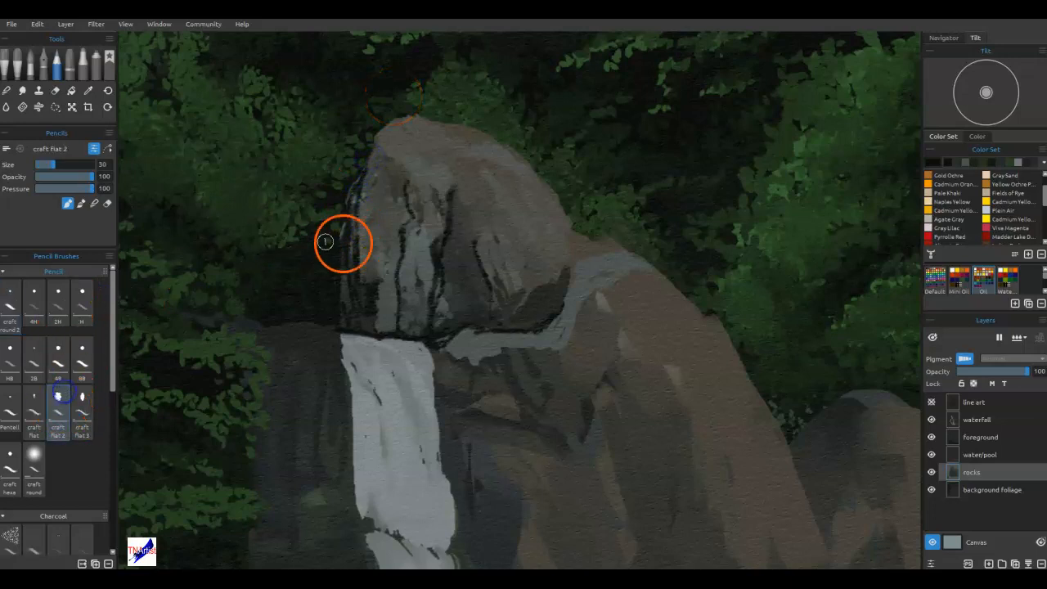
mouse_move(372, 169)
mouse_down()
mouse_move(390, 218)
mouse_move(380, 282)
mouse_move(383, 176)
mouse_move(399, 219)
mouse_up()
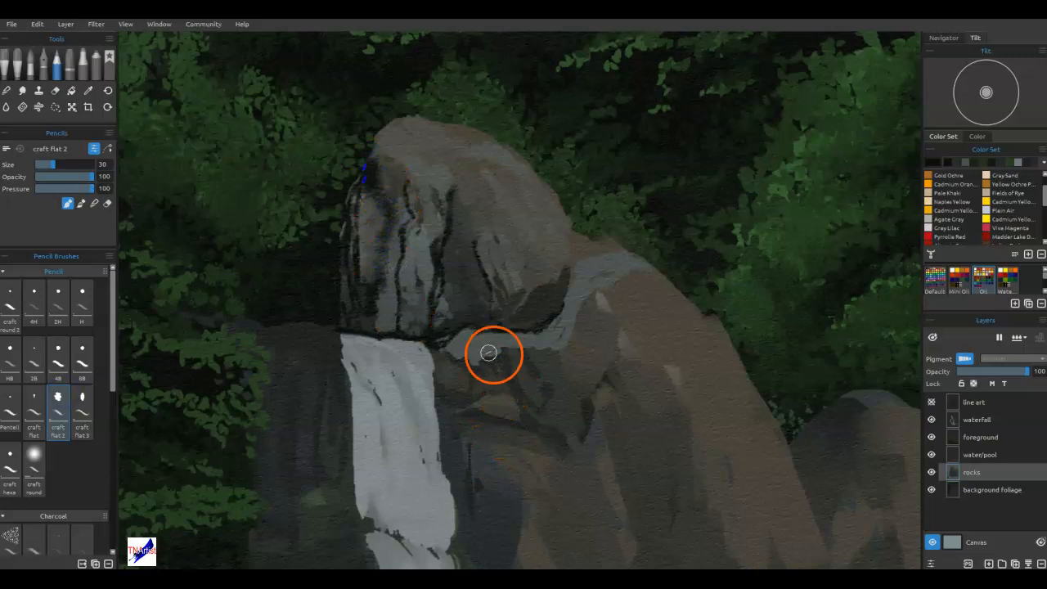
mouse_move(388, 280)
mouse_down()
mouse_move(395, 322)
mouse_move(394, 292)
mouse_move(423, 281)
mouse_move(427, 338)
mouse_move(458, 300)
mouse_move(452, 261)
mouse_up()
drag(449, 273, 448, 239)
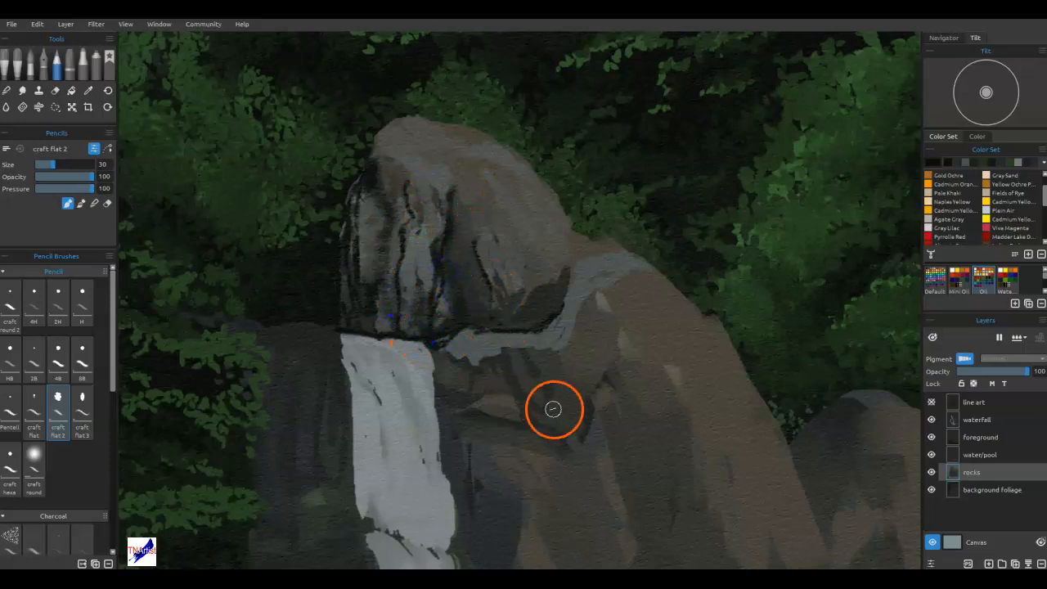
Sample rock tones and blend the shading across the peak's left face and along its left edge.
alt+click(530, 307)
mouse_move(448, 238)
mouse_down()
mouse_move(451, 281)
mouse_move(423, 242)
mouse_move(427, 210)
mouse_up()
click(384, 173)
drag(384, 172, 388, 140)
alt+click(391, 253)
mouse_move(384, 297)
mouse_down()
mouse_move(478, 379)
mouse_move(436, 286)
mouse_move(409, 334)
mouse_move(408, 314)
mouse_move(397, 338)
mouse_move(385, 318)
mouse_move(380, 326)
mouse_move(498, 343)
mouse_move(361, 286)
mouse_move(364, 194)
mouse_move(372, 287)
mouse_move(619, 352)
mouse_move(620, 324)
mouse_move(566, 332)
mouse_move(381, 276)
mouse_move(343, 319)
mouse_move(344, 259)
mouse_move(339, 328)
mouse_up()
drag(337, 287, 344, 262)
drag(360, 202, 365, 174)
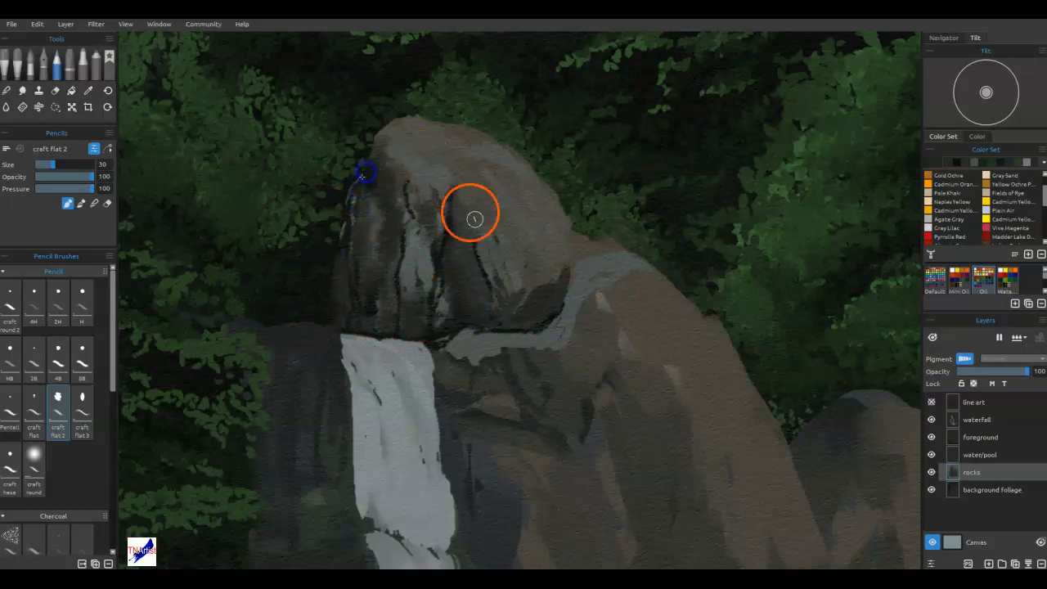
Shade the lower right of the peak above the grey ledge with sampled dark rock tones.
drag(579, 250, 568, 268)
mouse_move(518, 304)
mouse_down()
mouse_move(554, 250)
mouse_move(545, 281)
mouse_move(590, 250)
mouse_up()
alt+click(549, 253)
alt+click(487, 286)
drag(499, 270, 509, 271)
Add thin dark cracks to the peak's right face and outline the grey ledge with the craft round 2 pencil.
click(16, 303)
mouse_move(488, 233)
mouse_down()
mouse_move(440, 160)
mouse_move(478, 285)
mouse_move(460, 206)
mouse_move(457, 245)
mouse_move(455, 213)
mouse_up()
alt+click(437, 260)
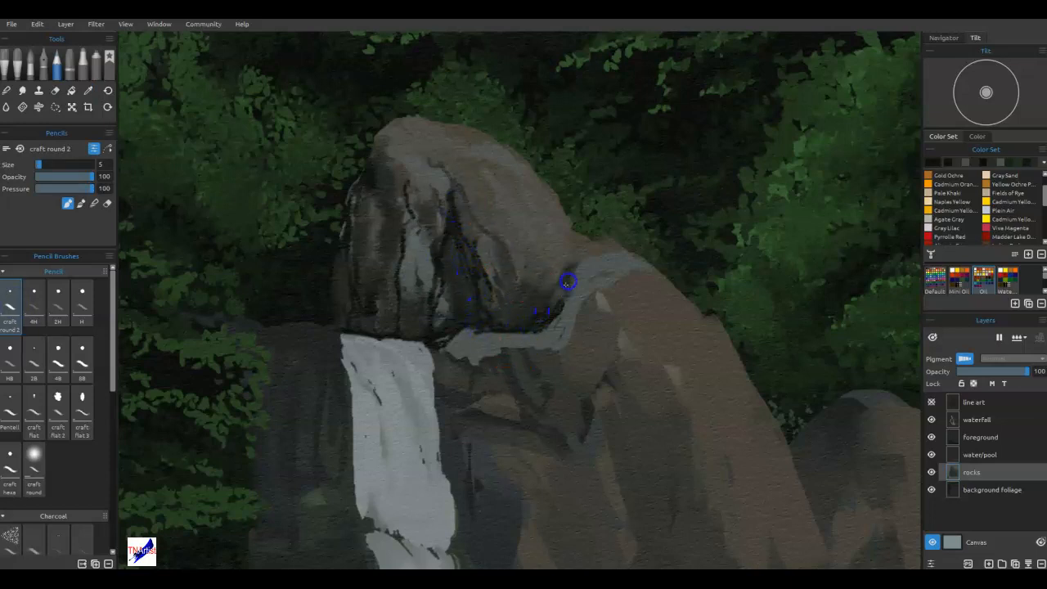
mouse_move(446, 333)
mouse_down()
mouse_move(453, 360)
mouse_move(441, 353)
mouse_move(472, 364)
mouse_move(542, 335)
mouse_move(581, 283)
mouse_up()
mouse_move(581, 283)
mouse_down()
mouse_move(549, 344)
mouse_move(511, 346)
mouse_move(540, 349)
mouse_up()
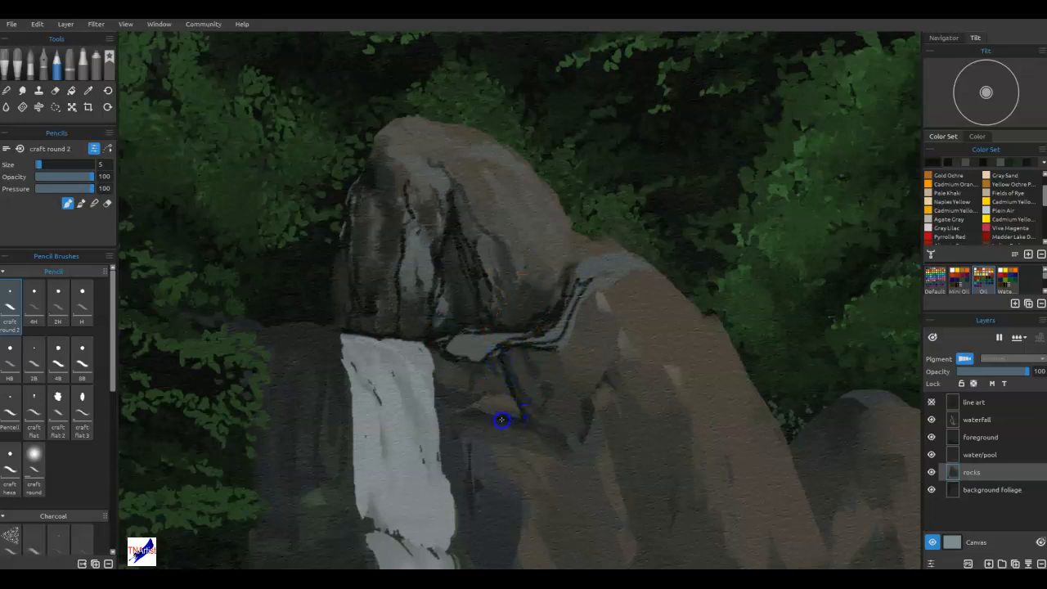
Draw dark cracks in the rock below the grey ledge and down the waterfall's right edge.
mouse_move(453, 417)
mouse_down()
mouse_move(504, 362)
mouse_move(448, 435)
mouse_move(544, 435)
mouse_move(499, 421)
mouse_move(524, 424)
mouse_up()
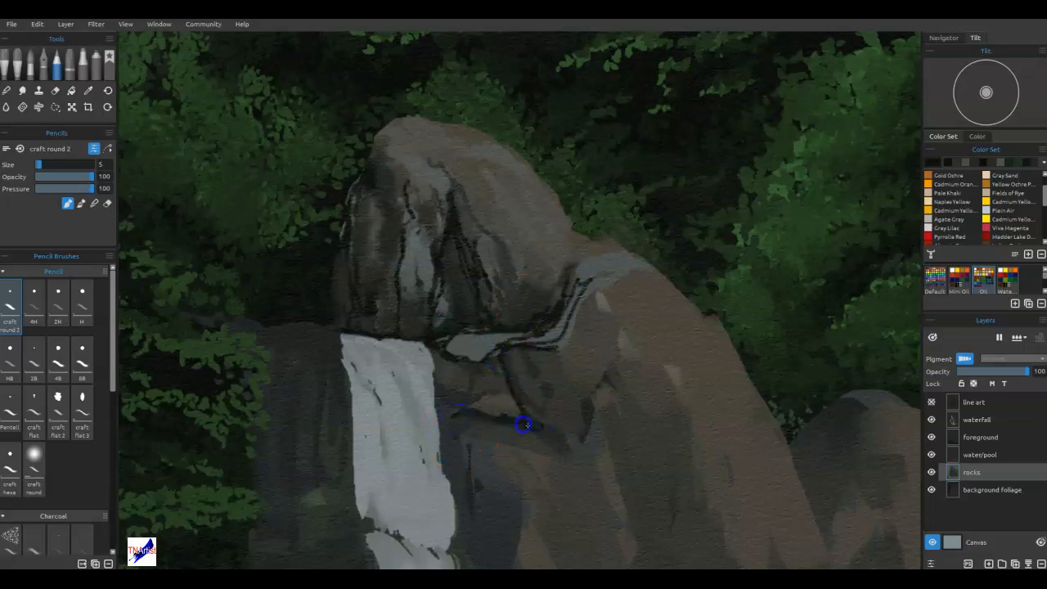
mouse_move(550, 464)
mouse_down()
mouse_move(479, 437)
mouse_move(463, 414)
mouse_move(443, 421)
mouse_move(439, 399)
mouse_up()
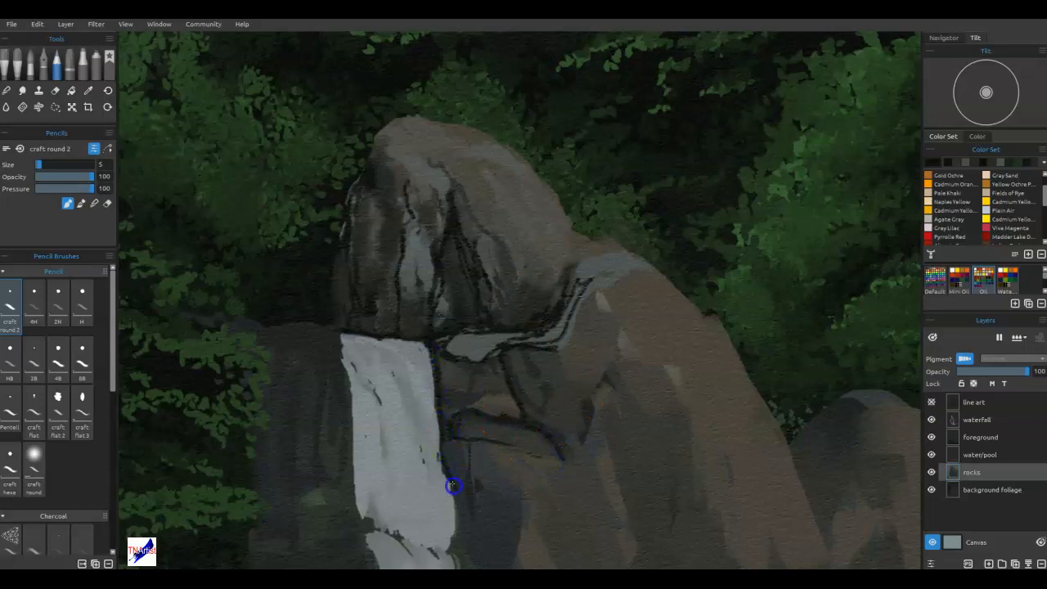
mouse_move(454, 499)
mouse_down()
mouse_move(454, 446)
mouse_move(473, 507)
mouse_move(468, 457)
mouse_move(465, 561)
mouse_move(453, 531)
mouse_up()
click(459, 419)
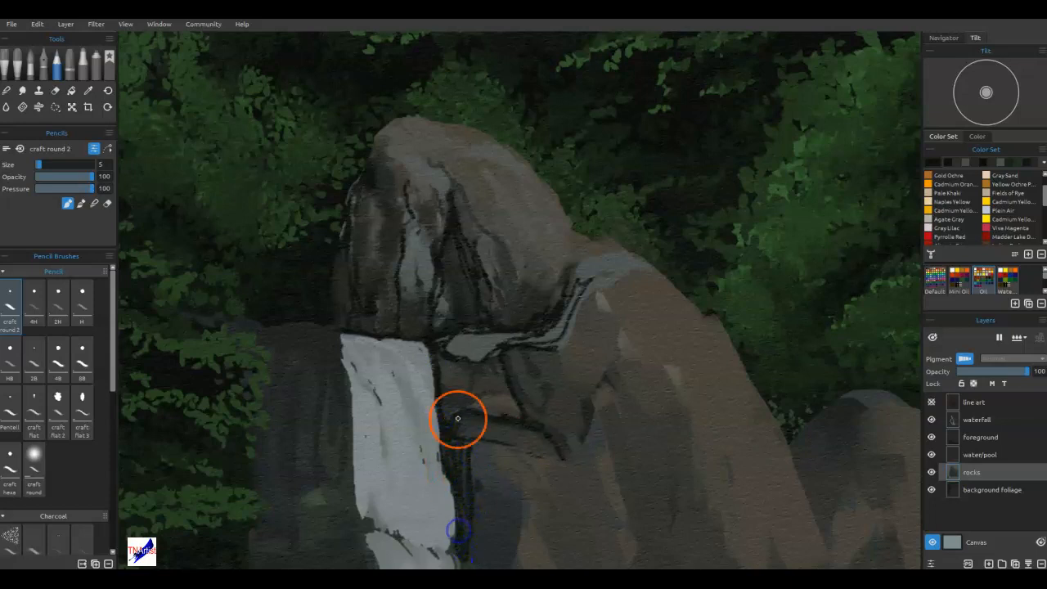
click(467, 407)
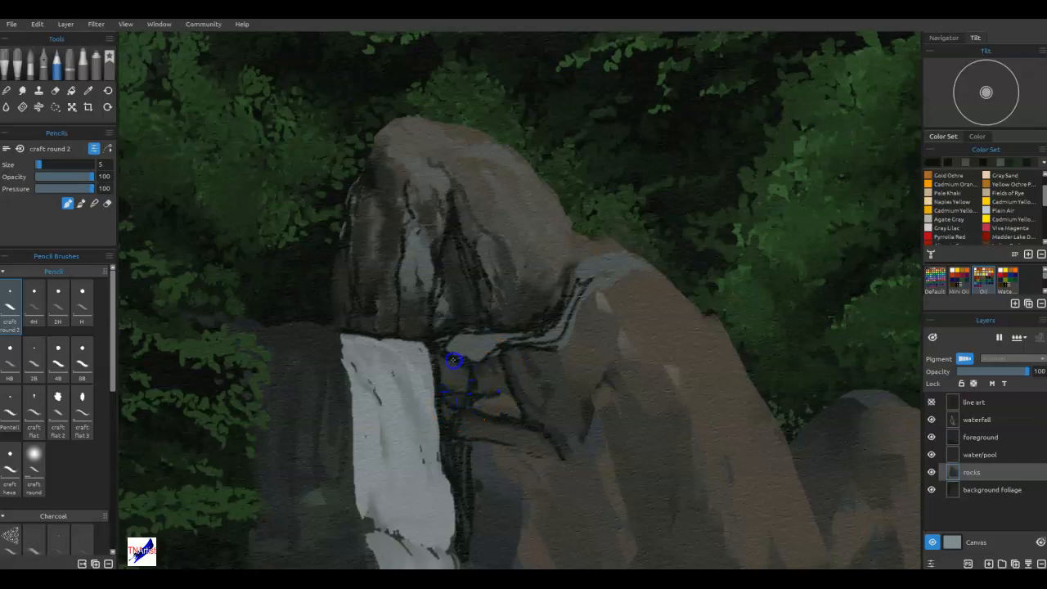
Thicken and extend the dark cracks in the rock to the right of the waterfall with Knife Smooth 2 at size 8.
click(19, 65)
mouse_move(543, 491)
mouse_down()
mouse_move(560, 413)
mouse_move(525, 402)
mouse_up()
mouse_move(512, 350)
mouse_down()
mouse_move(530, 400)
mouse_move(554, 422)
mouse_move(570, 480)
mouse_move(546, 462)
mouse_move(511, 476)
mouse_move(484, 451)
mouse_move(484, 509)
mouse_move(451, 545)
mouse_up()
drag(440, 453, 447, 415)
drag(433, 353, 433, 349)
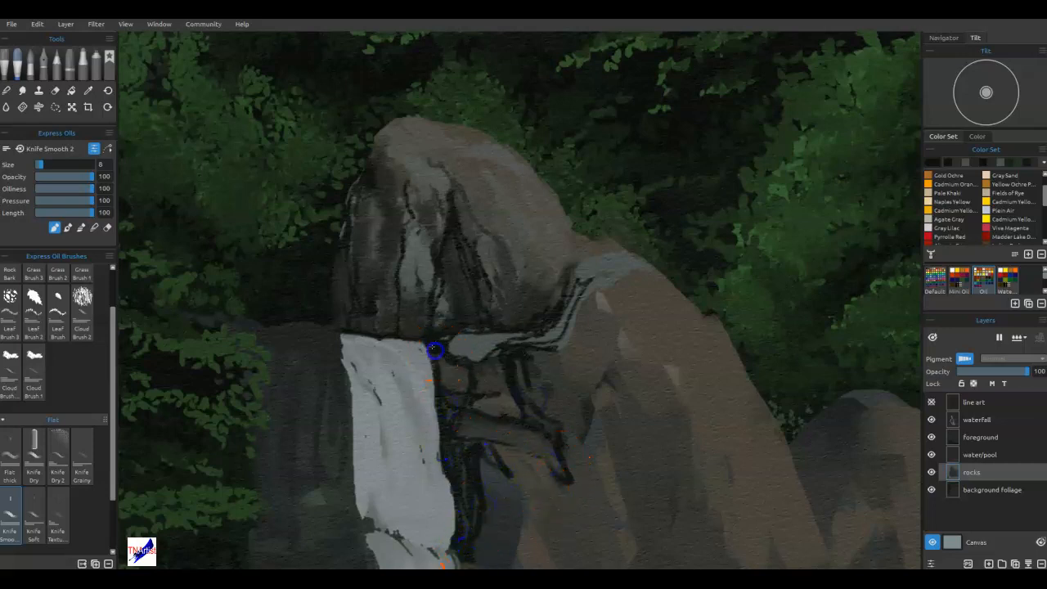
Darken the waterfall's left edge and paint vertical black crevices down the rock ledge to its left.
mouse_move(347, 353)
mouse_down()
mouse_move(323, 332)
mouse_move(341, 346)
mouse_move(348, 396)
mouse_move(346, 367)
mouse_move(352, 524)
mouse_up()
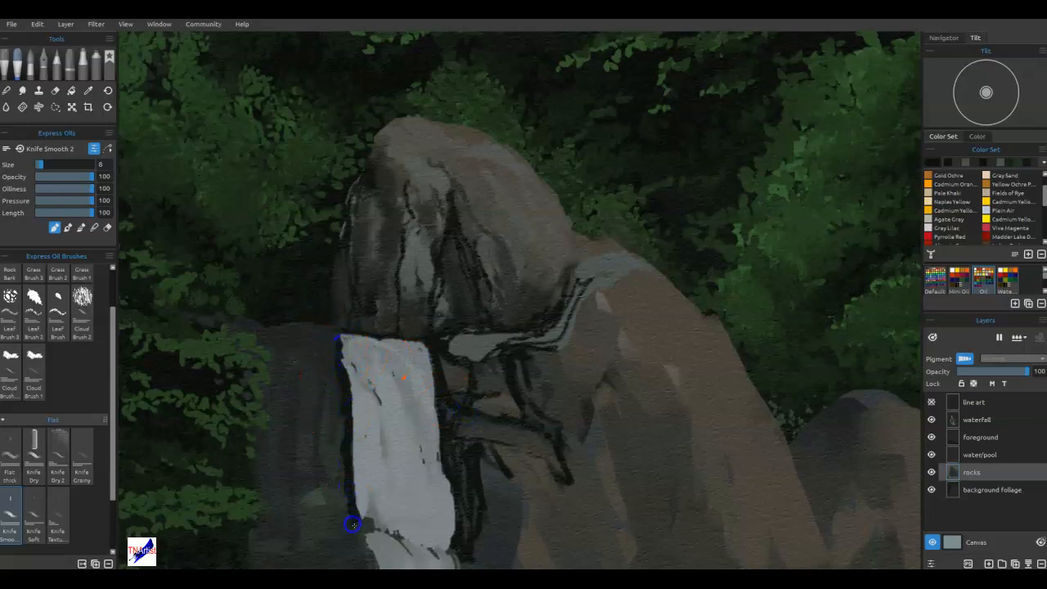
mouse_move(455, 360)
mouse_down()
mouse_move(531, 370)
mouse_move(550, 314)
mouse_move(567, 354)
mouse_up()
drag(475, 412, 659, 350)
mouse_move(516, 300)
mouse_down()
mouse_move(497, 367)
mouse_move(501, 432)
mouse_move(510, 367)
mouse_move(512, 432)
mouse_up()
drag(504, 316, 504, 272)
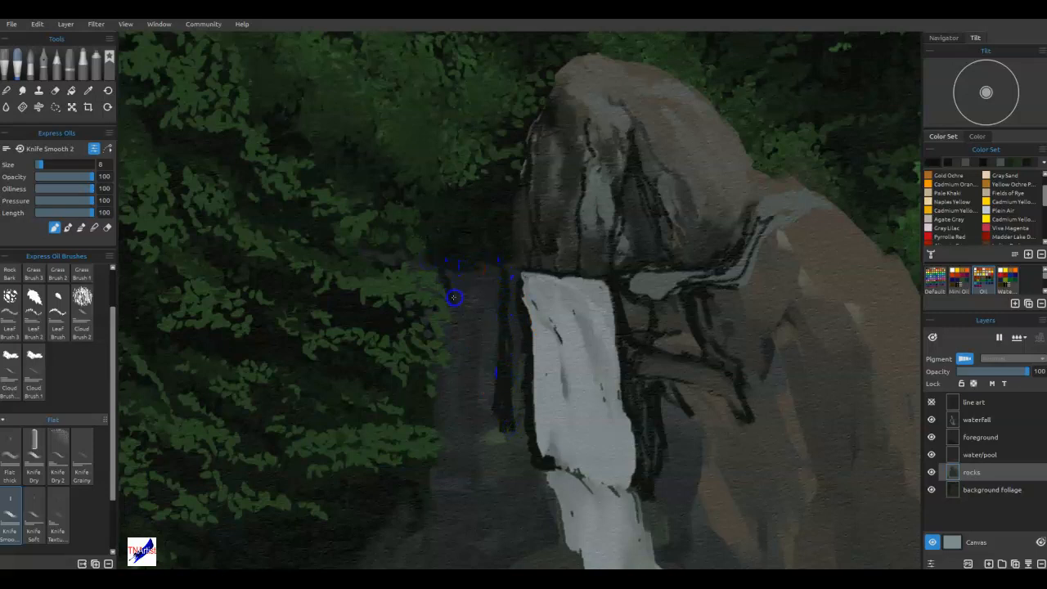
mouse_move(469, 430)
mouse_down()
mouse_move(475, 327)
mouse_move(465, 299)
mouse_up()
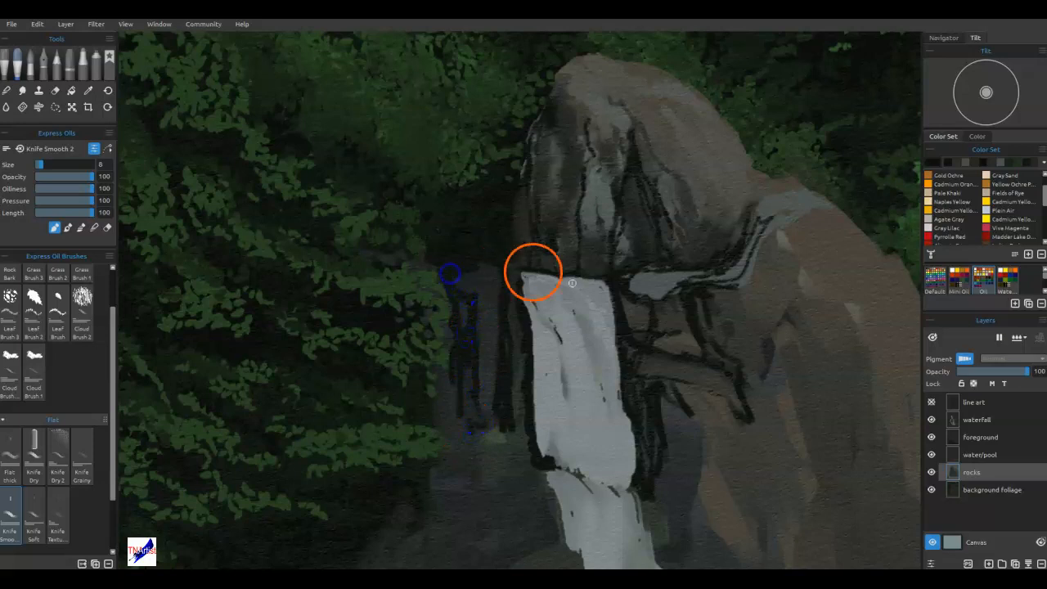
Paint dark shadow strokes at the peak's base above the waterfall's crest, adding grainy texture with Knife Grainy at size 5.
drag(572, 175, 576, 267)
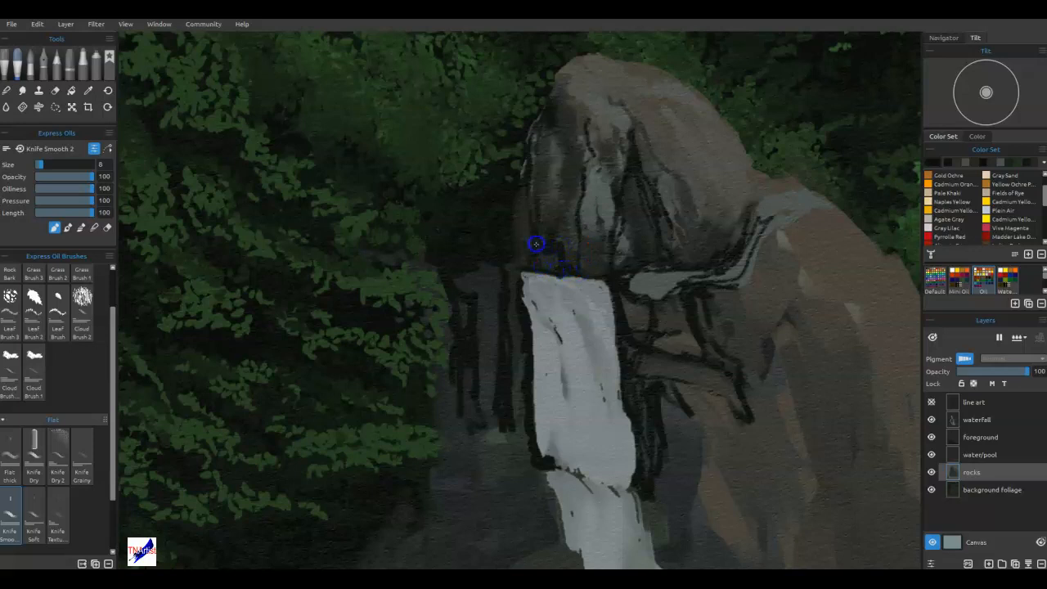
click(82, 456)
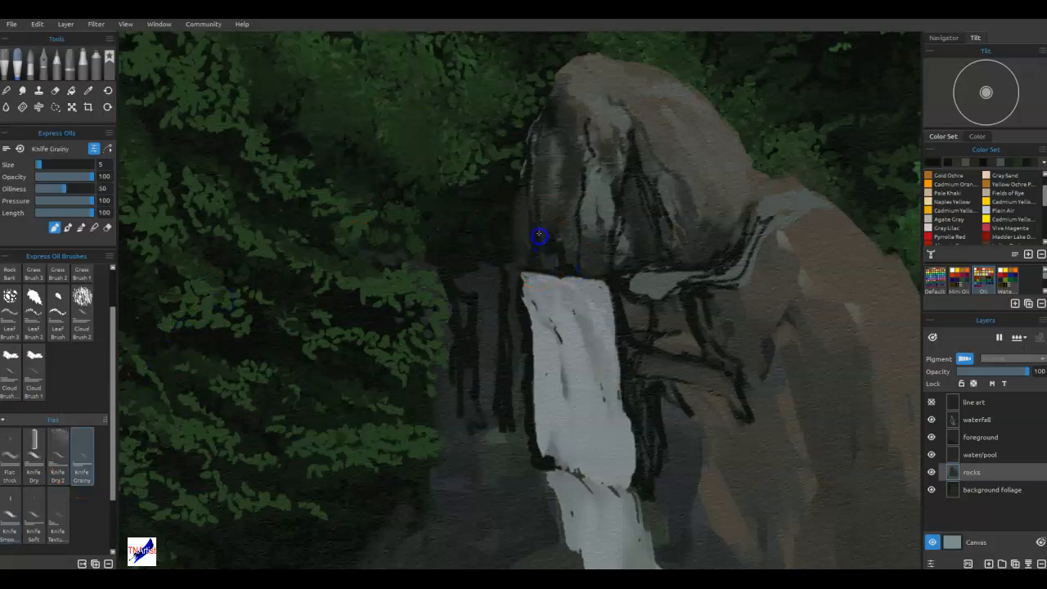
drag(521, 191, 562, 244)
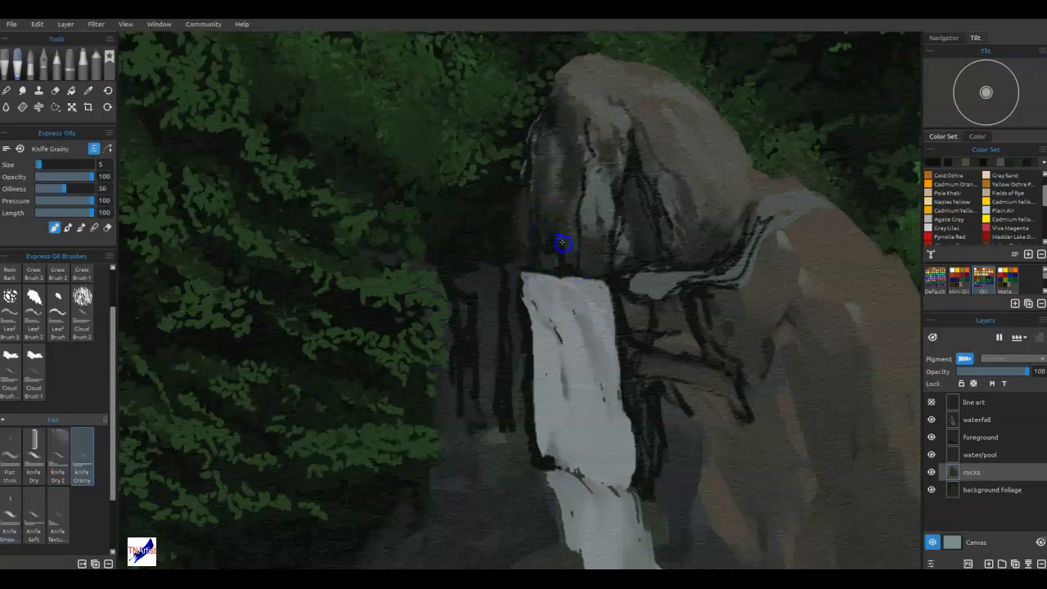
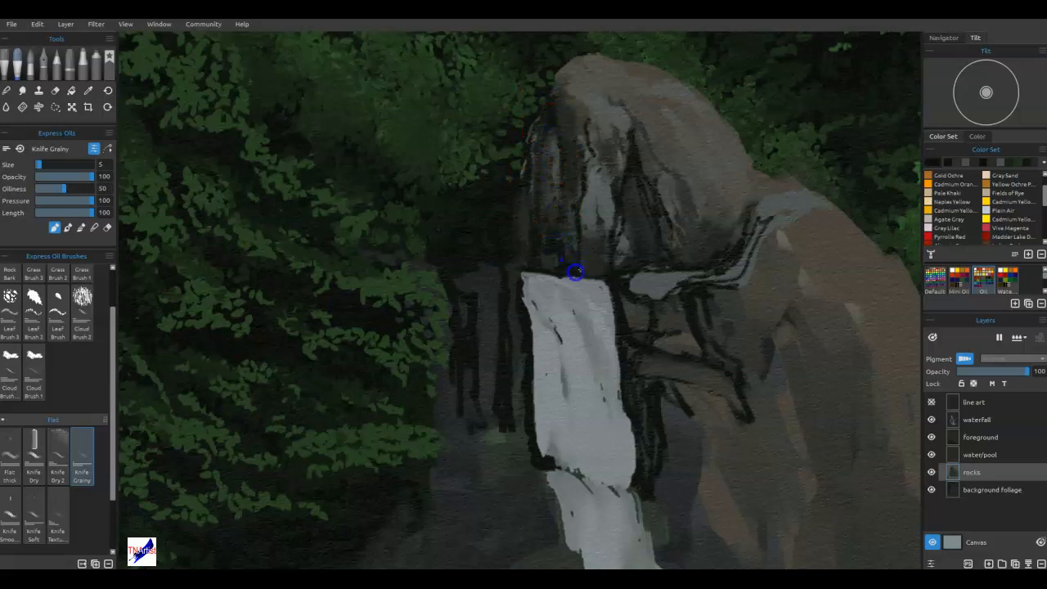
Add grainy dark texture to the peak's face above the falls and to the cracks right of the upper waterfall.
drag(590, 156, 594, 219)
drag(602, 280, 602, 280)
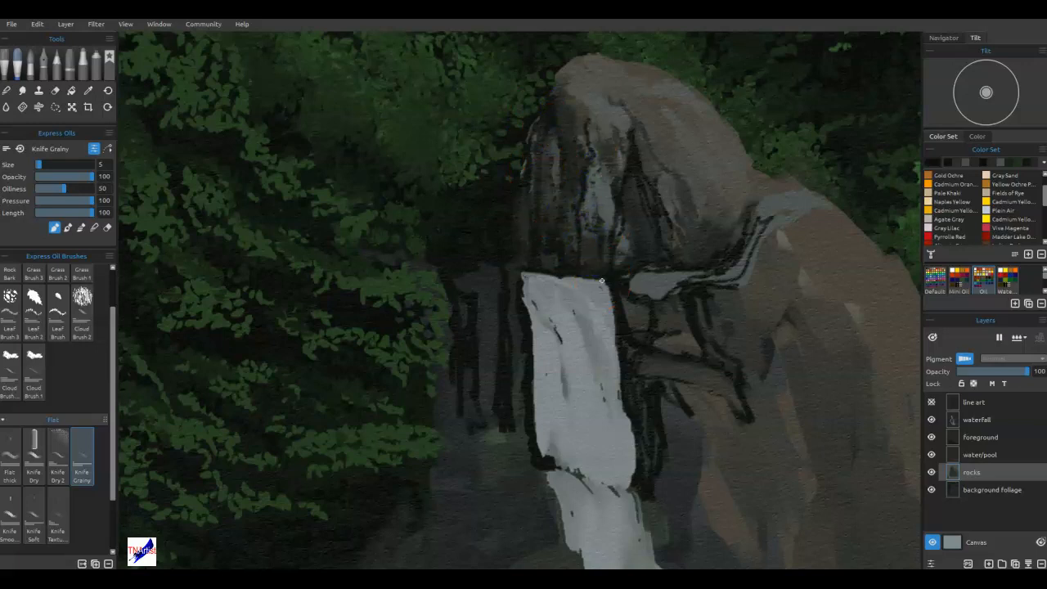
mouse_move(673, 325)
mouse_down()
mouse_move(688, 326)
mouse_move(689, 309)
mouse_up()
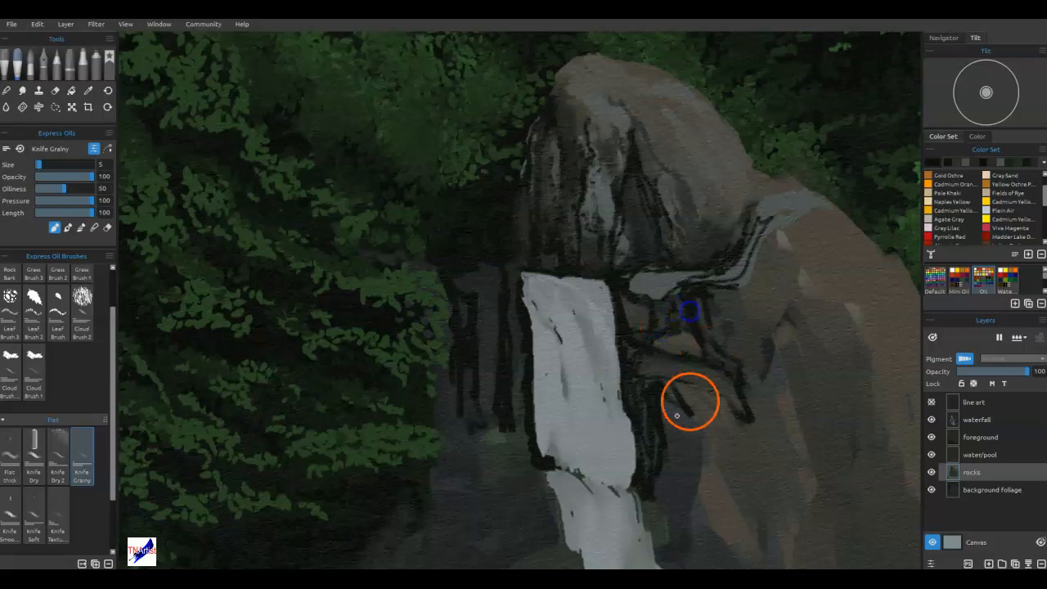
With Knife Dry at size 18, paint dark shadow strokes in the rock right of the waterfall's lower section.
click(33, 467)
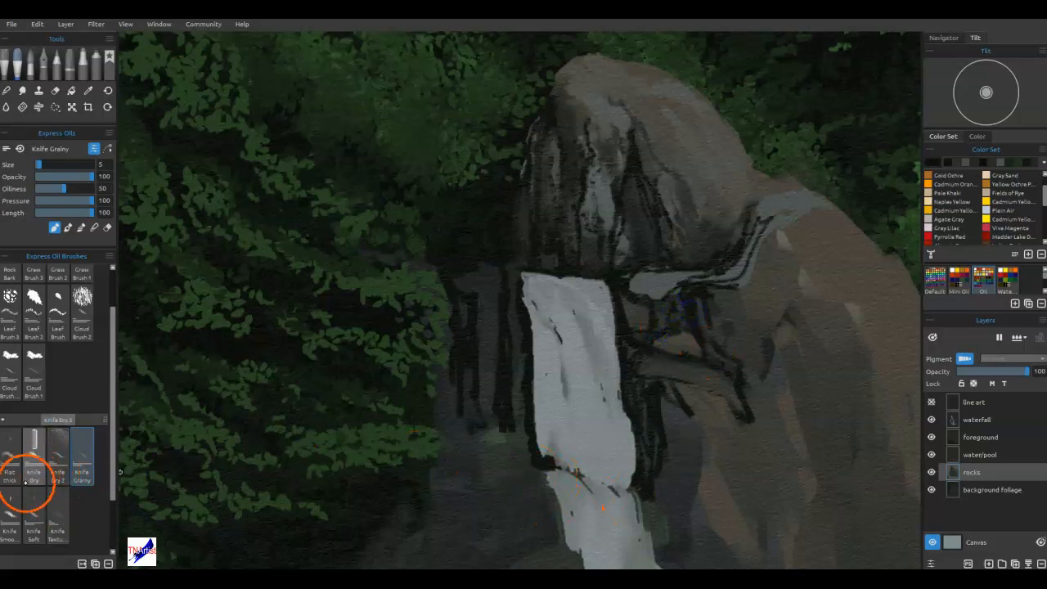
key([)
key([)
key([)
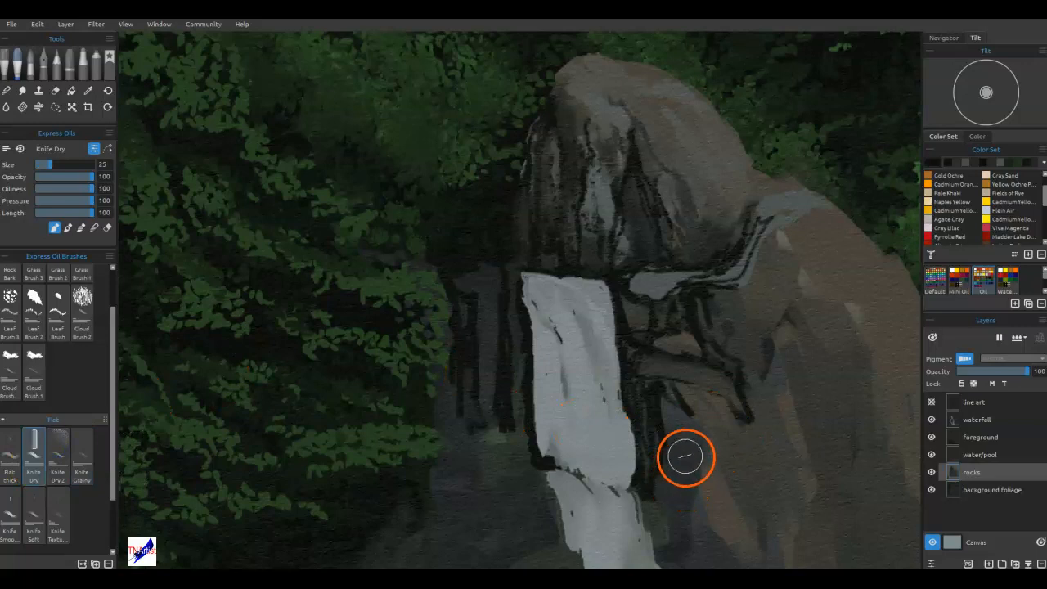
mouse_move(666, 444)
mouse_down()
mouse_move(669, 501)
mouse_move(658, 489)
mouse_move(673, 542)
mouse_up()
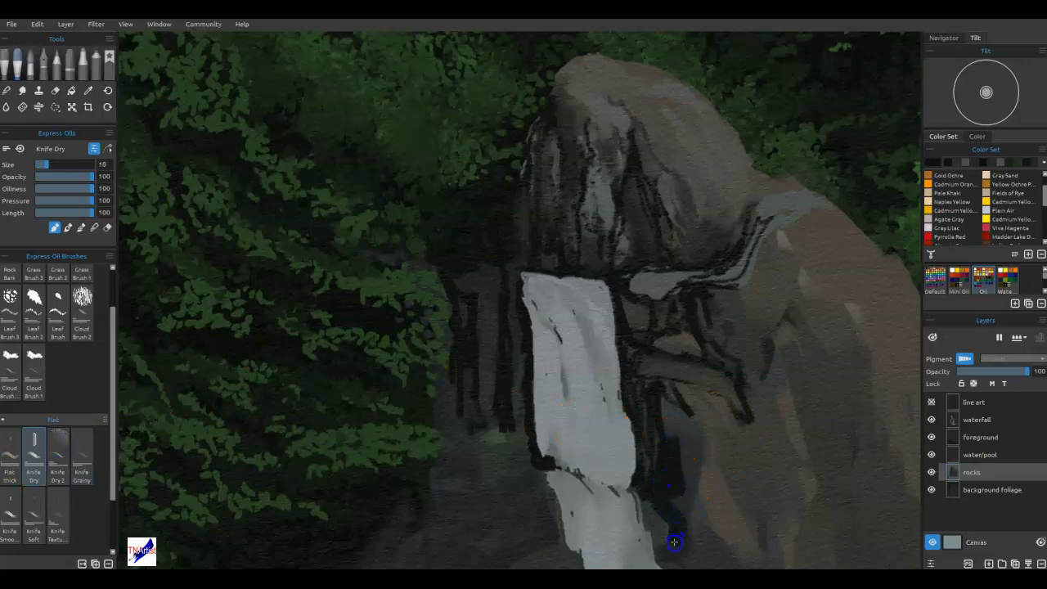
Paint broad dark crevices and a horizontal shadow in the rock ledges to the left of the upper waterfall.
mouse_move(579, 440)
mouse_down()
mouse_move(617, 453)
mouse_move(610, 257)
mouse_up()
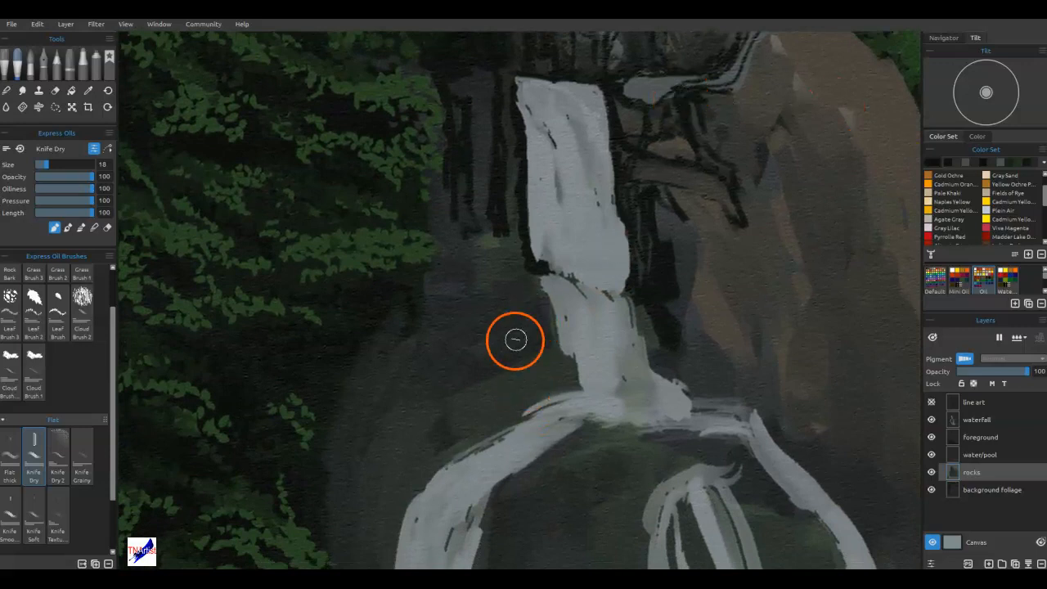
drag(442, 395, 484, 376)
mouse_move(459, 343)
mouse_down()
mouse_move(458, 373)
mouse_move(495, 326)
mouse_move(448, 319)
mouse_move(429, 271)
mouse_move(460, 212)
mouse_up()
mouse_move(444, 254)
mouse_down()
mouse_move(441, 226)
mouse_move(438, 175)
mouse_up()
drag(483, 266, 458, 272)
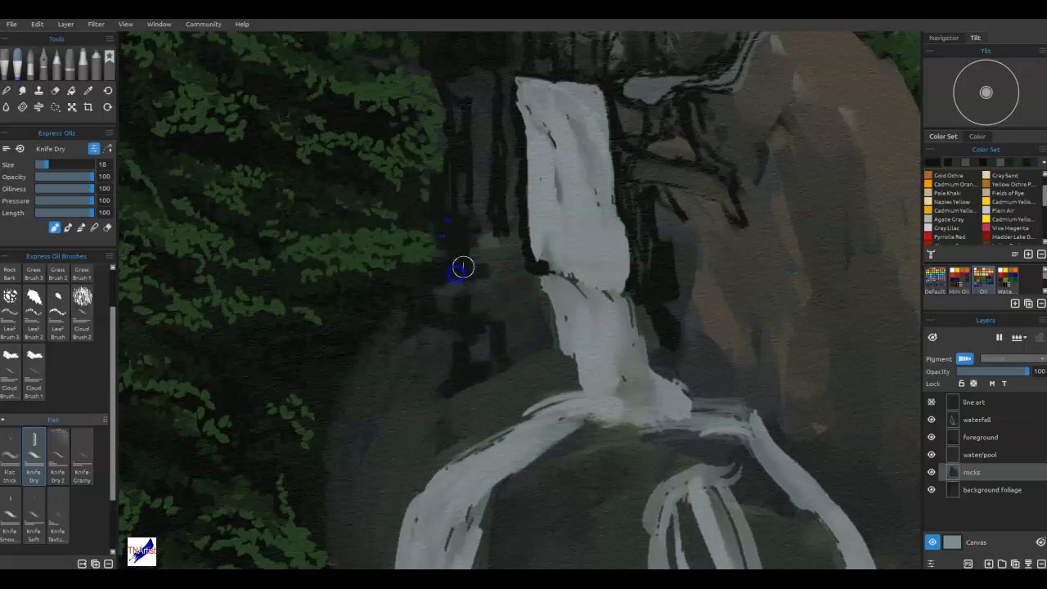
drag(516, 248, 481, 273)
Paint dark strokes down the rock beside the left waterfall branch and darken that branch's outer edge.
mouse_move(419, 398)
mouse_down()
mouse_move(414, 444)
mouse_move(432, 437)
mouse_move(408, 400)
mouse_move(384, 404)
mouse_move(379, 381)
mouse_move(344, 397)
mouse_move(378, 378)
mouse_move(390, 347)
mouse_move(413, 343)
mouse_move(382, 394)
mouse_move(386, 483)
mouse_move(410, 491)
mouse_move(393, 523)
mouse_up()
mouse_move(366, 484)
mouse_down()
mouse_move(321, 502)
mouse_move(331, 474)
mouse_move(364, 456)
mouse_move(334, 436)
mouse_up()
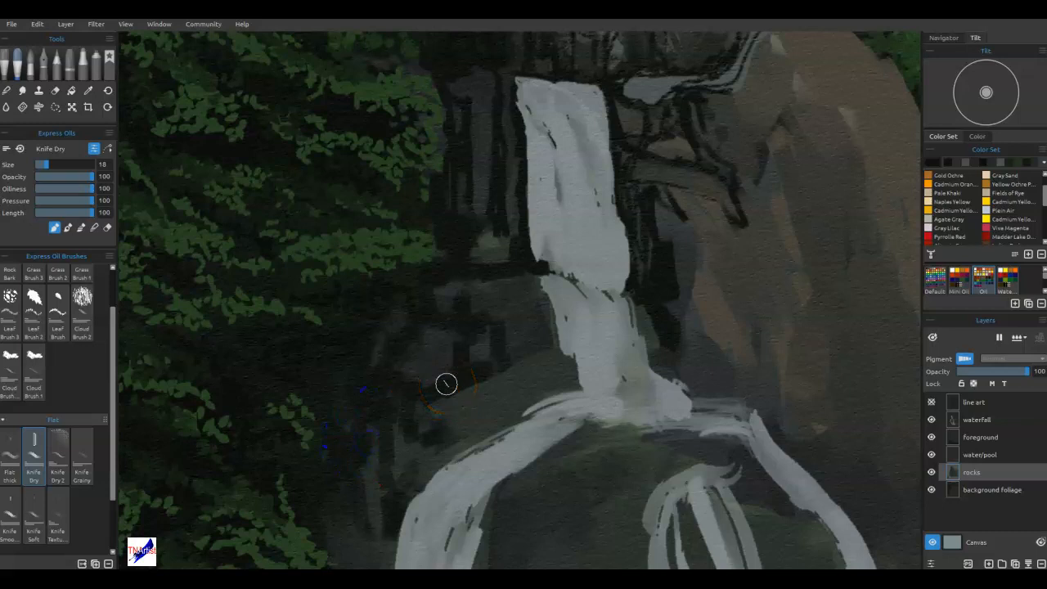
mouse_move(523, 408)
mouse_down()
mouse_move(527, 354)
mouse_move(496, 401)
mouse_up()
mouse_move(474, 447)
mouse_down()
mouse_move(527, 313)
mouse_move(521, 265)
mouse_up()
mouse_move(463, 284)
mouse_down()
mouse_move(434, 407)
mouse_move(403, 458)
mouse_move(419, 486)
mouse_move(427, 463)
mouse_move(431, 490)
mouse_up()
Sample the color beside the left branch and darken the rock around it, up to the middle waterfall's left edge.
alt+click(427, 478)
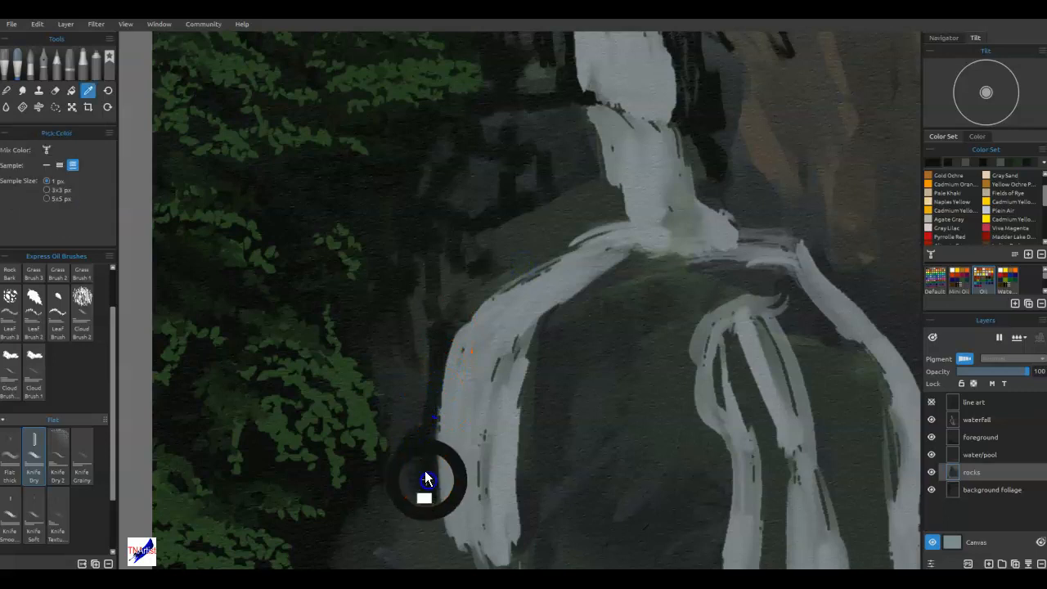
drag(413, 409, 408, 428)
drag(388, 370, 389, 434)
mouse_move(404, 378)
mouse_down()
mouse_move(426, 338)
mouse_move(464, 322)
mouse_up()
mouse_move(491, 285)
mouse_down()
mouse_move(558, 258)
mouse_move(489, 265)
mouse_up()
mouse_move(496, 212)
mouse_down()
mouse_move(550, 227)
mouse_move(552, 197)
mouse_move(589, 180)
mouse_up()
mouse_move(626, 217)
mouse_down()
mouse_move(597, 129)
mouse_move(533, 108)
mouse_up()
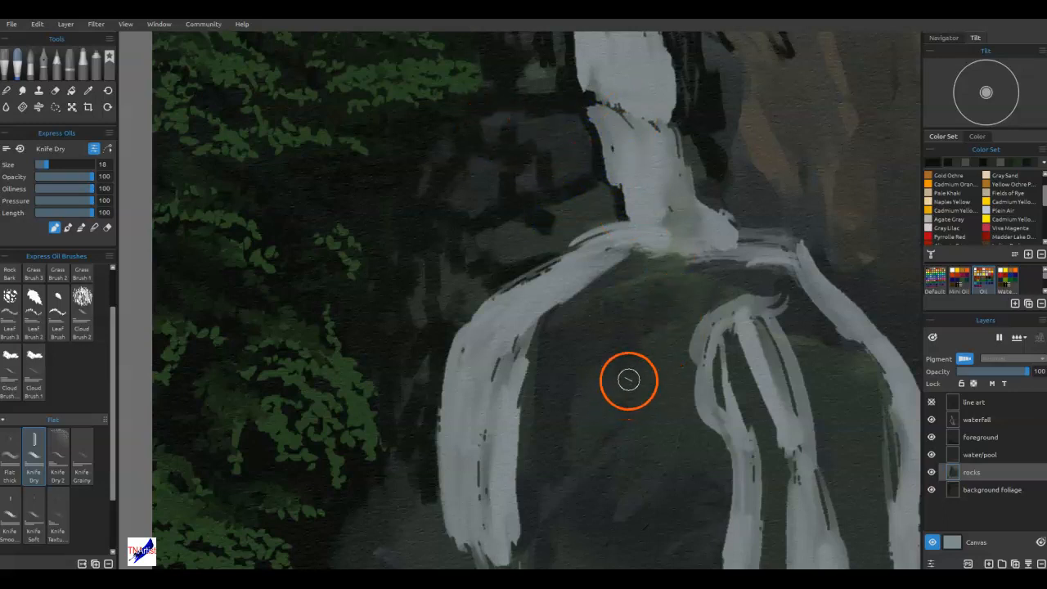
Reduce Knife Dry to size 10 and darken the left branch's inner edge and the crevice at its base.
drag(624, 355, 592, 199)
key([)
mouse_move(511, 350)
mouse_down()
mouse_move(529, 143)
mouse_move(514, 160)
mouse_move(499, 240)
mouse_move(502, 384)
mouse_move(520, 431)
mouse_move(580, 457)
mouse_move(531, 429)
mouse_up()
mouse_move(522, 375)
mouse_down()
mouse_move(536, 331)
mouse_move(591, 294)
mouse_move(549, 326)
mouse_move(526, 382)
mouse_move(529, 403)
mouse_move(541, 367)
mouse_move(541, 405)
mouse_up()
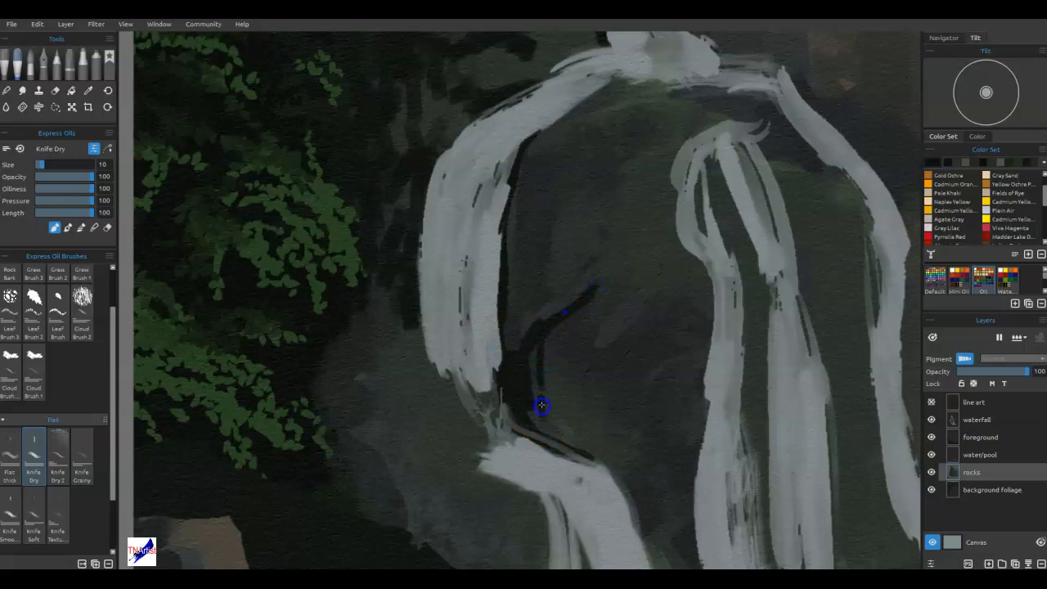
Draw vertical cracks and curved dark ledge lines across the rock between the left branch and the central fall.
mouse_move(596, 292)
mouse_down()
mouse_move(569, 328)
mouse_move(565, 442)
mouse_move(568, 411)
mouse_up()
mouse_move(534, 303)
mouse_down()
mouse_move(508, 273)
mouse_move(504, 333)
mouse_move(526, 309)
mouse_move(512, 290)
mouse_move(510, 236)
mouse_move(514, 177)
mouse_move(520, 237)
mouse_move(523, 155)
mouse_move(565, 113)
mouse_move(608, 95)
mouse_move(590, 111)
mouse_move(605, 106)
mouse_move(616, 75)
mouse_move(664, 86)
mouse_move(632, 76)
mouse_move(576, 109)
mouse_move(654, 99)
mouse_move(643, 94)
mouse_move(670, 100)
mouse_move(586, 129)
mouse_move(563, 170)
mouse_move(608, 155)
mouse_up()
drag(542, 208, 521, 261)
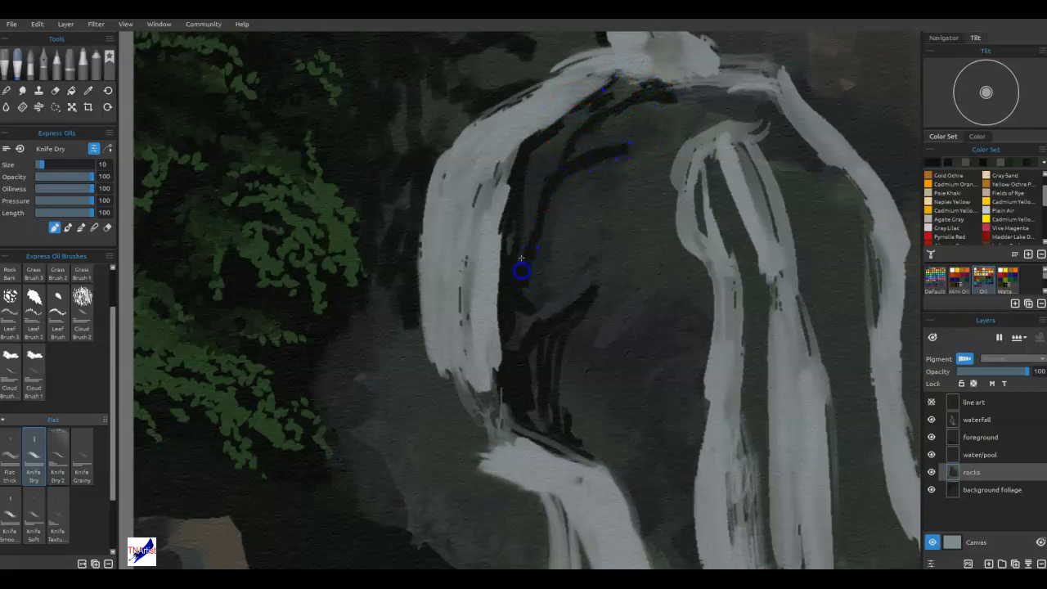
mouse_move(537, 184)
mouse_down()
mouse_move(552, 153)
mouse_move(671, 151)
mouse_move(656, 210)
mouse_move(669, 176)
mouse_move(647, 195)
mouse_move(665, 197)
mouse_move(669, 246)
mouse_move(658, 221)
mouse_move(669, 250)
mouse_move(629, 244)
mouse_move(681, 250)
mouse_move(658, 254)
mouse_move(710, 285)
mouse_up()
mouse_move(606, 260)
mouse_down()
mouse_move(585, 299)
mouse_move(603, 262)
mouse_move(547, 285)
mouse_up()
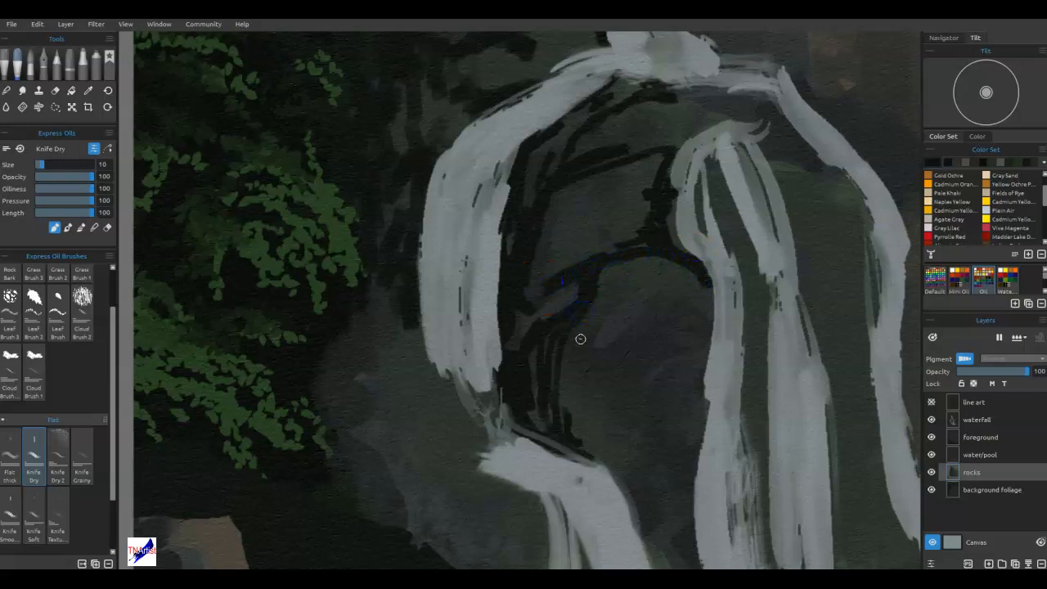
Paint a dark arch and short vertical cracks on the low rock left of the bottom cascade.
drag(537, 369, 565, 186)
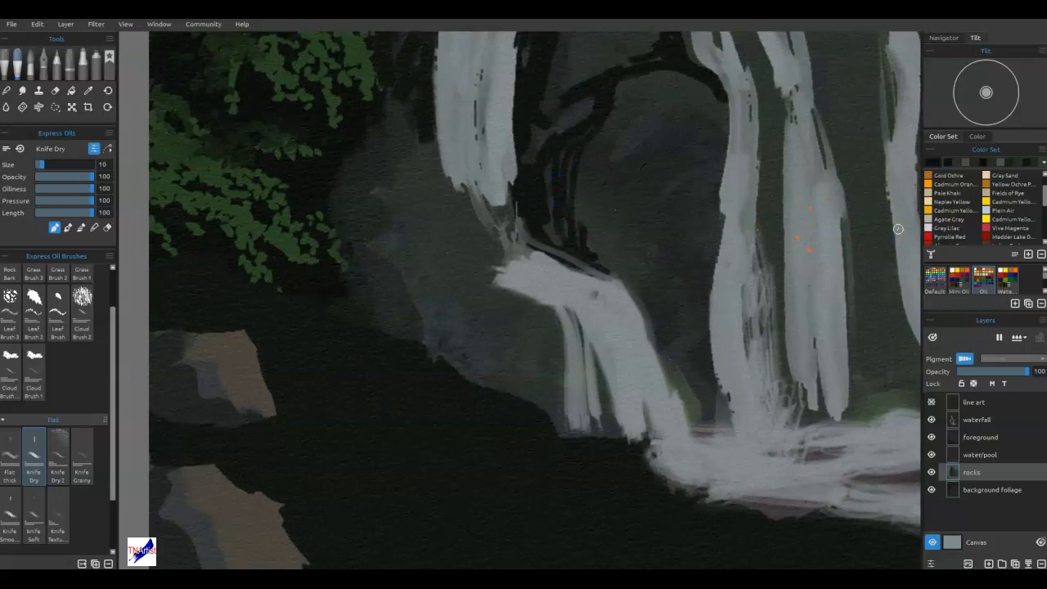
mouse_move(514, 291)
mouse_down()
mouse_move(467, 285)
mouse_move(487, 287)
mouse_move(437, 312)
mouse_move(425, 344)
mouse_up()
drag(466, 304, 461, 353)
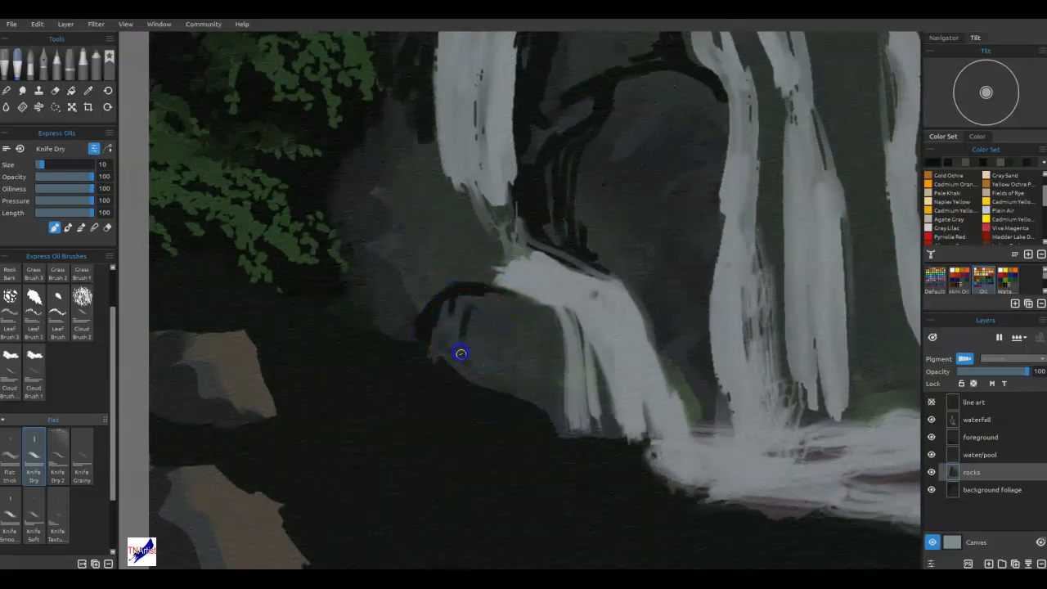
drag(494, 295, 478, 315)
mouse_move(482, 371)
mouse_down()
mouse_move(526, 383)
mouse_move(527, 406)
mouse_move(552, 367)
mouse_move(592, 341)
mouse_move(510, 405)
mouse_up()
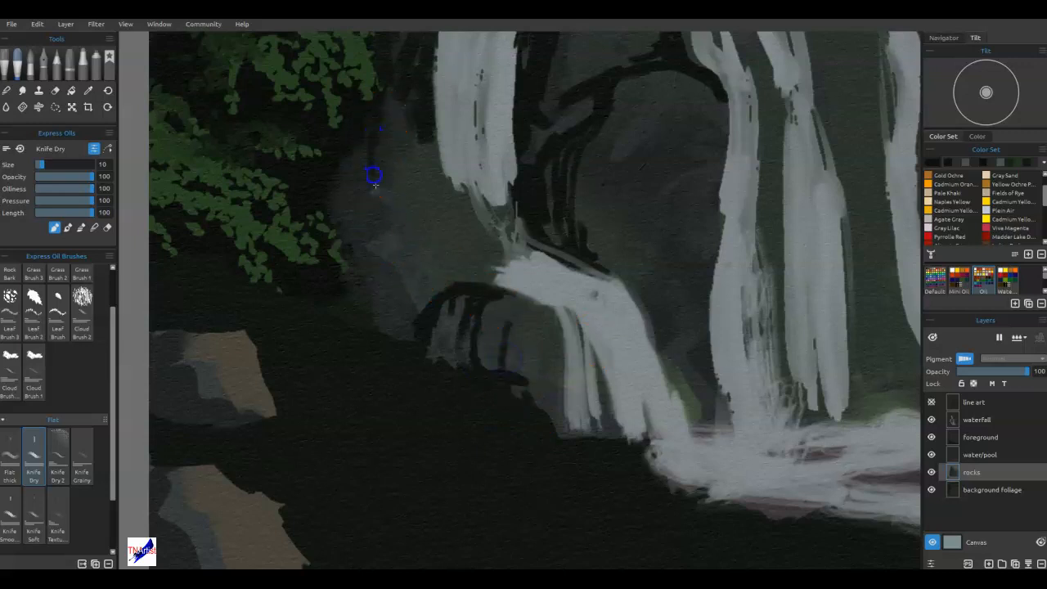
Outline the boulder below the left foliage with dark cracks down its side and a shadow across its top.
drag(367, 236, 343, 157)
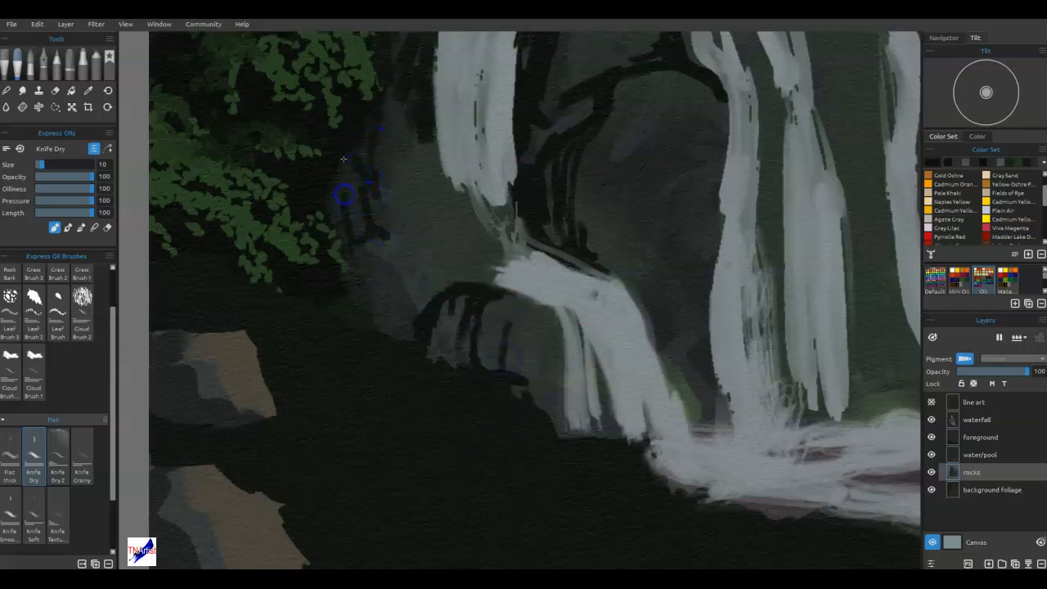
mouse_move(361, 246)
mouse_down()
mouse_move(393, 300)
mouse_move(368, 306)
mouse_move(349, 287)
mouse_move(369, 320)
mouse_up()
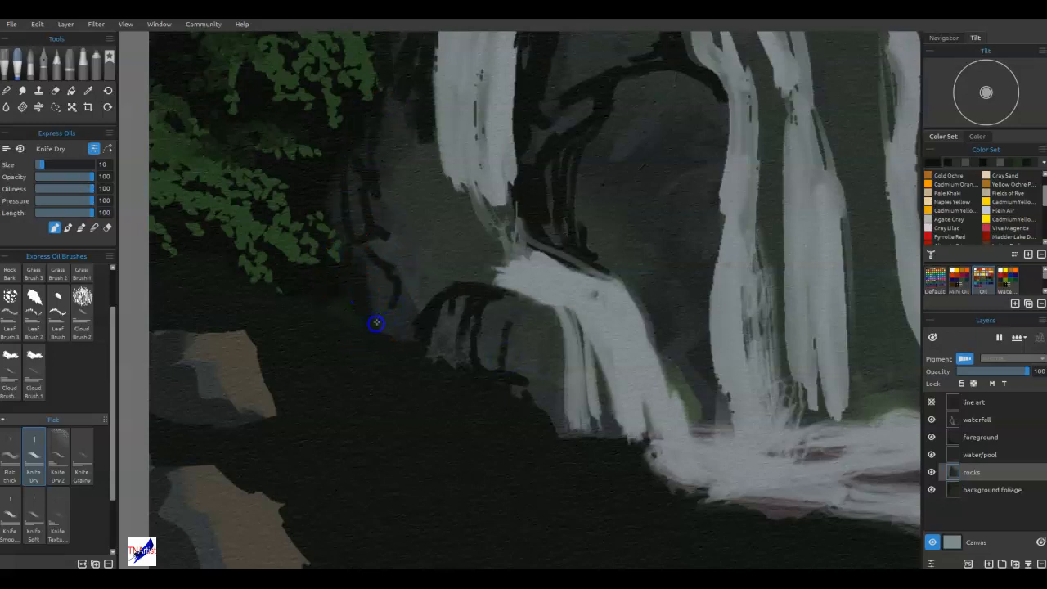
mouse_move(411, 168)
mouse_down()
mouse_move(439, 180)
mouse_move(462, 206)
mouse_move(464, 229)
mouse_move(381, 178)
mouse_move(415, 152)
mouse_up()
drag(400, 174, 419, 169)
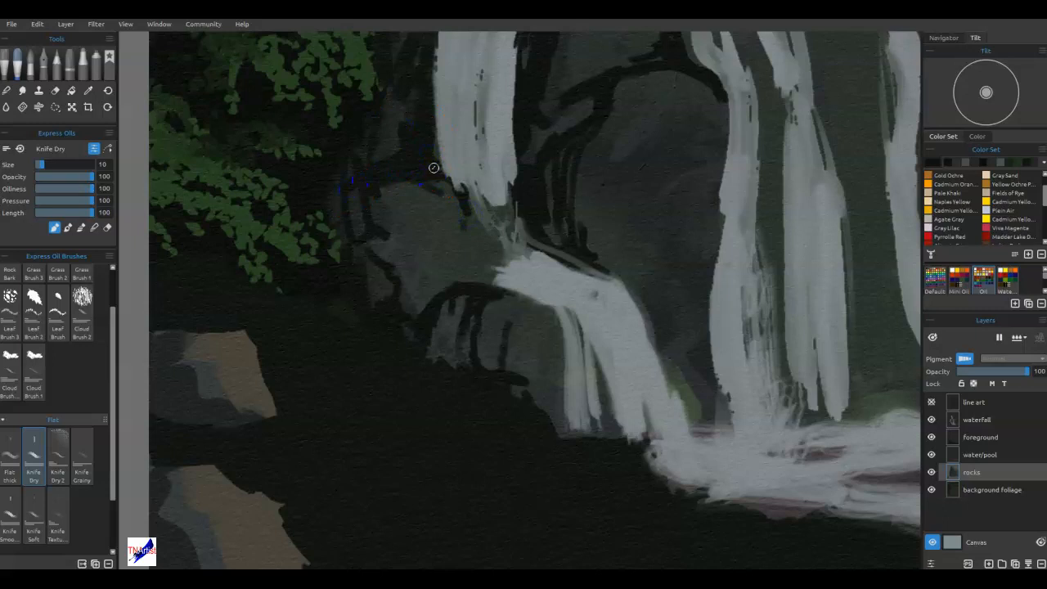
Darken the left edge of the central fall from its upper bend down to the pool.
drag(772, 367, 578, 438)
drag(502, 138, 531, 186)
mouse_move(536, 222)
mouse_down()
mouse_move(514, 402)
mouse_move(519, 497)
mouse_up()
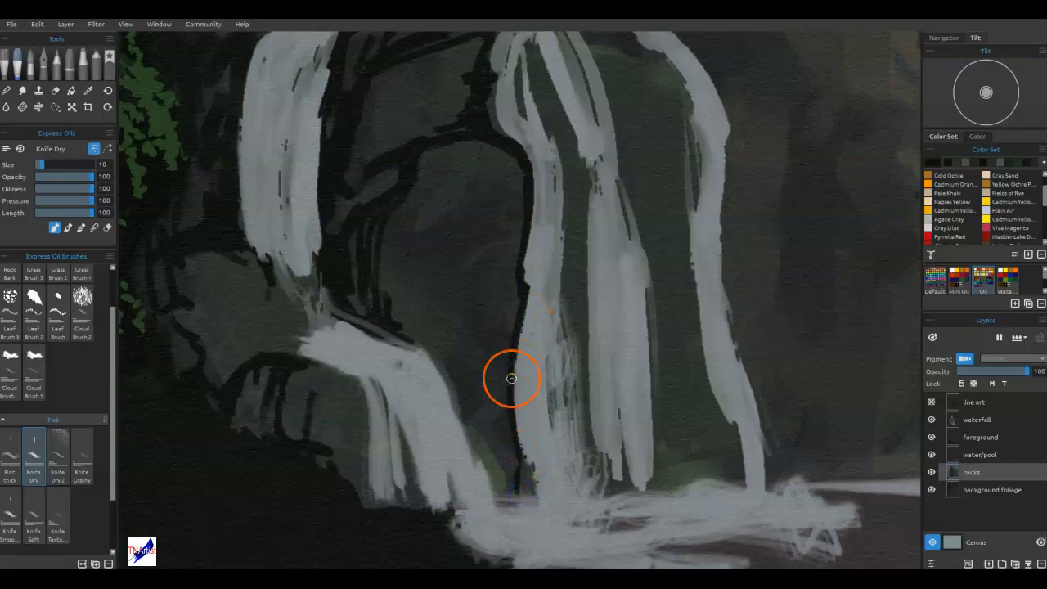
Set the brush tilt to point straight down.
click(944, 39)
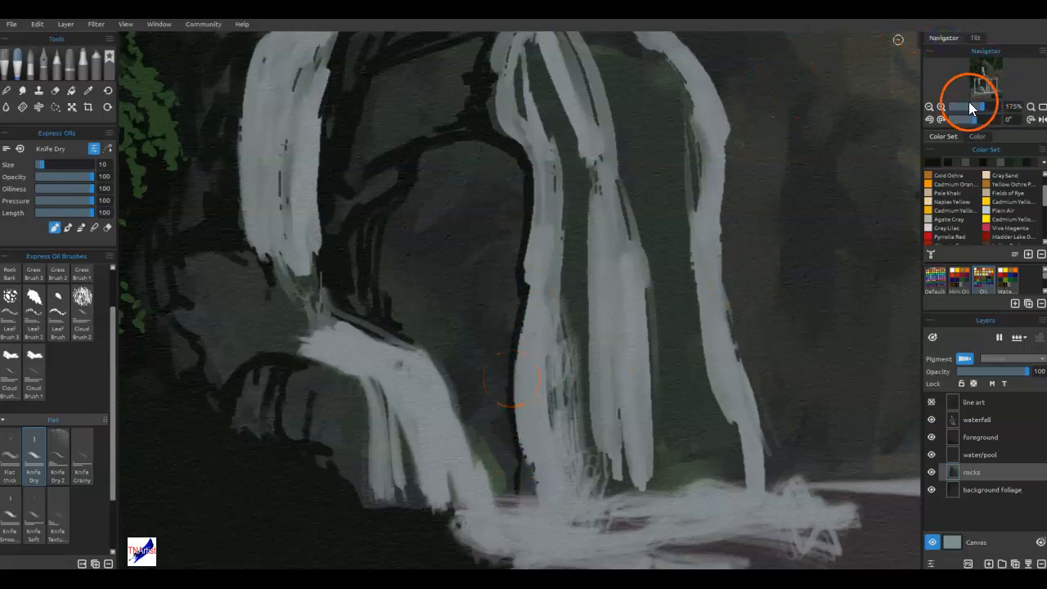
drag(979, 127, 978, 148)
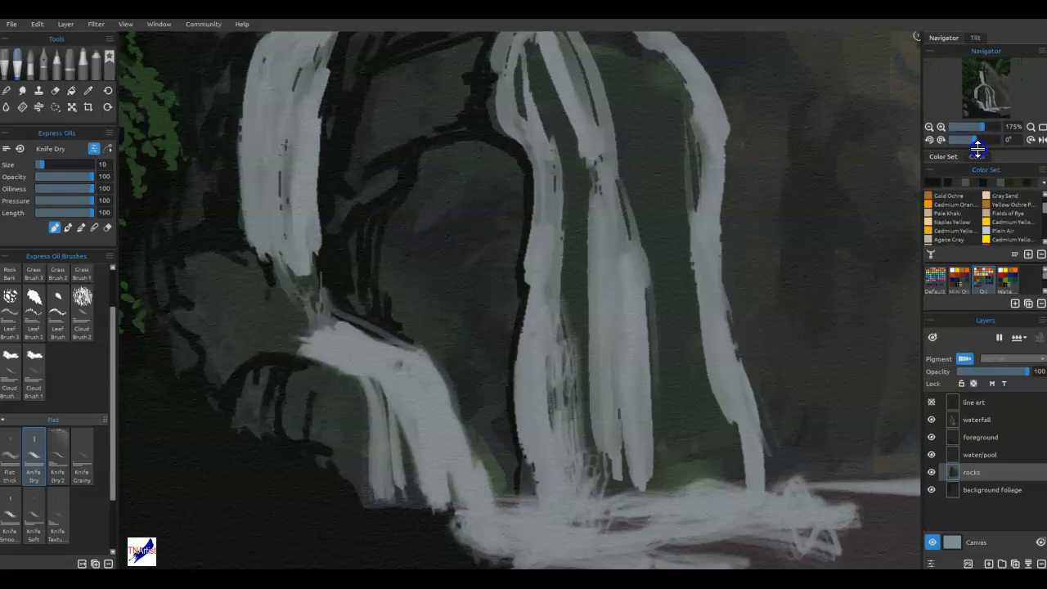
click(974, 39)
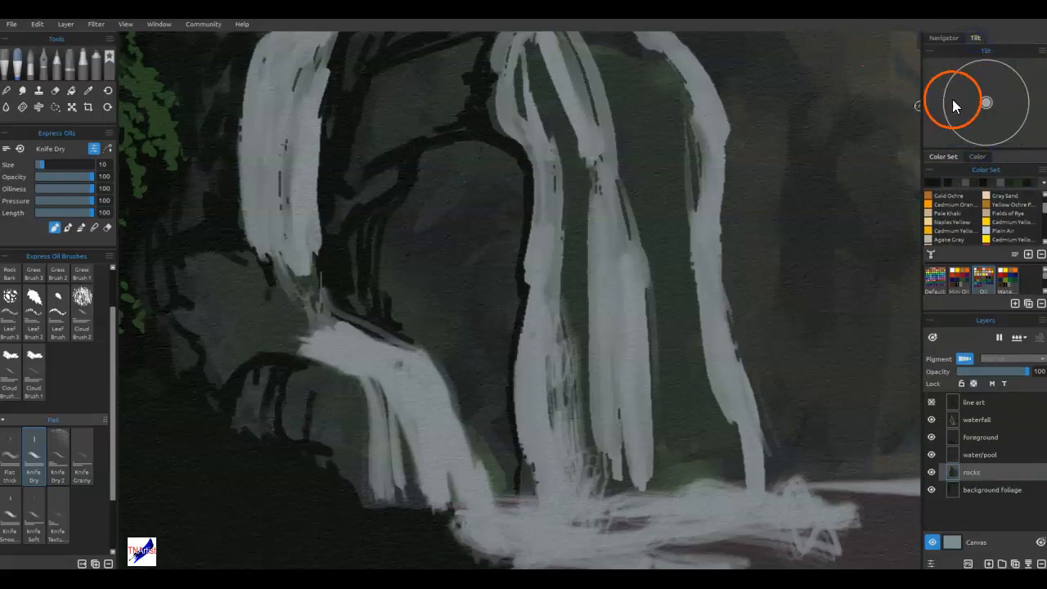
drag(989, 152, 989, 107)
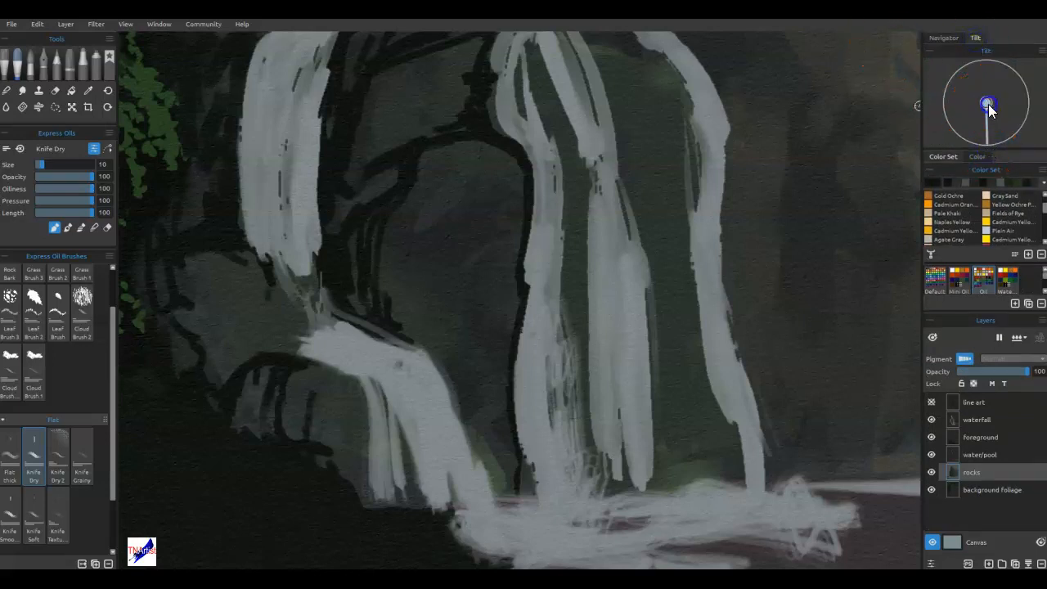
drag(979, 150, 982, 131)
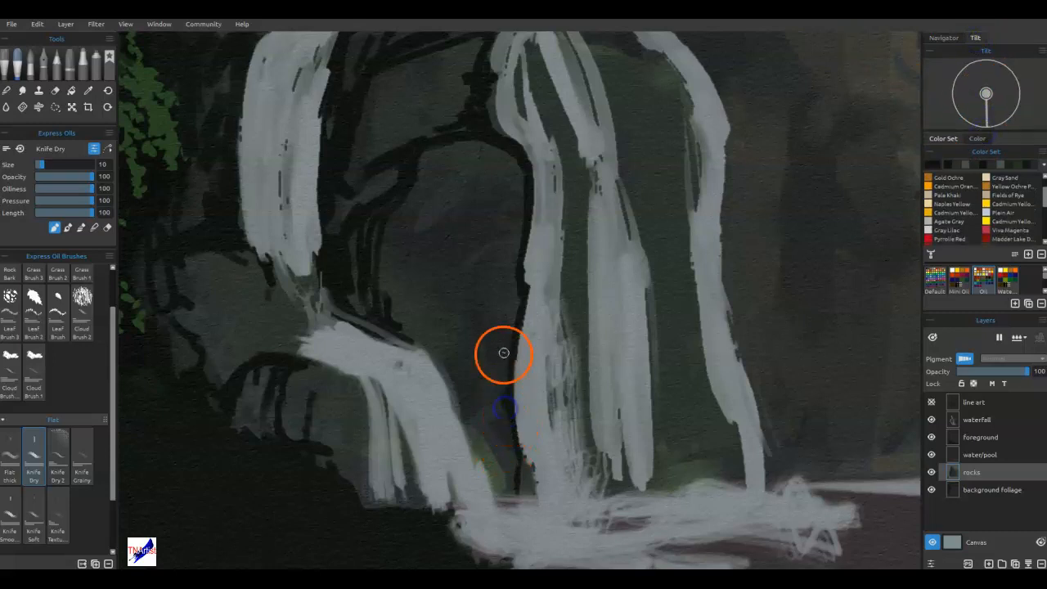
Paint jagged dark cracks in the rock left of the central fall and shadow the bottom cascade's right edge.
drag(505, 261, 490, 269)
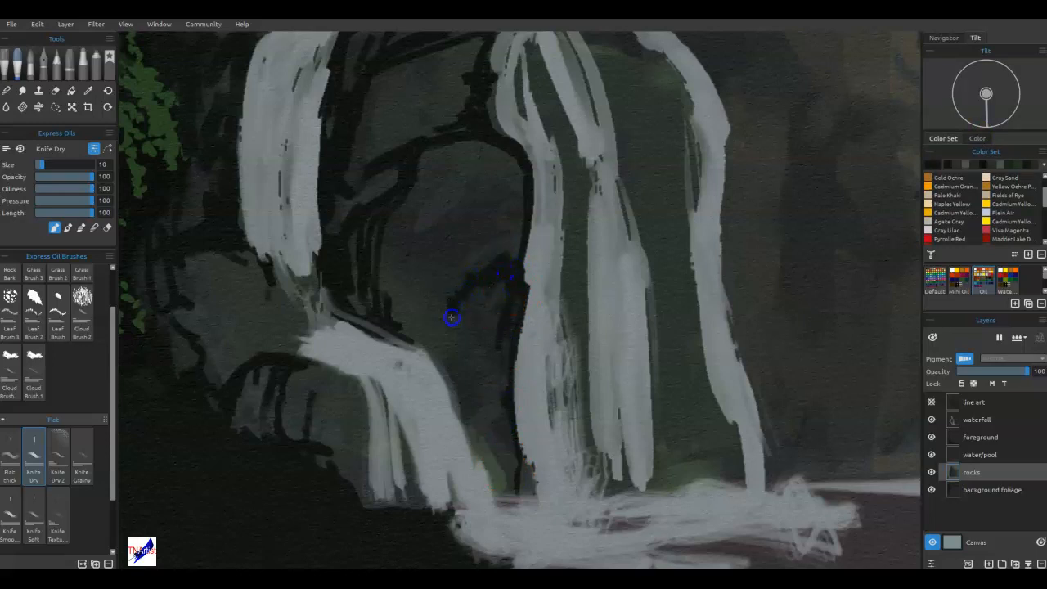
mouse_move(410, 276)
mouse_down()
mouse_move(415, 287)
mouse_move(409, 206)
mouse_up()
drag(449, 357, 437, 358)
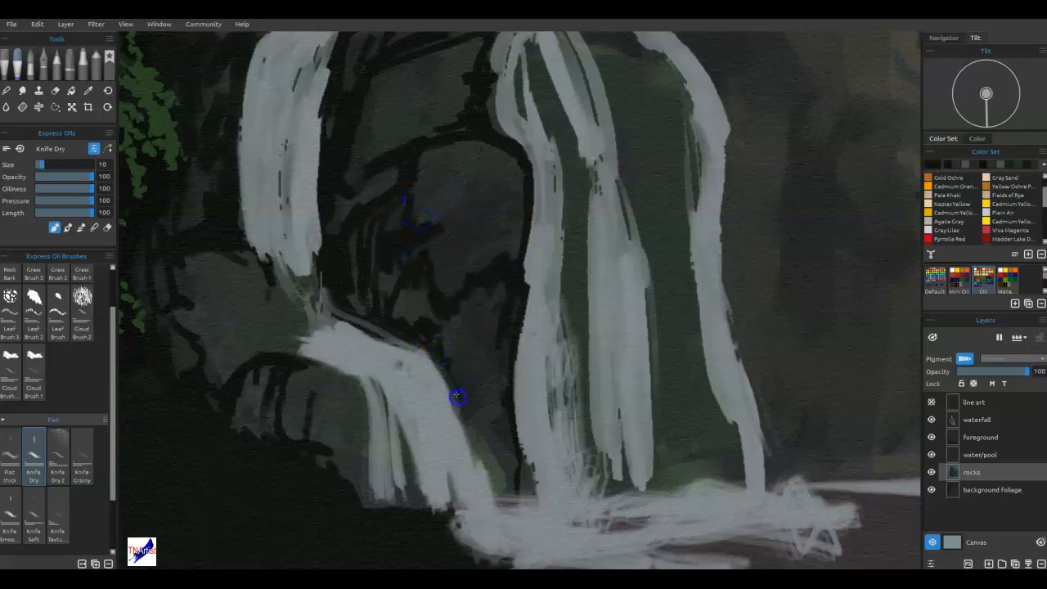
mouse_move(476, 434)
mouse_down()
mouse_move(483, 416)
mouse_move(504, 477)
mouse_up()
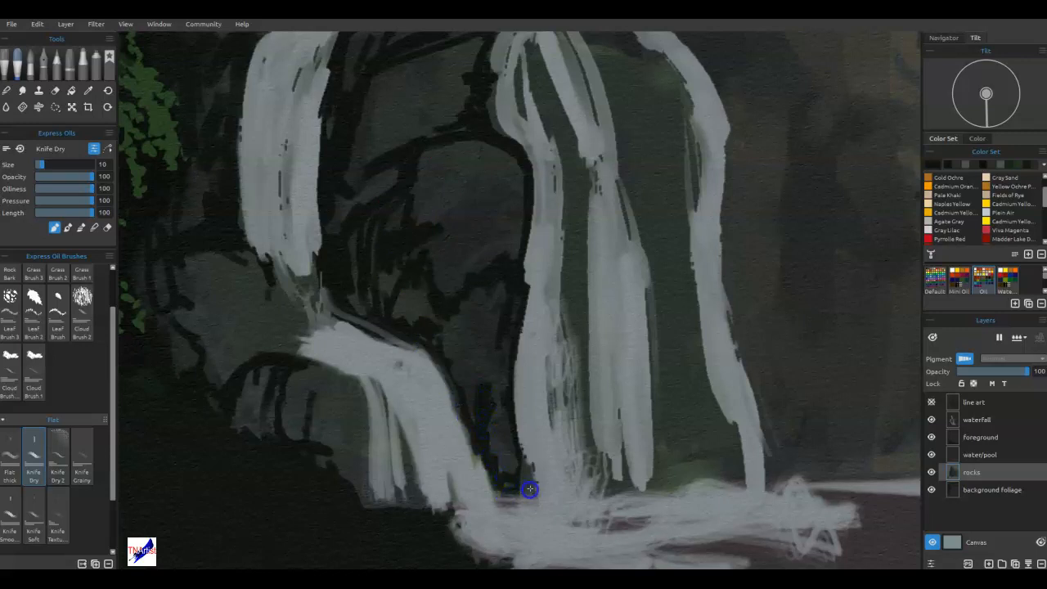
drag(510, 367, 477, 395)
Fill the gaps between the central falls with dark strokes and shade beneath the crest and the right branch's inner edge.
mouse_move(570, 334)
mouse_down()
mouse_move(517, 429)
mouse_move(535, 379)
mouse_move(537, 324)
mouse_move(487, 136)
mouse_up()
drag(514, 131, 576, 361)
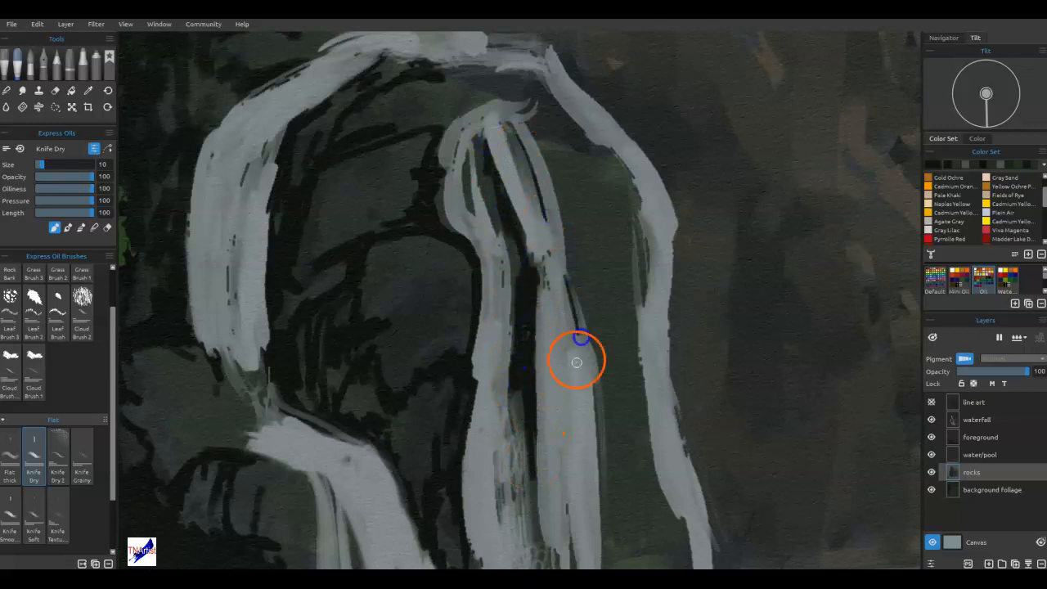
mouse_move(631, 215)
mouse_down()
mouse_move(605, 157)
mouse_move(561, 129)
mouse_move(519, 74)
mouse_move(374, 54)
mouse_up()
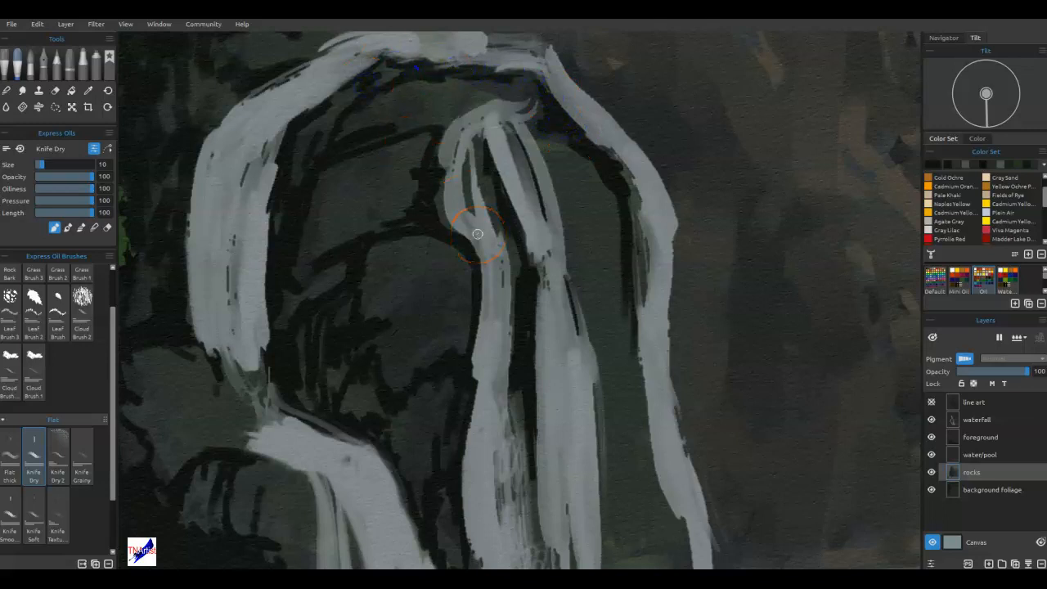
Switch Knife Dry to blending and soften the dark cracks in the rock between the left and central falls.
key(ctrl+0)
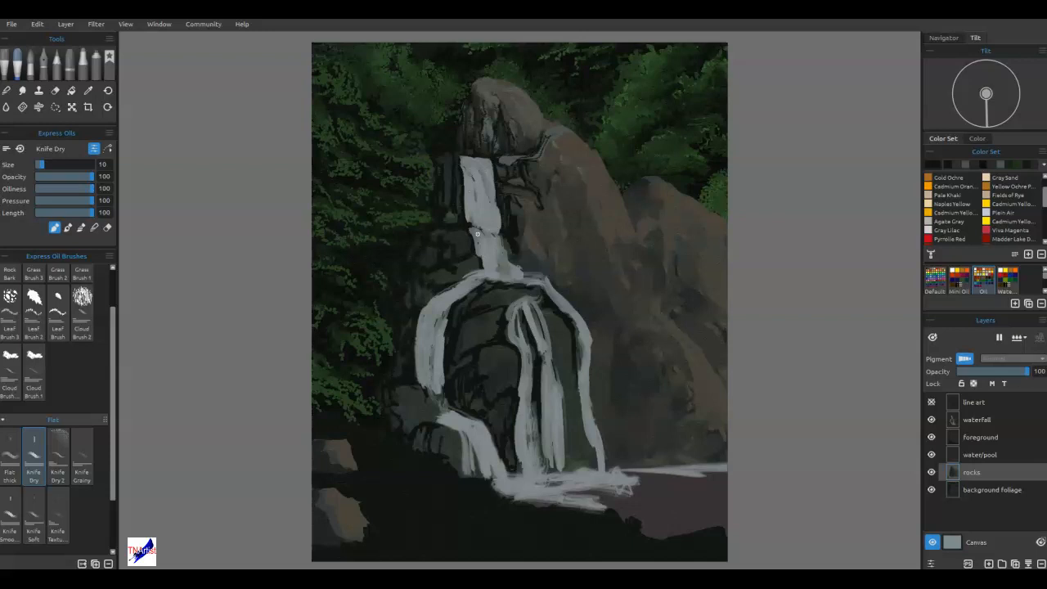
key(n)
drag(479, 362, 481, 357)
drag(507, 446, 512, 470)
drag(471, 362, 485, 349)
mouse_move(472, 337)
mouse_down()
mouse_move(489, 292)
mouse_move(533, 295)
mouse_move(502, 289)
mouse_move(467, 302)
mouse_move(449, 274)
mouse_move(478, 259)
mouse_up()
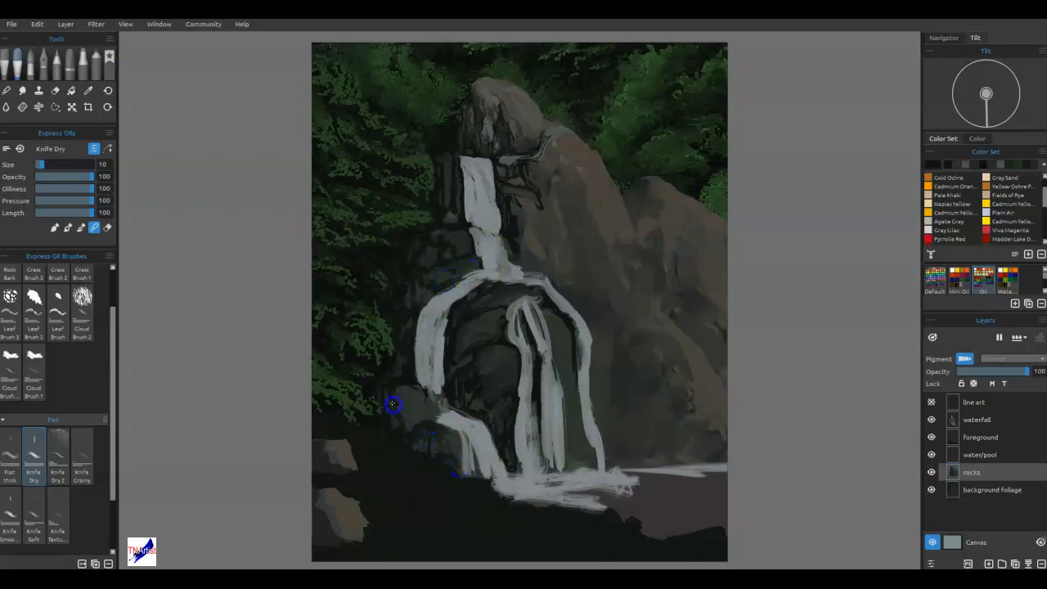
Blend the dark strokes on the left boulders, upper ledges and around the upper waterfall, and save the painting.
drag(410, 377, 402, 371)
drag(429, 314, 445, 287)
drag(523, 246, 519, 215)
drag(528, 170, 537, 189)
drag(465, 365, 458, 396)
drag(468, 321, 488, 303)
key(ctrl+s)
Paint dark crevices beneath the lower fall's crest and between the central falls and right branch, and blend them.
mouse_move(493, 370)
mouse_down()
mouse_move(586, 418)
mouse_move(601, 393)
mouse_move(591, 379)
mouse_move(596, 294)
mouse_up()
mouse_move(582, 448)
mouse_down()
mouse_move(589, 486)
mouse_move(600, 479)
mouse_move(613, 406)
mouse_move(582, 427)
mouse_move(575, 449)
mouse_move(565, 432)
mouse_move(592, 450)
mouse_move(592, 466)
mouse_move(563, 467)
mouse_move(571, 455)
mouse_up()
key(n)
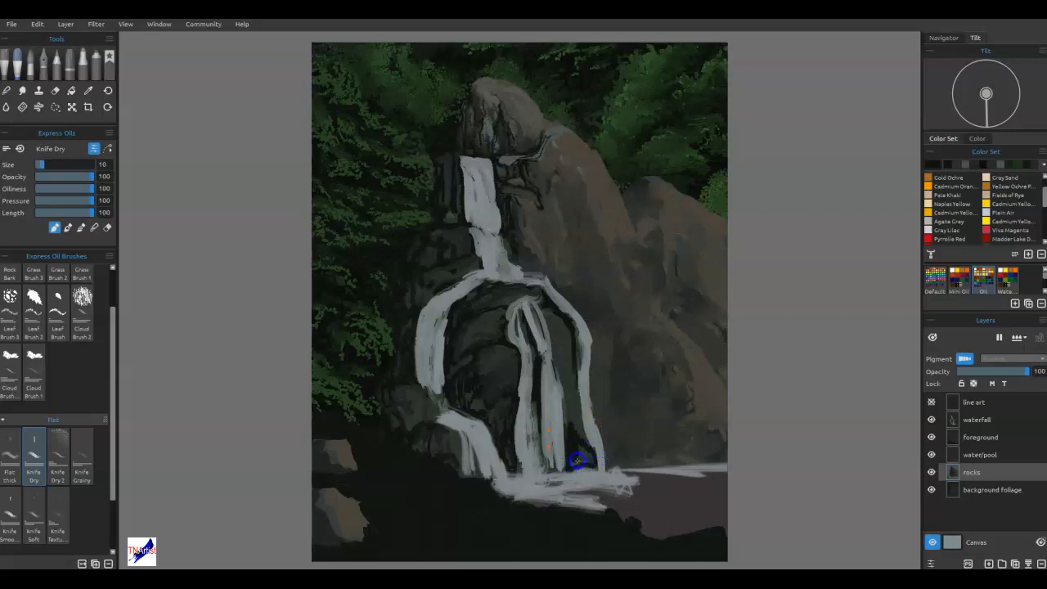
mouse_move(567, 396)
mouse_down()
mouse_move(556, 385)
mouse_move(575, 362)
mouse_move(543, 339)
mouse_move(540, 292)
mouse_move(523, 299)
mouse_move(521, 287)
mouse_move(489, 281)
mouse_move(516, 284)
mouse_up()
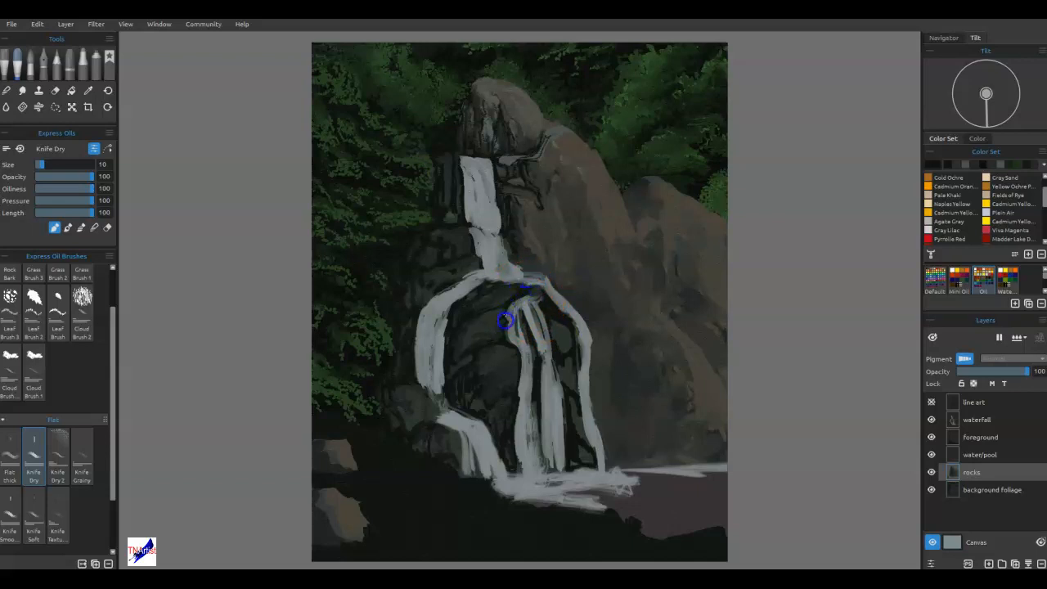
mouse_move(499, 322)
mouse_down()
mouse_move(537, 309)
mouse_move(536, 330)
mouse_move(542, 300)
mouse_up()
mouse_move(571, 343)
mouse_down()
mouse_move(553, 343)
mouse_move(560, 335)
mouse_up()
key(b)
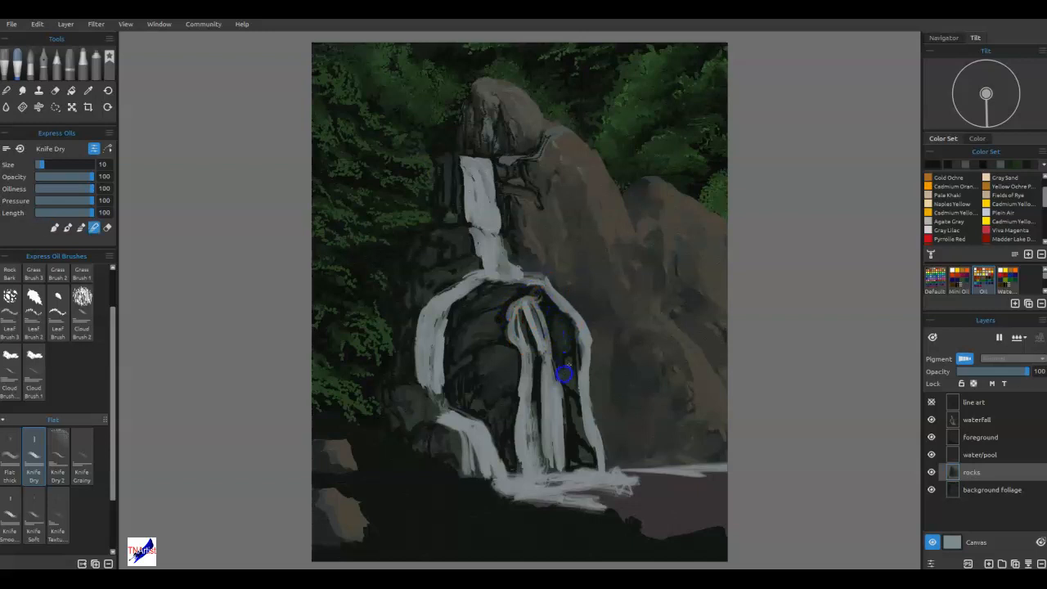
drag(577, 406, 577, 465)
Enlarge Knife Dry to size 40 and paint broad dark shadows on the rocks right of the upper and lower falls.
key(])
key(])
key(])
key(])
key(])
key(])
key(])
key(])
key(])
key(])
key(])
key(])
key(])
key(])
key(])
key(])
key(])
key(])
key(])
key(])
key(])
key(])
key(])
key(])
key(b)
mouse_move(617, 342)
mouse_down()
mouse_move(631, 384)
mouse_move(632, 364)
mouse_move(651, 400)
mouse_move(643, 432)
mouse_move(663, 419)
mouse_move(651, 456)
mouse_move(700, 449)
mouse_up()
mouse_move(666, 349)
mouse_down()
mouse_move(692, 442)
mouse_move(633, 361)
mouse_up()
mouse_move(552, 205)
mouse_down()
mouse_move(567, 287)
mouse_move(576, 283)
mouse_move(625, 357)
mouse_move(598, 331)
mouse_move(611, 407)
mouse_move(636, 358)
mouse_move(618, 346)
mouse_move(596, 388)
mouse_move(597, 376)
mouse_move(619, 458)
mouse_up()
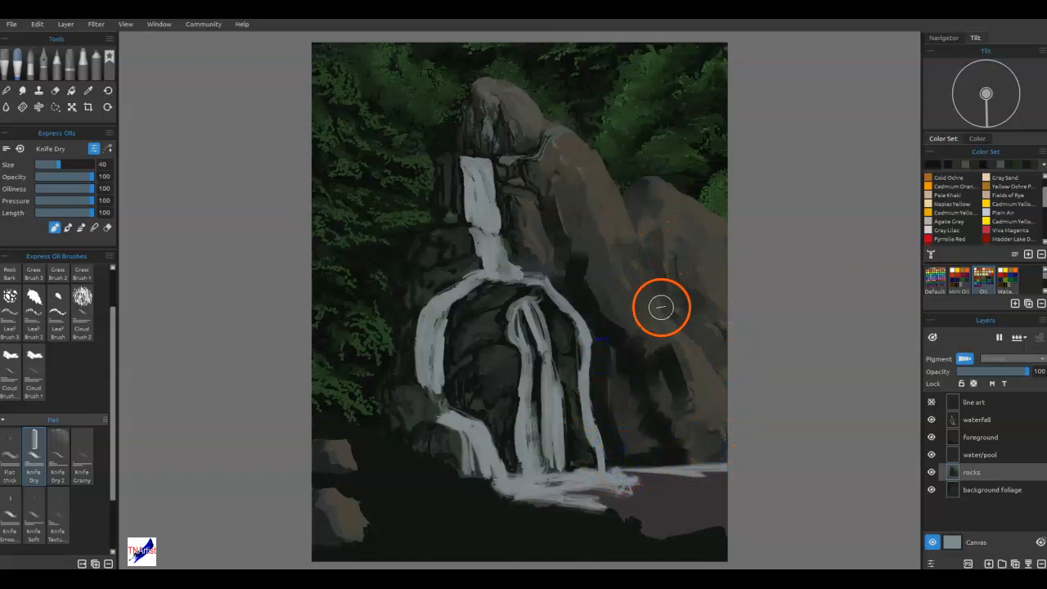
Paint dark shadow strokes down the tall right boulder and across the far-right rock slope.
mouse_move(631, 186)
mouse_down()
mouse_move(634, 217)
mouse_move(634, 193)
mouse_move(667, 306)
mouse_move(686, 312)
mouse_move(707, 353)
mouse_move(730, 355)
mouse_move(717, 351)
mouse_move(731, 382)
mouse_up()
mouse_move(584, 189)
mouse_down()
mouse_move(572, 208)
mouse_move(592, 280)
mouse_move(615, 291)
mouse_up()
mouse_move(667, 226)
mouse_down()
mouse_move(652, 232)
mouse_move(666, 259)
mouse_move(657, 254)
mouse_up()
drag(641, 193, 649, 222)
mouse_move(685, 319)
mouse_down()
mouse_move(718, 335)
mouse_move(689, 301)
mouse_move(728, 306)
mouse_move(699, 330)
mouse_up()
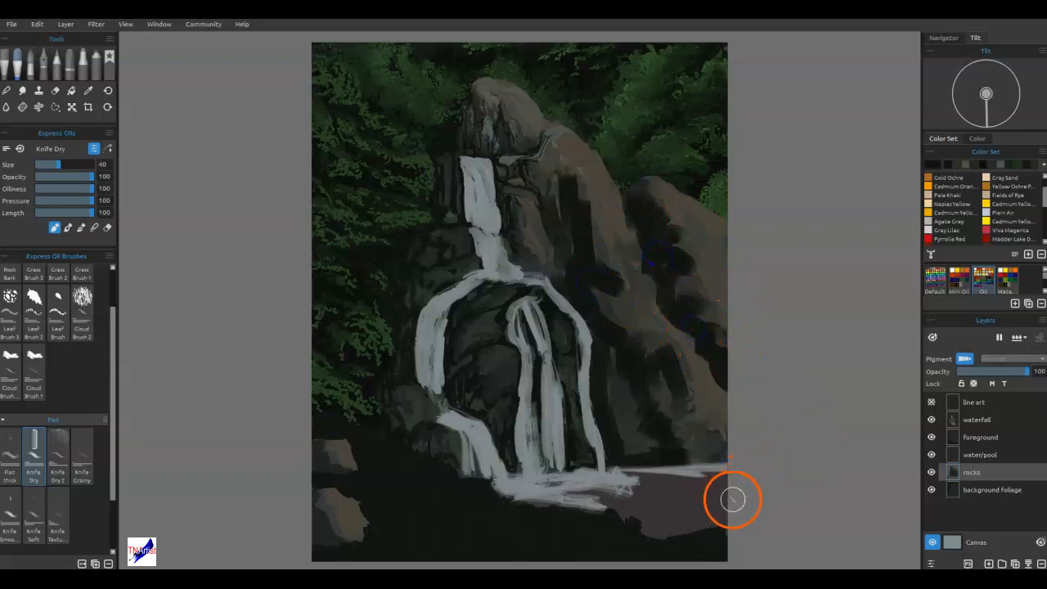
Switch to blending and soften the broad shadow strokes across the right-hand rocks.
key(b)
mouse_move(723, 336)
mouse_down()
mouse_move(700, 267)
mouse_move(705, 297)
mouse_move(689, 265)
mouse_move(685, 277)
mouse_move(693, 291)
mouse_move(704, 267)
mouse_move(666, 228)
mouse_move(674, 214)
mouse_move(682, 236)
mouse_move(708, 247)
mouse_move(683, 260)
mouse_move(681, 299)
mouse_move(713, 332)
mouse_move(690, 386)
mouse_move(700, 377)
mouse_move(670, 345)
mouse_move(720, 405)
mouse_move(695, 380)
mouse_move(705, 413)
mouse_move(677, 423)
mouse_move(679, 452)
mouse_move(703, 427)
mouse_up()
mouse_move(609, 313)
mouse_down()
mouse_move(614, 262)
mouse_move(598, 244)
mouse_move(595, 204)
mouse_move(578, 191)
mouse_move(580, 215)
mouse_up()
drag(625, 277, 614, 356)
mouse_move(645, 441)
mouse_down()
mouse_move(652, 438)
mouse_move(633, 420)
mouse_up()
mouse_move(627, 350)
mouse_down()
mouse_move(664, 346)
mouse_move(667, 466)
mouse_move(678, 467)
mouse_move(678, 404)
mouse_move(646, 397)
mouse_move(661, 366)
mouse_up()
Reduce the blending brush to size 20 and refine the shadow edges on the lower and middle right rocks.
key(bracketleft)
key(bracketleft)
key(bracketleft)
key(bracketleft)
mouse_move(687, 429)
mouse_down()
mouse_move(712, 414)
mouse_move(715, 390)
mouse_up()
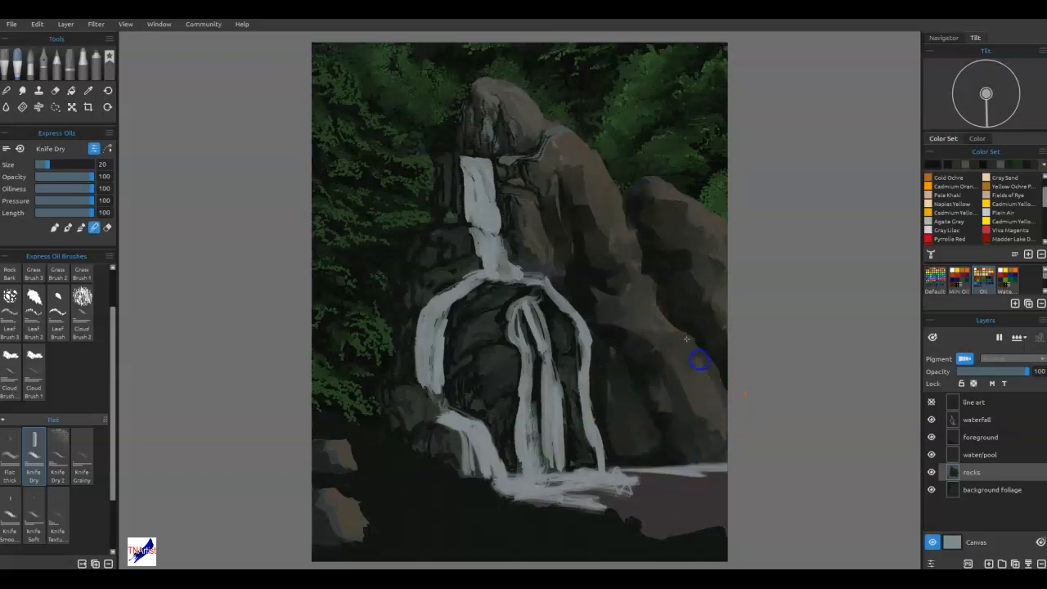
mouse_move(671, 326)
mouse_down()
mouse_move(686, 375)
mouse_move(631, 296)
mouse_move(603, 303)
mouse_up()
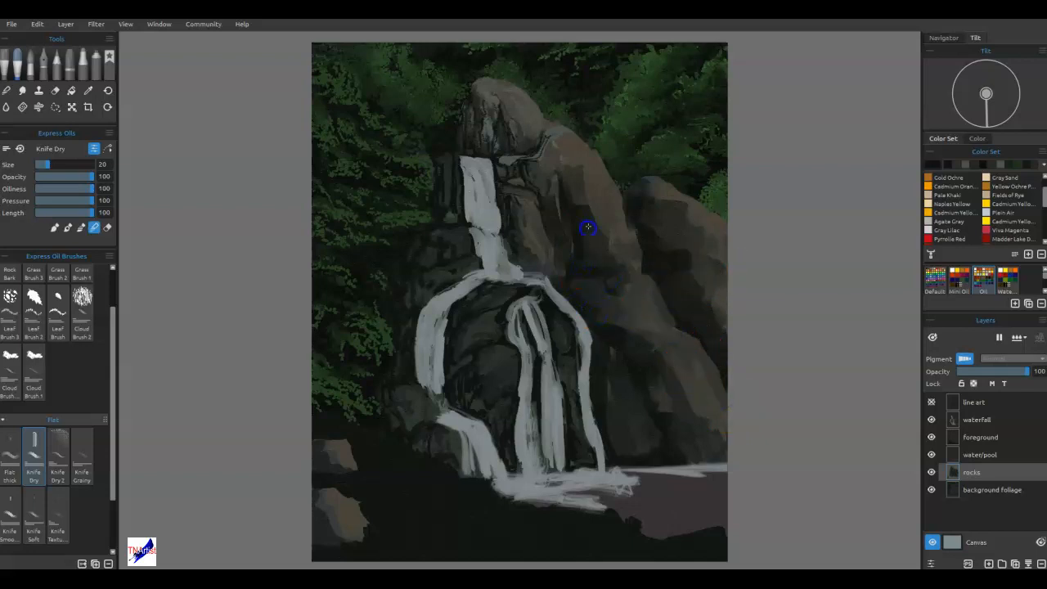
Blend the shading on the tall right boulder and define a curved dark crack along its upper left edge.
mouse_move(597, 212)
mouse_down()
mouse_move(614, 210)
mouse_move(601, 176)
mouse_move(578, 175)
mouse_move(586, 156)
mouse_up()
mouse_move(585, 193)
mouse_down()
mouse_move(579, 215)
mouse_move(583, 204)
mouse_up()
drag(576, 258, 570, 251)
drag(535, 221, 556, 260)
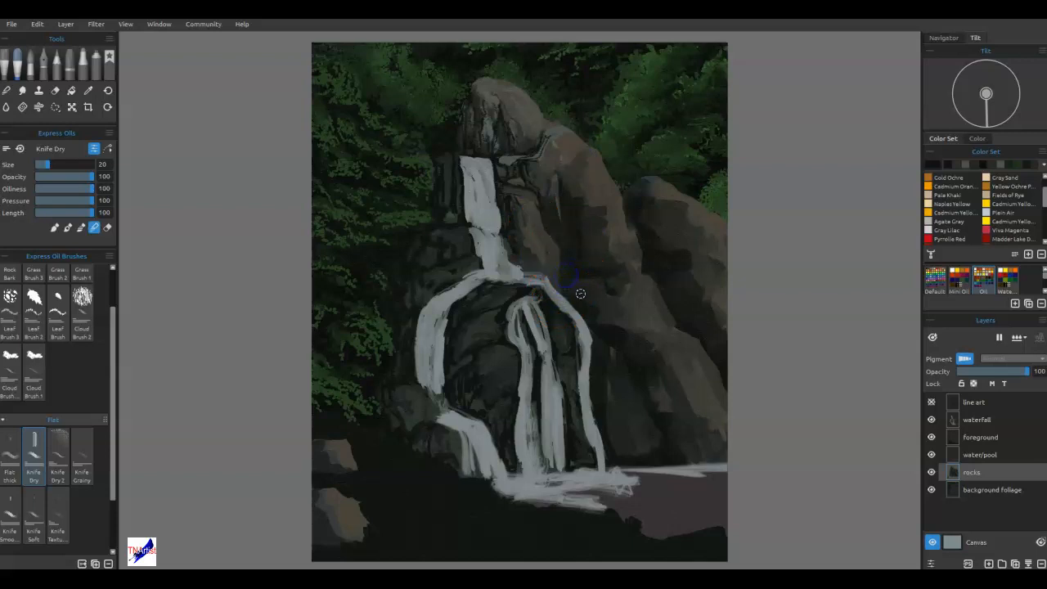
drag(580, 162, 568, 201)
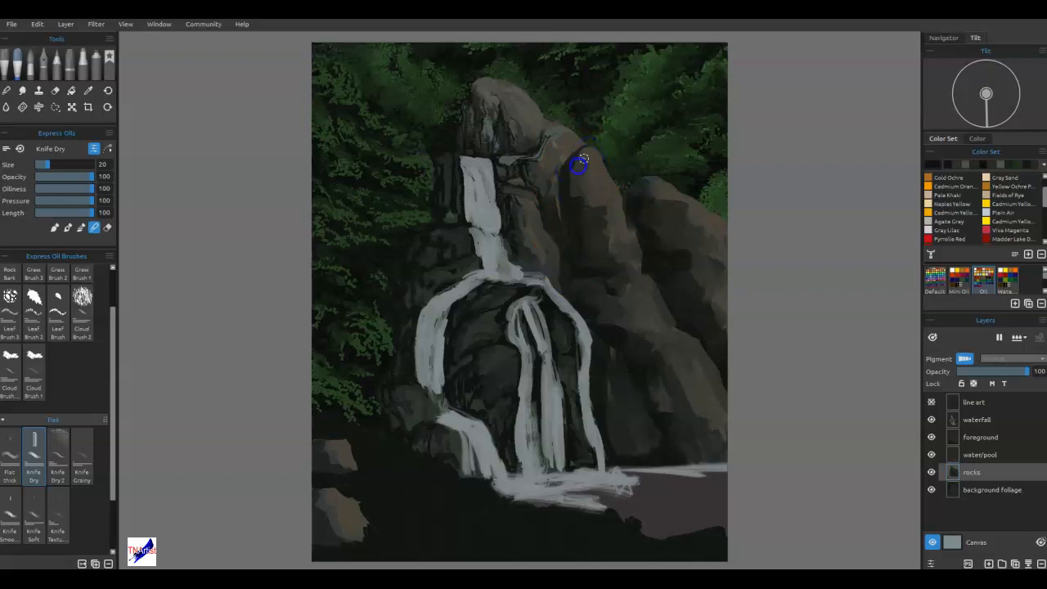
drag(573, 170, 605, 193)
Shade and blend the boulder beside the bottom cascade and the two small foreground rocks at the left edge.
mouse_move(413, 383)
mouse_down()
mouse_move(397, 420)
mouse_move(418, 386)
mouse_up()
click(338, 464)
mouse_move(346, 453)
mouse_down()
mouse_move(368, 469)
mouse_move(351, 411)
mouse_move(325, 474)
mouse_up()
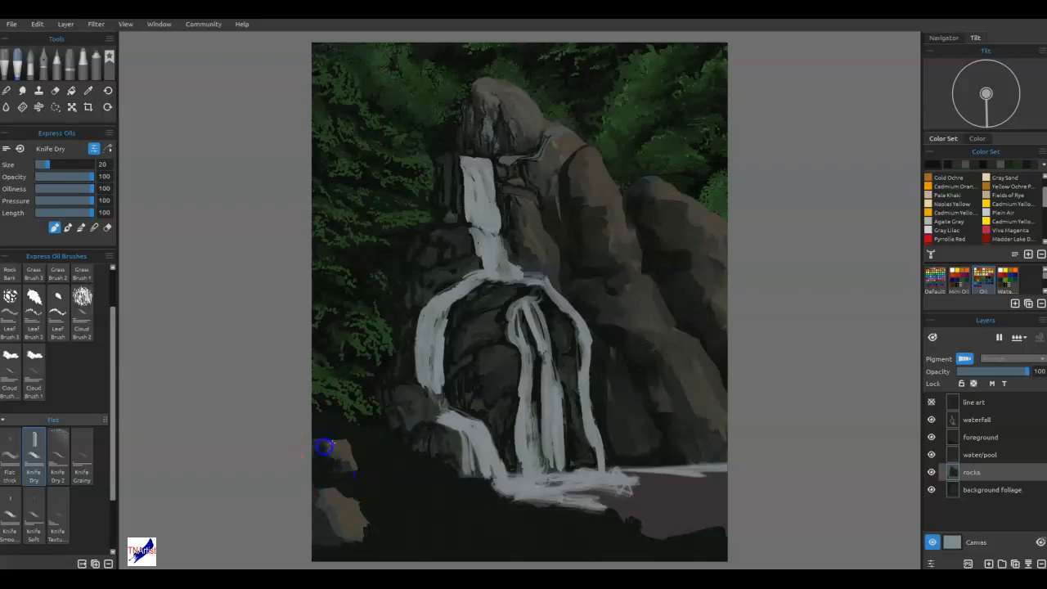
mouse_move(348, 464)
mouse_down()
mouse_move(346, 456)
mouse_move(342, 469)
mouse_up()
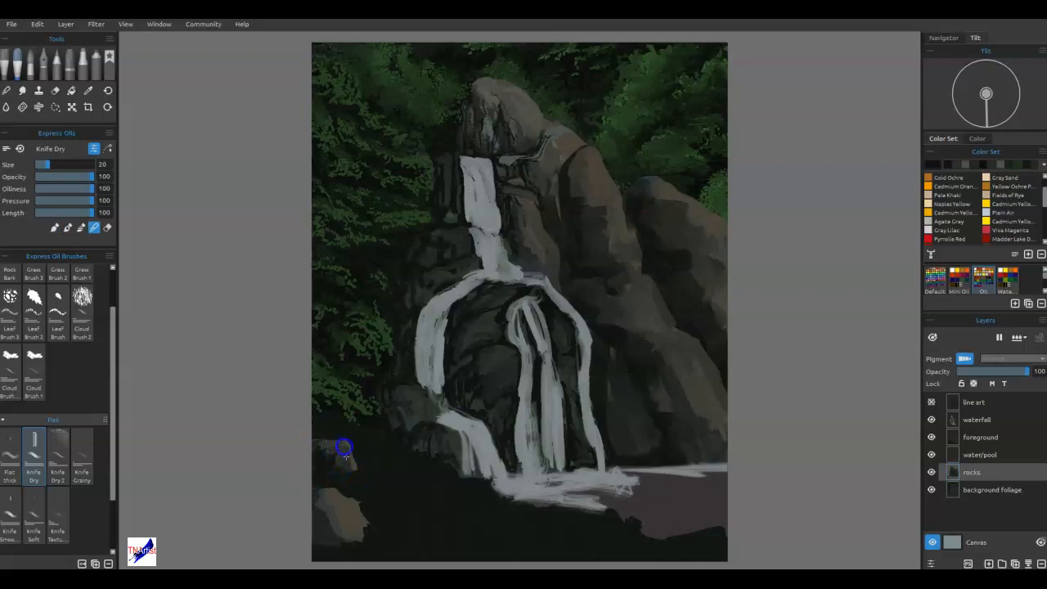
alt+click(339, 484)
mouse_move(326, 500)
mouse_down()
mouse_move(334, 539)
mouse_move(308, 519)
mouse_move(314, 505)
mouse_move(372, 539)
mouse_up()
alt+click(346, 495)
mouse_move(346, 496)
mouse_down()
mouse_move(336, 531)
mouse_move(327, 495)
mouse_move(362, 519)
mouse_up()
alt+click(402, 467)
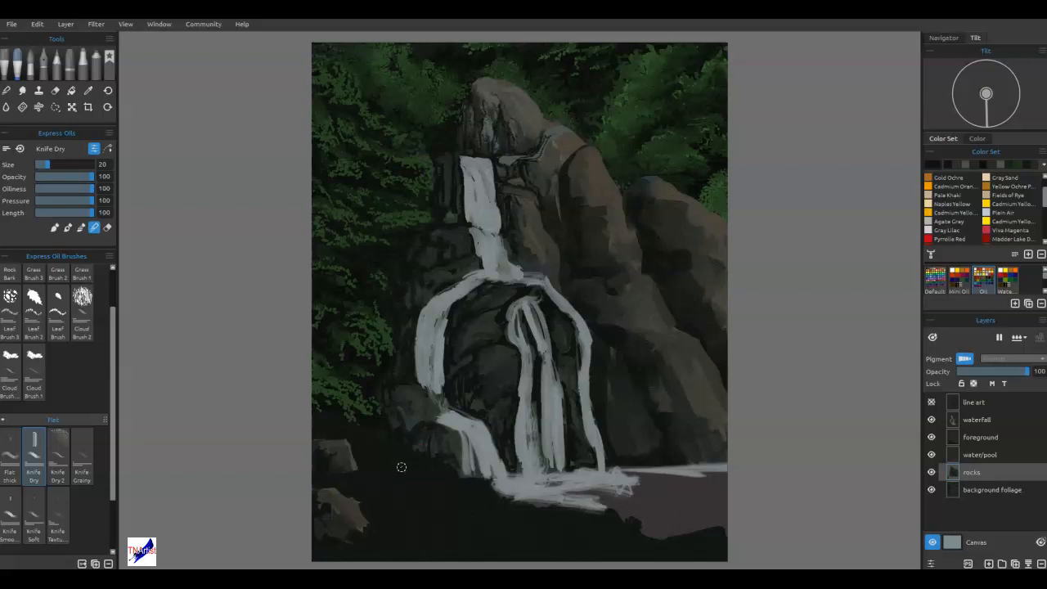
Sample a grey from the ledge beside the upper fall and paint a lighter facet on the rock right of the lower fall.
alt+click(510, 160)
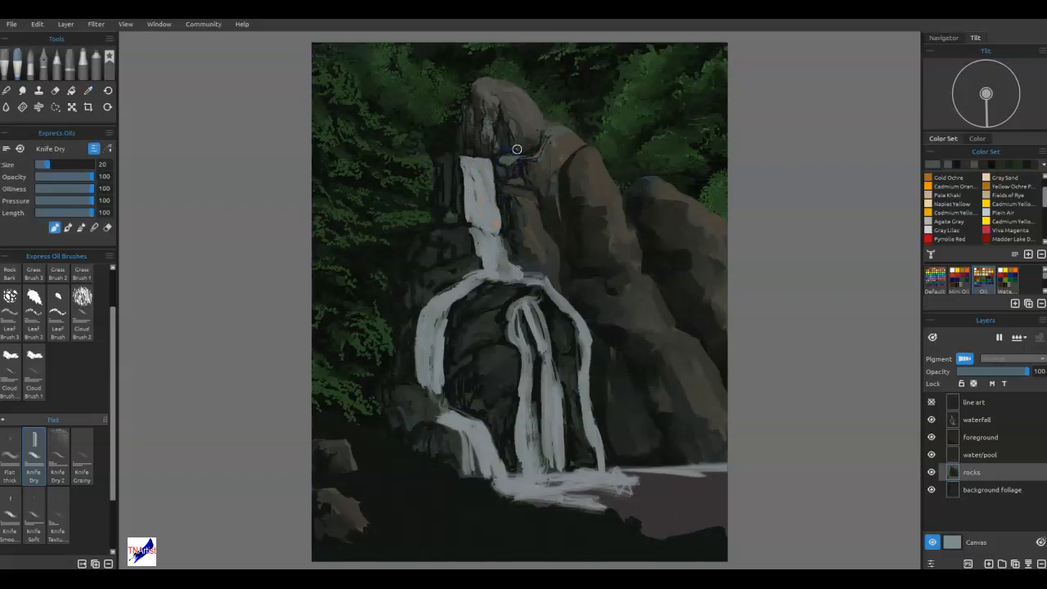
alt+click(632, 402)
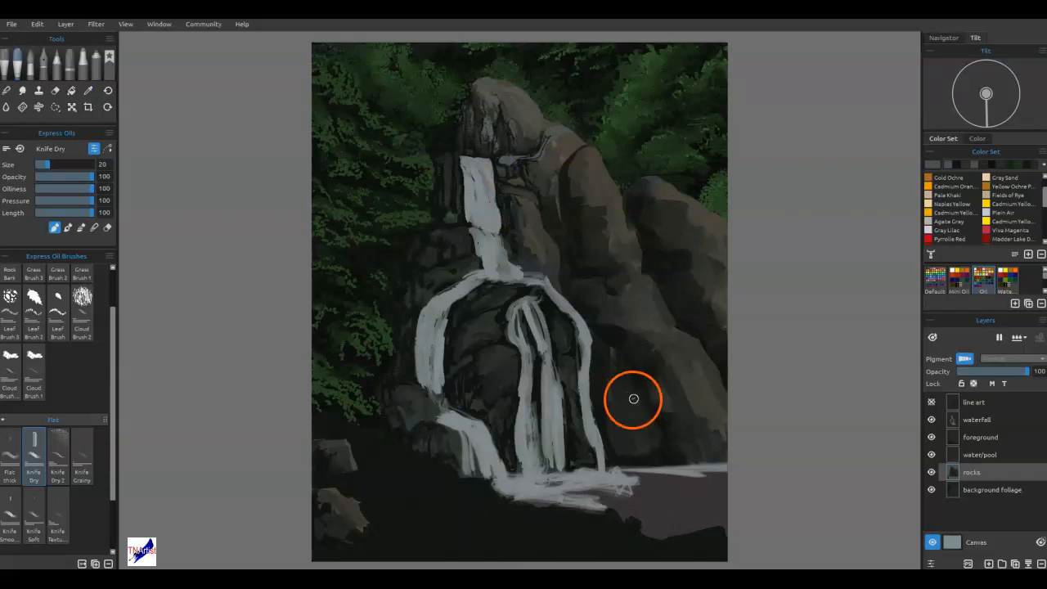
mouse_move(637, 402)
mouse_down()
mouse_move(661, 434)
mouse_move(626, 391)
mouse_move(638, 439)
mouse_move(626, 402)
mouse_up()
mouse_move(623, 373)
mouse_down()
mouse_move(637, 389)
mouse_move(619, 388)
mouse_move(637, 431)
mouse_up()
key(n)
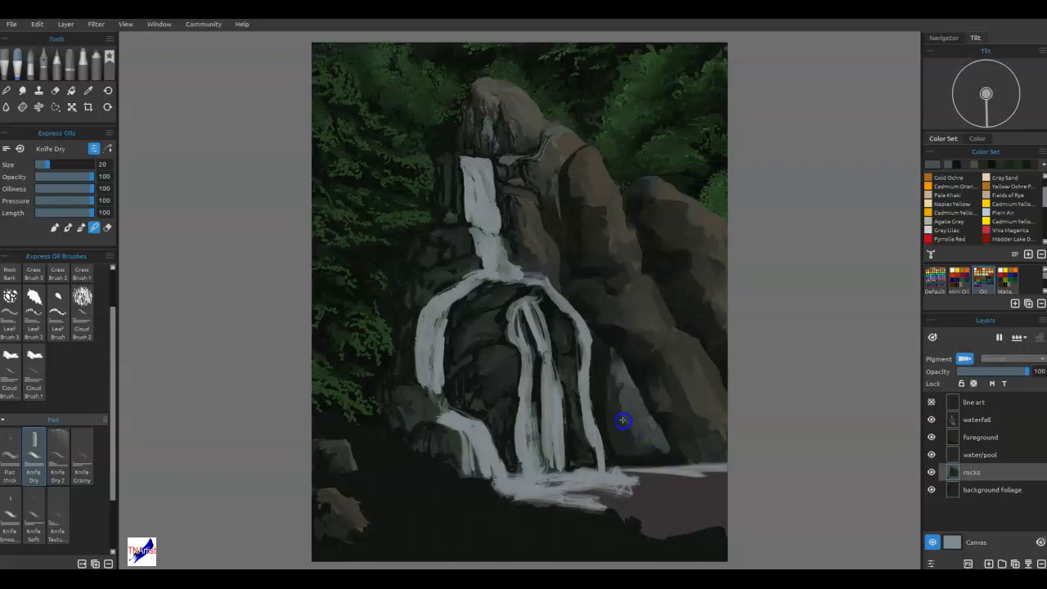
Paint grey highlights on the rounded boulder at the lower right and blend them into the rock.
mouse_move(694, 303)
mouse_down()
mouse_move(713, 410)
mouse_move(708, 379)
mouse_up()
key(b)
mouse_move(689, 340)
mouse_down()
mouse_move(674, 374)
mouse_move(701, 359)
mouse_move(680, 340)
mouse_move(709, 380)
mouse_up()
mouse_move(701, 398)
mouse_down()
mouse_move(718, 420)
mouse_move(700, 360)
mouse_move(683, 368)
mouse_move(677, 358)
mouse_move(680, 380)
mouse_move(684, 340)
mouse_move(660, 345)
mouse_move(683, 337)
mouse_move(656, 337)
mouse_move(686, 347)
mouse_move(706, 398)
mouse_move(665, 352)
mouse_move(670, 343)
mouse_move(654, 369)
mouse_move(665, 396)
mouse_move(726, 440)
mouse_up()
key(n)
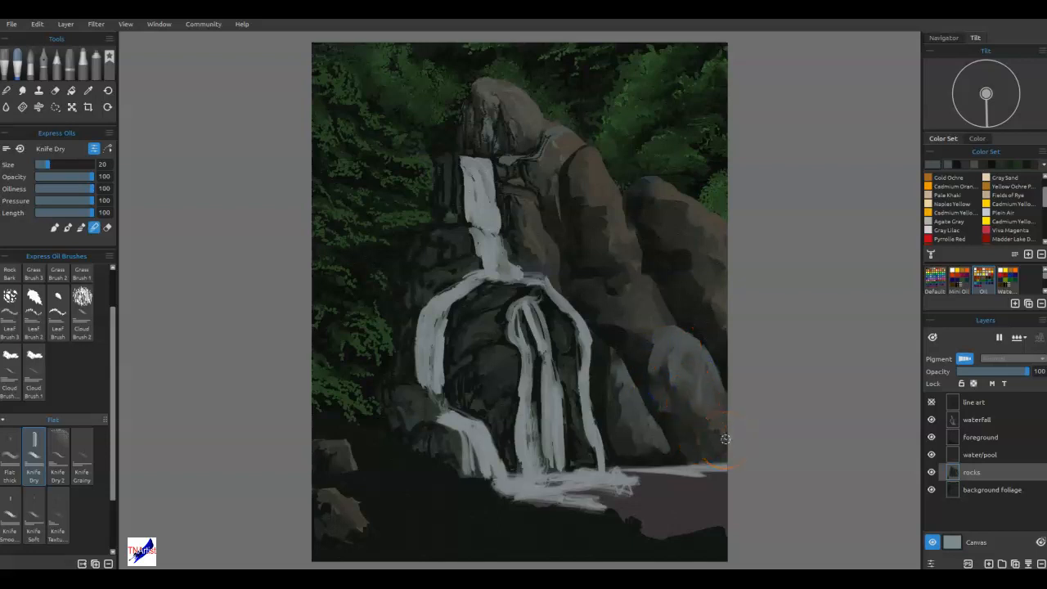
Add grey highlights to the middle right rock, the small ledge beside it and the tall boulder's lower right side.
key(b)
mouse_move(654, 284)
mouse_down()
mouse_move(675, 258)
mouse_move(646, 306)
mouse_move(658, 304)
mouse_move(604, 298)
mouse_move(649, 308)
mouse_move(630, 317)
mouse_move(619, 309)
mouse_move(666, 314)
mouse_move(640, 321)
mouse_move(666, 320)
mouse_move(598, 282)
mouse_up()
key(b)
key(b)
drag(631, 234, 632, 253)
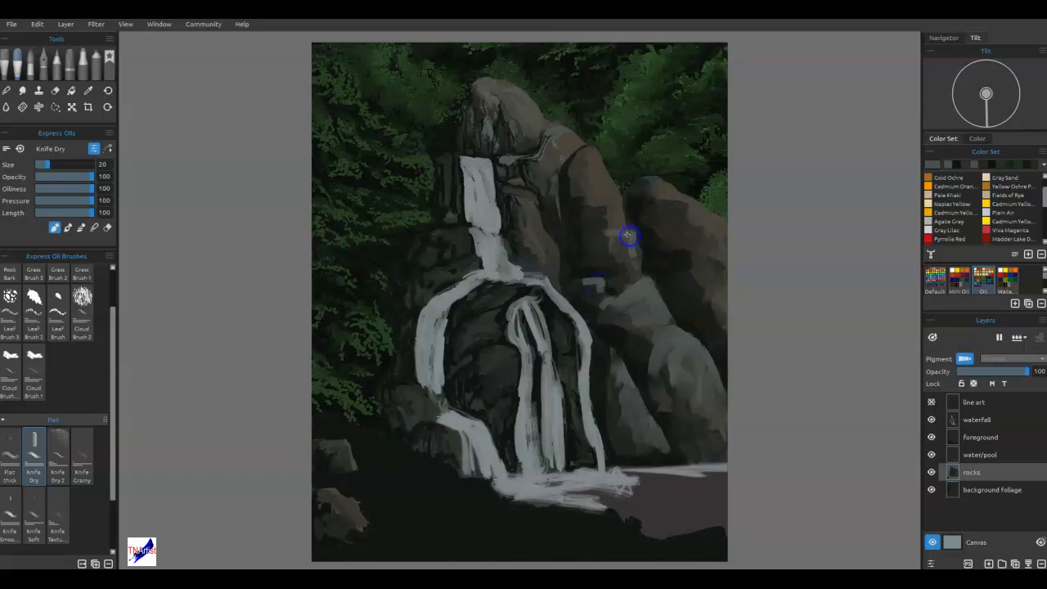
Highlight the tops of the tall right boulder and far-right slope in grey and blend the highlights on the right rocks.
drag(619, 186, 618, 203)
mouse_move(603, 169)
mouse_down()
mouse_move(611, 184)
mouse_move(584, 156)
mouse_move(554, 157)
mouse_up()
mouse_move(684, 181)
mouse_down()
mouse_move(649, 187)
mouse_move(702, 252)
mouse_move(726, 229)
mouse_move(695, 222)
mouse_move(716, 233)
mouse_move(657, 202)
mouse_move(670, 191)
mouse_up()
key(n)
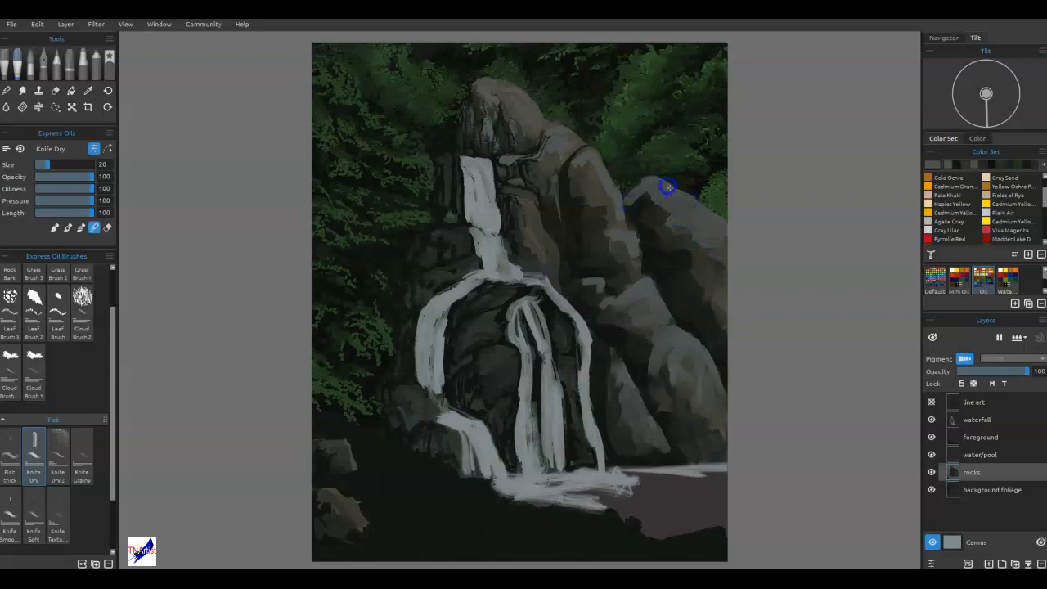
mouse_move(628, 184)
mouse_down()
mouse_move(579, 163)
mouse_move(631, 190)
mouse_move(636, 246)
mouse_move(606, 206)
mouse_move(609, 190)
mouse_move(616, 215)
mouse_move(576, 175)
mouse_move(636, 246)
mouse_move(605, 242)
mouse_move(628, 258)
mouse_move(599, 235)
mouse_move(632, 273)
mouse_move(591, 287)
mouse_up()
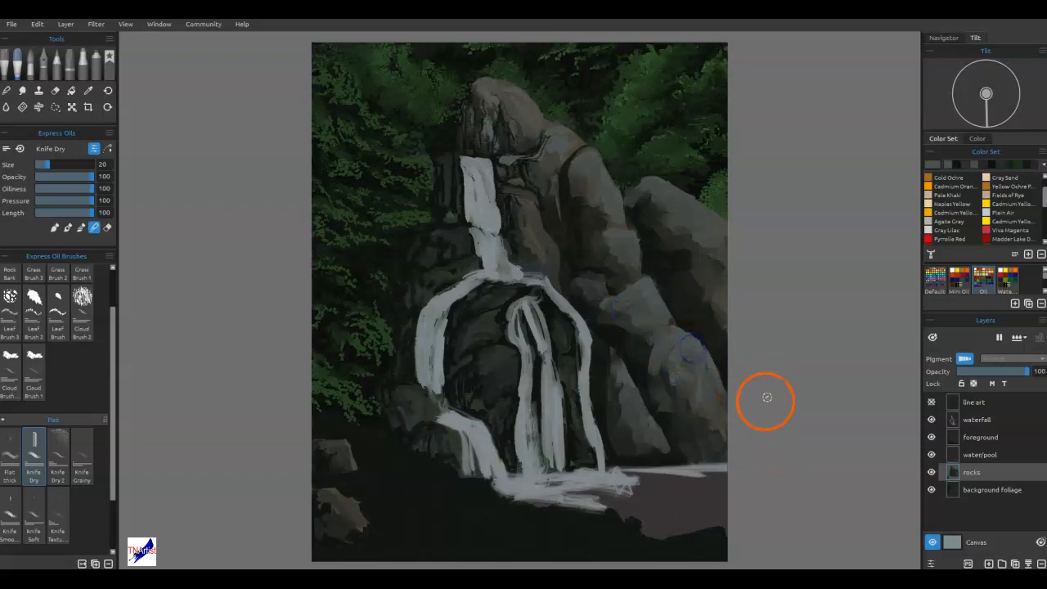
click(627, 204)
click(656, 258)
Blend the stone ledges, peak and rock faces on both sides of the upper waterfall.
click(529, 162)
mouse_move(528, 162)
mouse_down()
mouse_move(554, 155)
mouse_move(536, 158)
mouse_move(550, 131)
mouse_move(541, 172)
mouse_move(503, 116)
mouse_up()
click(542, 229)
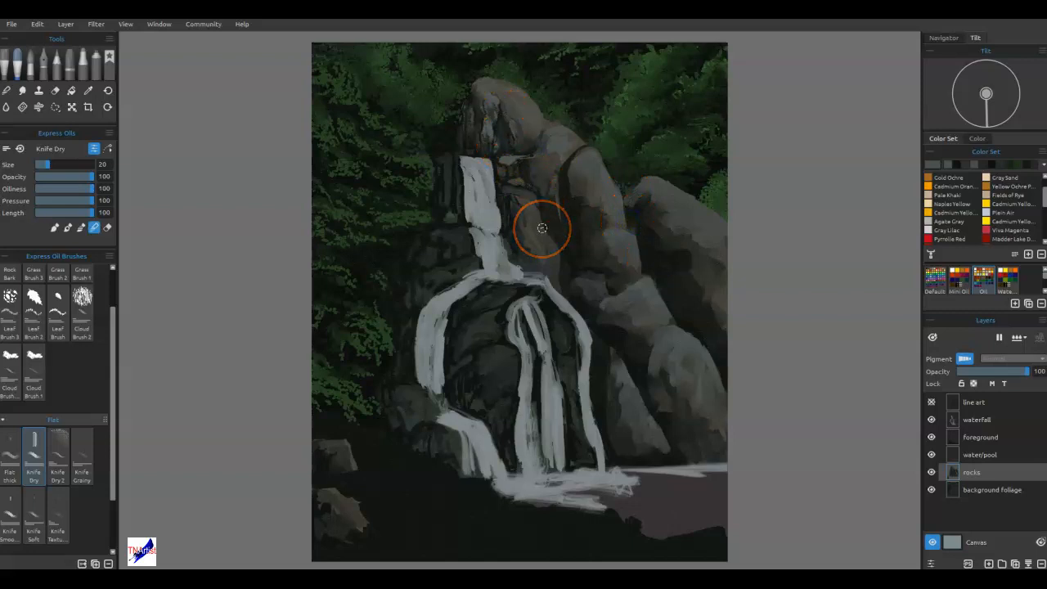
mouse_move(454, 186)
mouse_down()
mouse_move(458, 163)
mouse_move(446, 164)
mouse_move(446, 175)
mouse_move(477, 117)
mouse_move(474, 132)
mouse_up()
drag(442, 260, 431, 260)
drag(477, 260, 474, 260)
Paint grey highlights on the rounded boulder just left of the central falls and blend them.
mouse_move(470, 397)
mouse_down()
mouse_move(461, 398)
mouse_move(505, 357)
mouse_up()
mouse_move(512, 430)
mouse_down()
mouse_move(508, 358)
mouse_move(518, 362)
mouse_move(500, 357)
mouse_up()
key(n)
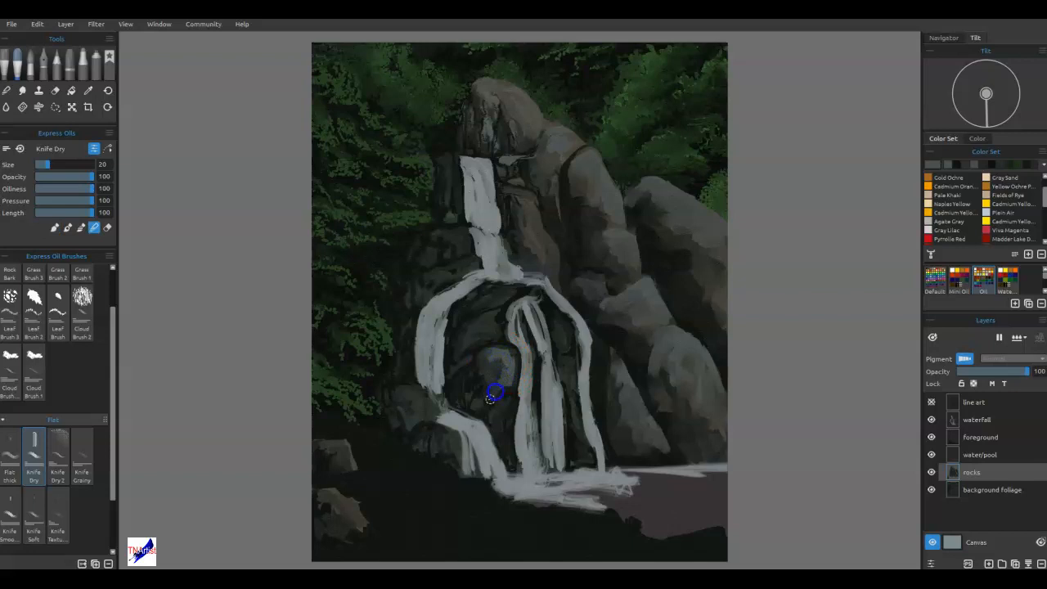
mouse_move(500, 416)
mouse_down()
mouse_move(514, 416)
mouse_move(500, 420)
mouse_up()
Highlight the rock beneath the lower fall's crest and the boulder beside the bottom cascade in grey, and save the painting.
key(n)
mouse_move(486, 322)
mouse_down()
mouse_move(514, 354)
mouse_move(494, 321)
mouse_up()
key(n)
mouse_move(494, 357)
mouse_down()
mouse_move(543, 387)
mouse_move(480, 339)
mouse_move(504, 360)
mouse_up()
key(b)
drag(408, 384, 430, 410)
drag(412, 472, 414, 471)
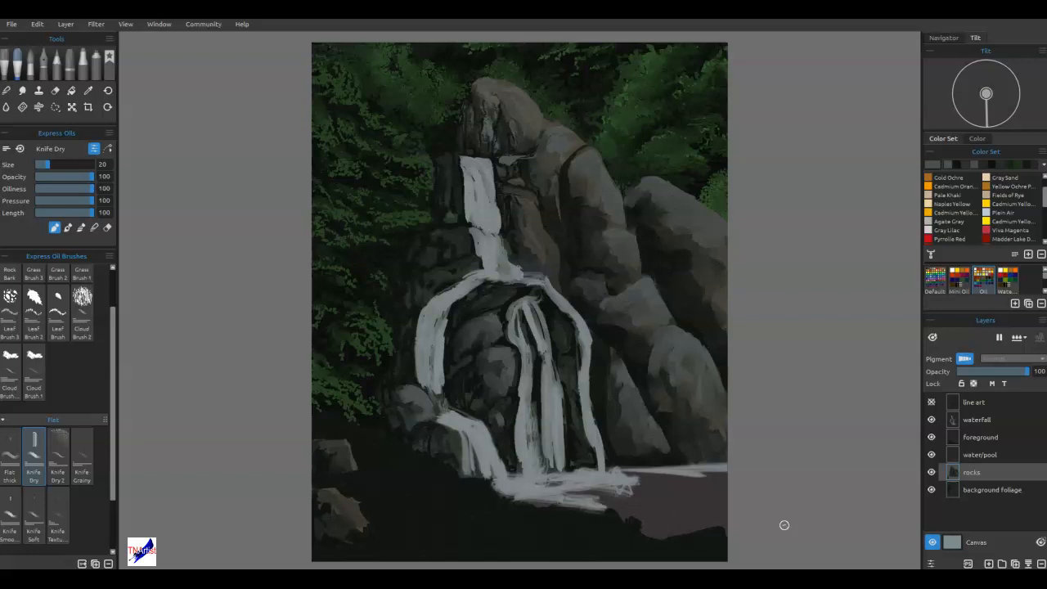
key(ctrl+s)
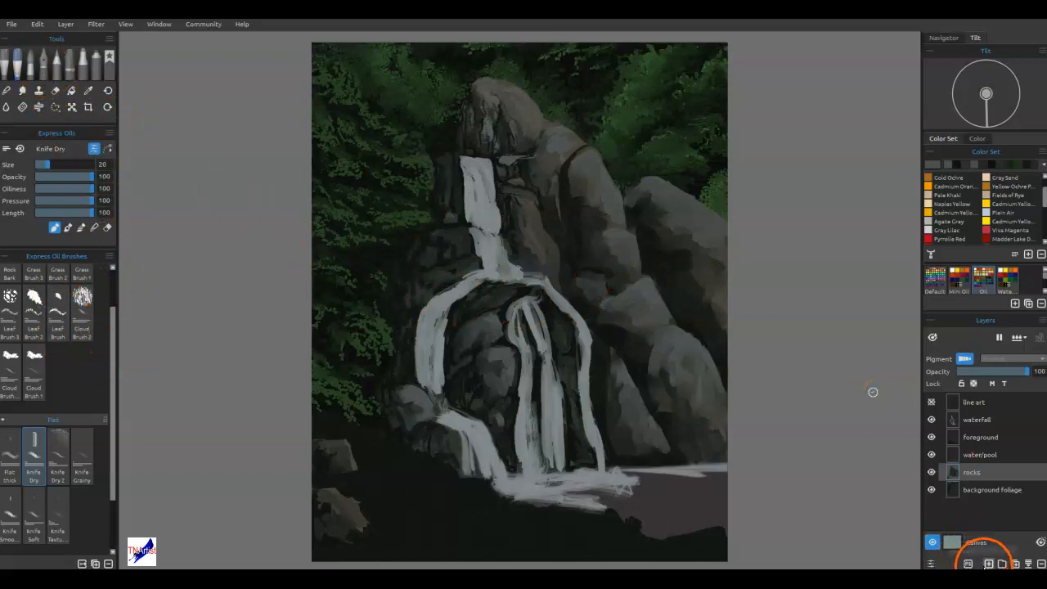
Add a layer above the rocks and paint pale speckles on it through a tilted speckle stencil, and remove the stencil.
click(987, 564)
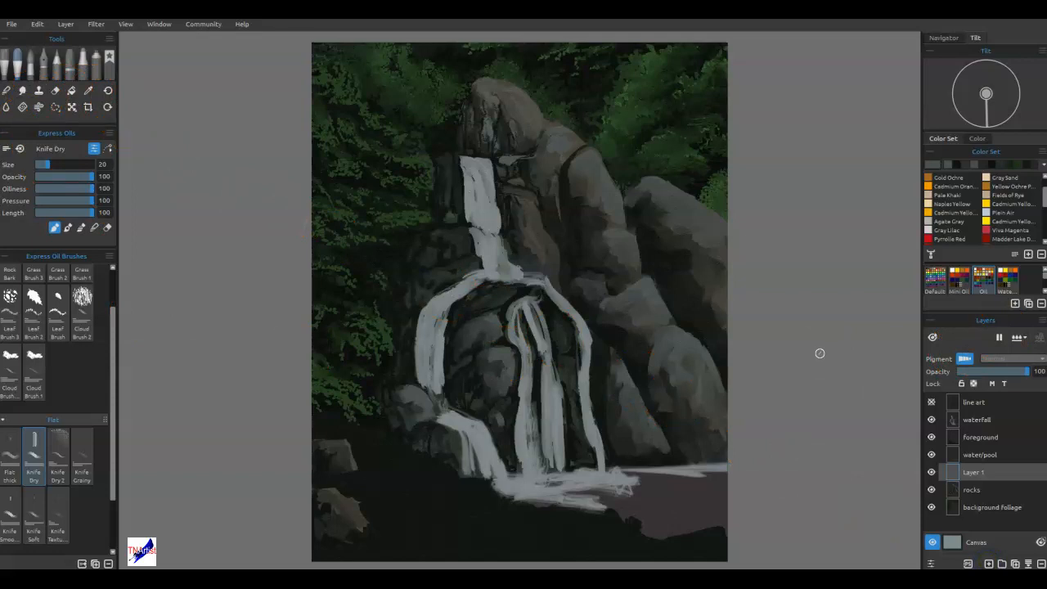
click(932, 288)
drag(644, 175, 664, 353)
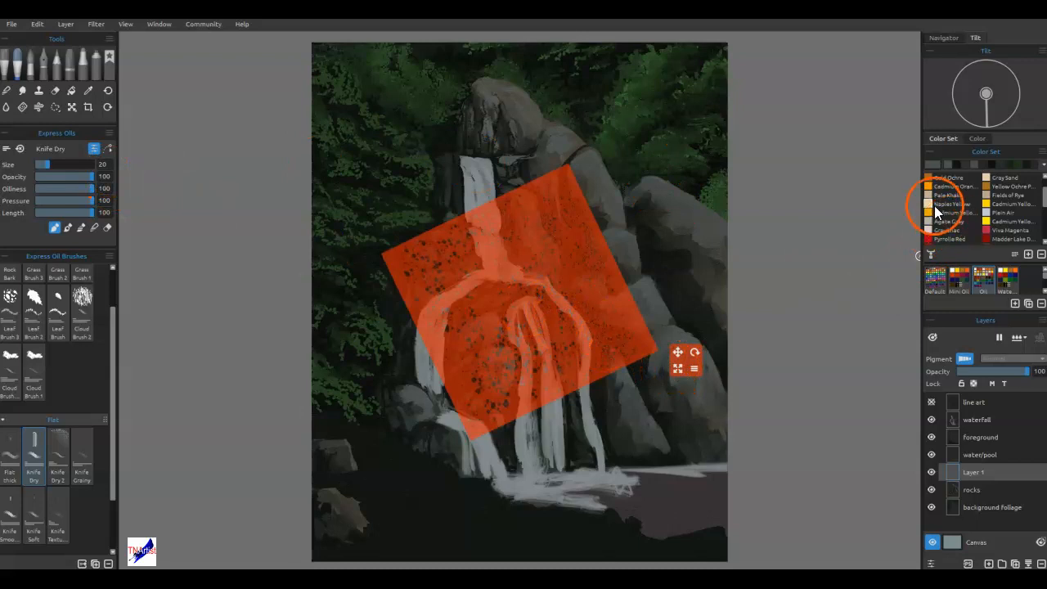
scroll(958, 227, down, 3)
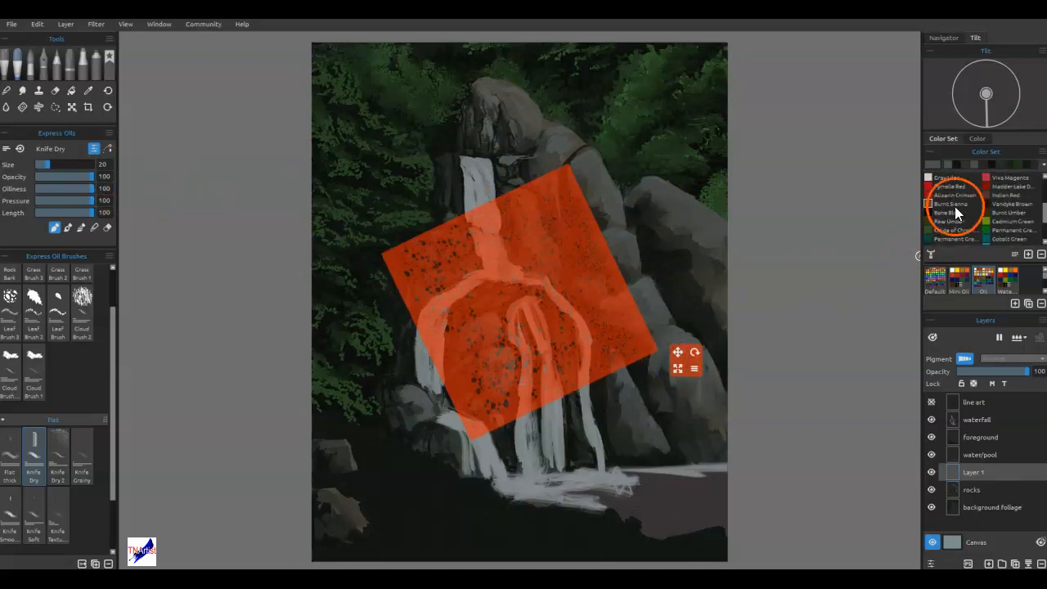
scroll(949, 211, up, 3)
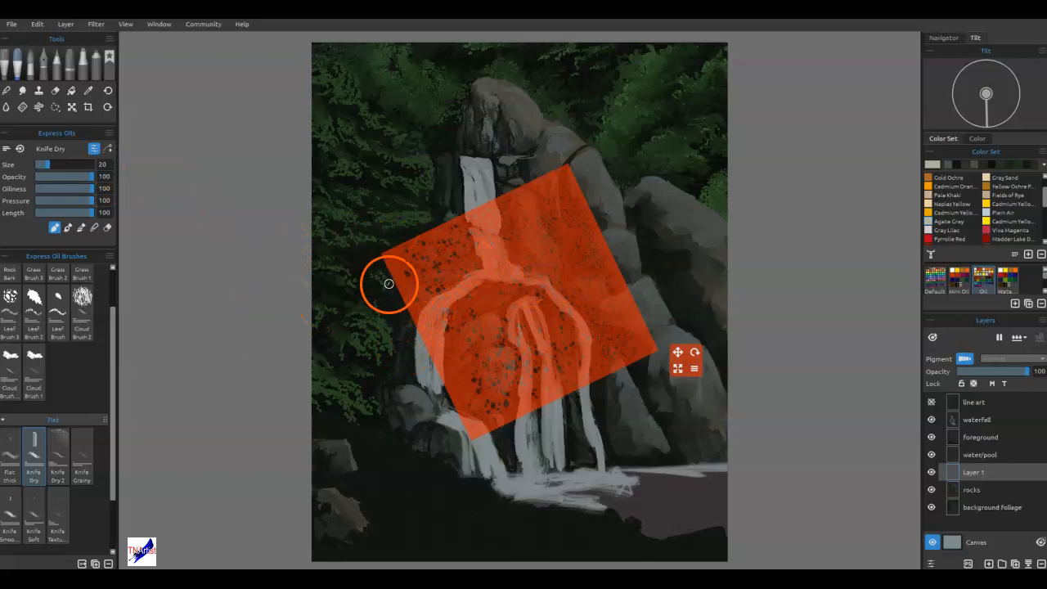
mouse_move(539, 218)
mouse_down()
mouse_move(489, 237)
mouse_move(484, 218)
mouse_move(518, 258)
mouse_move(566, 279)
mouse_move(575, 319)
mouse_move(550, 369)
mouse_move(507, 269)
mouse_move(467, 255)
mouse_move(484, 222)
mouse_move(504, 240)
mouse_move(521, 359)
mouse_move(582, 348)
mouse_move(569, 212)
mouse_move(530, 241)
mouse_move(562, 280)
mouse_move(525, 281)
mouse_move(471, 356)
mouse_move(459, 352)
mouse_move(446, 315)
mouse_move(501, 256)
mouse_up()
key(Escape)
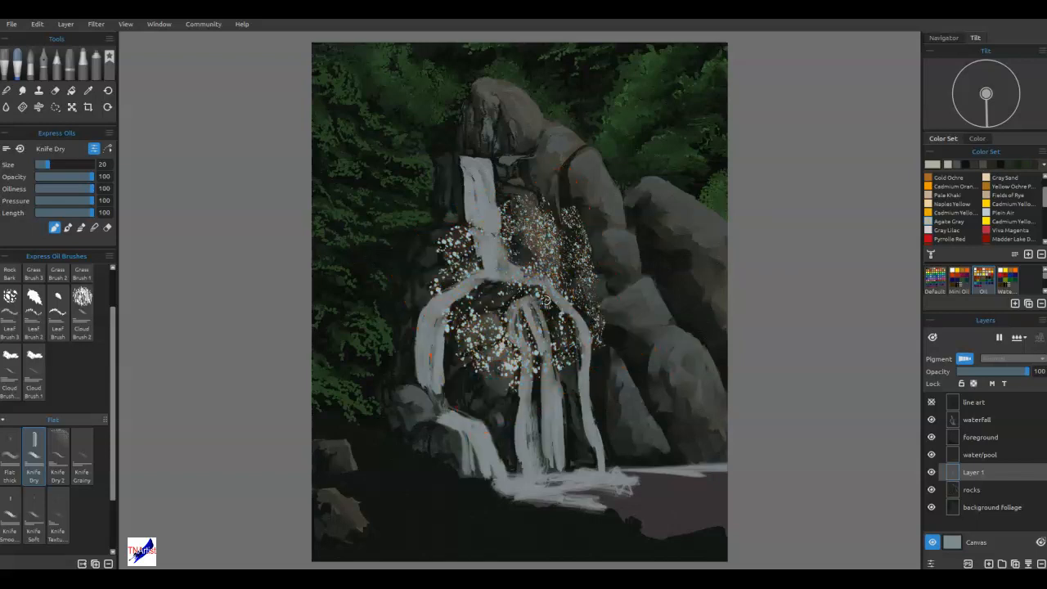
Transform the speckle texture by moving, narrowing and rotating it onto the tall right boulder.
key(ctrl+t)
click(275, 290)
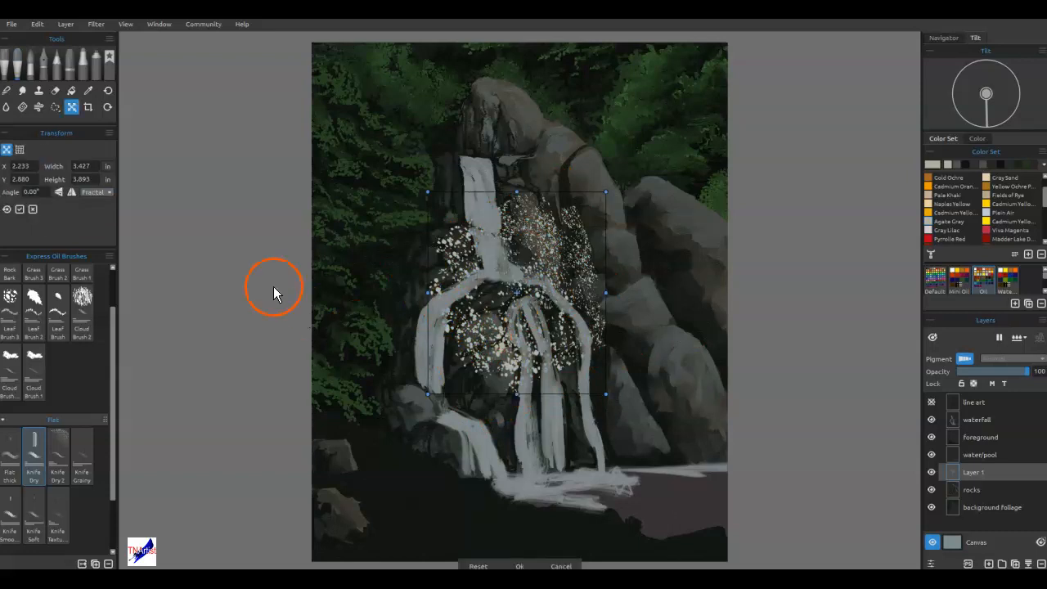
drag(554, 336, 656, 325)
drag(707, 181, 622, 191)
drag(612, 401, 672, 390)
drag(620, 357, 627, 241)
Switch the transform to warp with a split of 2 and fit the speckles' upper left corner to the boulder's edge.
click(110, 144)
click(20, 150)
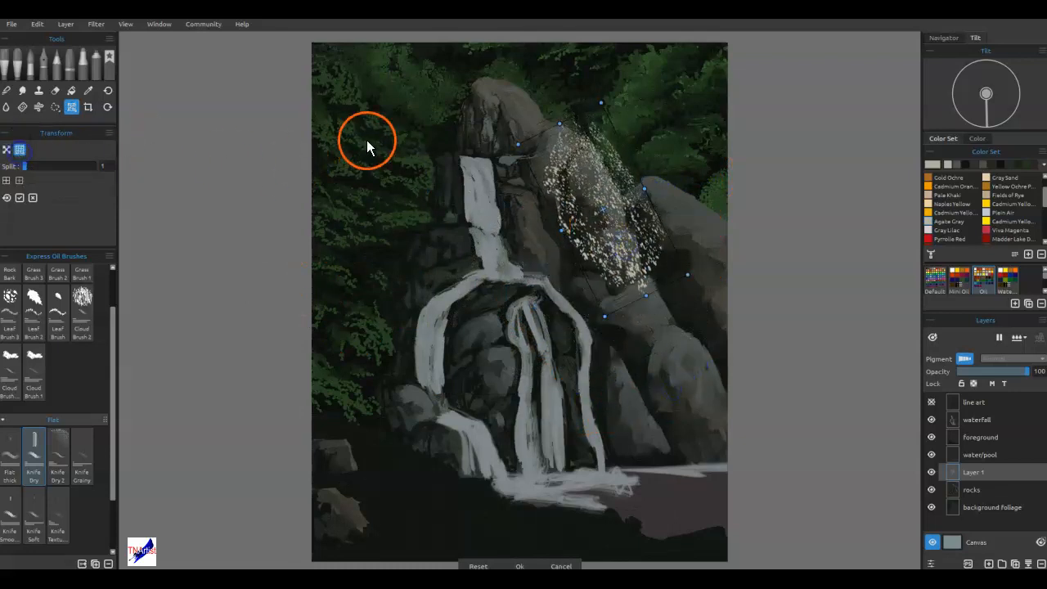
key(Return)
click(549, 172)
drag(541, 210, 553, 206)
click(542, 122)
drag(541, 122, 555, 149)
click(598, 125)
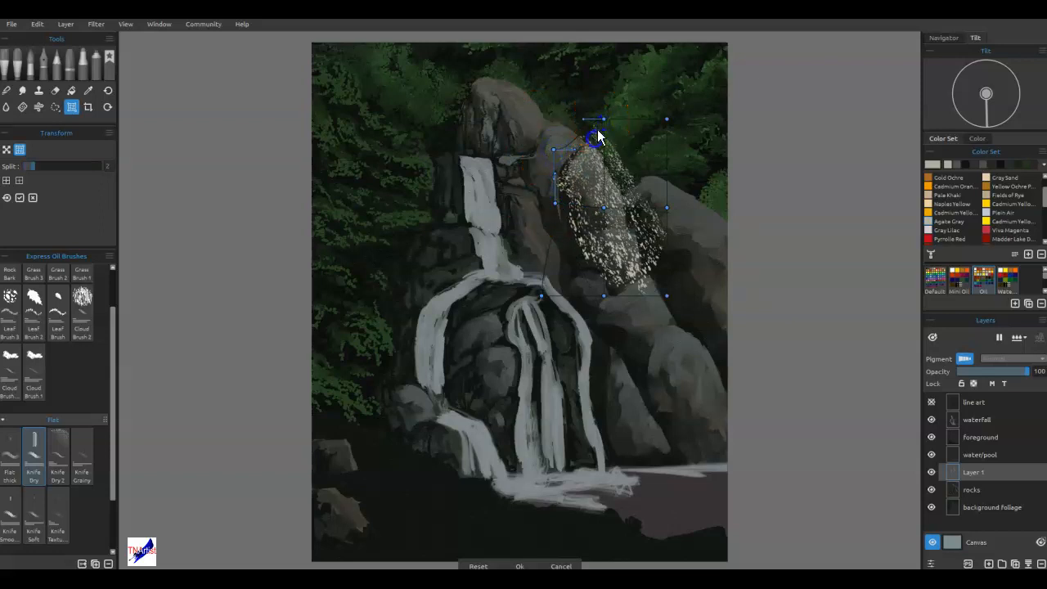
Warp the speckles' top and right edges inward to follow the tall boulder's outline.
drag(601, 122, 584, 144)
drag(666, 208, 646, 232)
drag(666, 123, 618, 151)
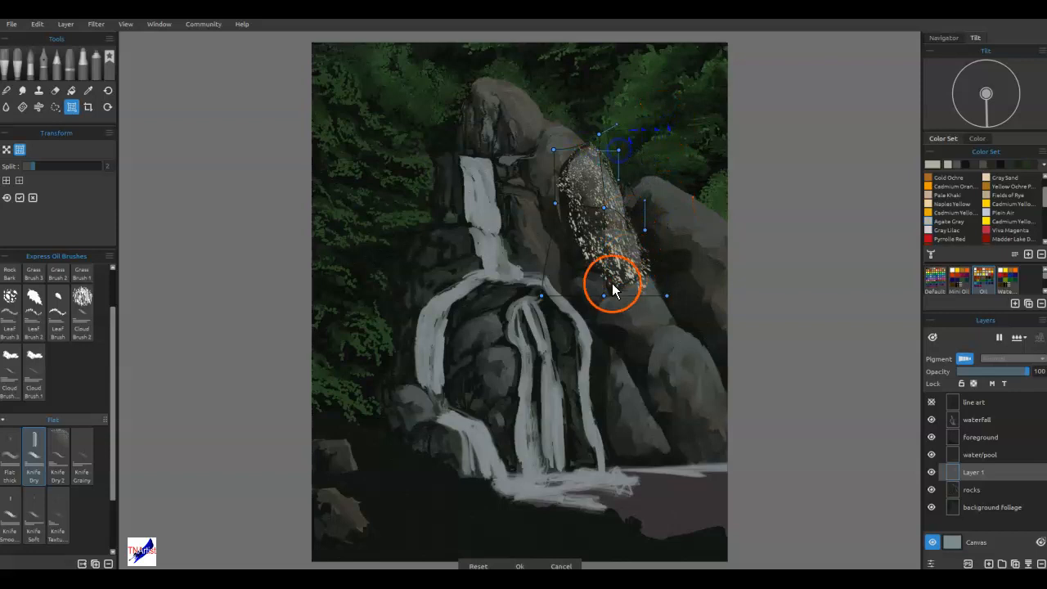
drag(667, 296, 652, 314)
mouse_move(645, 233)
mouse_down()
mouse_move(635, 234)
mouse_move(646, 239)
mouse_up()
Warp the speckles' lower left and left edges outward over the boulder and apply the transform.
drag(542, 295, 504, 291)
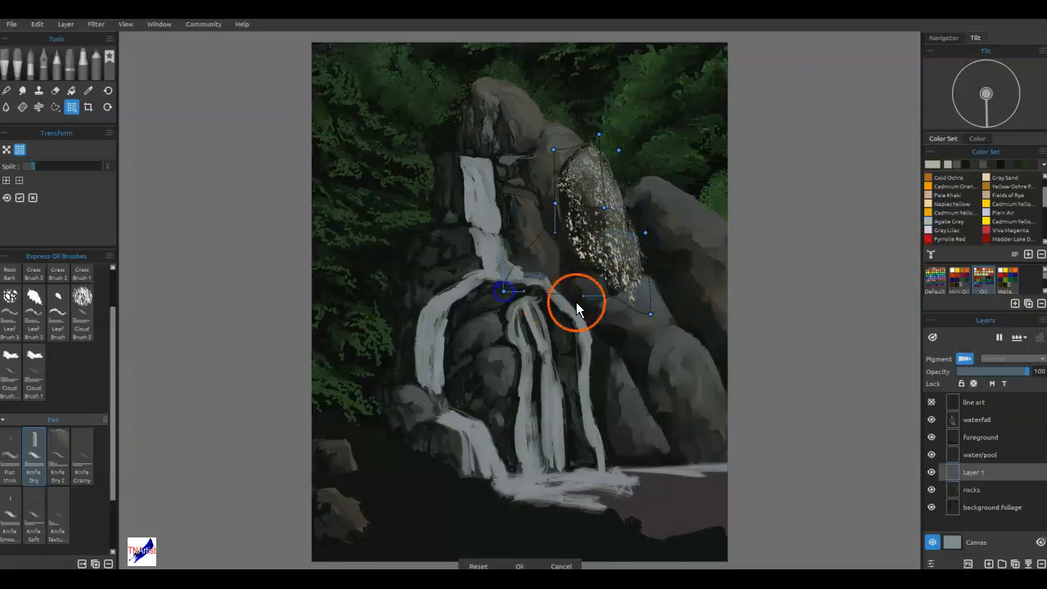
mouse_move(603, 295)
mouse_down()
mouse_move(587, 304)
mouse_move(589, 289)
mouse_up()
drag(556, 204, 542, 211)
key(Return)
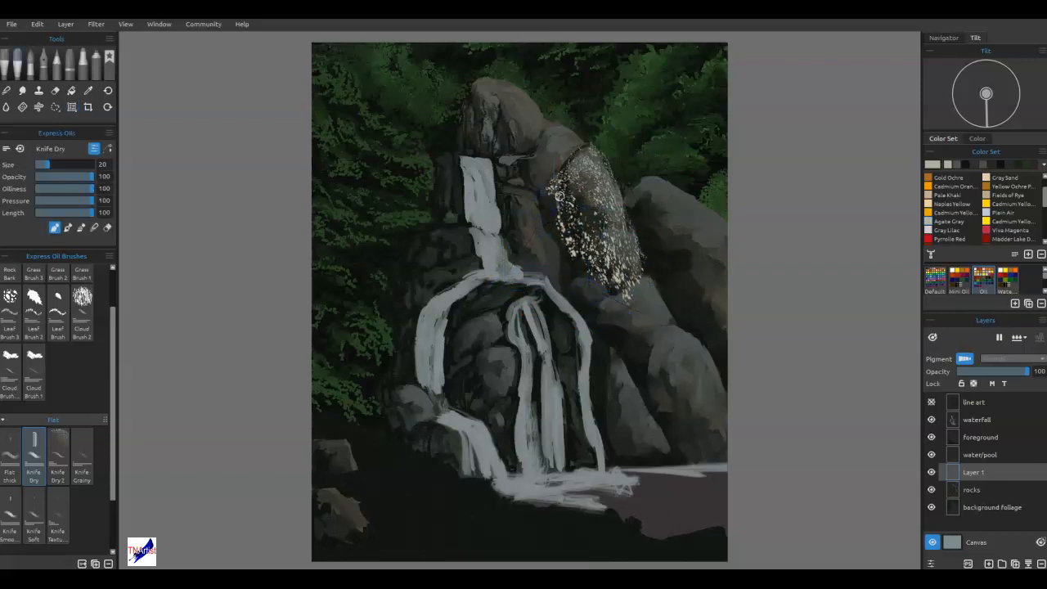
scroll(626, 213, up, 2)
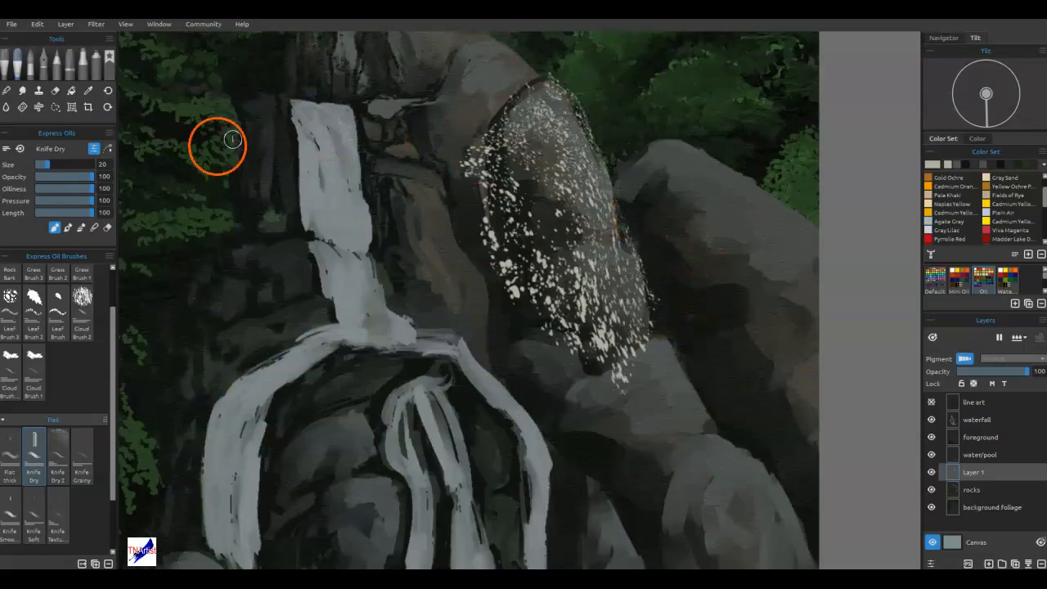
Erase the speckles spilling past the tall boulder's edges, fading the outline with the eraser opacity at 29.
click(105, 228)
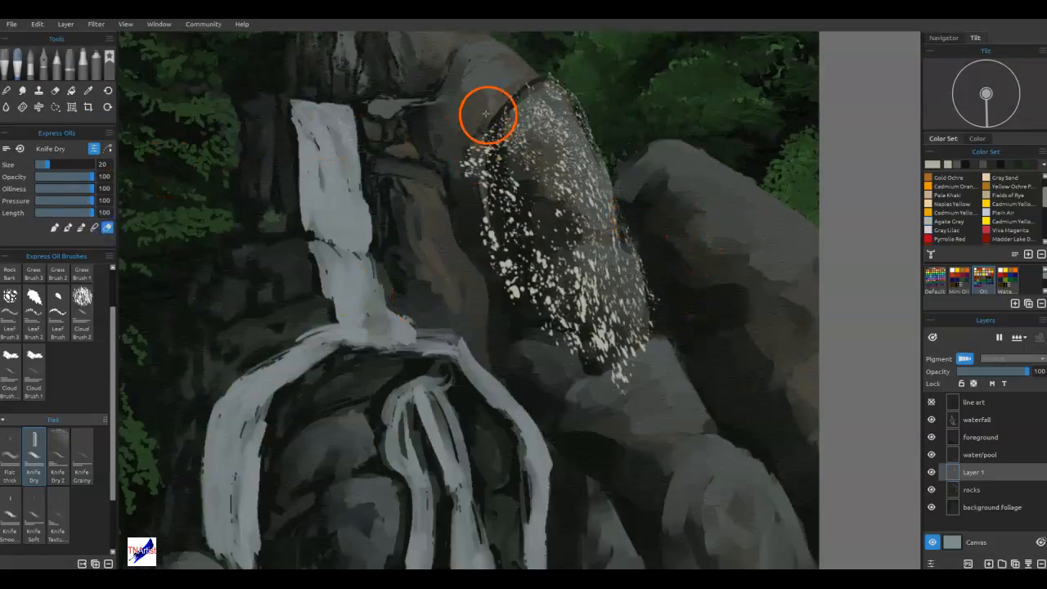
mouse_move(467, 190)
mouse_down()
mouse_move(471, 111)
mouse_move(493, 270)
mouse_up()
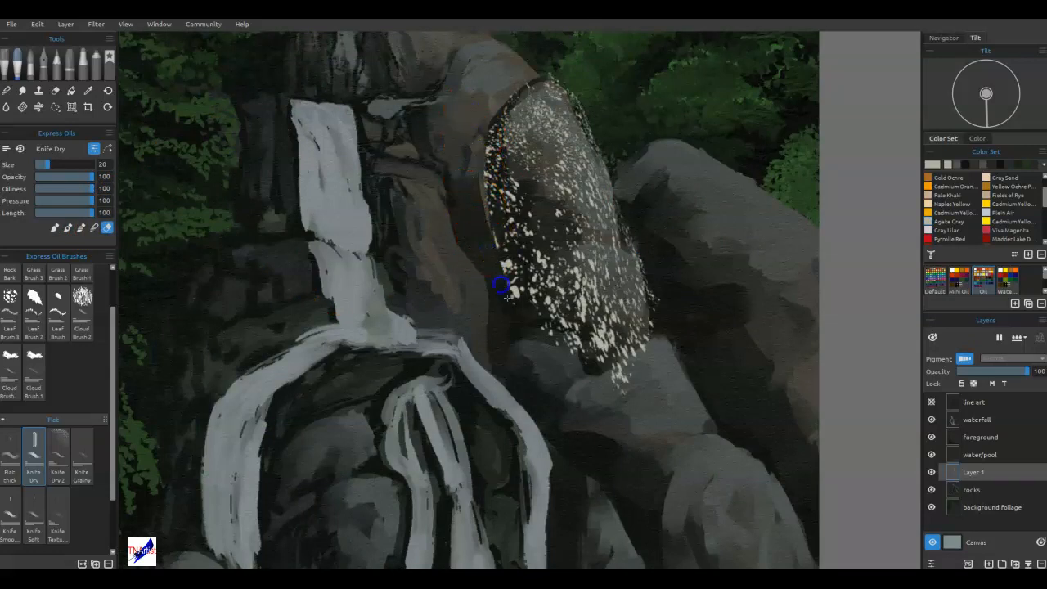
click(51, 176)
mouse_move(491, 234)
mouse_down()
mouse_move(486, 133)
mouse_move(509, 265)
mouse_move(501, 100)
mouse_move(530, 78)
mouse_up()
mouse_move(546, 337)
mouse_down()
mouse_move(605, 368)
mouse_move(634, 347)
mouse_up()
mouse_move(661, 304)
mouse_down()
mouse_move(594, 117)
mouse_move(597, 141)
mouse_up()
drag(502, 104, 485, 151)
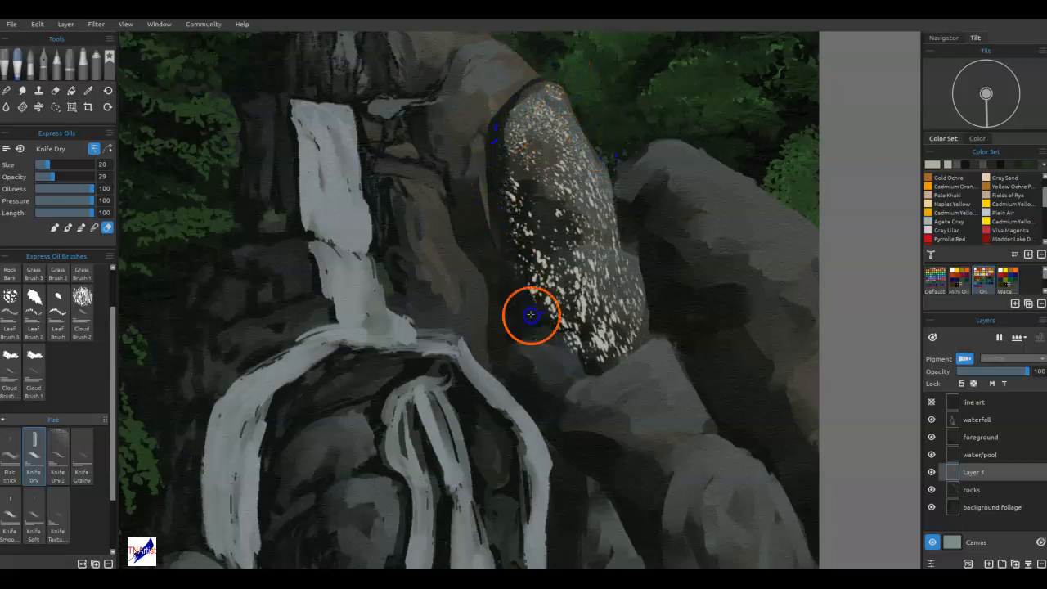
drag(522, 303, 502, 224)
drag(572, 353, 564, 328)
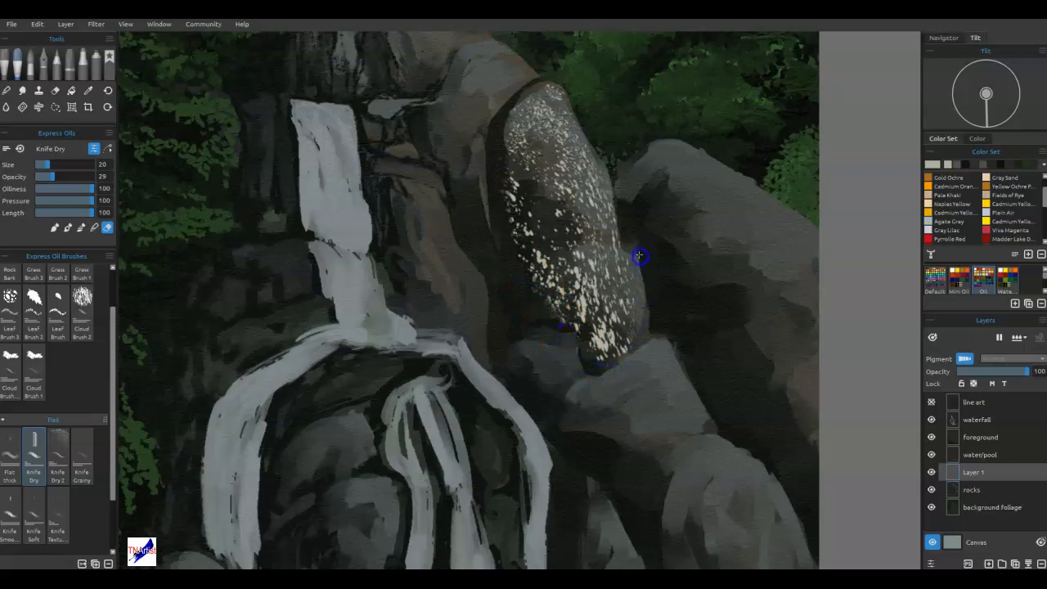
drag(609, 173, 648, 186)
Try Multiply and Linear Dodge blending on Layer 1 and settle on Overlay for the speckles.
click(1011, 366)
click(1004, 440)
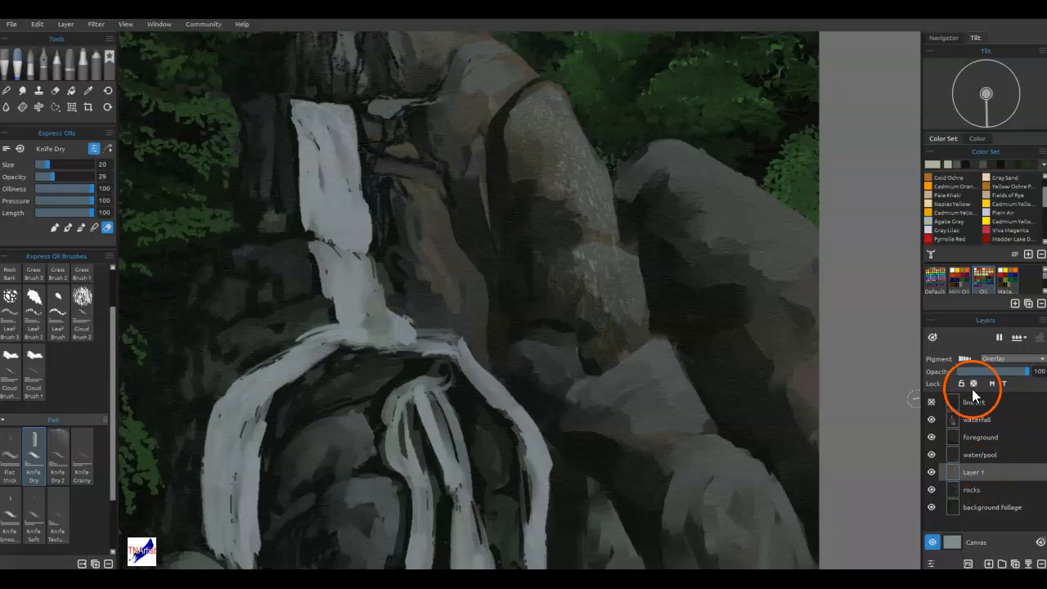
click(989, 359)
click(996, 302)
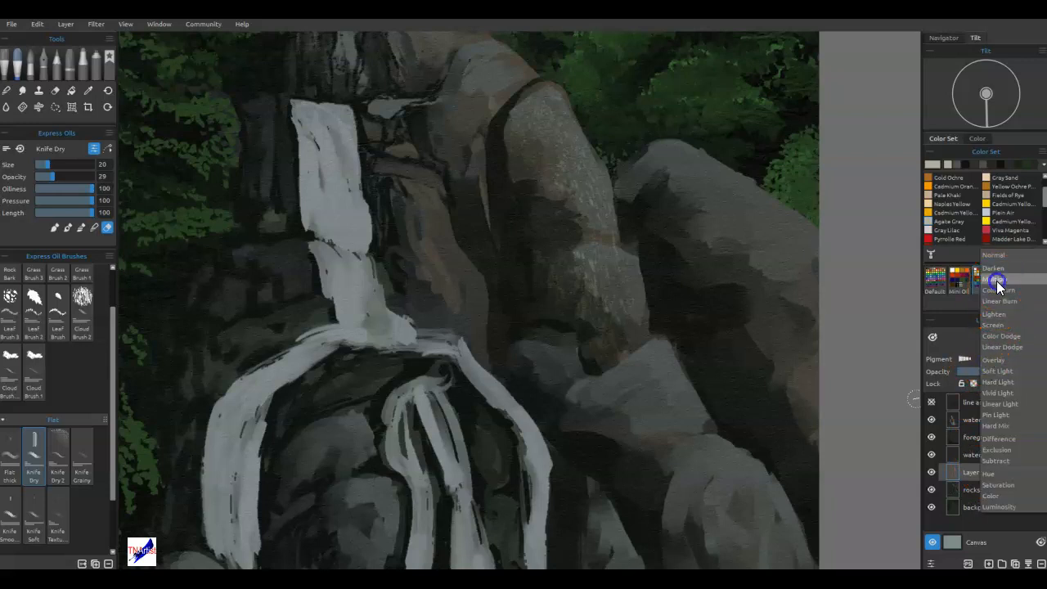
click(997, 281)
click(1006, 358)
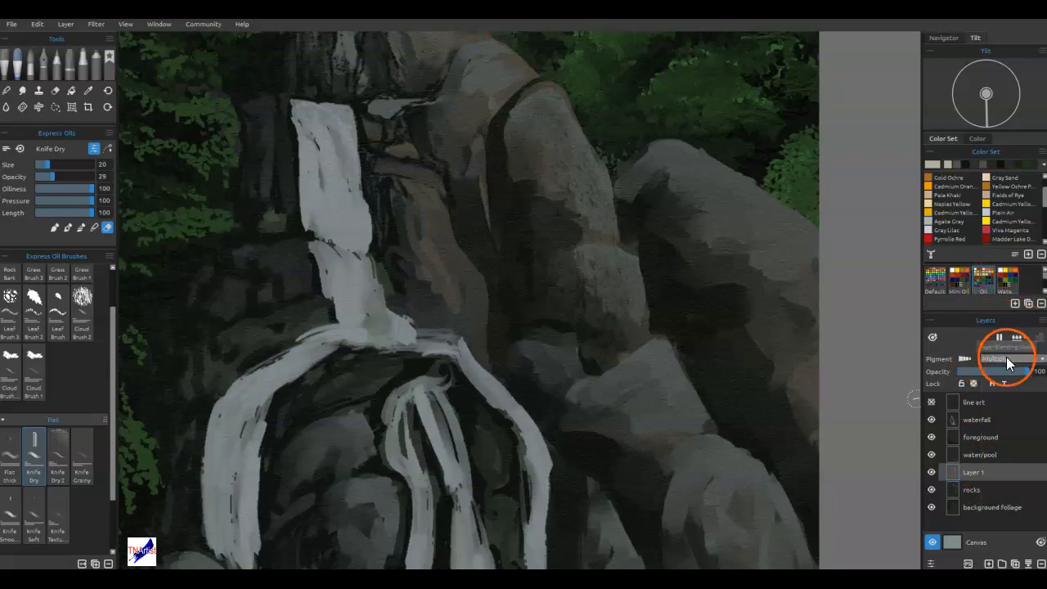
click(1001, 430)
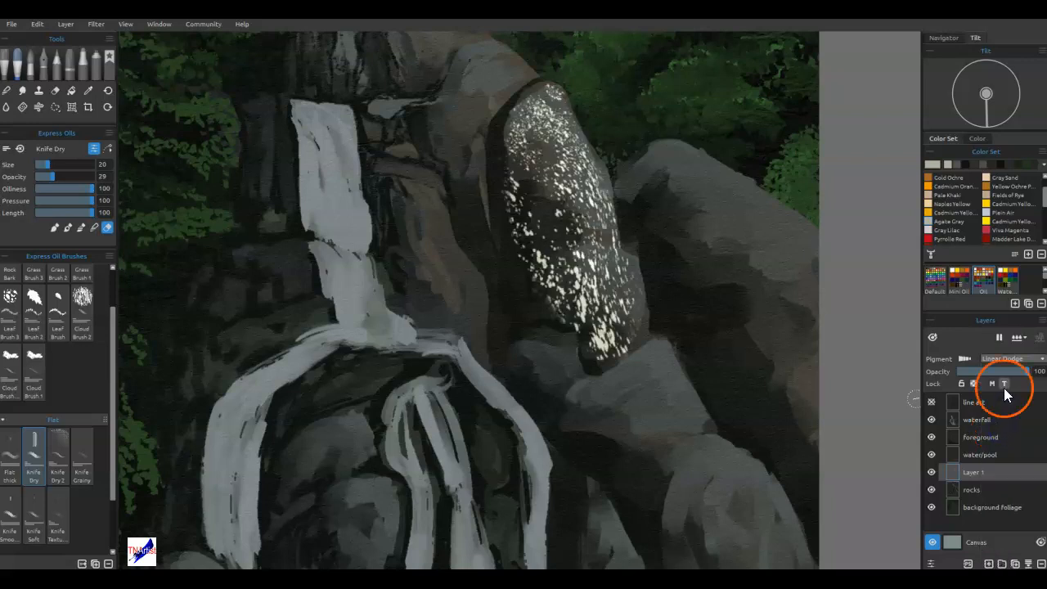
click(1000, 358)
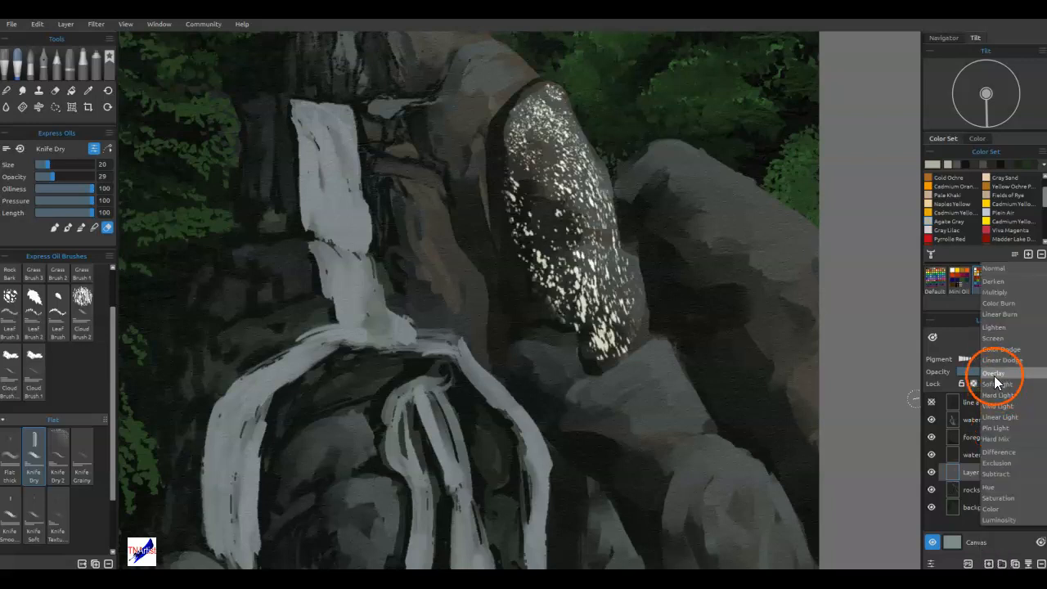
click(994, 374)
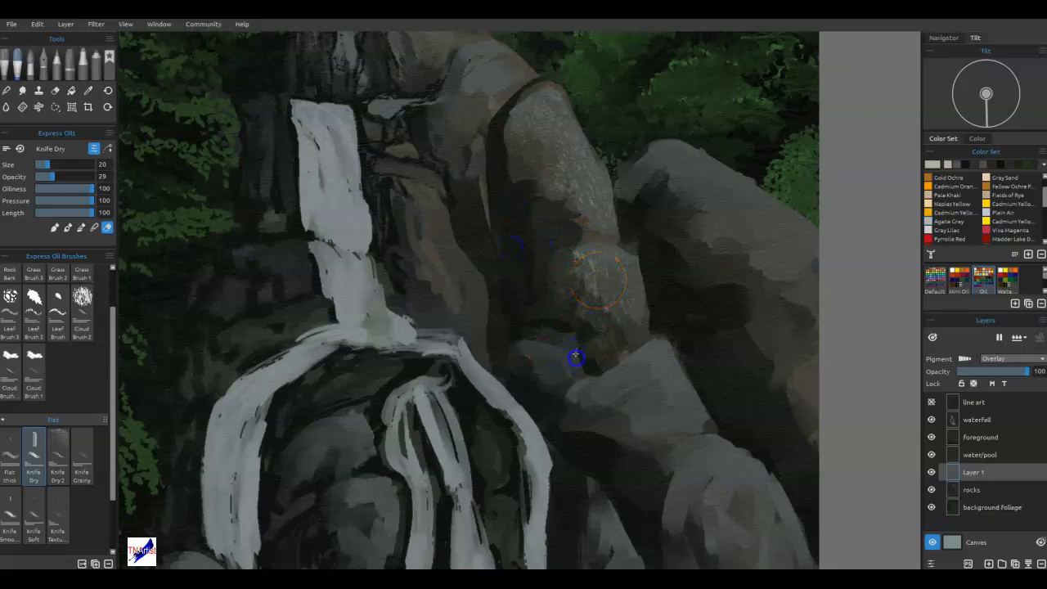
Soften and blend the overlaid speckles across the tall boulder with the Knife Dry brush.
mouse_move(598, 299)
mouse_down()
mouse_move(548, 352)
mouse_move(483, 374)
mouse_move(618, 311)
mouse_move(607, 301)
mouse_up()
key(e)
mouse_move(621, 350)
mouse_down()
mouse_move(629, 292)
mouse_move(646, 339)
mouse_move(604, 315)
mouse_up()
mouse_move(578, 223)
mouse_down()
mouse_move(601, 191)
mouse_move(622, 213)
mouse_move(559, 106)
mouse_move(529, 89)
mouse_move(531, 199)
mouse_move(572, 276)
mouse_up()
mouse_move(573, 270)
mouse_down()
mouse_move(543, 222)
mouse_move(548, 112)
mouse_up()
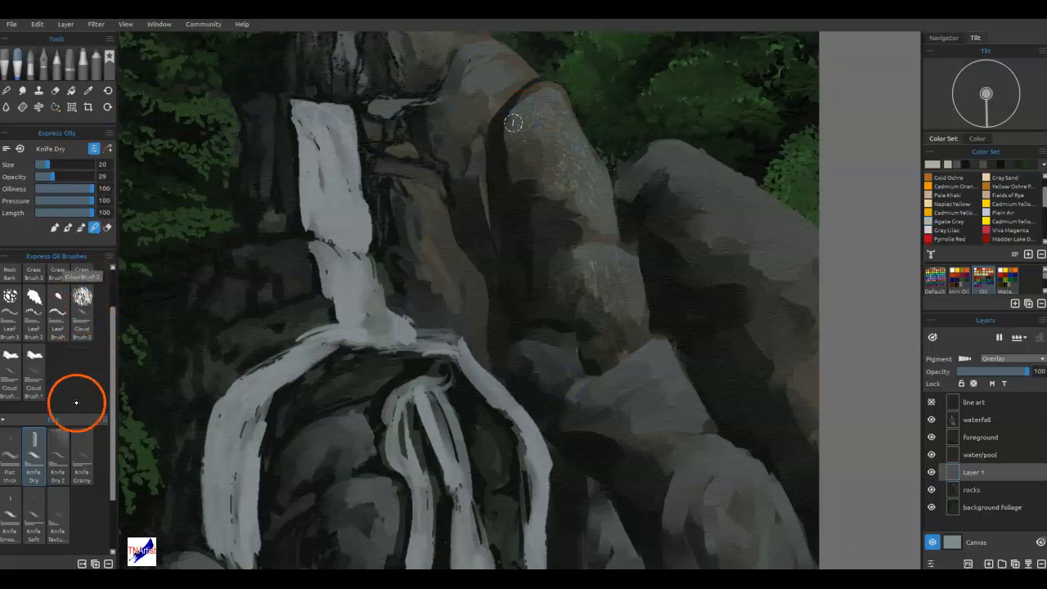
Paint pale highlights along the right edges of the two smaller boulders below with Pastel Dry 1 at size 40.
click(70, 59)
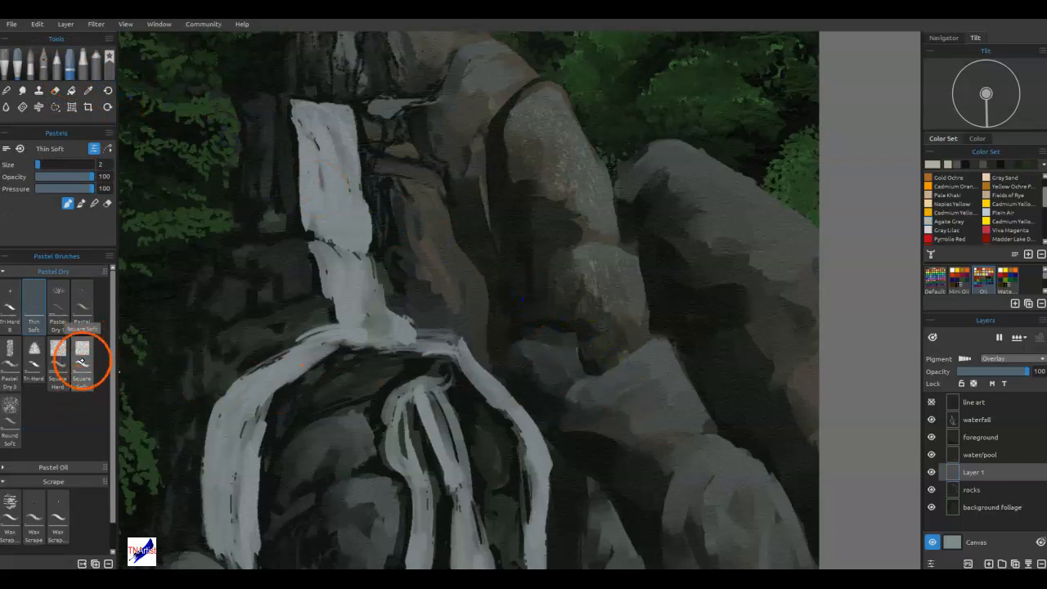
click(61, 299)
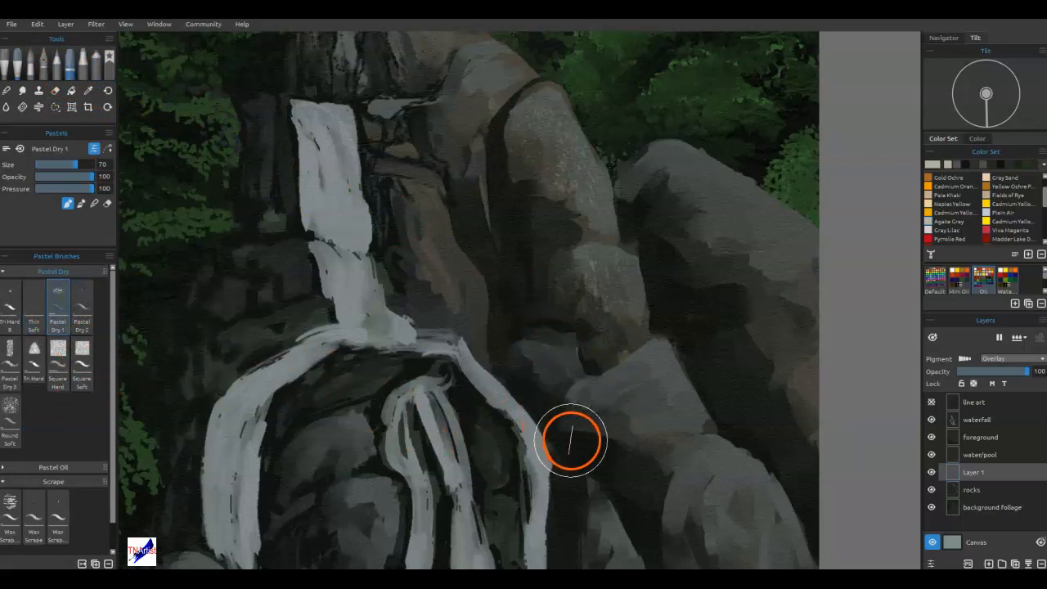
key(bracketleft)
key(bracketleft)
key(bracketleft)
key(bracketleft)
key(bracketleft)
key(bracketleft)
drag(654, 365, 696, 416)
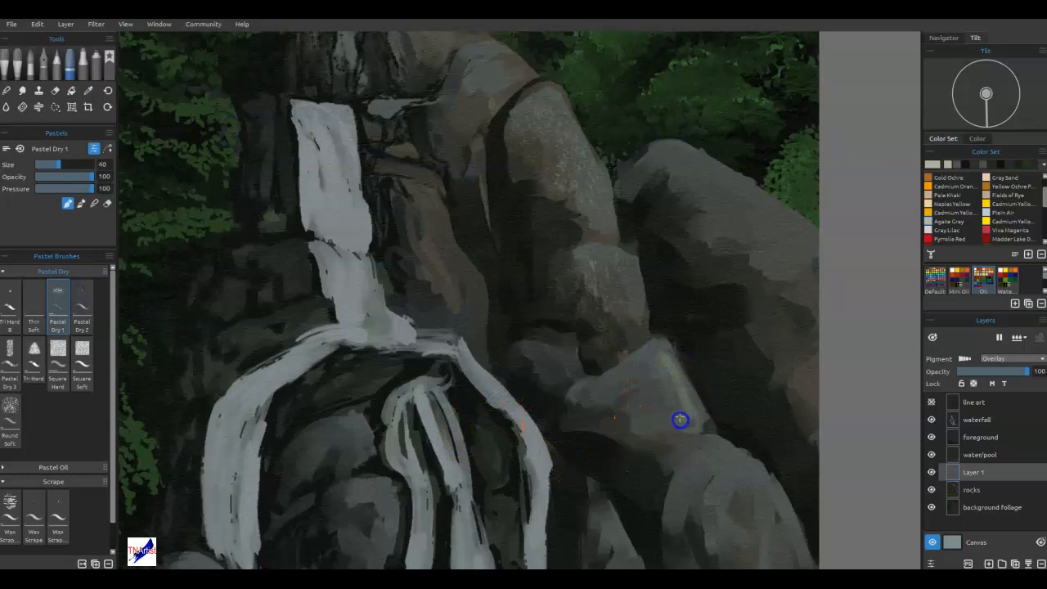
mouse_move(623, 258)
mouse_down()
mouse_move(648, 334)
mouse_move(708, 437)
mouse_move(687, 438)
mouse_up()
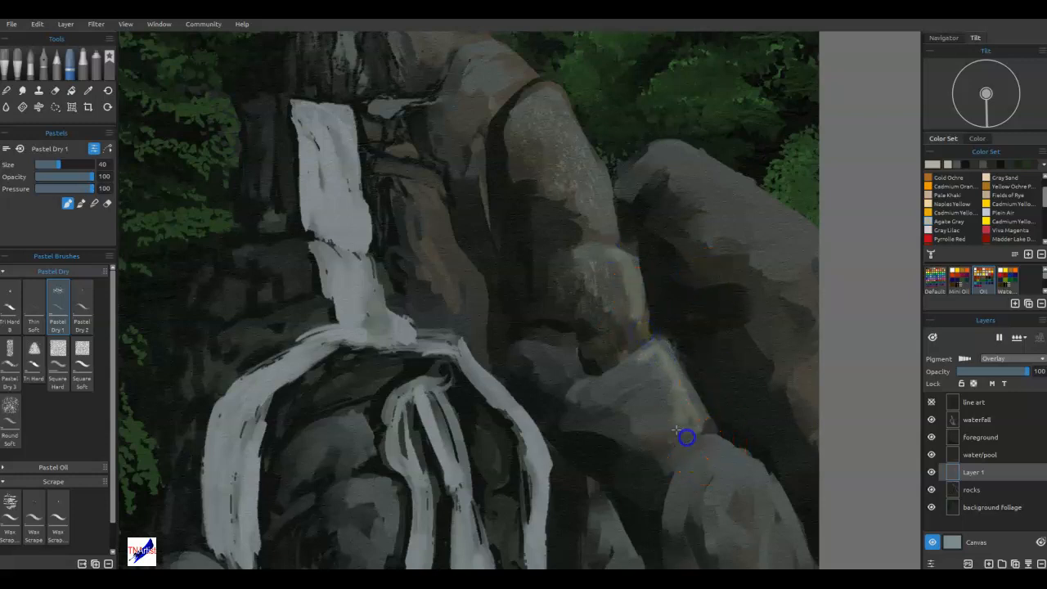
Add scraped highlights to the small angular boulder and the large right boulder with the Wax Scrape 2 brush.
click(12, 514)
mouse_move(599, 418)
mouse_down()
mouse_move(673, 447)
mouse_move(674, 419)
mouse_move(655, 402)
mouse_move(648, 415)
mouse_move(660, 393)
mouse_move(632, 382)
mouse_move(656, 377)
mouse_up()
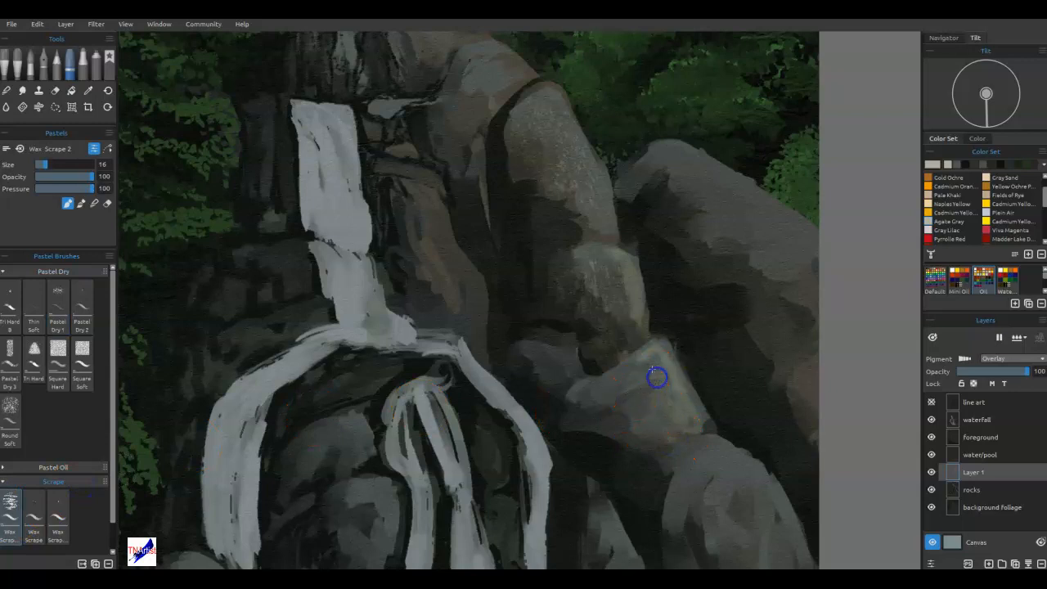
mouse_move(708, 193)
mouse_down()
mouse_move(774, 213)
mouse_move(771, 253)
mouse_move(762, 234)
mouse_up()
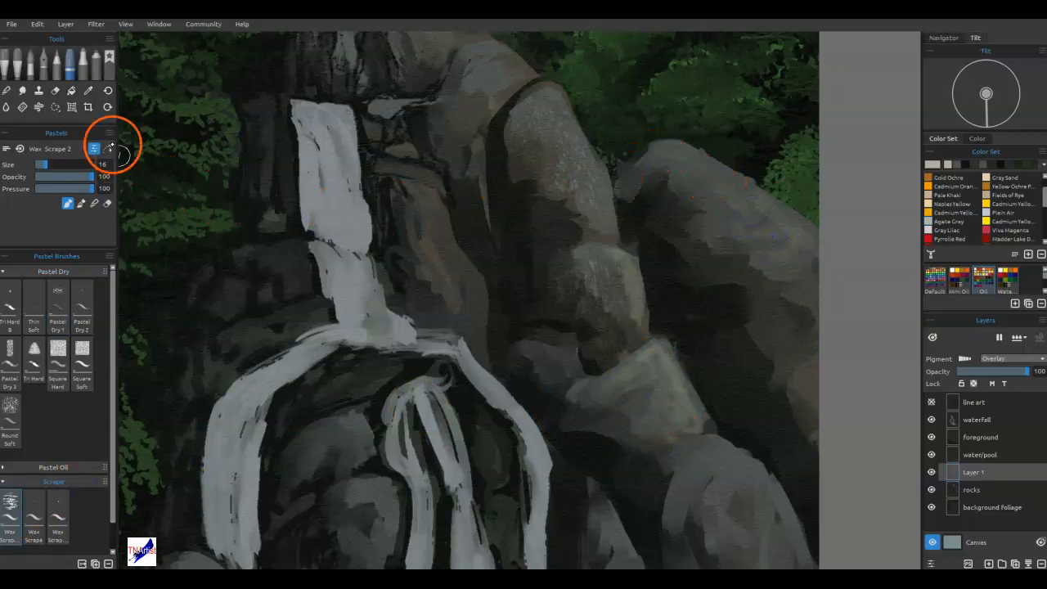
Paint dry-brushed highlights on the lower right and large right boulders with the Rough Dry Brush at size 20.
click(107, 72)
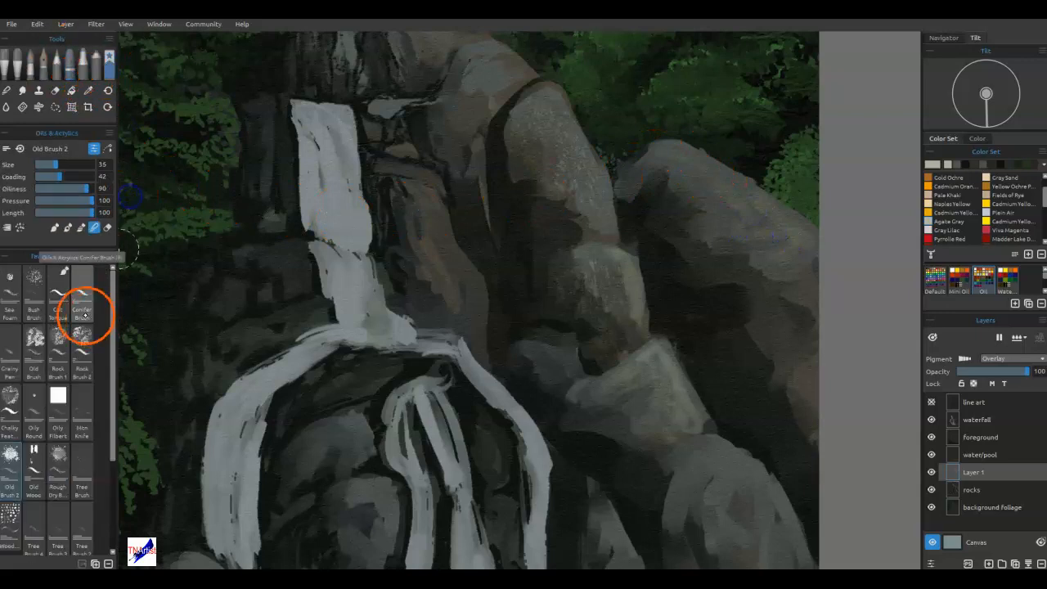
click(57, 472)
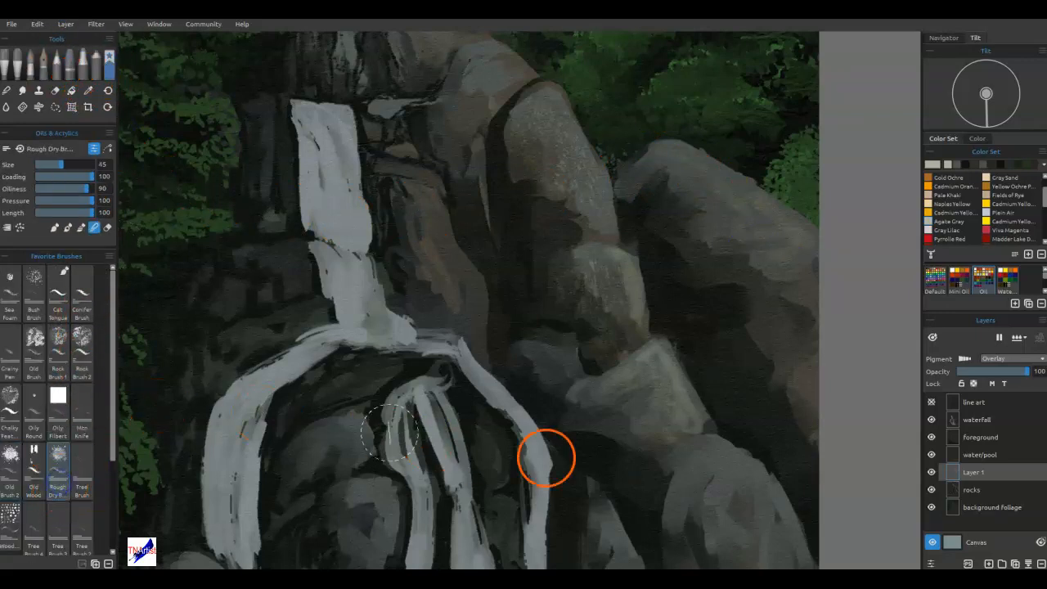
key(bracketleft)
key(bracketleft)
key(bracketleft)
key(bracketleft)
key(bracketleft)
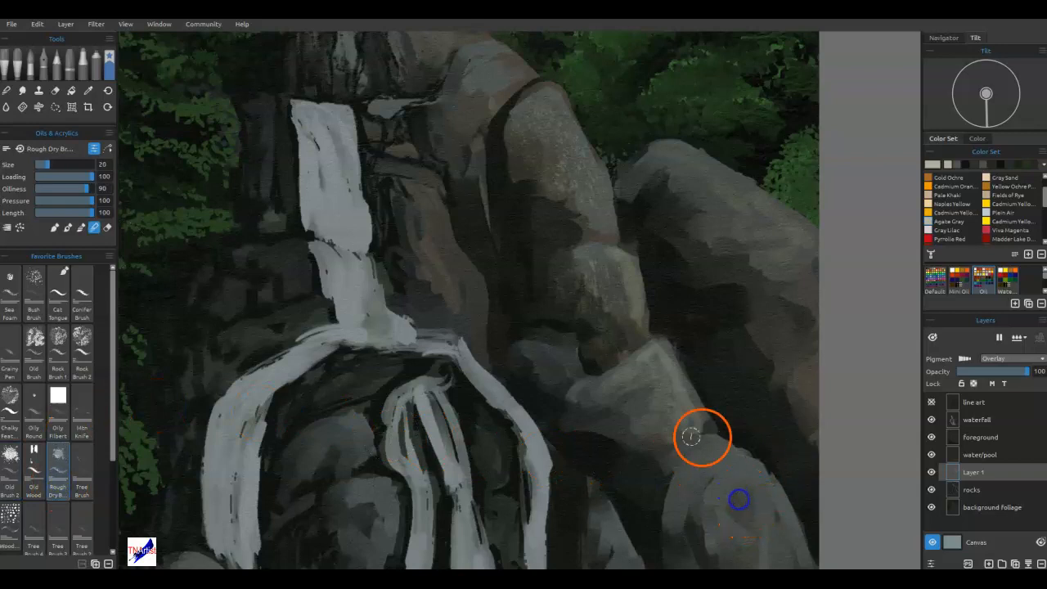
click(53, 228)
drag(712, 470, 756, 483)
mouse_move(788, 316)
mouse_down()
mouse_move(773, 352)
mouse_move(806, 395)
mouse_up()
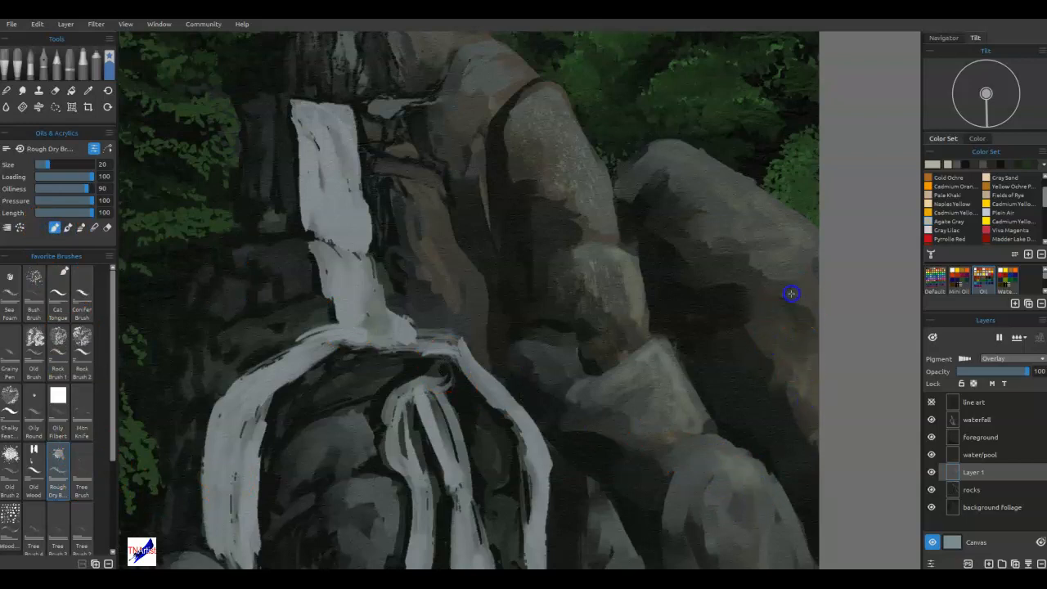
drag(804, 277, 815, 289)
Dry-brush highlights onto the upper, tall and middle boulders beside the waterfall.
drag(484, 101, 478, 83)
mouse_move(531, 160)
mouse_down()
mouse_move(537, 106)
mouse_move(592, 204)
mouse_up()
drag(600, 268, 595, 264)
drag(622, 308, 615, 259)
mouse_move(551, 373)
mouse_down()
mouse_move(553, 356)
mouse_move(589, 381)
mouse_up()
Dry-brush highlights down the lower right boulder and onto the pointed rock near the pool.
drag(694, 478, 742, 482)
drag(760, 519, 775, 527)
alt+click(768, 481)
drag(769, 478, 743, 289)
drag(740, 327, 750, 411)
mouse_move(762, 373)
mouse_down()
mouse_move(753, 334)
mouse_move(778, 435)
mouse_up()
drag(608, 418, 631, 454)
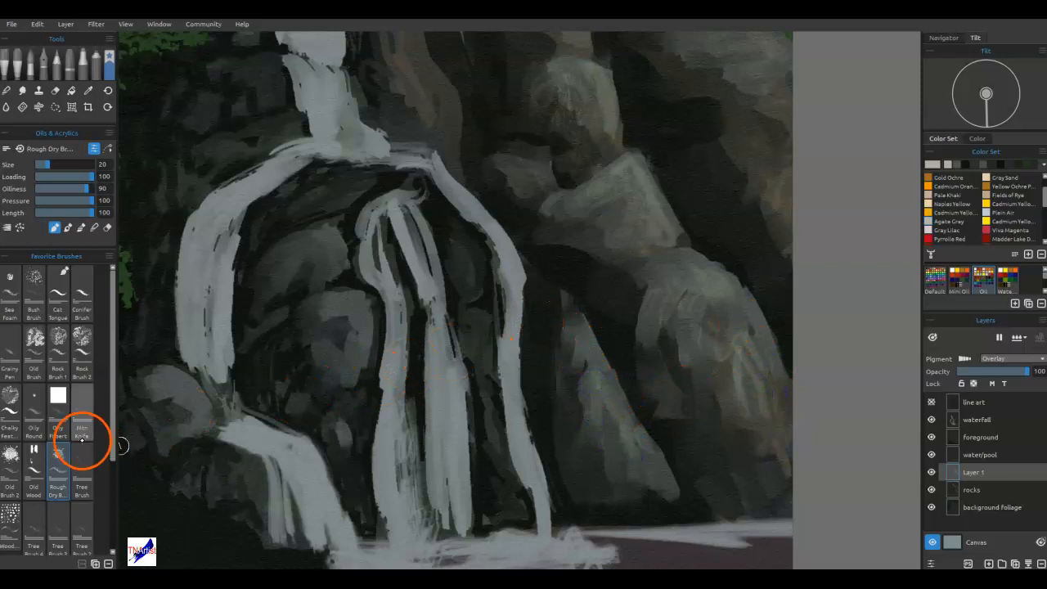
Paint finer streaked highlights on the pointed rock near the pool with the Cat Tongue brush at size 7.
click(57, 296)
mouse_move(616, 439)
mouse_down()
mouse_move(622, 468)
mouse_move(641, 448)
mouse_move(663, 484)
mouse_move(649, 449)
mouse_move(667, 483)
mouse_up()
drag(581, 477, 586, 441)
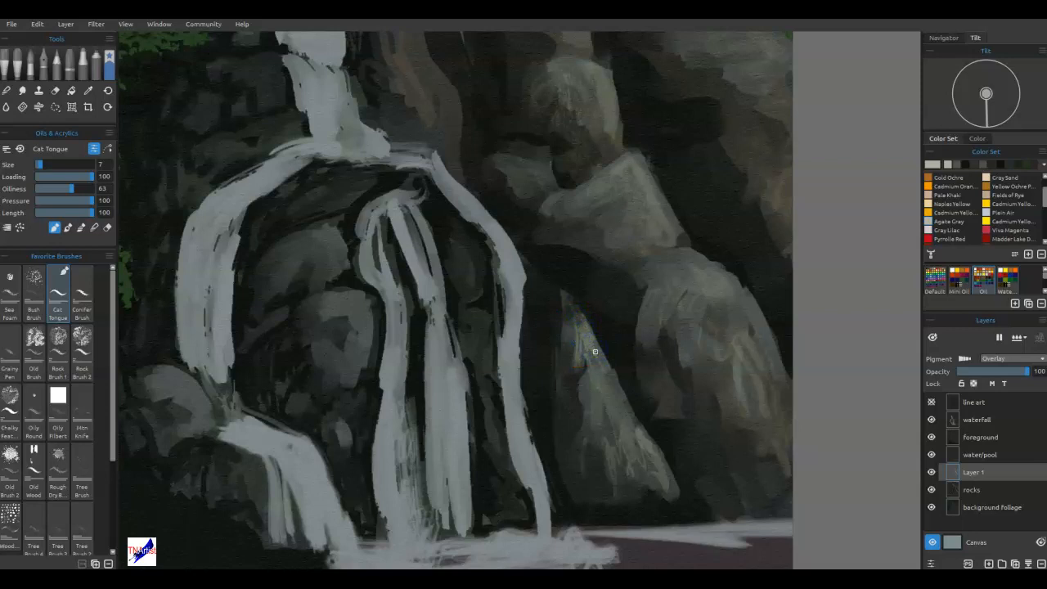
drag(586, 355, 579, 349)
mouse_move(638, 455)
mouse_down()
mouse_move(626, 492)
mouse_move(649, 470)
mouse_up()
Blend the highlights on the middle, angular and lower right boulders with the Cat Tongue brush at size 7.
mouse_move(724, 303)
mouse_down()
mouse_move(731, 350)
mouse_move(741, 348)
mouse_move(673, 269)
mouse_move(672, 238)
mouse_up()
mouse_move(610, 121)
mouse_down()
mouse_move(624, 164)
mouse_move(589, 88)
mouse_move(612, 151)
mouse_up()
mouse_move(588, 75)
mouse_down()
mouse_move(612, 147)
mouse_move(607, 99)
mouse_move(568, 66)
mouse_move(549, 100)
mouse_up()
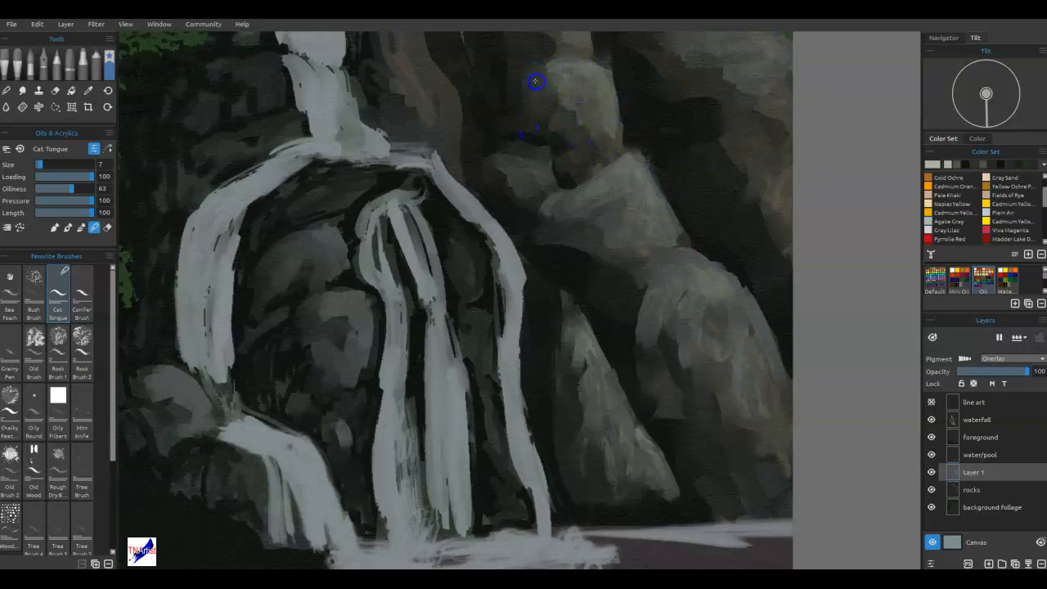
drag(556, 178, 630, 167)
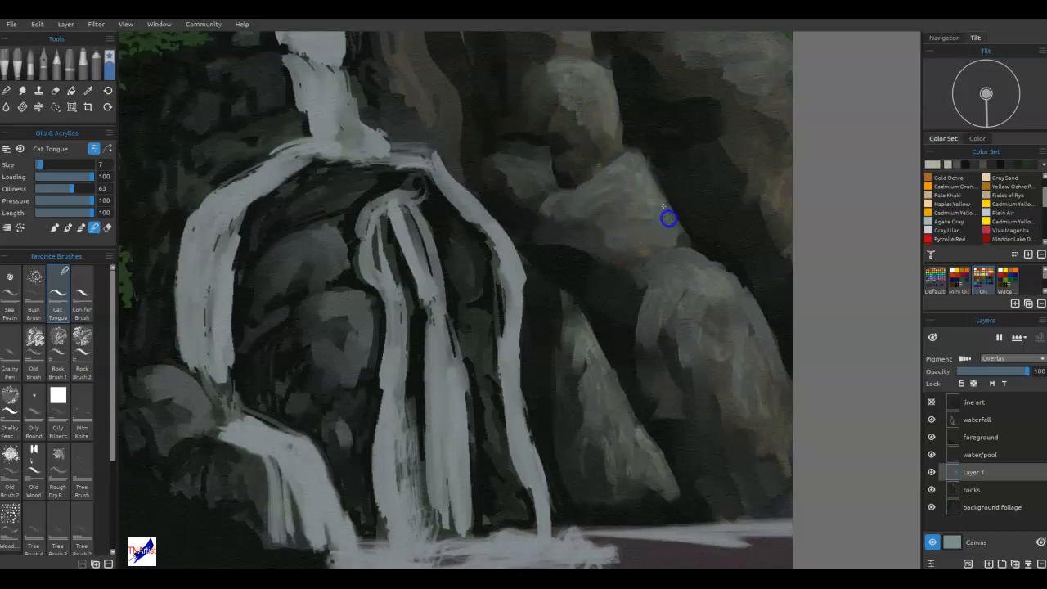
mouse_move(648, 239)
mouse_down()
mouse_move(722, 312)
mouse_move(708, 376)
mouse_move(743, 400)
mouse_up()
drag(764, 409, 772, 442)
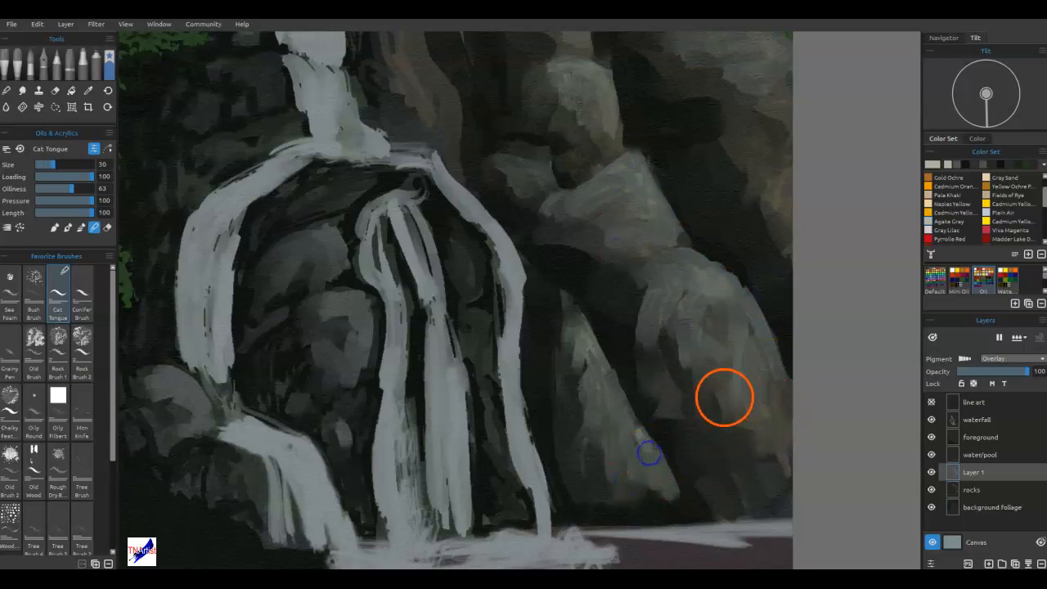
Blend the lower right boulder's highlights into its shadows with the Cat Tongue brush at size 30.
drag(724, 397, 622, 552)
drag(658, 292, 663, 348)
mouse_move(681, 417)
mouse_down()
mouse_move(679, 350)
mouse_move(694, 423)
mouse_up()
drag(677, 321, 679, 334)
Erase excess highlights around the middle, angular and lower right boulders with the Cat Tongue brush, reducing its size to 18.
drag(563, 167, 546, 149)
mouse_move(445, 251)
mouse_down()
mouse_move(467, 300)
mouse_move(482, 276)
mouse_up()
drag(504, 345, 495, 409)
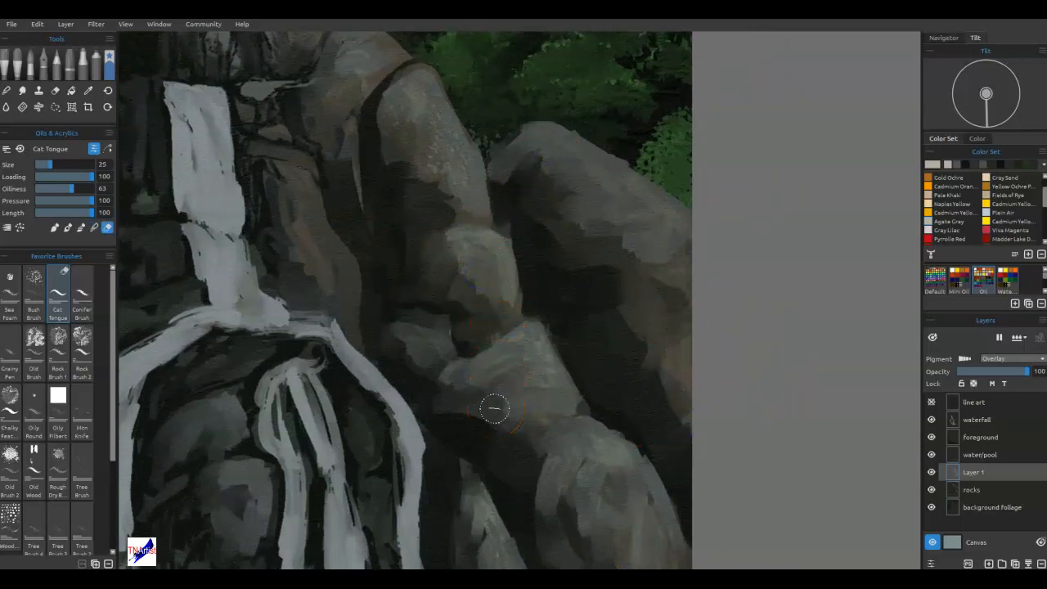
mouse_move(547, 318)
mouse_down()
mouse_move(575, 364)
mouse_move(552, 323)
mouse_up()
drag(643, 483, 650, 511)
Paint textured highlights on the lower right boulder and the top of the large right boulder with Rock Brush 2 at size 25.
click(82, 350)
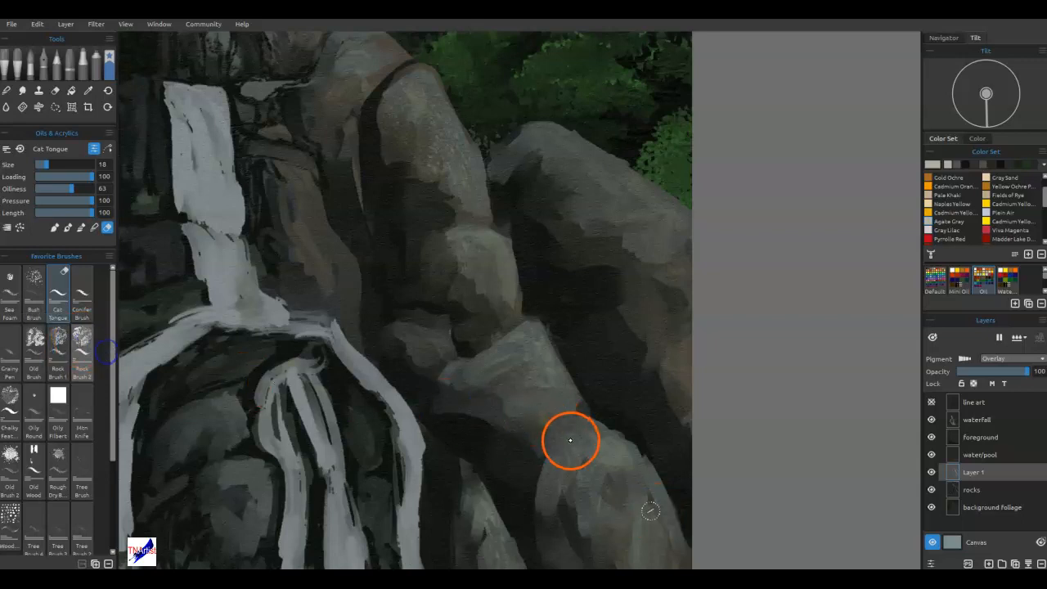
drag(614, 462, 664, 540)
mouse_move(610, 197)
mouse_down()
mouse_move(645, 258)
mouse_move(603, 204)
mouse_move(567, 204)
mouse_up()
drag(564, 153, 547, 136)
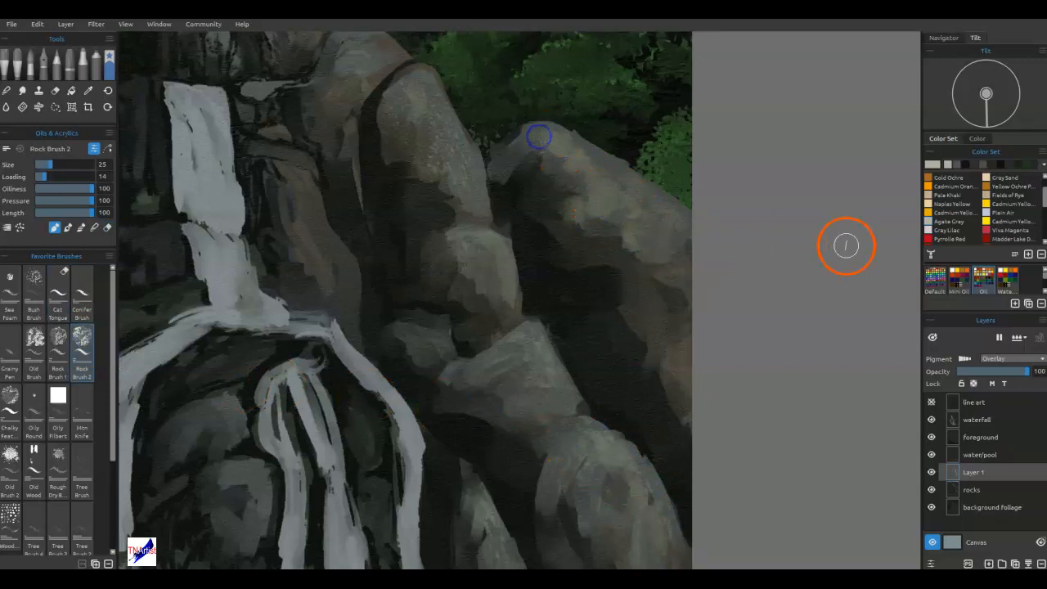
Paint cool Plain Air highlights along the top edge and face of the large right boulder.
click(1008, 214)
drag(657, 253, 646, 334)
drag(627, 238, 635, 246)
mouse_move(620, 205)
mouse_down()
mouse_move(645, 209)
mouse_move(687, 243)
mouse_up()
drag(625, 184, 632, 188)
mouse_move(596, 158)
mouse_down()
mouse_move(635, 184)
mouse_move(603, 187)
mouse_up()
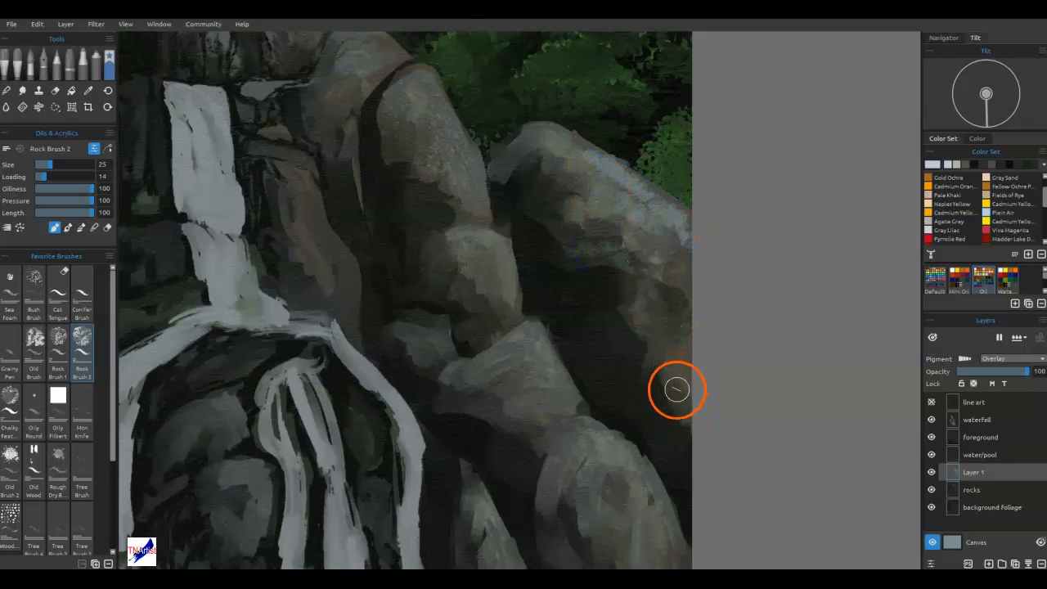
Blend the cool highlights into the large right boulder and erase the paint spilling past its edge.
key(n)
mouse_move(672, 250)
mouse_down()
mouse_move(679, 262)
mouse_move(681, 222)
mouse_up()
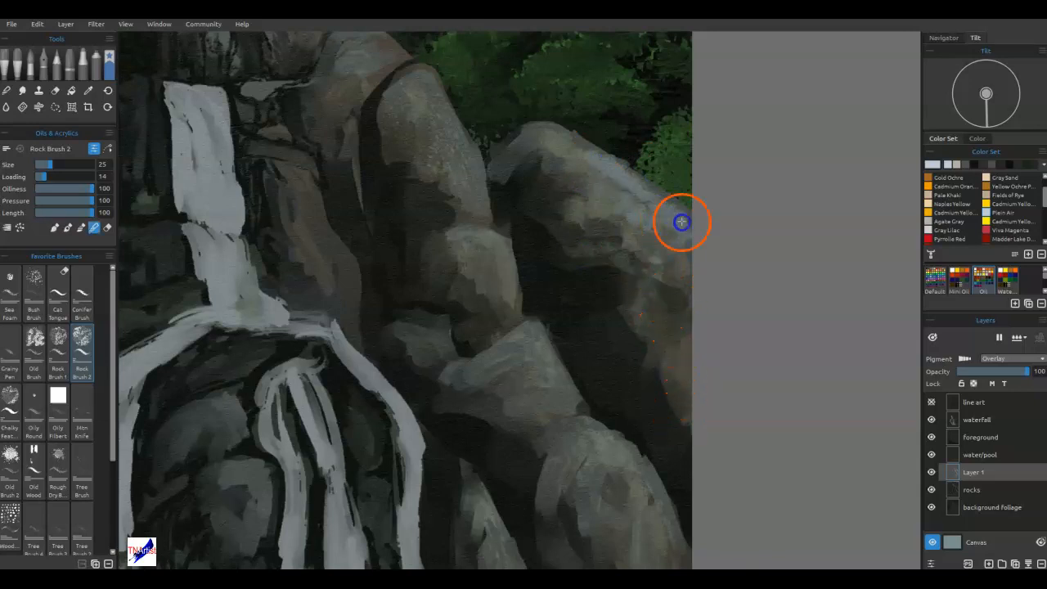
mouse_move(618, 99)
mouse_down()
mouse_move(583, 134)
mouse_move(635, 147)
mouse_move(615, 153)
mouse_up()
key(e)
drag(693, 200, 692, 204)
Paint cool highlights on the small angular boulder and the middle boulder with Rock Brush 2, reducing its size to 14.
key(b)
mouse_move(542, 374)
mouse_down()
mouse_move(526, 355)
mouse_move(499, 357)
mouse_up()
drag(556, 393, 506, 365)
mouse_move(531, 413)
mouse_down()
mouse_move(537, 346)
mouse_move(601, 440)
mouse_up()
mouse_move(477, 221)
mouse_down()
mouse_move(474, 248)
mouse_move(503, 232)
mouse_move(456, 233)
mouse_up()
key(b)
mouse_move(504, 248)
mouse_down()
mouse_move(514, 196)
mouse_move(512, 299)
mouse_up()
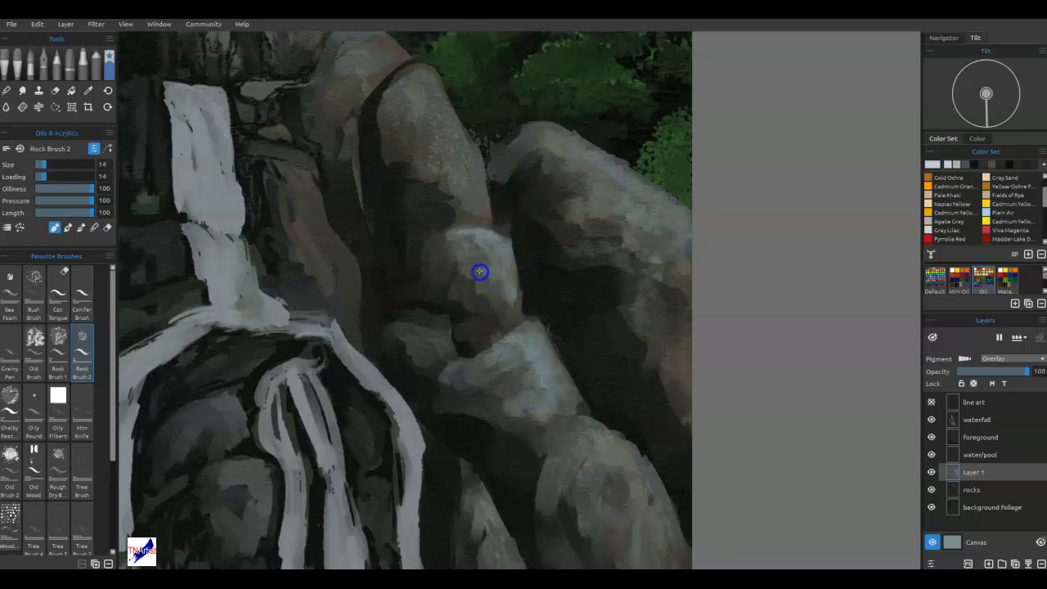
drag(510, 312, 523, 281)
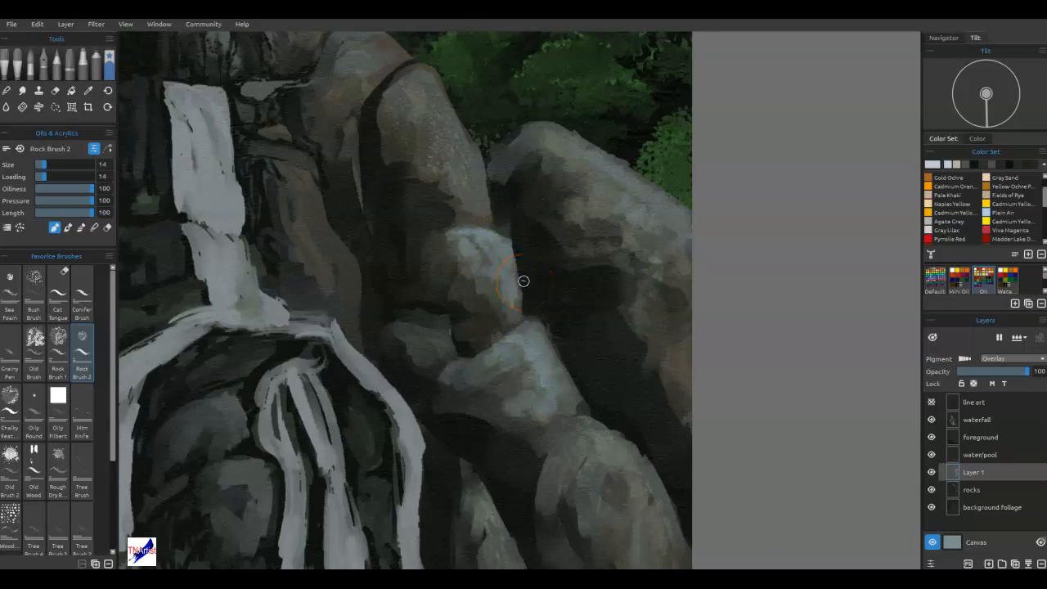
Paint warm Yellow Ochre accents on the middle boulder's face and darken its lower shadow with Burnt Umber.
click(1001, 188)
drag(475, 296, 477, 283)
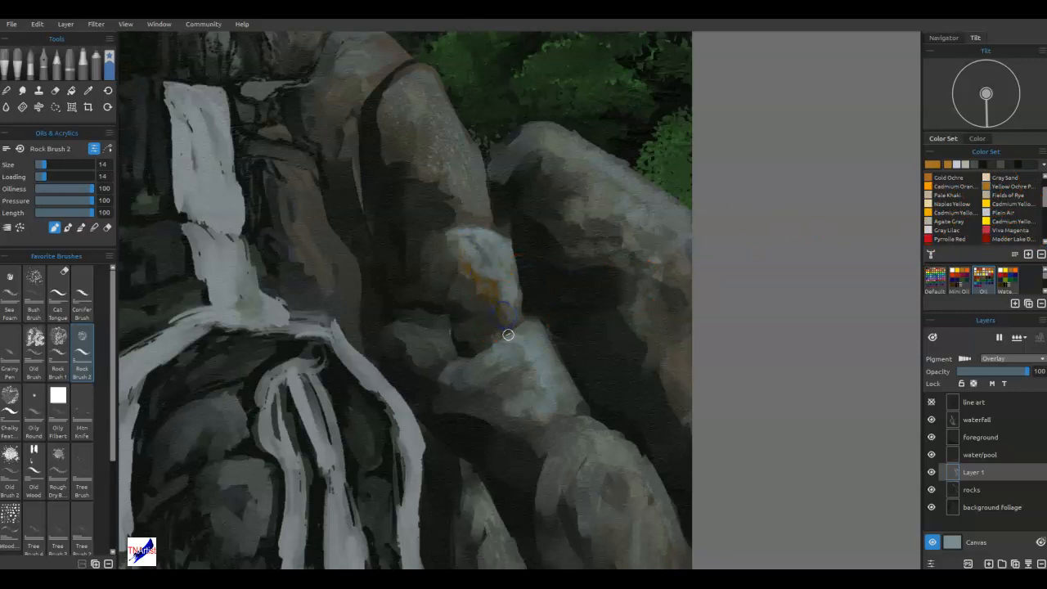
drag(500, 311, 505, 318)
click(1043, 227)
click(999, 197)
drag(583, 334, 481, 300)
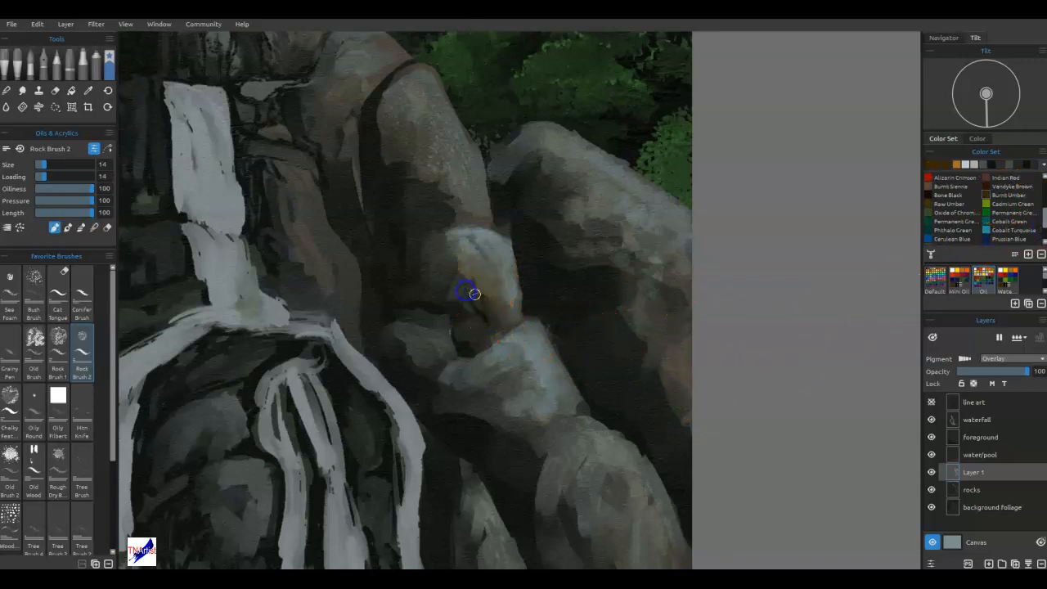
Deepen the middle boulder's lower shadow with Burnt Umber and blend it into the warm face.
drag(440, 278, 475, 325)
key(b)
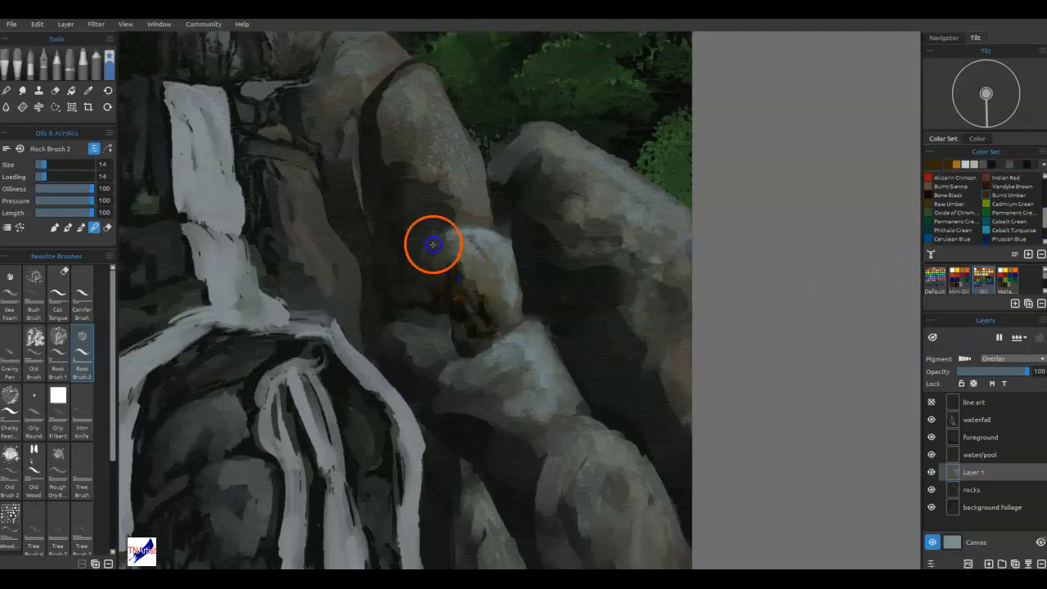
drag(489, 336, 446, 242)
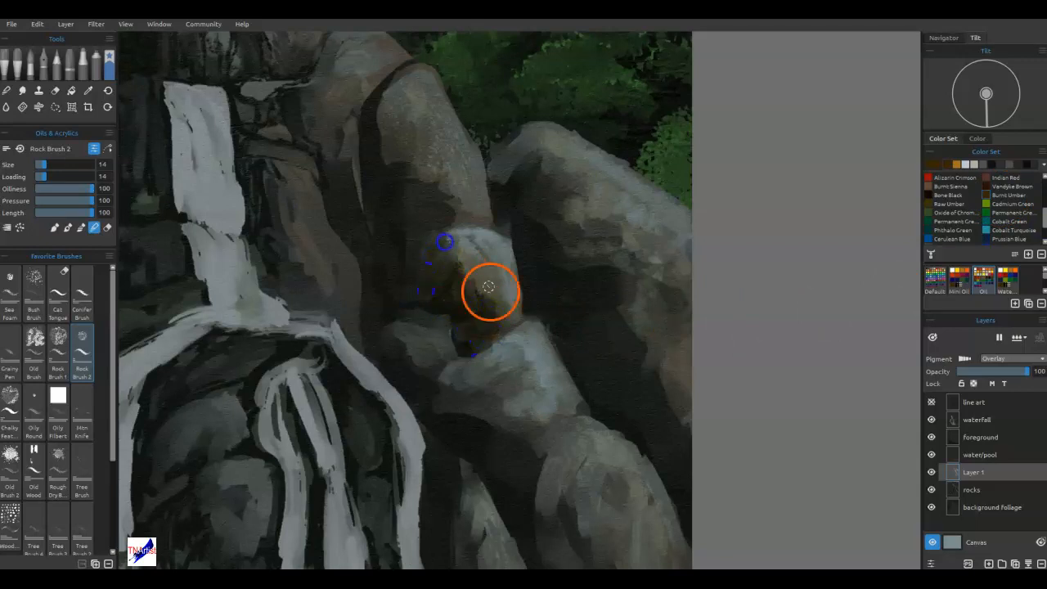
drag(486, 299, 493, 310)
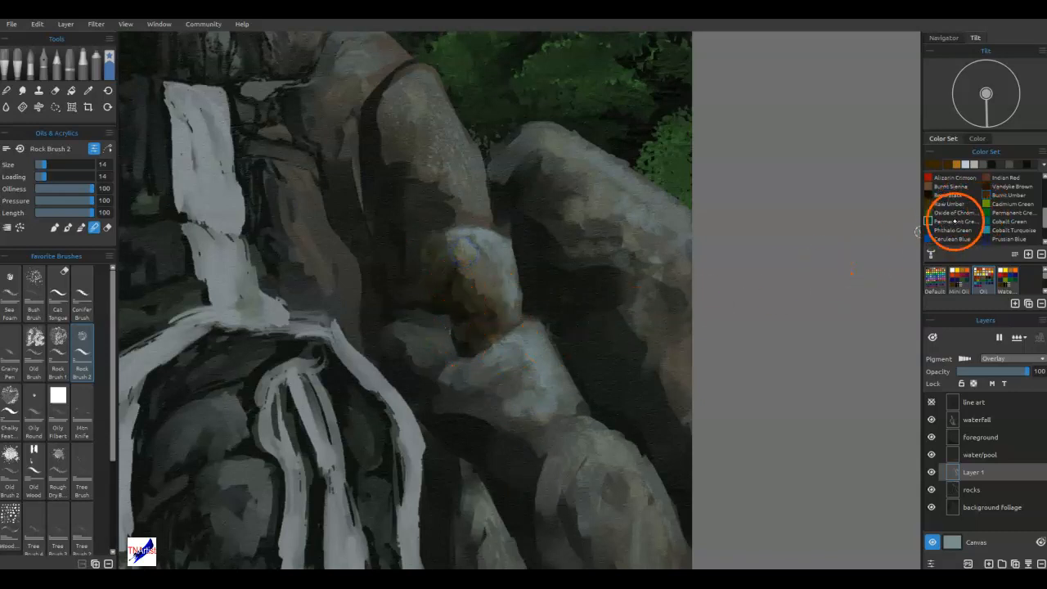
Glaze Permanent Green over the lower rounded rock between the falls and blend it.
click(961, 230)
drag(379, 413, 593, 302)
mouse_move(440, 398)
mouse_down()
mouse_move(436, 430)
mouse_move(457, 414)
mouse_move(451, 452)
mouse_move(446, 431)
mouse_move(421, 431)
mouse_up()
click(985, 213)
key(b)
drag(420, 376, 456, 430)
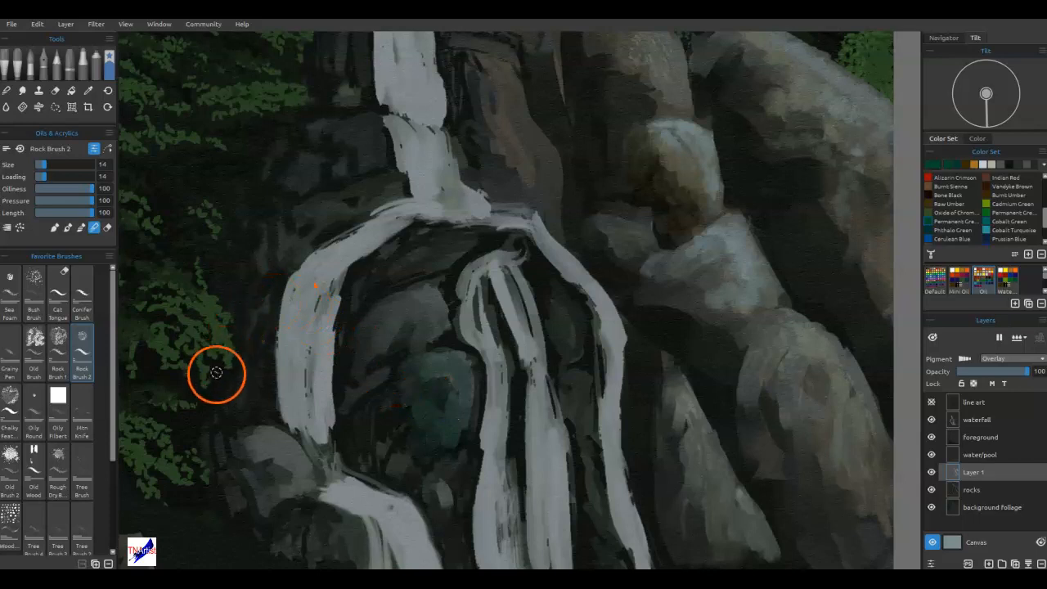
Paint a dark tone sampled from the left foliage over the green-tinted rock between the falls and blend it.
key(alt)
alt+click(193, 386)
drag(284, 399, 267, 416)
drag(425, 382, 440, 392)
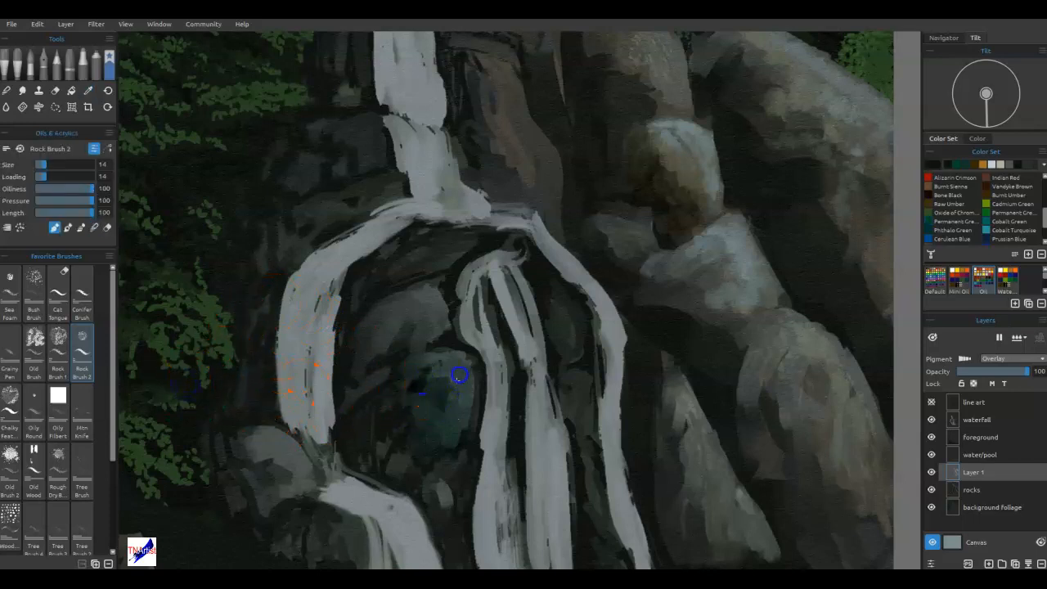
mouse_move(441, 446)
mouse_down()
mouse_move(498, 349)
mouse_move(445, 411)
mouse_move(449, 376)
mouse_move(453, 391)
mouse_move(426, 383)
mouse_move(400, 393)
mouse_move(449, 364)
mouse_move(428, 371)
mouse_move(467, 379)
mouse_up()
key(n)
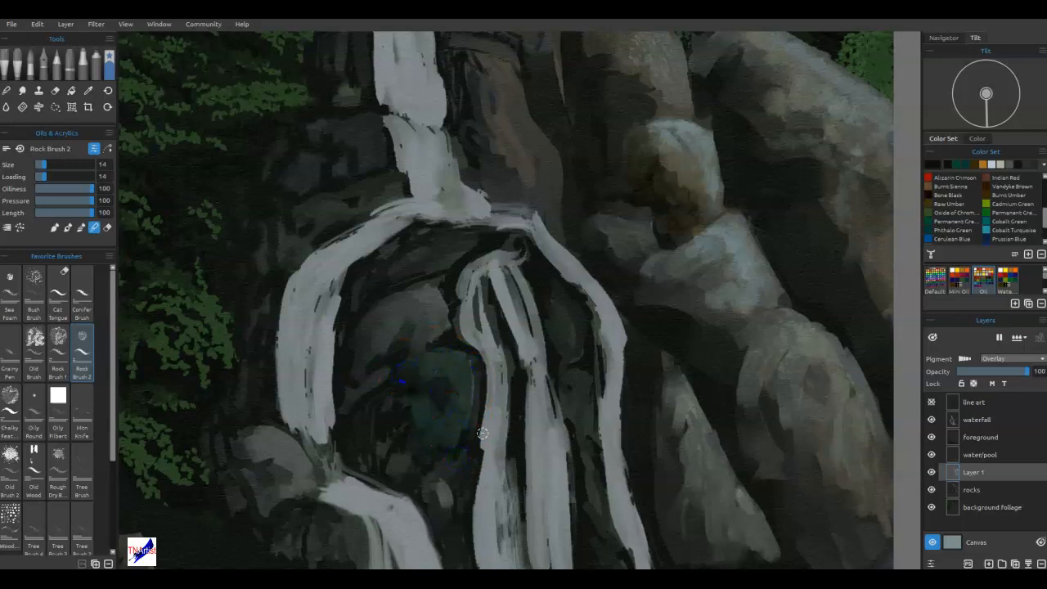
Paint foliage-sampled green over the rounded rocks between the falls, switching from Rock Brush 2 to the Bush Brush at size 30.
alt+click(218, 329)
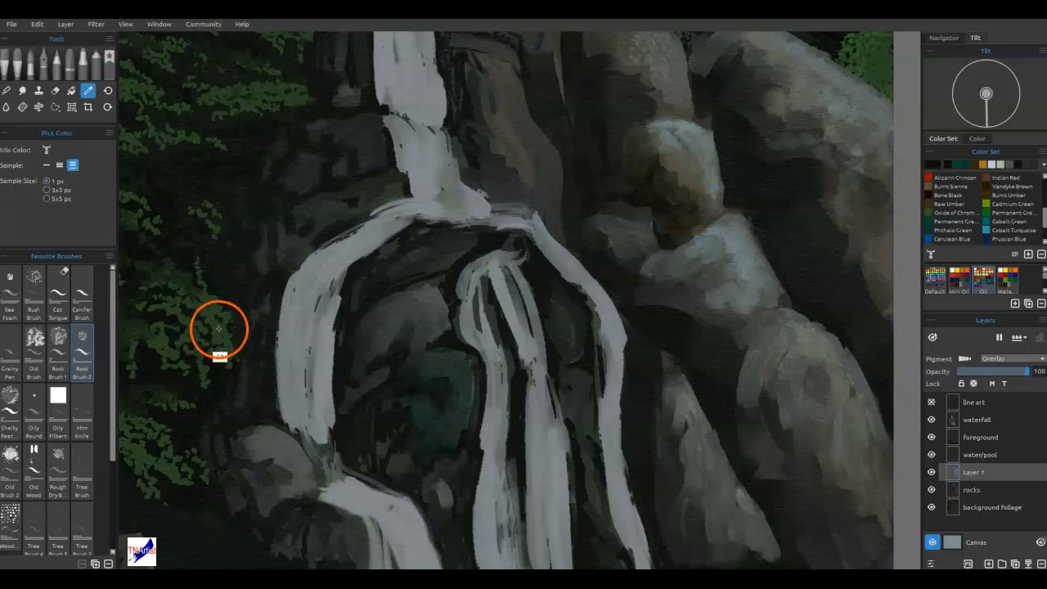
drag(413, 296, 420, 295)
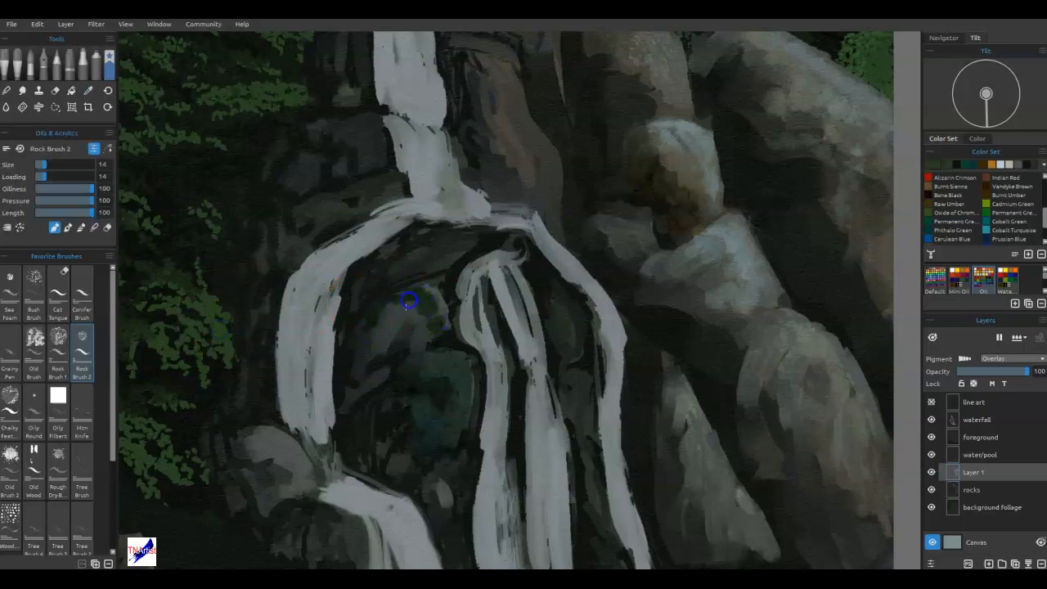
click(34, 295)
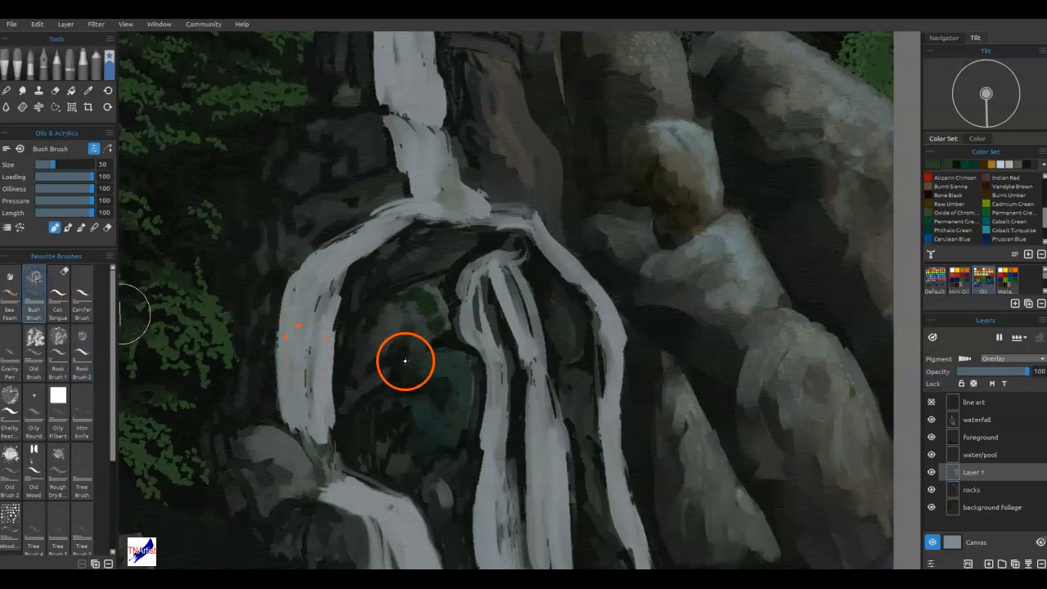
drag(409, 312, 416, 315)
drag(407, 454, 434, 445)
drag(410, 403, 373, 420)
drag(393, 348, 375, 344)
Extend the green Bush Brush tint to the rocks behind the falls and the lower-left boulder.
click(396, 270)
key(n)
mouse_move(408, 301)
mouse_down()
mouse_move(432, 284)
mouse_move(399, 300)
mouse_move(395, 277)
mouse_move(374, 322)
mouse_move(367, 397)
mouse_move(372, 373)
mouse_move(405, 460)
mouse_move(440, 487)
mouse_up()
mouse_move(452, 432)
mouse_down()
mouse_move(461, 397)
mouse_move(431, 381)
mouse_move(411, 241)
mouse_up()
mouse_move(564, 327)
mouse_down()
mouse_move(594, 482)
mouse_move(586, 531)
mouse_move(595, 503)
mouse_up()
drag(353, 423, 302, 531)
key(n)
mouse_move(280, 455)
mouse_down()
mouse_move(304, 522)
mouse_move(325, 528)
mouse_move(285, 467)
mouse_move(250, 501)
mouse_up()
Brush the green tint over the dark rocks left of the falls and blend it.
key(m)
drag(251, 390, 259, 412)
drag(414, 414, 461, 219)
drag(363, 324, 399, 374)
mouse_move(331, 282)
mouse_down()
mouse_move(341, 279)
mouse_move(315, 327)
mouse_up()
key(e)
drag(358, 413, 435, 430)
mouse_move(367, 230)
mouse_down()
mouse_move(349, 308)
mouse_move(320, 252)
mouse_up()
mouse_move(395, 343)
mouse_down()
mouse_move(409, 357)
mouse_move(315, 311)
mouse_move(337, 334)
mouse_up()
key(e)
Paint and blend subtle green on the rock ledges around the upper waterfall.
drag(303, 250, 350, 286)
drag(427, 399, 502, 329)
drag(530, 172, 500, 213)
mouse_move(527, 254)
mouse_down()
mouse_move(488, 224)
mouse_move(464, 244)
mouse_up()
key(e)
drag(453, 126, 486, 198)
mouse_move(494, 251)
mouse_down()
mouse_move(502, 201)
mouse_move(466, 277)
mouse_move(471, 358)
mouse_up()
key(e)
drag(502, 201, 474, 246)
drag(452, 140, 423, 190)
drag(508, 214, 456, 192)
drag(544, 287, 544, 500)
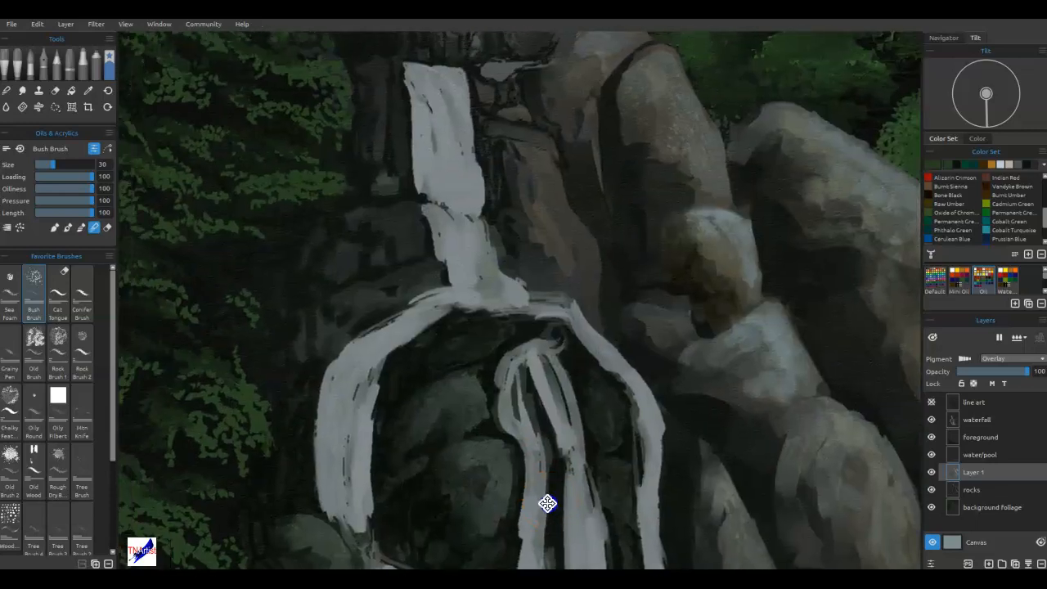
Draw dark crevices around the rocks inside the waterfall arch with the Grainy Pen at size 18.
mouse_move(599, 426)
mouse_down()
mouse_move(575, 431)
mouse_move(570, 491)
mouse_up()
drag(389, 396, 386, 401)
click(11, 344)
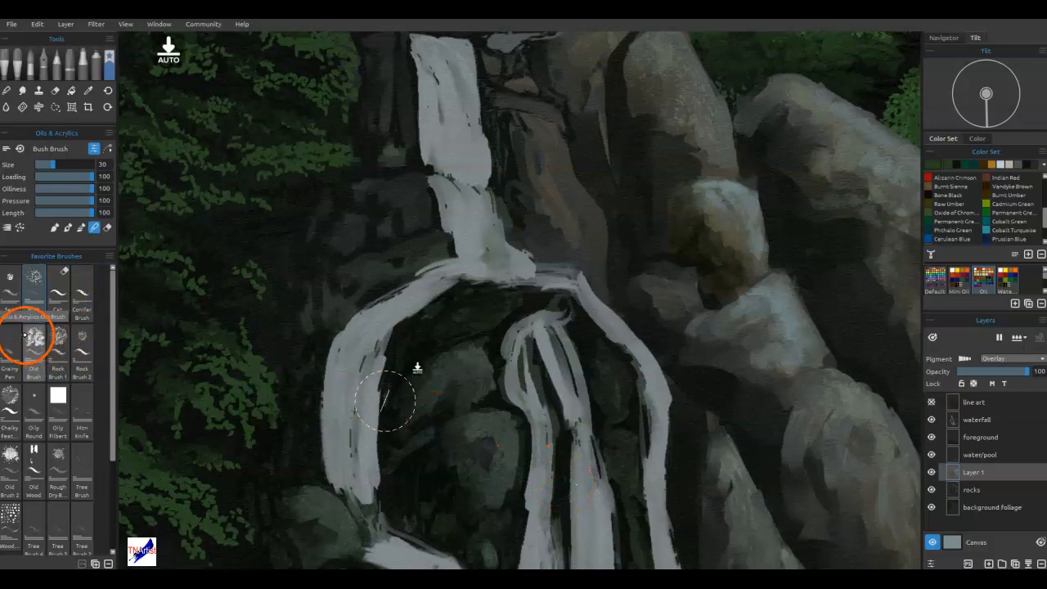
mouse_move(523, 427)
mouse_down()
mouse_move(480, 431)
mouse_move(480, 400)
mouse_move(437, 359)
mouse_move(421, 356)
mouse_move(411, 371)
mouse_move(441, 352)
mouse_up()
alt+click(421, 357)
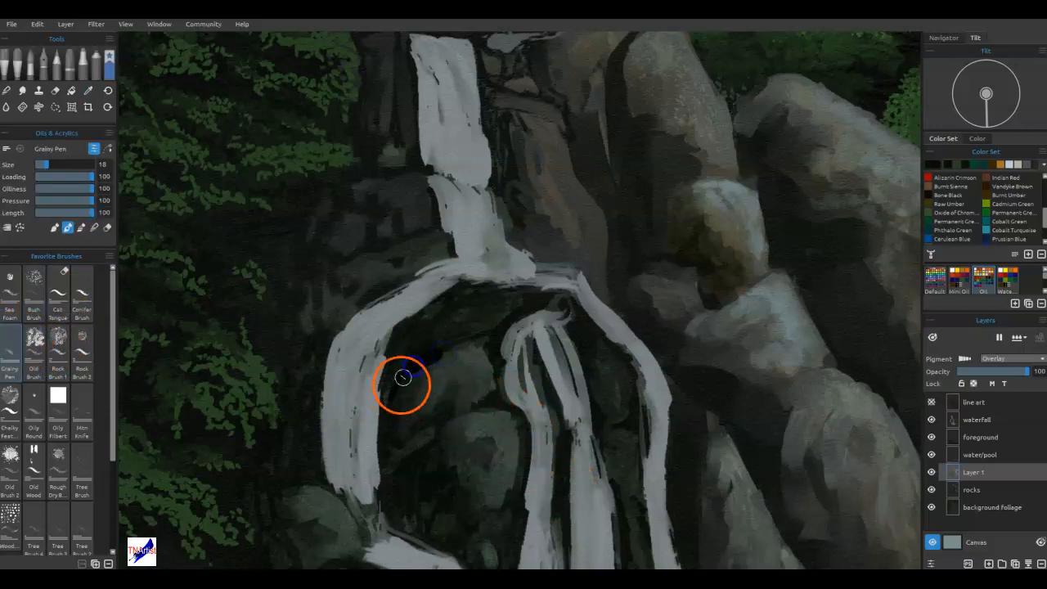
drag(389, 404, 382, 428)
drag(563, 391, 584, 530)
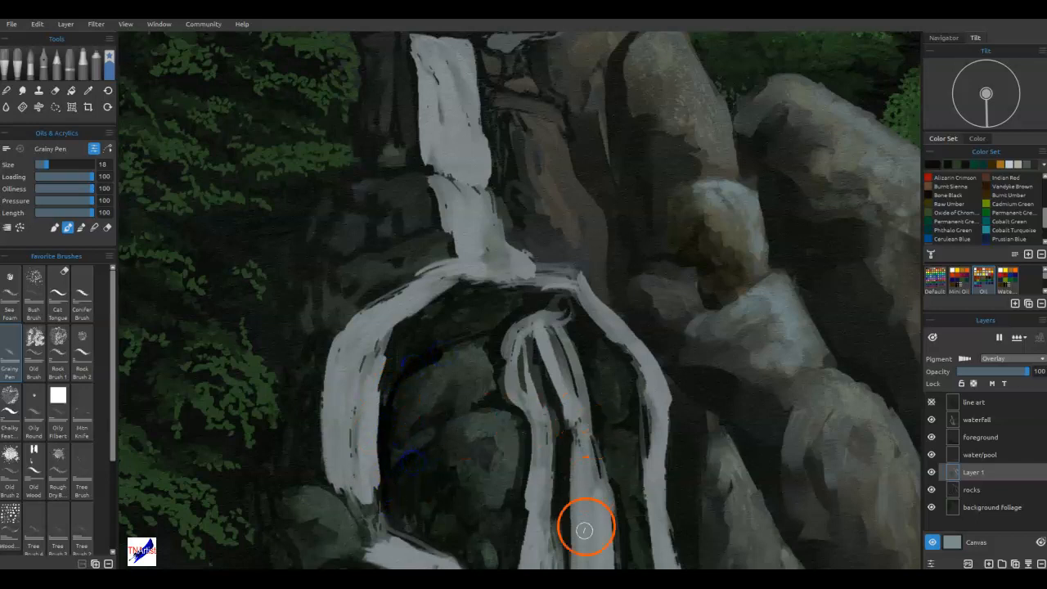
drag(393, 341, 392, 345)
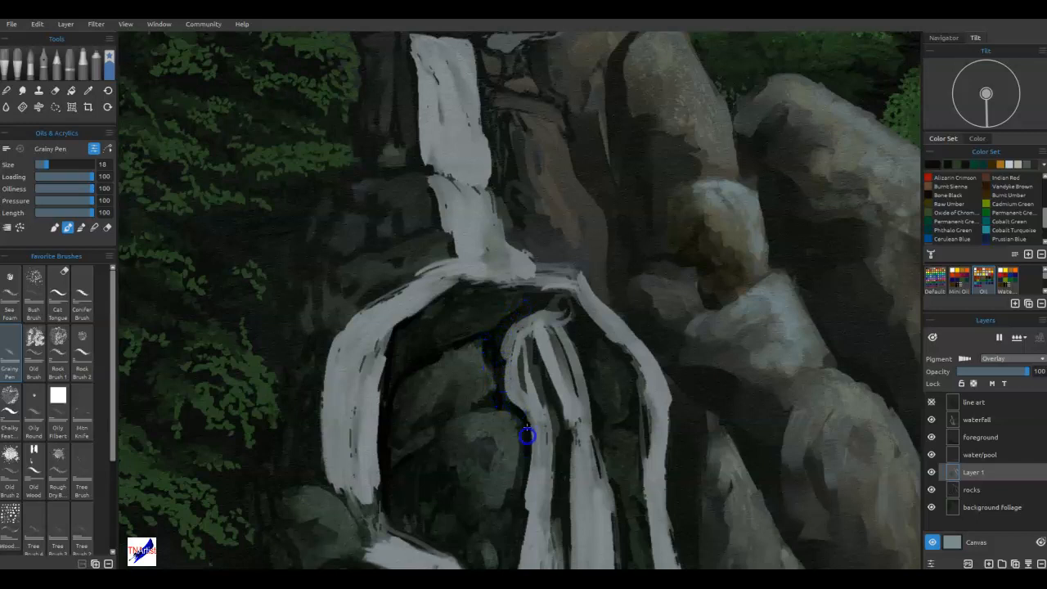
Darken the crevices along the left side of the falls and above the lower-left boulder, and blend the lines.
drag(390, 206, 385, 207)
drag(354, 277, 355, 269)
drag(334, 319, 333, 321)
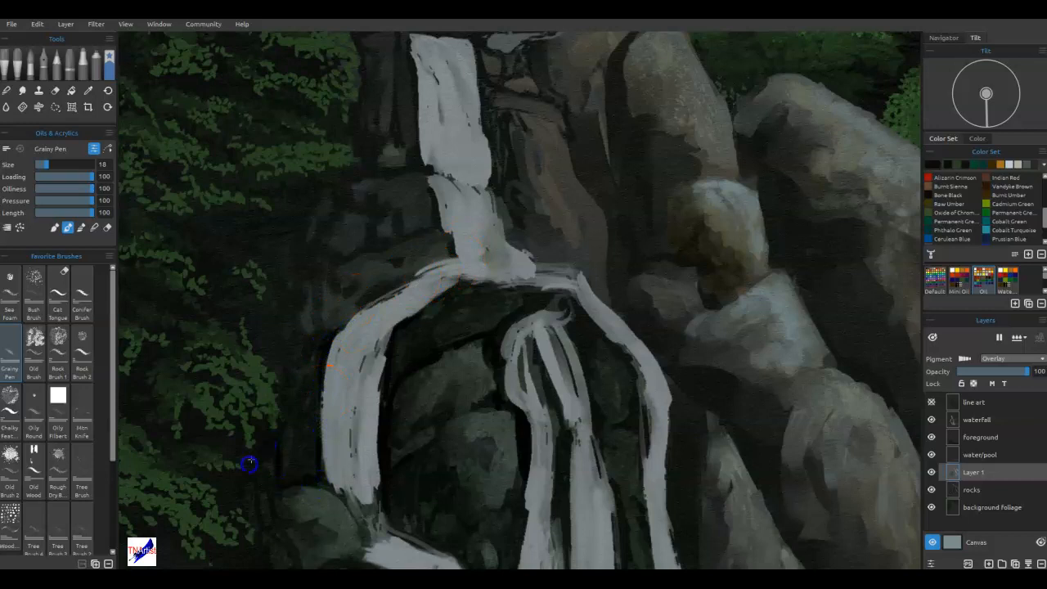
click(289, 444)
key(b)
drag(499, 420, 489, 392)
click(486, 367)
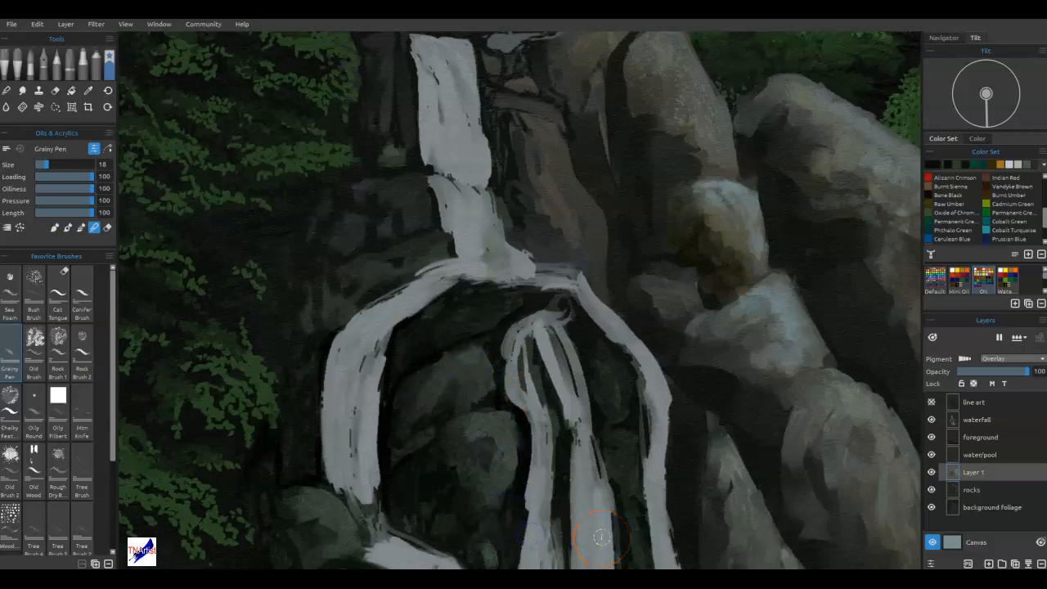
key(ctrl+0)
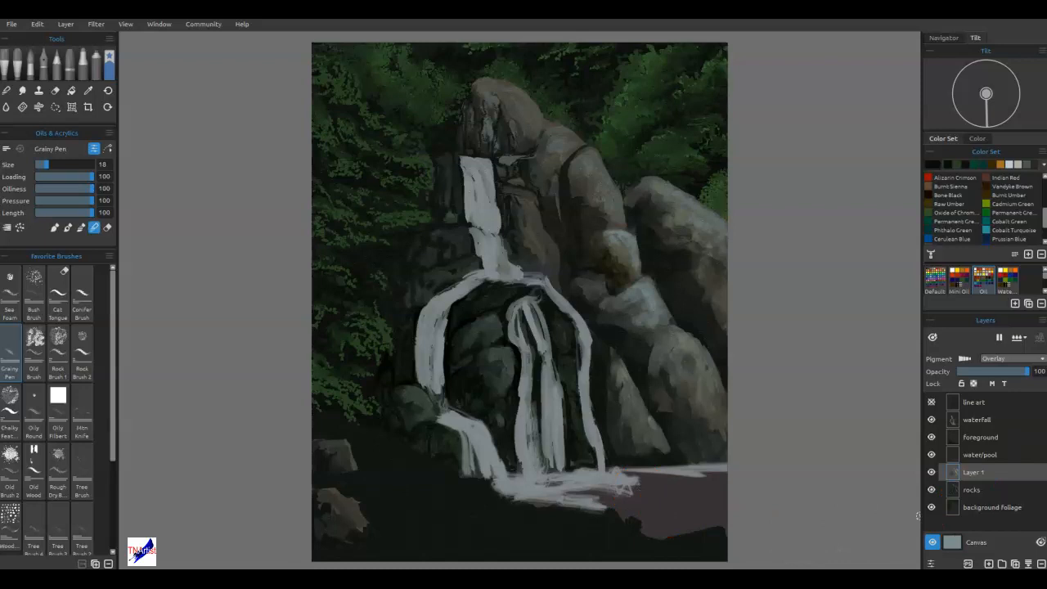
Place a tilted grunge-texture stencil over the lower-right boulders.
drag(646, 191, 701, 431)
drag(792, 459, 776, 486)
drag(711, 470, 723, 477)
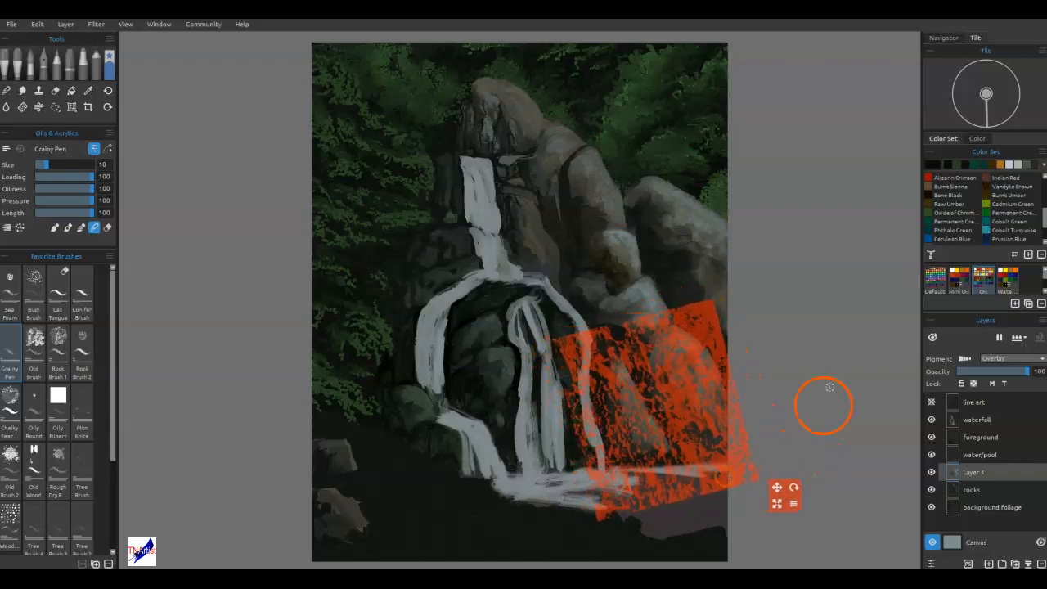
Texture the lower-right and large right boulders with light grey through the stencil, using Old Brush 2.
click(1018, 169)
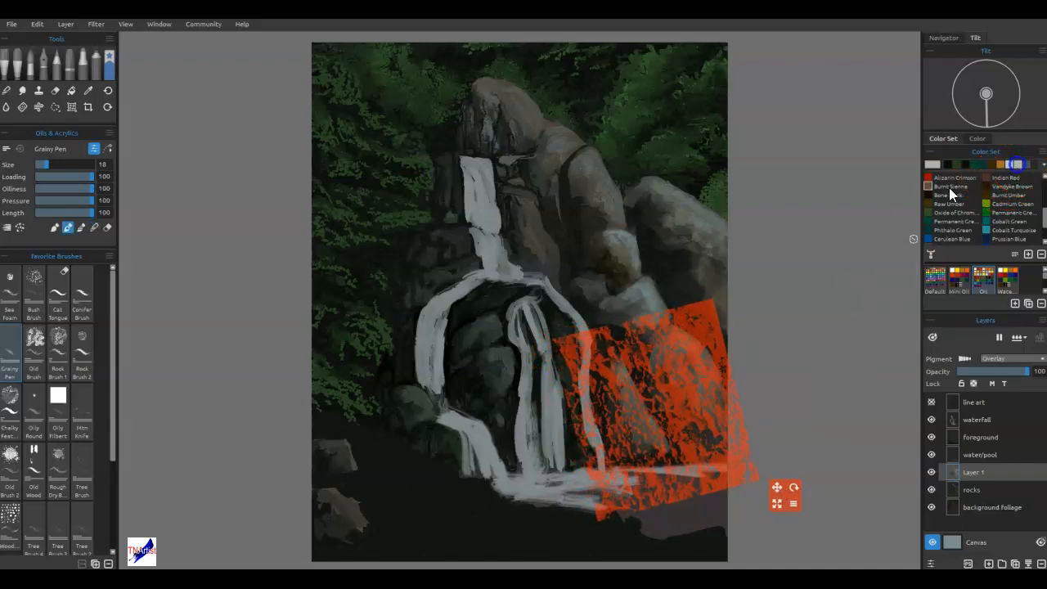
click(30, 510)
click(11, 460)
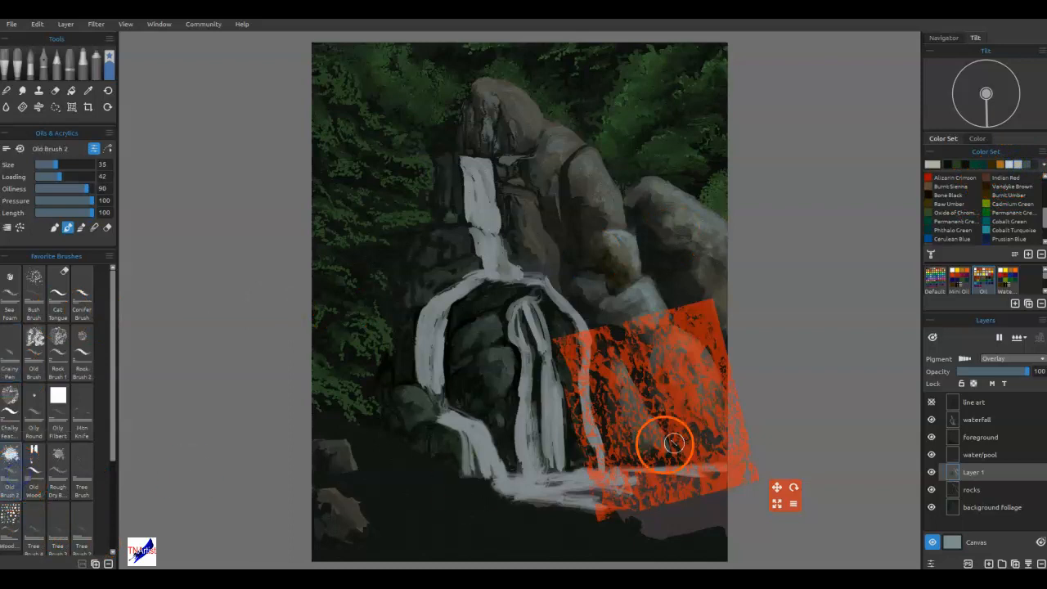
mouse_move(695, 406)
mouse_down()
mouse_move(692, 374)
mouse_move(715, 409)
mouse_move(675, 379)
mouse_move(699, 377)
mouse_move(726, 456)
mouse_up()
mouse_move(690, 416)
mouse_down()
mouse_move(631, 427)
mouse_move(627, 350)
mouse_move(701, 286)
mouse_up()
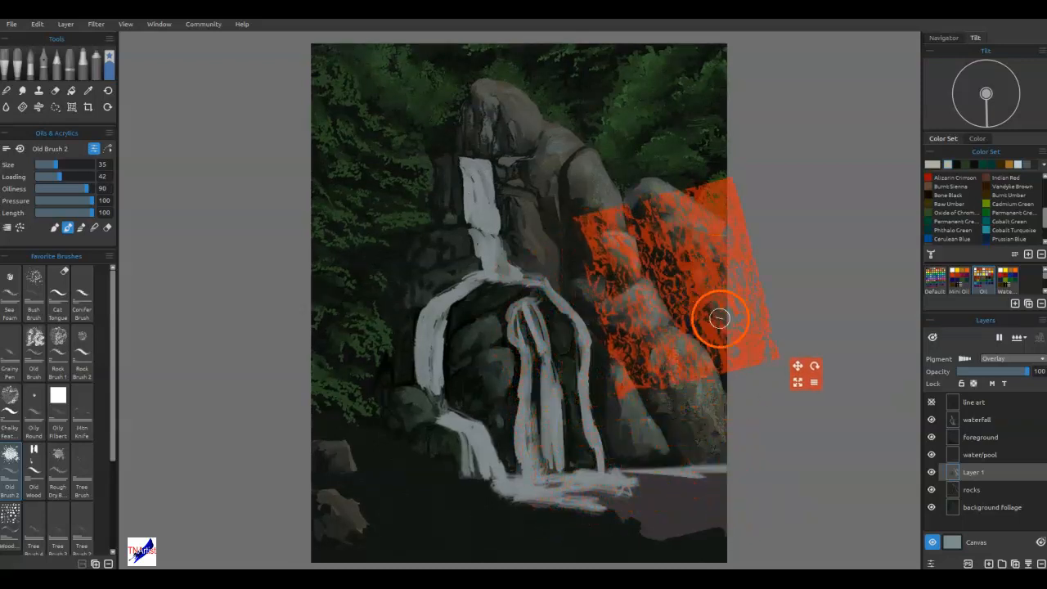
mouse_move(682, 326)
mouse_down()
mouse_move(644, 328)
mouse_move(642, 362)
mouse_move(552, 283)
mouse_move(561, 278)
mouse_up()
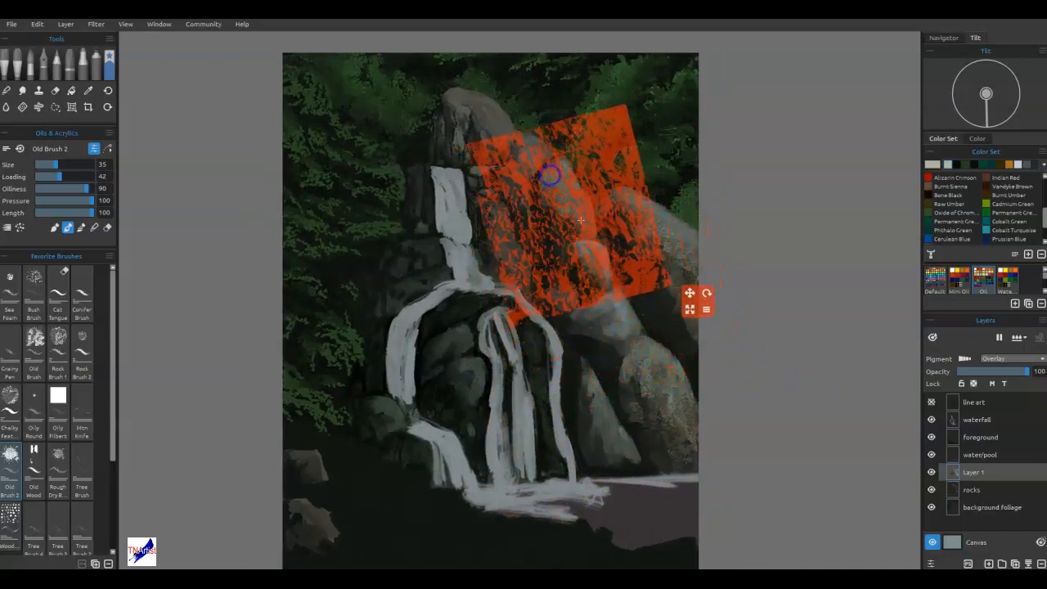
Reposition and rotate the stencil to texture the top rock and the rocks beside the upper waterfall.
drag(596, 301, 482, 248)
drag(603, 250, 598, 175)
drag(533, 207, 504, 180)
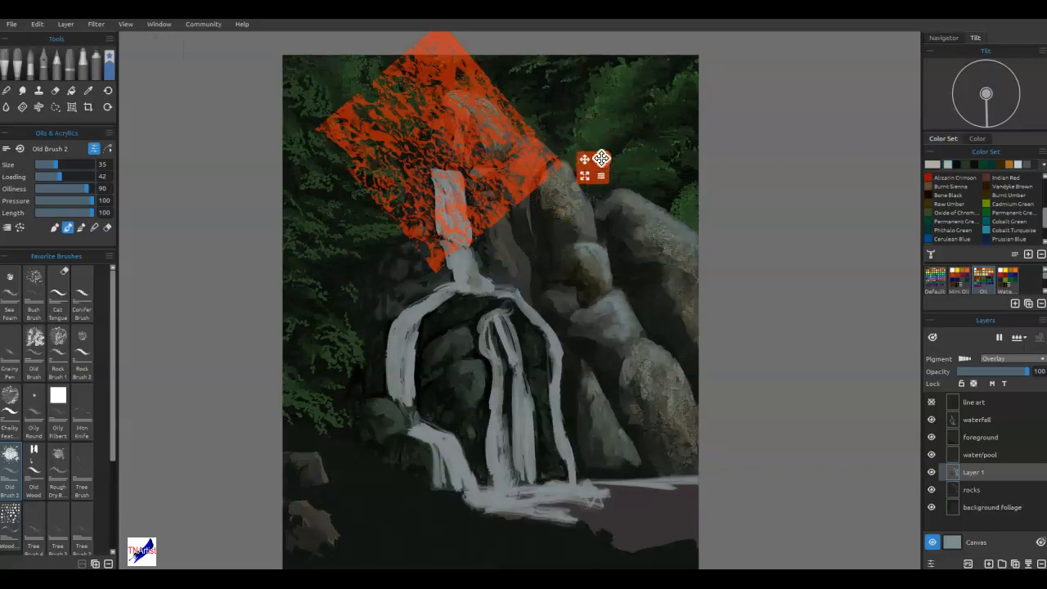
drag(602, 159, 581, 221)
drag(502, 187, 509, 301)
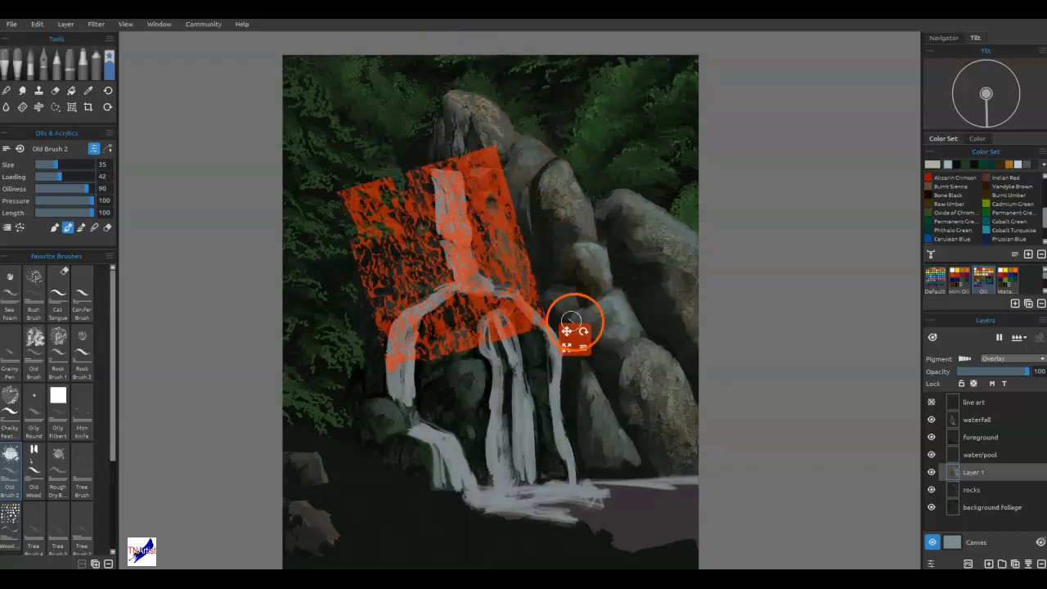
mouse_move(582, 331)
mouse_down()
mouse_move(568, 355)
mouse_move(617, 305)
mouse_move(603, 322)
mouse_up()
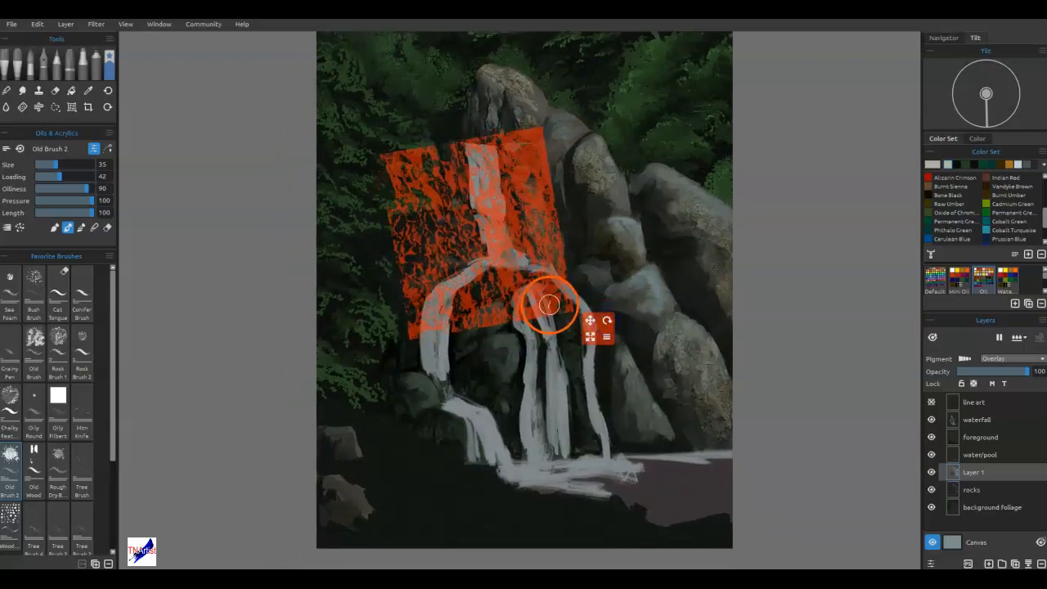
Rotate and move the stencil over the middle-right boulders, texture them with Old Brush 2, and hide the stencil.
drag(548, 304, 705, 377)
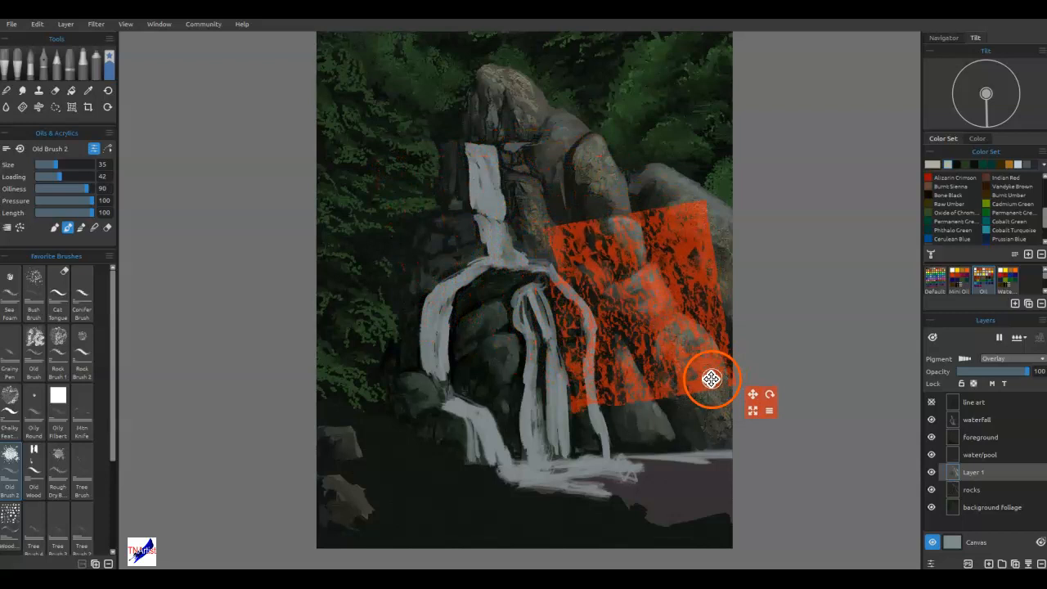
drag(767, 396, 594, 404)
drag(600, 325, 561, 297)
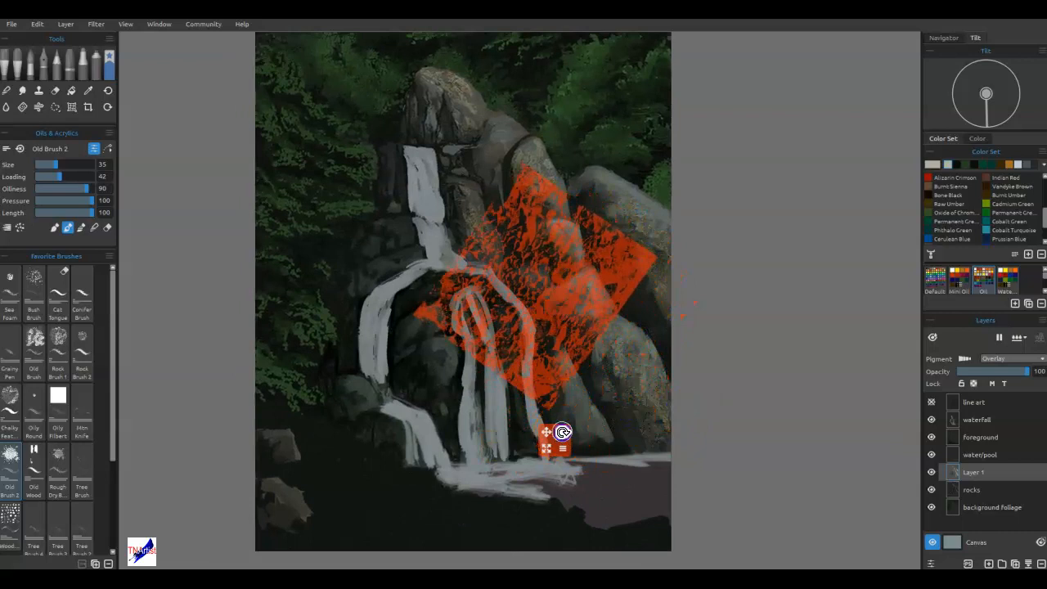
drag(561, 431, 510, 408)
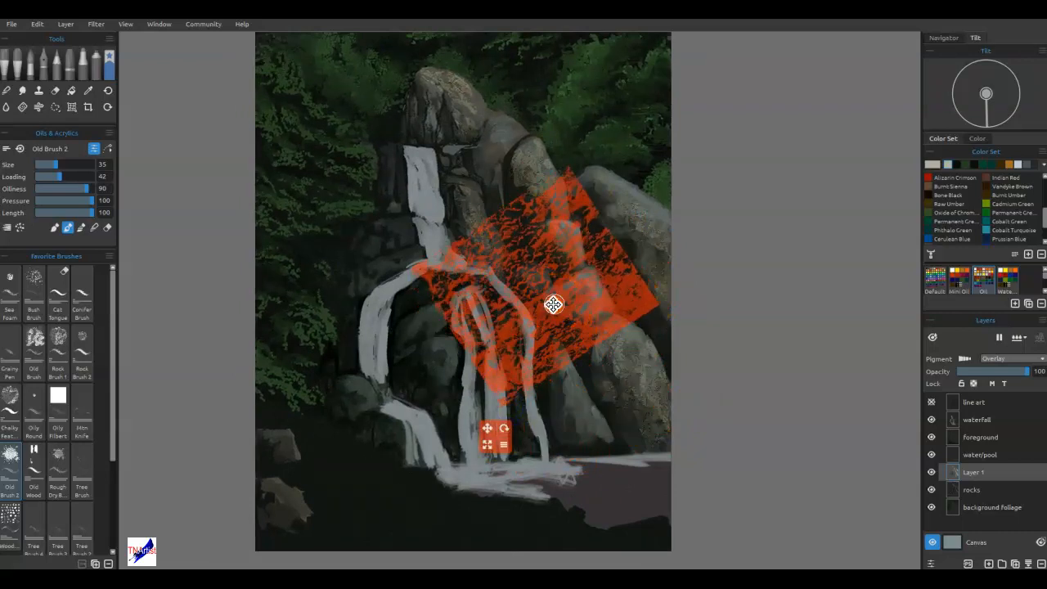
drag(553, 304, 611, 316)
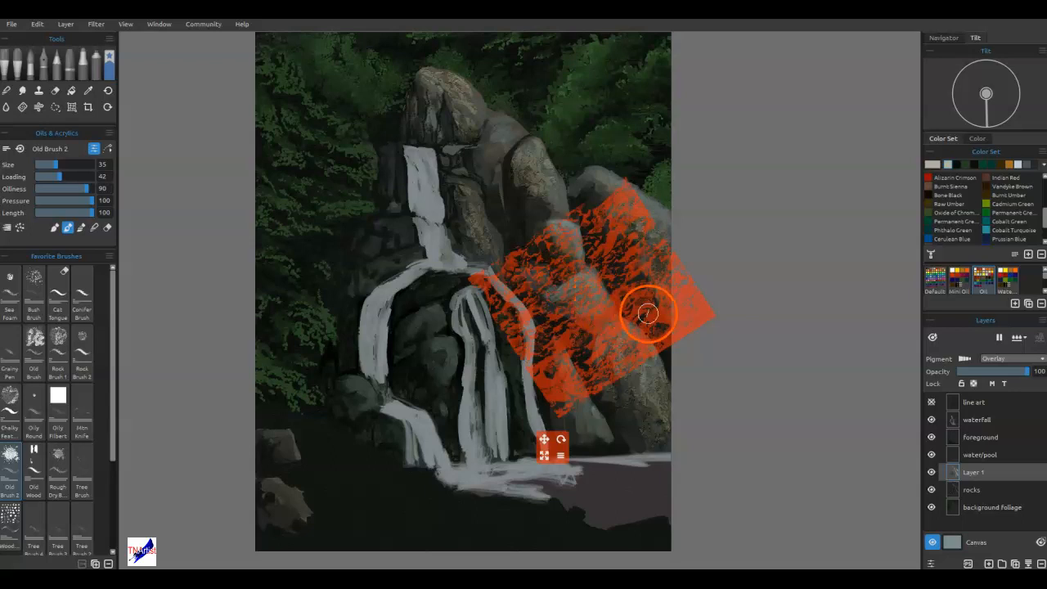
key(Return)
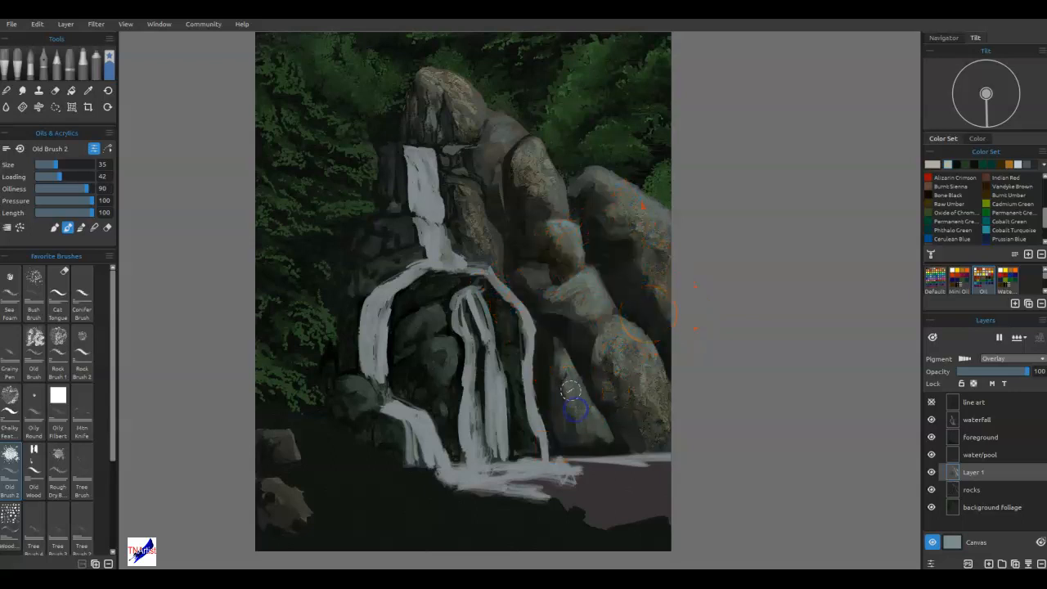
Paint light grey Old Brush 2 highlights on the pointed lower-right rock, the lower-left boulder and the rocks between the falls.
drag(602, 437, 599, 418)
drag(344, 384, 370, 397)
mouse_move(429, 347)
mouse_down()
mouse_move(441, 344)
mouse_move(452, 364)
mouse_up()
drag(506, 323, 504, 311)
drag(519, 357, 519, 381)
mouse_move(435, 317)
mouse_down()
mouse_move(405, 348)
mouse_move(486, 354)
mouse_move(431, 316)
mouse_move(476, 285)
mouse_move(442, 283)
mouse_move(414, 299)
mouse_move(436, 281)
mouse_move(407, 235)
mouse_up()
mouse_move(404, 283)
mouse_down()
mouse_move(417, 258)
mouse_move(365, 276)
mouse_up()
Add light grey highlights to the rock ledges and faces flanking the upper waterfall.
mouse_move(503, 131)
mouse_down()
mouse_move(499, 169)
mouse_move(503, 126)
mouse_move(510, 137)
mouse_up()
drag(514, 206, 513, 211)
drag(471, 200, 495, 242)
drag(453, 178, 471, 186)
drag(389, 163, 392, 155)
drag(399, 187, 398, 196)
drag(405, 227, 410, 235)
Brush light grey highlights over the large right boulder, the middle boulders and the rounded boulder below the peak.
mouse_move(659, 211)
mouse_down()
mouse_move(630, 258)
mouse_move(639, 301)
mouse_up()
mouse_move(667, 342)
mouse_down()
mouse_move(666, 327)
mouse_move(659, 340)
mouse_up()
mouse_move(641, 260)
mouse_down()
mouse_move(626, 252)
mouse_move(647, 205)
mouse_up()
drag(560, 229, 571, 250)
mouse_move(545, 208)
mouse_down()
mouse_move(542, 197)
mouse_move(546, 209)
mouse_up()
drag(579, 311, 648, 424)
drag(542, 250, 533, 239)
mouse_move(493, 151)
mouse_down()
mouse_move(496, 128)
mouse_move(470, 113)
mouse_up()
drag(531, 144, 531, 144)
drag(645, 278, 655, 289)
mouse_move(624, 198)
mouse_down()
mouse_move(585, 174)
mouse_move(633, 207)
mouse_up()
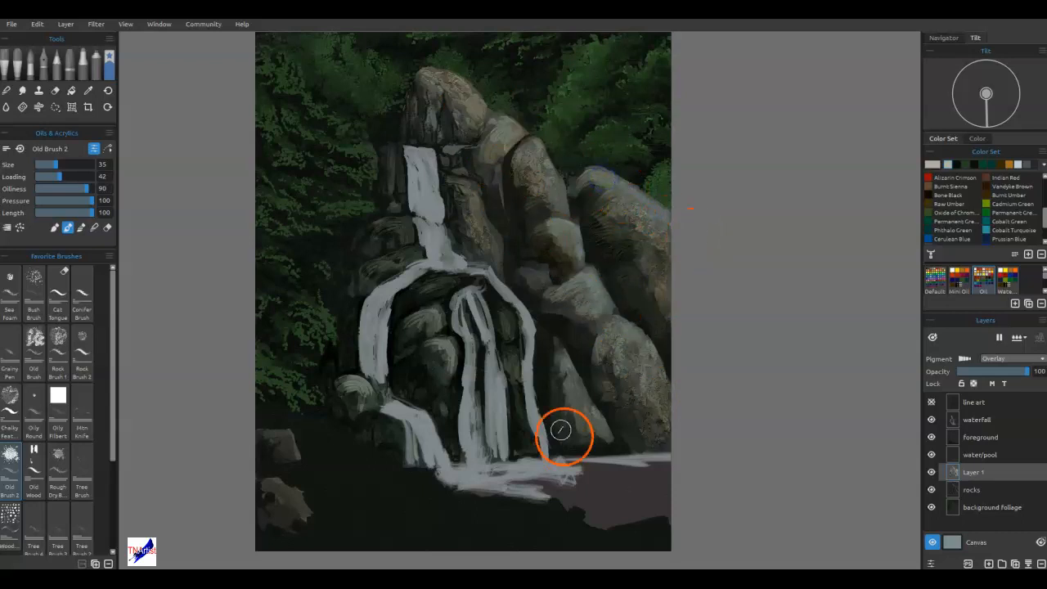
Add light strokes to the pointed lower-right rock and the rock faces on both sides of the upper fall.
mouse_move(546, 400)
mouse_down()
mouse_move(542, 358)
mouse_move(561, 358)
mouse_up()
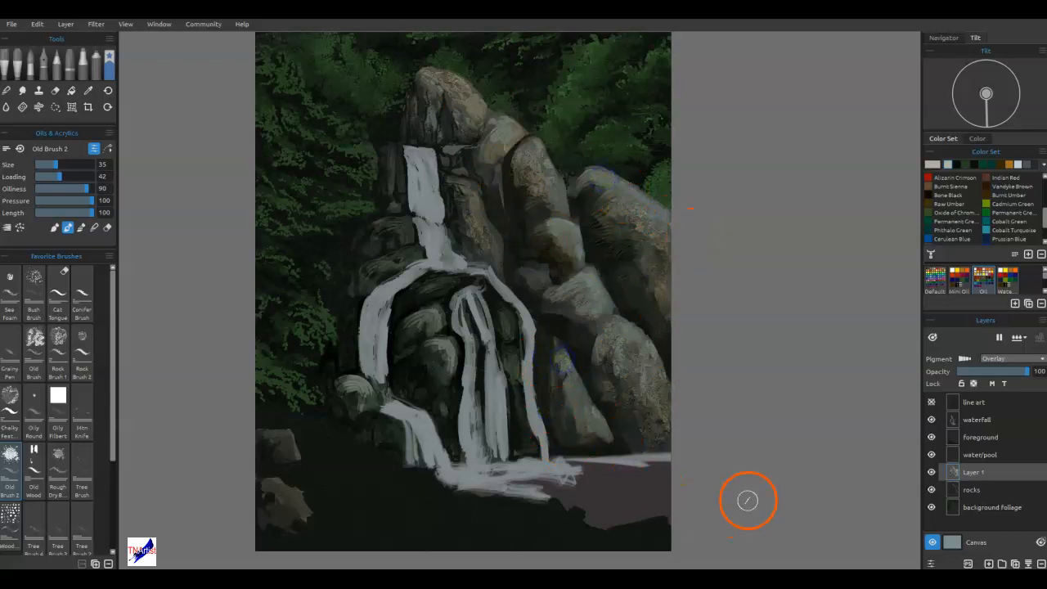
drag(496, 216, 490, 206)
drag(514, 262, 495, 205)
drag(512, 248, 515, 188)
drag(527, 242, 516, 286)
drag(393, 198, 388, 182)
Highlight the rocks along the left side of the falls and the two foreground rocks at lower left.
mouse_move(350, 365)
mouse_down()
mouse_move(338, 344)
mouse_move(358, 320)
mouse_up()
drag(398, 424, 369, 409)
drag(353, 457, 345, 445)
mouse_move(283, 448)
mouse_down()
mouse_move(266, 440)
mouse_move(284, 436)
mouse_up()
mouse_move(313, 502)
mouse_down()
mouse_move(275, 509)
mouse_move(356, 524)
mouse_move(272, 507)
mouse_up()
drag(333, 539, 333, 538)
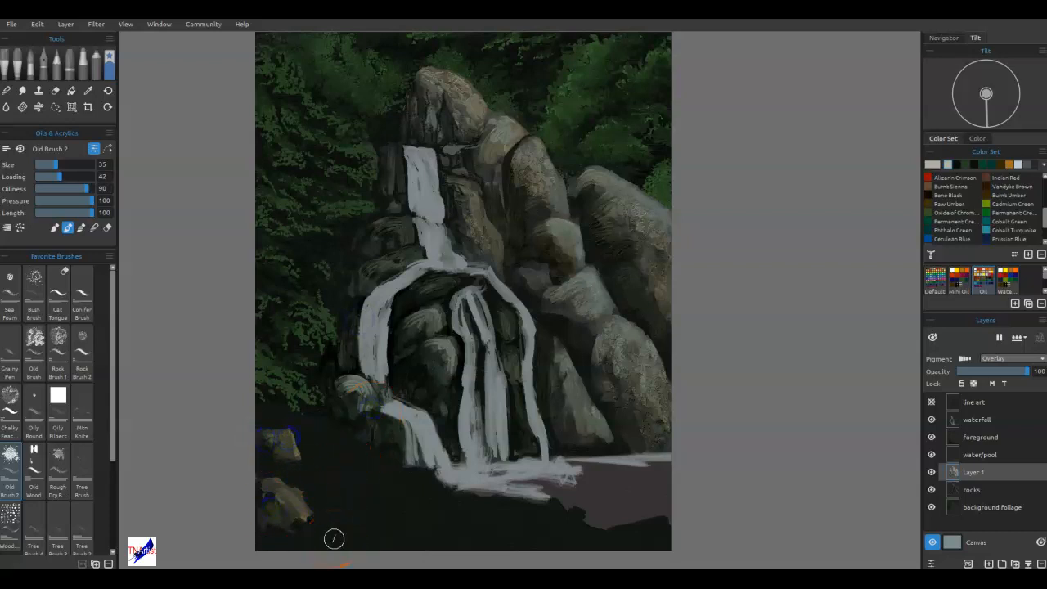
Blend the new highlights into the right-hand boulders with Old Brush 2.
mouse_move(580, 278)
mouse_down()
mouse_move(582, 341)
mouse_move(586, 320)
mouse_up()
drag(650, 290, 613, 268)
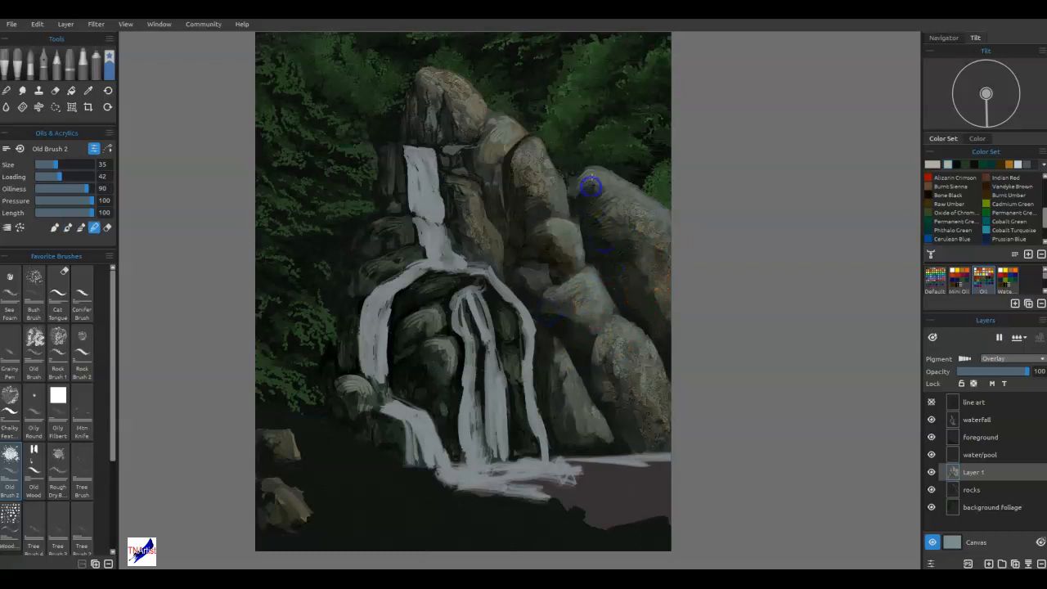
mouse_move(646, 264)
mouse_down()
mouse_move(659, 276)
mouse_move(627, 243)
mouse_up()
mouse_move(642, 405)
mouse_down()
mouse_move(616, 430)
mouse_move(551, 416)
mouse_move(551, 287)
mouse_move(508, 236)
mouse_move(462, 246)
mouse_up()
Blend the highlights on the peak, the left ledges, the lower-left boulder and the rocks around the falls.
drag(462, 174, 449, 130)
drag(391, 175, 389, 167)
drag(390, 253, 368, 274)
drag(377, 236, 372, 250)
mouse_move(341, 419)
mouse_down()
mouse_move(286, 458)
mouse_move(301, 472)
mouse_up()
drag(361, 456, 348, 392)
drag(441, 398, 418, 329)
drag(521, 420, 512, 374)
mouse_move(574, 296)
mouse_down()
mouse_move(534, 276)
mouse_move(531, 207)
mouse_up()
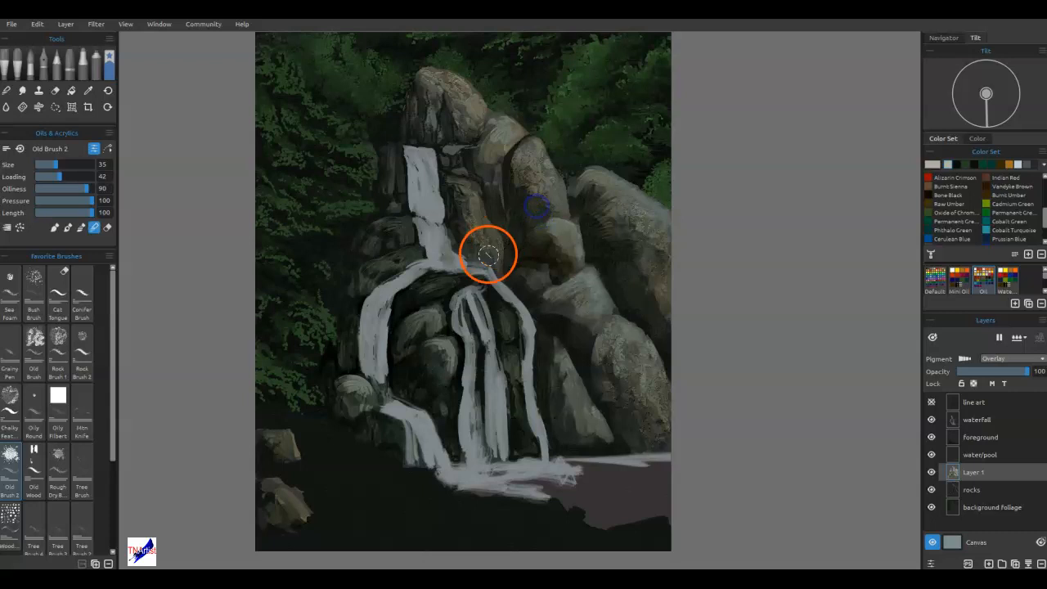
Blend the remaining paint on the ledge rocks beside the upper fall with Old Brush 2.
mouse_move(389, 228)
mouse_down()
mouse_move(395, 242)
mouse_move(367, 291)
mouse_move(358, 275)
mouse_move(345, 317)
mouse_up()
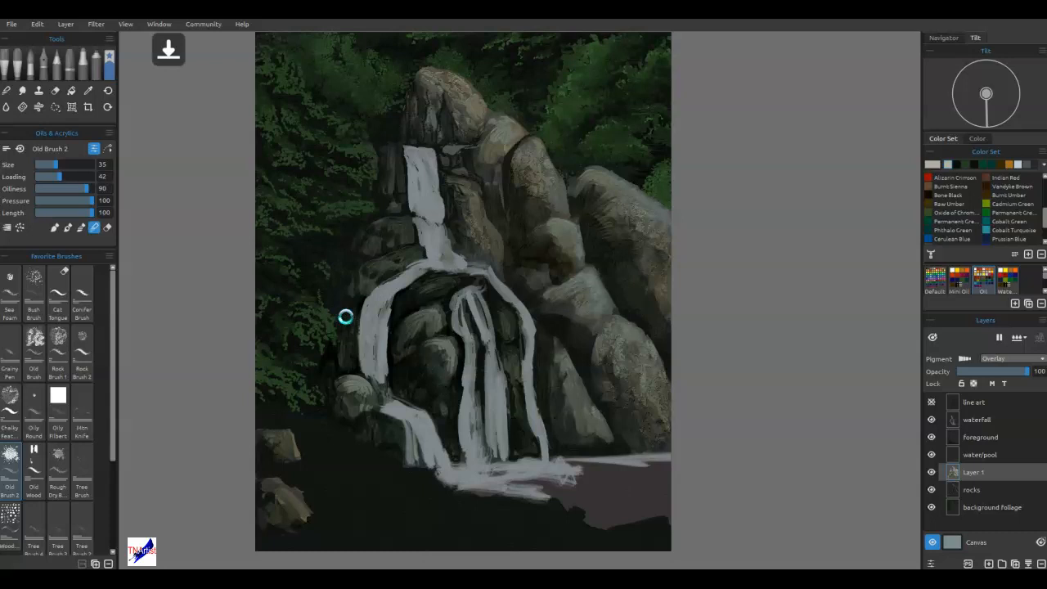
key(ctrl+0)
scroll(587, 316, up, 4)
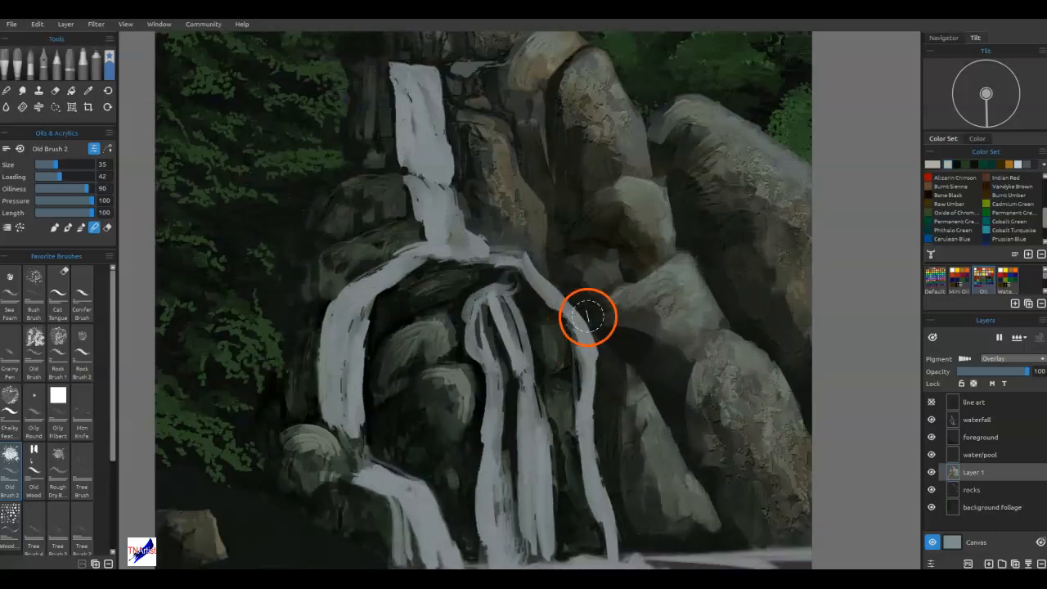
drag(638, 174, 584, 285)
click(578, 283)
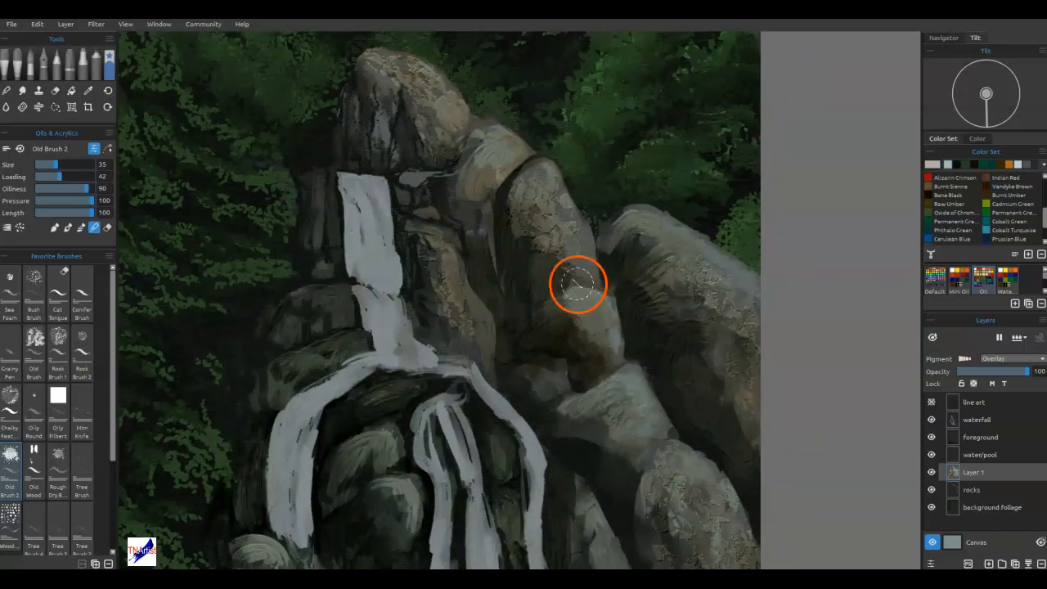
Blend the shaded gaps and edges of the right-hand and central rocks with the Sea Foam brush at size 10.
click(17, 293)
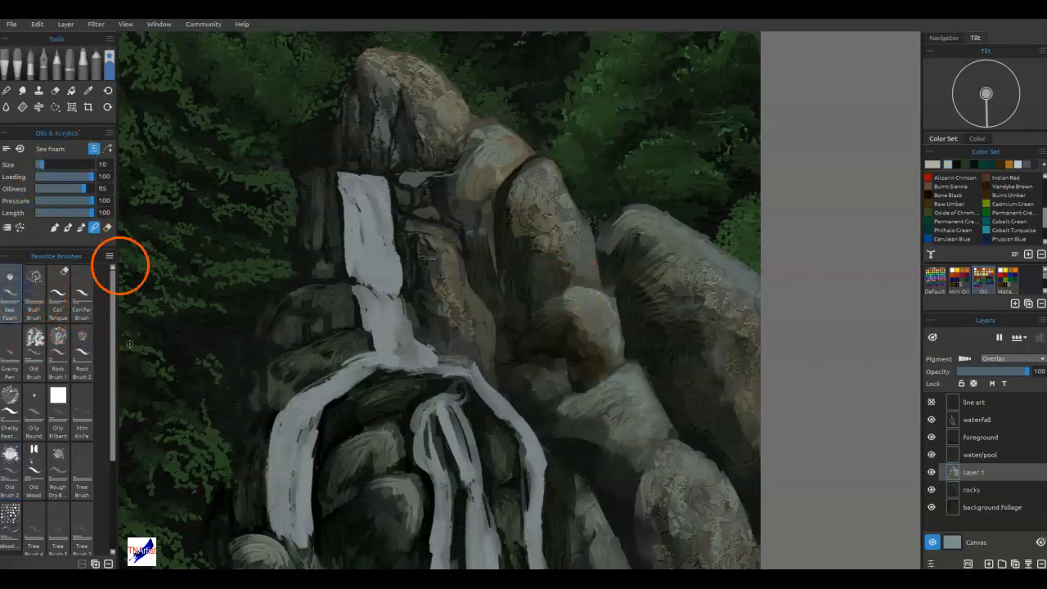
mouse_move(505, 436)
mouse_down()
mouse_move(565, 324)
mouse_move(528, 348)
mouse_up()
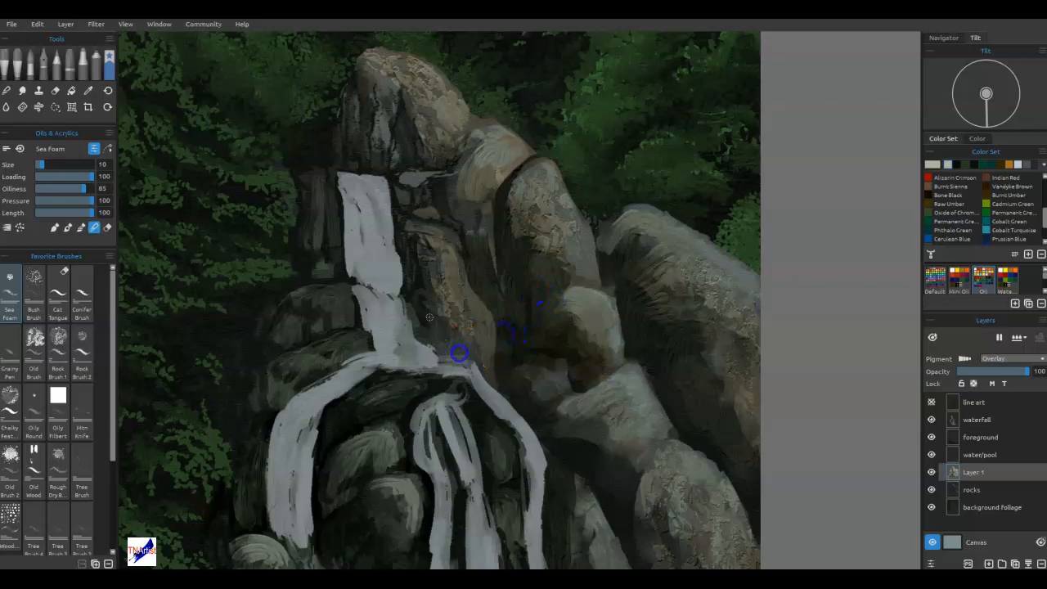
click(531, 350)
mouse_move(677, 525)
mouse_down()
mouse_move(657, 535)
mouse_move(659, 550)
mouse_up()
click(585, 506)
mouse_move(555, 484)
mouse_down()
mouse_move(393, 479)
mouse_move(325, 456)
mouse_up()
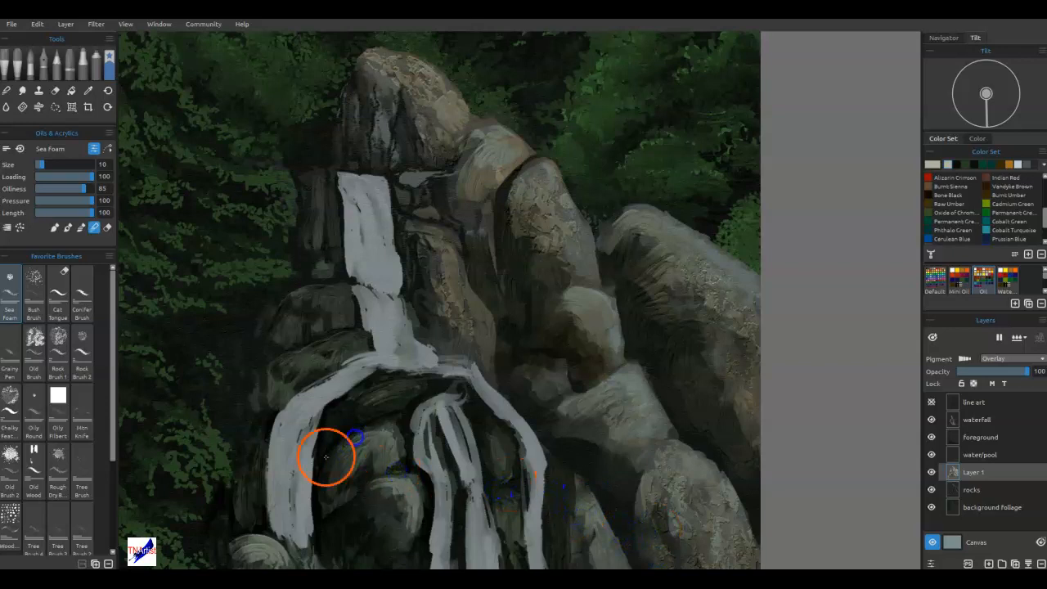
drag(685, 372, 731, 467)
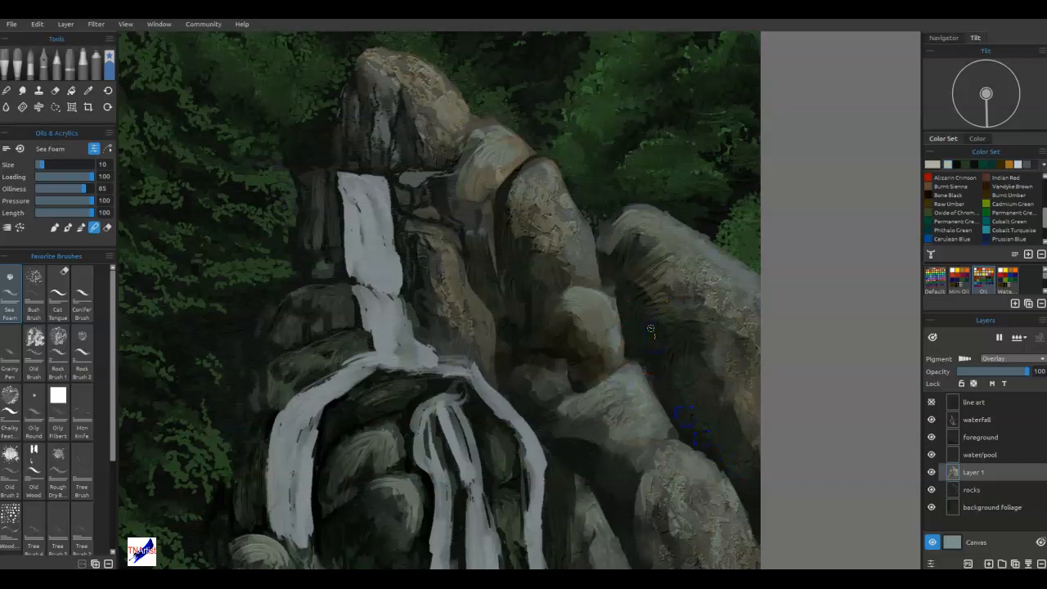
click(608, 299)
Lasso the foliage area above the right-hand rock ridge, clean the rock edges along it on Layer 1 and rocks, and deselect.
key(ctrl+0)
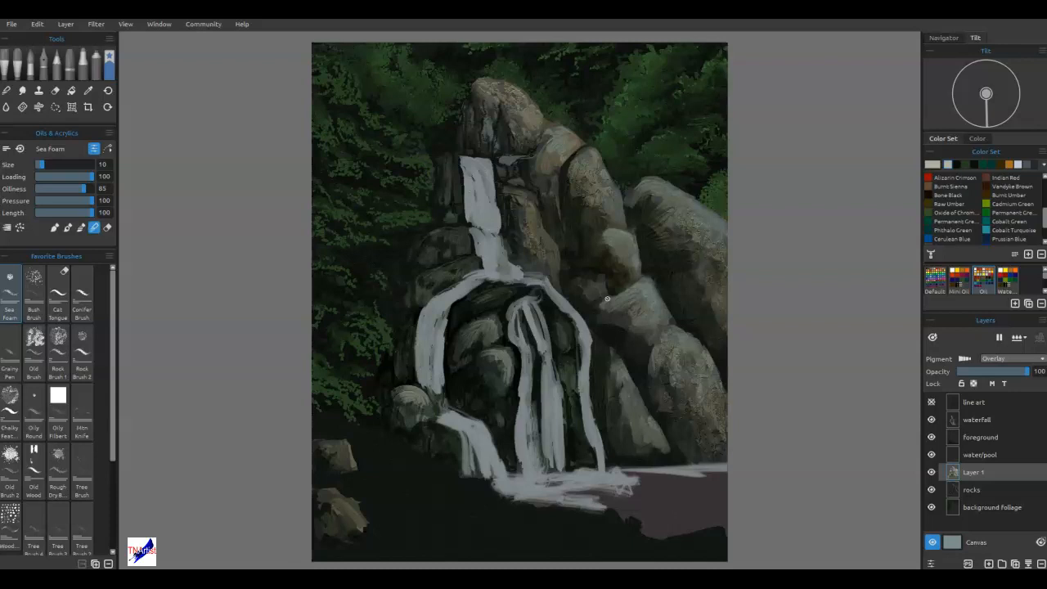
key(m)
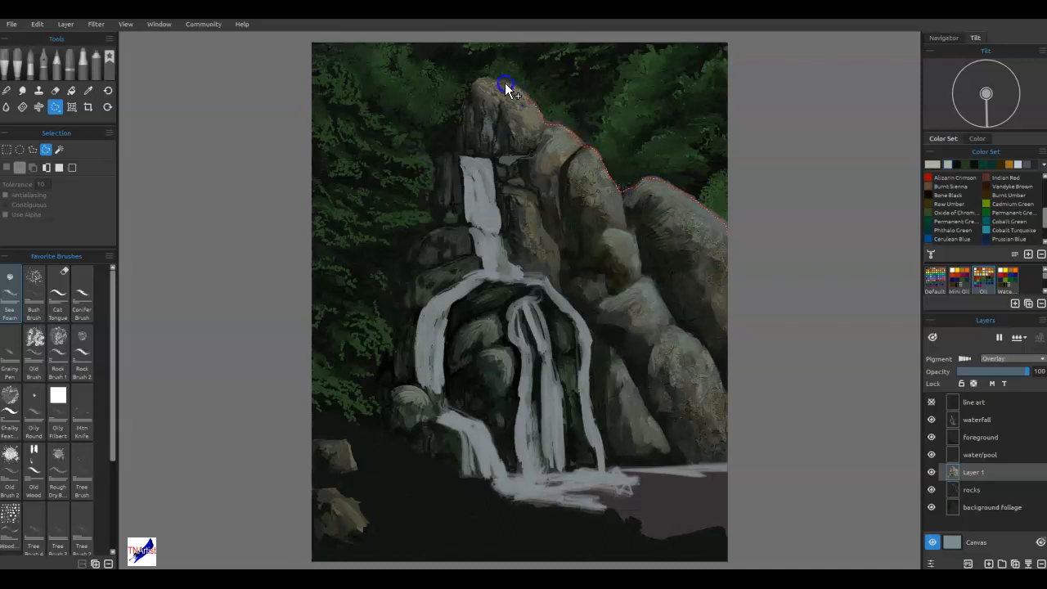
drag(483, 54, 781, 155)
drag(773, 234, 763, 233)
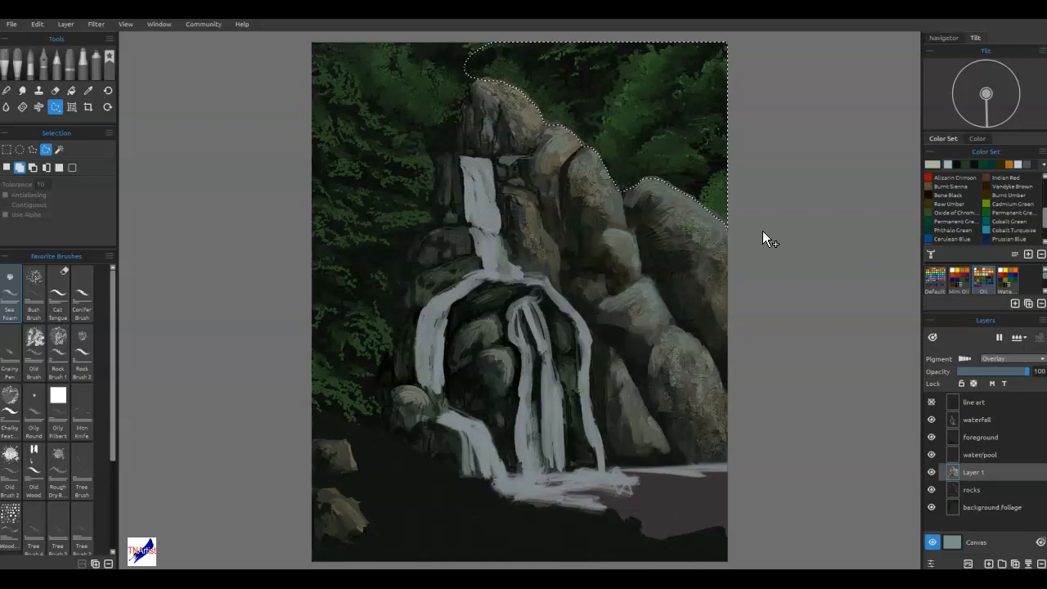
scroll(763, 231, up, 5)
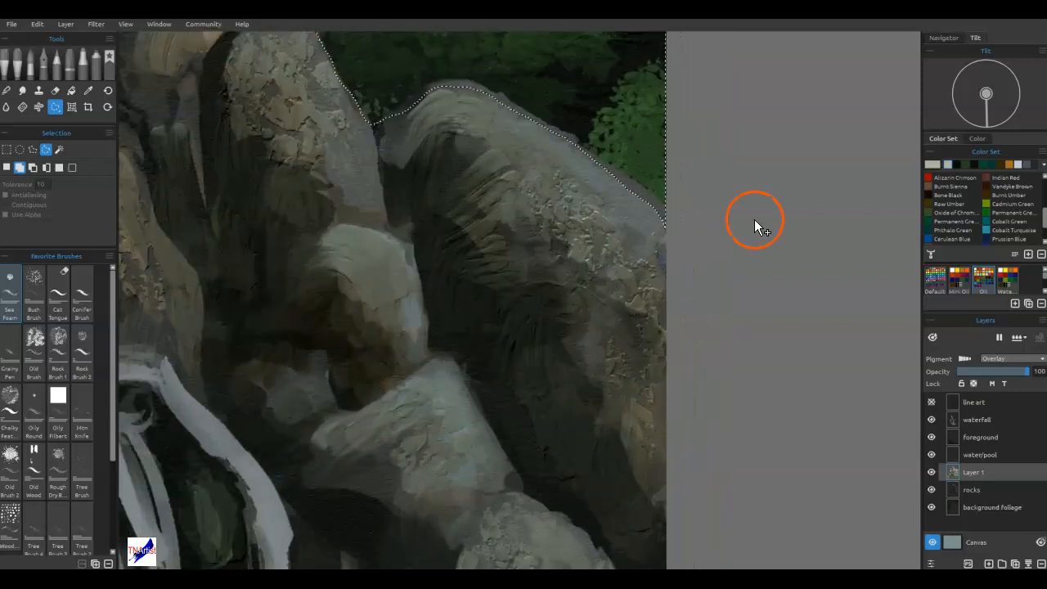
click(976, 489)
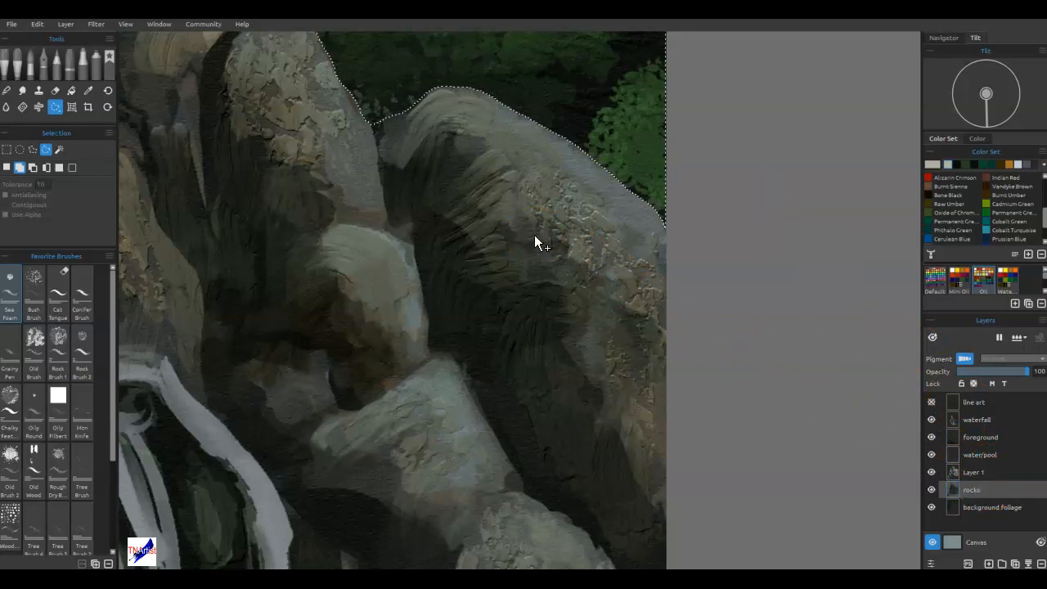
key(ctrl+0)
key(ctrl+d)
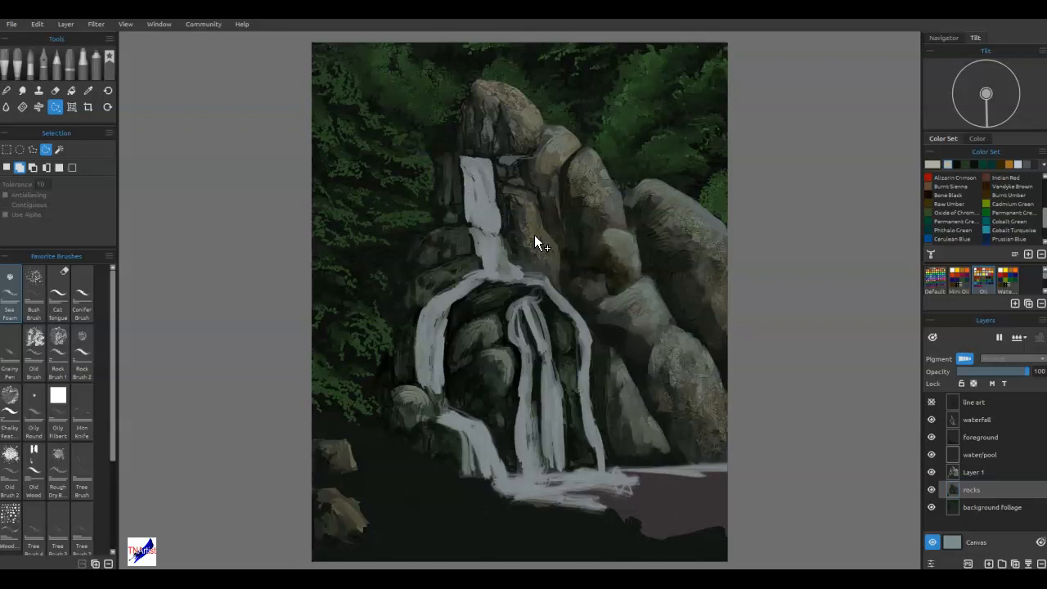
On the rocks layer, lasso the long crevice between the large right-hand boulder and the rocks beside it.
scroll(626, 348, up, 3)
mouse_move(741, 391)
mouse_down()
mouse_move(389, 458)
mouse_move(394, 349)
mouse_up()
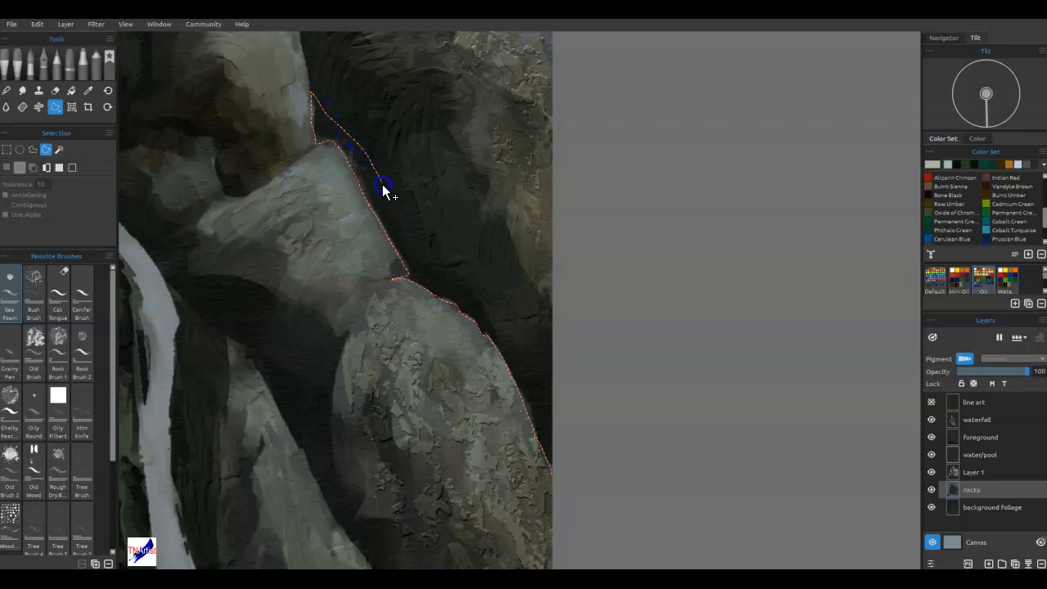
drag(515, 361, 598, 526)
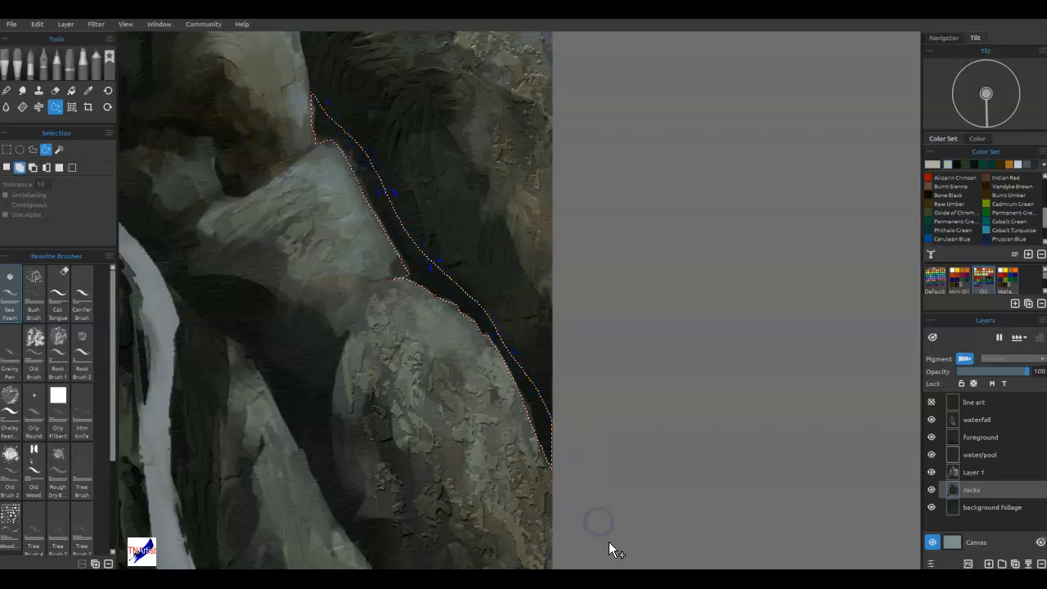
drag(476, 194, 667, 547)
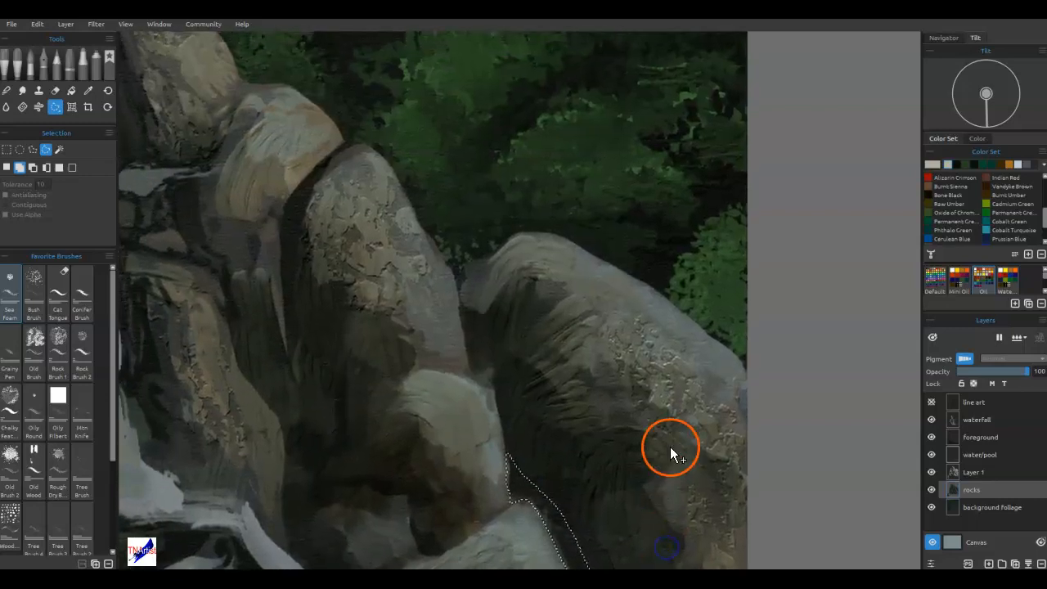
mouse_move(507, 466)
mouse_down()
mouse_move(509, 479)
mouse_move(482, 394)
mouse_up()
drag(460, 276, 475, 326)
drag(513, 423, 527, 487)
Sample a dark colour from the rock shadows and spray it along the upper and middle parts of the selected crevice.
click(96, 63)
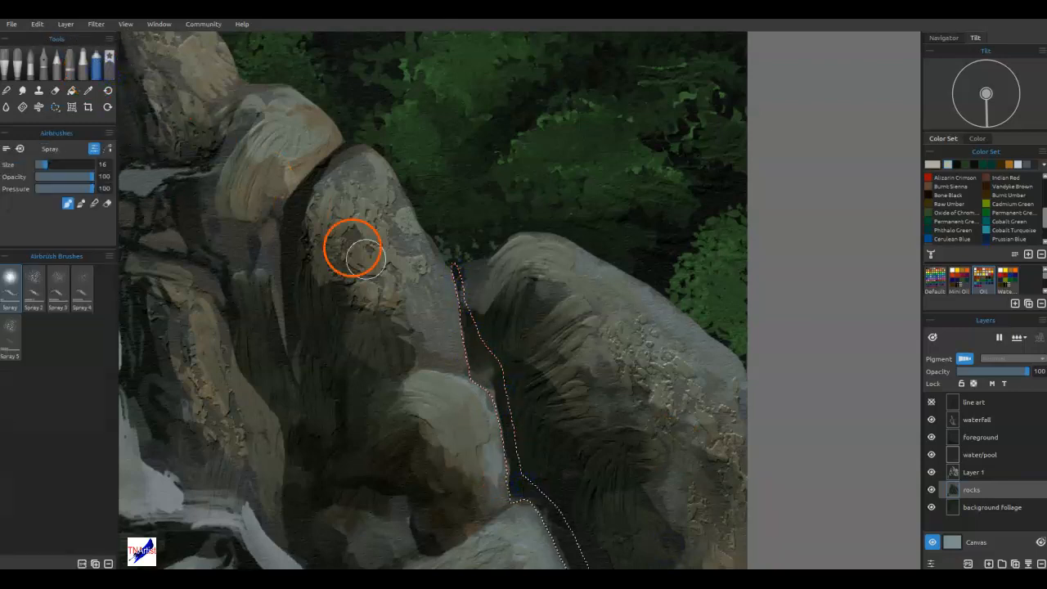
key(alt)
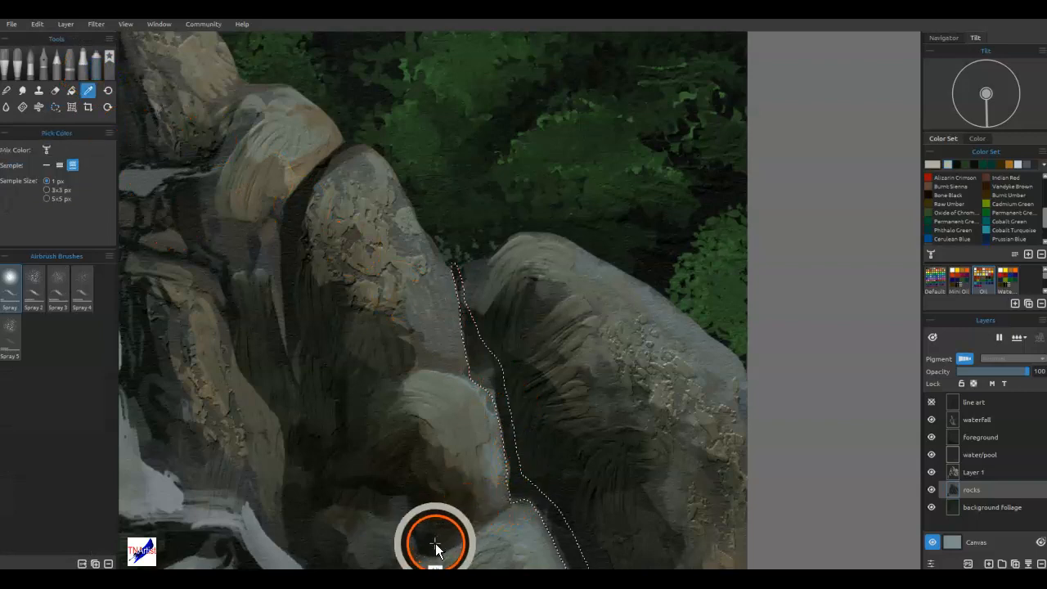
alt+click(392, 492)
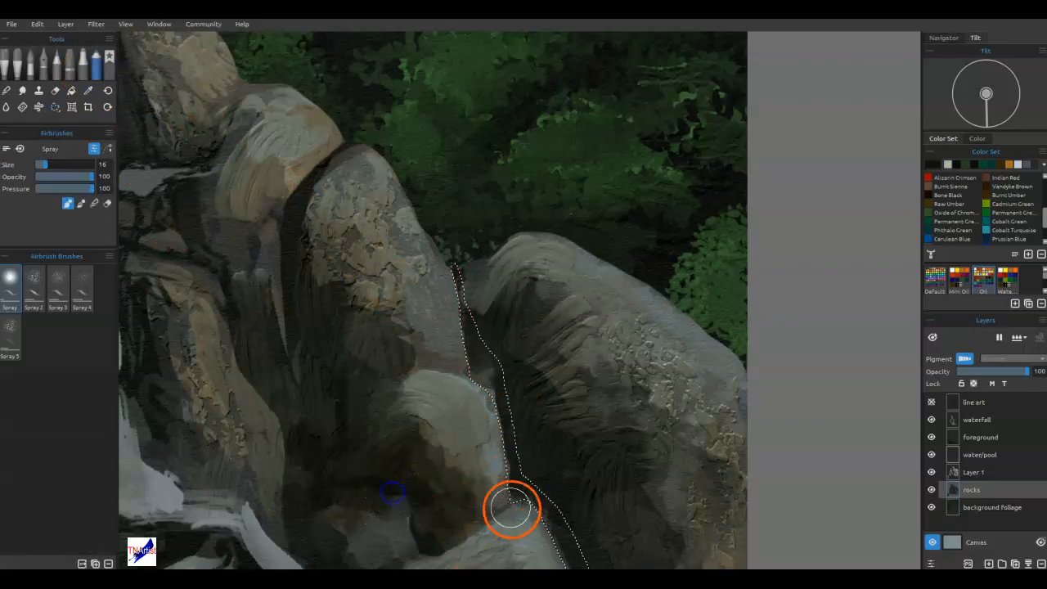
alt+click(511, 509)
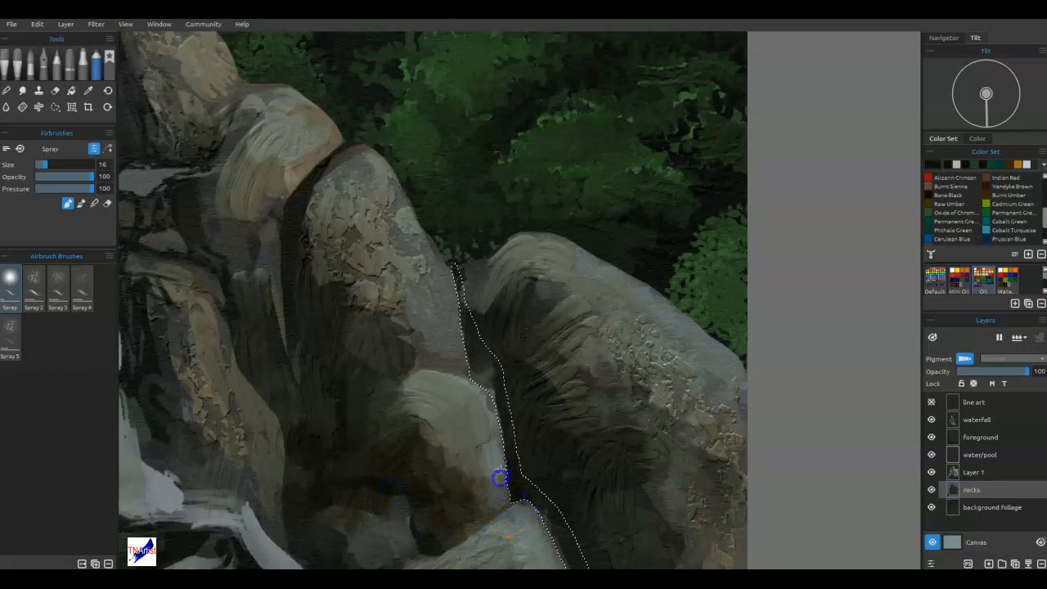
mouse_move(495, 448)
mouse_down()
mouse_move(486, 382)
mouse_move(467, 390)
mouse_move(457, 350)
mouse_up()
alt+click(533, 538)
drag(547, 547, 517, 243)
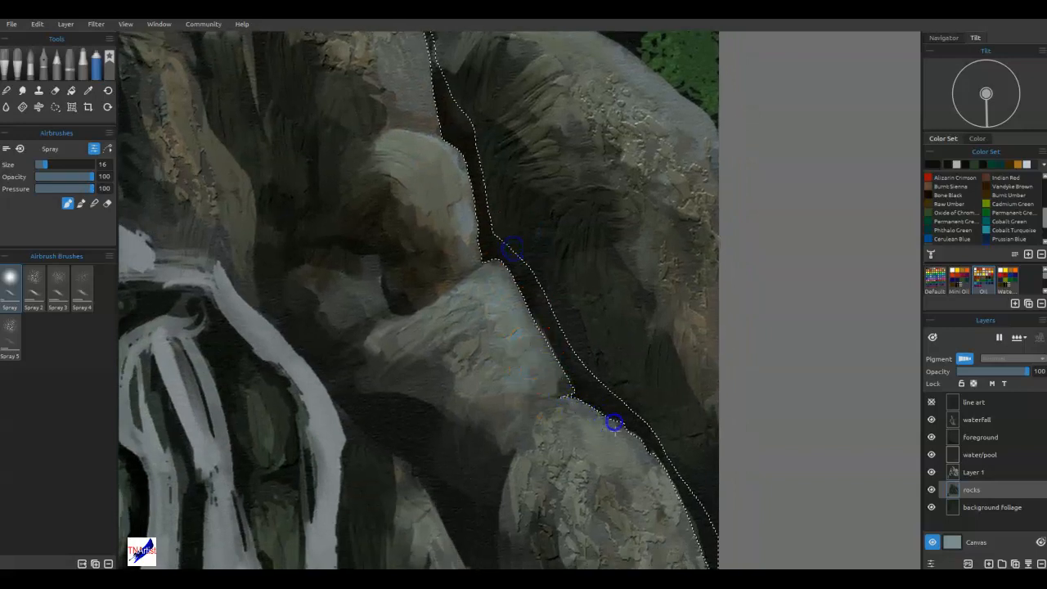
Spray the crevice's lower end and top dark, deselect, and undo the stray dark mark at the top.
mouse_move(655, 491)
mouse_down()
mouse_move(694, 559)
mouse_move(696, 549)
mouse_up()
mouse_move(686, 458)
mouse_down()
mouse_move(668, 330)
mouse_move(700, 486)
mouse_up()
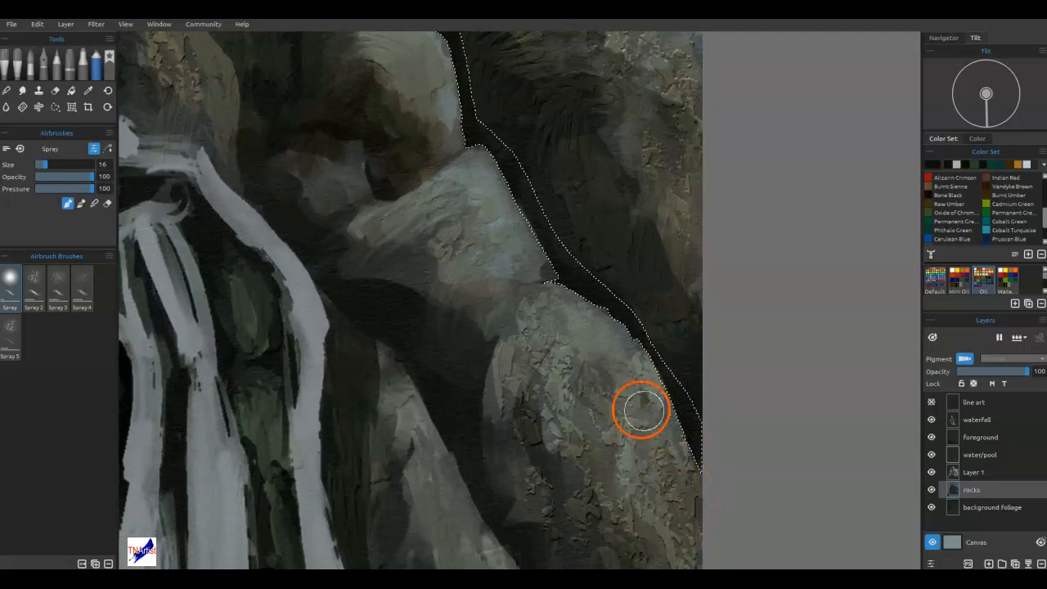
drag(556, 364, 586, 505)
drag(540, 284, 555, 346)
drag(452, 150, 448, 172)
alt+click(446, 161)
drag(465, 133, 468, 157)
key(ctrl+d)
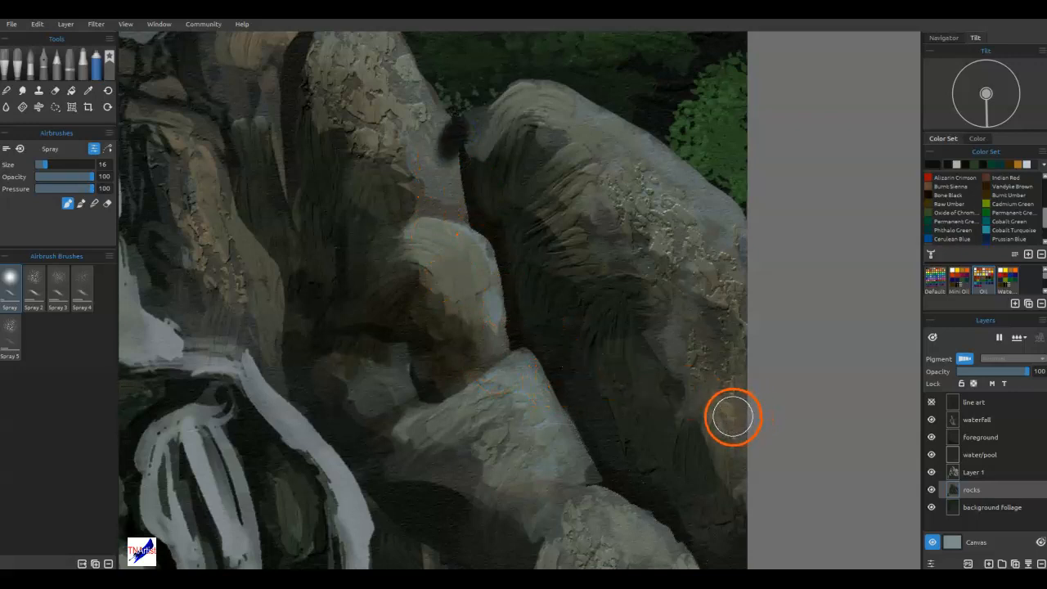
key(ctrl+z)
Blend the darkened crevice into the shaded side of the large right-hand boulder, reducing the Spray brush to size 8.
key(n)
drag(688, 512, 696, 535)
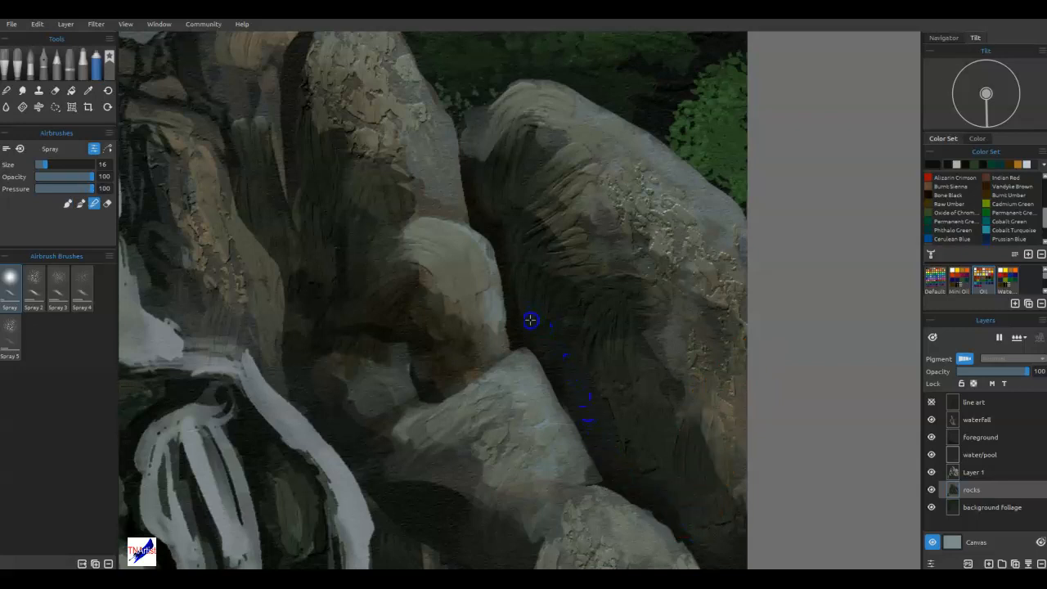
key(bracketleft)
key(bracketleft)
key(bracketleft)
key(bracketleft)
key(bracketleft)
key(bracketleft)
key(bracketleft)
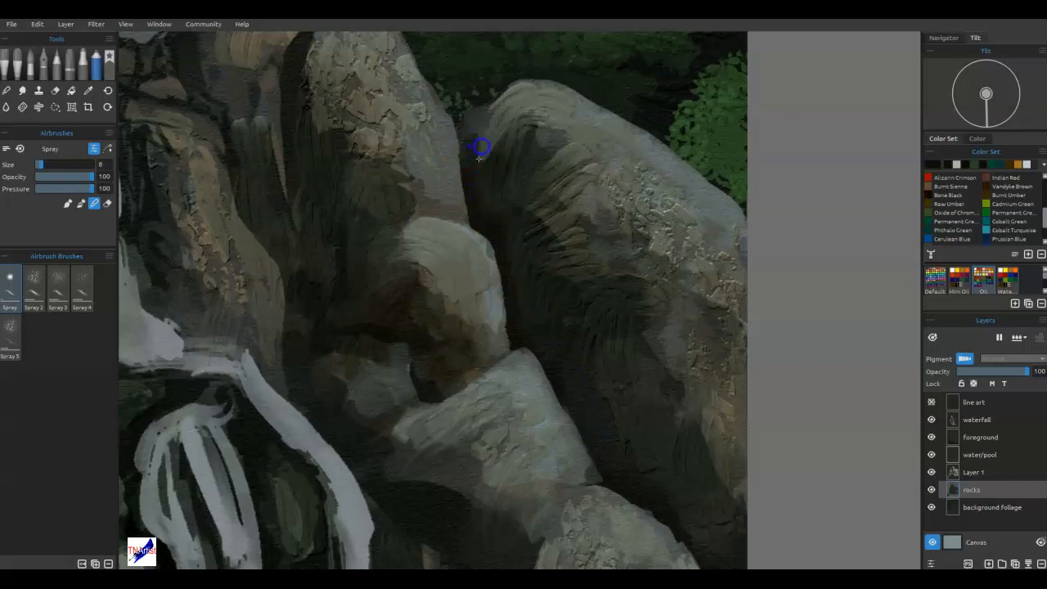
mouse_move(573, 319)
mouse_down()
mouse_move(594, 311)
mouse_move(595, 321)
mouse_up()
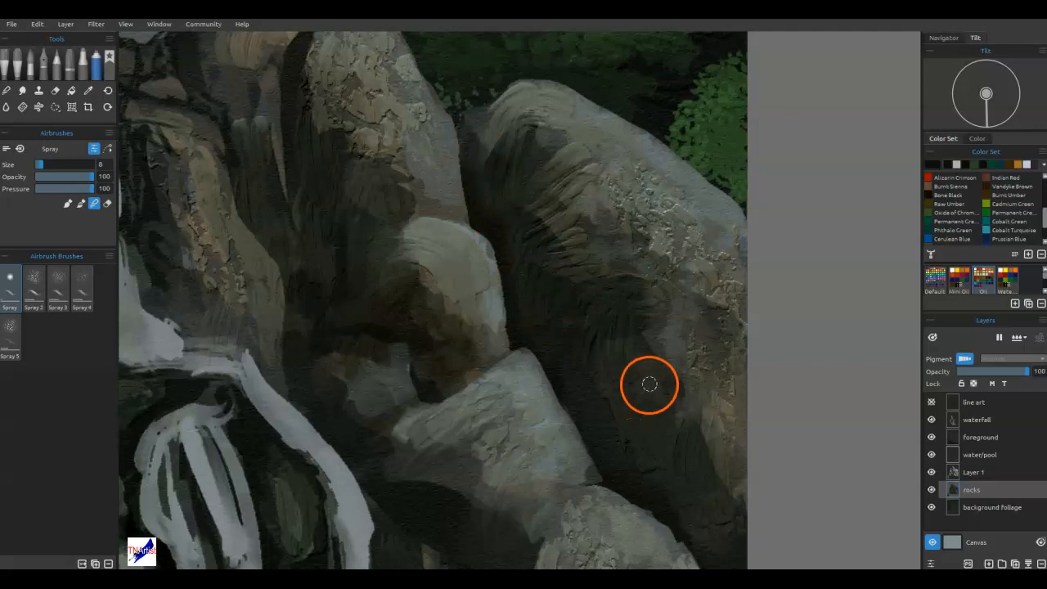
Lasso a thin strip along the rounded middle rock's upper and left outline, spray it dark, and deselect.
key(l)
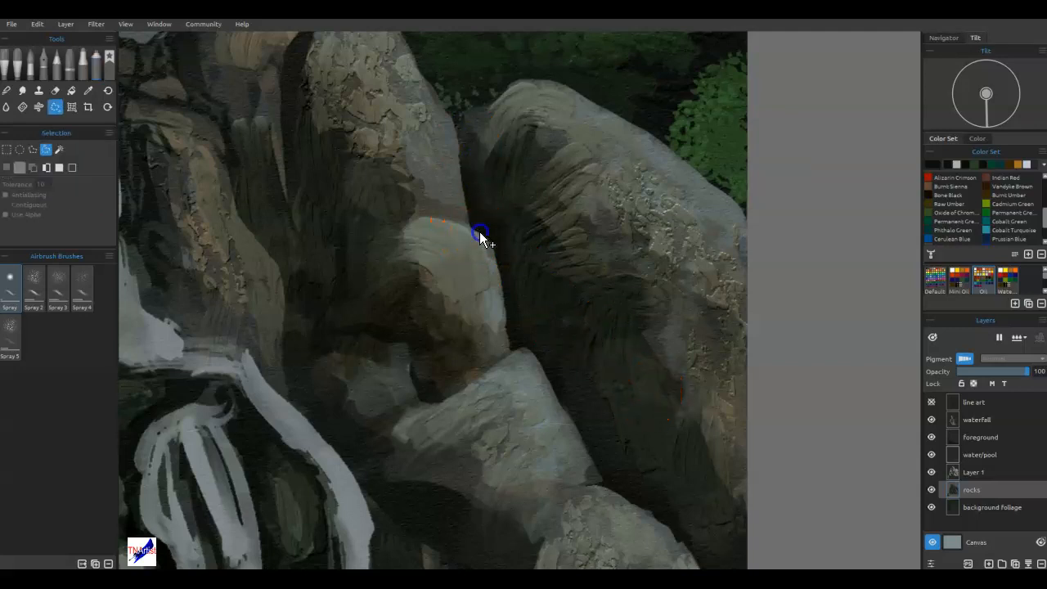
mouse_move(367, 256)
mouse_down()
mouse_move(364, 285)
mouse_move(293, 346)
mouse_move(285, 378)
mouse_move(284, 351)
mouse_move(361, 267)
mouse_up()
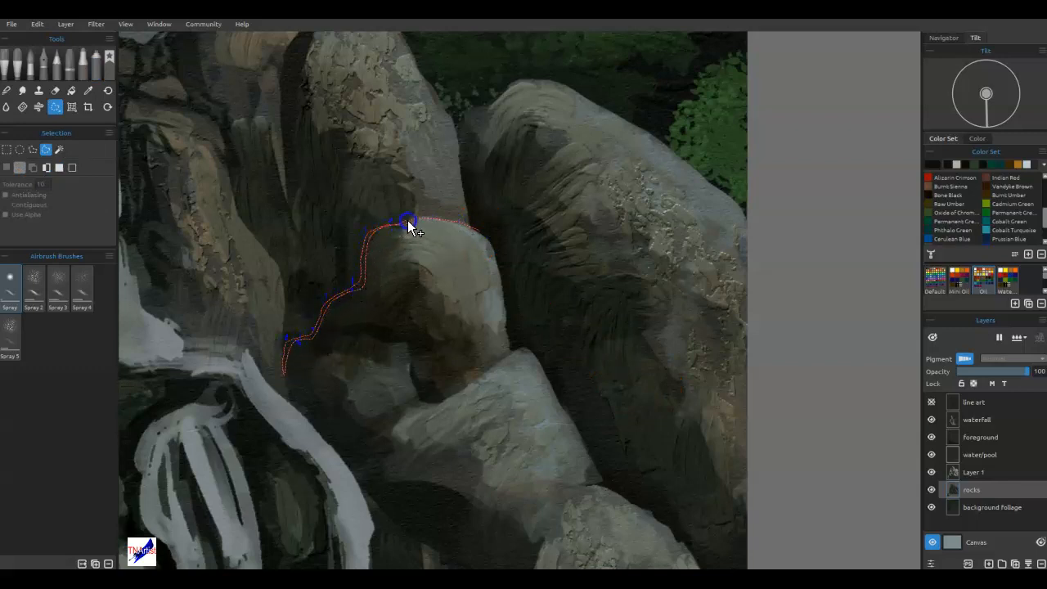
drag(464, 221, 484, 236)
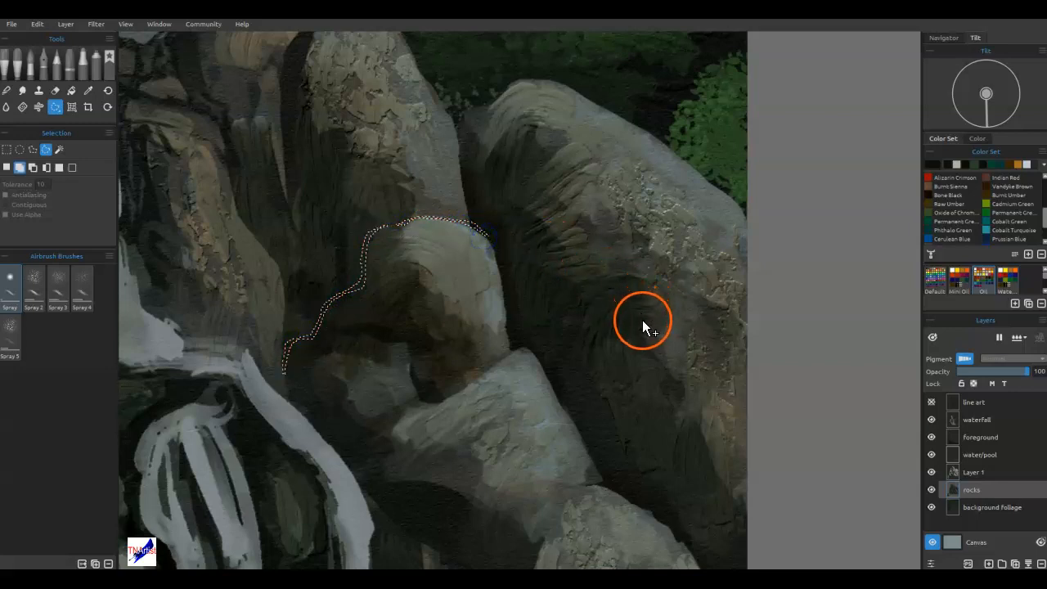
key(a)
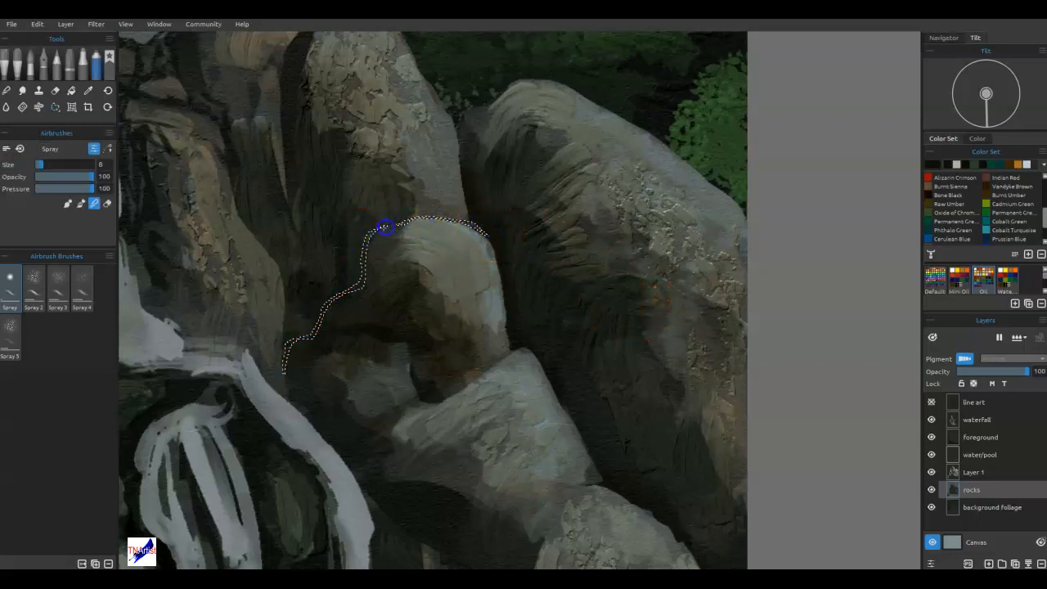
drag(375, 244, 375, 268)
key(b)
click(465, 227)
drag(332, 298, 292, 368)
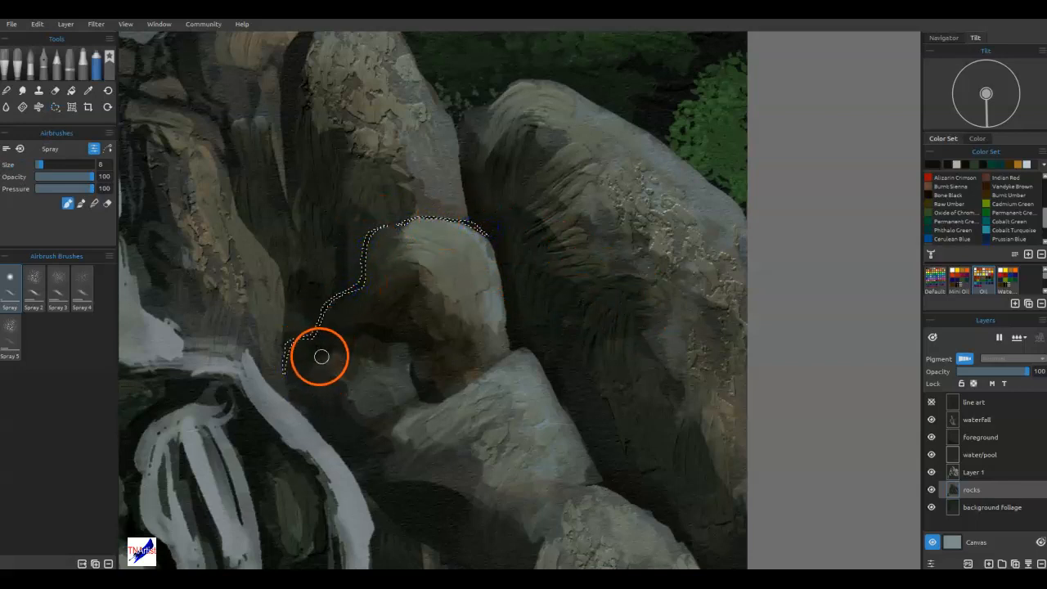
key(ctrl+d)
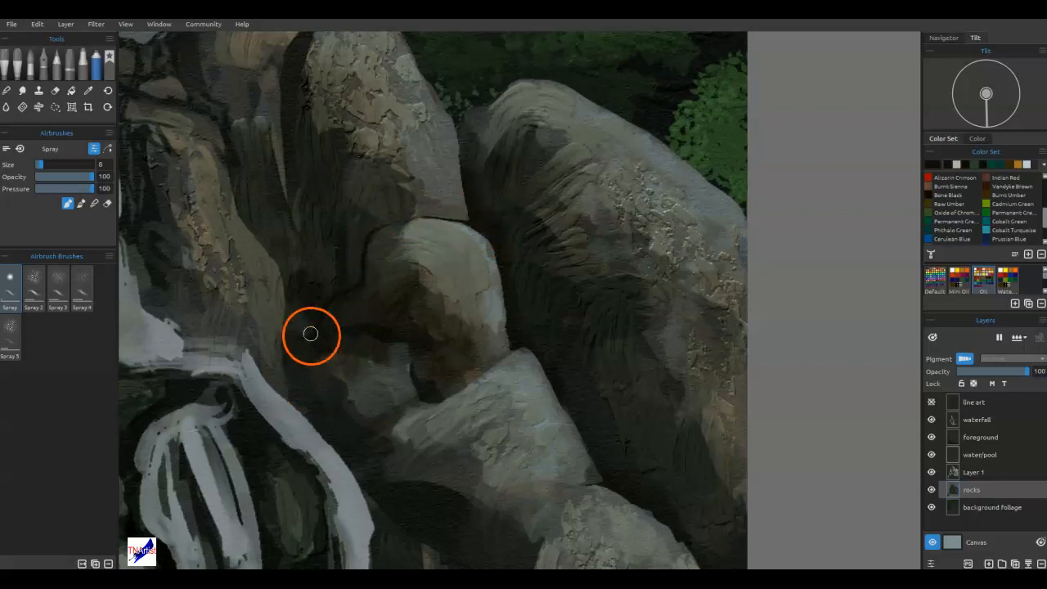
Lasso narrow cracks between the tall brown rock and the central rocks, spray them dark, and deselect.
click(55, 108)
mouse_move(284, 358)
mouse_down()
mouse_move(285, 316)
mouse_move(289, 338)
mouse_move(327, 304)
mouse_move(288, 177)
mouse_up()
mouse_move(288, 123)
mouse_down()
mouse_move(297, 225)
mouse_move(328, 309)
mouse_move(288, 351)
mouse_move(284, 367)
mouse_move(297, 376)
mouse_move(301, 365)
mouse_move(284, 363)
mouse_move(282, 315)
mouse_up()
key(b)
mouse_move(299, 351)
mouse_down()
mouse_move(324, 313)
mouse_move(287, 101)
mouse_up()
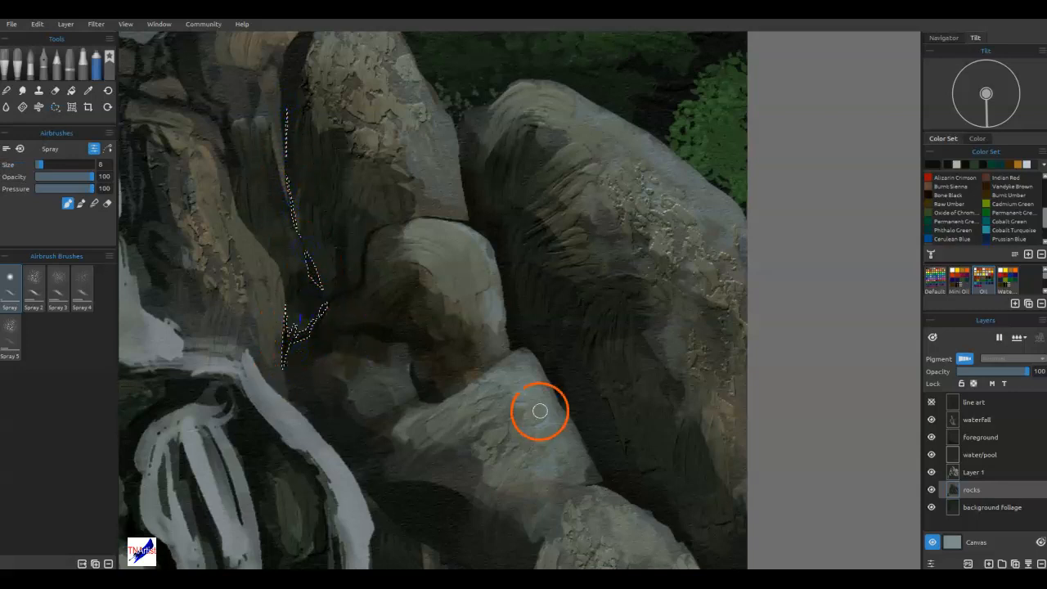
key(ctrl+d)
Draw dark crack lines around the rounded middle rock and the small rocks beneath it with the craft round 2 pencil.
click(57, 62)
drag(306, 282, 311, 331)
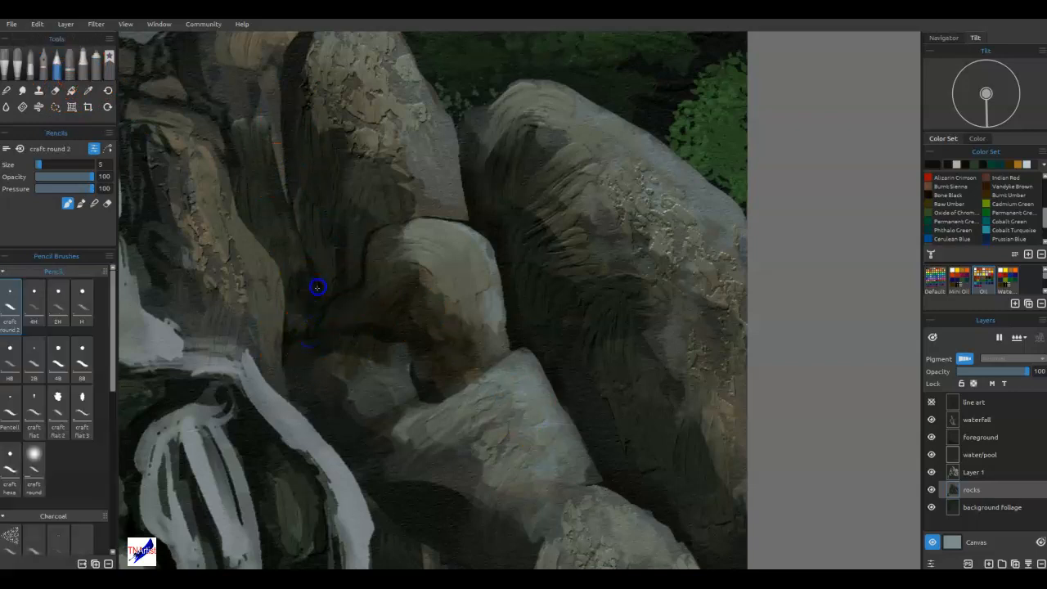
drag(306, 252, 290, 178)
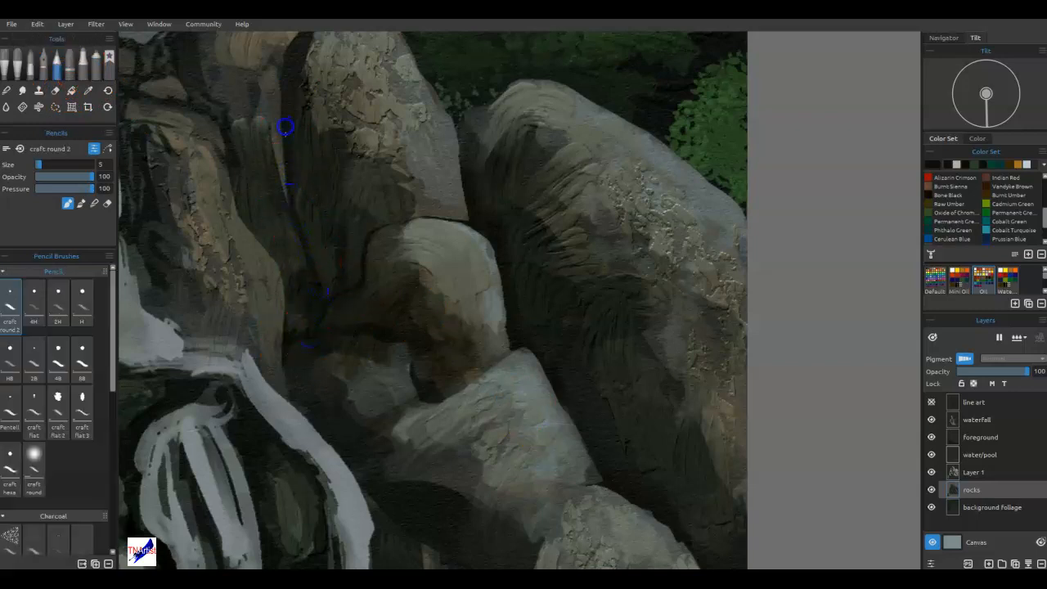
drag(316, 327, 360, 280)
drag(320, 325, 352, 317)
drag(415, 406, 394, 419)
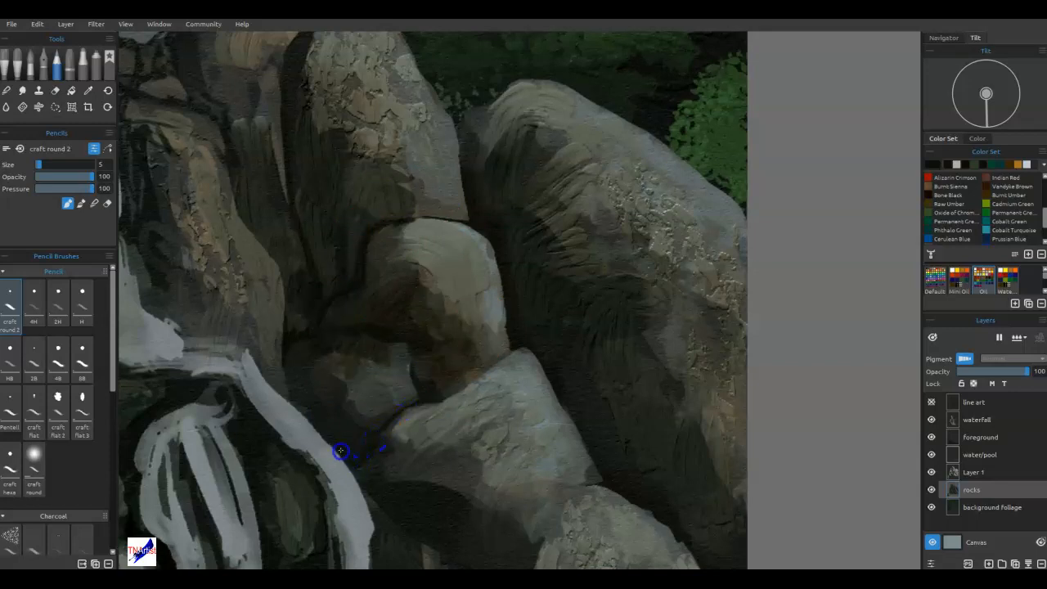
drag(354, 386, 402, 374)
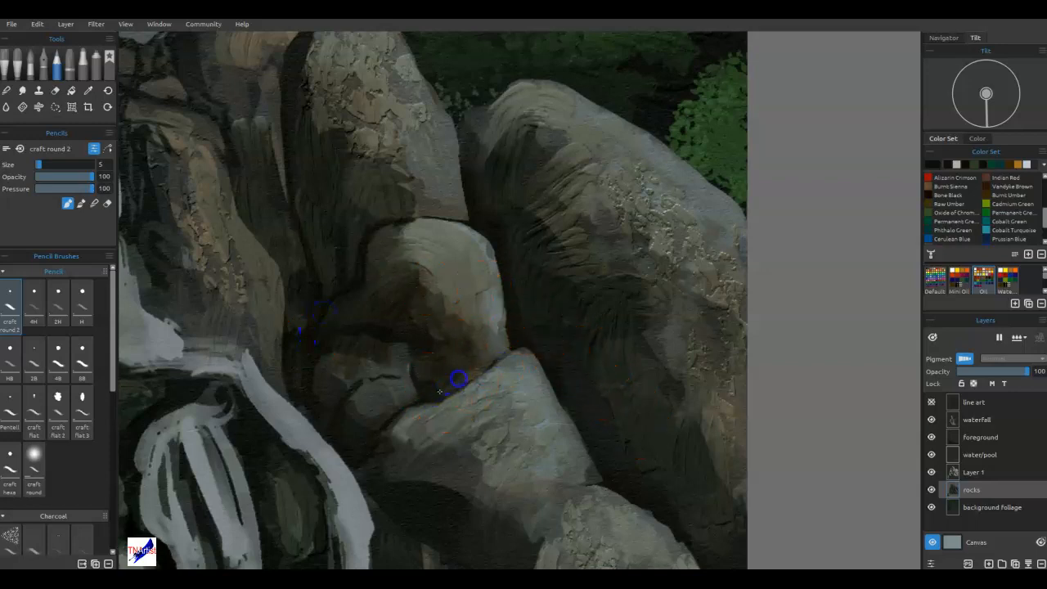
Draw dark pencil cracks along the seam under the rounded middle rock, across its lit face, and on the small rock beside it.
drag(512, 350, 481, 368)
drag(442, 315, 489, 264)
drag(507, 350, 441, 399)
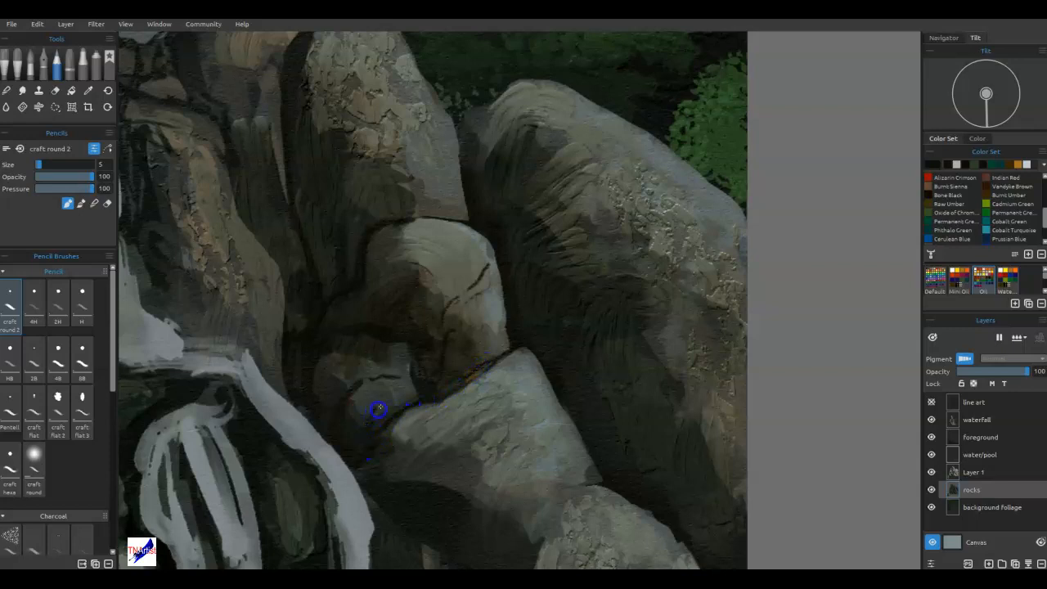
drag(392, 385, 362, 393)
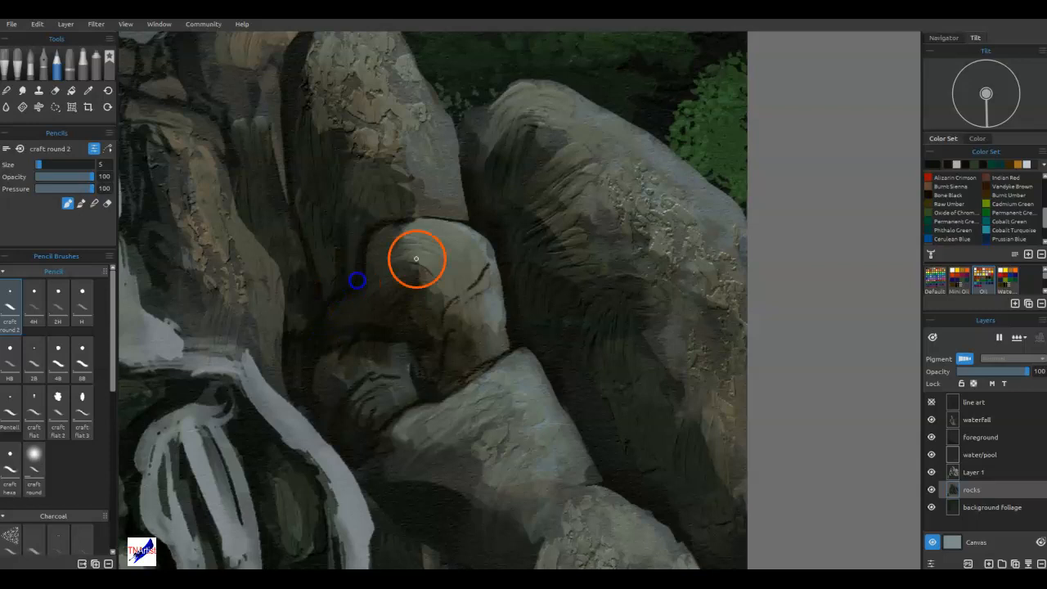
Draw a crack across the tall speckled rock and dark lines down the crevices between it and the rocks beside the upper waterfall.
drag(395, 239, 559, 380)
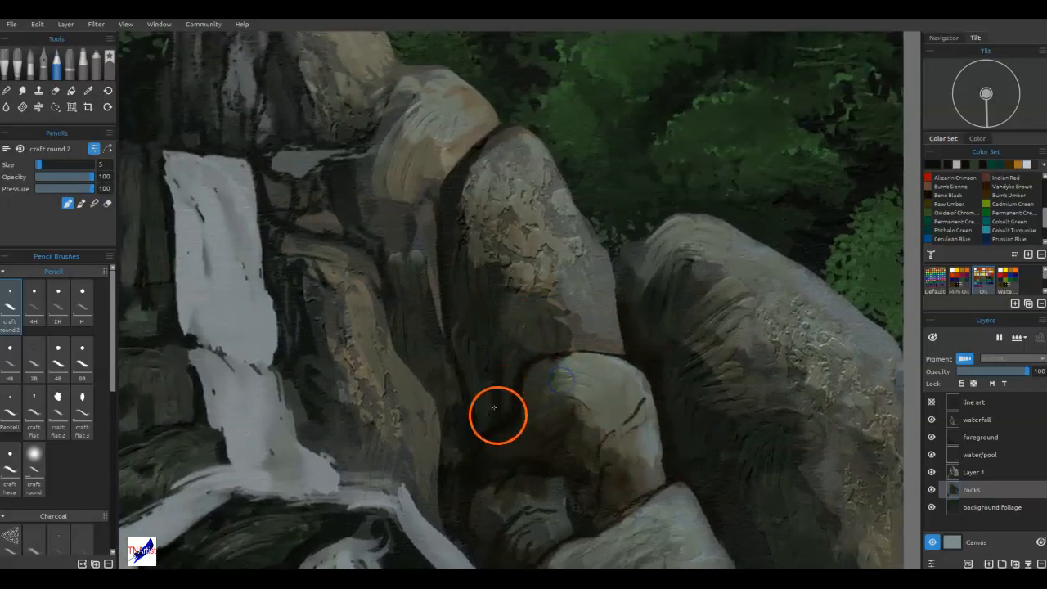
mouse_move(503, 272)
mouse_down()
mouse_move(562, 238)
mouse_move(581, 243)
mouse_up()
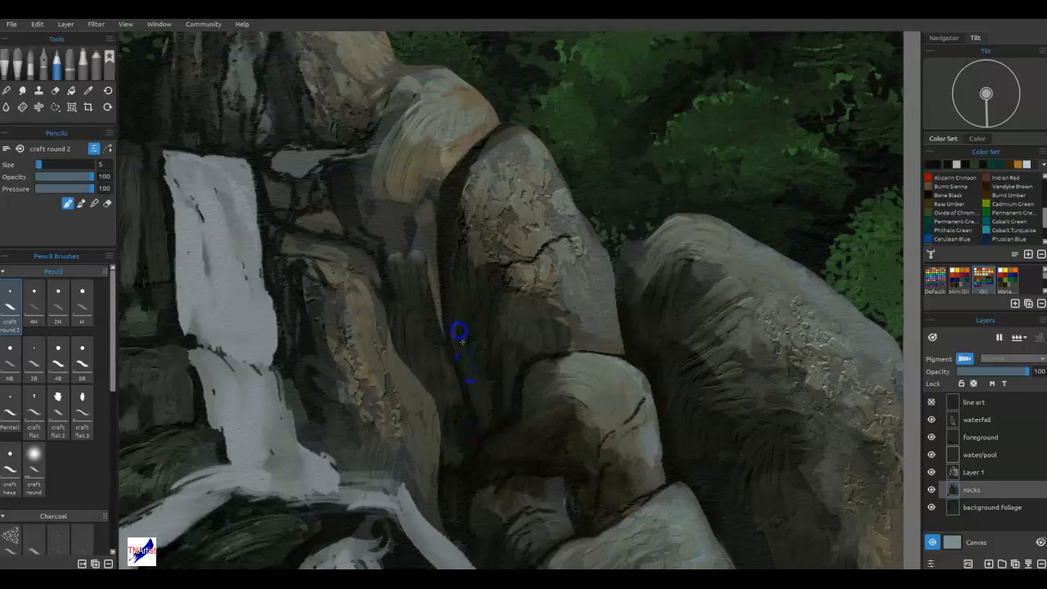
mouse_move(461, 168)
mouse_down()
mouse_move(496, 130)
mouse_move(435, 204)
mouse_move(440, 296)
mouse_up()
drag(443, 434, 410, 370)
drag(386, 267, 420, 372)
mouse_move(433, 193)
mouse_down()
mouse_move(413, 274)
mouse_move(359, 219)
mouse_move(352, 174)
mouse_move(354, 222)
mouse_move(338, 184)
mouse_move(336, 208)
mouse_move(385, 286)
mouse_move(293, 233)
mouse_up()
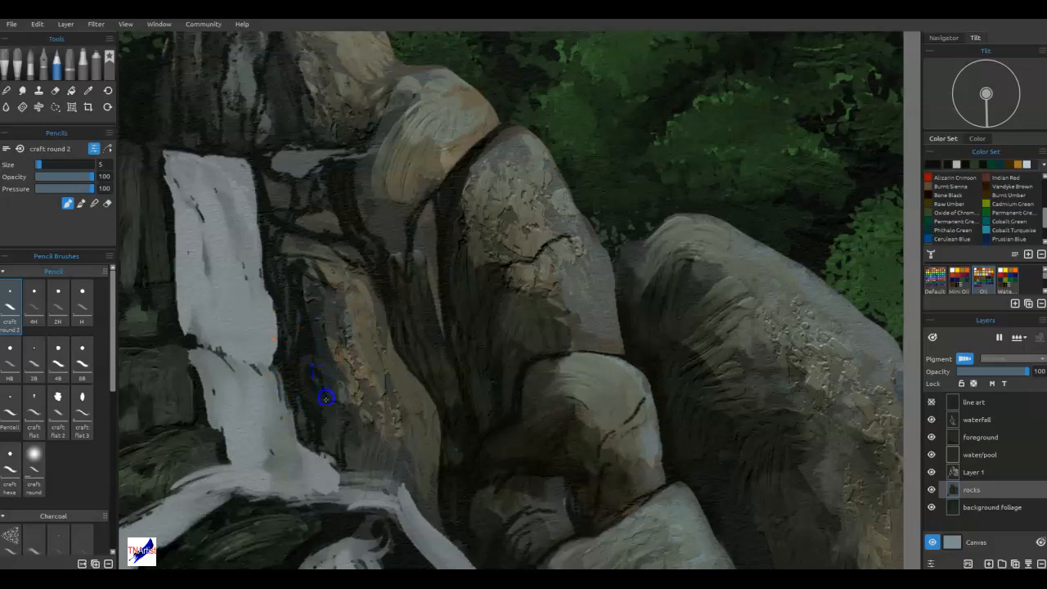
Draw dark crack lines along both edges of the brown rock next to the upper waterfall.
drag(324, 355, 308, 260)
mouse_move(444, 511)
mouse_down()
mouse_move(418, 386)
mouse_move(430, 484)
mouse_move(419, 376)
mouse_move(438, 462)
mouse_up()
drag(426, 411, 400, 361)
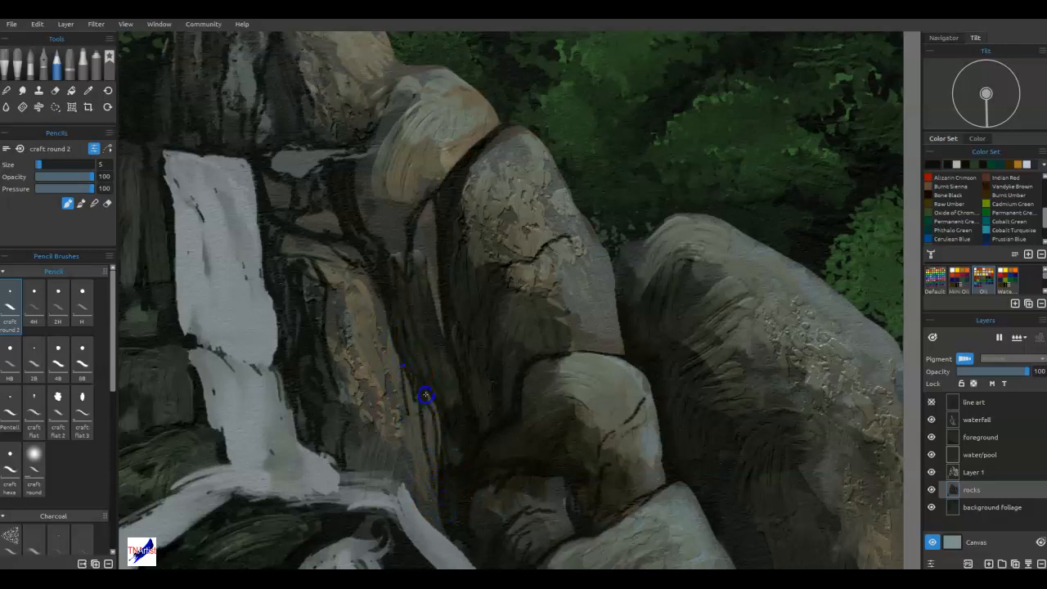
mouse_move(447, 526)
mouse_down()
mouse_move(417, 424)
mouse_move(438, 526)
mouse_move(423, 510)
mouse_move(410, 414)
mouse_move(425, 512)
mouse_move(441, 534)
mouse_move(437, 423)
mouse_up()
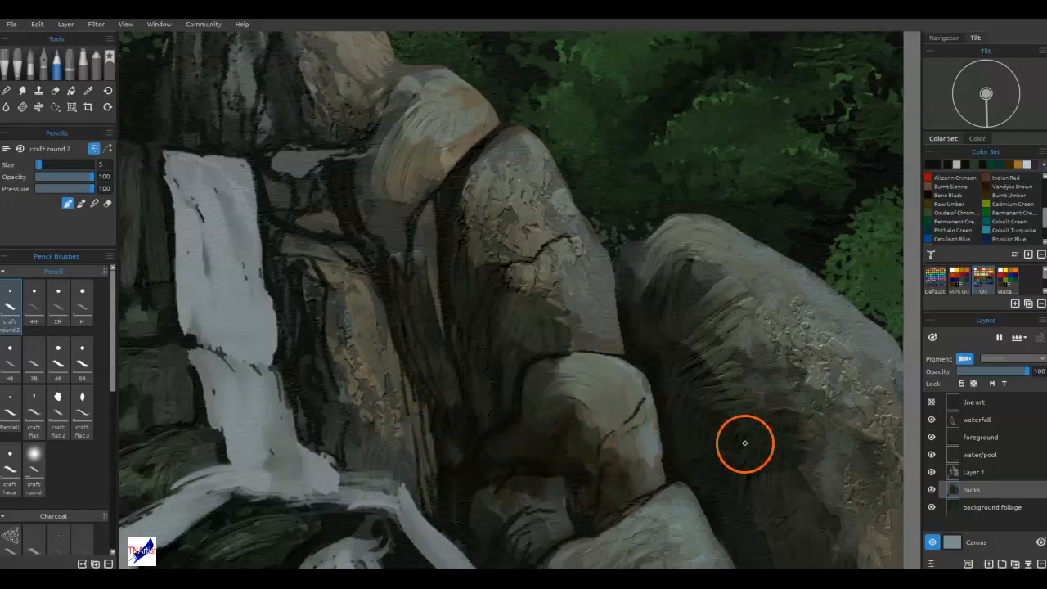
Darken the gap between the tall speckled rock and the large right-hand boulder, and add vertical cracks to the tall rock's lower face.
drag(646, 238, 633, 302)
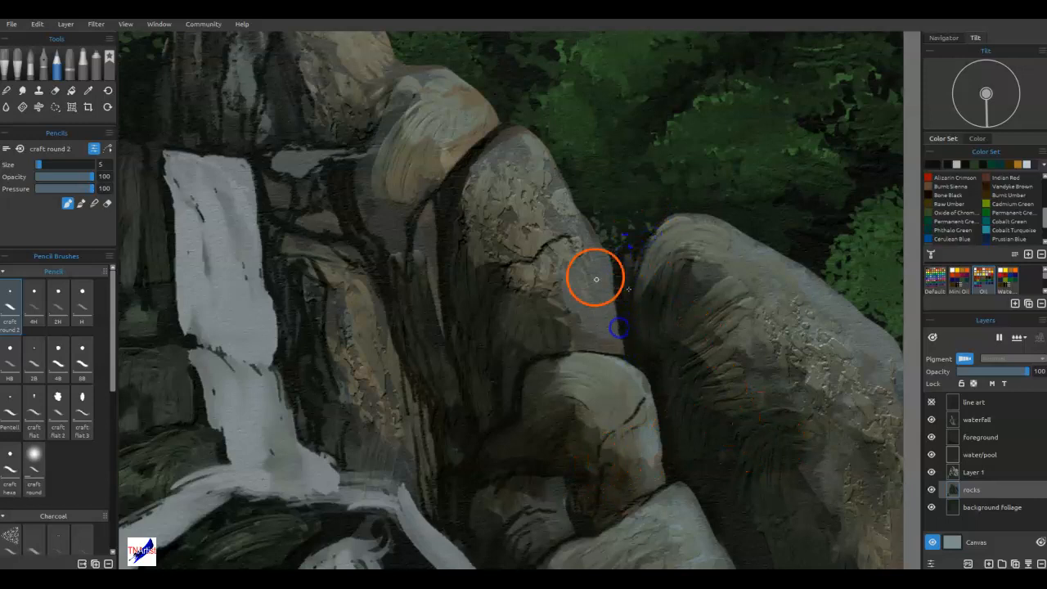
drag(597, 310, 603, 353)
mouse_move(586, 287)
mouse_down()
mouse_move(586, 286)
mouse_move(593, 348)
mouse_up()
mouse_move(576, 238)
mouse_down()
mouse_move(553, 214)
mouse_move(542, 164)
mouse_move(491, 145)
mouse_move(473, 166)
mouse_up()
mouse_move(413, 65)
mouse_down()
mouse_move(380, 98)
mouse_move(378, 155)
mouse_move(401, 247)
mouse_up()
mouse_move(404, 136)
mouse_down()
mouse_move(390, 246)
mouse_move(381, 202)
mouse_move(393, 102)
mouse_up()
Outline the lower-right textured rock's upper-left edge, and draw cracks down its shaded side and across the left end of the grey rock above.
mouse_move(802, 467)
mouse_down()
mouse_move(717, 359)
mouse_move(603, 123)
mouse_up()
mouse_move(570, 275)
mouse_down()
mouse_move(562, 271)
mouse_move(508, 346)
mouse_up()
drag(529, 386, 526, 475)
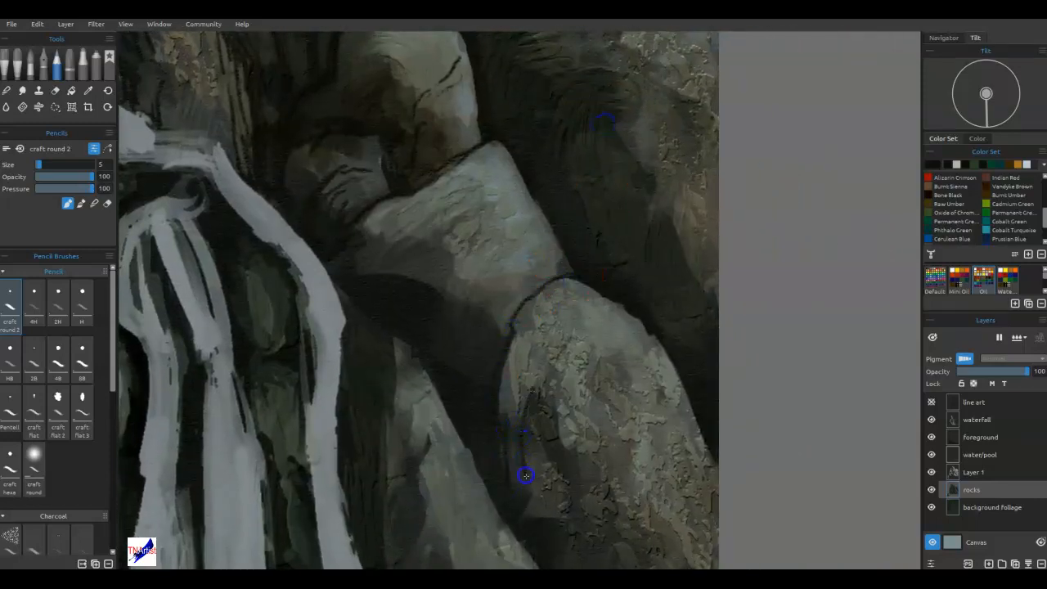
drag(564, 343, 535, 502)
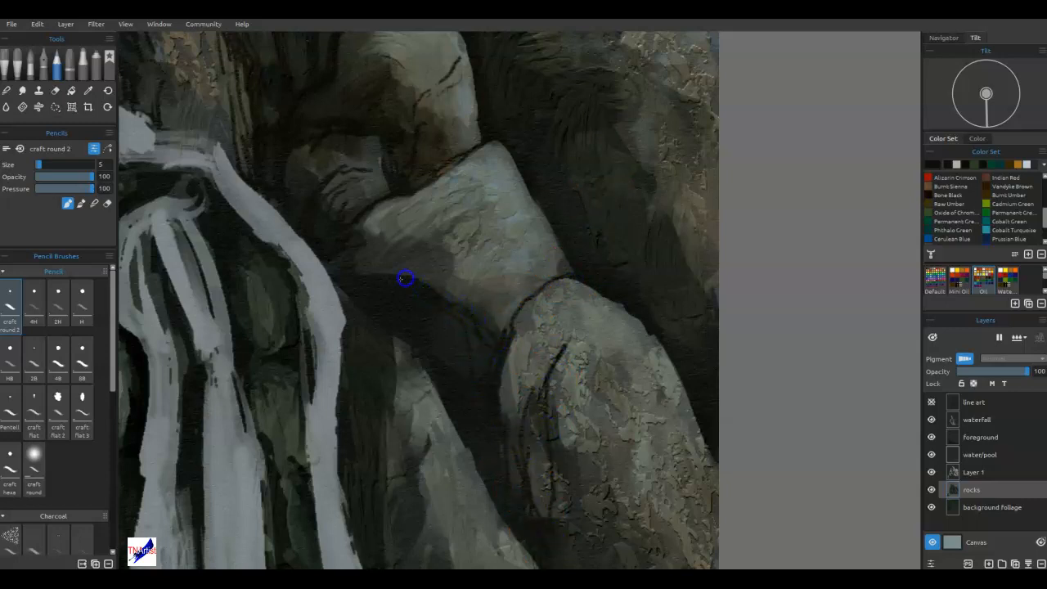
mouse_move(431, 179)
mouse_down()
mouse_move(409, 198)
mouse_move(389, 260)
mouse_move(416, 222)
mouse_move(409, 277)
mouse_up()
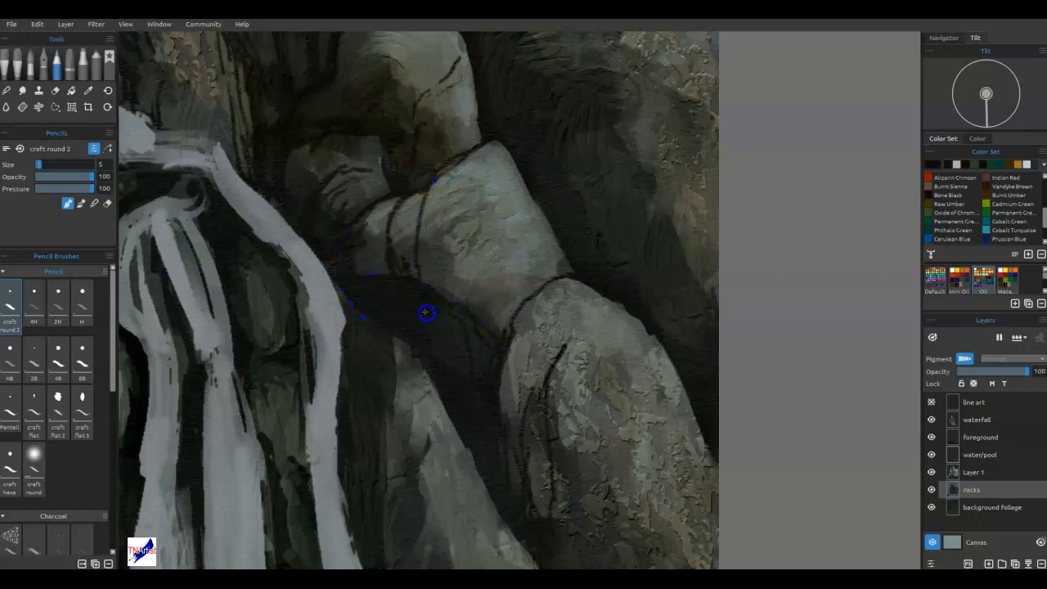
Draw dark cracks into the left shaded side and base of the pointed rock beside the lower waterfall.
drag(399, 353, 391, 479)
mouse_move(431, 437)
mouse_down()
mouse_move(424, 523)
mouse_move(397, 555)
mouse_up()
mouse_move(393, 484)
mouse_down()
mouse_move(419, 513)
mouse_move(397, 474)
mouse_up()
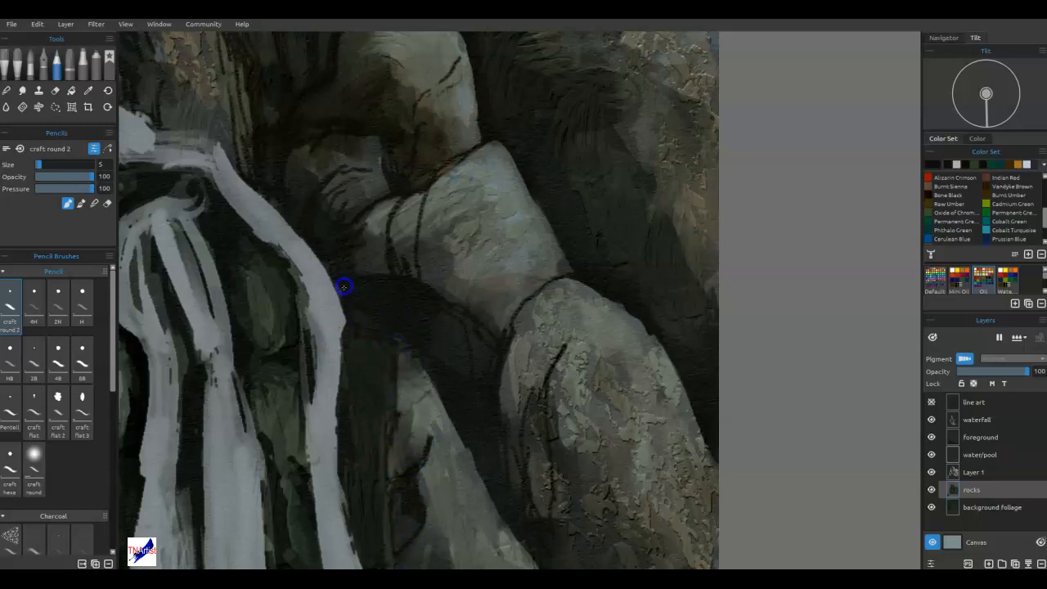
drag(344, 287, 341, 283)
drag(482, 392, 469, 197)
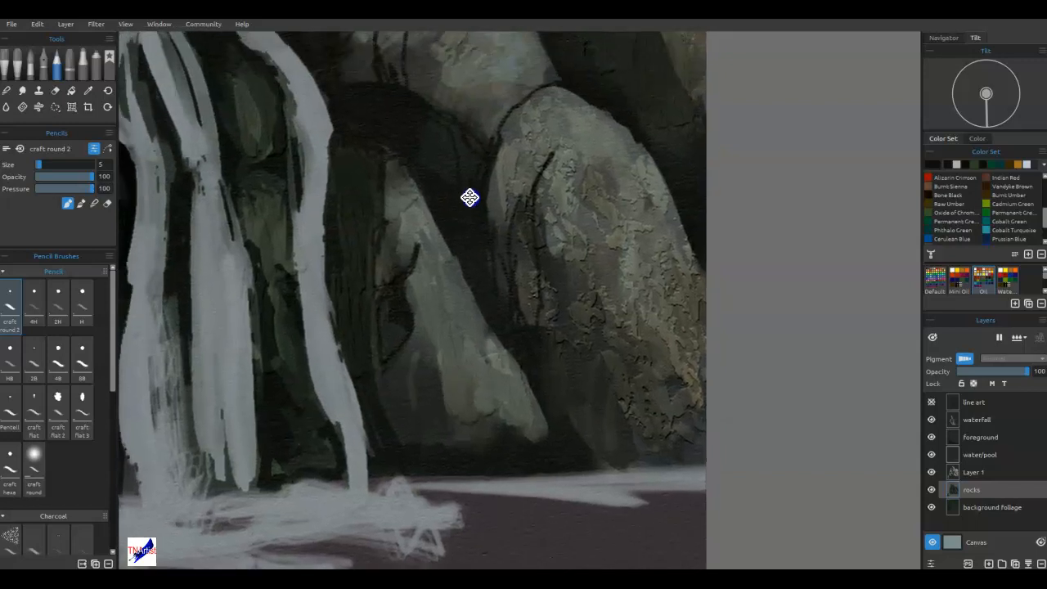
mouse_move(431, 352)
mouse_down()
mouse_move(434, 368)
mouse_move(409, 339)
mouse_move(402, 439)
mouse_move(376, 375)
mouse_up()
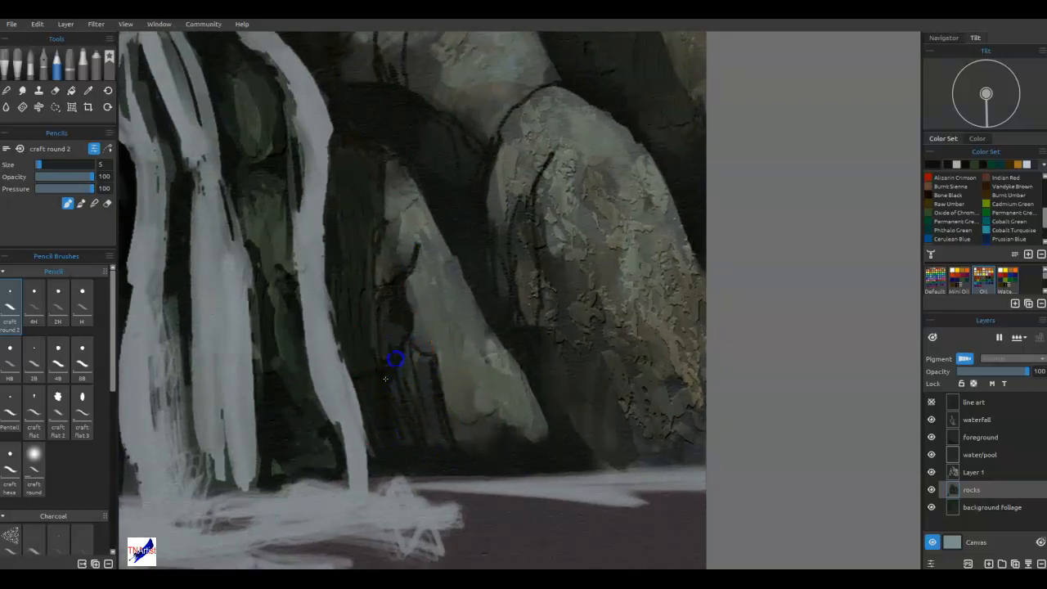
drag(402, 292, 407, 315)
Darken the gap between the pointed rock and the lower-right textured rock and their bases with the pencil at size 18.
mouse_move(408, 378)
mouse_down()
mouse_move(453, 456)
mouse_move(482, 434)
mouse_move(503, 453)
mouse_move(538, 348)
mouse_move(496, 145)
mouse_up()
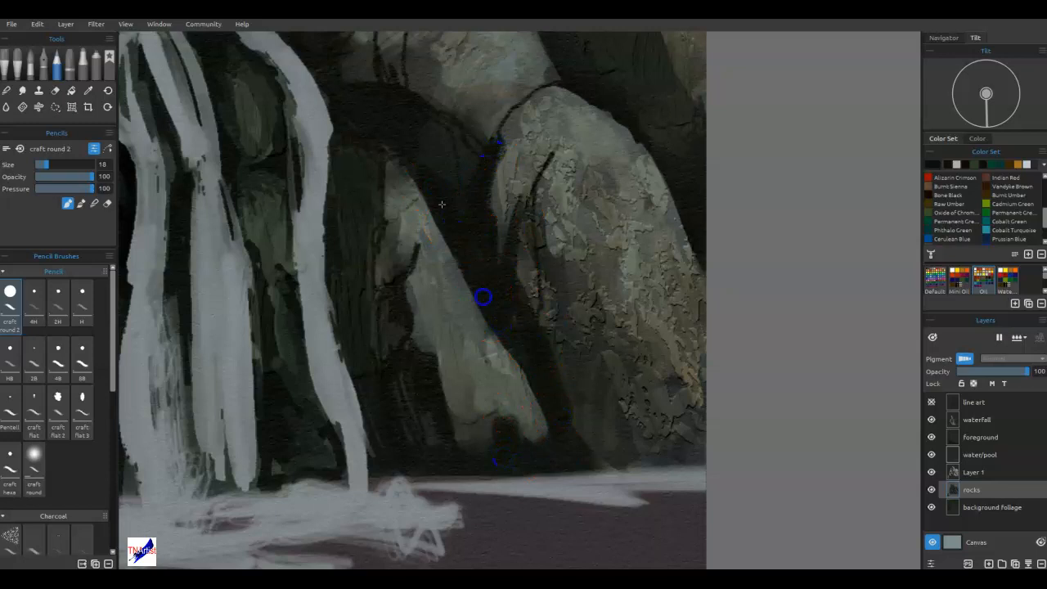
mouse_move(578, 453)
mouse_down()
mouse_move(605, 388)
mouse_move(645, 456)
mouse_move(669, 449)
mouse_move(687, 460)
mouse_up()
Draw a long crack down the lower-right textured rock at pencil size 12, tapering it toward the base at size 4.
key([)
key([)
key([)
key([)
key([)
key([)
drag(640, 145, 613, 238)
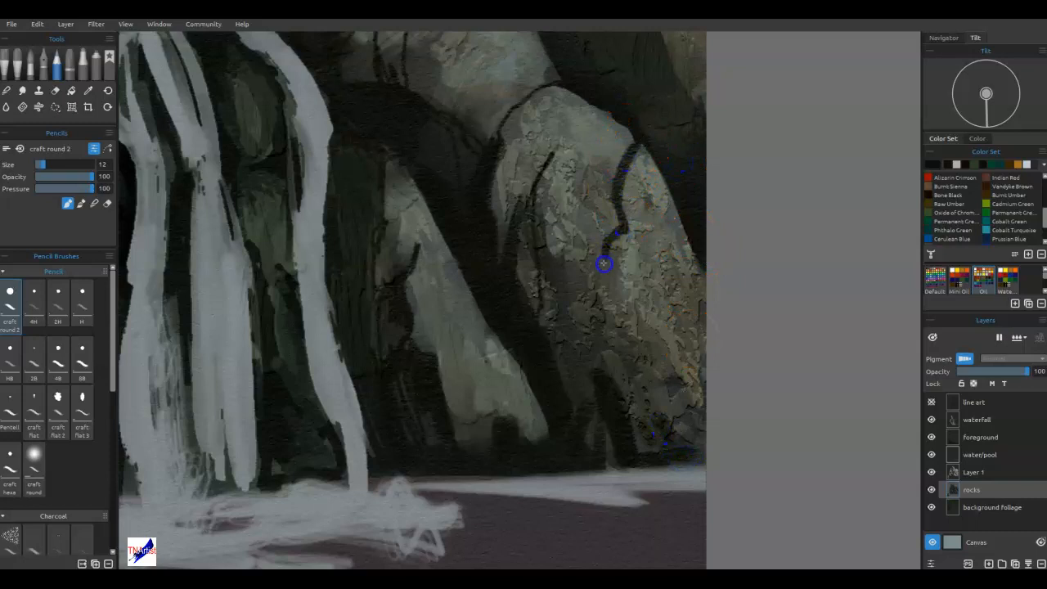
key(bracketleft)
drag(603, 281, 606, 307)
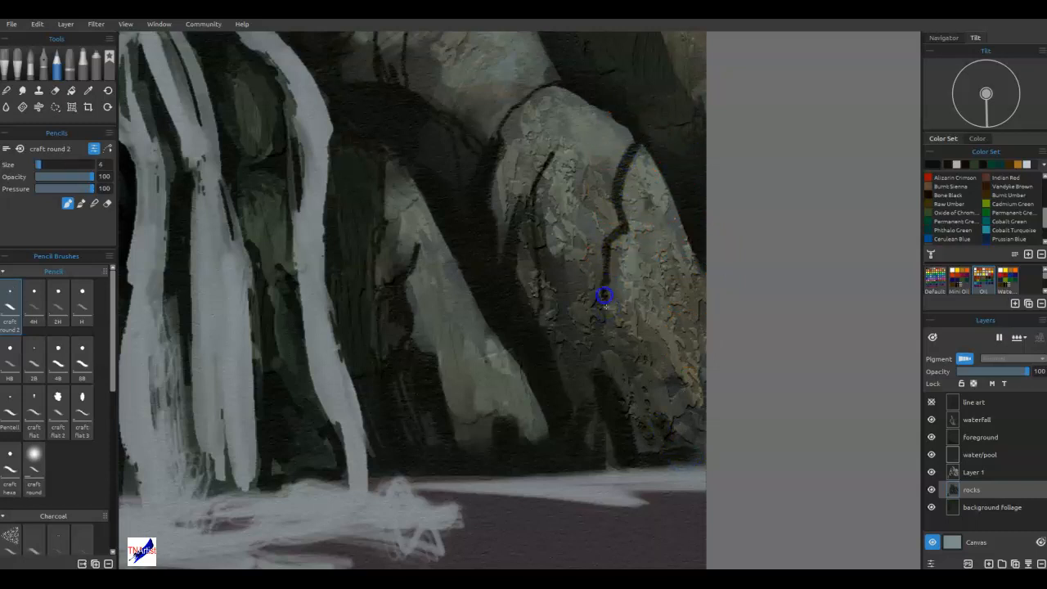
drag(605, 366, 604, 393)
drag(602, 328, 598, 371)
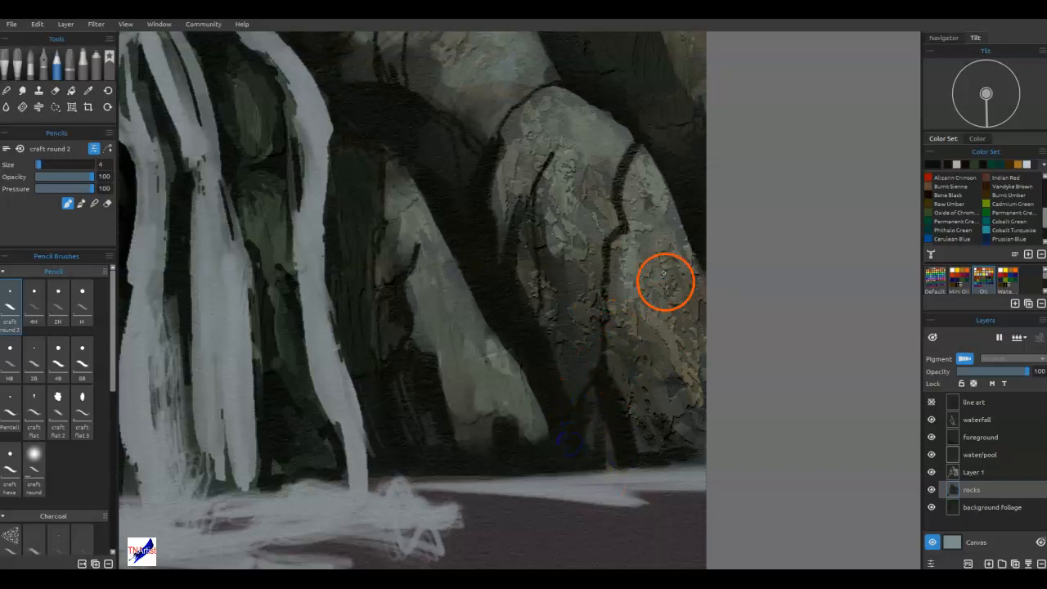
Add fine broken cracks from the top of the lower-right textured rock down through its shaded side.
mouse_move(617, 125)
mouse_down()
mouse_move(596, 110)
mouse_move(575, 161)
mouse_move(559, 296)
mouse_up()
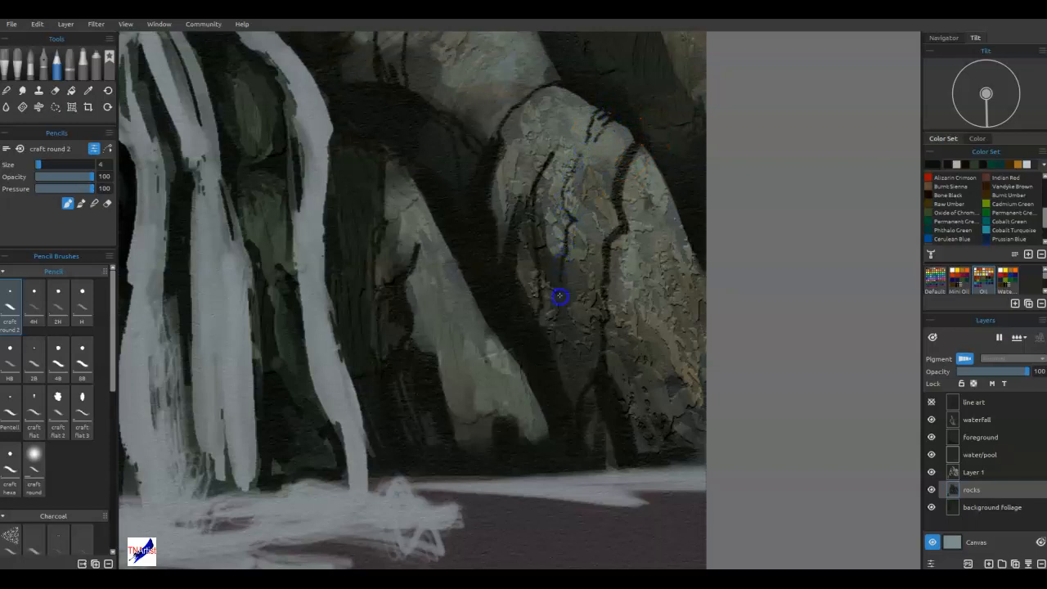
drag(559, 338, 559, 346)
drag(524, 214, 537, 179)
drag(472, 243, 476, 258)
Enlarge the pencil and darken the rock crevice between the lower waterfall streams.
key(])
key(])
key(])
key(])
key(])
key(])
mouse_move(287, 448)
mouse_down()
mouse_move(269, 393)
mouse_move(257, 152)
mouse_move(305, 344)
mouse_up()
Darken the folds and shaded left side of the large right-hand boulder with the pencil at size 20.
drag(579, 362, 574, 520)
drag(615, 473, 578, 356)
drag(573, 384, 603, 497)
key(])
drag(520, 329, 535, 391)
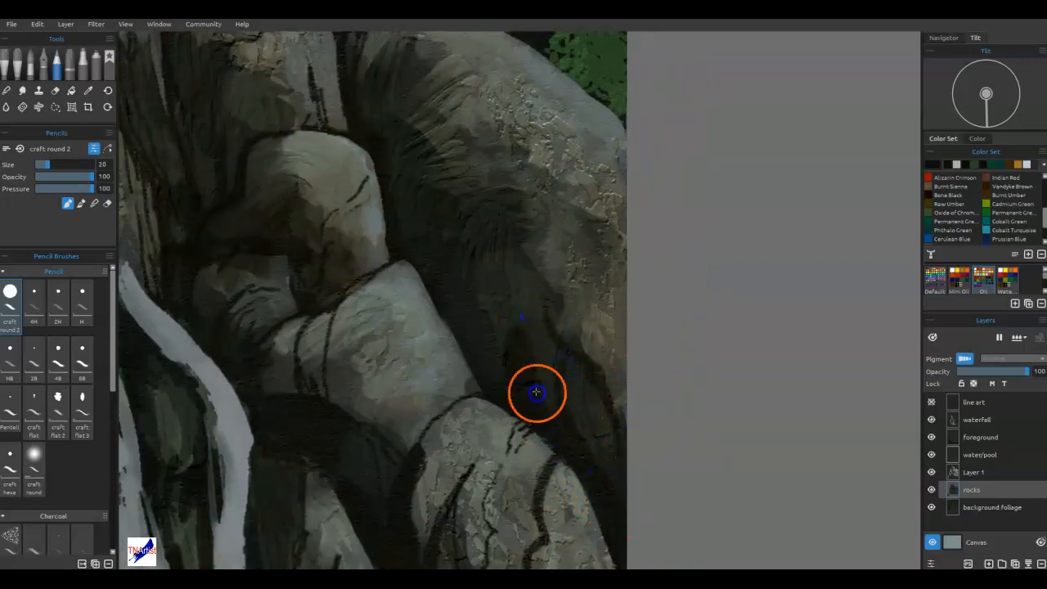
drag(533, 271, 510, 381)
drag(442, 219, 467, 189)
drag(492, 245, 480, 327)
drag(406, 134, 463, 199)
drag(390, 92, 415, 160)
Broaden the dark crevices between the tall speckled rock and the rocks beside the upper waterfall.
mouse_move(451, 217)
mouse_down()
mouse_move(466, 361)
mouse_move(624, 303)
mouse_up()
mouse_move(468, 356)
mouse_down()
mouse_move(445, 370)
mouse_move(475, 407)
mouse_up()
drag(461, 316, 433, 371)
drag(465, 287, 438, 331)
drag(447, 228, 373, 260)
drag(422, 177, 421, 176)
drag(338, 219, 323, 145)
Darken the crevices and outer edge of the rocks on the left side of the upper waterfall.
drag(356, 245, 579, 453)
mouse_move(437, 426)
mouse_down()
mouse_move(420, 292)
mouse_move(688, 310)
mouse_up()
drag(527, 287, 518, 136)
drag(472, 252, 467, 147)
mouse_move(481, 322)
mouse_down()
mouse_move(429, 367)
mouse_move(419, 422)
mouse_up()
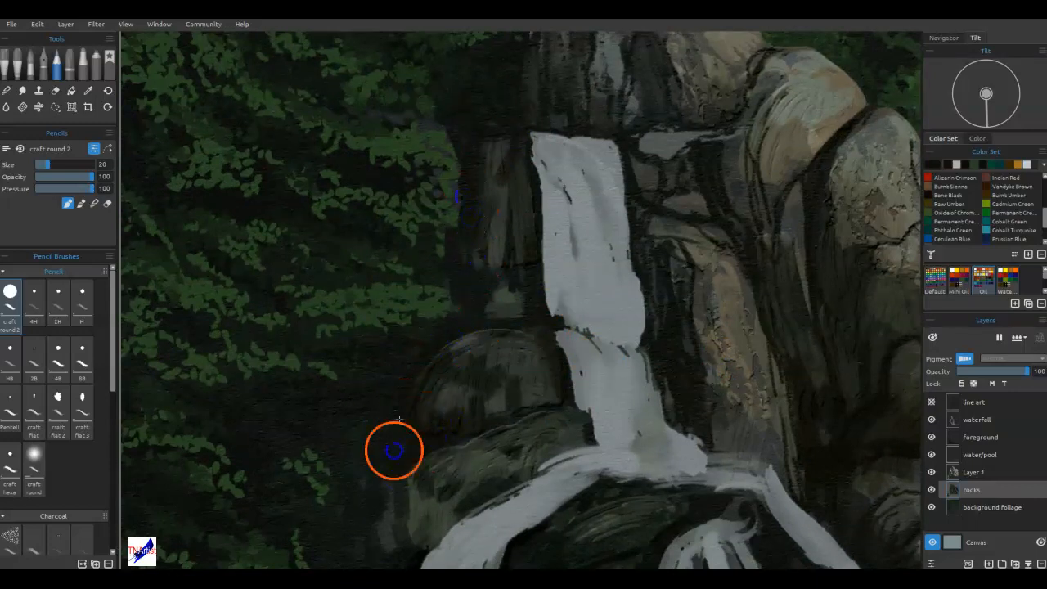
Darken the edges and base of the small rounded rock beside the lower-left waterfall, including the gap beneath the stream.
scroll(392, 449, up, 5)
mouse_move(409, 304)
mouse_down()
mouse_move(395, 431)
mouse_move(389, 405)
mouse_move(457, 459)
mouse_up()
scroll(467, 311, down, 5)
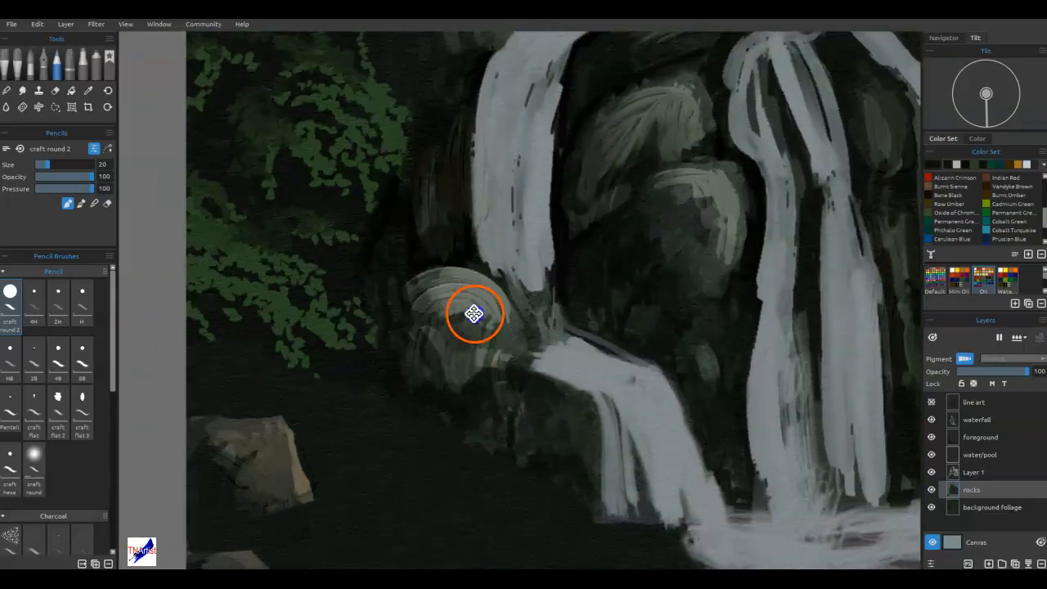
drag(444, 276, 498, 350)
drag(604, 340, 623, 417)
mouse_move(605, 310)
mouse_down()
mouse_move(523, 274)
mouse_move(552, 278)
mouse_move(527, 268)
mouse_move(539, 266)
mouse_move(534, 239)
mouse_move(482, 172)
mouse_move(441, 254)
mouse_move(445, 241)
mouse_move(414, 217)
mouse_move(433, 187)
mouse_move(431, 251)
mouse_move(419, 195)
mouse_move(446, 271)
mouse_move(444, 223)
mouse_move(501, 305)
mouse_up()
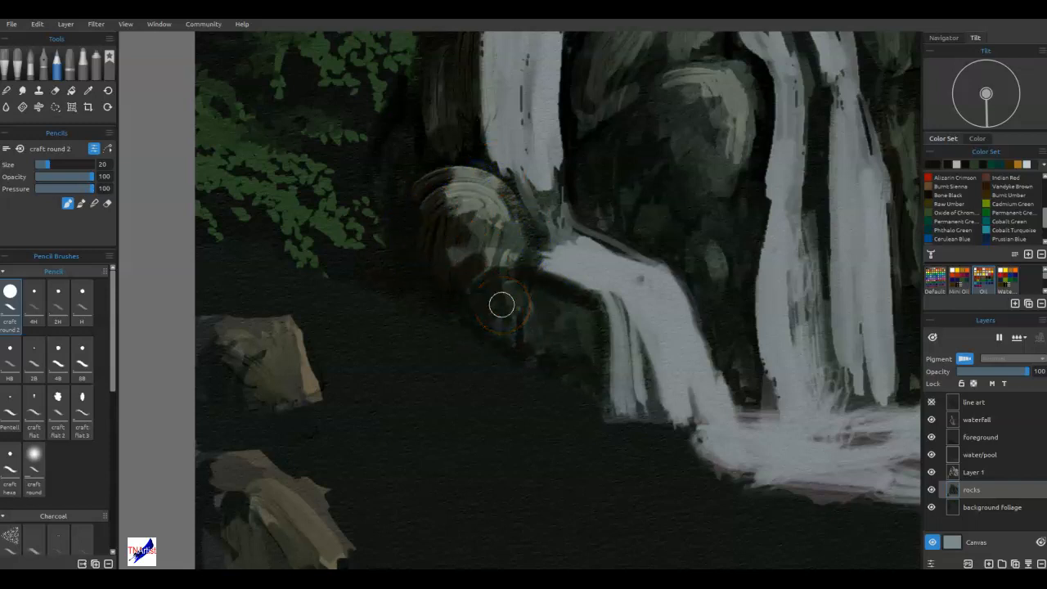
Widen the dark crack through the left end of the grey rock beneath the rounded middle rock and shade its underside.
drag(751, 303, 330, 430)
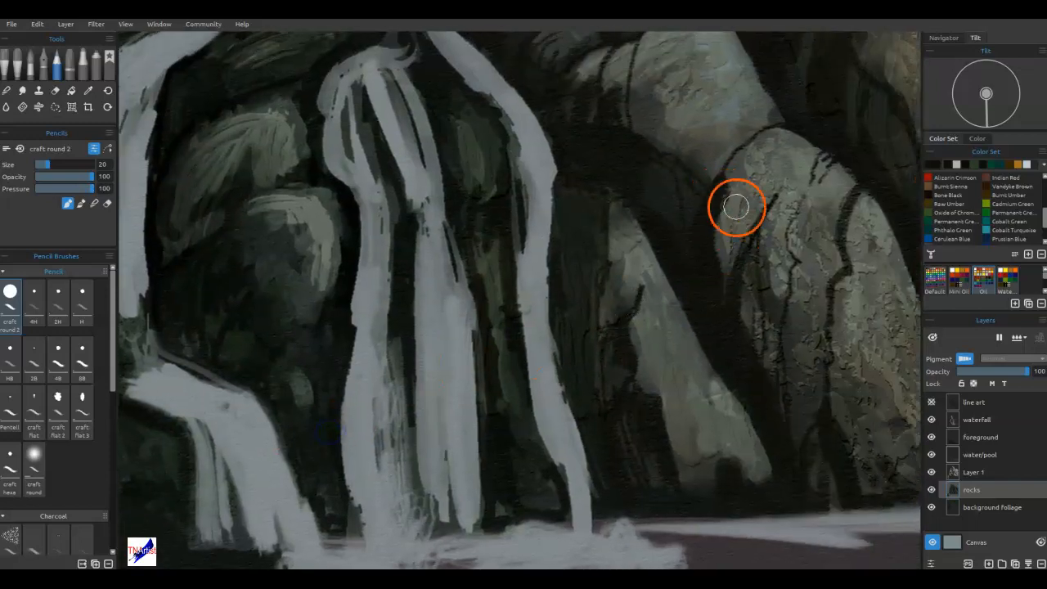
mouse_move(734, 250)
mouse_down()
mouse_move(696, 238)
mouse_move(684, 377)
mouse_up()
mouse_move(632, 185)
mouse_down()
mouse_move(623, 245)
mouse_move(630, 299)
mouse_move(625, 265)
mouse_up()
drag(638, 215, 662, 314)
drag(680, 254, 635, 324)
mouse_move(598, 171)
mouse_down()
mouse_move(659, 201)
mouse_move(556, 242)
mouse_move(625, 168)
mouse_move(610, 219)
mouse_up()
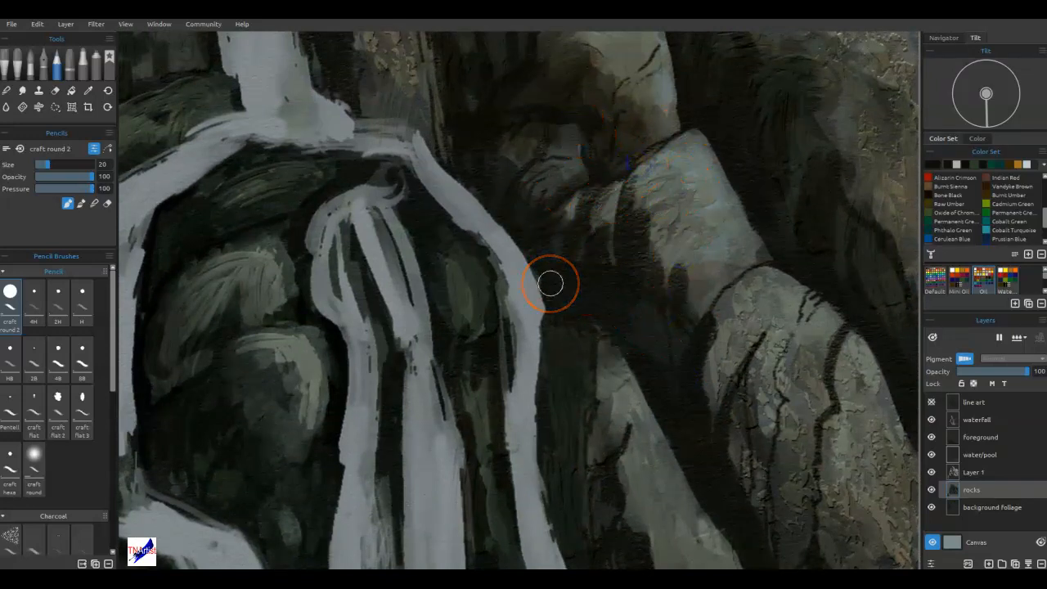
Fit the whole painting in view and make the waterfall layer active.
key(ctrl+0)
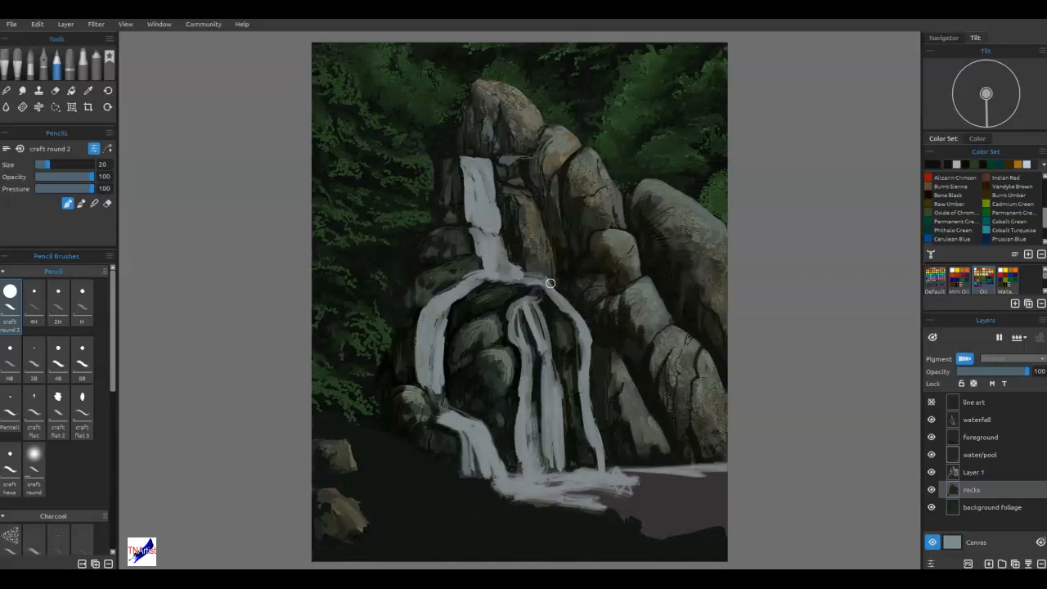
click(968, 422)
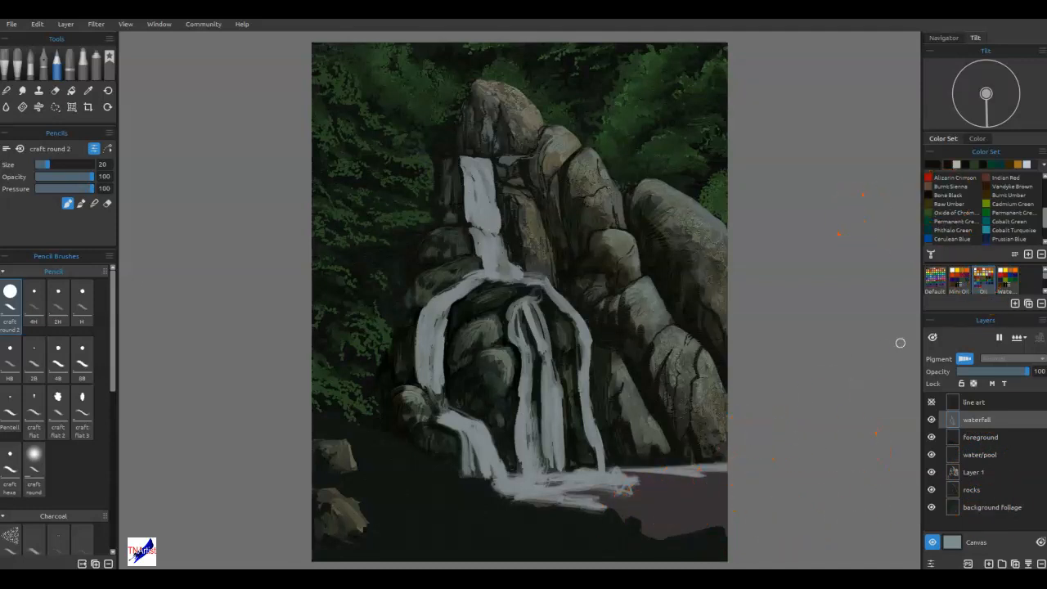
Flatten the spotted stencil into a wide strip and place it over the pool at the foot of the falls.
mouse_move(636, 189)
mouse_down()
mouse_move(792, 286)
mouse_move(771, 262)
mouse_up()
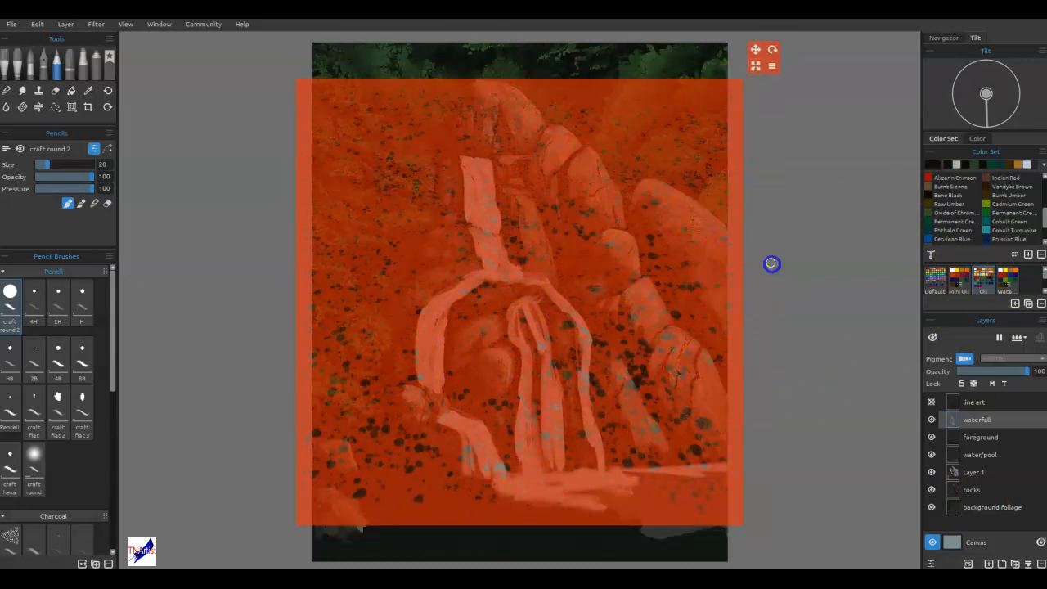
click(771, 66)
click(787, 156)
drag(757, 66, 819, 197)
drag(762, 234, 848, 411)
drag(895, 366, 891, 393)
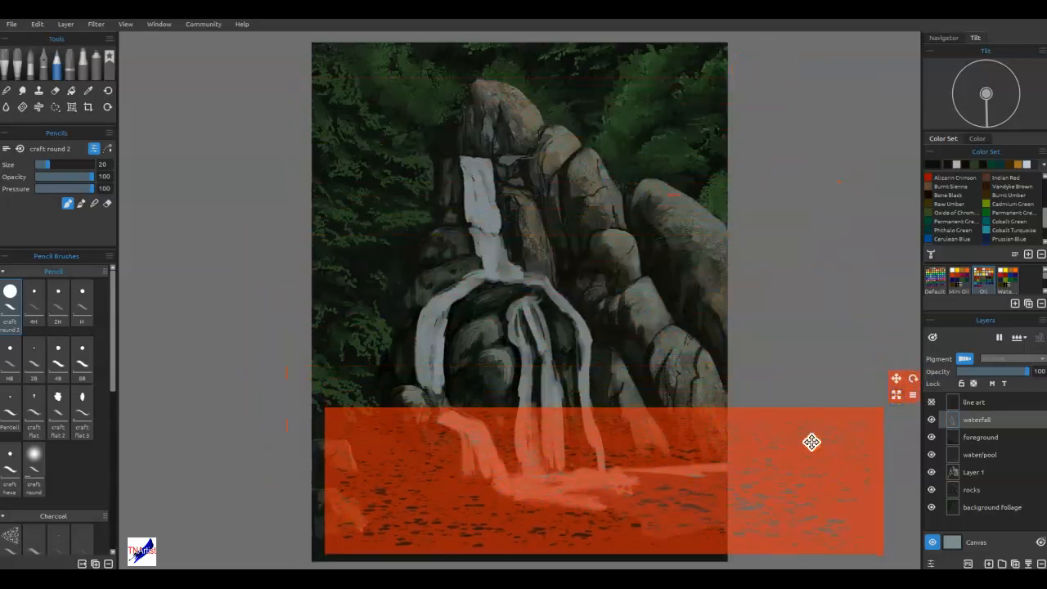
drag(811, 442, 803, 449)
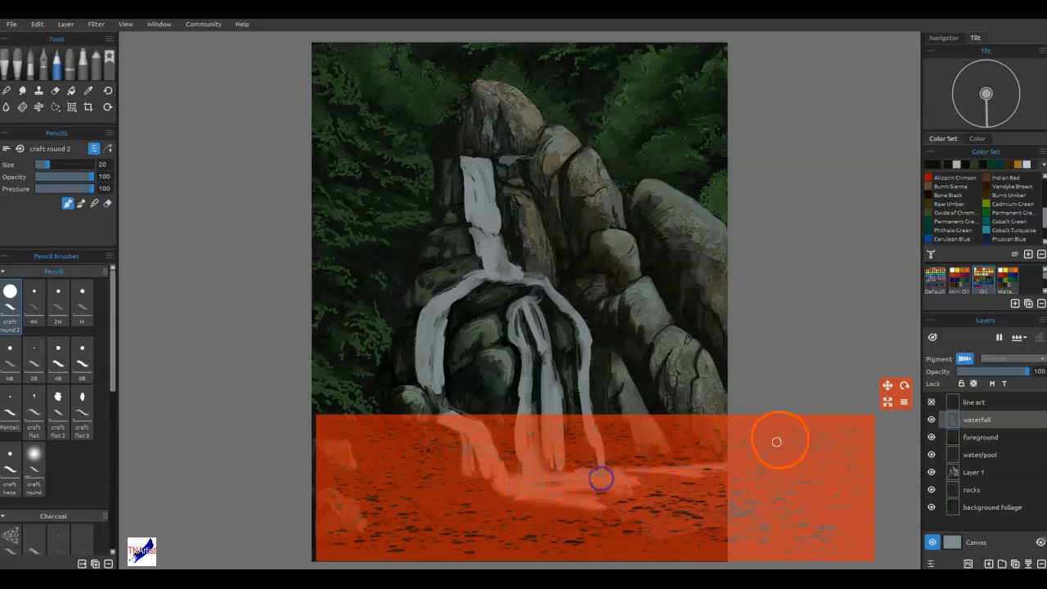
drag(743, 501, 796, 498)
drag(732, 500, 878, 489)
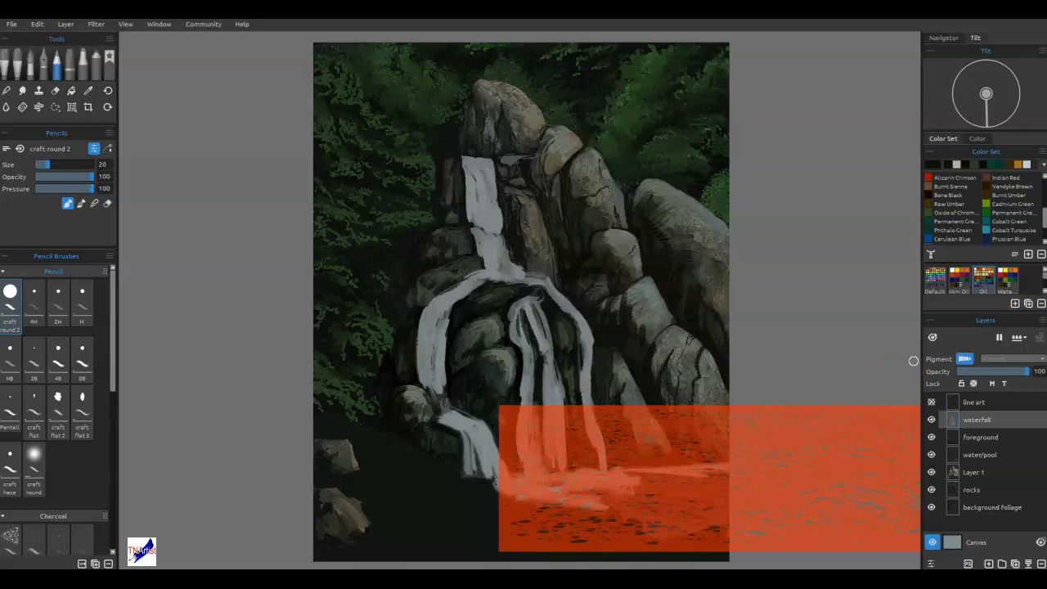
Pick ochre and paint flecks onto the pool through the stencil with a size 60 brush.
click(1011, 164)
click(659, 515)
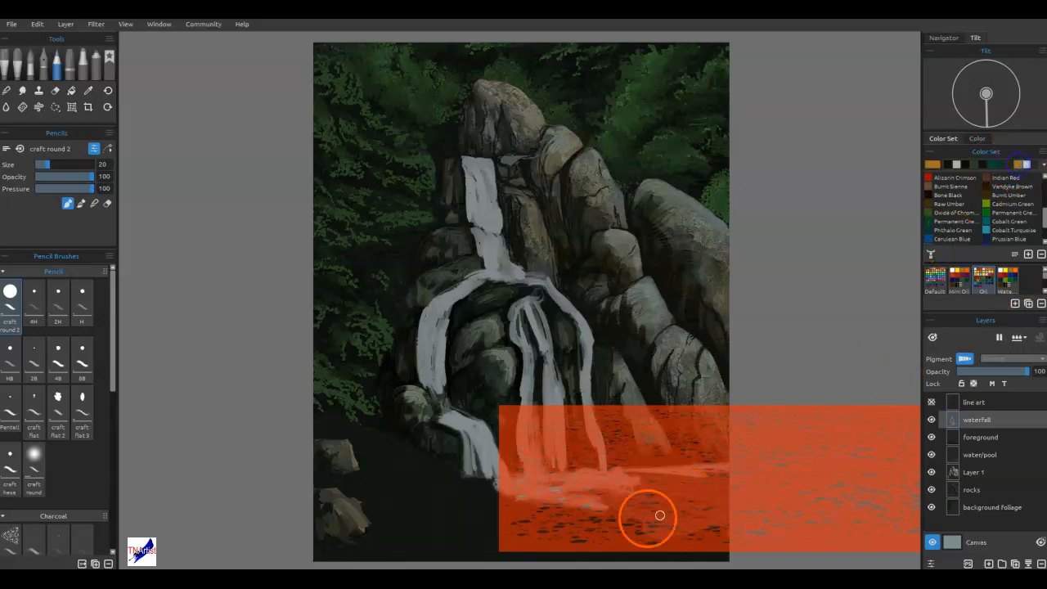
key(])
key(])
key(])
key(])
key(])
key(])
key(])
key([)
key([)
key([)
mouse_move(666, 520)
mouse_down()
mouse_move(595, 516)
mouse_move(635, 527)
mouse_move(622, 533)
mouse_move(810, 505)
mouse_move(597, 488)
mouse_move(832, 457)
mouse_move(788, 475)
mouse_up()
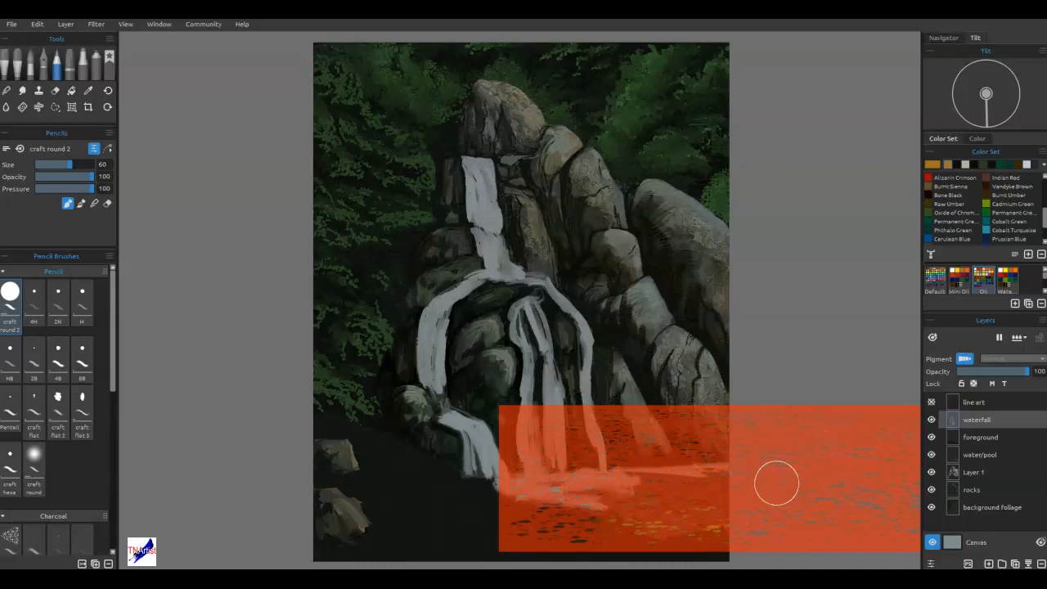
Undo the last ochre strokes, then rework and blend the flecks in the pool through the stencil.
key(ctrl+z)
key(ctrl+z)
key(ctrl+z)
key(ctrl+z)
mouse_move(742, 497)
mouse_down()
mouse_move(579, 507)
mouse_move(754, 507)
mouse_move(594, 524)
mouse_move(698, 524)
mouse_move(750, 510)
mouse_move(730, 498)
mouse_move(551, 486)
mouse_move(784, 476)
mouse_move(560, 520)
mouse_move(641, 536)
mouse_move(556, 515)
mouse_move(761, 481)
mouse_up()
key(n)
mouse_move(652, 495)
mouse_down()
mouse_move(772, 473)
mouse_move(722, 484)
mouse_move(713, 508)
mouse_move(761, 492)
mouse_move(729, 502)
mouse_move(705, 532)
mouse_move(727, 541)
mouse_move(705, 543)
mouse_move(815, 503)
mouse_move(796, 488)
mouse_move(678, 546)
mouse_up()
Hide the stencil and erase stray flecks around the pool's edges with a size 30 eraser.
key(e)
key([)
key([)
key([)
key(ctrl+h)
drag(581, 536, 525, 524)
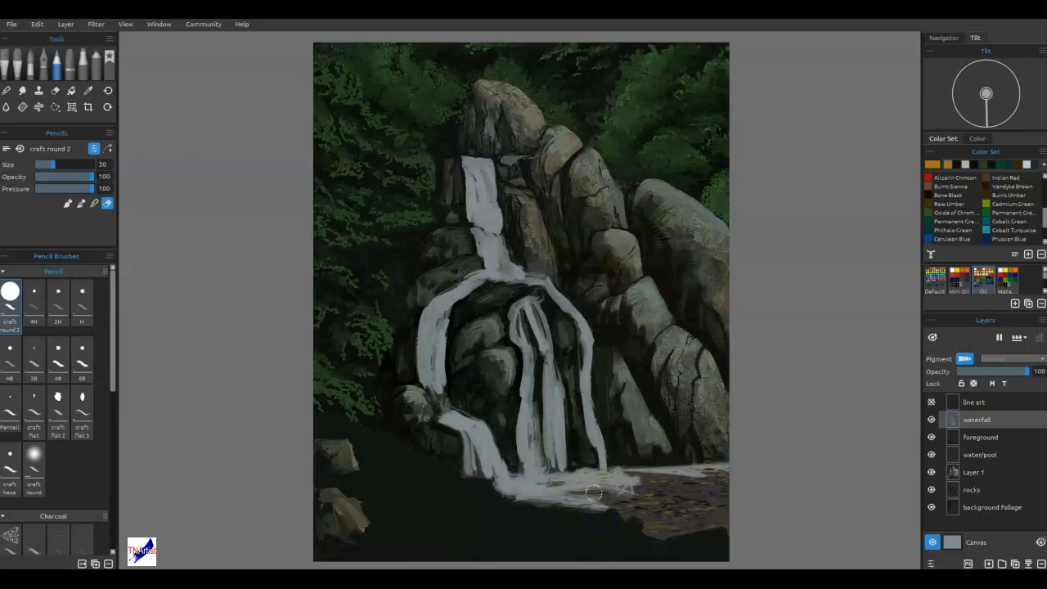
mouse_move(599, 491)
mouse_down()
mouse_move(624, 495)
mouse_move(597, 504)
mouse_move(707, 503)
mouse_move(711, 494)
mouse_move(666, 488)
mouse_move(712, 494)
mouse_up()
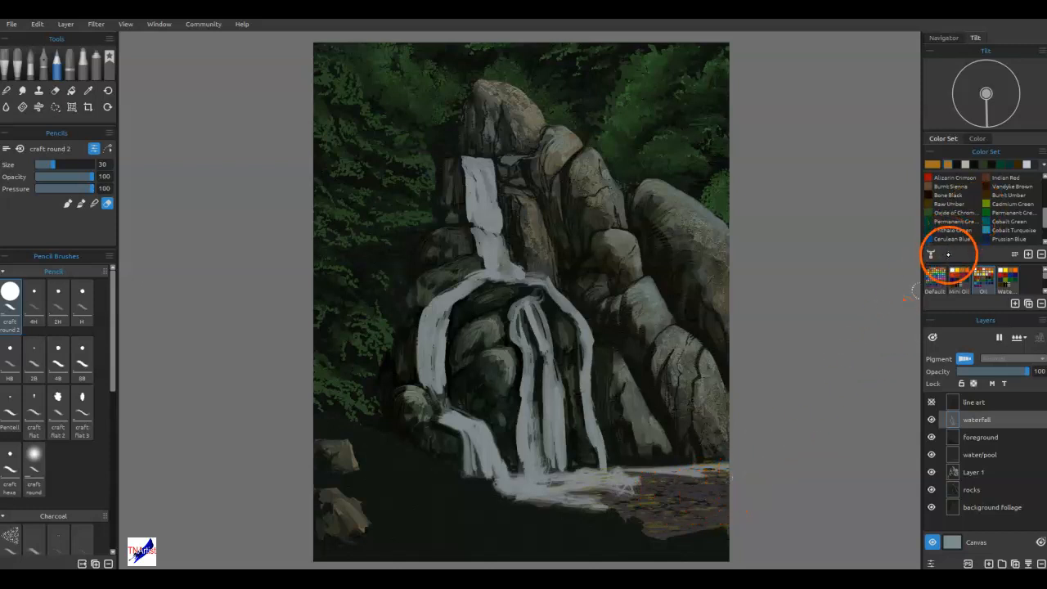
mouse_move(613, 516)
mouse_down()
mouse_move(674, 508)
mouse_move(719, 449)
mouse_move(672, 418)
mouse_up()
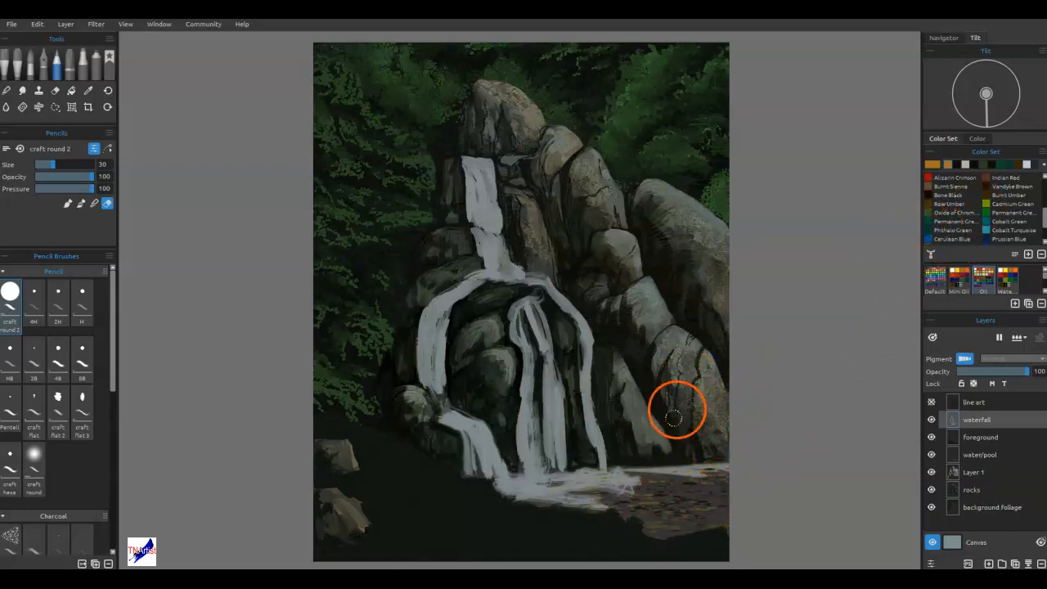
Sample a dark rock colour and paint size 12 strokes along the waterline and into the white foam.
alt+click(632, 461)
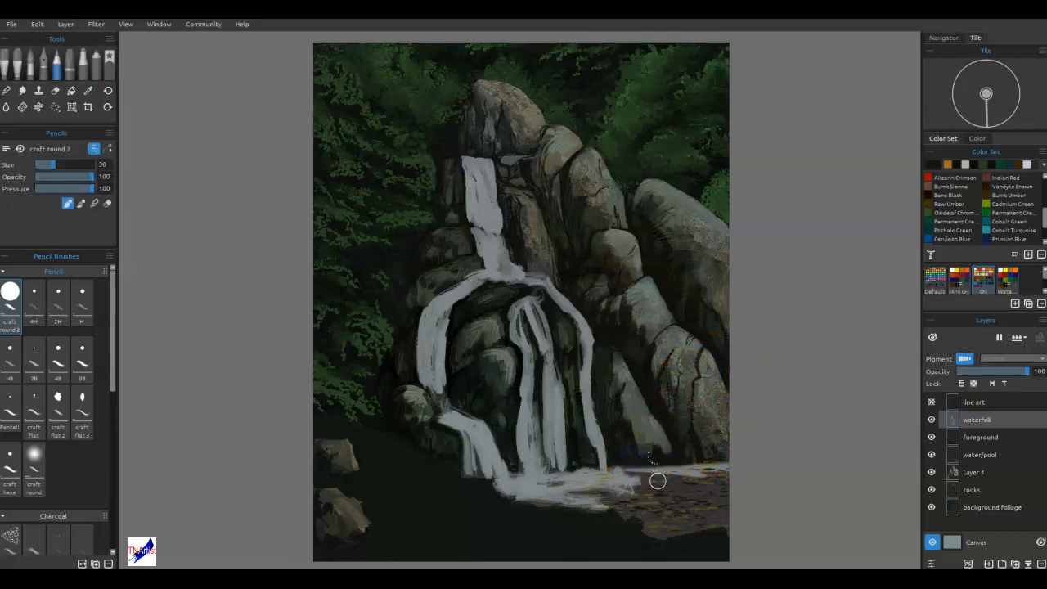
key([)
key([)
mouse_move(647, 488)
mouse_down()
mouse_move(638, 485)
mouse_move(708, 498)
mouse_move(697, 506)
mouse_move(715, 519)
mouse_move(678, 531)
mouse_move(600, 502)
mouse_move(661, 486)
mouse_move(645, 476)
mouse_move(717, 469)
mouse_move(597, 469)
mouse_move(727, 477)
mouse_move(696, 523)
mouse_move(673, 535)
mouse_move(636, 516)
mouse_move(574, 512)
mouse_move(565, 498)
mouse_move(490, 498)
mouse_move(535, 482)
mouse_up()
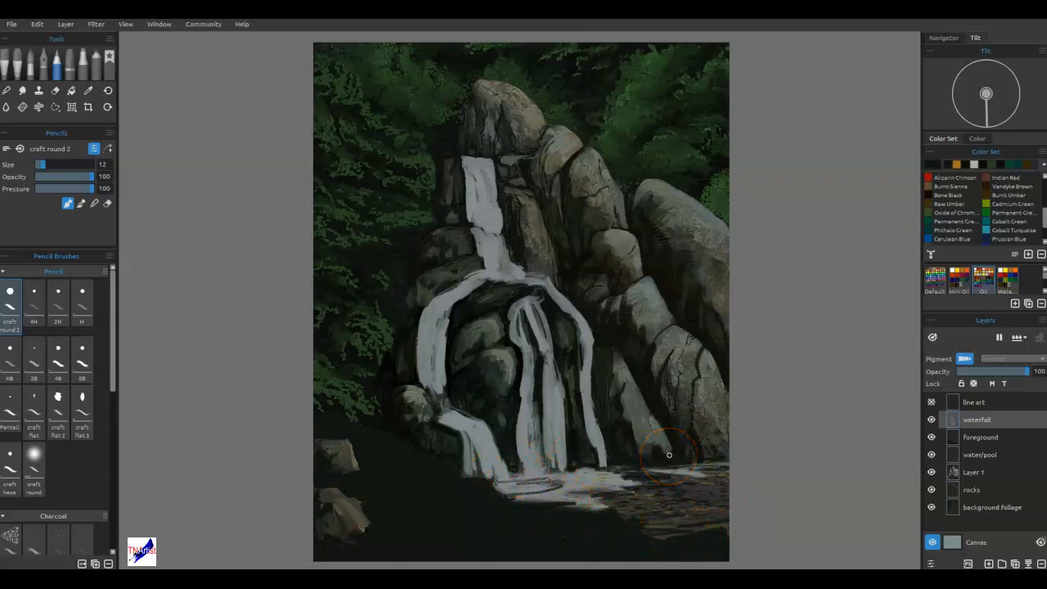
Blend the white foam horizontally across the pool beneath the falls at size 12.
key(n)
mouse_move(570, 493)
mouse_down()
mouse_move(519, 488)
mouse_move(633, 471)
mouse_up()
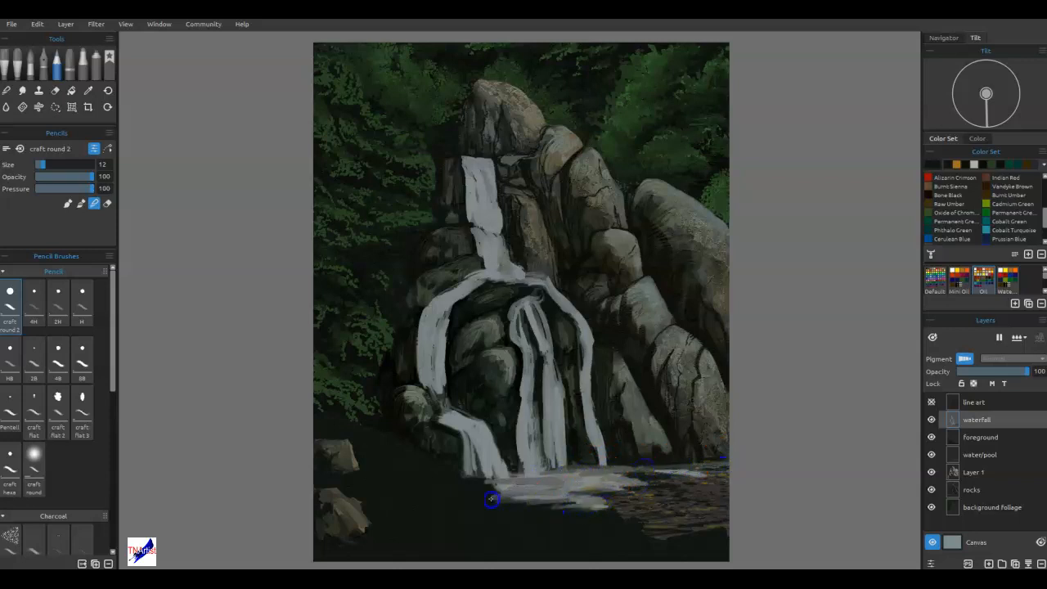
mouse_move(496, 480)
mouse_down()
mouse_move(479, 504)
mouse_move(583, 495)
mouse_move(606, 482)
mouse_up()
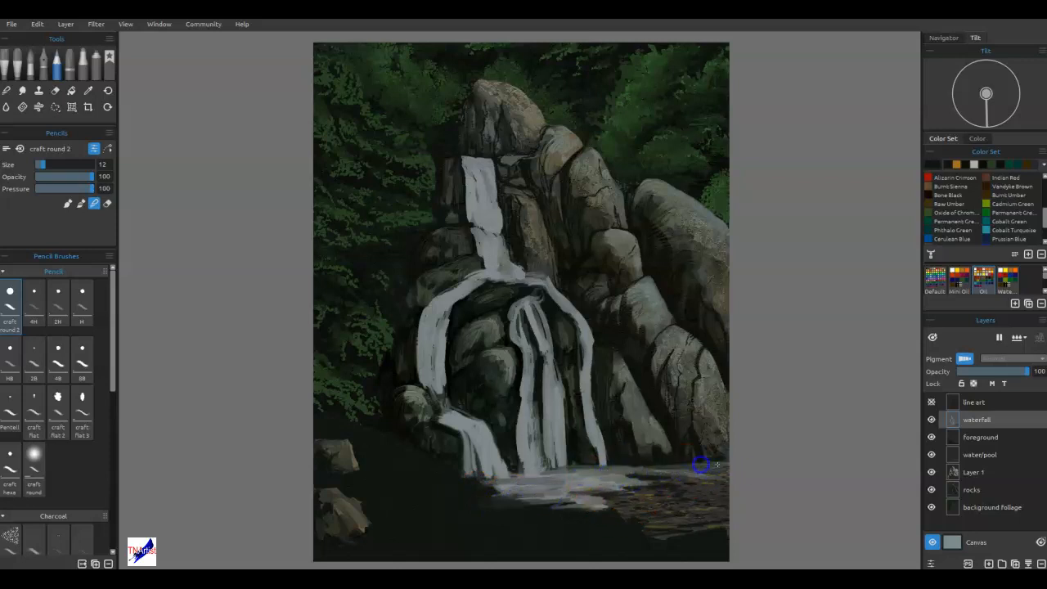
drag(576, 485, 614, 495)
drag(543, 488, 638, 481)
mouse_move(581, 473)
mouse_down()
mouse_move(680, 479)
mouse_move(658, 477)
mouse_up()
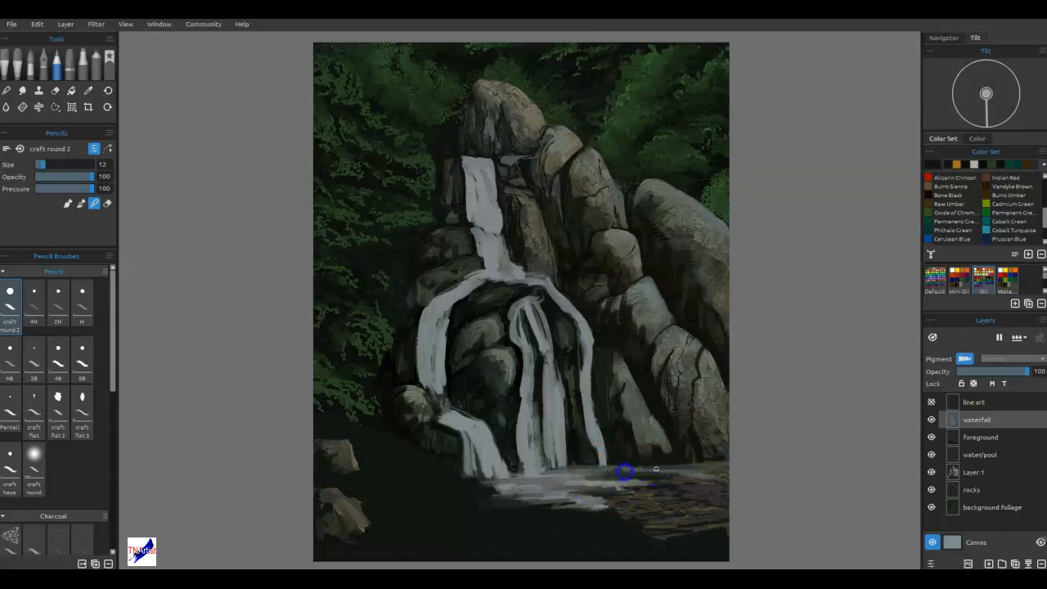
drag(646, 488, 616, 485)
click(613, 483)
Blend finer horizontal ripples through the foam and pool at size 8, softening the bases of the streams.
key([)
drag(671, 457, 612, 502)
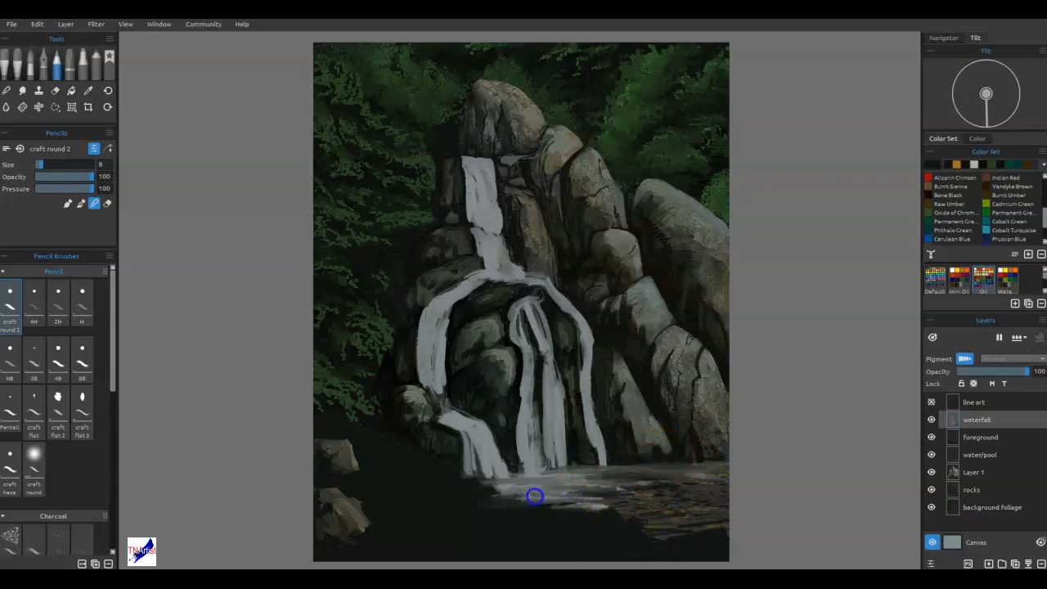
mouse_move(551, 493)
mouse_down()
mouse_move(649, 481)
mouse_move(534, 486)
mouse_move(676, 476)
mouse_up()
drag(546, 498, 610, 499)
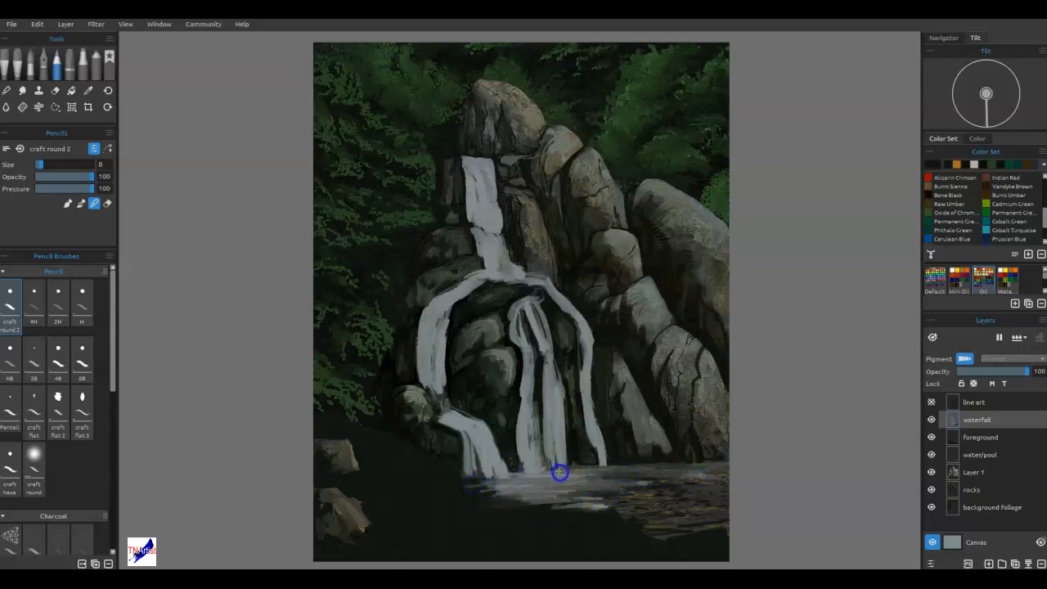
drag(513, 480, 694, 486)
drag(549, 480, 704, 477)
mouse_move(564, 495)
mouse_down()
mouse_move(705, 511)
mouse_move(623, 528)
mouse_move(664, 530)
mouse_move(650, 539)
mouse_move(657, 496)
mouse_up()
mouse_move(657, 496)
mouse_down()
mouse_move(698, 494)
mouse_move(726, 466)
mouse_move(688, 471)
mouse_move(720, 478)
mouse_move(632, 482)
mouse_move(693, 488)
mouse_move(674, 494)
mouse_move(711, 494)
mouse_up()
mouse_move(606, 509)
mouse_down()
mouse_move(523, 488)
mouse_move(464, 496)
mouse_move(479, 488)
mouse_move(456, 486)
mouse_move(492, 479)
mouse_move(434, 481)
mouse_move(488, 478)
mouse_up()
mouse_move(495, 479)
mouse_down()
mouse_move(525, 479)
mouse_move(490, 474)
mouse_move(528, 466)
mouse_up()
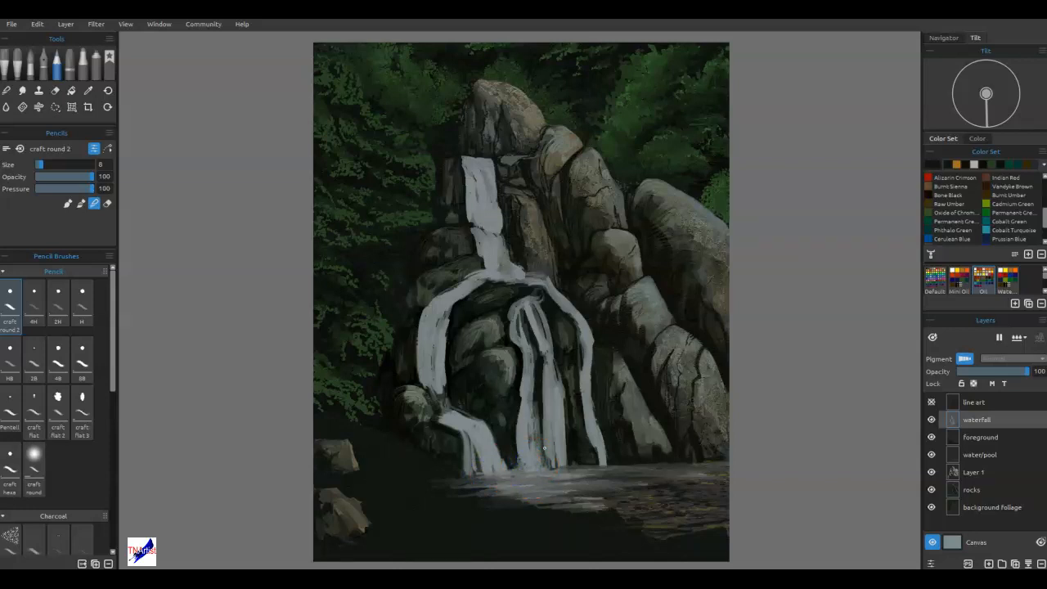
Merge all layers from background foliage up to waterfall into one layer.
click(979, 506)
shift+click(958, 420)
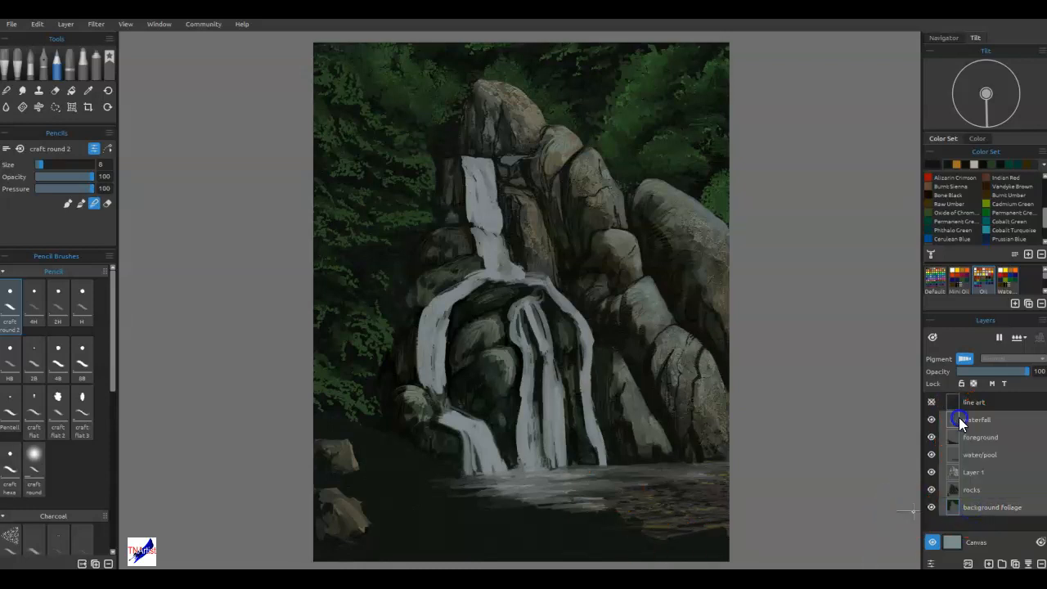
key(ctrl+e)
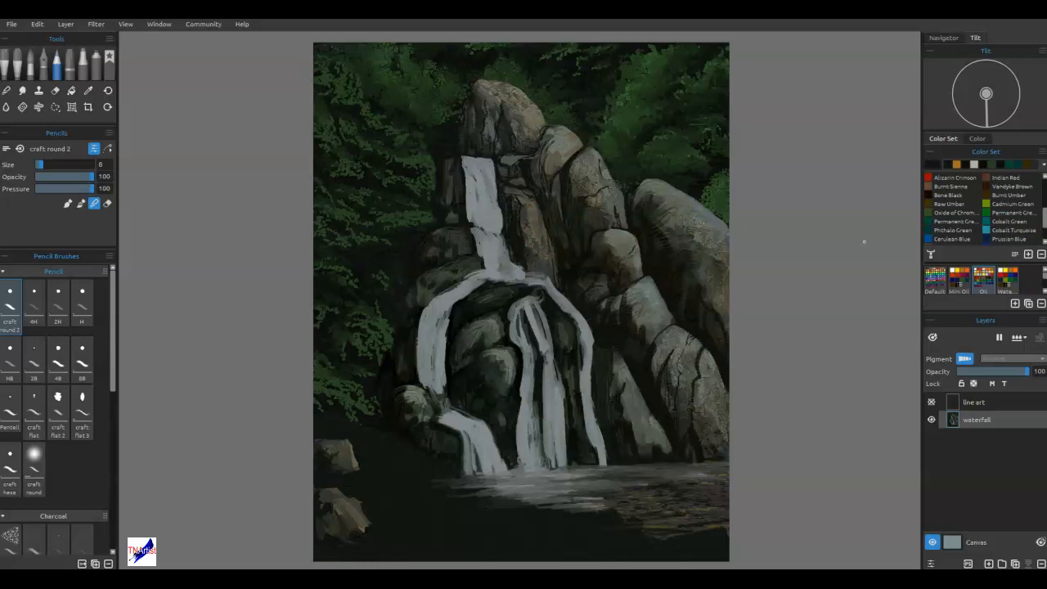
Paint a near-black edge on the rock below the upper fall, trimming the underside of the left stream.
scroll(486, 311, up, 5)
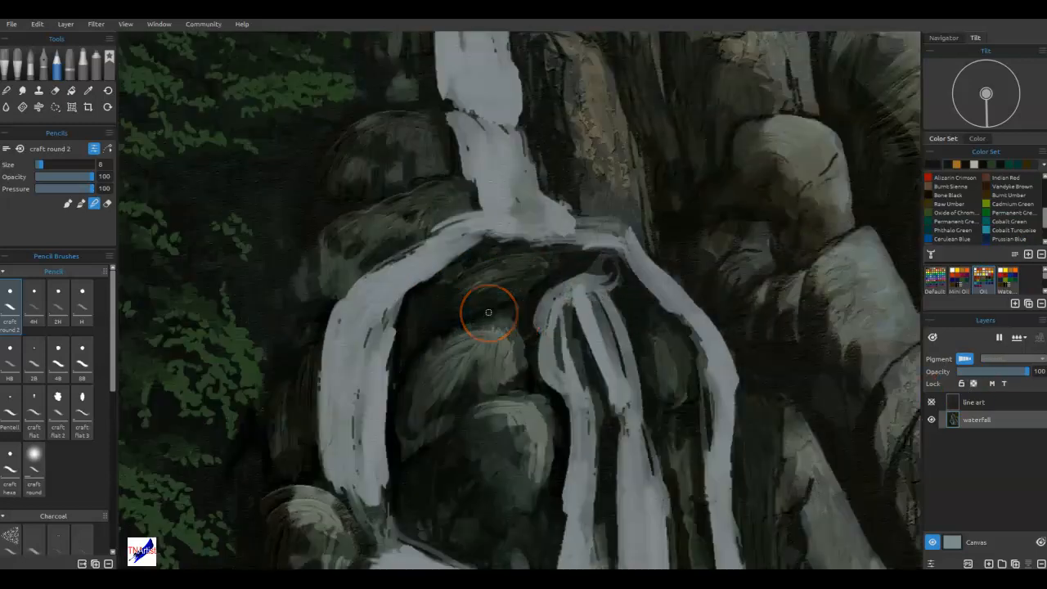
scroll(488, 274, down, 2)
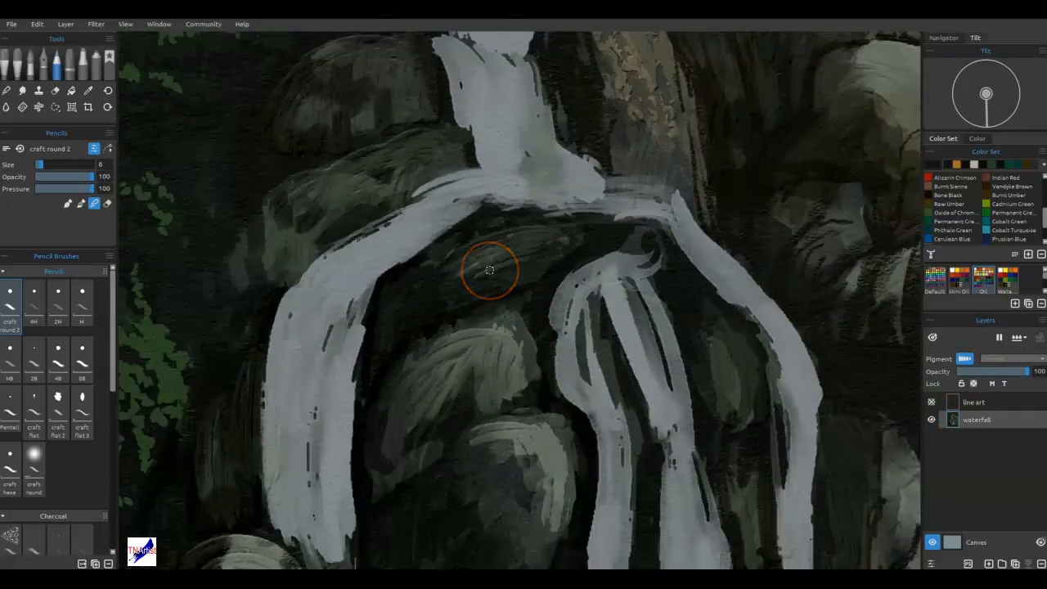
mouse_move(510, 215)
mouse_down()
mouse_move(486, 208)
mouse_move(515, 243)
mouse_move(511, 235)
mouse_up()
alt+click(516, 235)
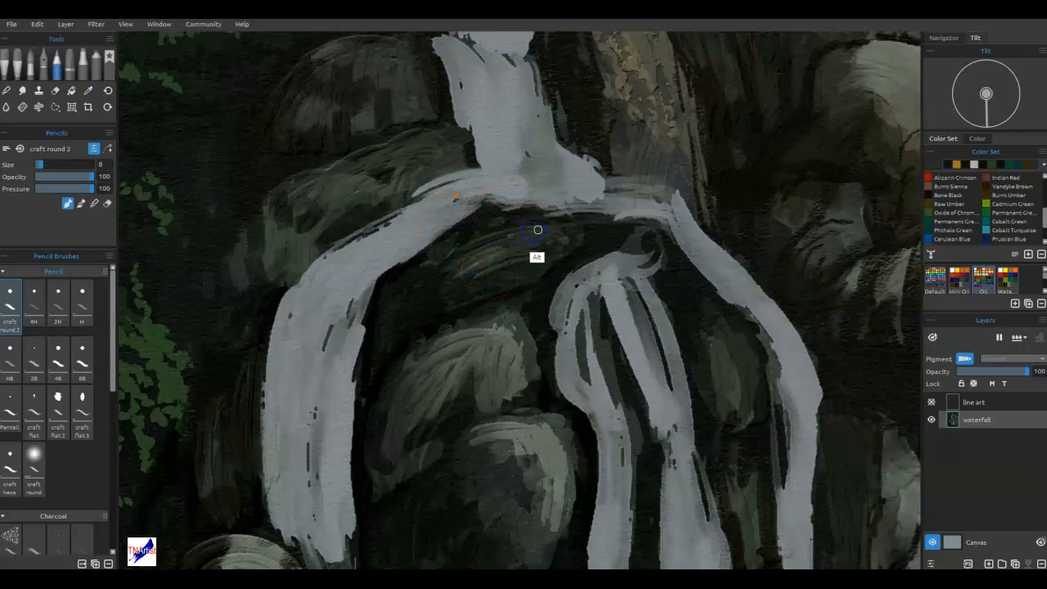
alt+click(527, 222)
mouse_move(523, 213)
mouse_down()
mouse_move(473, 200)
mouse_move(449, 232)
mouse_move(515, 208)
mouse_move(476, 201)
mouse_move(472, 212)
mouse_move(431, 221)
mouse_move(412, 261)
mouse_move(416, 246)
mouse_move(444, 242)
mouse_move(415, 243)
mouse_move(402, 267)
mouse_move(428, 257)
mouse_move(418, 244)
mouse_move(436, 225)
mouse_move(441, 235)
mouse_move(447, 211)
mouse_move(480, 196)
mouse_up()
alt+click(392, 275)
alt+click(443, 232)
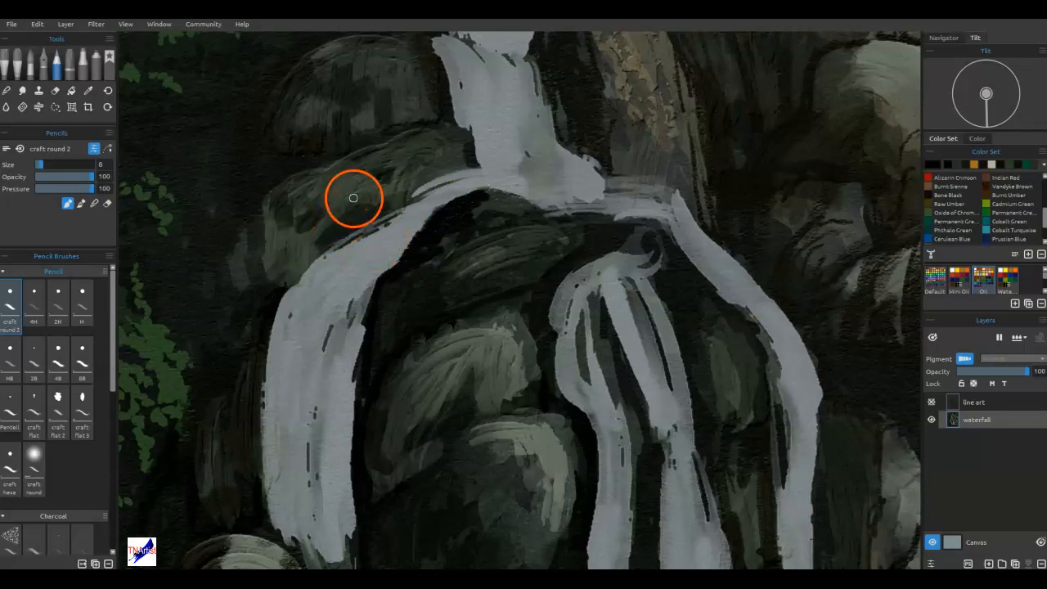
Paint rock tones over the upper edge of the left stream to thin it, and shade its curved rim grey.
alt+click(329, 237)
mouse_move(309, 260)
mouse_down()
mouse_move(322, 254)
mouse_move(384, 239)
mouse_move(390, 225)
mouse_move(373, 224)
mouse_move(419, 207)
mouse_up()
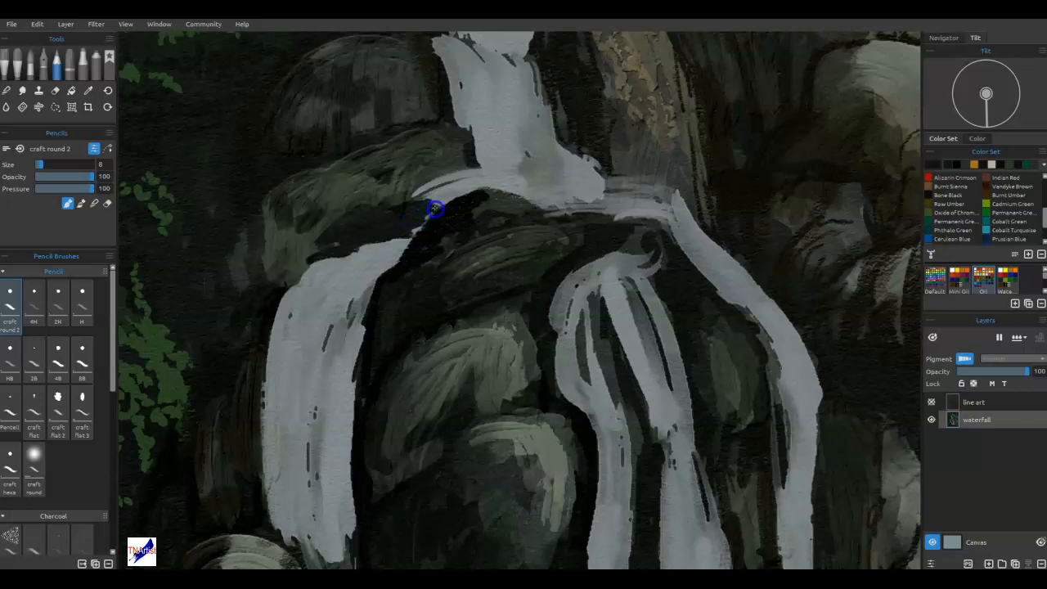
drag(434, 194, 468, 174)
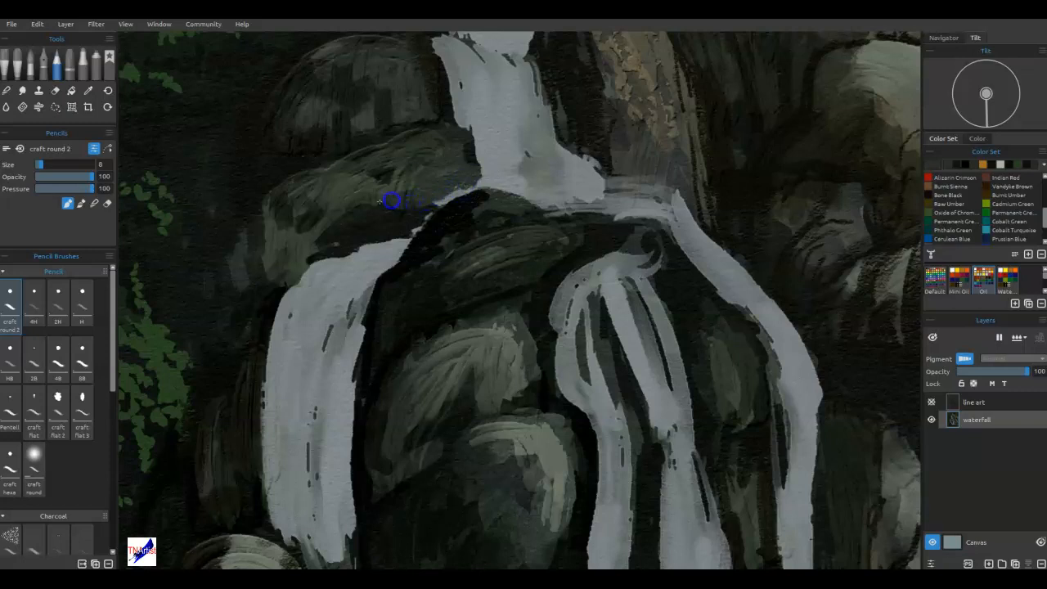
drag(328, 234, 358, 231)
mouse_move(307, 256)
mouse_down()
mouse_move(349, 239)
mouse_move(334, 238)
mouse_move(440, 232)
mouse_up()
alt+click(374, 252)
mouse_move(381, 249)
mouse_down()
mouse_move(313, 267)
mouse_move(404, 255)
mouse_move(423, 234)
mouse_move(407, 237)
mouse_move(386, 271)
mouse_move(324, 285)
mouse_up()
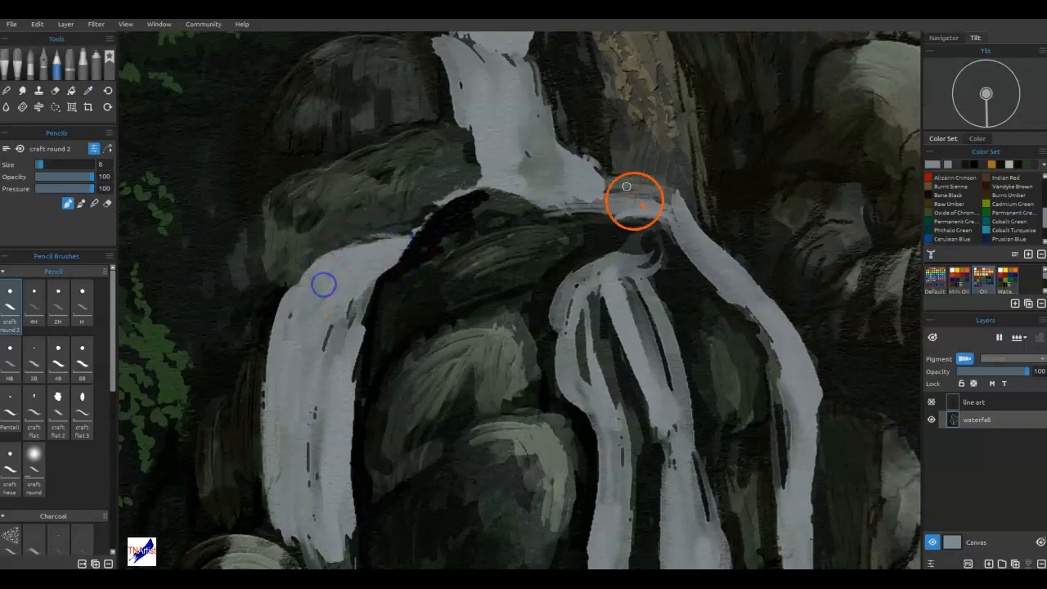
Narrow the upper fall's foot with dark strokes and fill the junction beside it with pale water colour.
alt+click(577, 219)
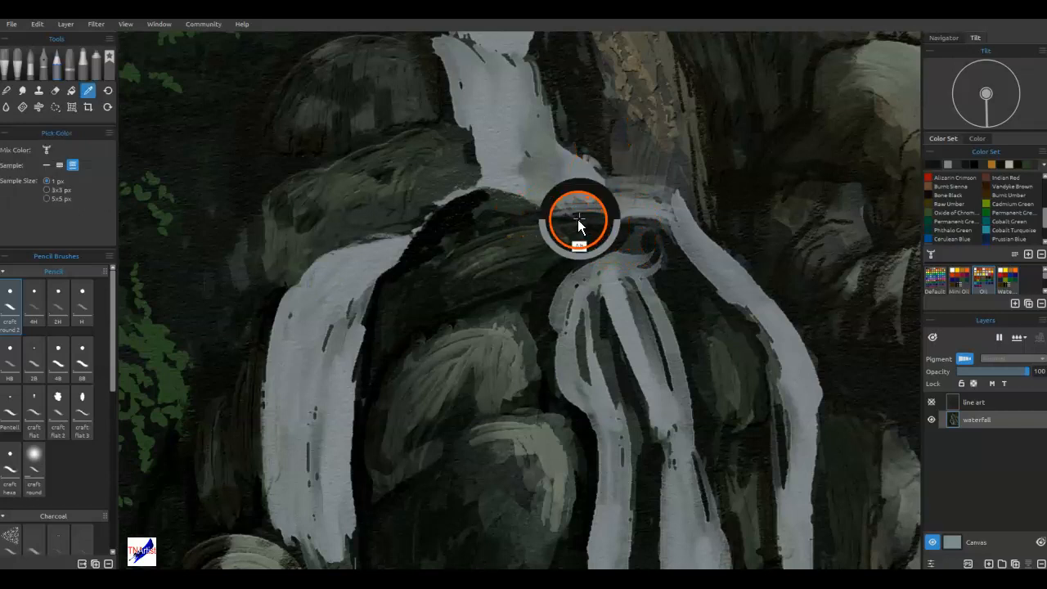
mouse_move(580, 218)
mouse_down()
mouse_move(507, 213)
mouse_move(561, 208)
mouse_move(506, 197)
mouse_move(567, 216)
mouse_move(562, 200)
mouse_move(596, 218)
mouse_move(553, 199)
mouse_move(548, 207)
mouse_move(534, 191)
mouse_move(520, 203)
mouse_move(513, 195)
mouse_move(600, 213)
mouse_up()
alt+click(584, 144)
mouse_move(582, 142)
mouse_down()
mouse_move(580, 176)
mouse_move(583, 153)
mouse_move(599, 169)
mouse_move(572, 175)
mouse_move(607, 178)
mouse_move(611, 188)
mouse_move(590, 226)
mouse_move(616, 205)
mouse_move(609, 234)
mouse_move(571, 234)
mouse_move(623, 220)
mouse_move(608, 212)
mouse_move(592, 223)
mouse_move(610, 236)
mouse_move(628, 223)
mouse_move(604, 215)
mouse_move(661, 219)
mouse_up()
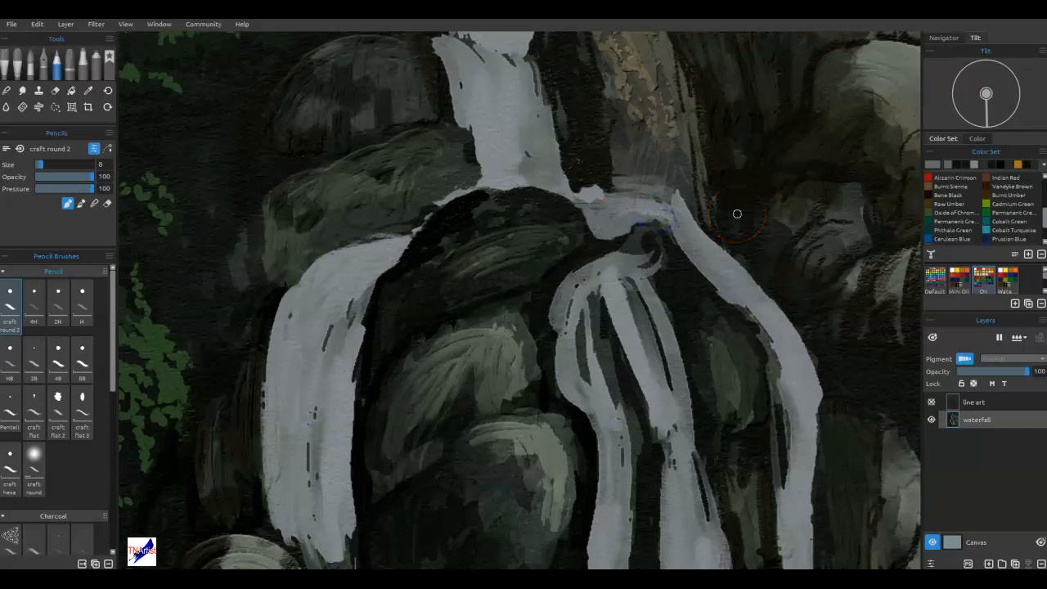
key(alt)
mouse_move(604, 184)
mouse_down()
mouse_move(602, 194)
mouse_move(604, 187)
mouse_up()
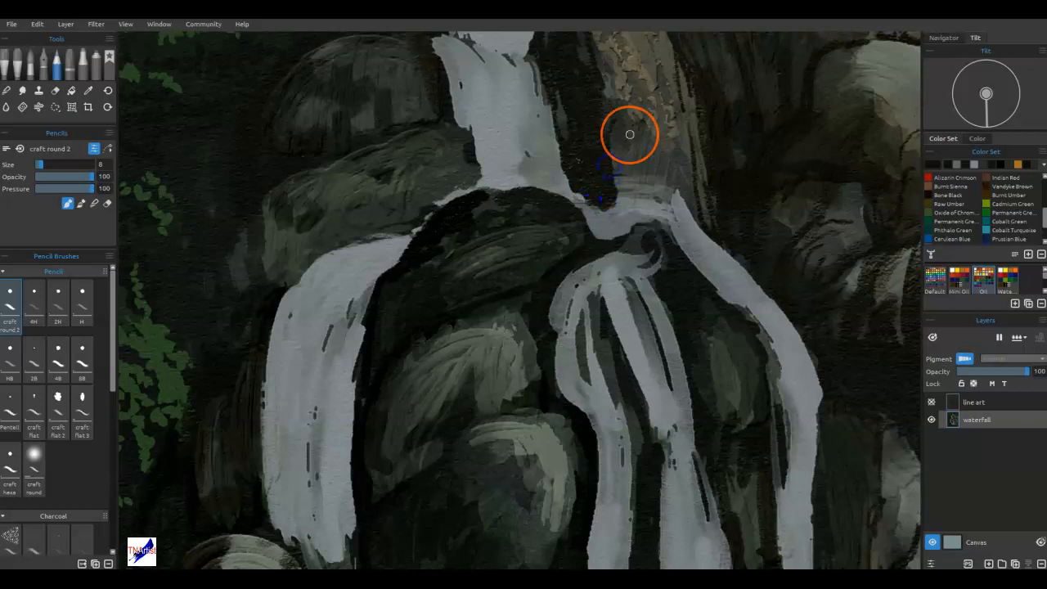
Connect the upper fall to the middle stream with water colour and darken the gap before the right stream.
alt+click(657, 226)
mouse_move(652, 218)
mouse_down()
mouse_move(618, 242)
mouse_move(646, 217)
mouse_up()
alt+click(614, 245)
mouse_move(653, 255)
mouse_down()
mouse_move(640, 255)
mouse_move(640, 267)
mouse_move(652, 268)
mouse_move(613, 236)
mouse_move(600, 253)
mouse_move(613, 237)
mouse_up()
alt+click(623, 262)
mouse_move(581, 272)
mouse_down()
mouse_move(614, 233)
mouse_move(581, 277)
mouse_up()
Reshape the dark gap beside the middle stream and paint grey rock over the water strip above it.
alt+click(675, 259)
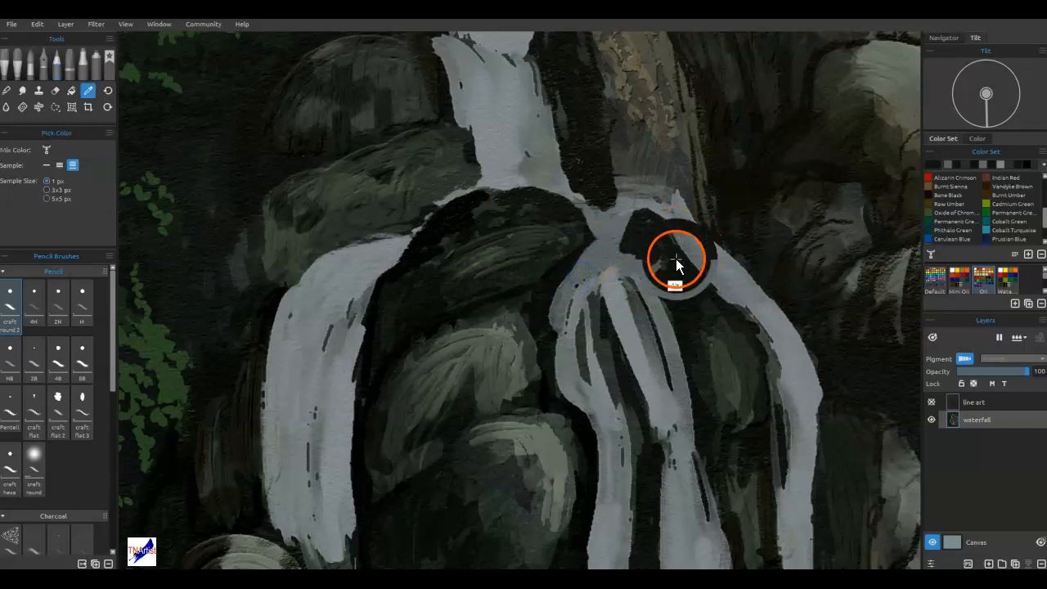
drag(671, 222, 660, 211)
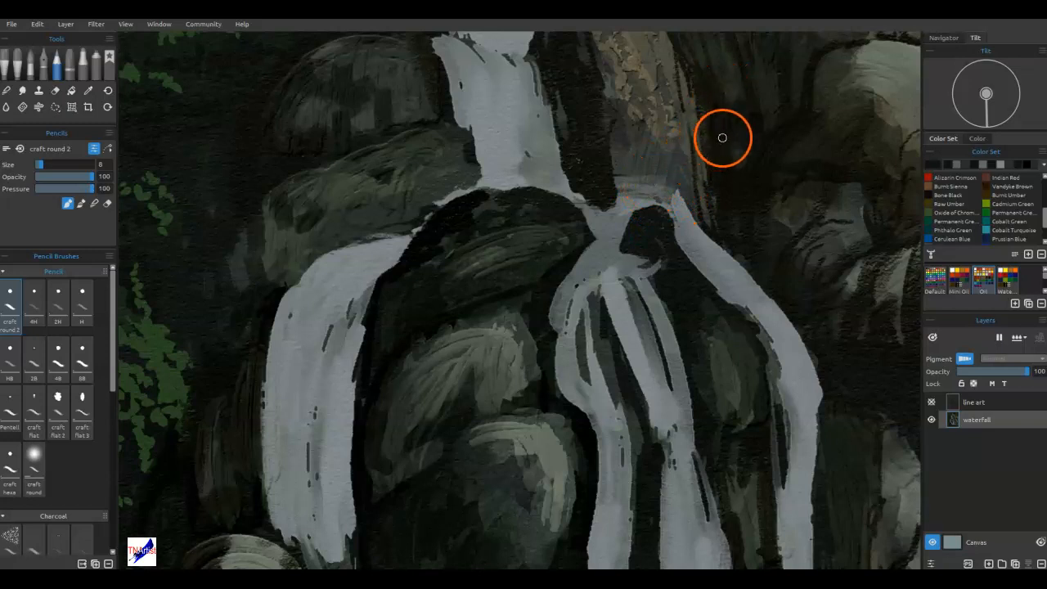
alt+click(673, 175)
mouse_move(676, 180)
mouse_down()
mouse_move(619, 205)
mouse_move(623, 188)
mouse_move(649, 193)
mouse_move(633, 170)
mouse_move(619, 198)
mouse_move(639, 186)
mouse_move(688, 215)
mouse_move(683, 227)
mouse_move(651, 222)
mouse_move(632, 204)
mouse_up()
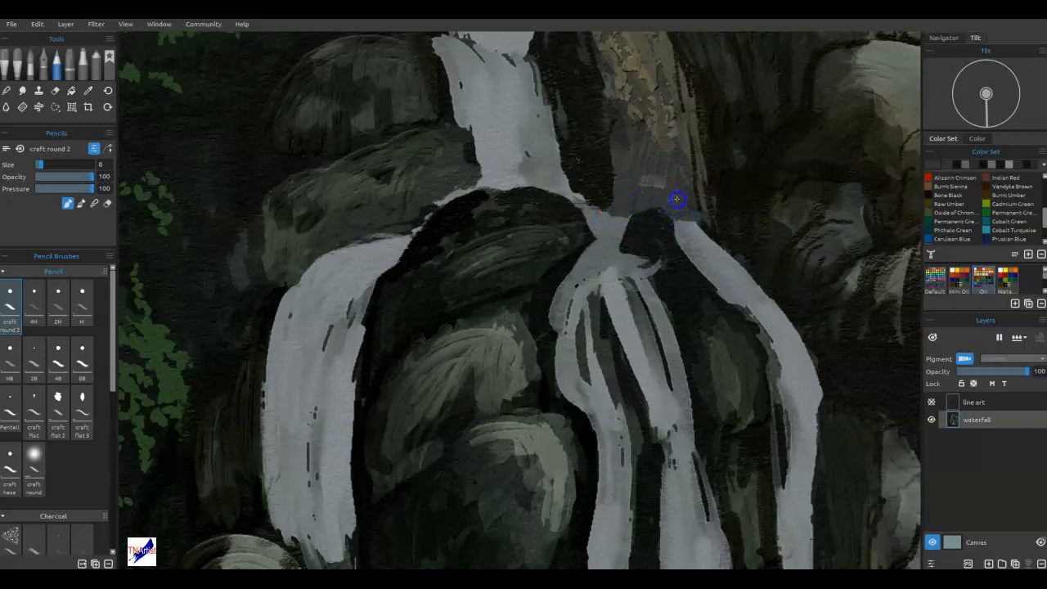
Paint pale strands of water fanning from the junction down into the middle stream, and define its left edge.
mouse_move(654, 250)
mouse_down()
mouse_move(699, 269)
mouse_move(616, 246)
mouse_move(618, 236)
mouse_move(643, 282)
mouse_move(666, 341)
mouse_up()
alt+click(617, 245)
alt+click(616, 251)
drag(646, 271, 671, 289)
alt+click(616, 276)
mouse_move(614, 239)
mouse_down()
mouse_move(619, 265)
mouse_move(617, 256)
mouse_move(647, 299)
mouse_up()
mouse_move(610, 229)
mouse_down()
mouse_move(583, 200)
mouse_move(650, 279)
mouse_move(604, 251)
mouse_move(602, 276)
mouse_move(594, 235)
mouse_move(575, 345)
mouse_move(565, 311)
mouse_move(576, 264)
mouse_up()
alt+click(615, 241)
alt+click(596, 229)
alt+click(596, 234)
alt+click(566, 311)
alt+click(561, 365)
mouse_move(569, 275)
mouse_down()
mouse_move(581, 381)
mouse_move(561, 303)
mouse_up()
Extend the dark rock top up into the foot of the upper fall and darken the right stream's inner edge.
alt+click(542, 483)
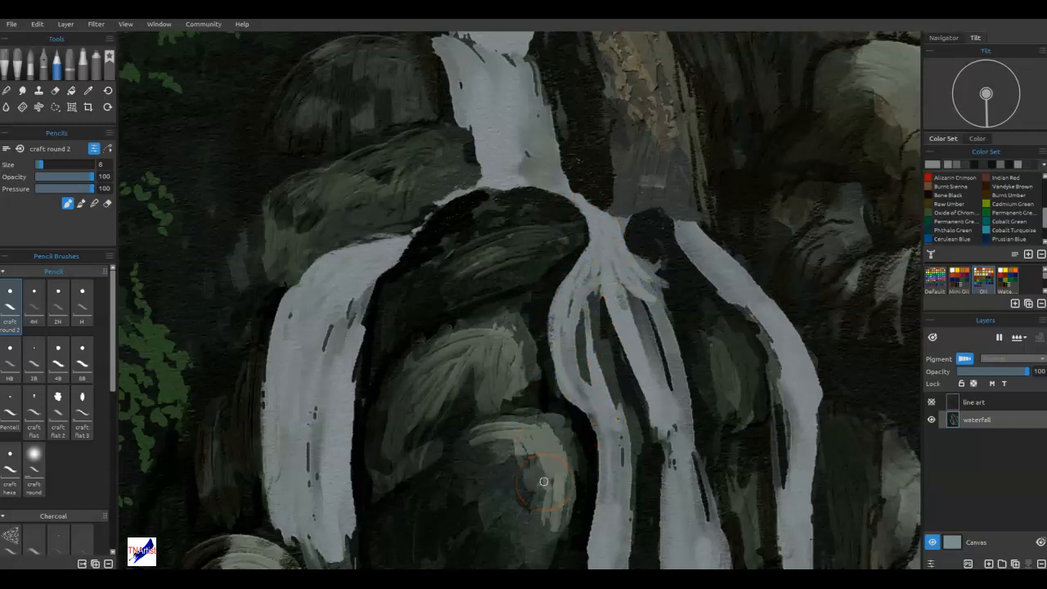
alt+click(538, 196)
drag(537, 196, 481, 190)
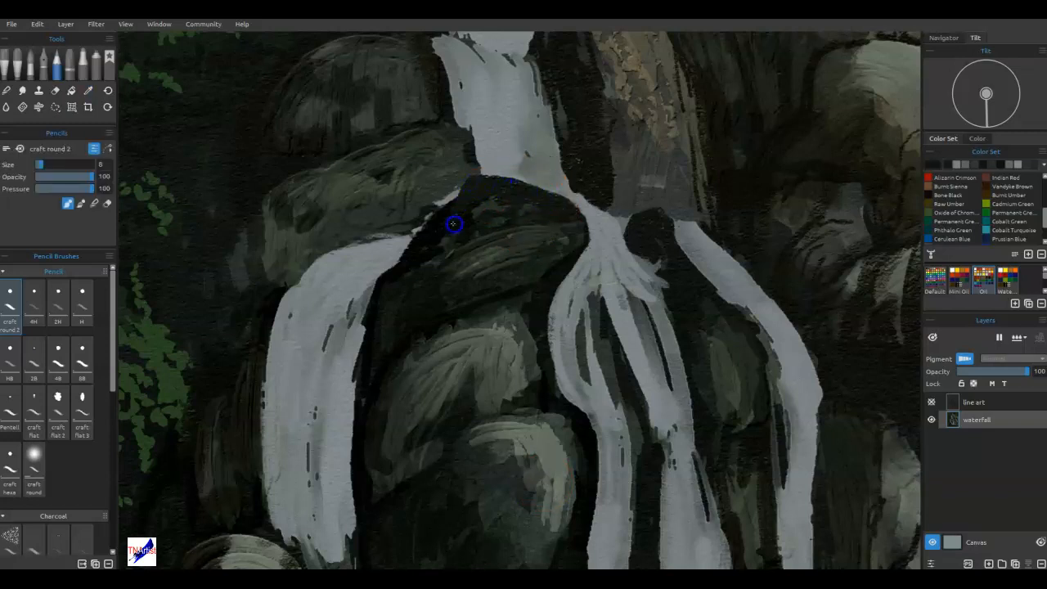
alt+click(556, 204)
mouse_move(701, 231)
mouse_down()
mouse_move(725, 250)
mouse_move(706, 234)
mouse_move(703, 252)
mouse_up()
drag(659, 285, 680, 502)
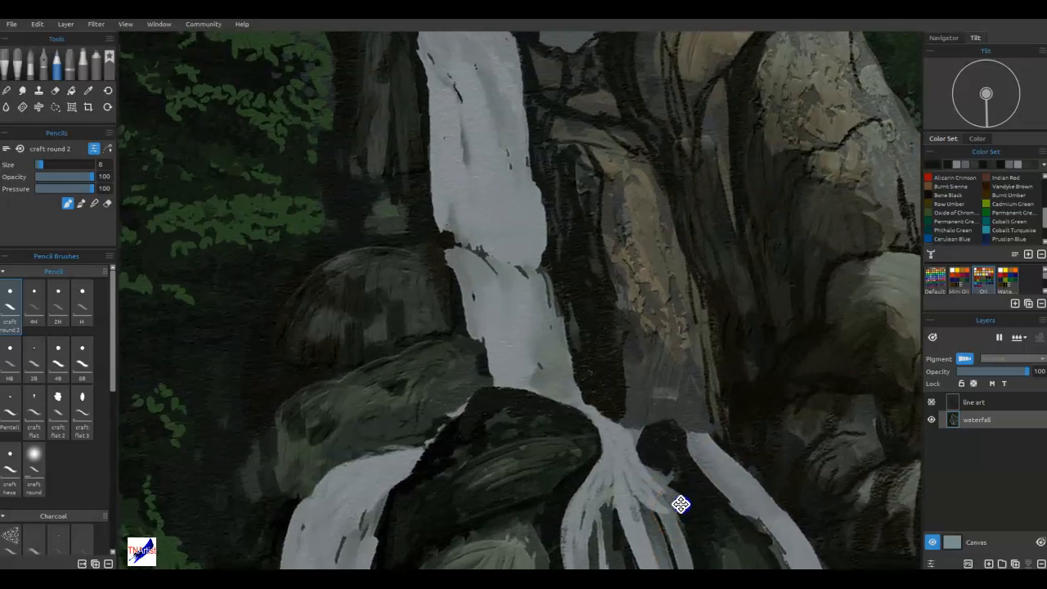
Paint dark grey-green over the rounded boulder's upper edge and side, extending it up to the left edge of the fall.
click(447, 252)
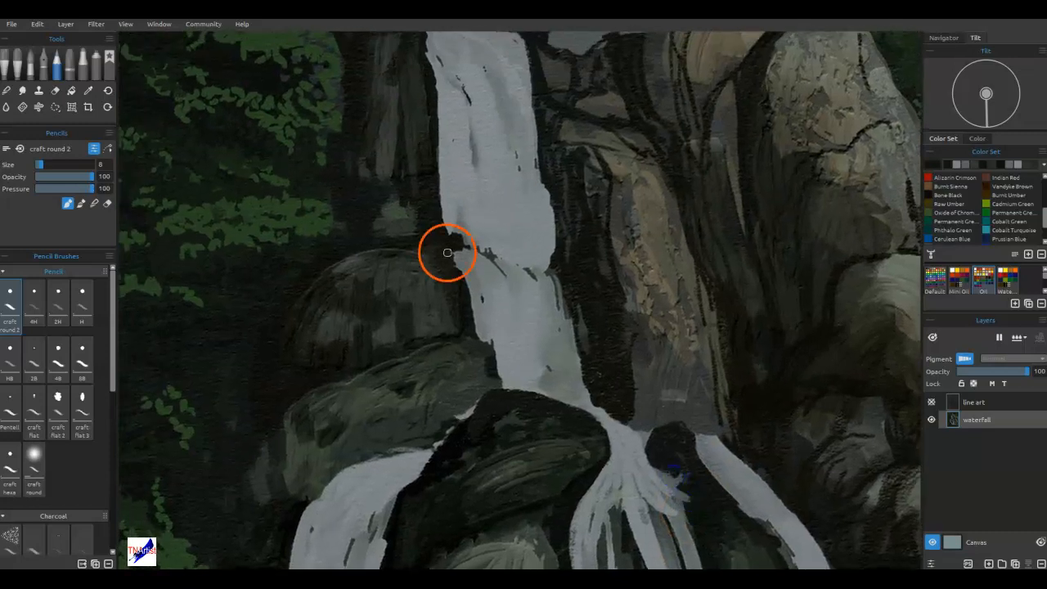
alt+click(434, 280)
mouse_move(435, 278)
mouse_down()
mouse_move(455, 275)
mouse_move(439, 245)
mouse_up()
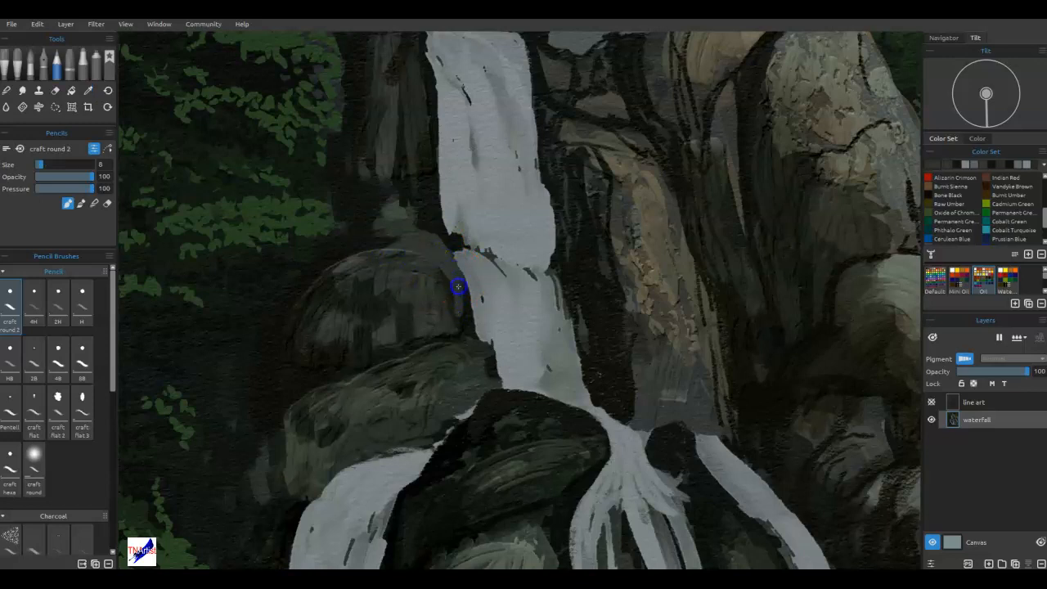
mouse_move(453, 318)
mouse_down()
mouse_move(472, 310)
mouse_move(455, 285)
mouse_move(465, 287)
mouse_move(484, 350)
mouse_up()
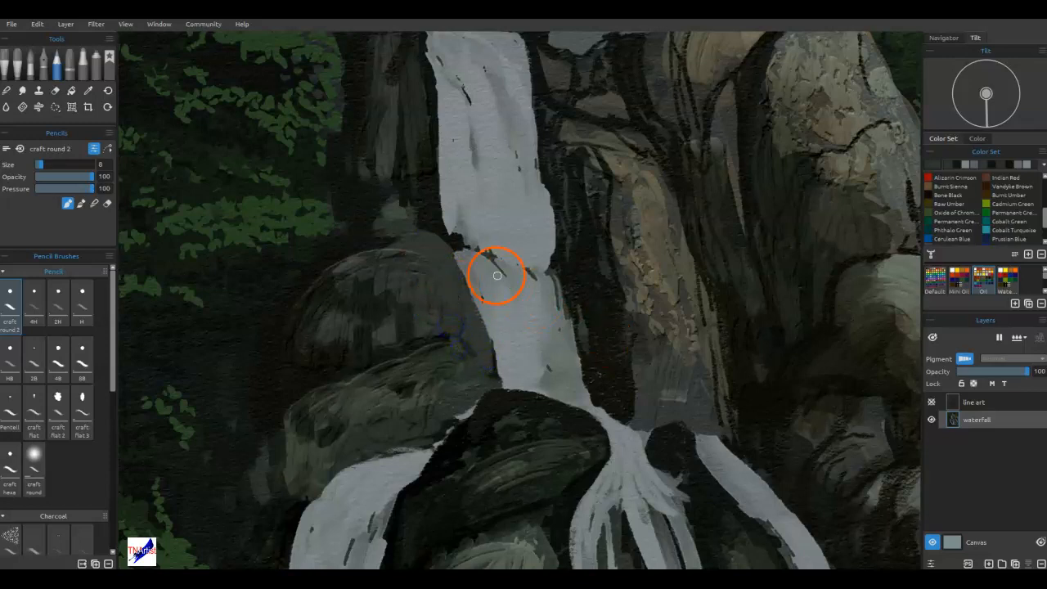
alt+click(403, 282)
mouse_move(471, 293)
mouse_down()
mouse_move(465, 280)
mouse_move(475, 323)
mouse_up()
Cover the dark marks across the middle of the upper fall with sampled water colour and widen its right edge.
alt+click(466, 252)
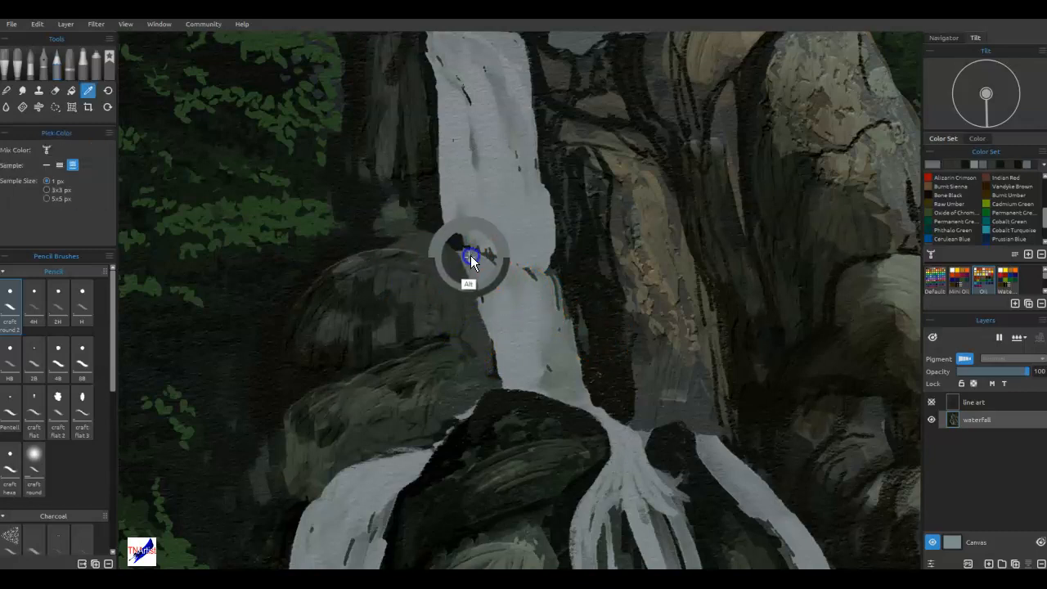
drag(513, 264, 507, 269)
mouse_move(570, 250)
mouse_down()
mouse_move(534, 238)
mouse_move(515, 264)
mouse_move(544, 268)
mouse_move(566, 291)
mouse_move(579, 377)
mouse_up()
alt+click(533, 237)
drag(565, 331, 554, 294)
drag(504, 270, 514, 275)
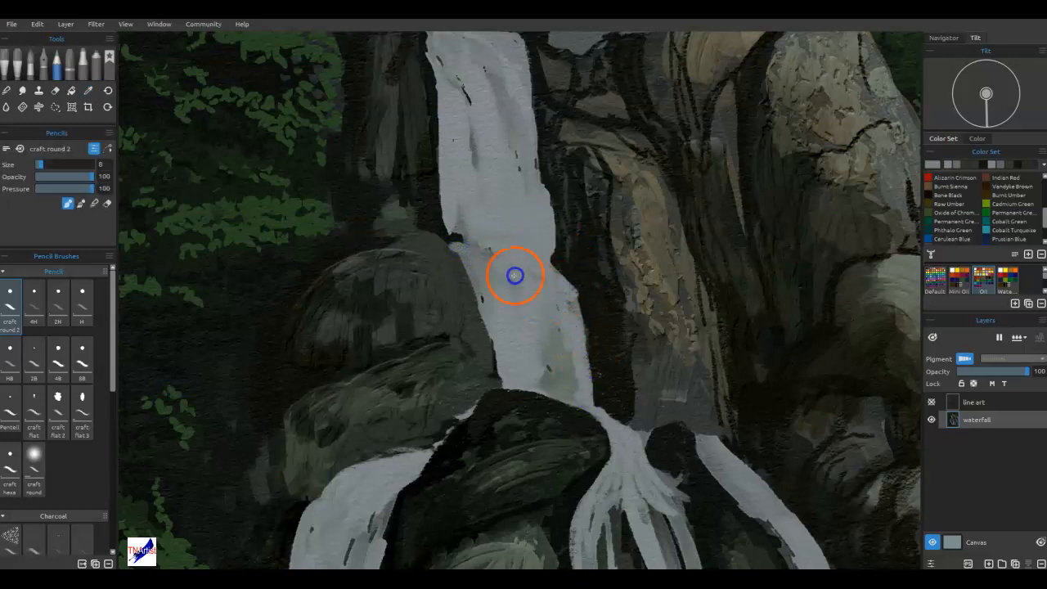
Darken the upper fall's left edge with sampled shadow colour and rework the shadows above the rounded boulder.
alt+click(433, 228)
mouse_move(445, 197)
mouse_down()
mouse_move(448, 225)
mouse_move(447, 124)
mouse_move(450, 214)
mouse_up()
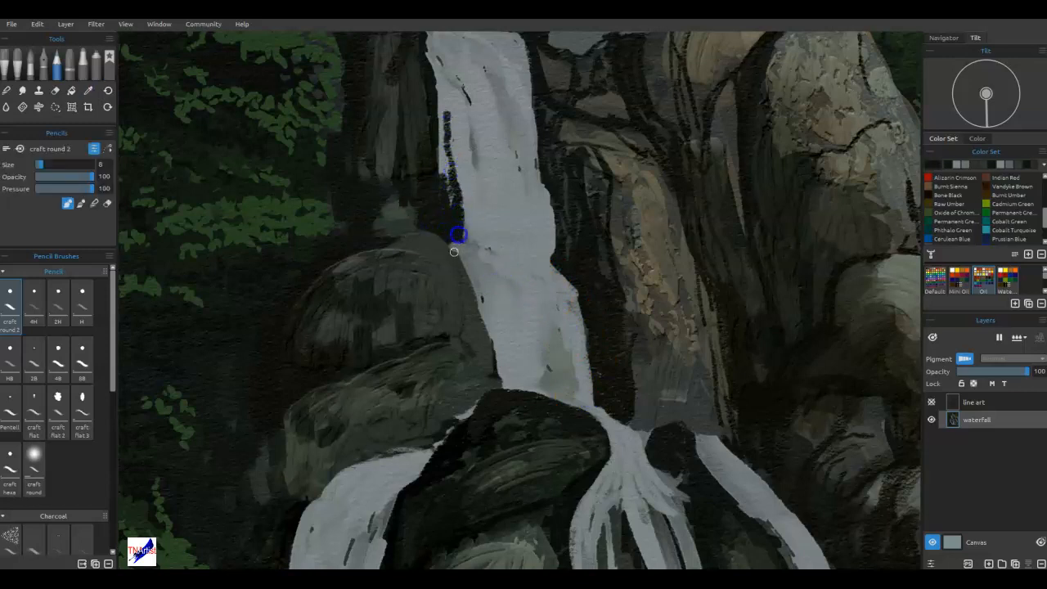
alt+click(448, 258)
mouse_move(438, 240)
mouse_down()
mouse_move(415, 238)
mouse_move(434, 219)
mouse_move(392, 237)
mouse_up()
alt+click(438, 215)
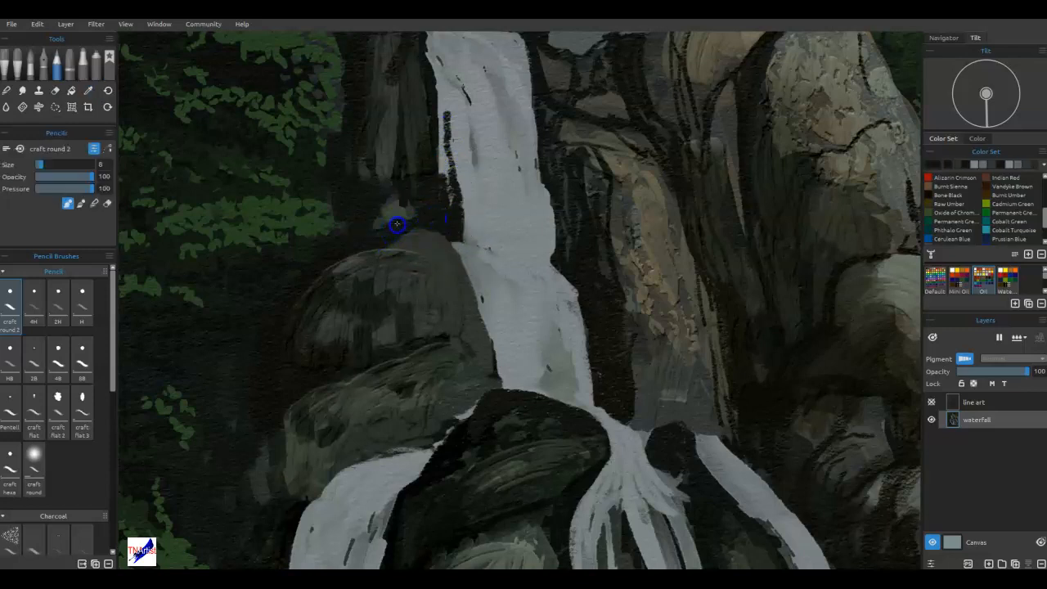
mouse_move(383, 249)
mouse_down()
mouse_move(325, 269)
mouse_move(400, 238)
mouse_up()
drag(334, 269, 353, 261)
Fit the whole painting in view and add pale water strokes along the right edge of the upper fall.
drag(526, 244, 473, 392)
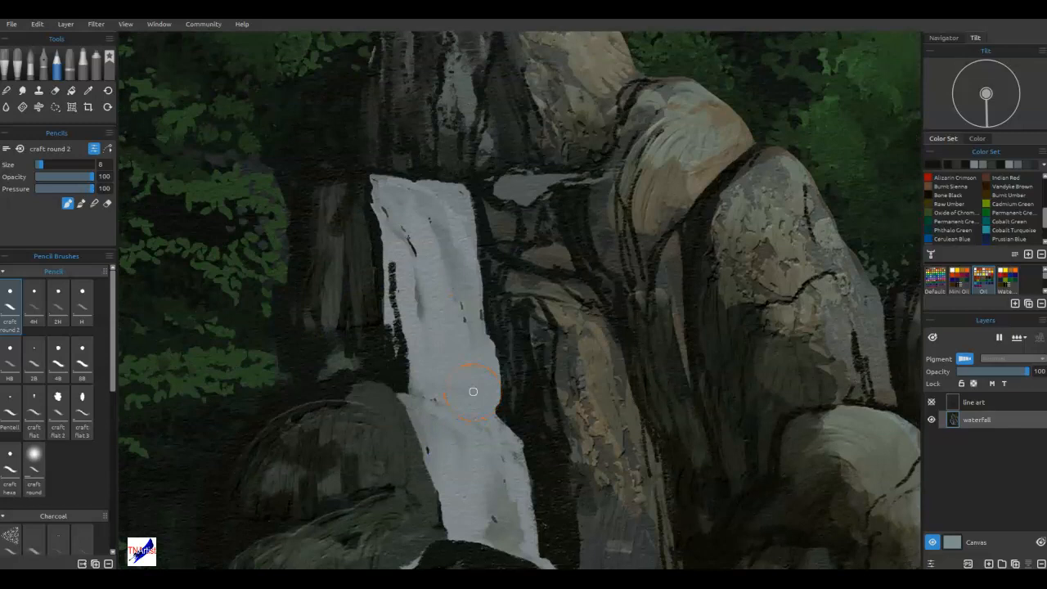
key(ctrl+0)
mouse_move(481, 301)
mouse_down()
mouse_move(509, 277)
mouse_move(468, 191)
mouse_move(488, 278)
mouse_move(490, 268)
mouse_move(475, 283)
mouse_move(480, 272)
mouse_move(508, 287)
mouse_move(497, 255)
mouse_move(531, 294)
mouse_move(521, 302)
mouse_move(544, 294)
mouse_move(525, 278)
mouse_move(576, 306)
mouse_move(528, 287)
mouse_move(549, 286)
mouse_move(538, 287)
mouse_move(546, 283)
mouse_move(500, 216)
mouse_move(485, 236)
mouse_move(466, 228)
mouse_move(519, 221)
mouse_move(505, 258)
mouse_move(533, 238)
mouse_move(494, 233)
mouse_up()
alt+click(491, 234)
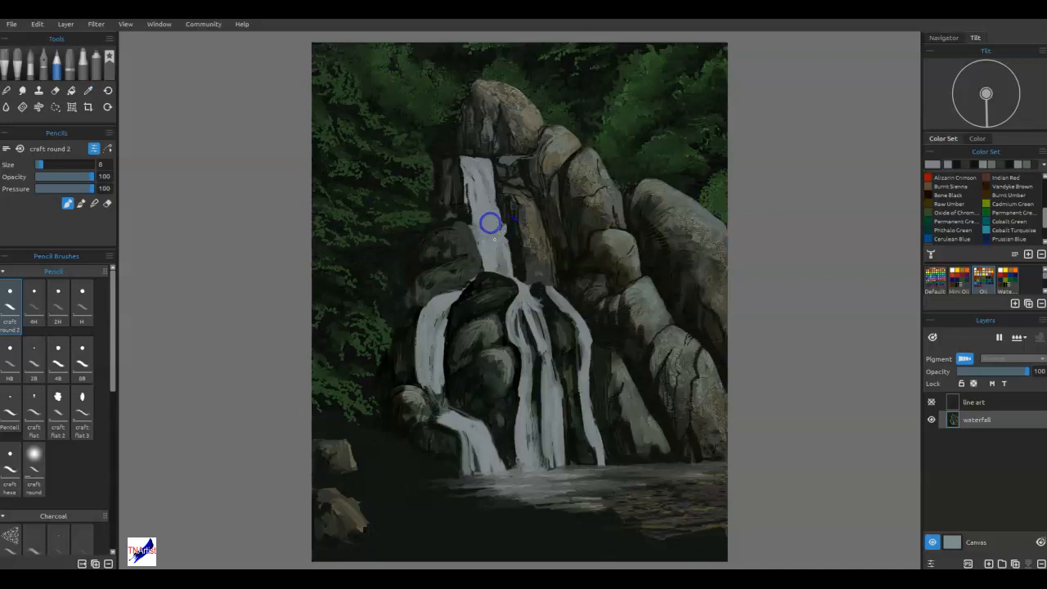
drag(510, 216, 504, 237)
mouse_move(524, 291)
mouse_down()
mouse_move(566, 185)
mouse_move(583, 169)
mouse_move(577, 237)
mouse_move(561, 240)
mouse_move(568, 222)
mouse_move(592, 292)
mouse_move(555, 292)
mouse_up()
mouse_move(528, 188)
mouse_down()
mouse_move(496, 150)
mouse_move(507, 124)
mouse_move(512, 187)
mouse_move(509, 117)
mouse_move(488, 237)
mouse_move(428, 303)
mouse_move(479, 236)
mouse_move(442, 314)
mouse_move(458, 259)
mouse_move(428, 310)
mouse_move(419, 379)
mouse_move(416, 346)
mouse_move(435, 320)
mouse_up()
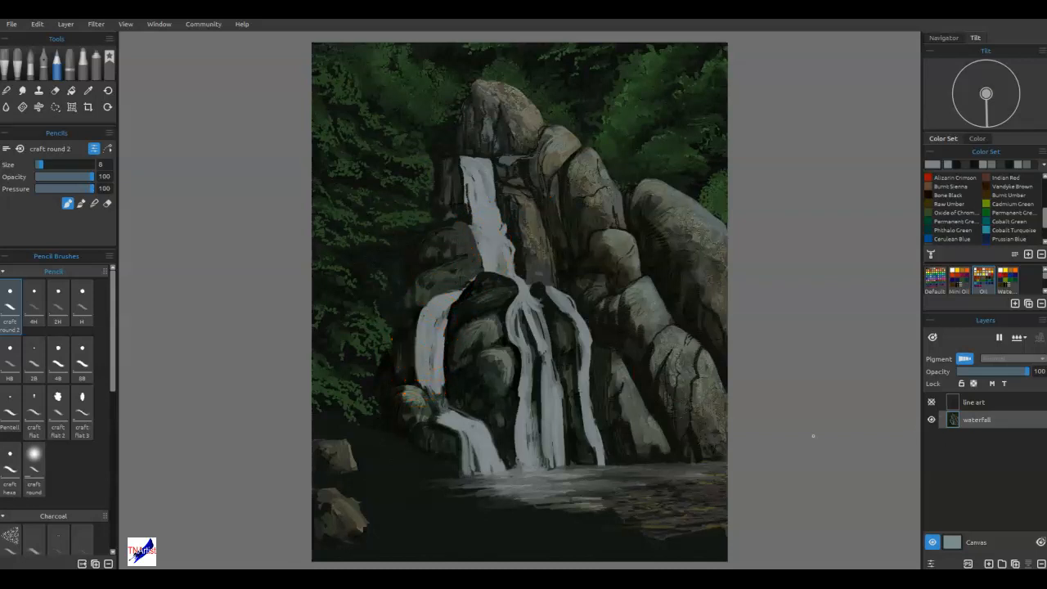
drag(417, 382, 416, 395)
alt+click(402, 394)
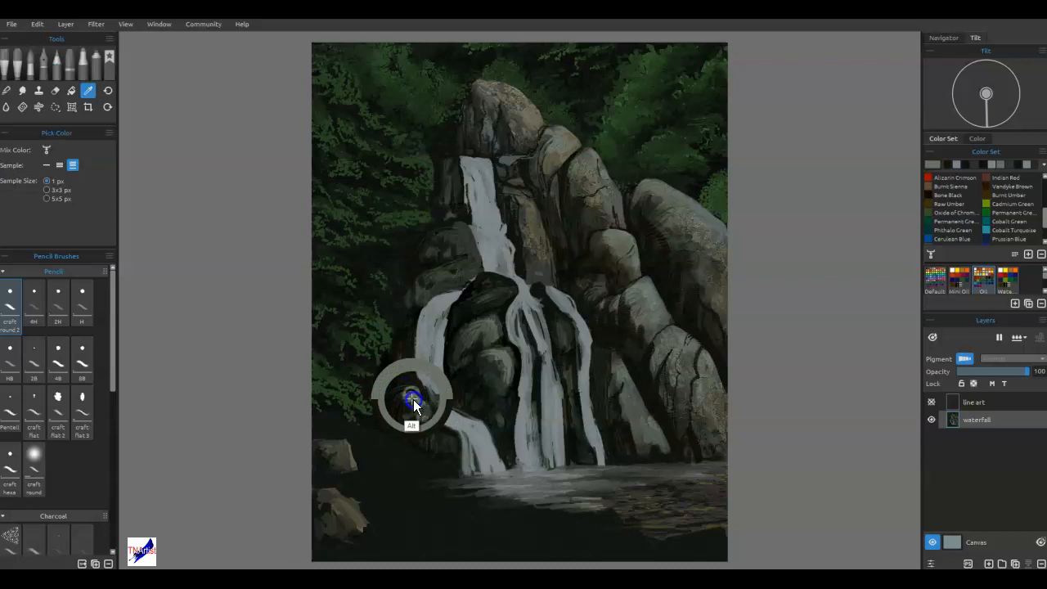
alt+click(408, 398)
mouse_move(413, 395)
mouse_down()
mouse_move(450, 390)
mouse_move(514, 493)
mouse_move(500, 396)
mouse_move(485, 372)
mouse_move(498, 381)
mouse_move(417, 377)
mouse_move(419, 395)
mouse_move(439, 401)
mouse_move(408, 393)
mouse_move(440, 397)
mouse_up()
key(])
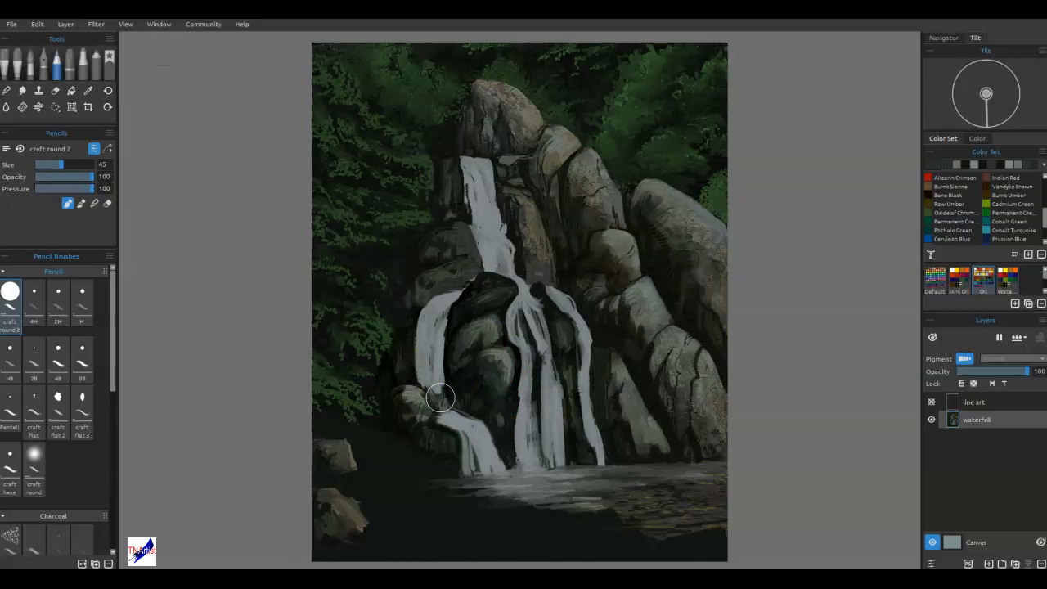
key(ctrl+z)
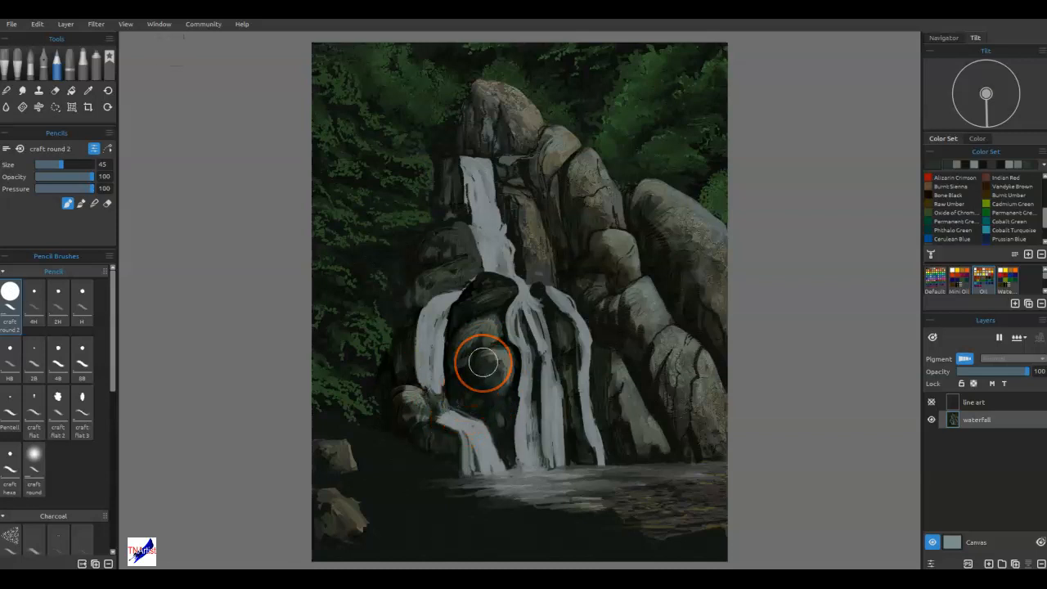
mouse_move(650, 430)
mouse_down()
mouse_move(677, 449)
mouse_move(696, 436)
mouse_move(616, 424)
mouse_move(644, 449)
mouse_move(650, 410)
mouse_up()
mouse_move(472, 315)
mouse_down()
mouse_move(477, 343)
mouse_move(568, 363)
mouse_move(542, 314)
mouse_move(540, 327)
mouse_move(546, 311)
mouse_move(551, 336)
mouse_move(467, 379)
mouse_move(523, 352)
mouse_move(543, 290)
mouse_move(516, 371)
mouse_move(439, 287)
mouse_move(443, 296)
mouse_move(459, 281)
mouse_move(486, 315)
mouse_move(445, 379)
mouse_move(454, 392)
mouse_move(456, 361)
mouse_move(459, 441)
mouse_move(448, 452)
mouse_move(421, 407)
mouse_move(397, 397)
mouse_move(448, 446)
mouse_move(405, 381)
mouse_move(423, 403)
mouse_up()
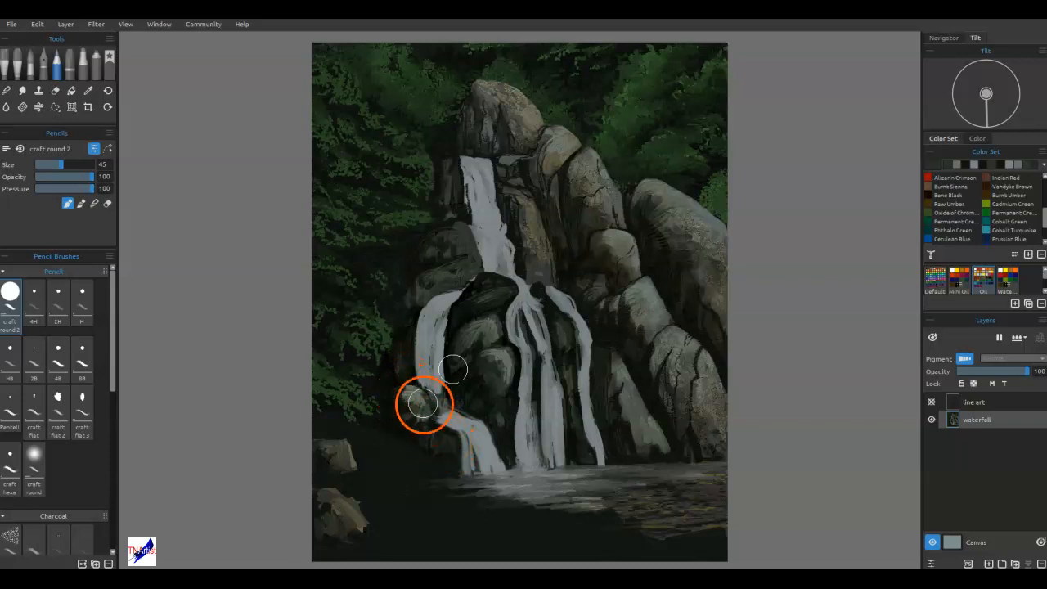
Cover the small rock beside the lower-left cascade with dark paint using the Knife Dry brush at 100 opacity.
click(19, 67)
click(42, 449)
mouse_move(421, 405)
mouse_down()
mouse_move(433, 400)
mouse_move(453, 439)
mouse_move(444, 433)
mouse_up()
alt+click(444, 433)
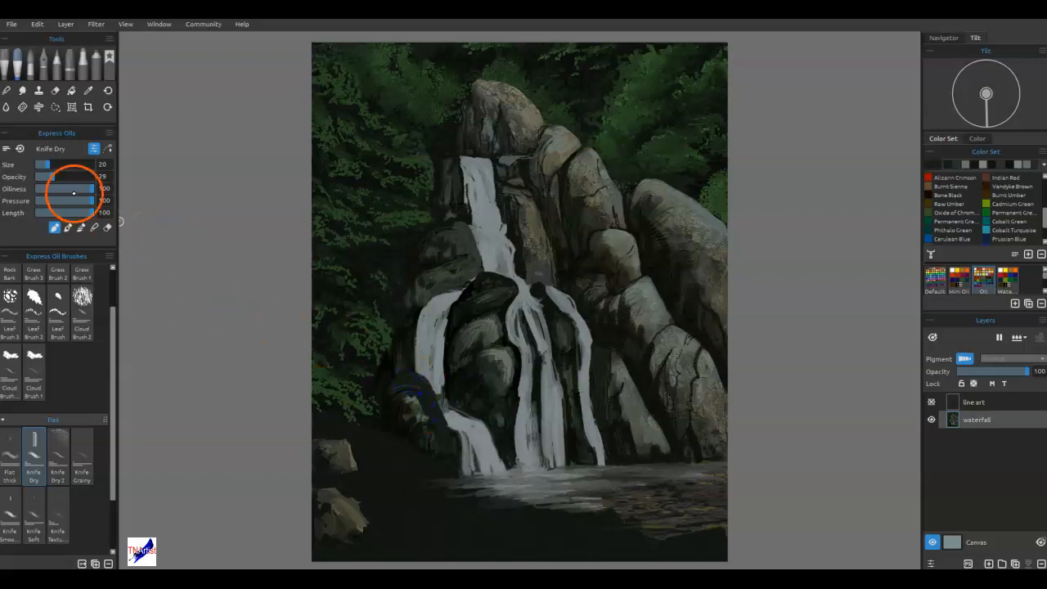
drag(53, 177, 101, 176)
drag(419, 398, 426, 388)
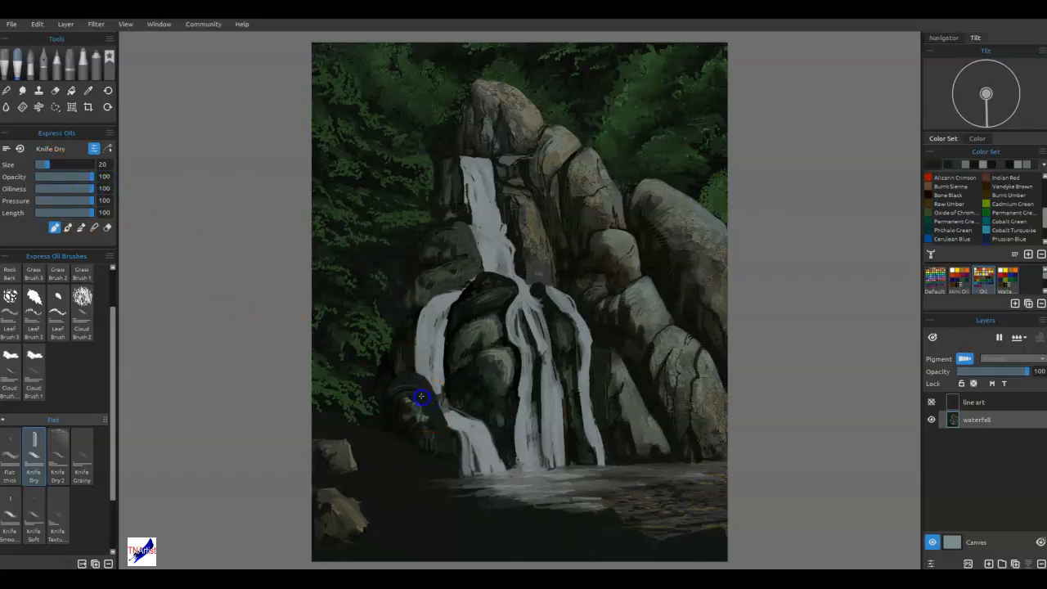
drag(419, 425, 448, 435)
alt+click(397, 426)
drag(401, 418, 402, 420)
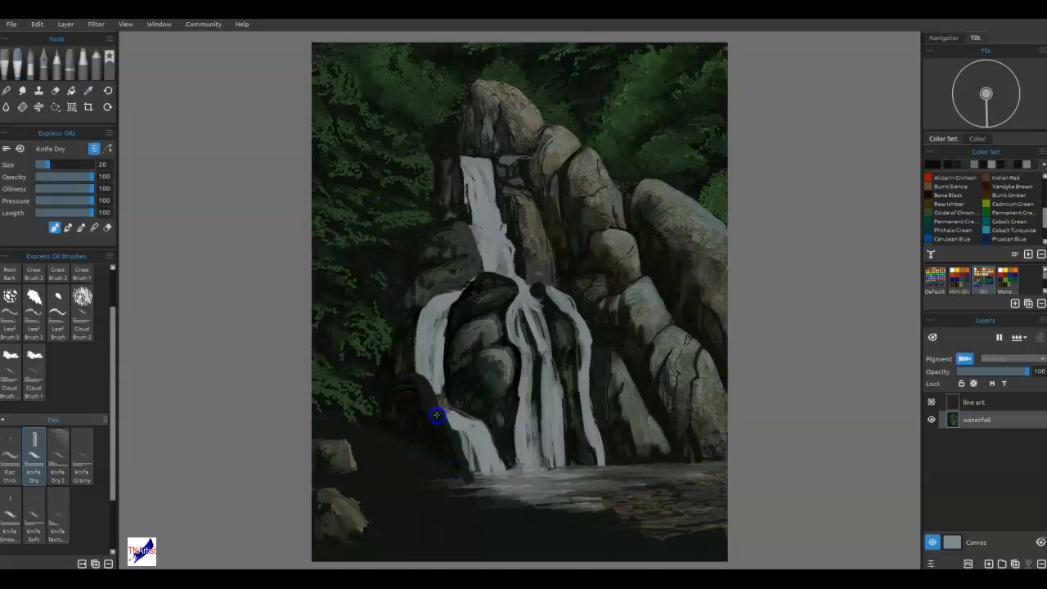
Paint a lighter grey surface sampled from the large right boulder onto the rock beside the lower-left cascade.
mouse_move(685, 281)
mouse_down()
mouse_move(692, 234)
mouse_move(708, 269)
mouse_move(707, 252)
mouse_up()
alt+click(682, 238)
mouse_move(406, 389)
mouse_down()
mouse_move(399, 395)
mouse_move(455, 448)
mouse_up()
mouse_move(416, 377)
mouse_down()
mouse_move(424, 412)
mouse_move(468, 431)
mouse_move(438, 387)
mouse_move(426, 407)
mouse_move(456, 452)
mouse_move(411, 396)
mouse_up()
Blend the paint on the lower-left rock with the Mtn Knife brush in blend mode.
key(b)
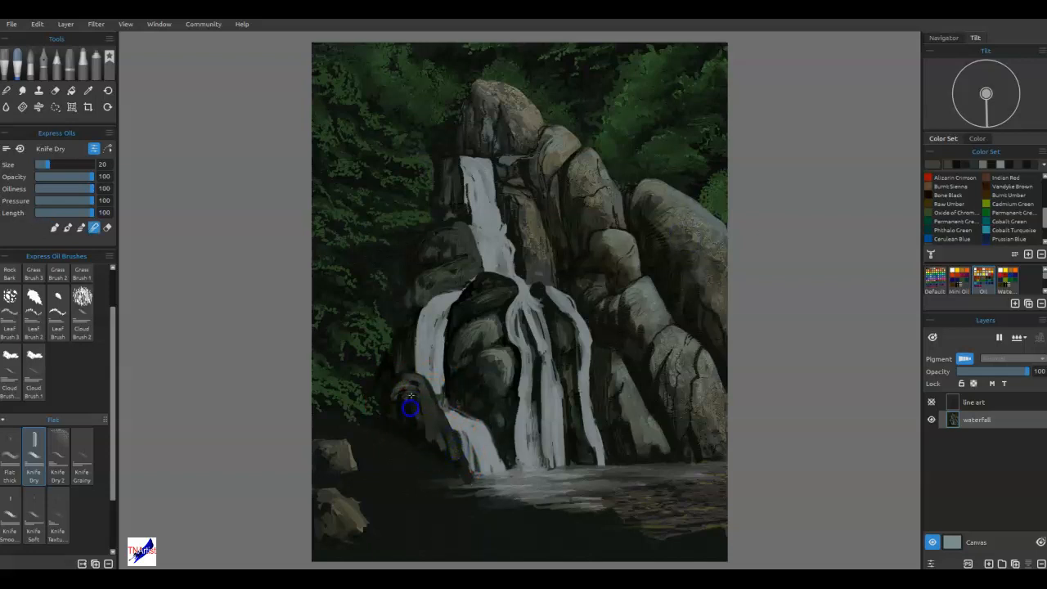
click(10, 57)
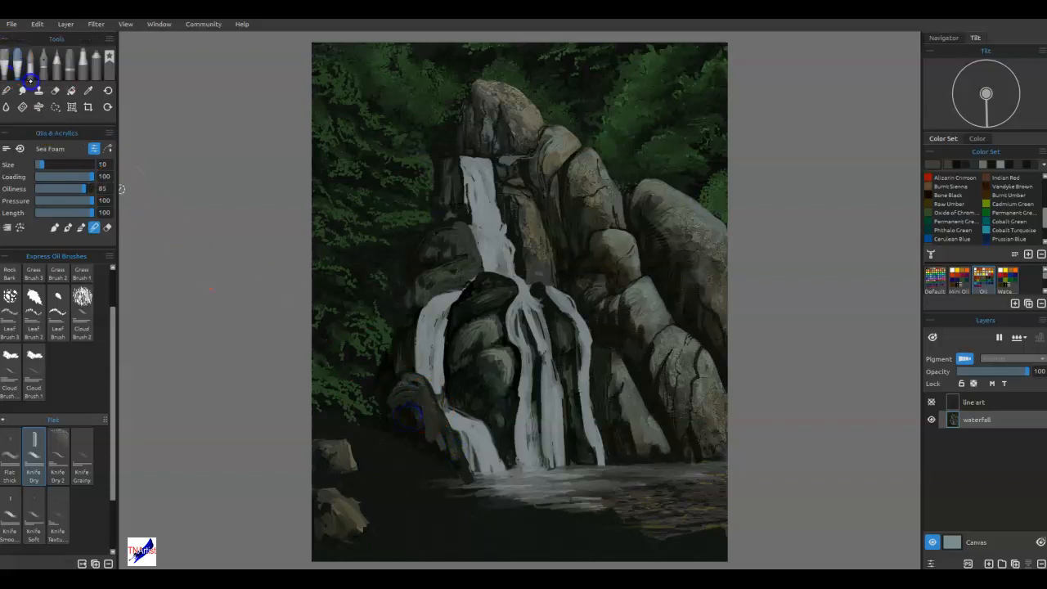
click(65, 374)
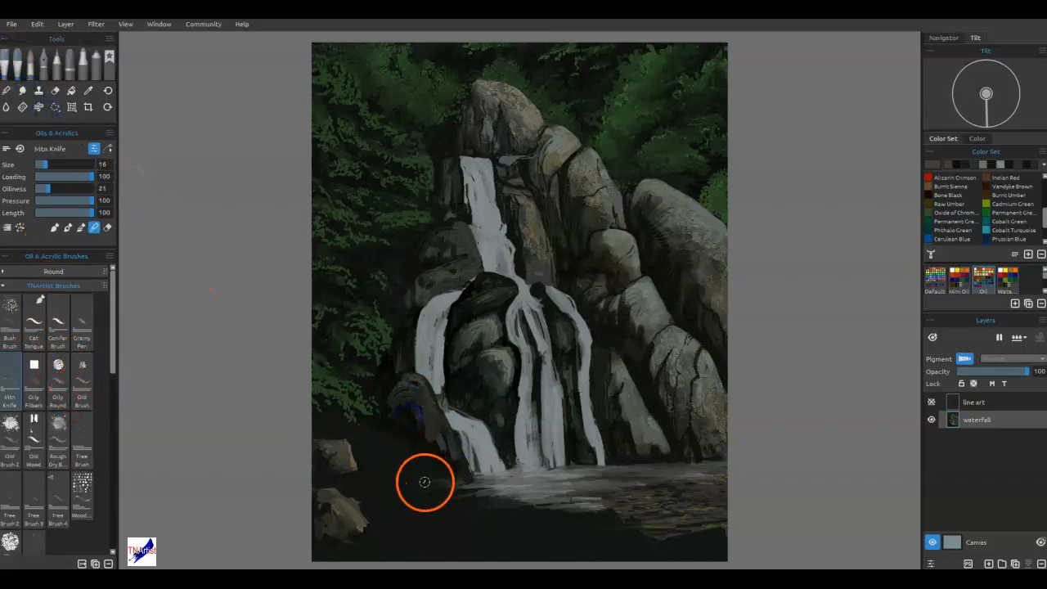
drag(406, 415, 395, 411)
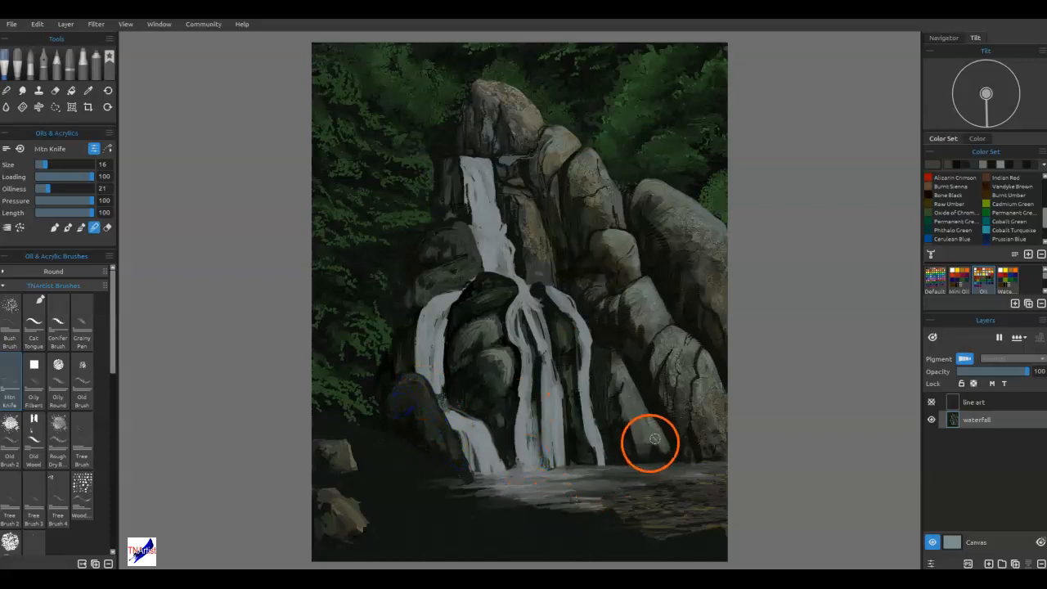
Return to paint mode and texture the lower-left rock with lighter grey sampled from the cracked right boulder.
key(b)
alt+click(686, 360)
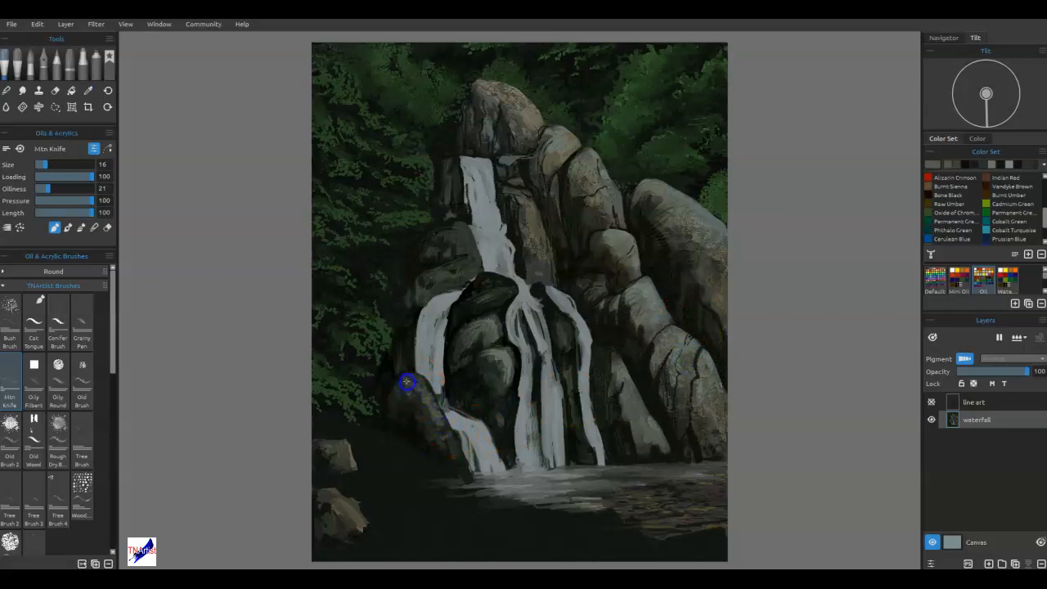
drag(446, 429, 430, 409)
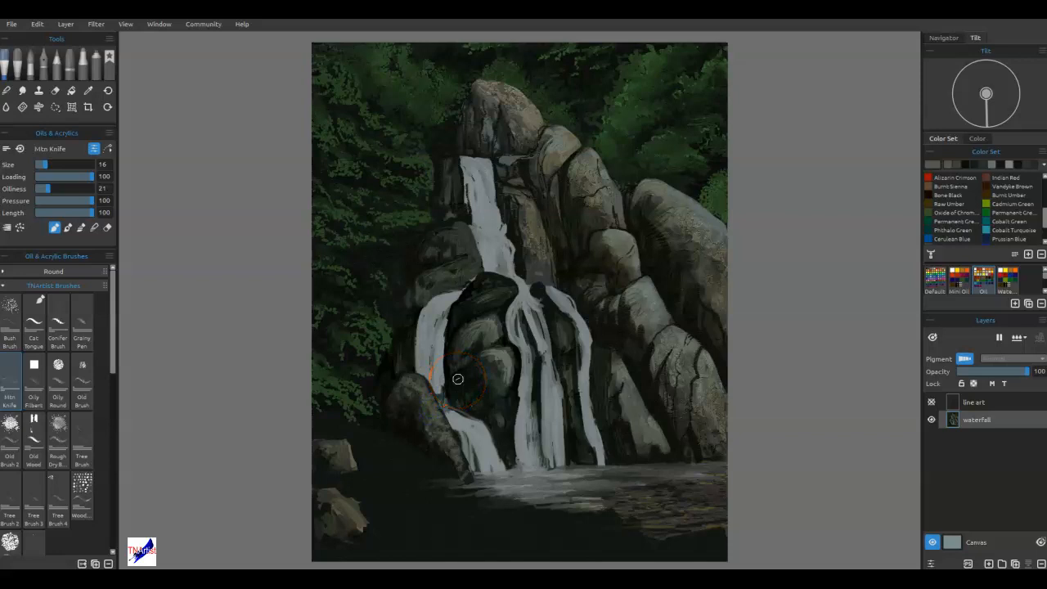
Connect the left stream to the lower cascade with sampled water colour using the Knife Smooth 2 brush.
click(19, 62)
click(19, 501)
key(b)
alt+click(437, 376)
mouse_move(442, 396)
mouse_down()
mouse_move(530, 415)
mouse_move(508, 392)
mouse_move(500, 355)
mouse_move(491, 392)
mouse_move(501, 351)
mouse_up()
drag(458, 413, 463, 446)
Paint thin water strands down both sides of the middle streams to the pool.
mouse_move(544, 331)
mouse_down()
mouse_move(527, 417)
mouse_move(508, 330)
mouse_up()
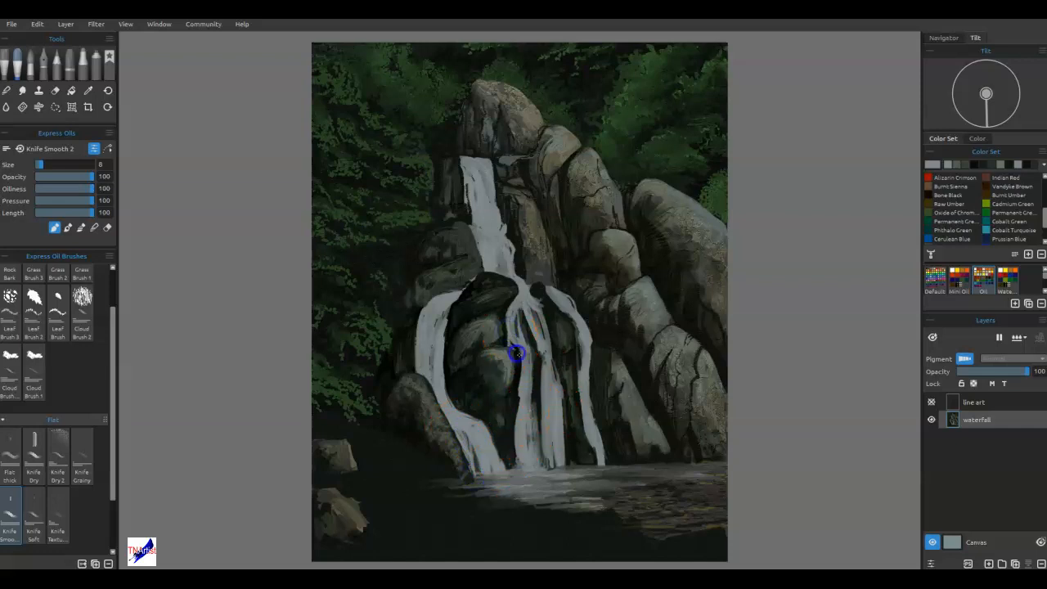
drag(520, 373, 521, 458)
drag(554, 378, 565, 444)
drag(551, 369, 571, 466)
drag(569, 418, 573, 452)
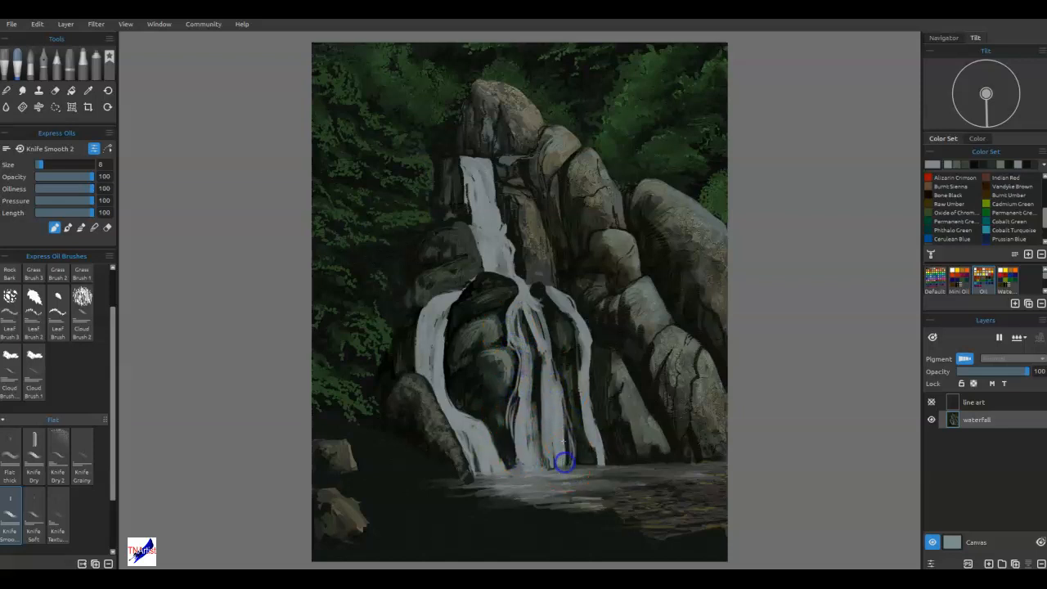
Add thin strands fanning from the junction through the middle stream and down the right stream's edges.
mouse_move(533, 282)
mouse_down()
mouse_move(531, 297)
mouse_move(519, 294)
mouse_move(528, 360)
mouse_up()
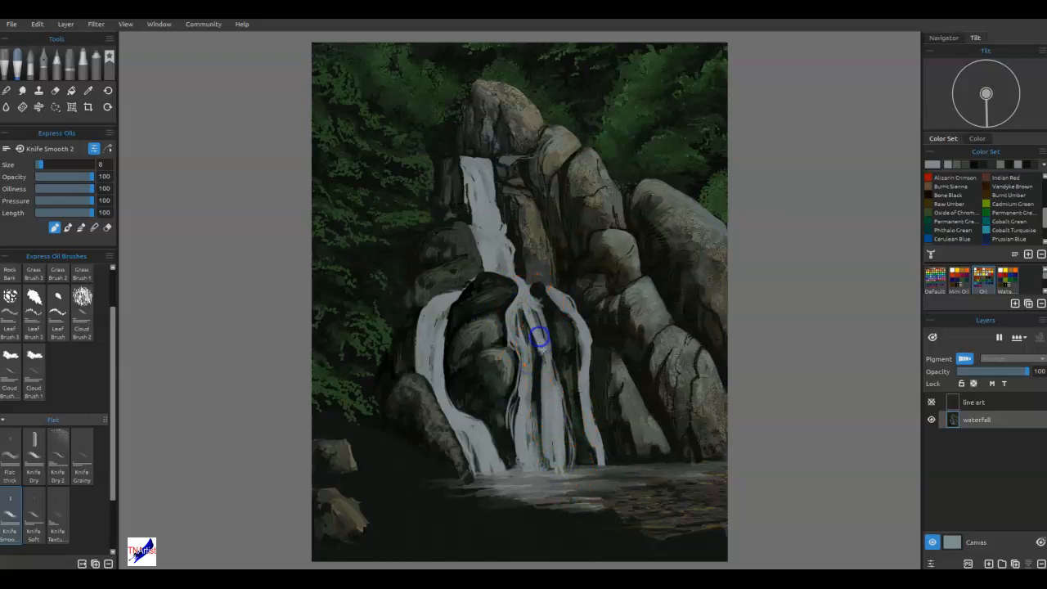
drag(543, 303, 553, 363)
drag(535, 303, 557, 366)
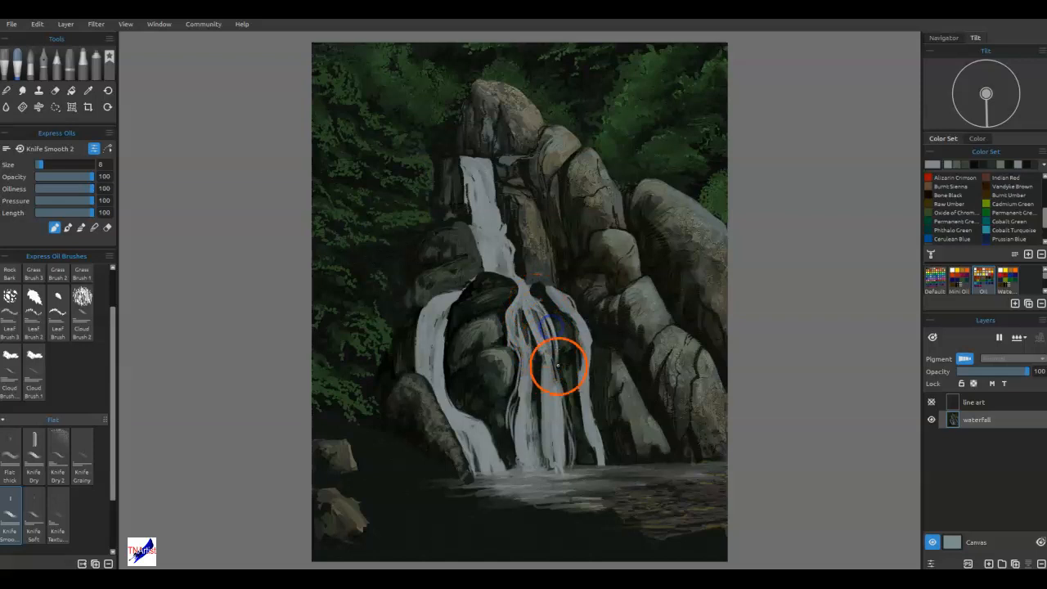
mouse_move(548, 326)
mouse_down()
mouse_move(559, 405)
mouse_move(591, 350)
mouse_up()
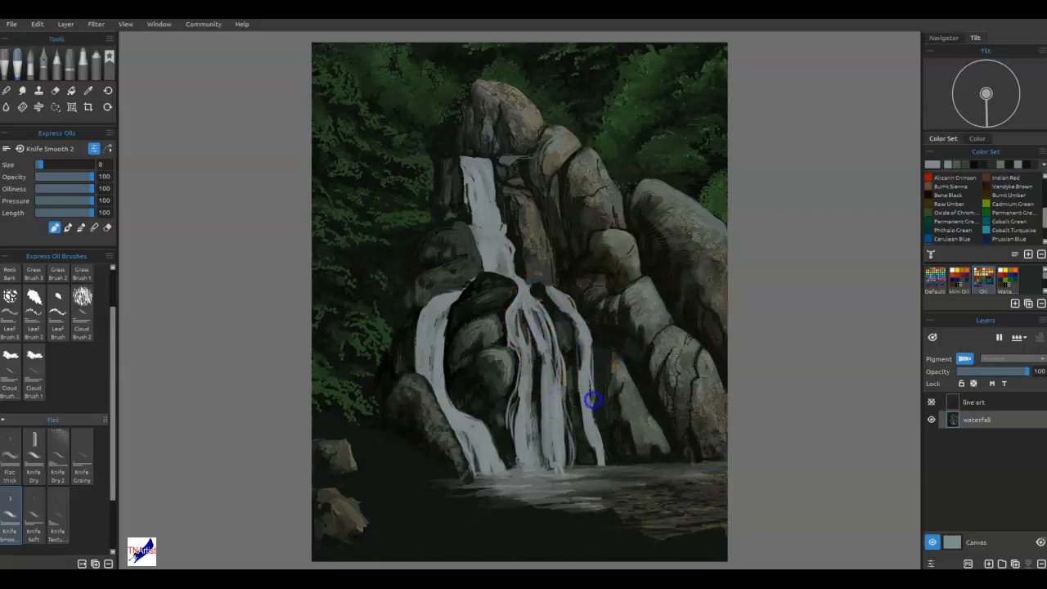
mouse_move(598, 401)
mouse_down()
mouse_move(597, 385)
mouse_move(594, 460)
mouse_move(610, 467)
mouse_up()
Loosen the outer edge of the left stream and the sides of the upper fall with wispy water strands.
drag(453, 289, 451, 293)
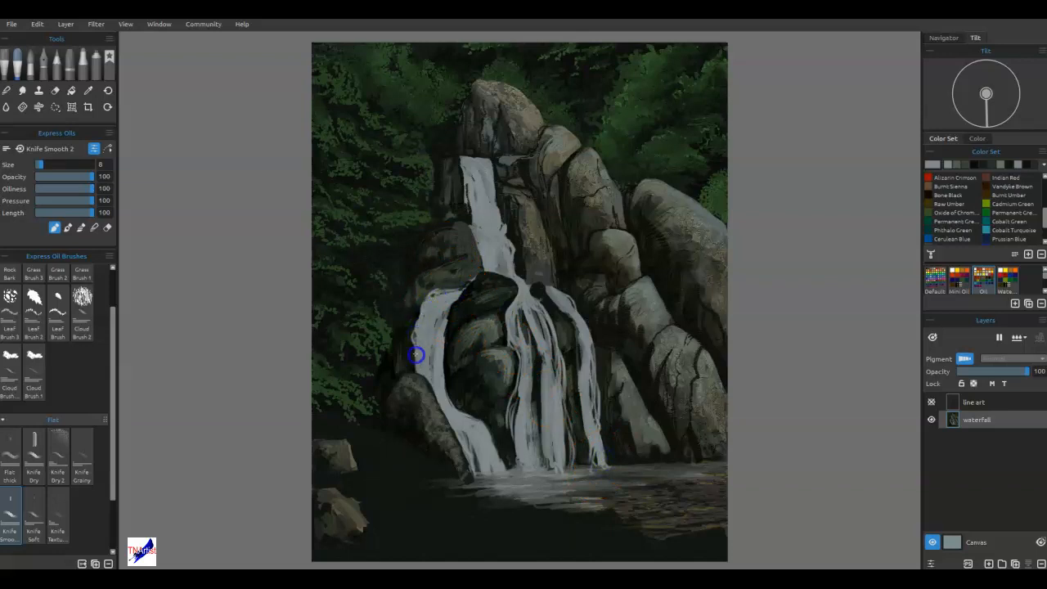
drag(418, 370, 418, 365)
drag(489, 162, 497, 178)
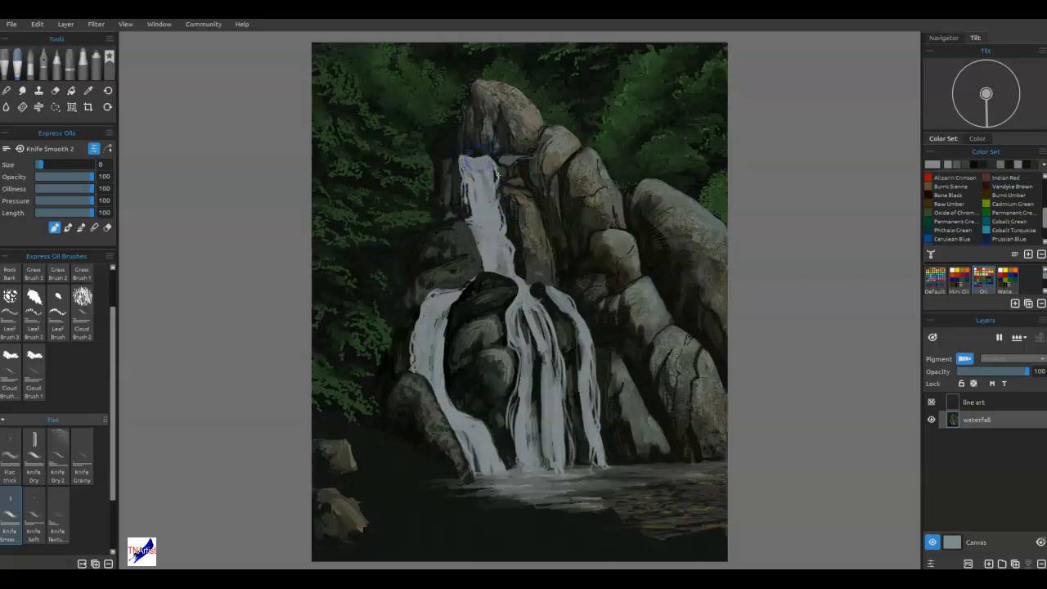
mouse_move(499, 245)
mouse_down()
mouse_move(509, 260)
mouse_move(463, 287)
mouse_up()
drag(419, 328, 421, 335)
Add strands along the right stream and paint bright foam and ripple lines where the streams meet the pool.
drag(549, 287, 552, 289)
drag(597, 343, 589, 394)
mouse_move(605, 449)
mouse_down()
mouse_move(565, 470)
mouse_move(603, 474)
mouse_move(582, 464)
mouse_move(534, 475)
mouse_move(567, 482)
mouse_move(499, 489)
mouse_up()
drag(499, 478, 469, 478)
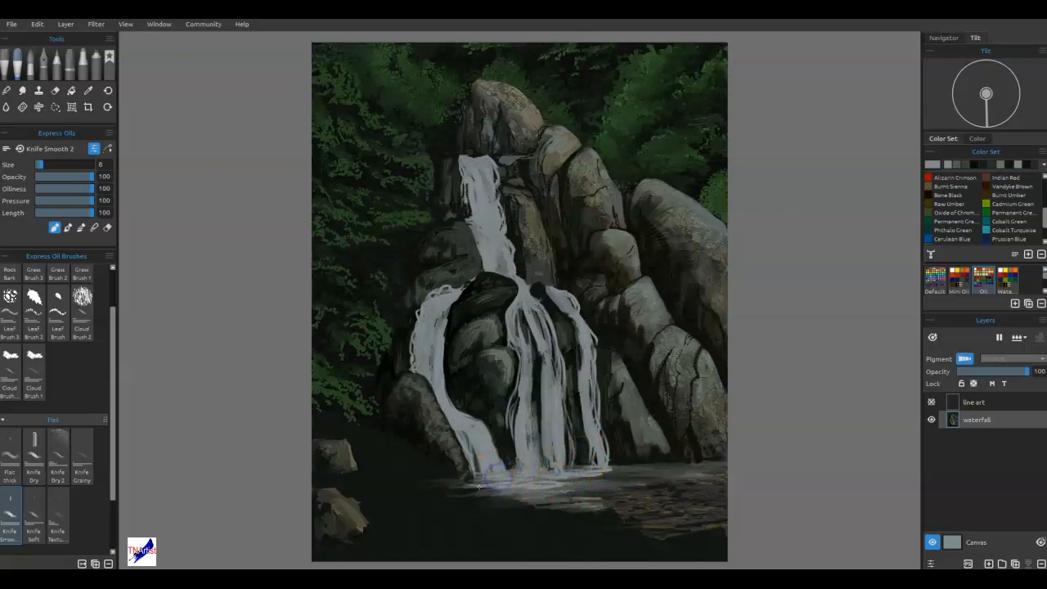
mouse_move(573, 484)
mouse_down()
mouse_move(607, 470)
mouse_move(664, 463)
mouse_up()
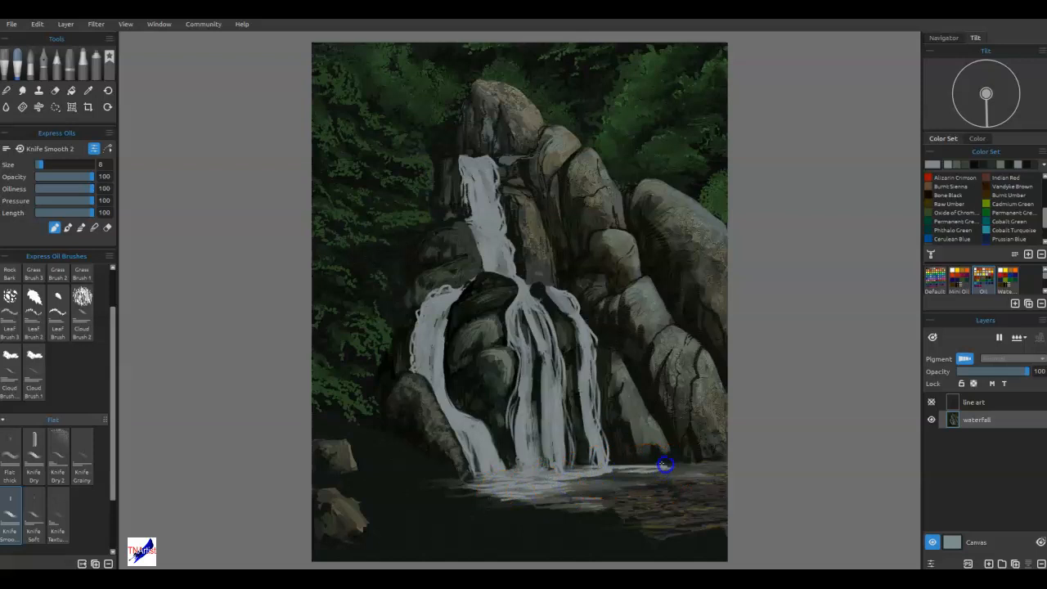
mouse_move(731, 465)
mouse_down()
mouse_move(645, 477)
mouse_move(605, 468)
mouse_move(605, 436)
mouse_move(597, 445)
mouse_up()
Blend the foam and ripple lines at the base of the falls into the pool.
key(n)
mouse_move(610, 472)
mouse_down()
mouse_move(736, 464)
mouse_move(589, 479)
mouse_move(531, 503)
mouse_move(472, 475)
mouse_up()
drag(567, 469, 654, 434)
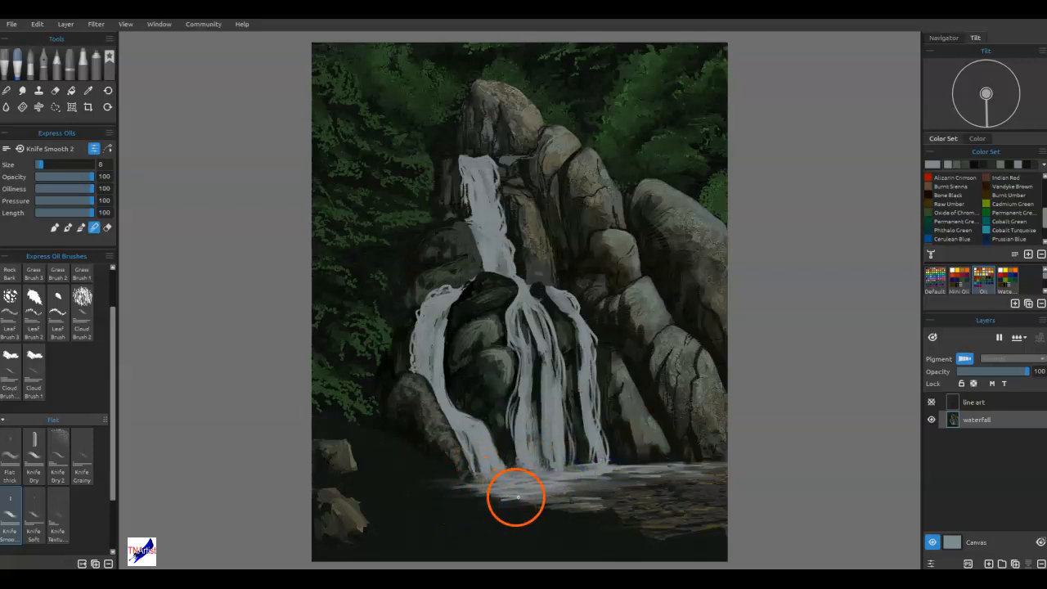
drag(520, 497, 583, 470)
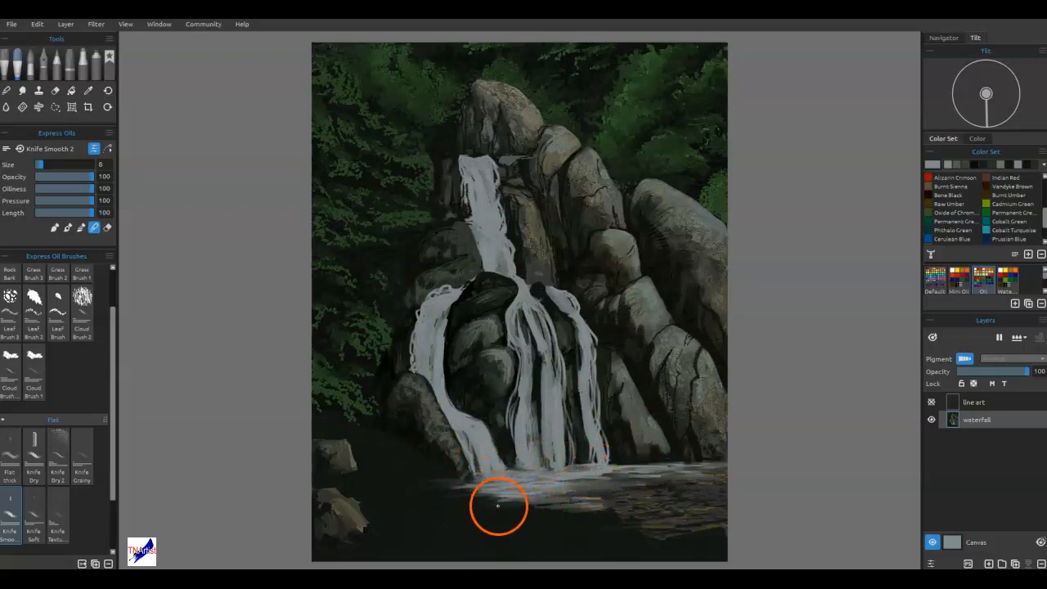
key(b)
drag(502, 533, 564, 536)
key(ctrl)
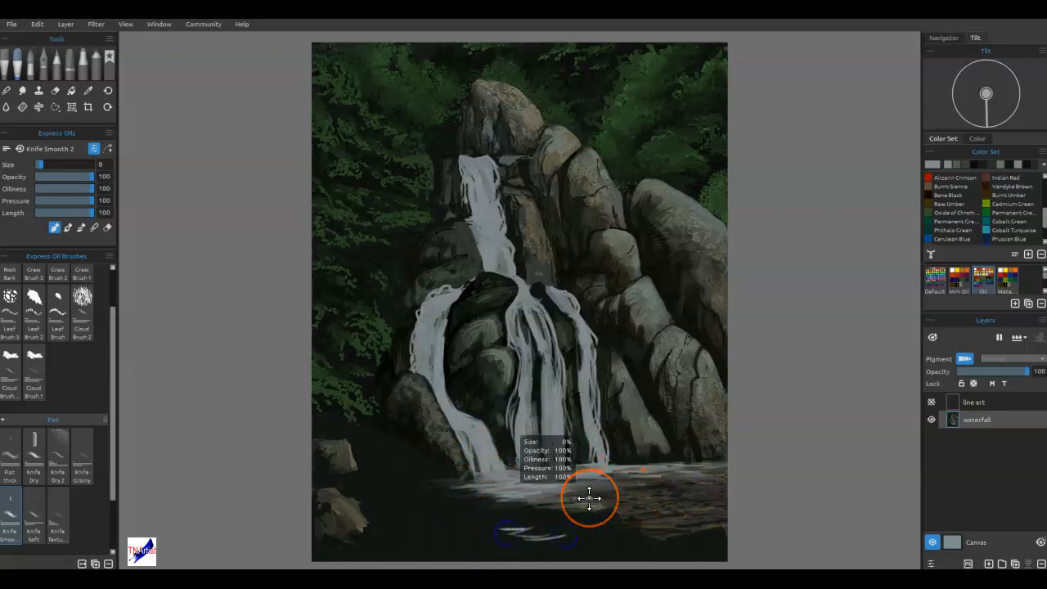
key(ctrl+z)
key(ctrl+z)
key(ctrl+z)
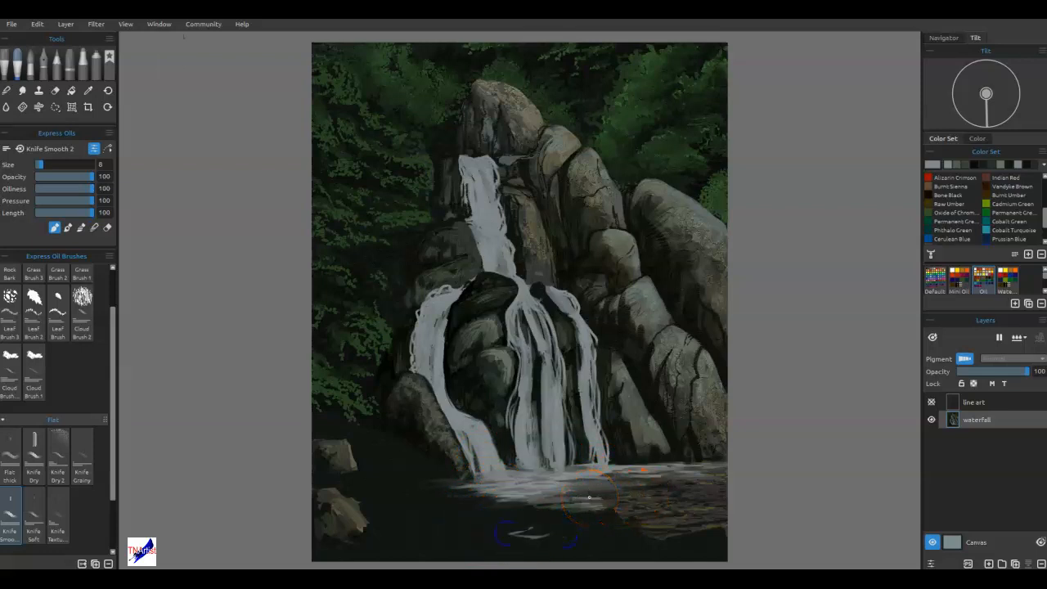
key(ctrl+z)
Save the painting and add a new layer above the waterfall layer, with a dark green sampled from the foliage.
key(ctrl+s)
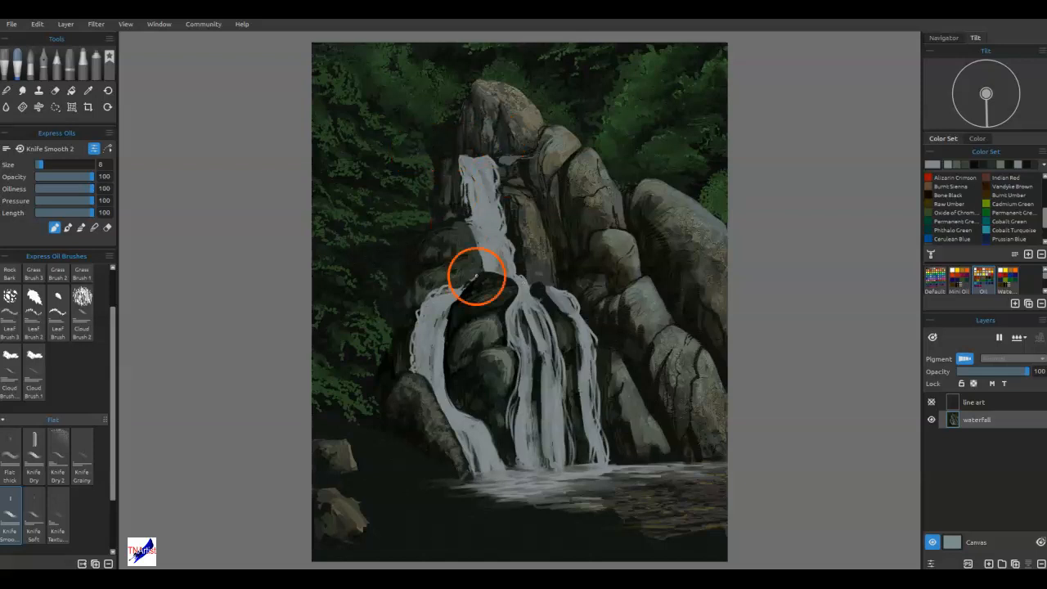
key(i)
click(414, 162)
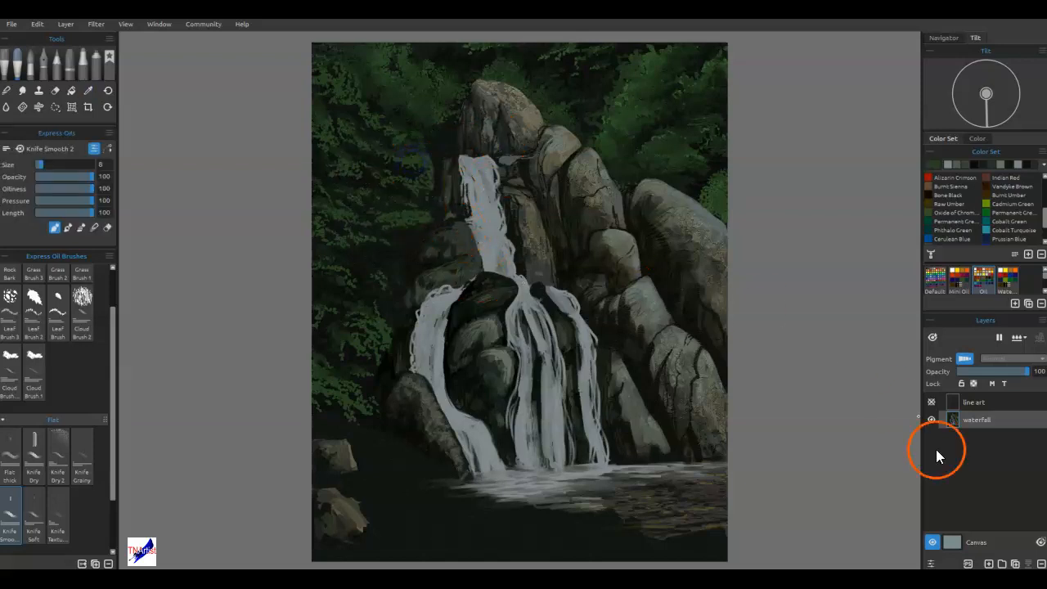
click(988, 559)
click(107, 62)
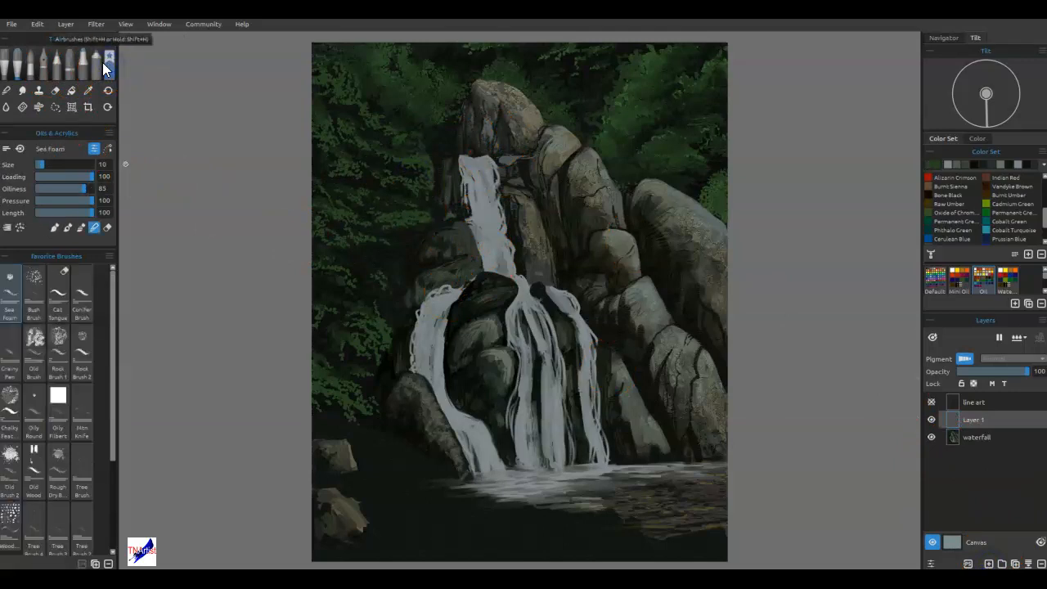
click(34, 296)
mouse_move(369, 469)
mouse_down()
mouse_move(383, 436)
mouse_move(264, 338)
mouse_move(292, 326)
mouse_move(390, 458)
mouse_move(374, 450)
mouse_move(435, 431)
mouse_move(384, 449)
mouse_move(408, 456)
mouse_up()
click(54, 226)
key(bracketright)
key(bracketright)
key(bracketright)
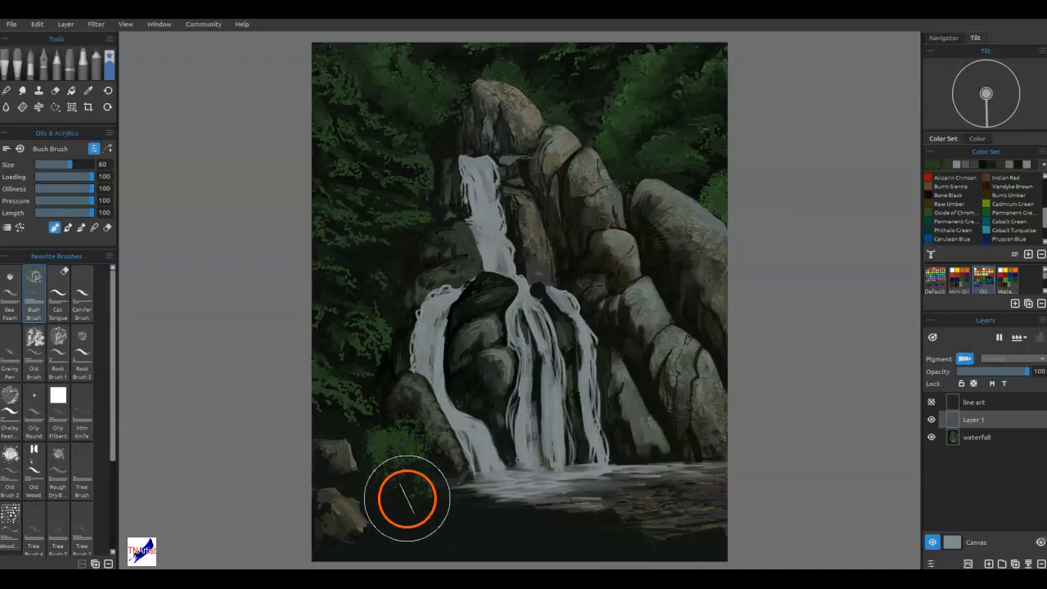
key(ctrl+z)
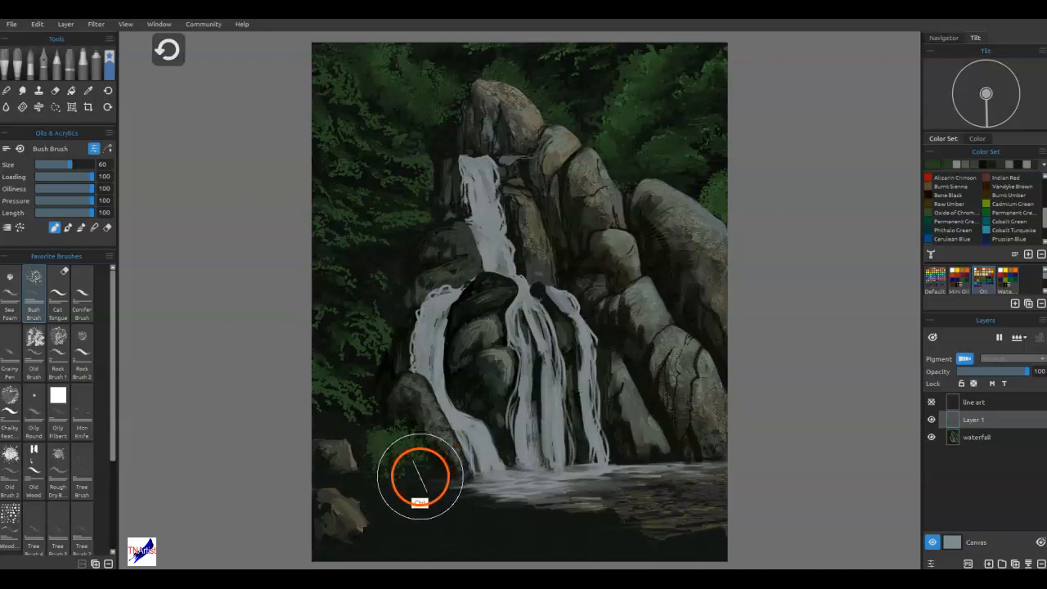
key(ctrl+z)
key(ctrl+z)
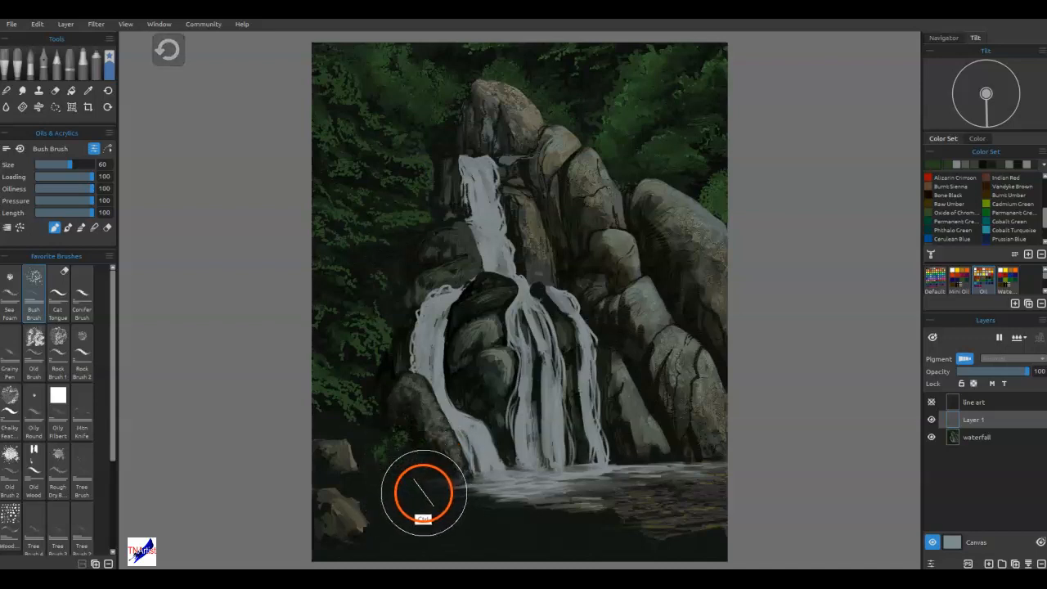
Paint leafy green foliage along the bank between the small rocks and the left stream with the Leaf Brush at size 25.
click(19, 64)
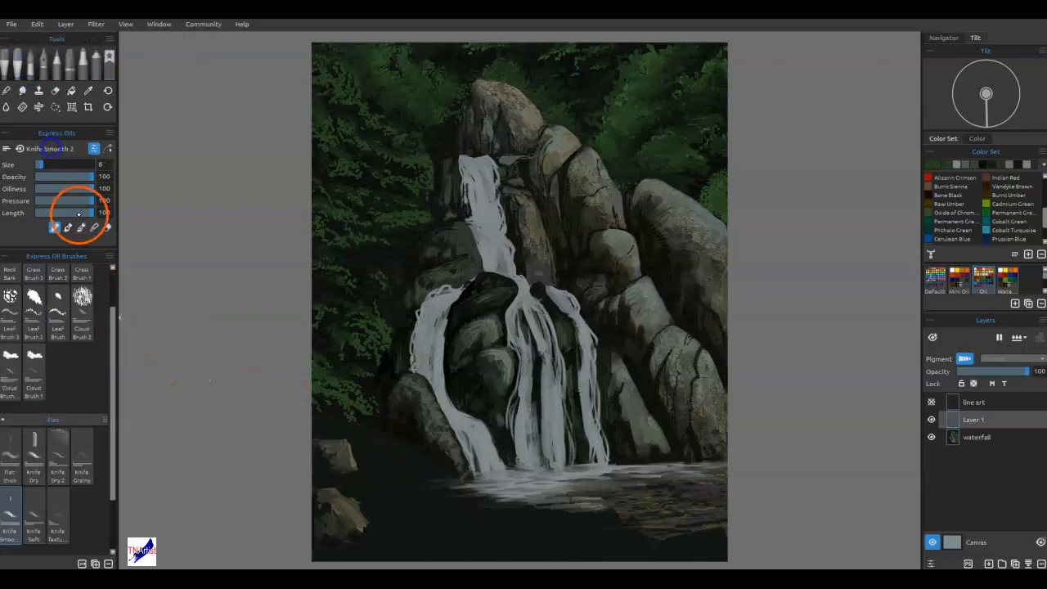
click(57, 311)
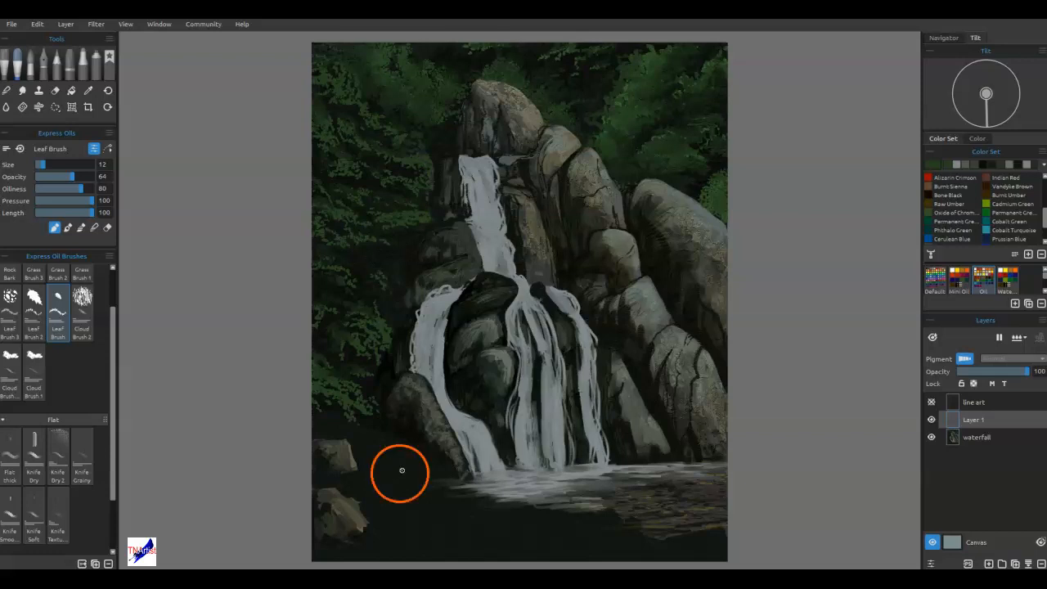
key(])
key(])
key(])
key(])
key(])
key(])
mouse_move(385, 446)
mouse_down()
mouse_move(430, 456)
mouse_move(381, 447)
mouse_move(381, 420)
mouse_move(357, 437)
mouse_up()
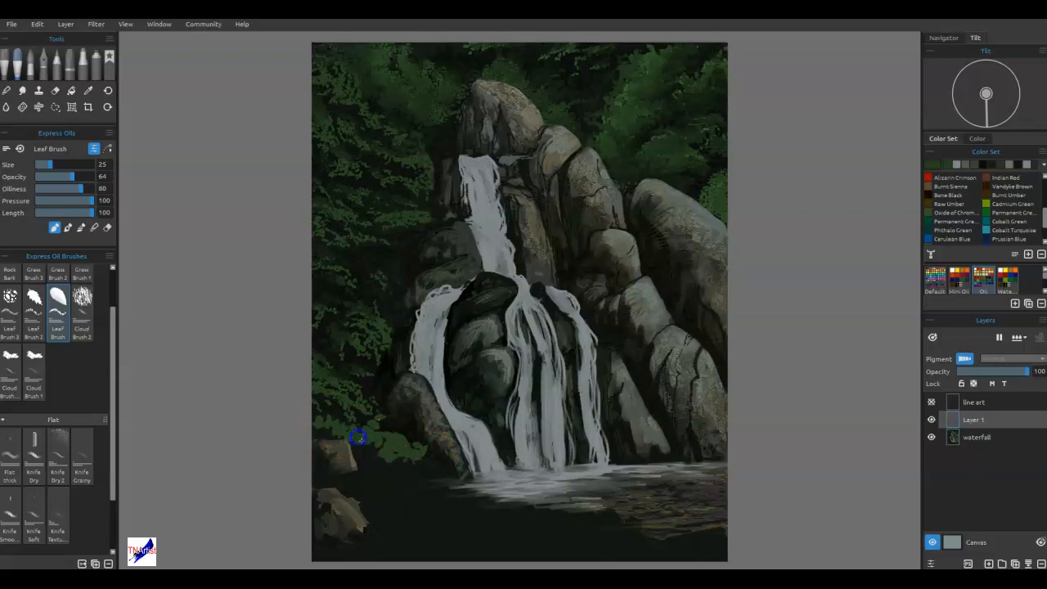
mouse_move(416, 479)
mouse_down()
mouse_move(407, 445)
mouse_move(467, 488)
mouse_move(447, 445)
mouse_up()
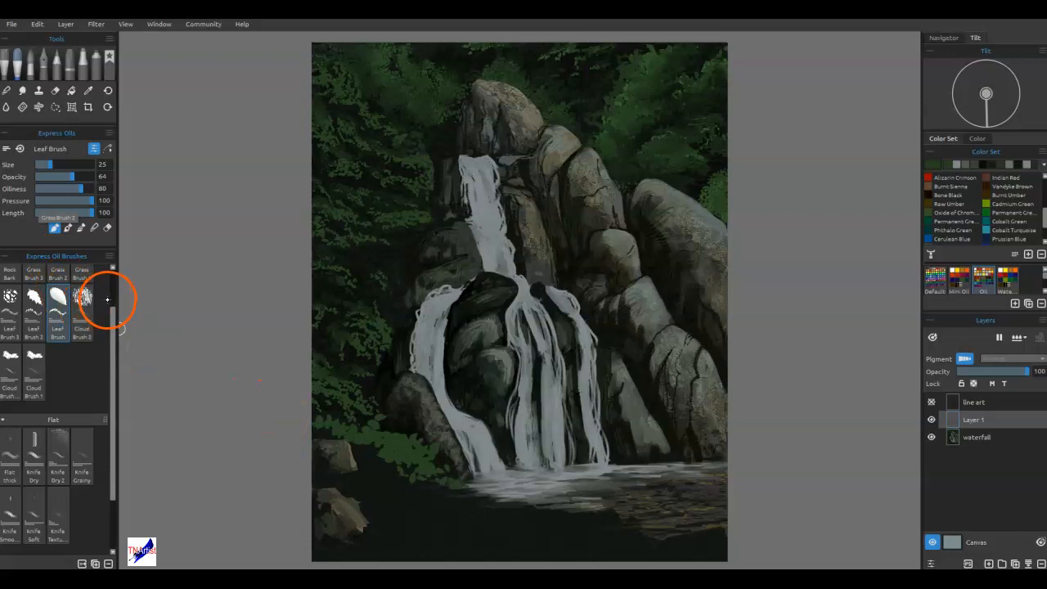
Paint a grassy edge along the near side of the pool with Grass Brush 3 at size 50.
drag(109, 299, 109, 276)
click(34, 304)
mouse_move(387, 469)
mouse_down()
mouse_move(504, 477)
mouse_move(538, 459)
mouse_move(433, 493)
mouse_move(457, 491)
mouse_up()
key(bracketright)
key(bracketright)
key(bracketright)
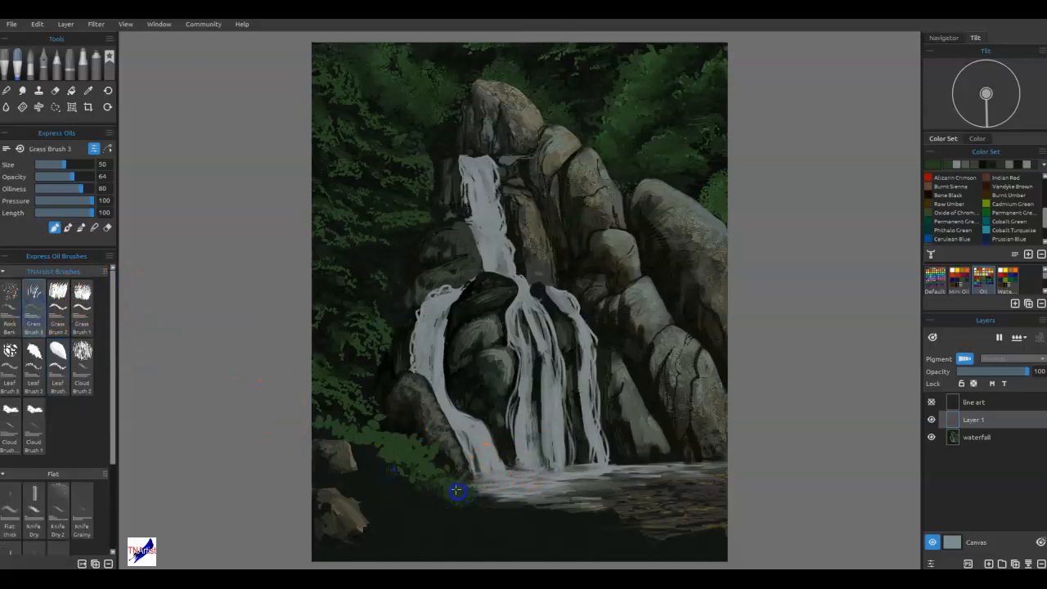
mouse_move(560, 521)
mouse_down()
mouse_move(652, 551)
mouse_move(669, 544)
mouse_up()
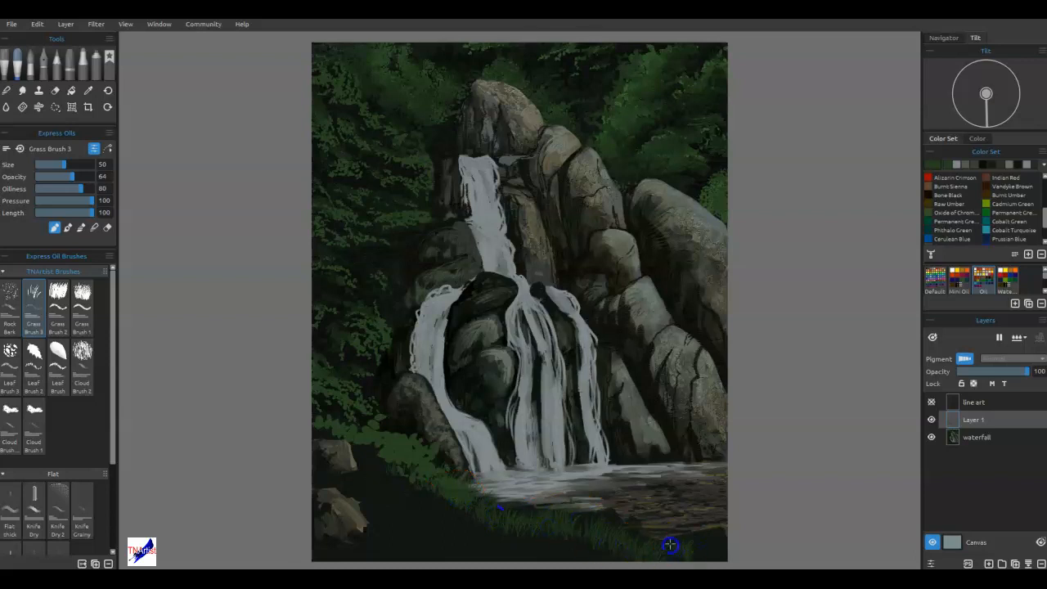
Fill the dark foreground bank with green grass, working around the two small rocks and along the canvas's lower edge.
drag(406, 551, 329, 549)
mouse_move(427, 530)
mouse_down()
mouse_move(437, 519)
mouse_move(331, 474)
mouse_up()
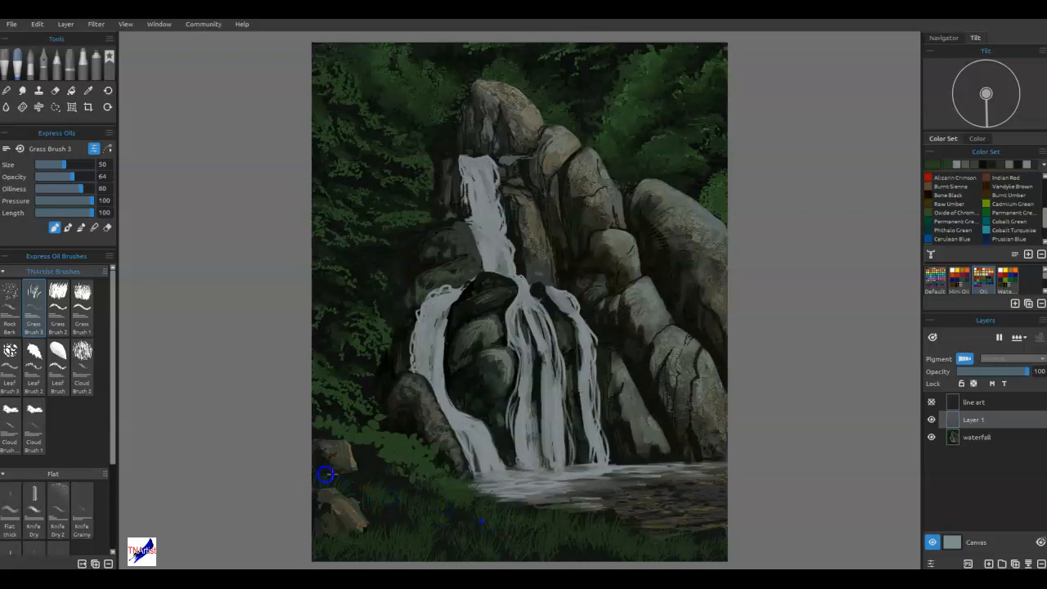
mouse_move(409, 460)
mouse_down()
mouse_move(365, 443)
mouse_move(461, 483)
mouse_move(405, 479)
mouse_move(381, 415)
mouse_move(160, 385)
mouse_move(301, 418)
mouse_move(427, 514)
mouse_move(392, 481)
mouse_move(418, 473)
mouse_move(370, 447)
mouse_move(493, 525)
mouse_move(289, 425)
mouse_move(315, 427)
mouse_move(418, 532)
mouse_move(364, 552)
mouse_move(357, 543)
mouse_move(410, 553)
mouse_move(465, 542)
mouse_move(627, 559)
mouse_move(592, 552)
mouse_move(753, 537)
mouse_up()
click(82, 327)
click(58, 294)
click(34, 305)
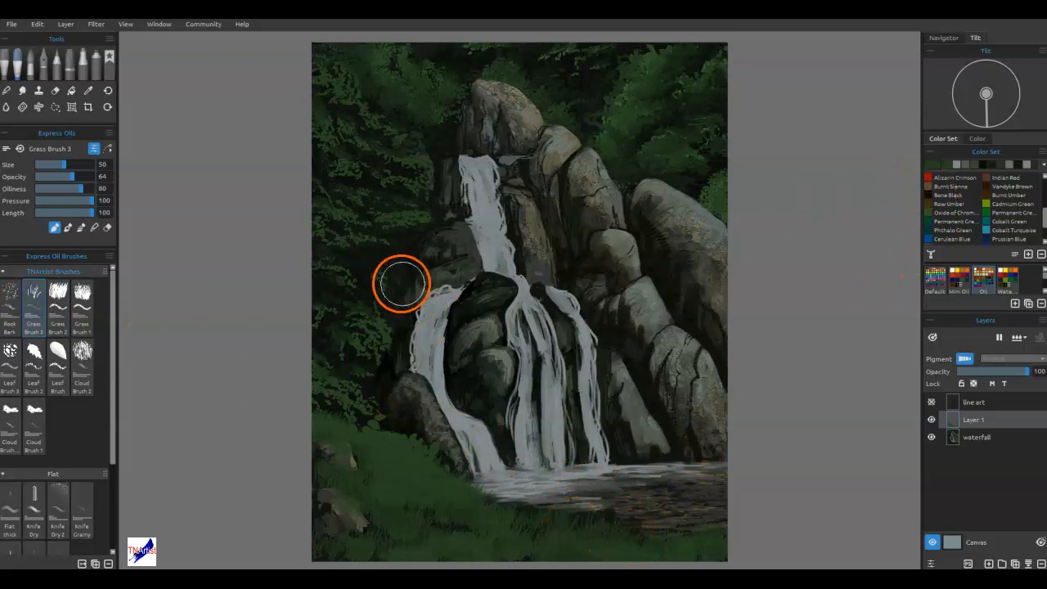
Sample a dark tone from the shadowed foliage and paint darker grass blades across the foreground bank with Grass Brush 3.
alt+click(384, 263)
mouse_move(438, 535)
mouse_down()
mouse_move(505, 520)
mouse_move(410, 491)
mouse_move(502, 505)
mouse_move(509, 515)
mouse_move(459, 494)
mouse_move(444, 474)
mouse_up()
drag(590, 546, 599, 534)
drag(708, 551, 715, 535)
drag(686, 492, 717, 402)
drag(628, 461, 635, 447)
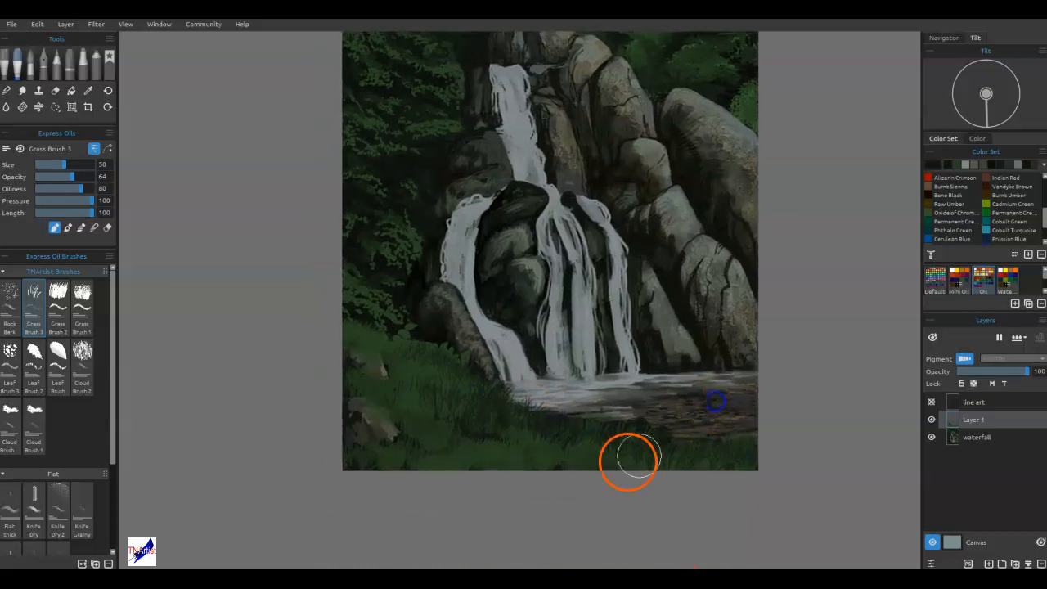
drag(452, 471, 457, 458)
drag(388, 455, 391, 442)
drag(410, 478, 413, 468)
drag(679, 481, 682, 466)
drag(767, 482, 769, 475)
drag(726, 448, 725, 440)
drag(723, 396, 724, 390)
drag(662, 454, 663, 447)
Enlarge Grass Brush 3 to size 80 and deepen the bank with more dark blades along its lower edge and around the rocks.
key(bracketright)
key(bracketright)
key(bracketright)
drag(627, 480, 658, 456)
drag(724, 463, 726, 457)
drag(463, 466, 465, 458)
drag(433, 433, 429, 430)
drag(338, 390, 340, 382)
drag(350, 435, 350, 429)
drag(440, 479, 441, 471)
drag(539, 481, 541, 473)
drag(469, 413, 471, 407)
drag(596, 435, 598, 432)
drag(764, 467, 765, 460)
drag(724, 490, 770, 478)
Pick a recently used colour and add more size 80 grass strokes along the bank's lower edge and beside the foreground rocks.
click(957, 163)
click(627, 466)
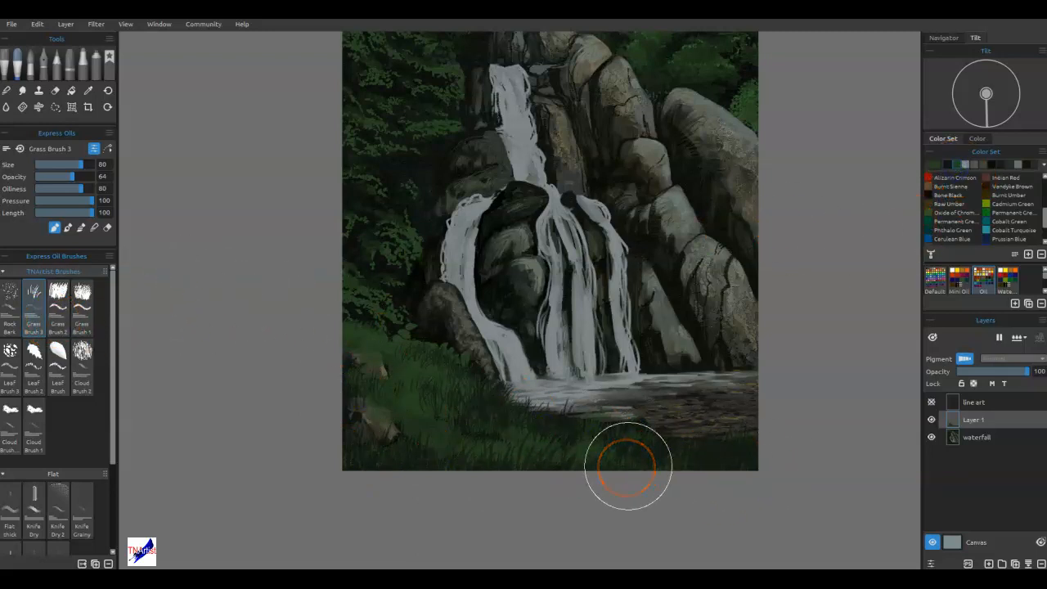
drag(622, 474, 618, 469)
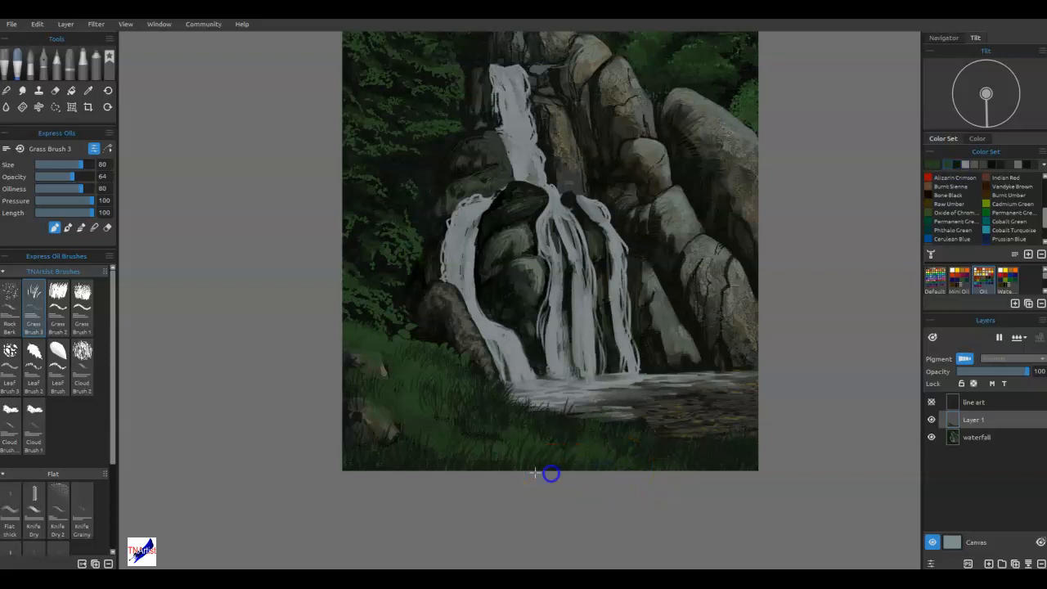
drag(365, 474, 365, 467)
drag(357, 415, 357, 408)
drag(490, 456, 493, 452)
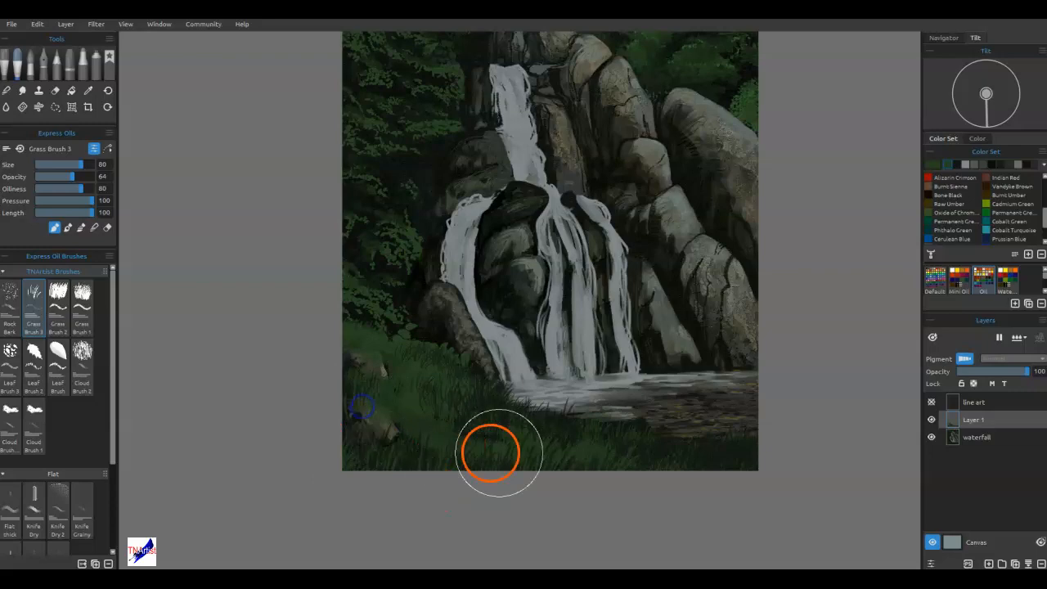